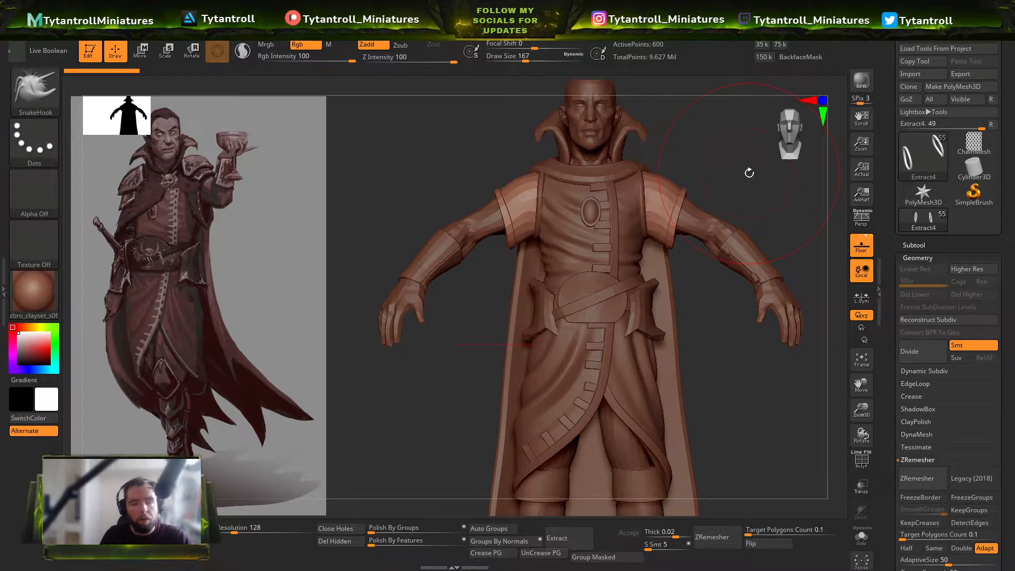
# Step: Enlarge the reference drawing in Spotlight and examine the chainmail and torso details beside the sculpted character
pyautogui.moveTo(748, 173)
pyautogui.mouseDown(button='right')
pyautogui.moveTo(730, 233)
pyautogui.moveTo(655, 191)
pyautogui.moveTo(671, 170)
pyautogui.moveTo(643, 208)
pyautogui.mouseUp(button='right')
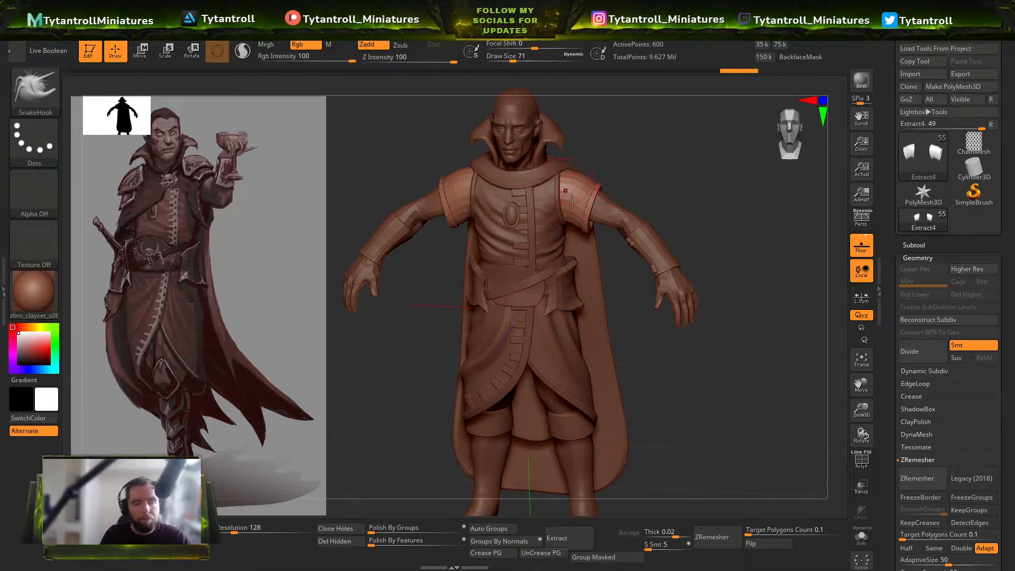
pyautogui.moveTo(643, 170); pyautogui.dragTo(192, 240, button='right')
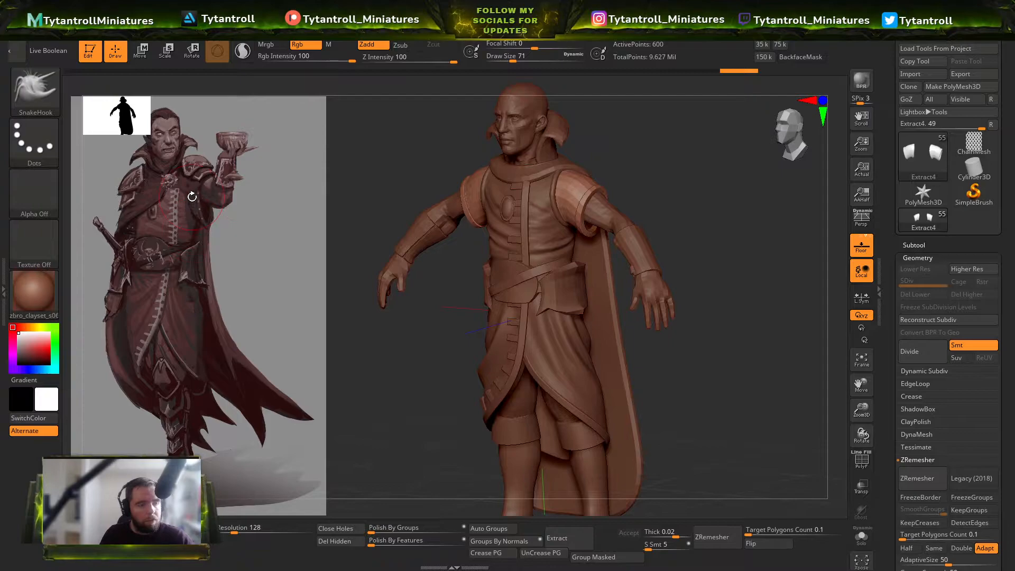
pyautogui.hotkey('shift', 'z')
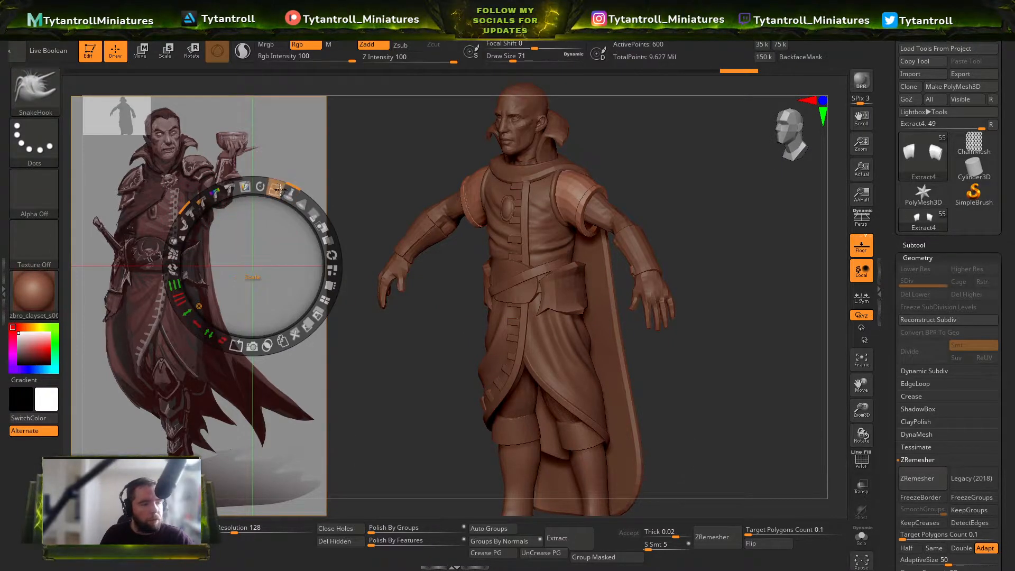
pyautogui.moveTo(276, 189); pyautogui.dragTo(559, 408)
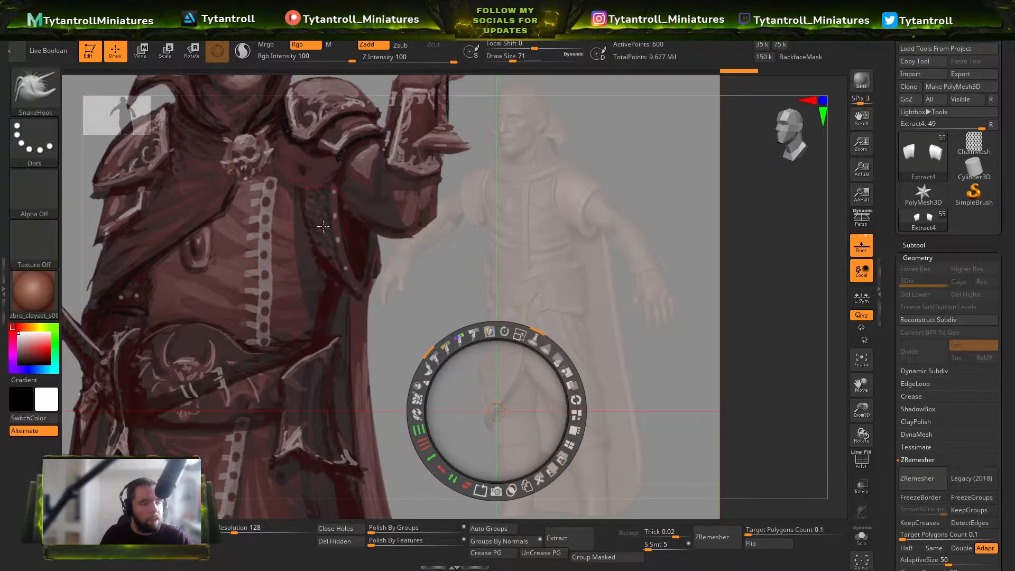
pyautogui.hotkey('shift', 'z')
pyautogui.moveTo(451, 304); pyautogui.dragTo(397, 258)
pyautogui.press('z')
pyautogui.moveTo(493, 355)
pyautogui.mouseDown()
pyautogui.moveTo(326, 289)
pyautogui.moveTo(284, 298)
pyautogui.mouseUp()
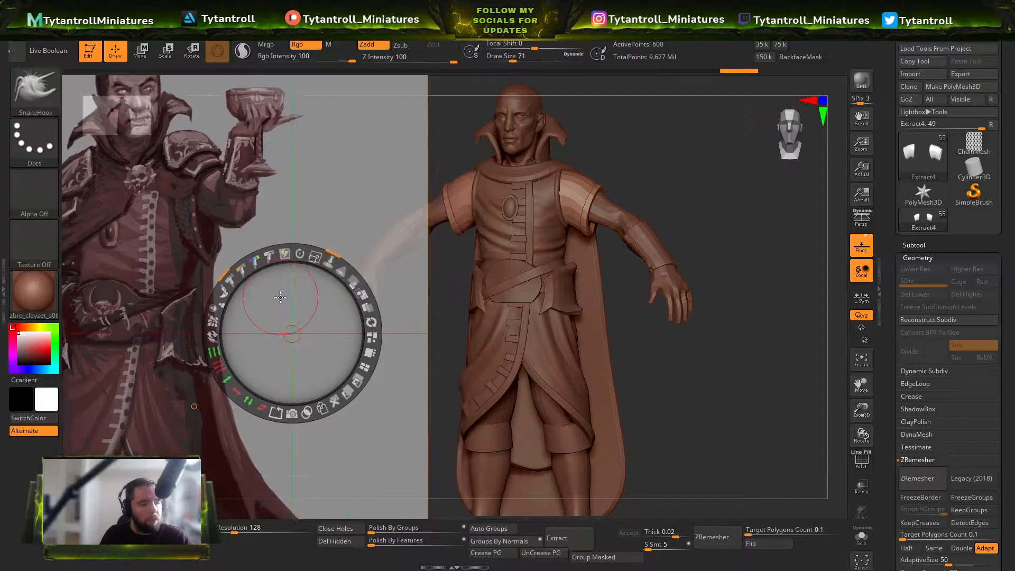
# Step: Exit Spotlight editing and hide the reference drawing from the canvas
pyautogui.press('z')
pyautogui.keyDown('shift'); pyautogui.moveTo(364, 279); pyautogui.dragTo(401, 278); pyautogui.keyUp('shift')
pyautogui.moveTo(590, 215)
pyautogui.keyDown('ctrl'); pyautogui.mouseDown(button='right')
pyautogui.moveTo(604, 262)
pyautogui.moveTo(632, 249)
pyautogui.moveTo(606, 281)
pyautogui.moveTo(595, 220)
pyautogui.moveTo(616, 227)
pyautogui.moveTo(589, 231)
pyautogui.mouseUp(button='right'); pyautogui.keyUp('ctrl')
pyautogui.hotkey('shift', 'z')
pyautogui.hotkey('shift', 'z')
pyautogui.hotkey('shift', 'z')
# Step: Switch to Maya and show the existing chainmail patch in the top view
pyautogui.press('super')
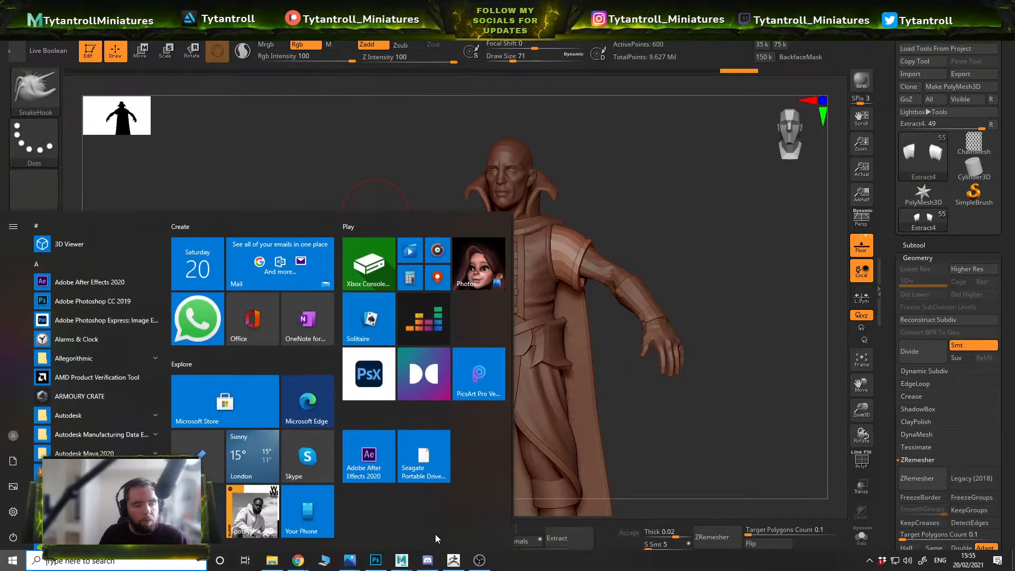
pyautogui.click(401, 559)
pyautogui.keyDown('alt'); pyautogui.moveTo(619, 355); pyautogui.dragTo(646, 341, button='right'); pyautogui.keyUp('alt')
pyautogui.click(764, 301)
pyautogui.keyDown('alt'); pyautogui.moveTo(694, 309); pyautogui.dragTo(708, 341); pyautogui.keyUp('alt')
pyautogui.press('space')
pyautogui.press('space')
pyautogui.moveTo(588, 317); pyautogui.dragTo(529, 317)
pyautogui.scroll(-3, 506, 333)
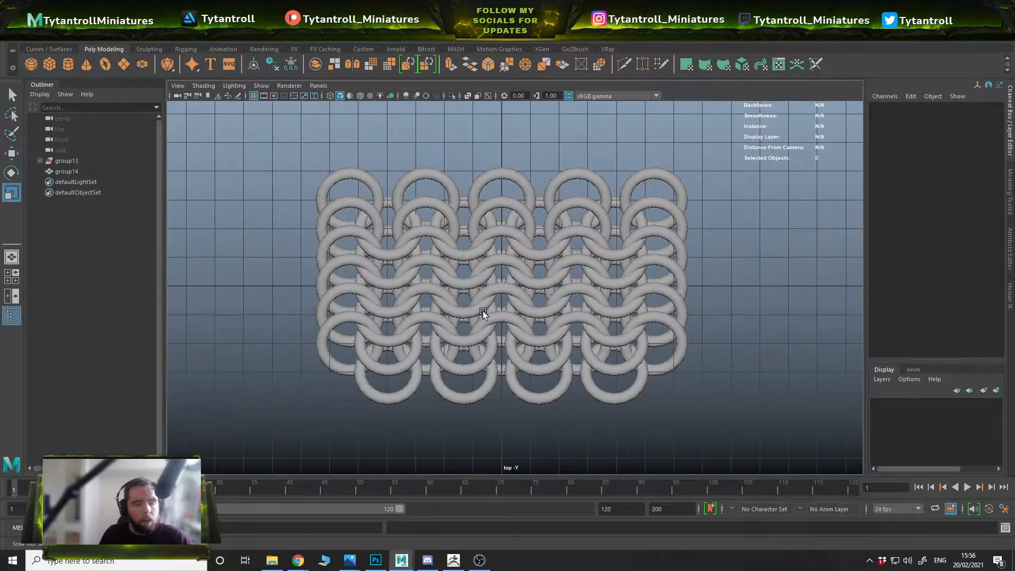
# Step: Move the existing chainmail patch about 15 units aside along X and assign it to a new display layer
pyautogui.scroll(4, 483, 311)
pyautogui.moveTo(233, 135); pyautogui.dragTo(302, 162)
pyautogui.scroll(-3, 363, 189)
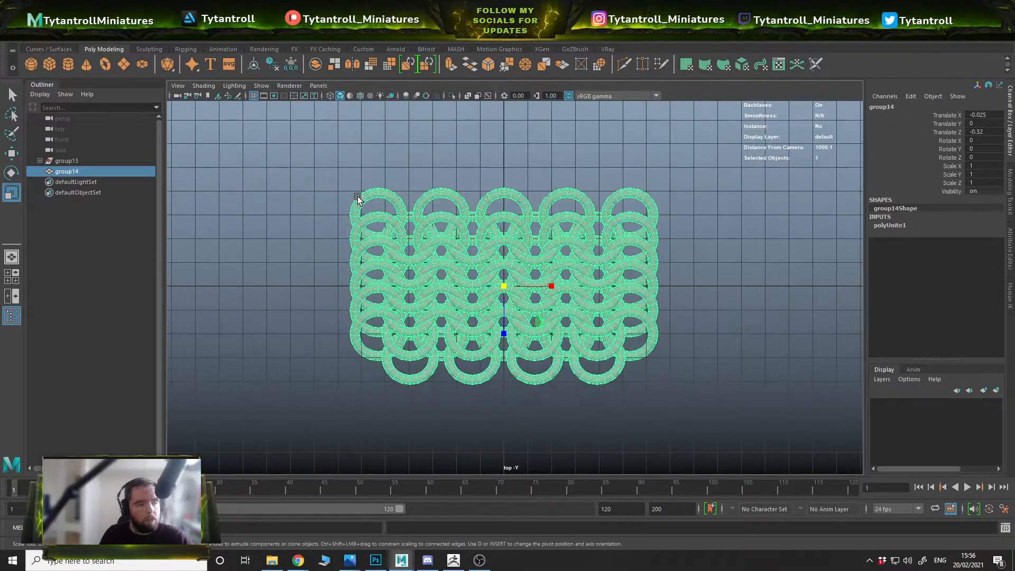
pyautogui.press('w')
pyautogui.moveTo(578, 288); pyautogui.dragTo(1009, 417)
pyautogui.click(996, 390)
pyautogui.click(314, 145)
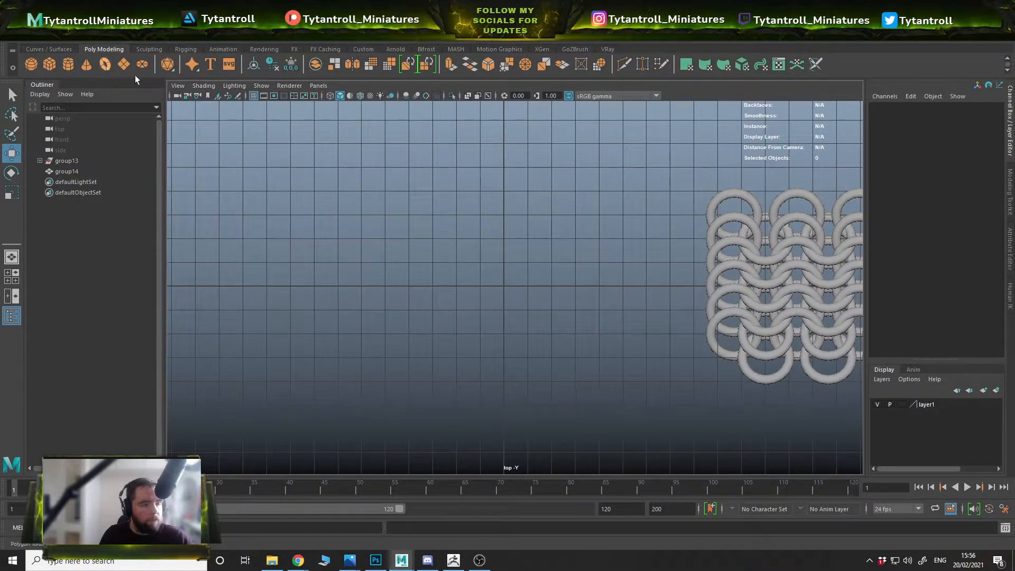
# Step: Create a polygon torus at the origin with section radius 0.1 and 13 subdivisions in both axis and height
pyautogui.click(105, 64)
pyautogui.press('r')
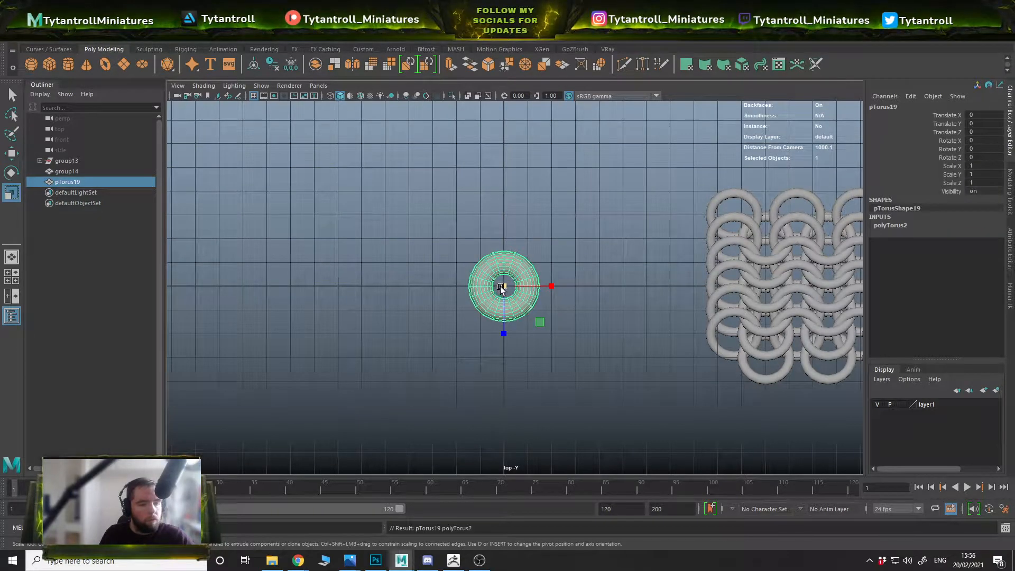
pyautogui.click(909, 225)
pyautogui.click(951, 242)
pyautogui.moveTo(952, 267); pyautogui.dragTo(949, 260)
pyautogui.moveTo(660, 210); pyautogui.dragTo(664, 238, button='middle')
pyautogui.click(934, 242)
# Step: Tilt the torus to 30 degrees in Rotate X and freeze its transformations
pyautogui.press('e')
pyautogui.scroll(1, 533, 297)
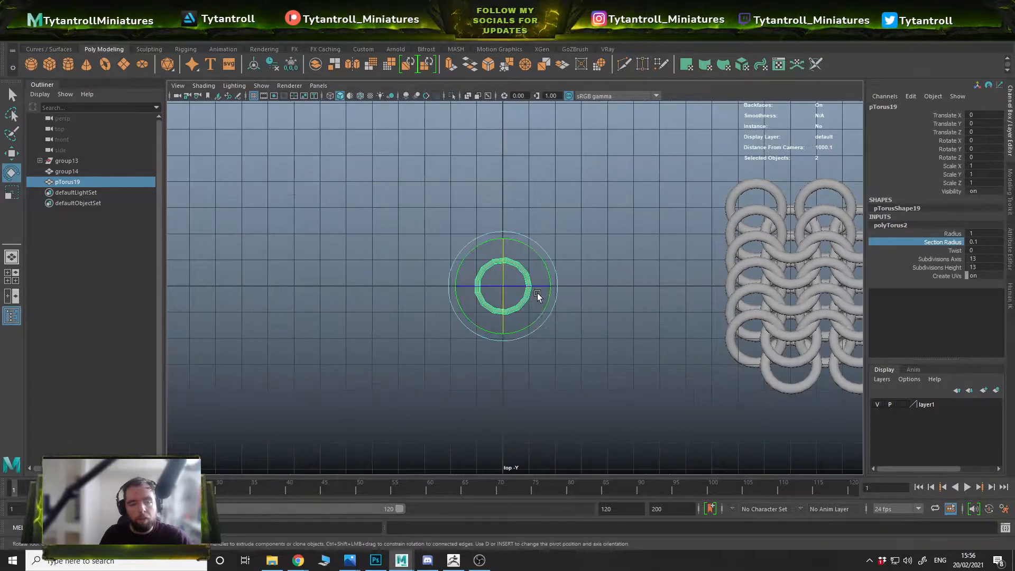
pyautogui.moveTo(509, 263); pyautogui.dragTo(517, 285)
pyautogui.doubleClick(985, 139)
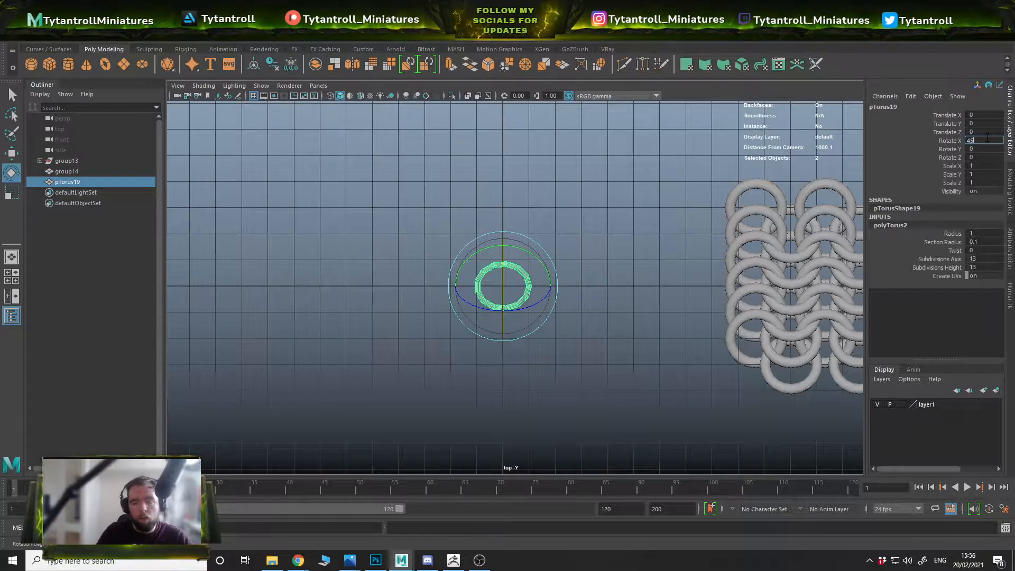
pyautogui.click(701, 250)
pyautogui.hotkey('ctrl', 'z')
pyautogui.press('w')
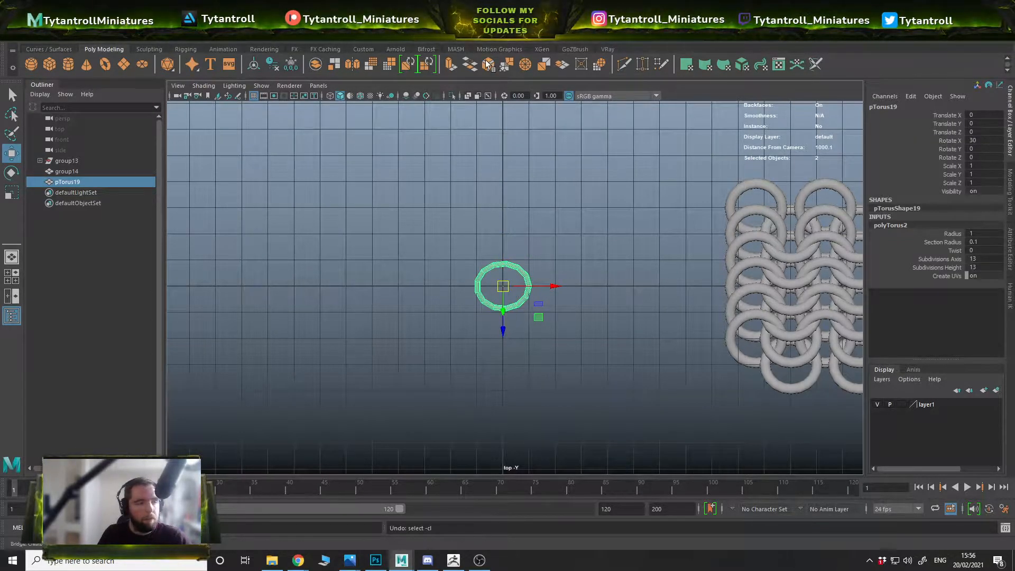
pyautogui.click(363, 49)
pyautogui.click(69, 66)
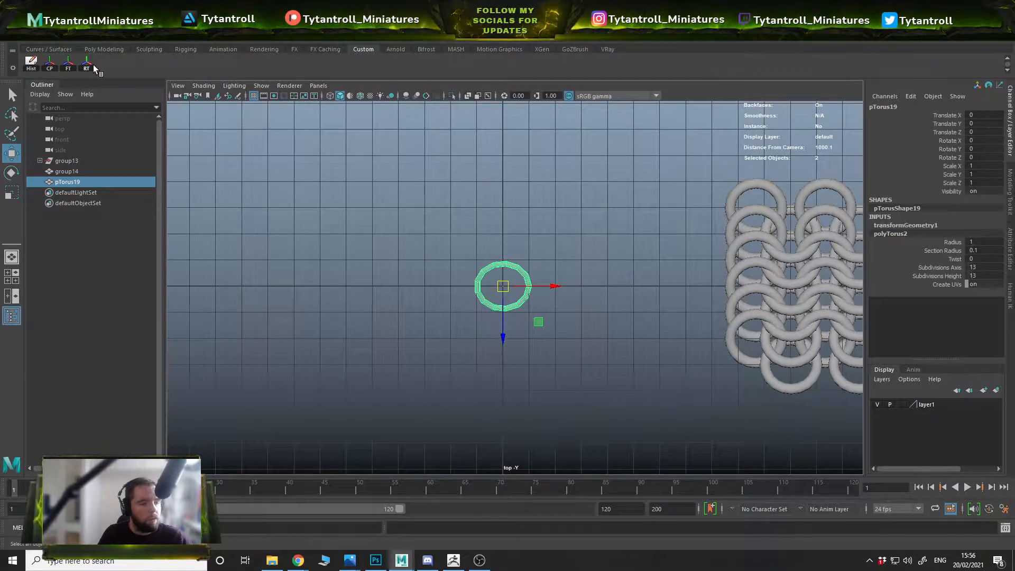
# Step: Try to build a column of overlapping thin rings by duplicating the torus at one-unit intervals along negative Z
pyautogui.keyDown('alt'); pyautogui.moveTo(505, 341); pyautogui.dragTo(532, 269); pyautogui.keyUp('alt')
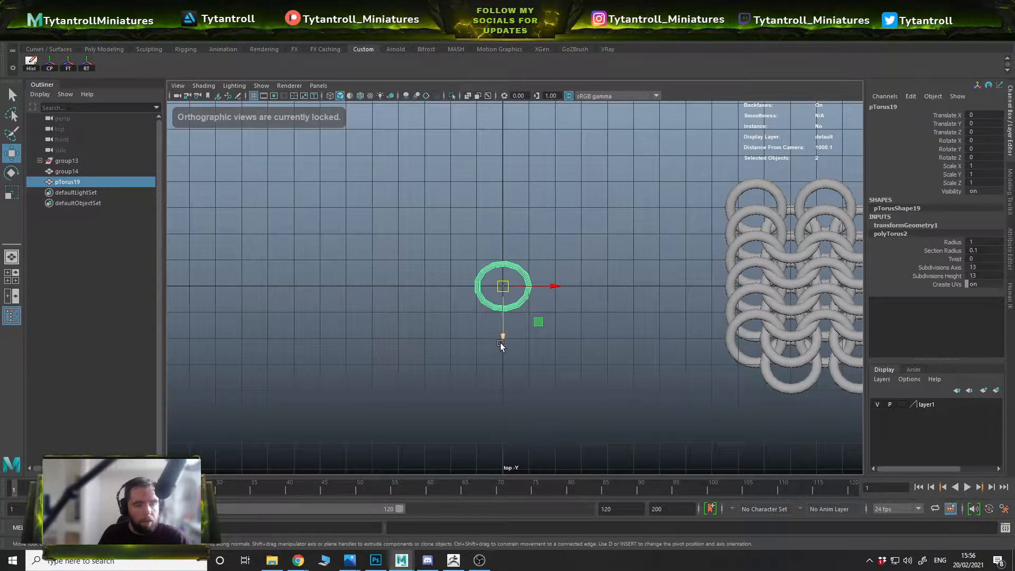
pyautogui.hotkey('ctrl', 'd')
pyautogui.moveTo(504, 339); pyautogui.dragTo(508, 261)
pyautogui.hotkey('ctrl', 'd')
pyautogui.moveTo(504, 317); pyautogui.dragTo(506, 233)
pyautogui.hotkey('ctrl', 'd')
pyautogui.press('f')
pyautogui.scroll(-10, 781, 224)
pyautogui.scroll(1, 522, 334)
pyautogui.scroll(1, 522, 334)
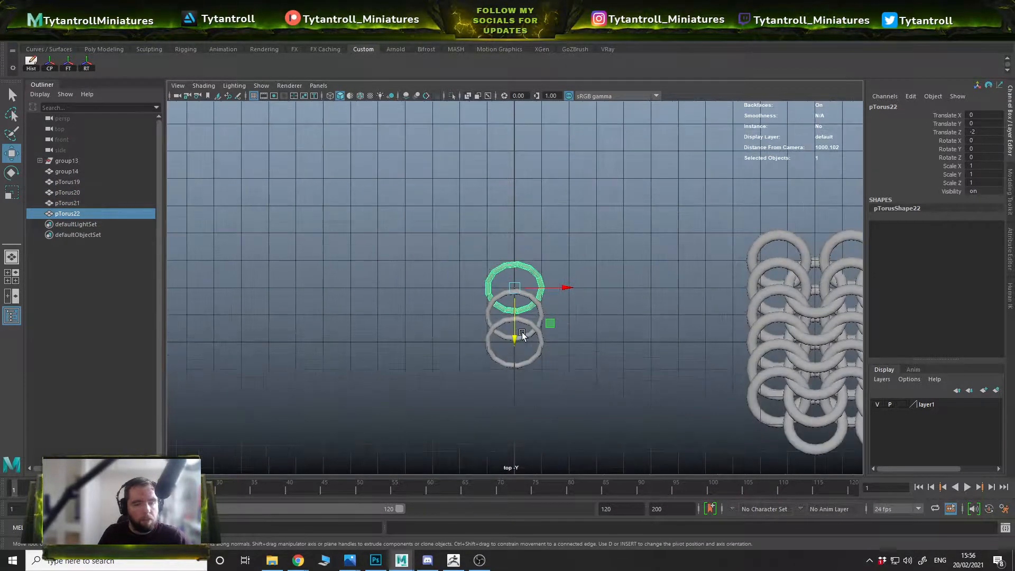
pyautogui.hotkey('ctrl', 'd')
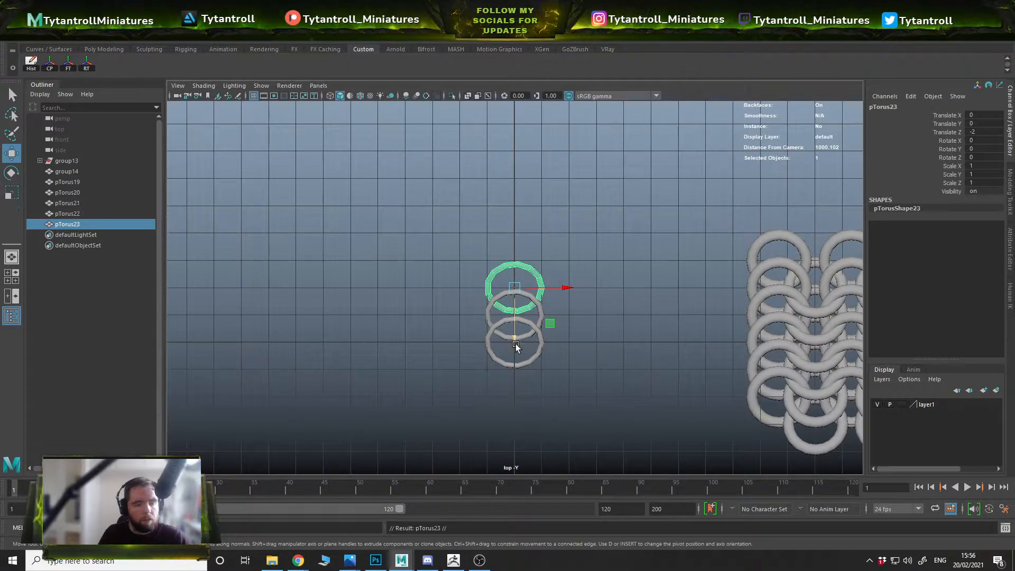
pyautogui.moveTo(514, 337); pyautogui.dragTo(515, 258)
pyautogui.hotkey('ctrl', 'd')
pyautogui.press('f')
pyautogui.scroll(-10, 534, 303)
pyautogui.scroll(-2, 533, 303)
pyautogui.hotkey('ctrl', 'd')
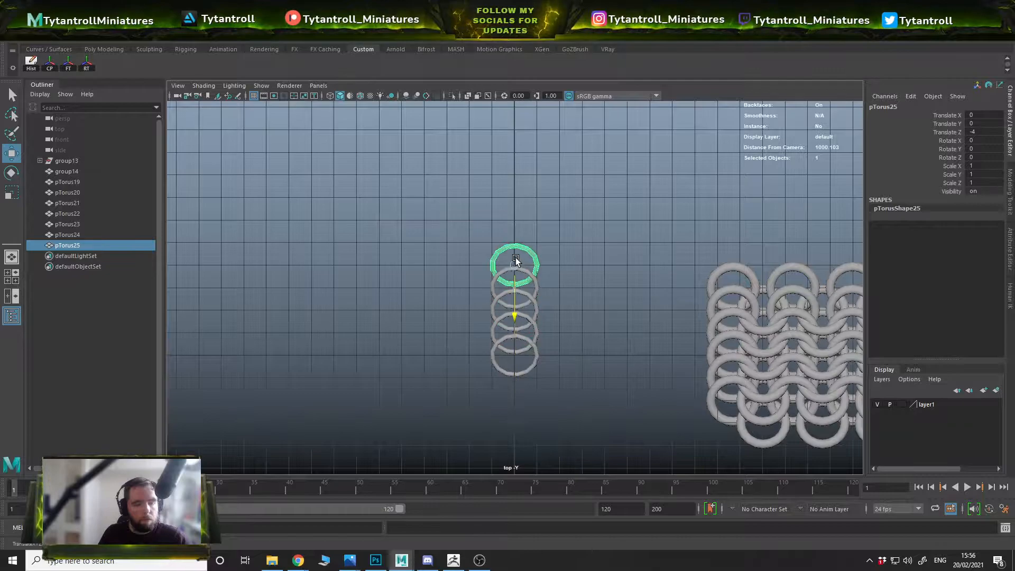
# Step: Delete all the duplicated thin rings, keeping only the original torus at the origin
pyautogui.hotkey('ctrl', 'd')
pyautogui.moveTo(516, 301); pyautogui.dragTo(563, 318)
pyautogui.press('Delete')
# Step: Thicken the original torus by setting its section radius to 0.2
pyautogui.moveTo(461, 335); pyautogui.dragTo(546, 391)
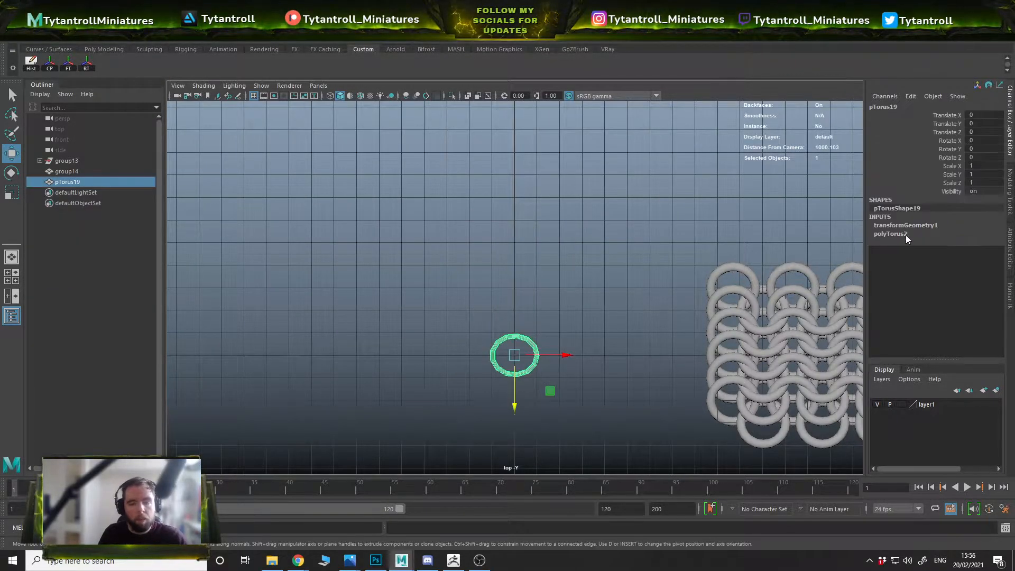
pyautogui.click(906, 233)
pyautogui.click(942, 251)
pyautogui.moveTo(645, 239); pyautogui.dragTo(624, 237, button='middle')
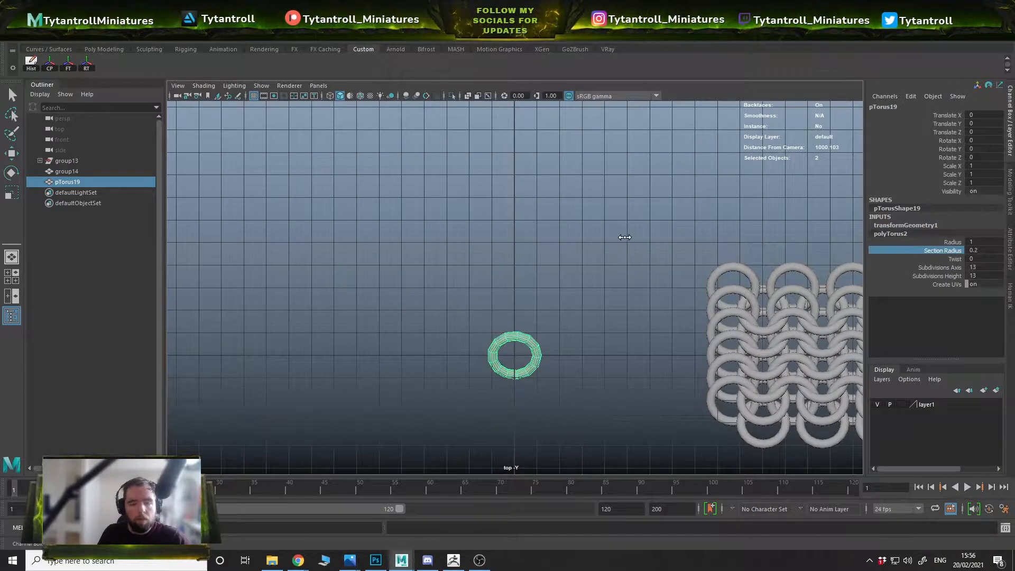
pyautogui.moveTo(524, 335); pyautogui.dragTo(561, 255, button='right')
pyautogui.click(579, 330)
pyautogui.press('w')
pyautogui.click(530, 347)
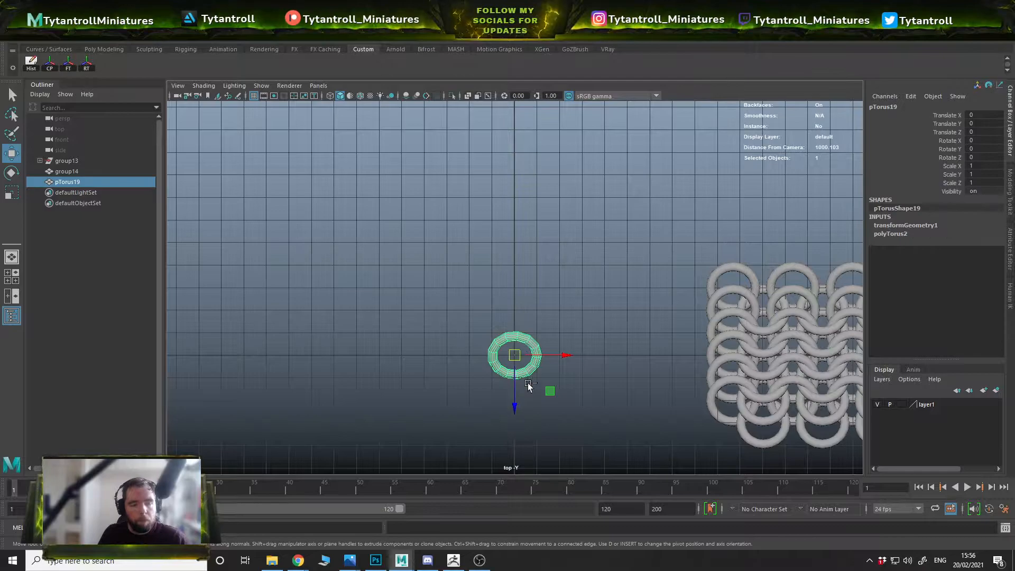
# Step: Duplicate the thickened ring in place, freeze its transformations, centre its pivot, and reselect the original ring
pyautogui.hotkey('ctrl', 'd')
pyautogui.moveTo(513, 400); pyautogui.dragTo(517, 351)
pyautogui.hotkey('ctrl', 'z')
pyautogui.click(69, 62)
pyautogui.click(50, 64)
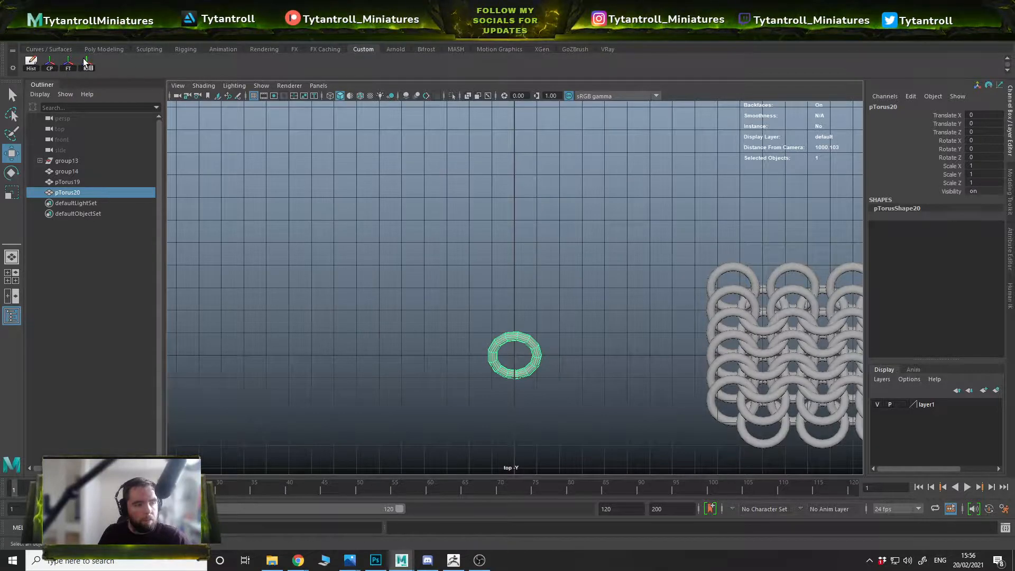
pyautogui.moveTo(528, 268); pyautogui.dragTo(597, 270, button='right')
pyautogui.click(538, 333)
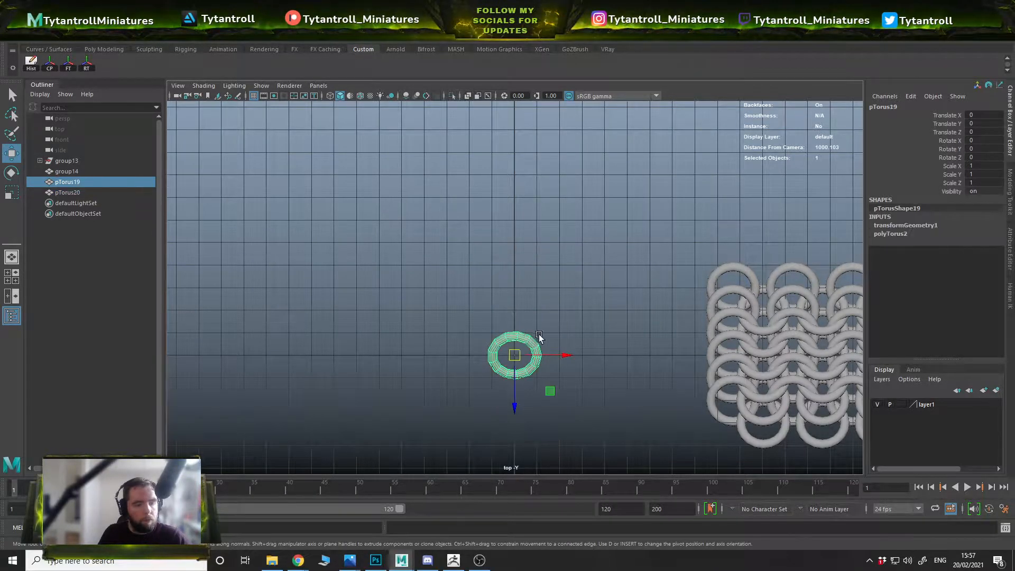
# Step: Build a column of overlapping thick rings by duplicating the ring at one-unit steps along Z down to -6
pyautogui.moveTo(516, 409); pyautogui.dragTo(521, 336)
pyautogui.hotkey('ctrl', 'd')
pyautogui.moveTo(516, 384); pyautogui.dragTo(522, 291)
pyautogui.hotkey('ctrl', 'd')
pyautogui.hotkey('ctrl', 'd')
pyautogui.moveTo(516, 336); pyautogui.dragTo(519, 263)
pyautogui.hotkey('ctrl', 'd')
pyautogui.moveTo(517, 314); pyautogui.dragTo(523, 230)
pyautogui.moveTo(517, 266)
pyautogui.mouseDown()
pyautogui.moveTo(514, 252)
pyautogui.moveTo(516, 285)
pyautogui.mouseUp()
pyautogui.hotkey('ctrl', 'd')
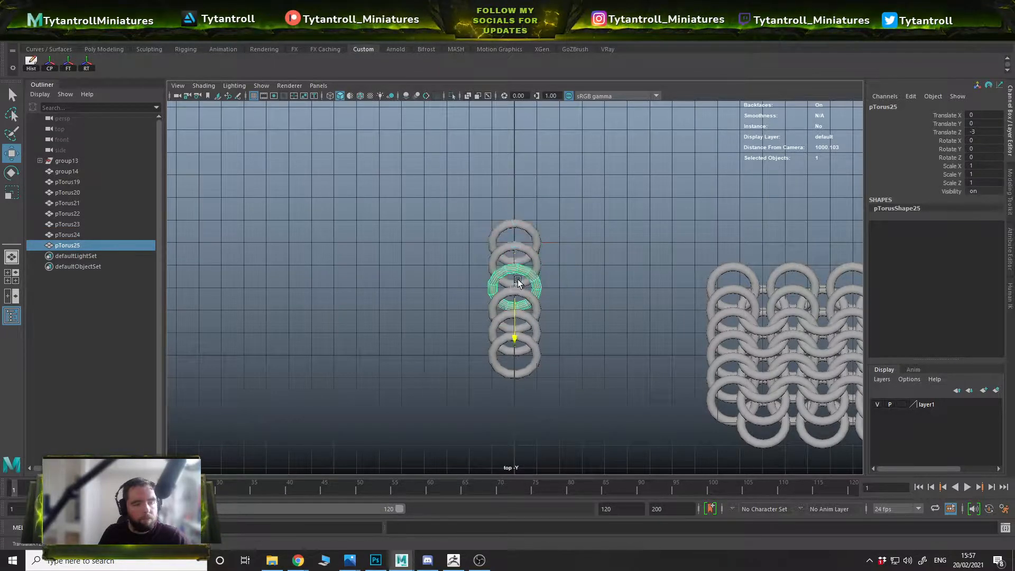
pyautogui.hotkey('ctrl', 'd')
# Step: Group the whole ring column, then duplicate the group and offset the copy to 2.555 in X
pyautogui.moveTo(447, 177); pyautogui.dragTo(575, 415)
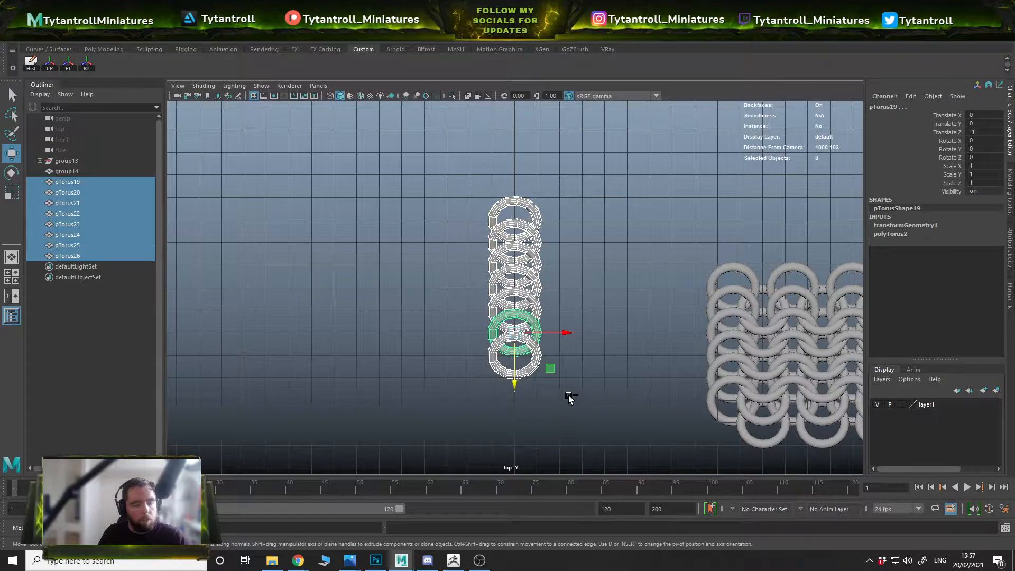
pyautogui.hotkey('ctrl', 'g')
pyautogui.moveTo(563, 356); pyautogui.dragTo(621, 357)
pyautogui.hotkey('ctrl', 'z')
pyautogui.hotkey('ctrl', 'd')
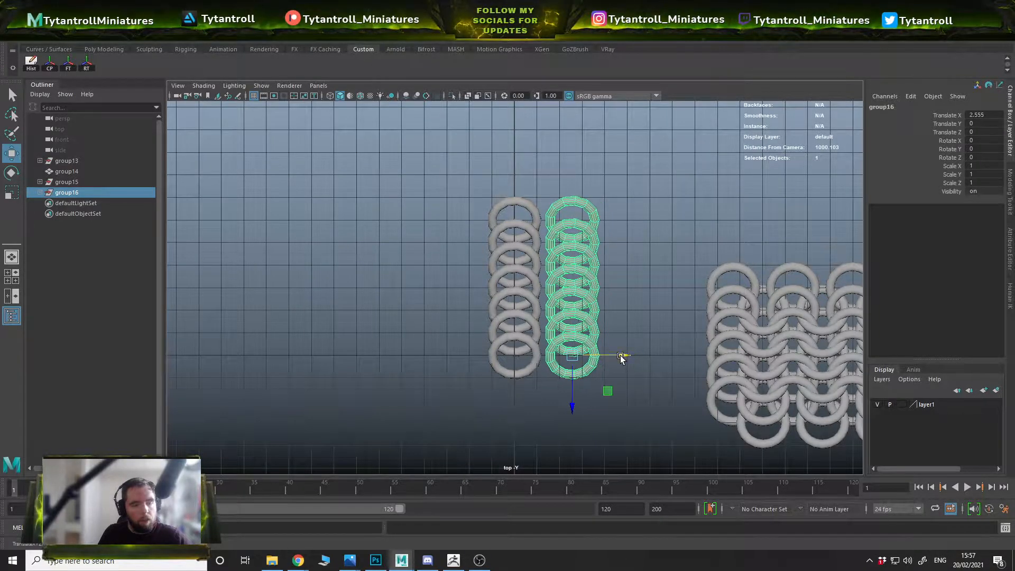
# Step: Repeat the offset duplication three more times to make five evenly spaced ring columns
pyautogui.hotkey('shift', 'd')
pyautogui.hotkey('shift', 'd')
pyautogui.hotkey('shift', 'd')
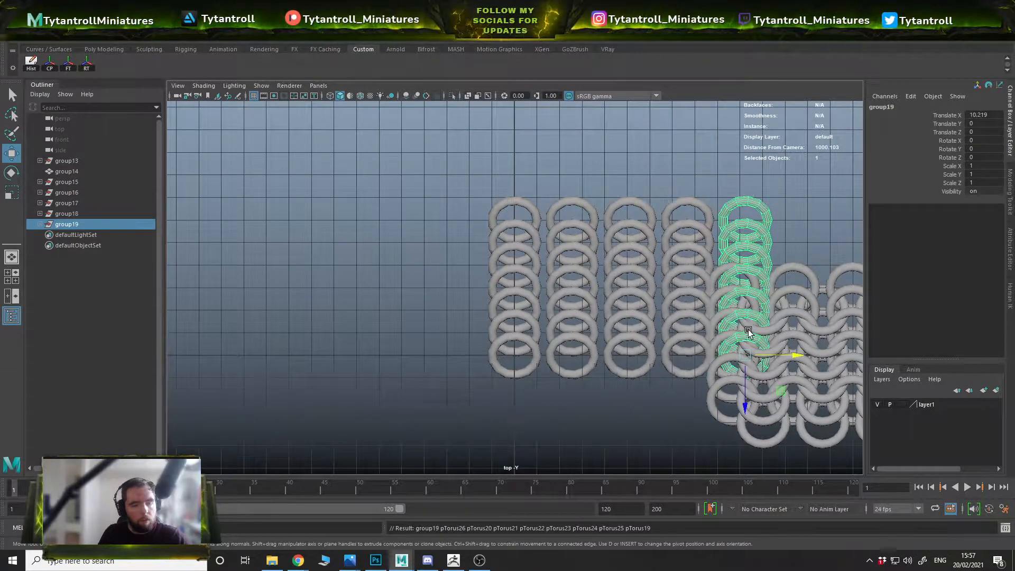
# Step: Move the old chainmail patch farther along X, clear of the new ring columns
pyautogui.scroll(-1, 785, 317)
pyautogui.keyDown('alt'); pyautogui.moveTo(815, 296); pyautogui.dragTo(684, 281, button='middle'); pyautogui.keyUp('alt')
pyautogui.click(733, 289)
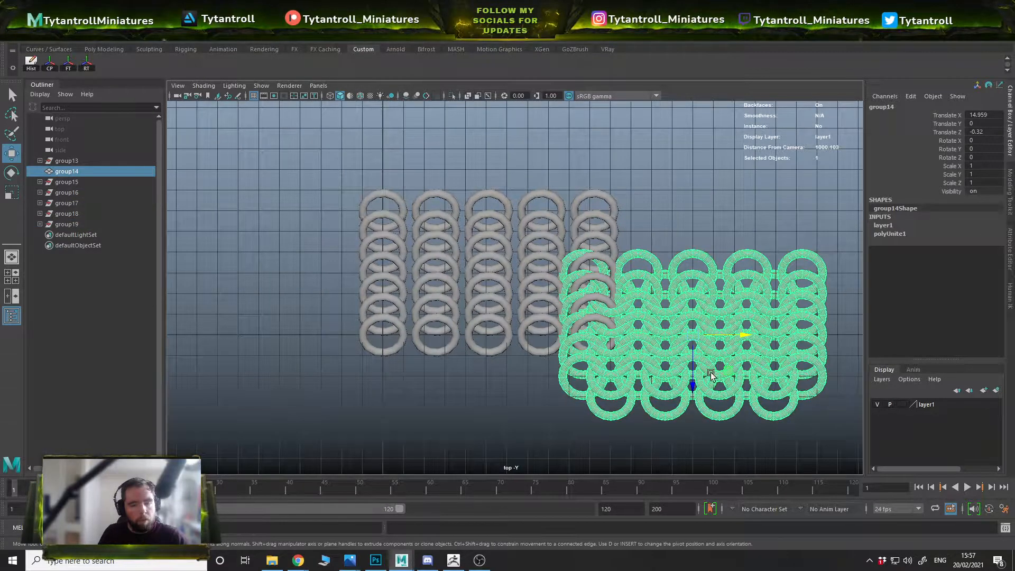
pyautogui.moveTo(740, 330); pyautogui.dragTo(902, 325)
# Step: Select every ring in the fifth column and combine them into a single mesh
pyautogui.click(541, 215)
pyautogui.click(595, 196)
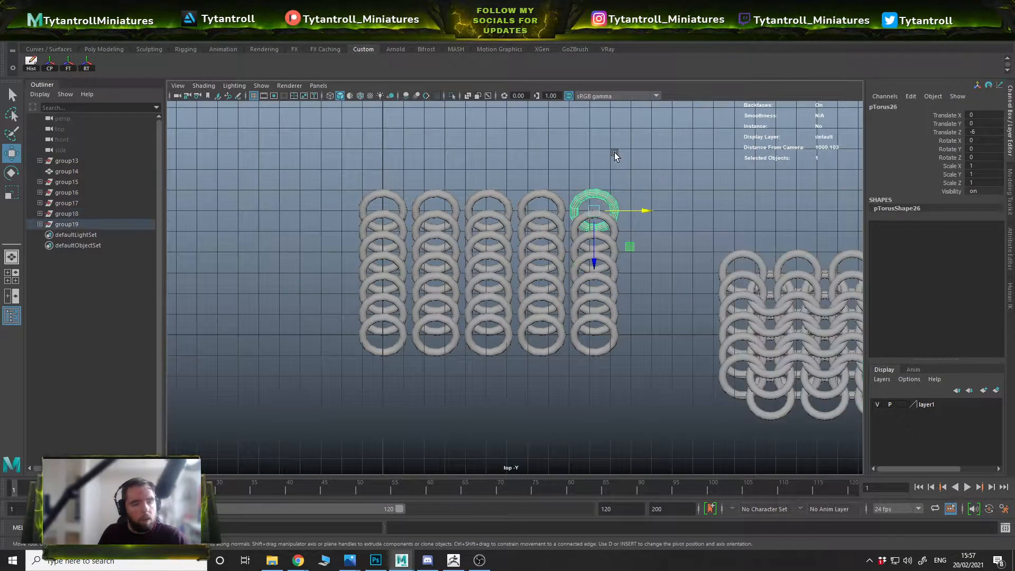
pyautogui.moveTo(611, 153); pyautogui.dragTo(658, 338)
pyautogui.keyDown('shift'); pyautogui.moveTo(687, 239); pyautogui.dragTo(666, 462, button='right'); pyautogui.keyUp('shift')
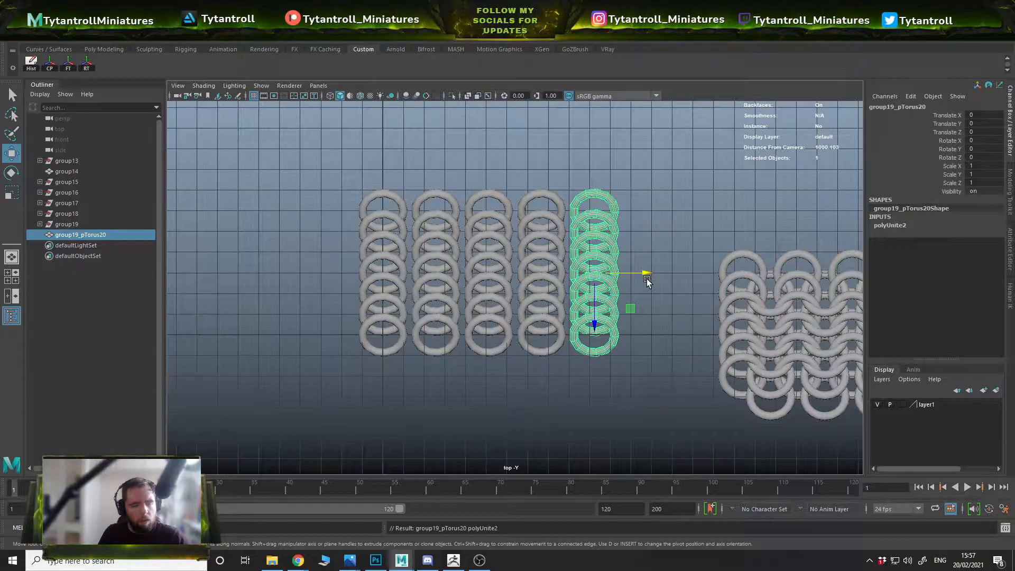
# Step: Duplicate the combined column and set the copy's Rotate Y to 180 degrees
pyautogui.hotkey('ctrl', 'd')
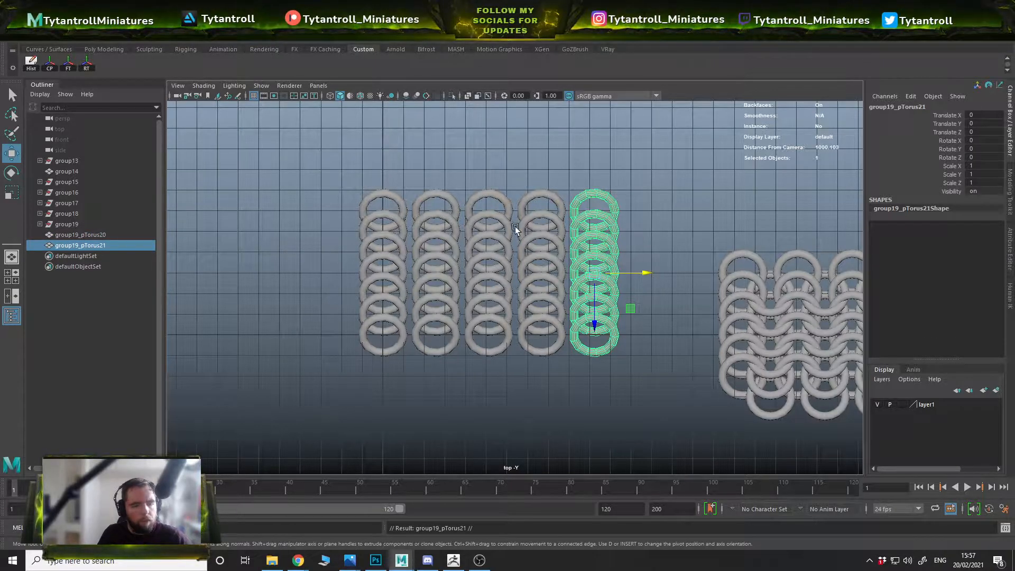
pyautogui.press('e')
pyautogui.moveTo(644, 247); pyautogui.dragTo(527, 311)
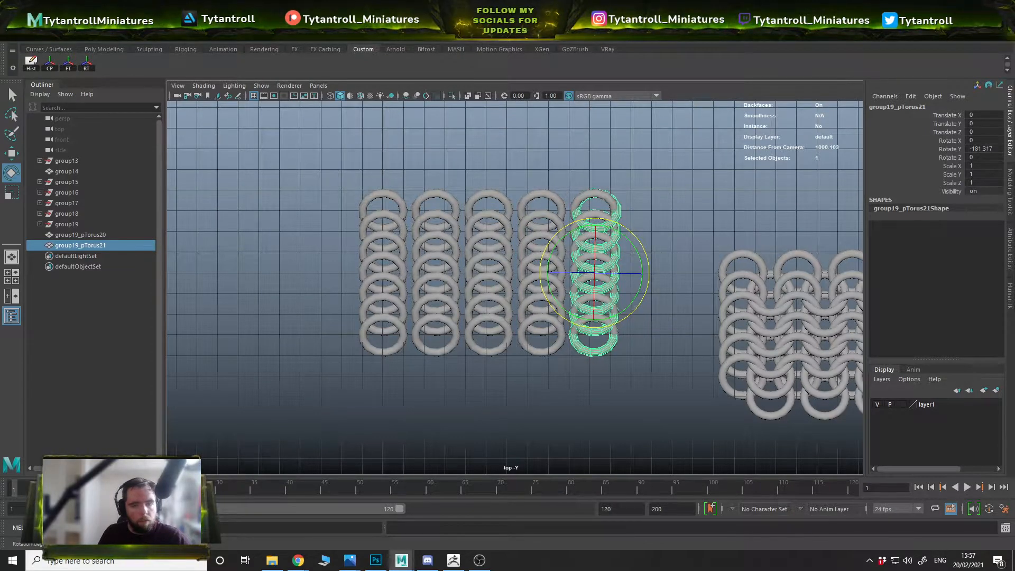
pyautogui.click(970, 148)
pyautogui.write('180')
pyautogui.press('Return')
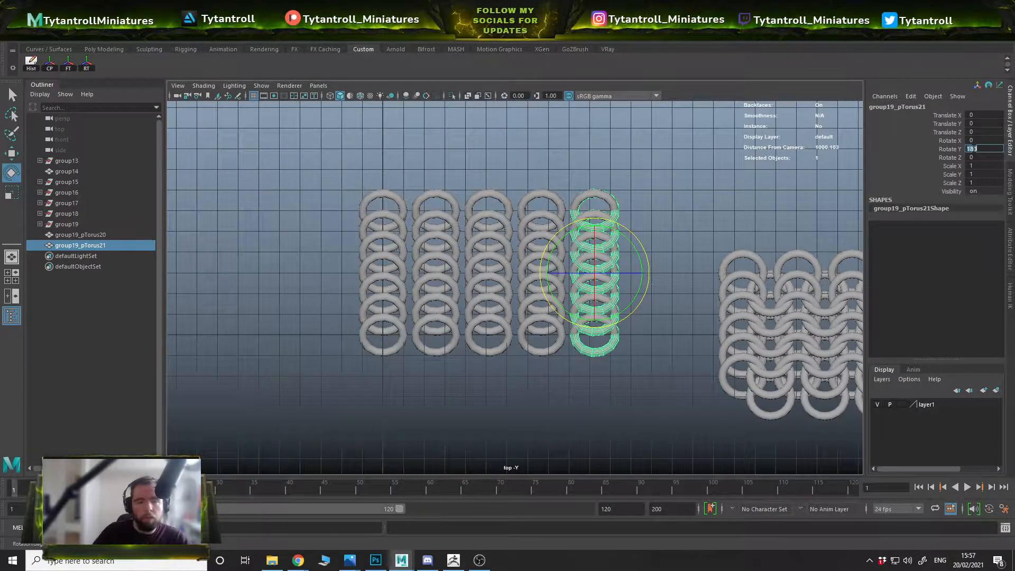
pyautogui.click(731, 220)
pyautogui.hotkey('ctrl', 'z')
# Step: Move the rotated column between the first and second columns, to about -8.9 in X and -0.767 in Z
pyautogui.press('w')
pyautogui.moveTo(545, 274); pyautogui.dragTo(360, 277)
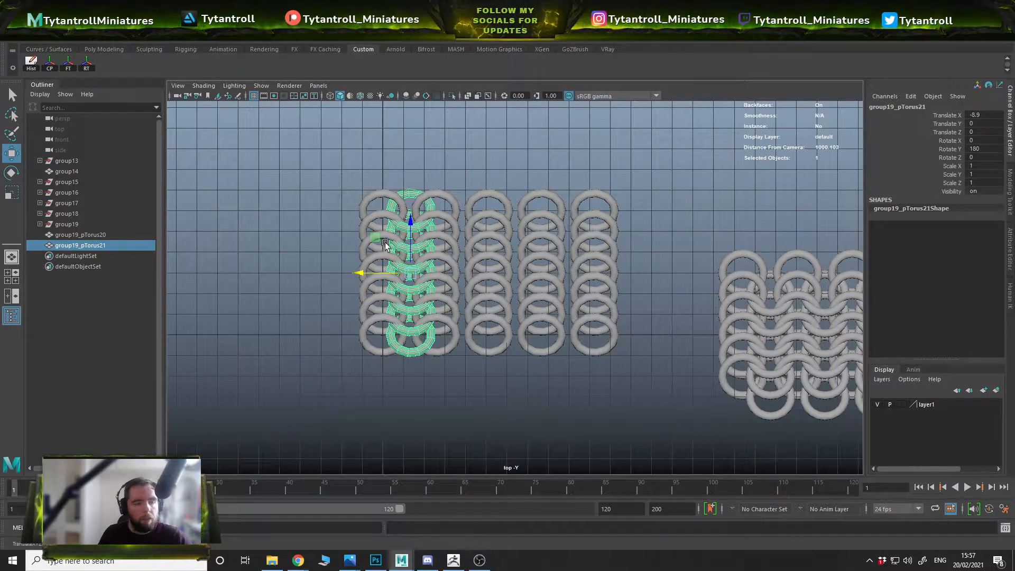
pyautogui.moveTo(413, 220); pyautogui.dragTo(412, 206)
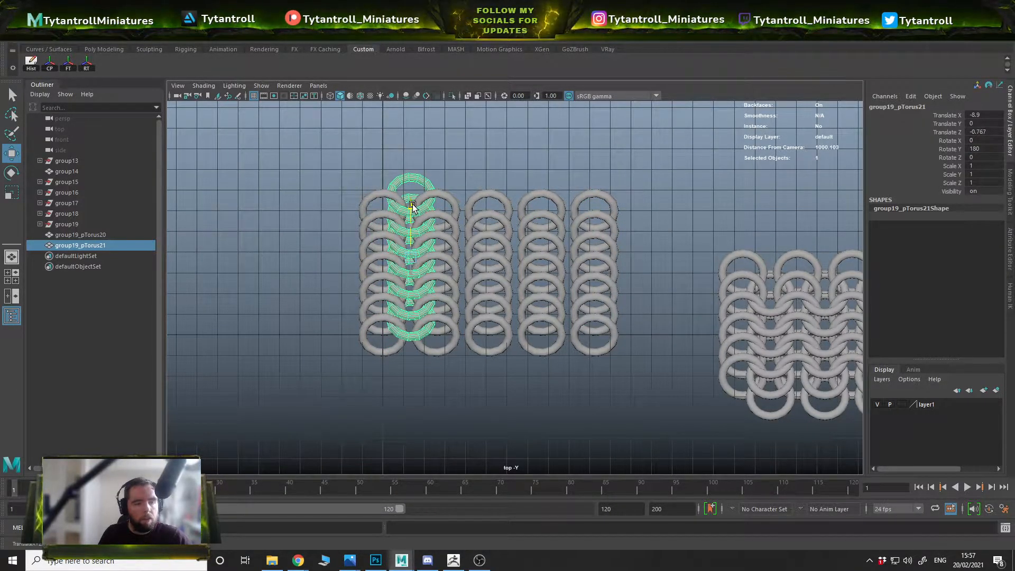
# Step: Duplicate the rotated column three times at even spacing to fill the remaining gaps, the last copy at about 19.17 in X
pyautogui.hotkey('ctrl', 'd')
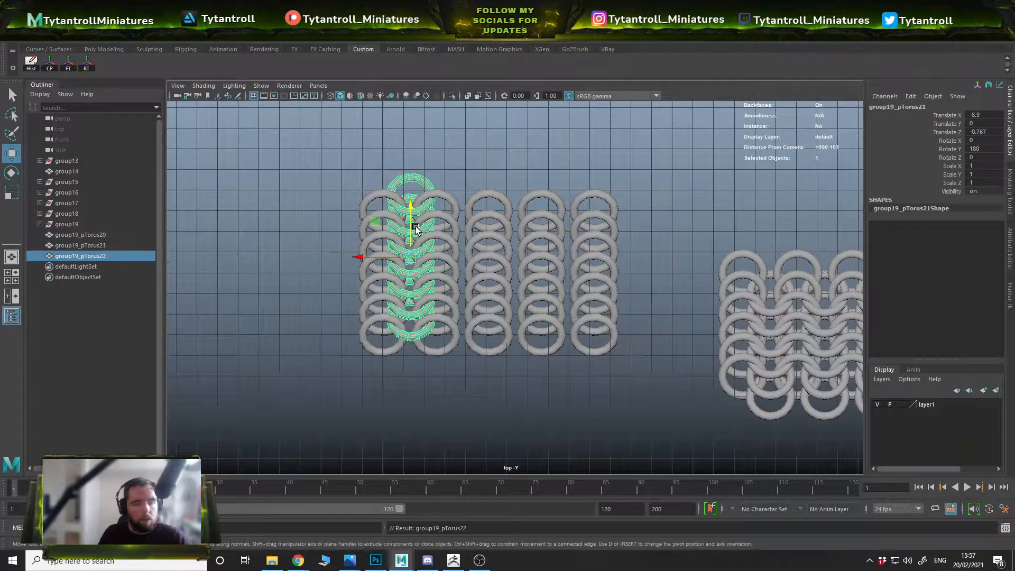
pyautogui.moveTo(359, 257); pyautogui.dragTo(411, 257)
pyautogui.hotkey('shift', 'd')
pyautogui.hotkey('shift', 'd')
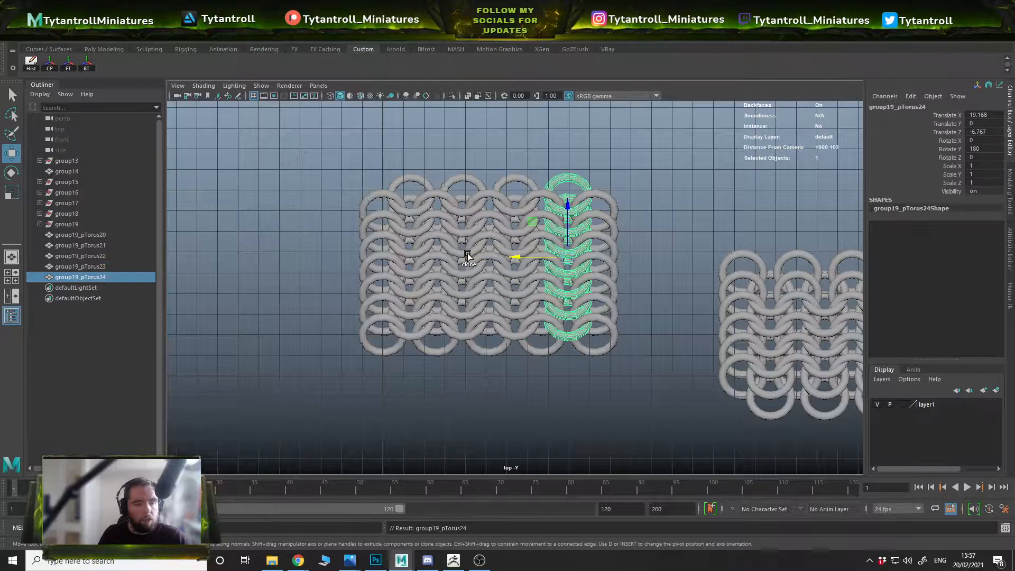
pyautogui.press('q')
pyautogui.click(629, 184)
pyautogui.scroll(2, 649, 252)
pyautogui.scroll(-3, 650, 253)
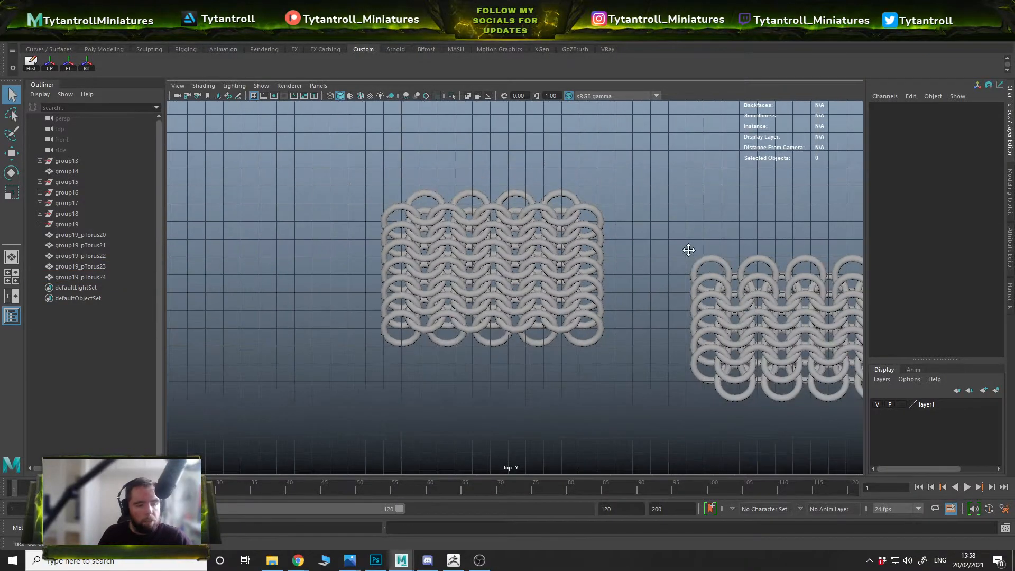
pyautogui.keyDown('alt'); pyautogui.moveTo(691, 250); pyautogui.dragTo(406, 232, button='middle'); pyautogui.keyUp('alt')
pyautogui.click(612, 296)
pyautogui.scroll(-1, 613, 297)
pyautogui.keyDown('alt'); pyautogui.moveTo(613, 297); pyautogui.dragTo(853, 311, button='middle'); pyautogui.keyUp('alt')
pyautogui.click(480, 212)
# Step: Select all the rings and columns of the new patch and combine them into a single mesh
pyautogui.moveTo(241, 140); pyautogui.dragTo(586, 318)
pyautogui.scroll(2, 535, 268)
pyautogui.moveTo(535, 268); pyautogui.dragTo(659, 233, button='right')
pyautogui.click(658, 233)
pyautogui.keyDown('alt'); pyautogui.moveTo(587, 250); pyautogui.dragTo(618, 280, button='middle'); pyautogui.keyUp('alt')
pyautogui.keyDown('alt'); pyautogui.moveTo(619, 280); pyautogui.dragTo(359, 280); pyautogui.keyUp('alt')
pyautogui.press('space')
pyautogui.scroll(-5, 606, 232)
pyautogui.moveTo(333, 227); pyautogui.dragTo(568, 193)
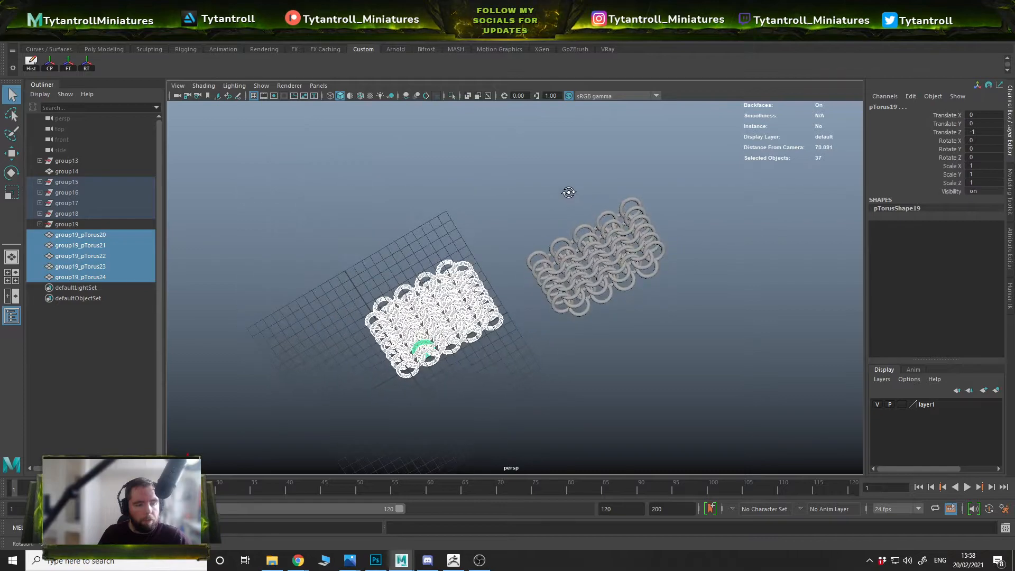
pyautogui.keyDown('shift'); pyautogui.moveTo(569, 193); pyautogui.dragTo(540, 416, button='right'); pyautogui.keyUp('shift')
# Step: Export the combined chainmail mesh to the D: drive as ChainMesh02.obj
pyautogui.press('space')
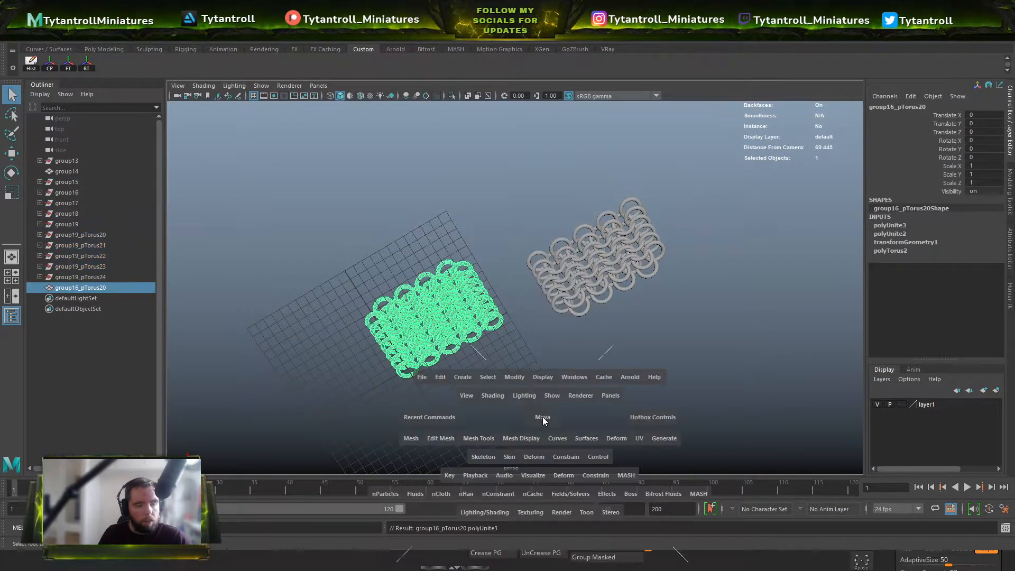
pyautogui.moveTo(542, 416); pyautogui.dragTo(543, 423)
pyautogui.moveTo(552, 370); pyautogui.dragTo(486, 373)
pyautogui.moveTo(507, 268); pyautogui.dragTo(564, 252, button='right')
pyautogui.click(5, 7)
pyautogui.click(9, 18)
pyautogui.click(10, 17)
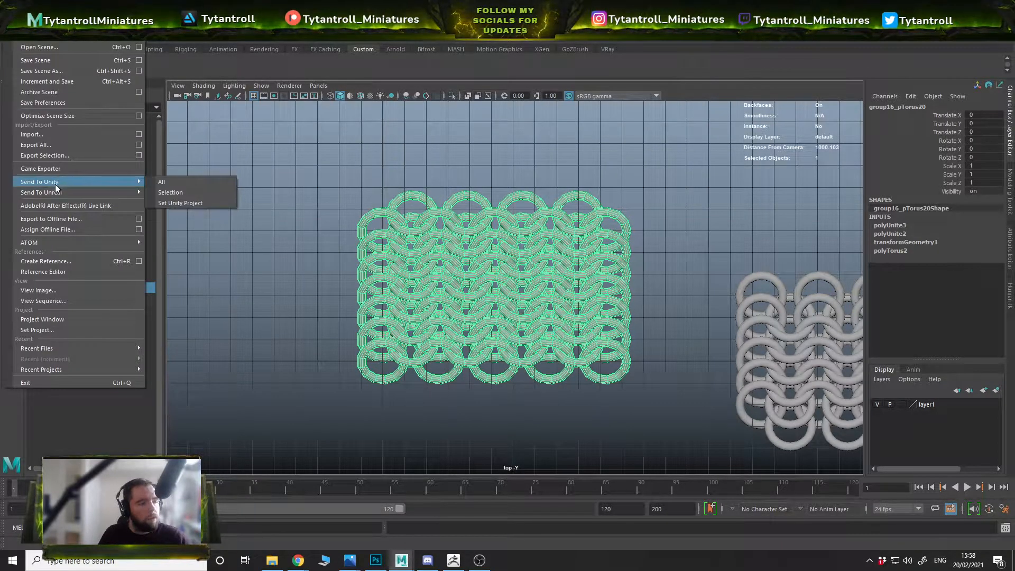
pyautogui.click(64, 154)
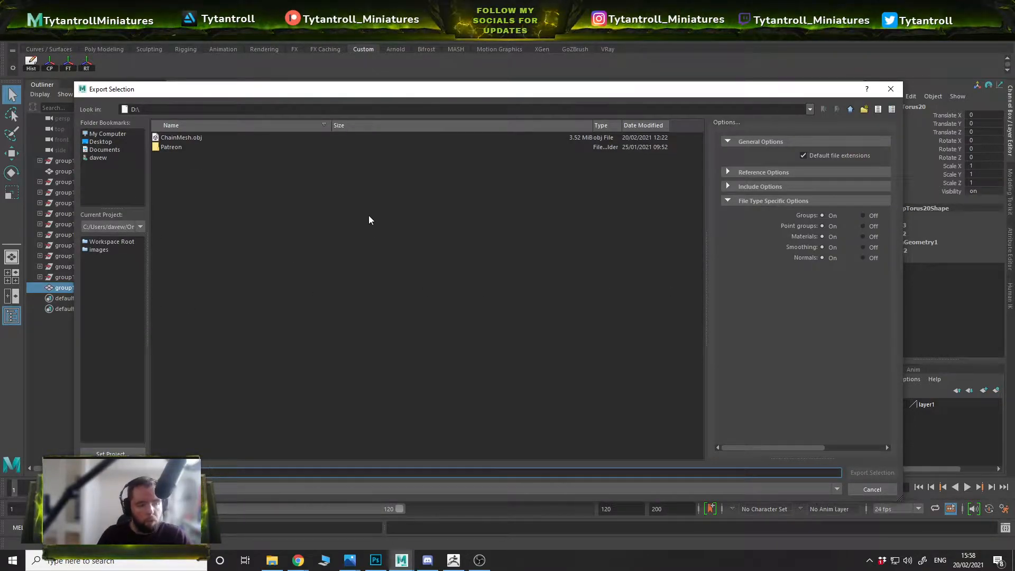
pyautogui.write('c')
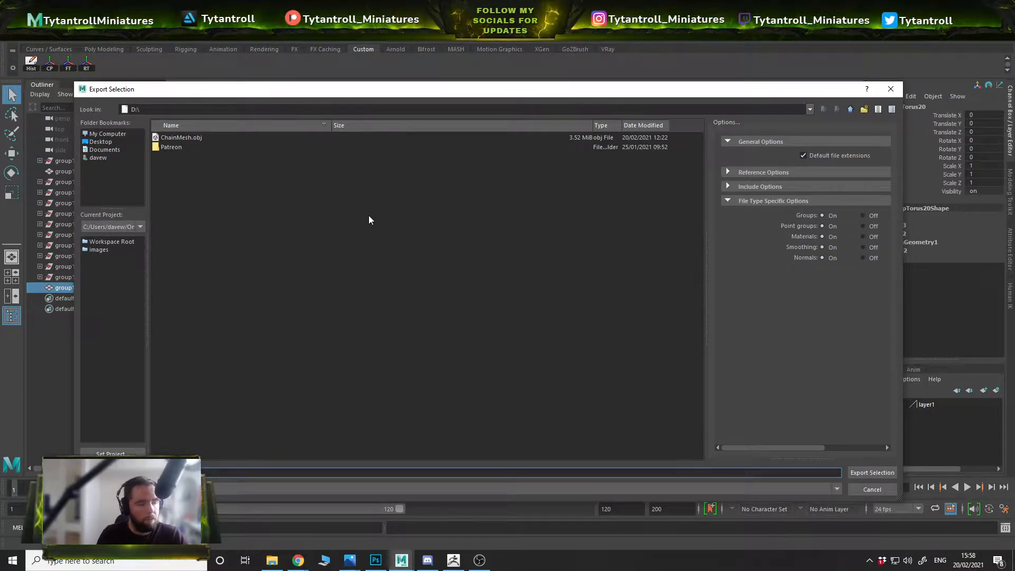
pyautogui.press('Return')
# Step: Switch to ZBrush, load a Sphere3D tool and try to import ChainMesh02 from the D: drive into it
pyautogui.click(452, 558)
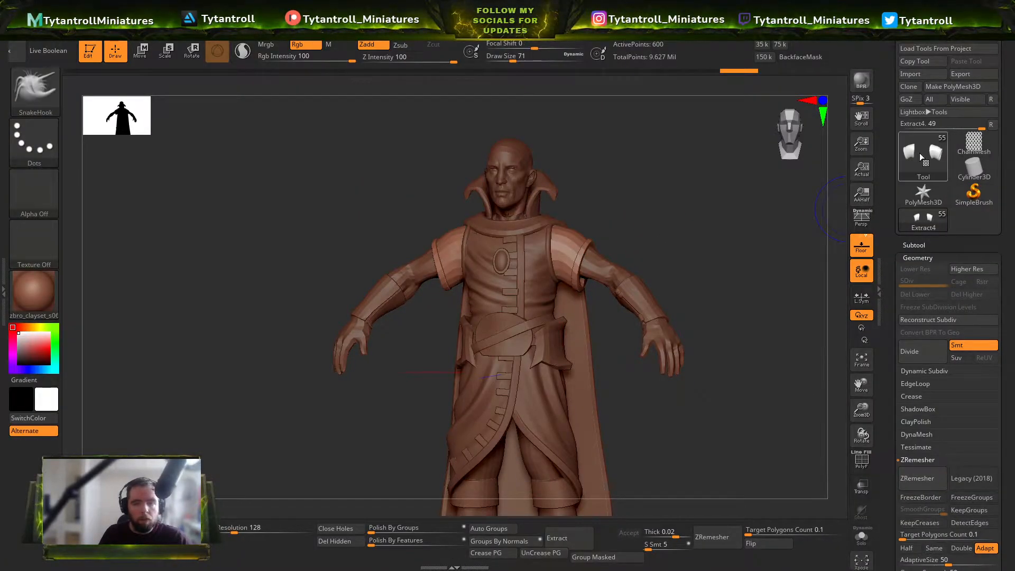
pyautogui.click(918, 153)
pyautogui.click(604, 190)
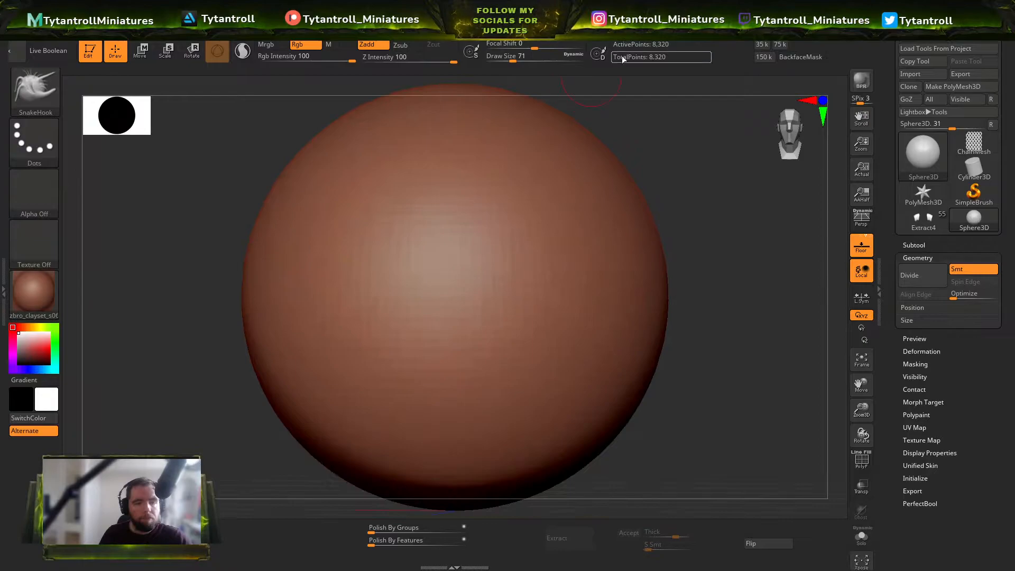
pyautogui.press('space')
pyautogui.moveTo(664, 21)
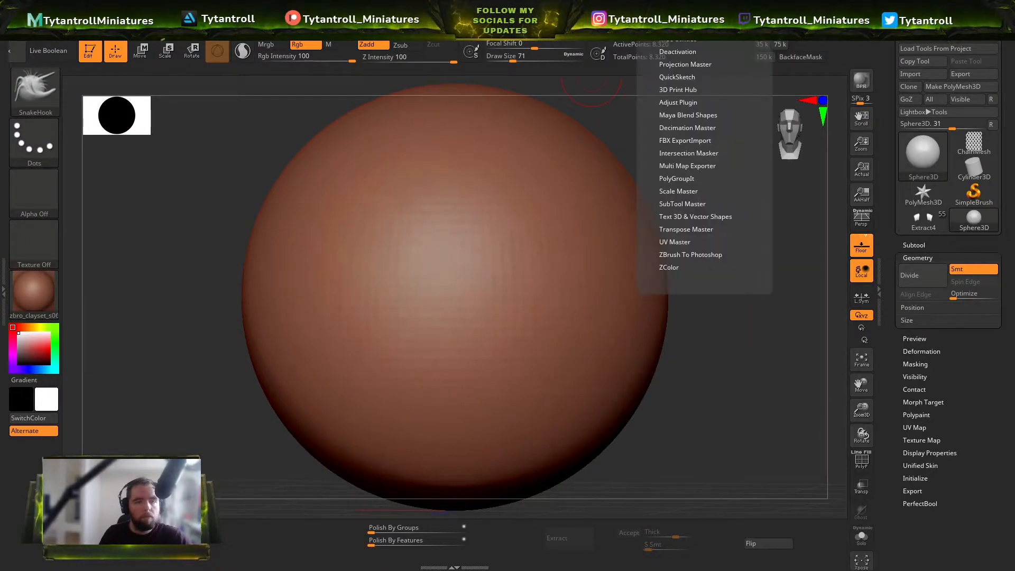
pyautogui.click(916, 74)
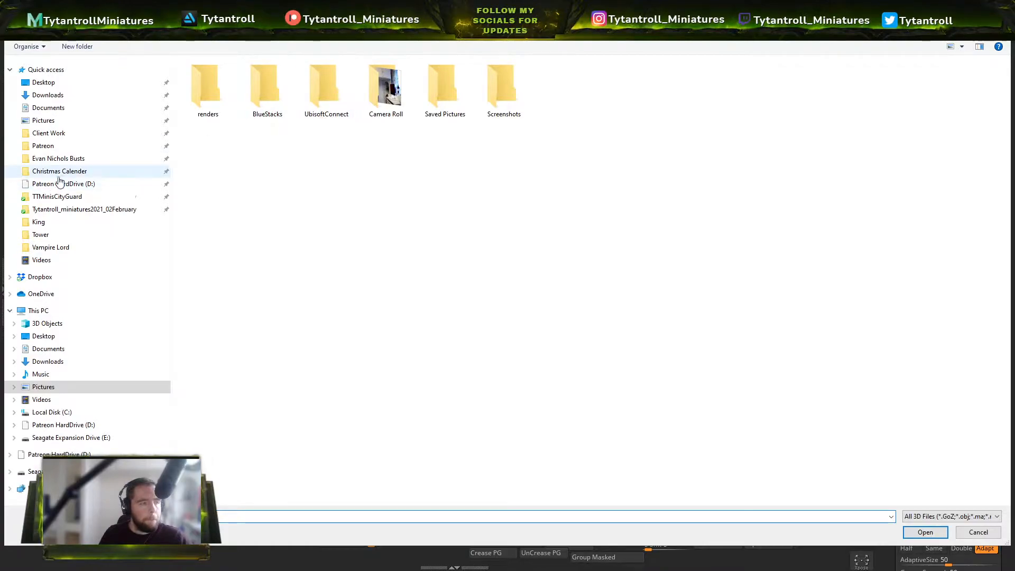
pyautogui.click(106, 210)
pyautogui.click(97, 247)
pyautogui.click(94, 185)
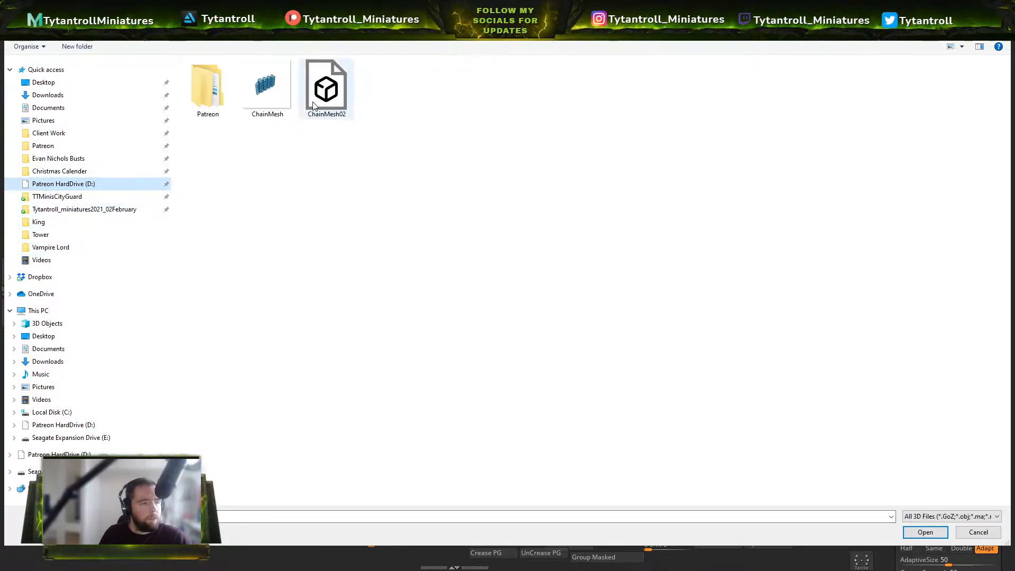
pyautogui.doubleClick(302, 100)
# Step: Relaunch ZBrush
pyautogui.press('super')
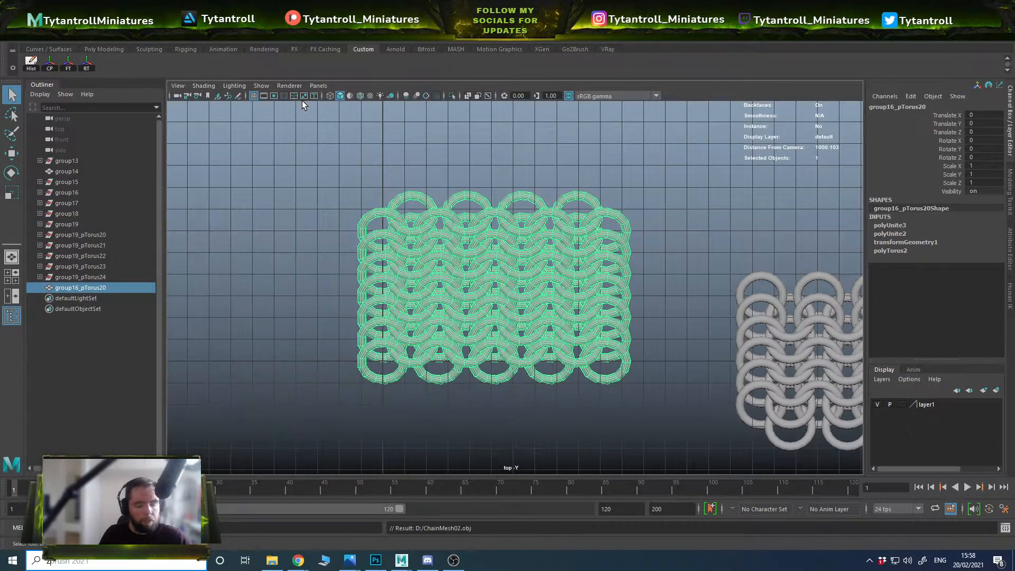
pyautogui.write('zb')
pyautogui.press('Return')
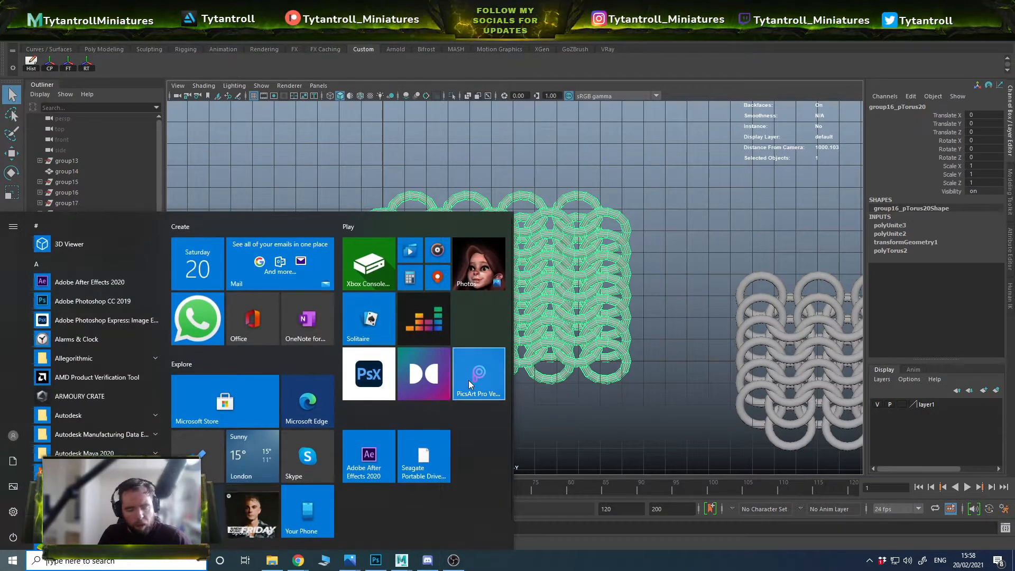
pyautogui.write('b')
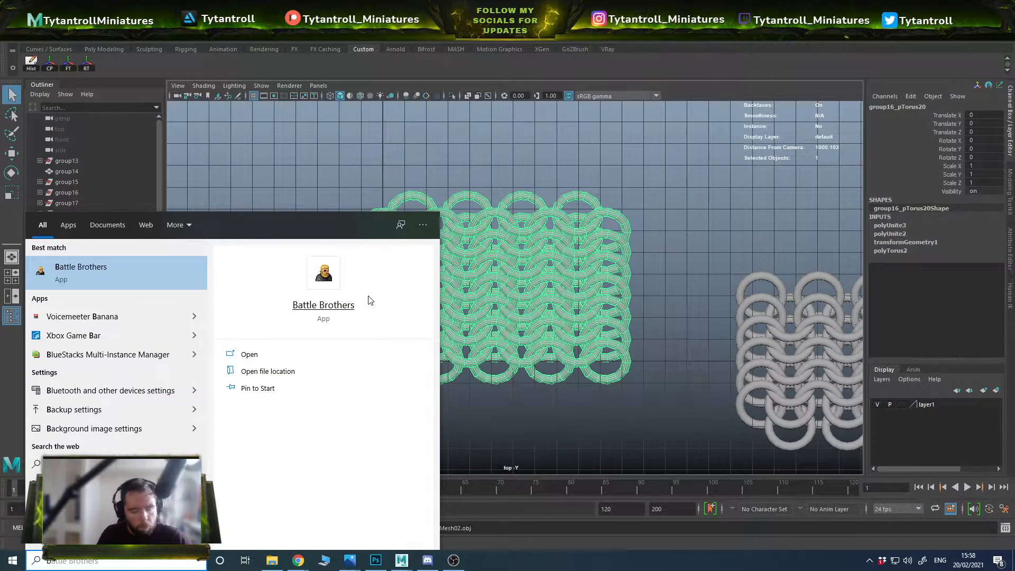
pyautogui.press('BackSpace')
pyautogui.write('zbr')
pyautogui.press('Return')
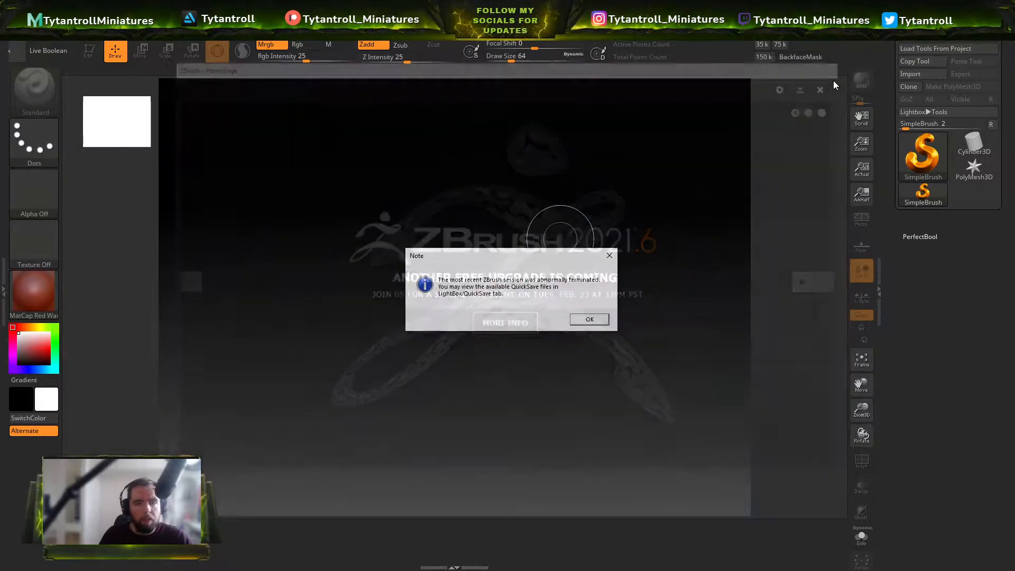
# Step: Dismiss the startup note and open the vampire character's QuickSave project QS_42705_UH.zpr
pyautogui.click(589, 319)
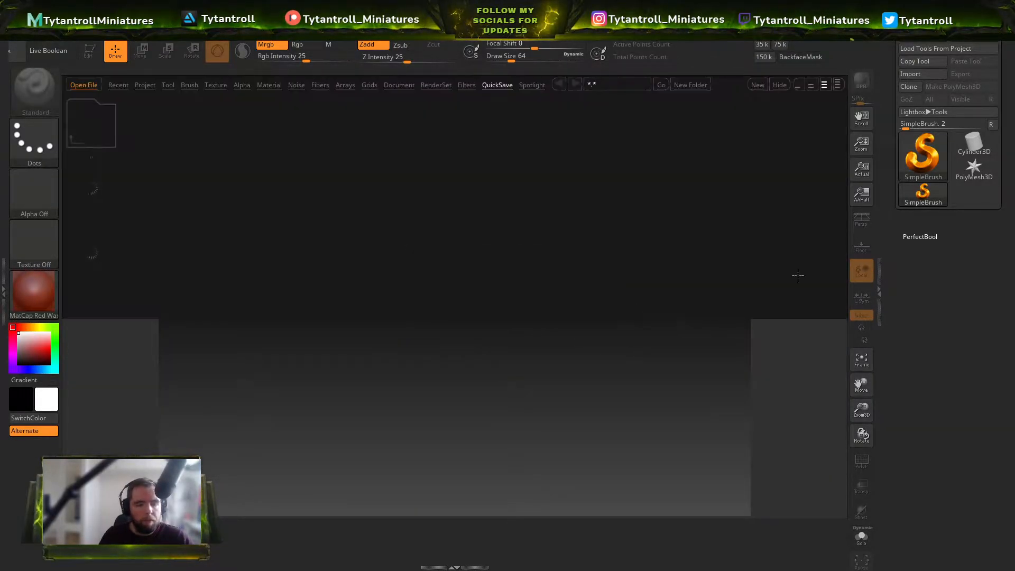
pyautogui.click(106, 249)
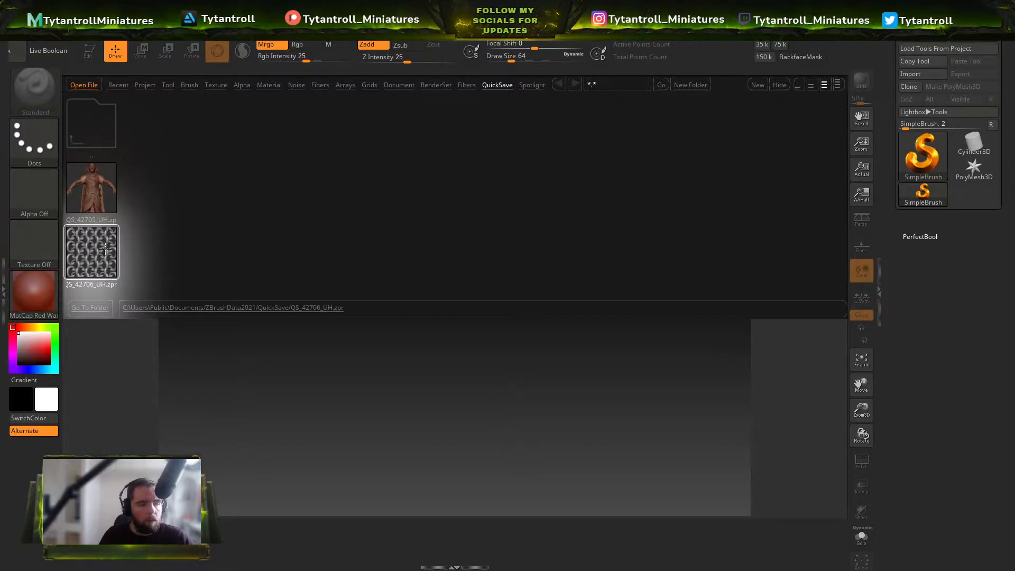
pyautogui.click(104, 198)
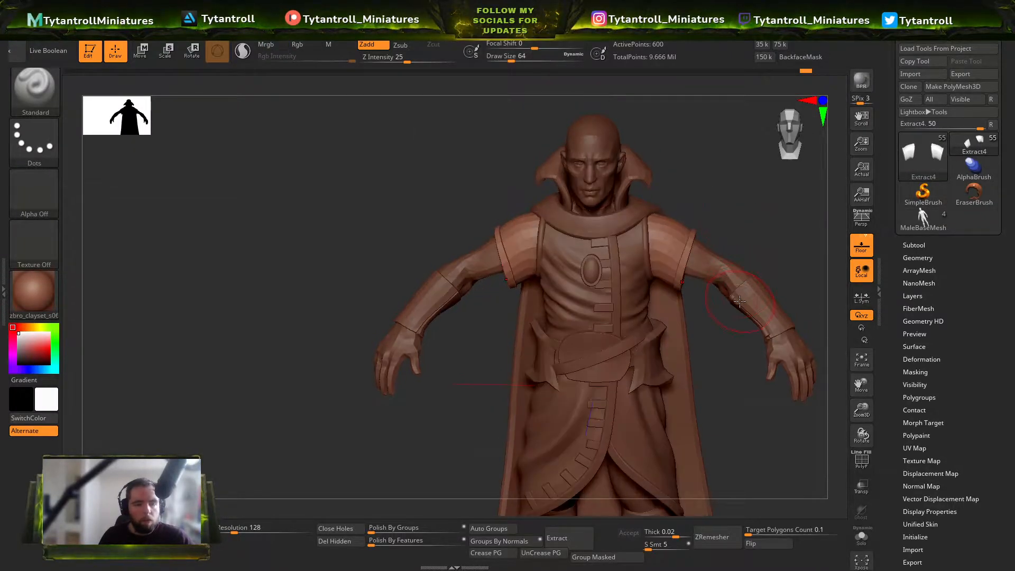
pyautogui.moveTo(744, 279); pyautogui.dragTo(732, 195, button='right')
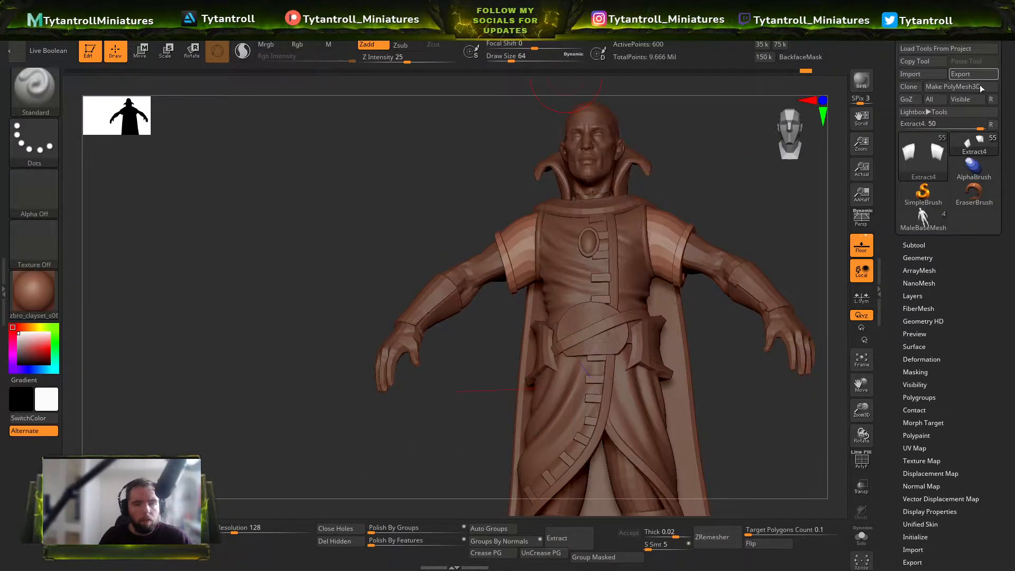
pyautogui.click(976, 150)
pyautogui.click(515, 202)
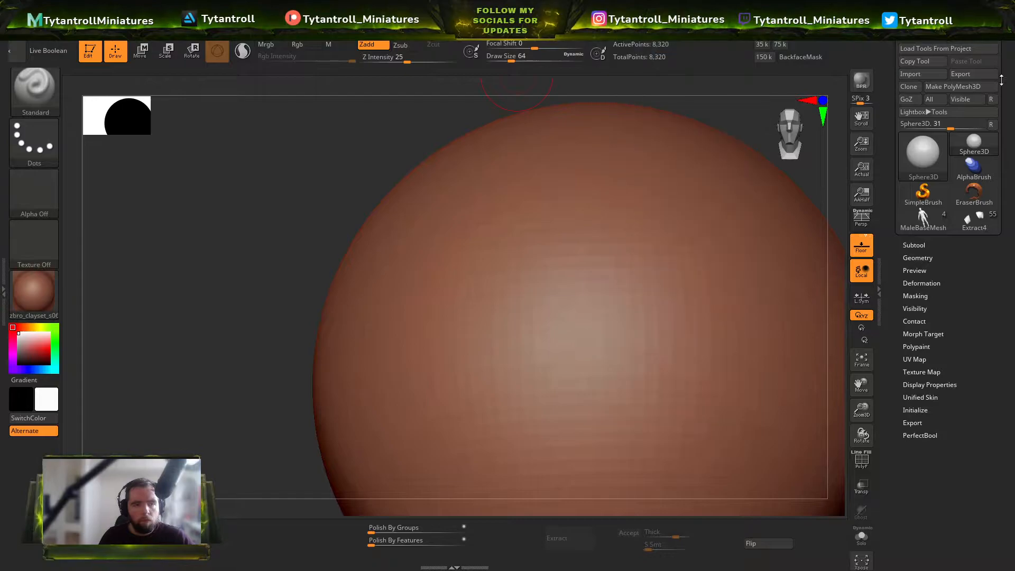
pyautogui.click(921, 75)
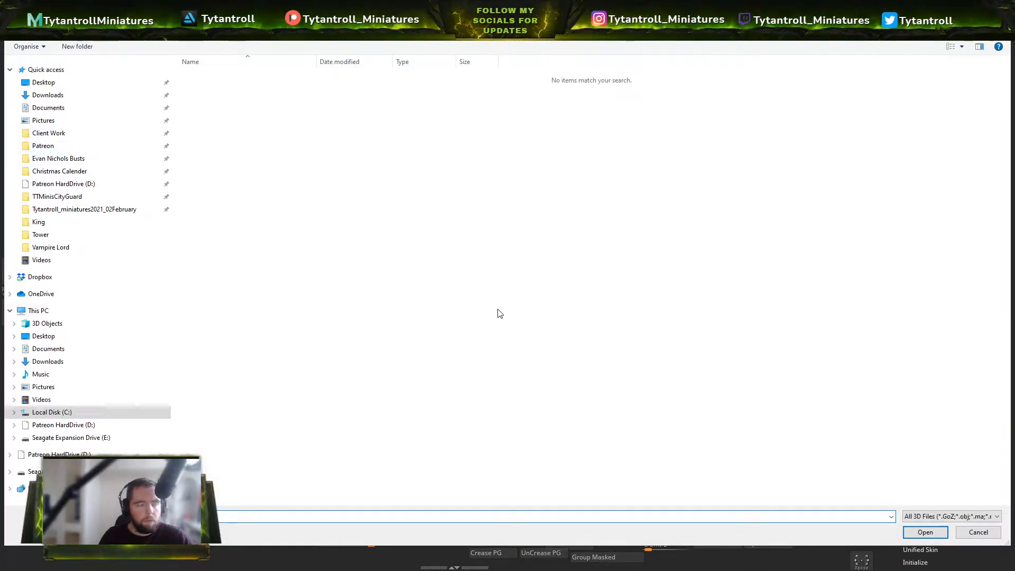
pyautogui.click(978, 532)
# Step: Make a new PolyMesh3D star tool and import ChainMesh02 from the D: drive into it
pyautogui.click(985, 88)
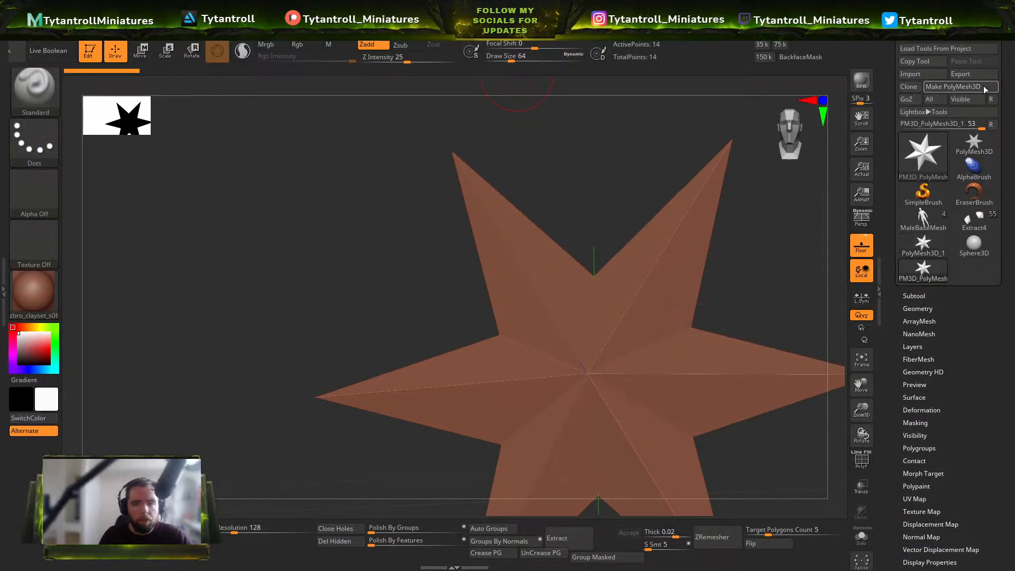
pyautogui.click(910, 74)
pyautogui.click(90, 426)
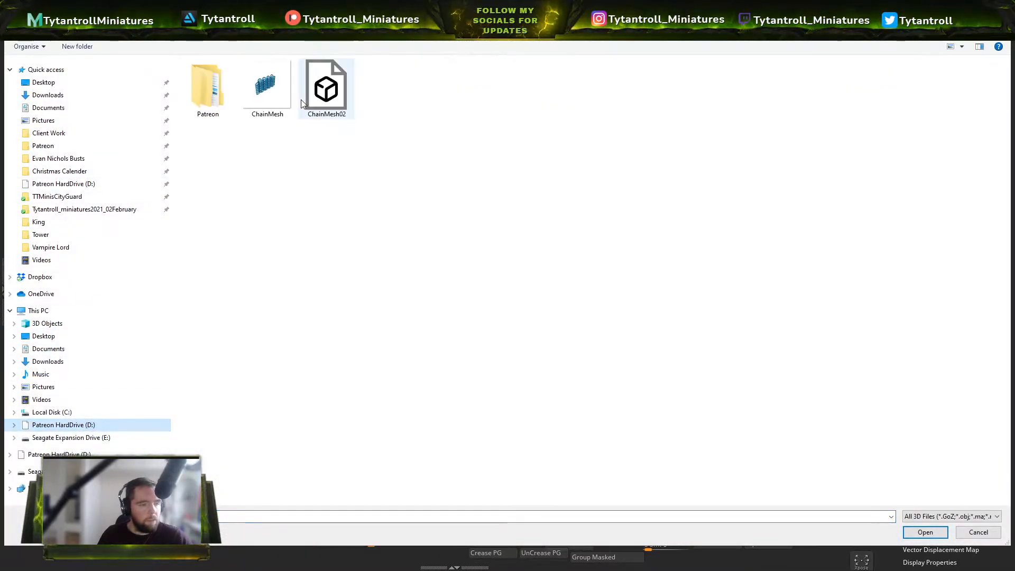
pyautogui.doubleClick(342, 88)
# Step: Frame the chainmail patch face-on so that it fills the canvas, and capture it as an alpha with GrabDoc
pyautogui.moveTo(652, 247); pyautogui.dragTo(611, 302, button='right')
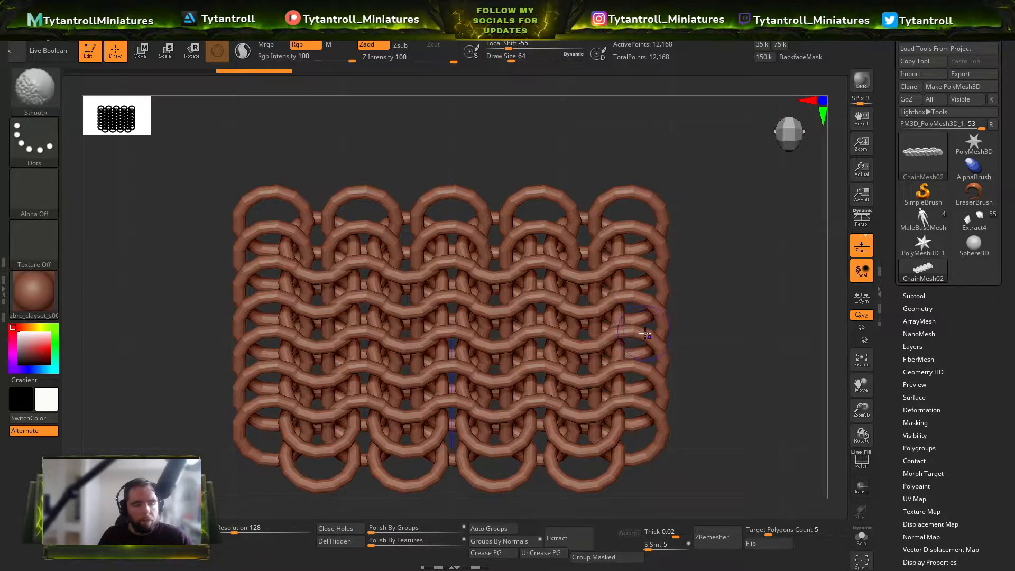
pyautogui.keyDown('alt'); pyautogui.moveTo(563, 336); pyautogui.dragTo(576, 299, button='right'); pyautogui.keyUp('alt')
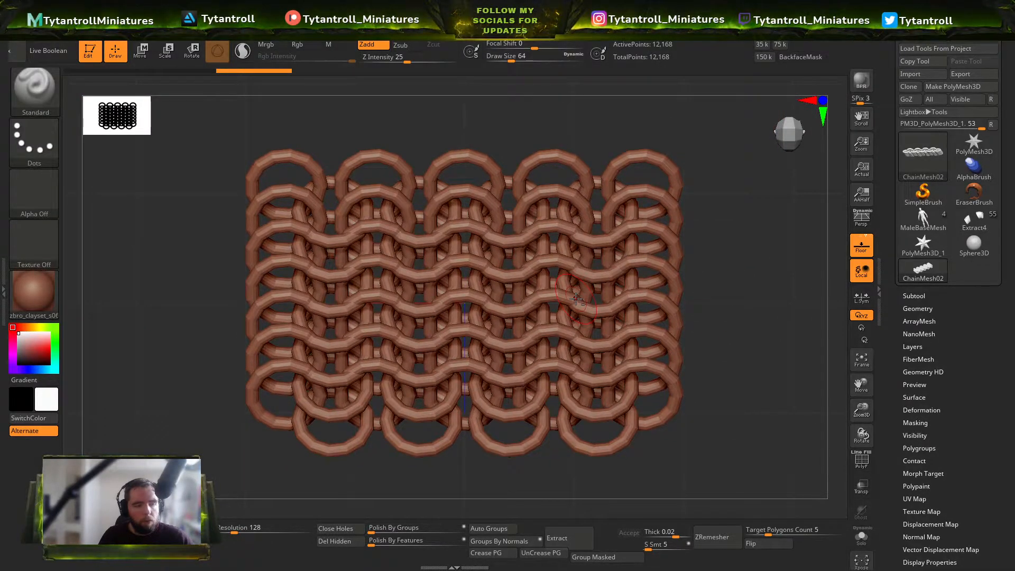
pyautogui.moveTo(510, 256)
pyautogui.keyDown('ctrl'); pyautogui.mouseDown(button='right')
pyautogui.moveTo(472, 220)
pyautogui.moveTo(501, 198)
pyautogui.moveTo(585, 188)
pyautogui.moveTo(544, 275)
pyautogui.moveTo(549, 317)
pyautogui.mouseUp(button='right'); pyautogui.keyUp('ctrl')
pyautogui.keyDown('alt'); pyautogui.moveTo(549, 317); pyautogui.dragTo(531, 210, button='right'); pyautogui.keyUp('alt')
pyautogui.keyDown('alt'); pyautogui.moveTo(621, 318); pyautogui.dragTo(512, 306, button='right'); pyautogui.keyUp('alt')
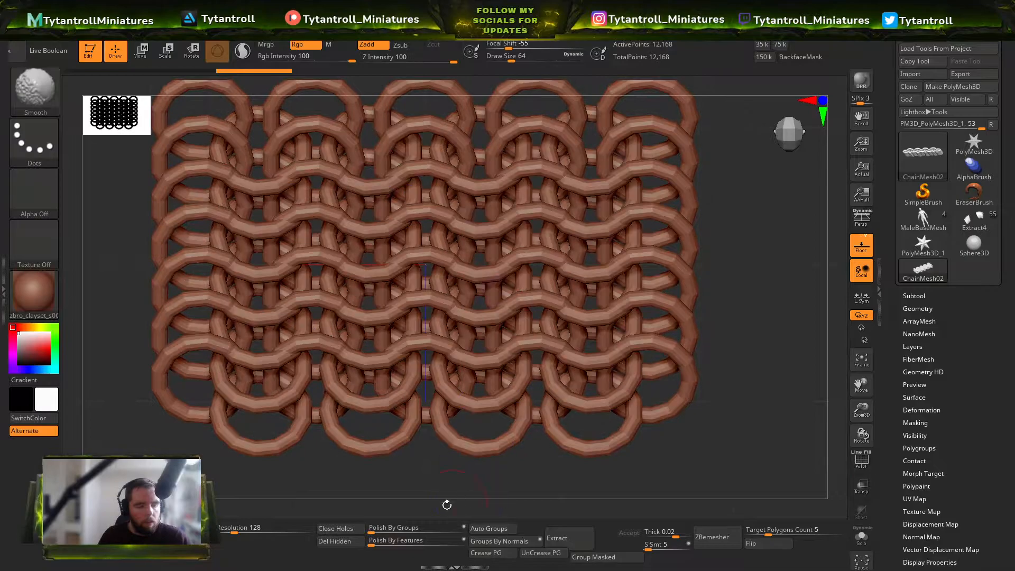
pyautogui.keyDown('ctrl'); pyautogui.moveTo(419, 292); pyautogui.dragTo(532, 323, button='right'); pyautogui.keyUp('ctrl')
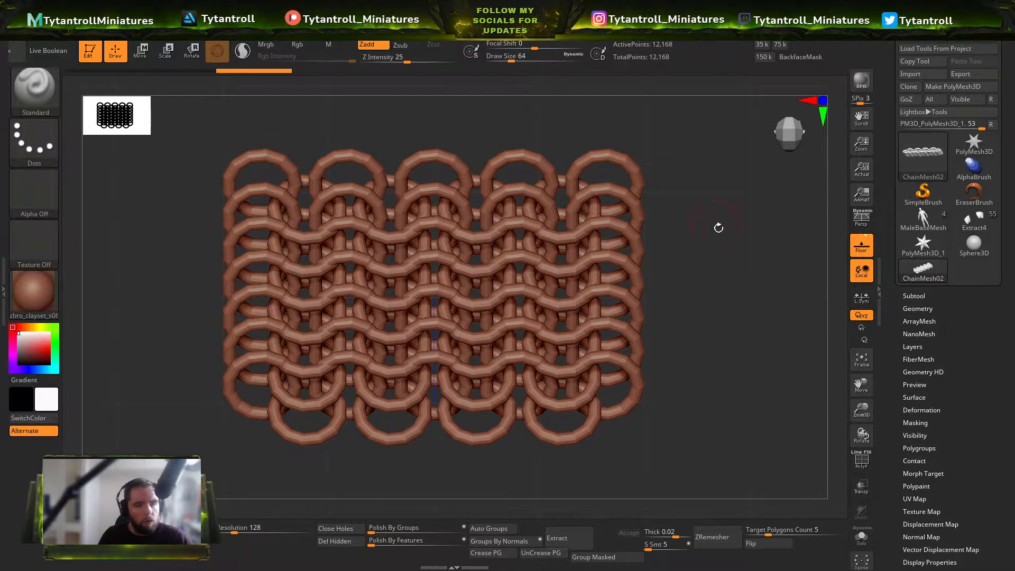
pyautogui.click(861, 219)
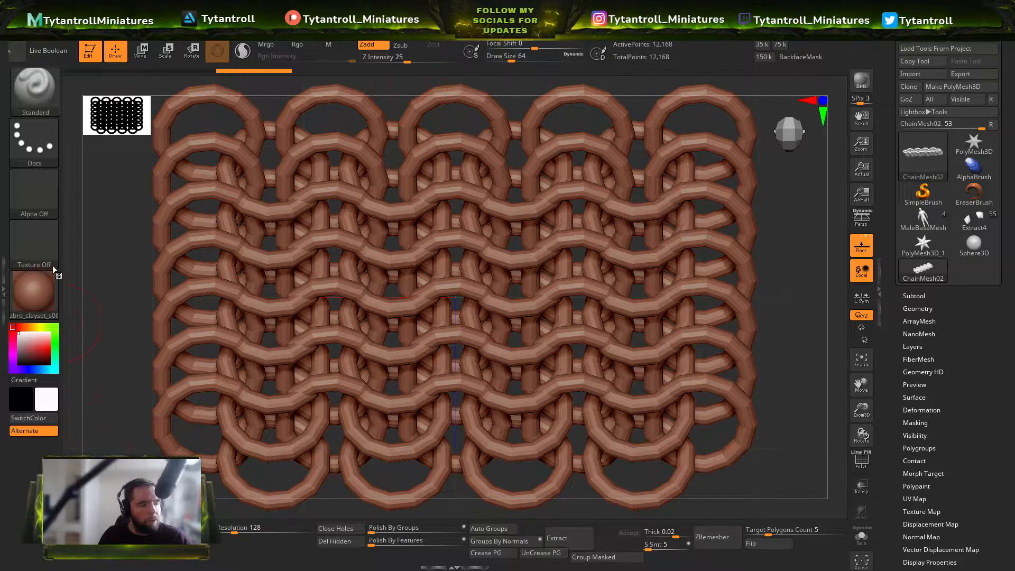
pyautogui.click(30, 18)
pyautogui.click(53, 274)
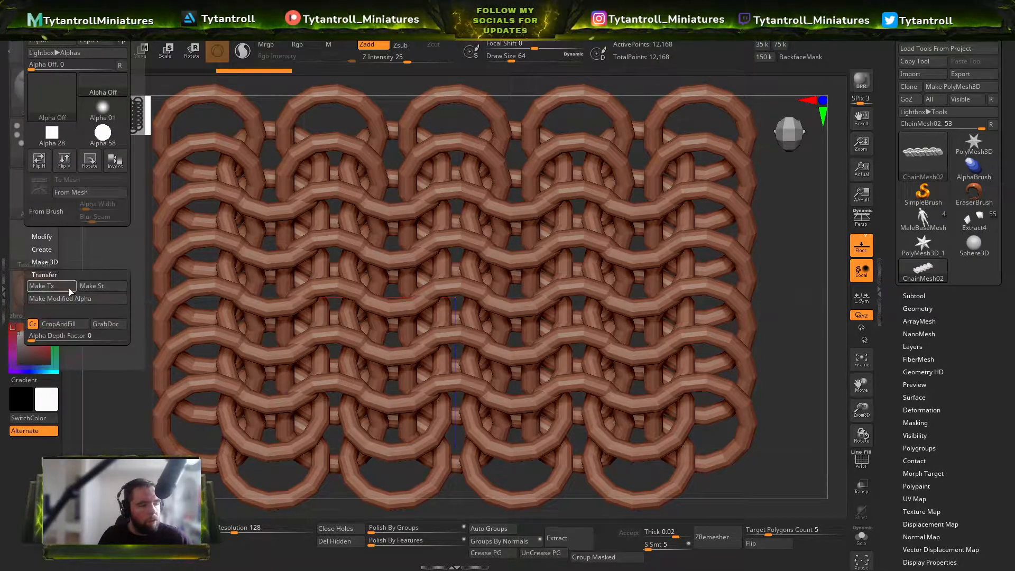
pyautogui.click(100, 324)
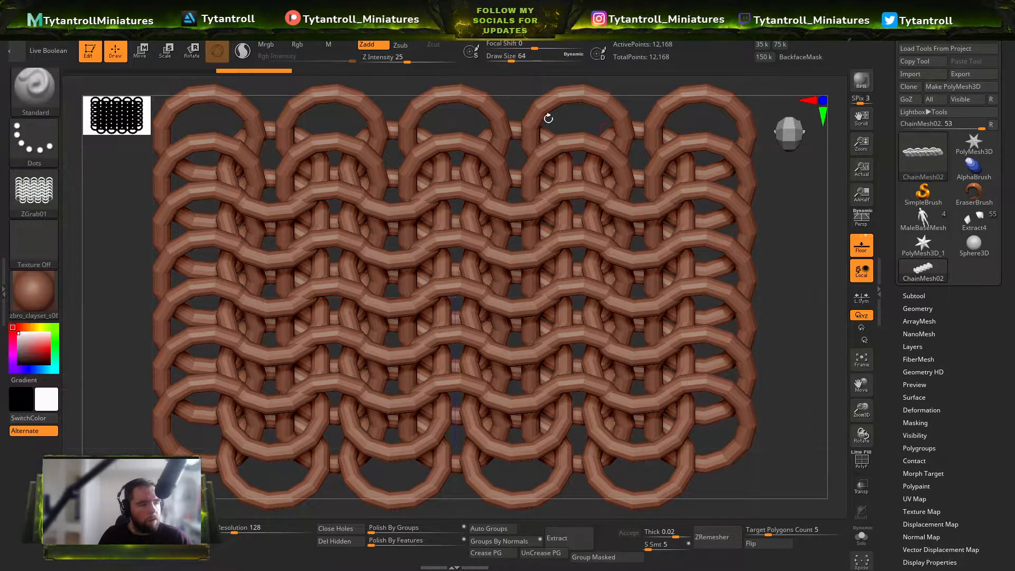
# Step: Export the grabbed ZGrab01 alpha as a PSD file to the D: drive
pyautogui.click(34, 191)
pyautogui.click(27, 206)
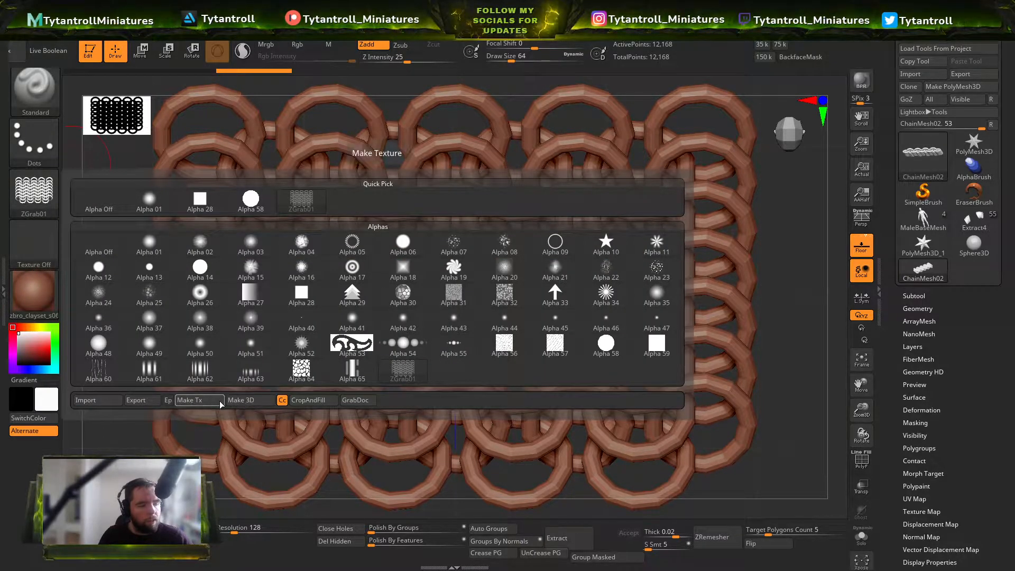
pyautogui.click(146, 400)
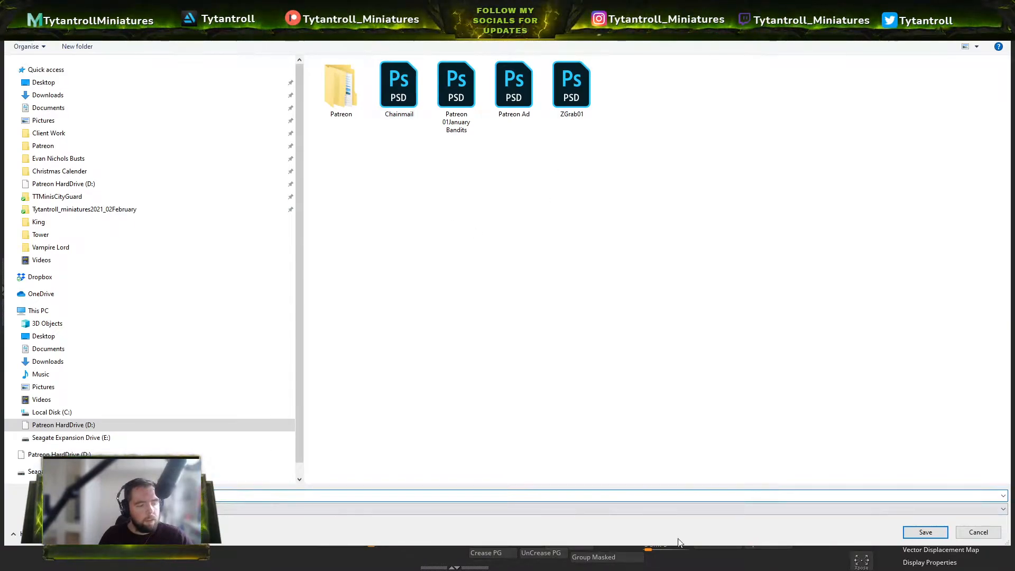
pyautogui.click(907, 529)
pyautogui.press('super')
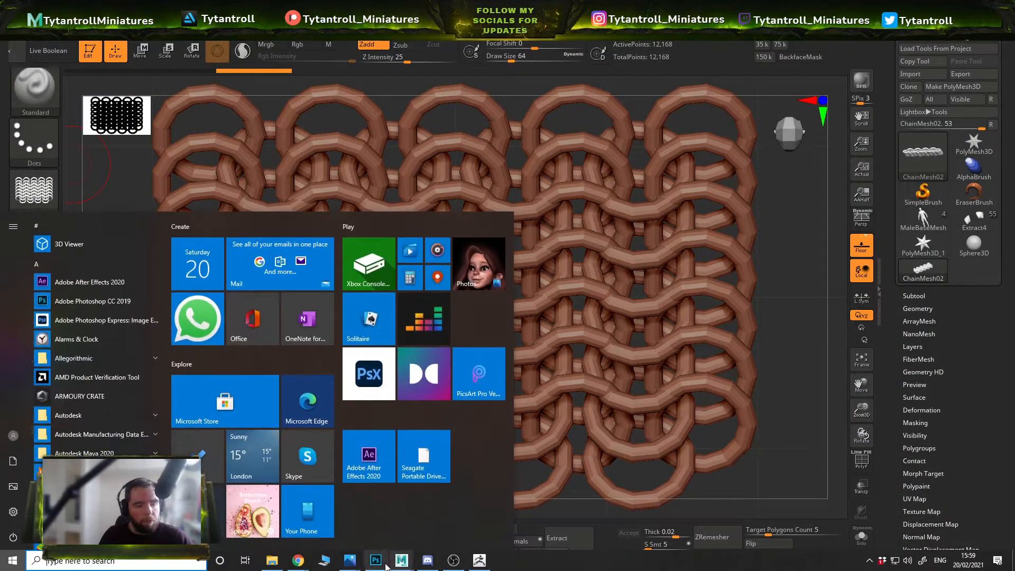
# Step: Switch to Photoshop and open the Chainmail2 PSD from the D: drive
pyautogui.click(375, 559)
pyautogui.click(26, 7)
pyautogui.click(48, 28)
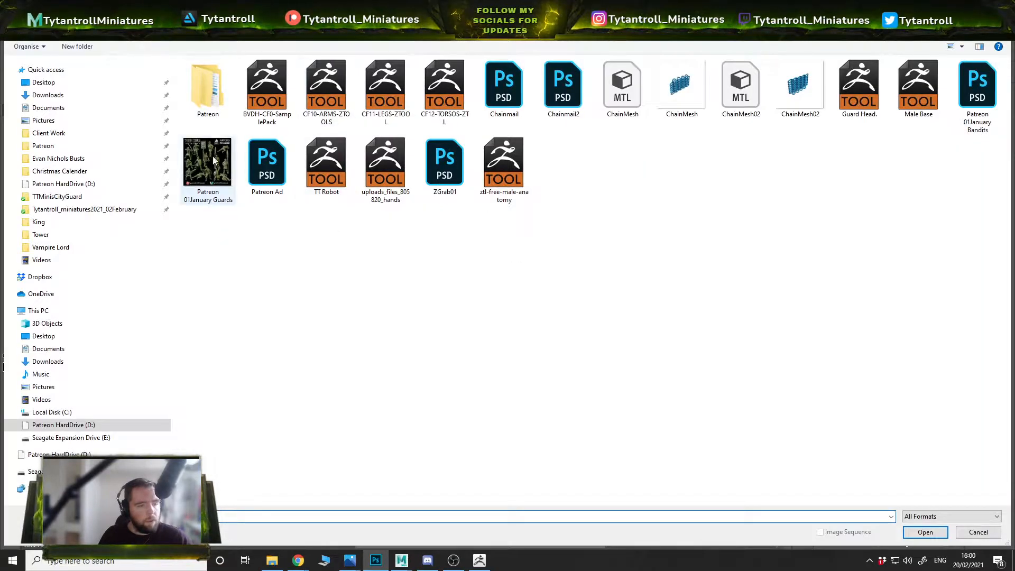
pyautogui.doubleClick(580, 95)
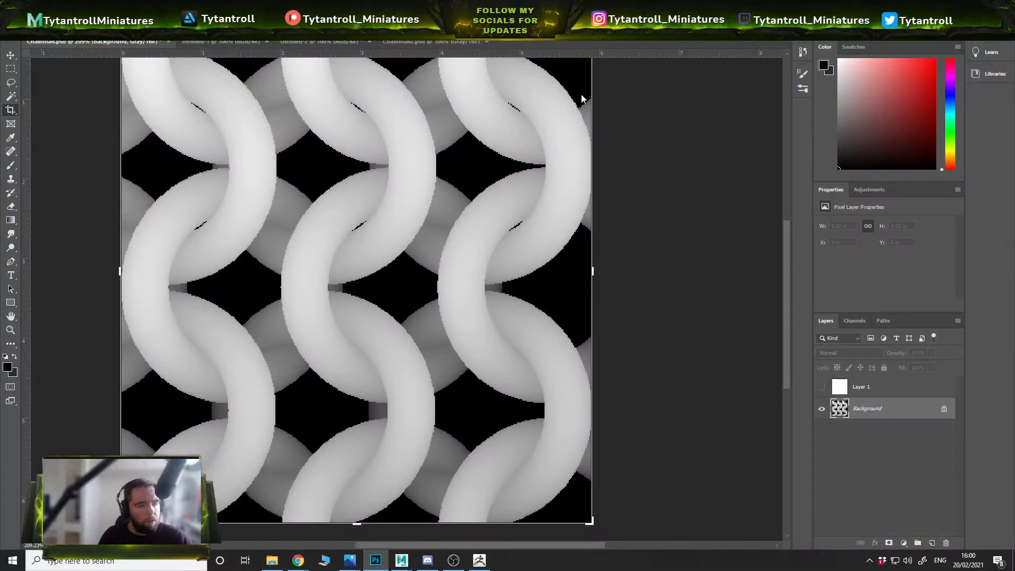
pyautogui.keyDown('alt'); pyautogui.scroll(3, 441, 289); pyautogui.keyUp('alt')
pyautogui.keyDown('alt'); pyautogui.scroll(-1, 443, 288); pyautogui.keyUp('alt')
pyautogui.keyDown('alt'); pyautogui.scroll(2, 366, 236); pyautogui.keyUp('alt')
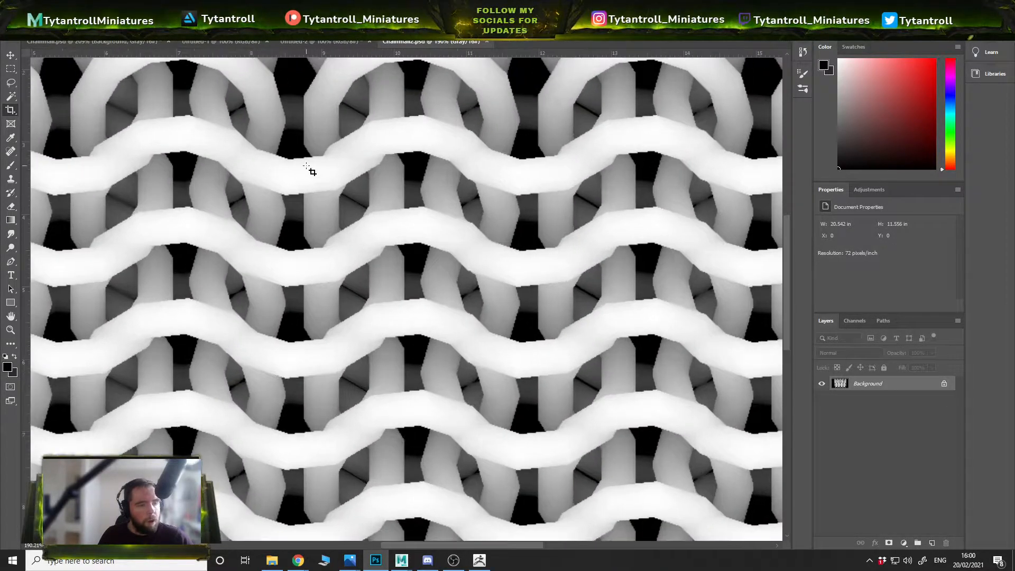
pyautogui.keyDown('shift'); pyautogui.moveTo(304, 94); pyautogui.dragTo(538, 337); pyautogui.keyUp('shift')
pyautogui.keyDown('alt'); pyautogui.scroll(5, 543, 262); pyautogui.keyUp('alt')
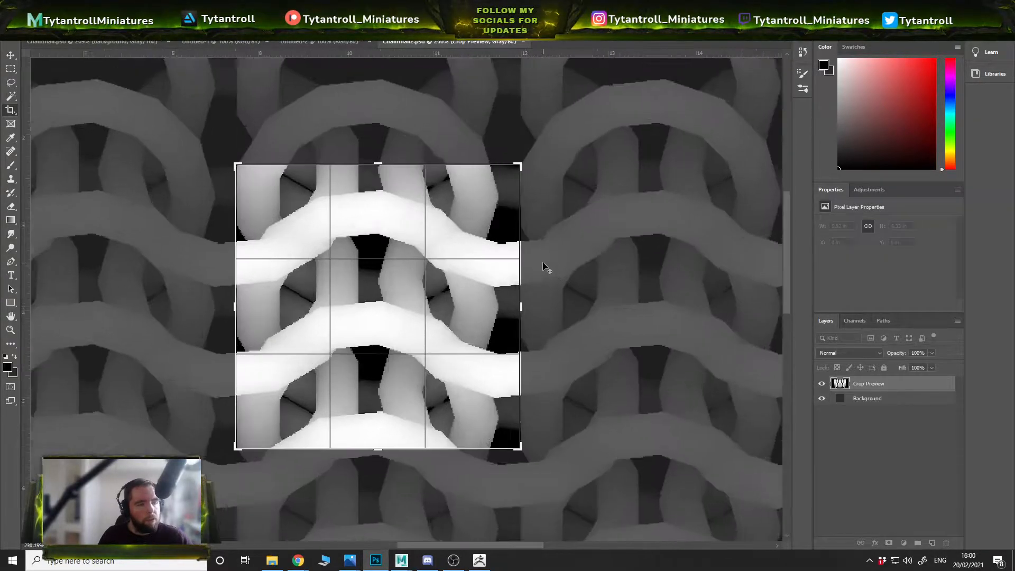
pyautogui.hotkey('alt', 'space')
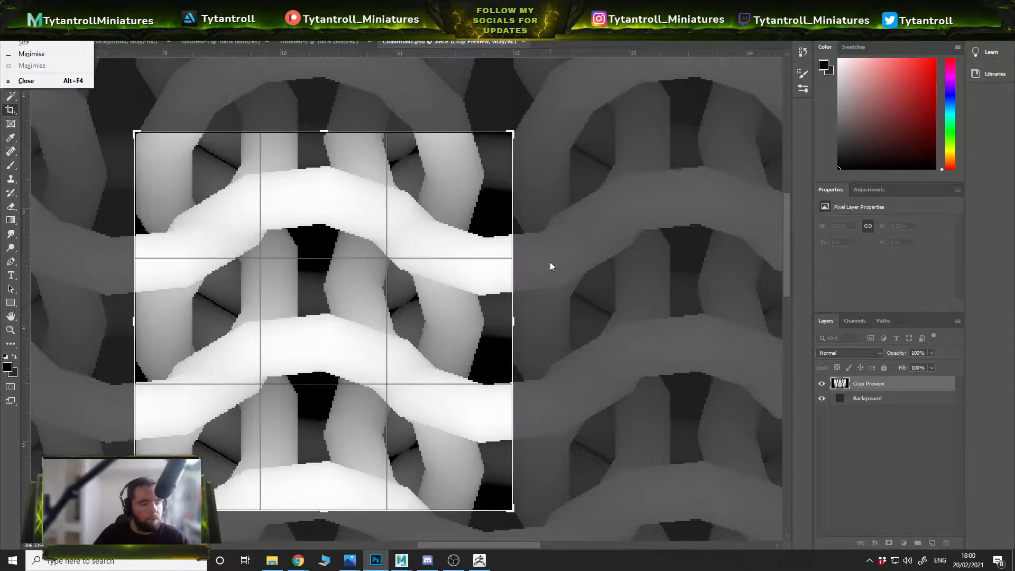
pyautogui.press('r')
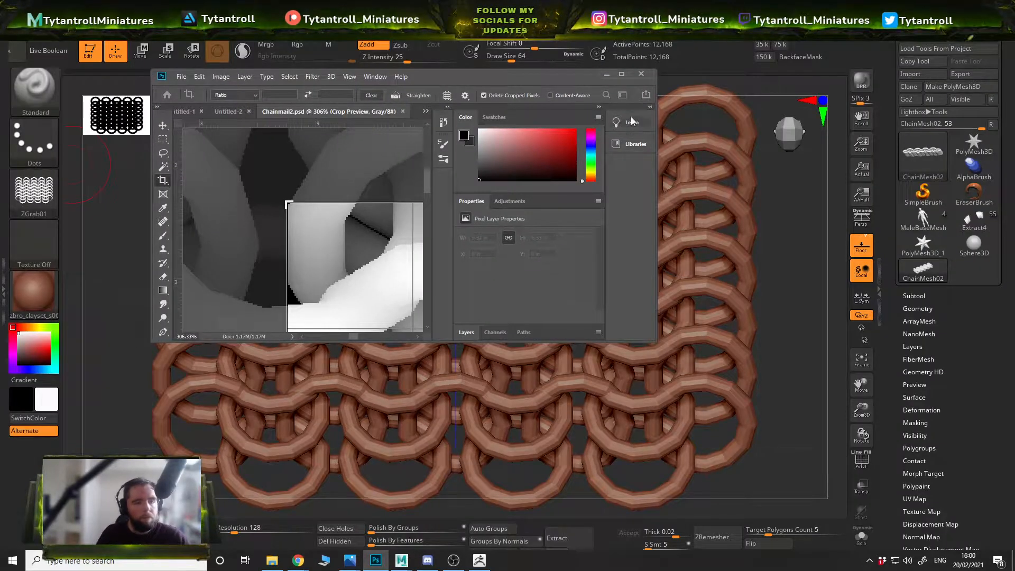
pyautogui.click(622, 74)
pyautogui.click(6, 54)
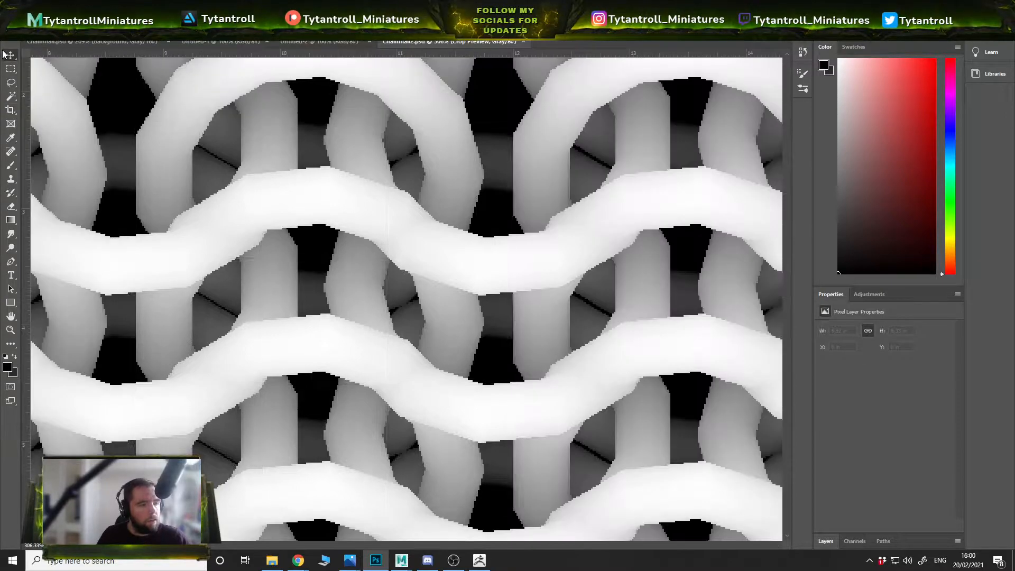
pyautogui.hotkey('ctrl', 'z')
# Step: Crop the image to one full horizontal repeat of the chainmail pattern and two rows high, about 3.2 by 2.5 in
pyautogui.keyDown('alt'); pyautogui.scroll(-11, 468, 225); pyautogui.keyUp('alt')
pyautogui.keyDown('alt'); pyautogui.scroll(4, 482, 195); pyautogui.keyUp('alt')
pyautogui.keyDown('alt'); pyautogui.scroll(-2, 261, 154); pyautogui.keyUp('alt')
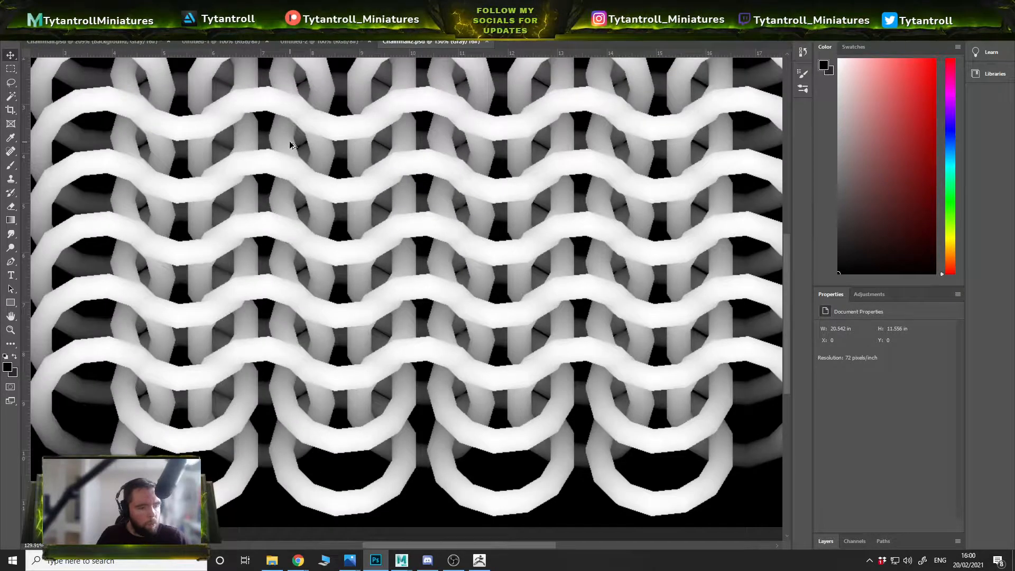
pyautogui.keyDown('alt'); pyautogui.scroll(2, 395, 163); pyautogui.keyUp('alt')
pyautogui.moveTo(405, 165); pyautogui.dragTo(435, 301)
pyautogui.moveTo(460, 190); pyautogui.dragTo(456, 104)
pyautogui.moveTo(442, 323); pyautogui.dragTo(451, 252)
pyautogui.keyDown('alt'); pyautogui.scroll(3, 451, 252); pyautogui.keyUp('alt')
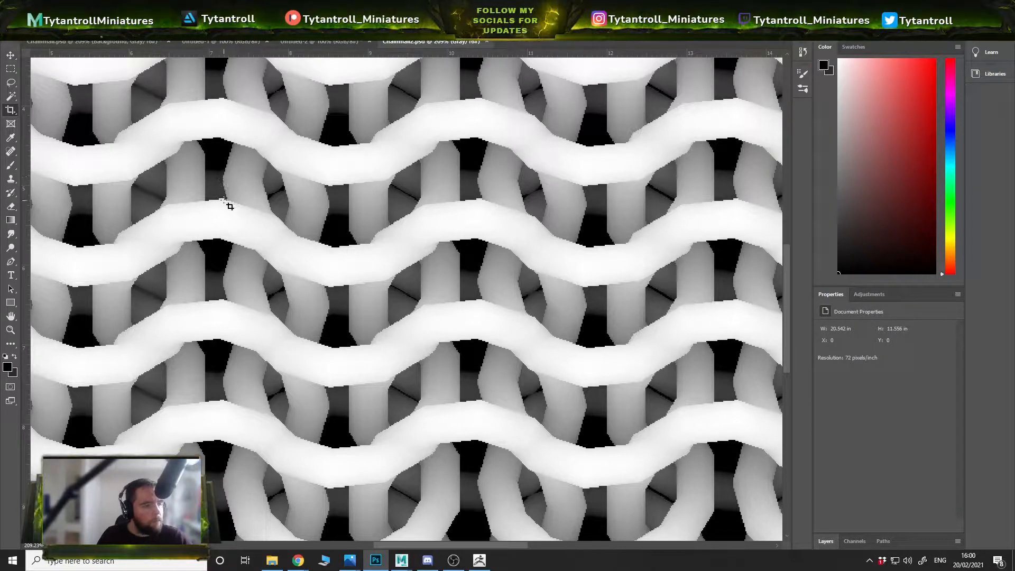
pyautogui.moveTo(222, 175); pyautogui.dragTo(477, 222)
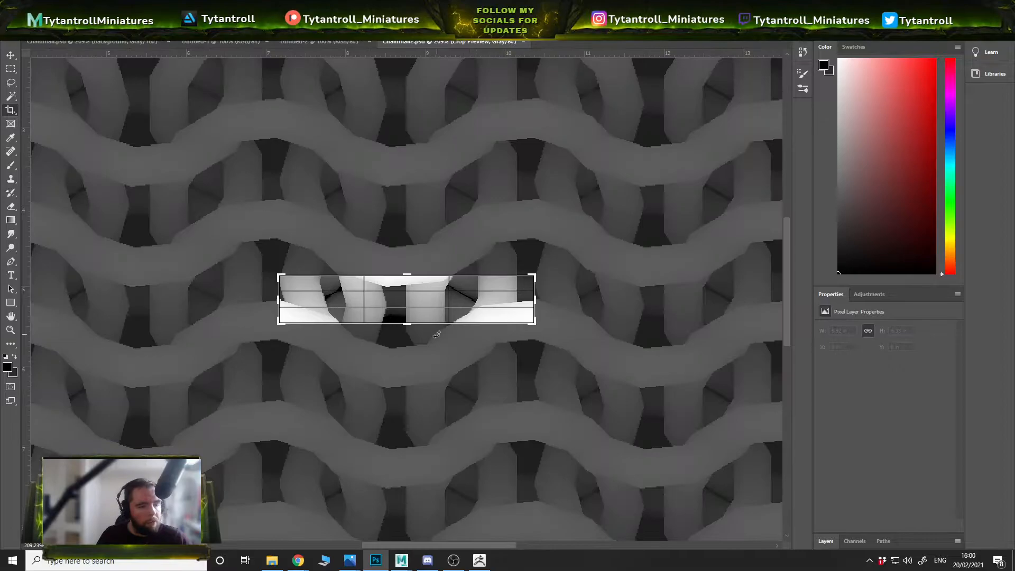
pyautogui.moveTo(408, 324); pyautogui.dragTo(418, 388)
pyautogui.moveTo(407, 205)
pyautogui.mouseDown()
pyautogui.moveTo(404, 295)
pyautogui.moveTo(404, 213)
pyautogui.mouseUp()
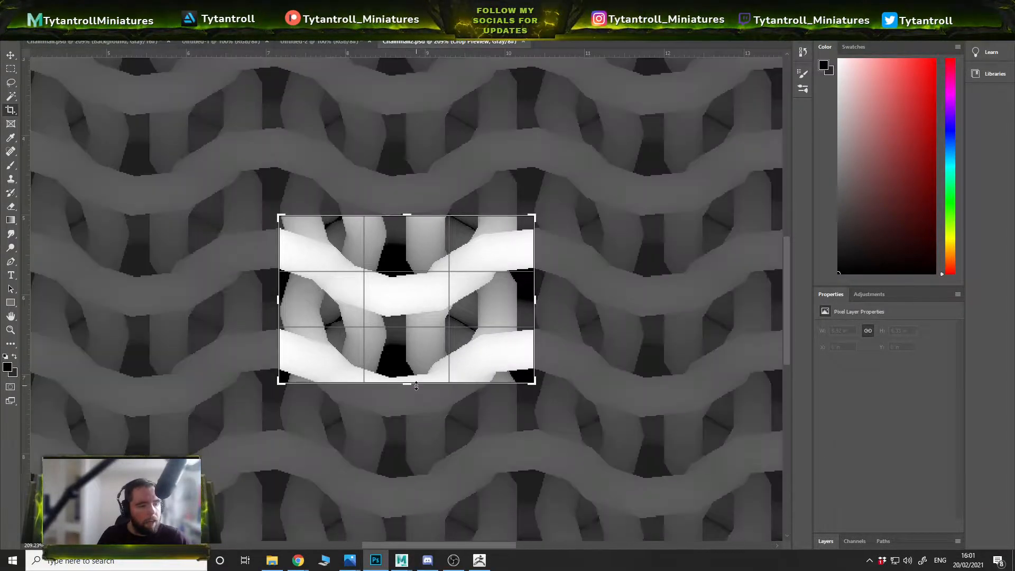
pyautogui.moveTo(405, 383); pyautogui.dragTo(400, 403)
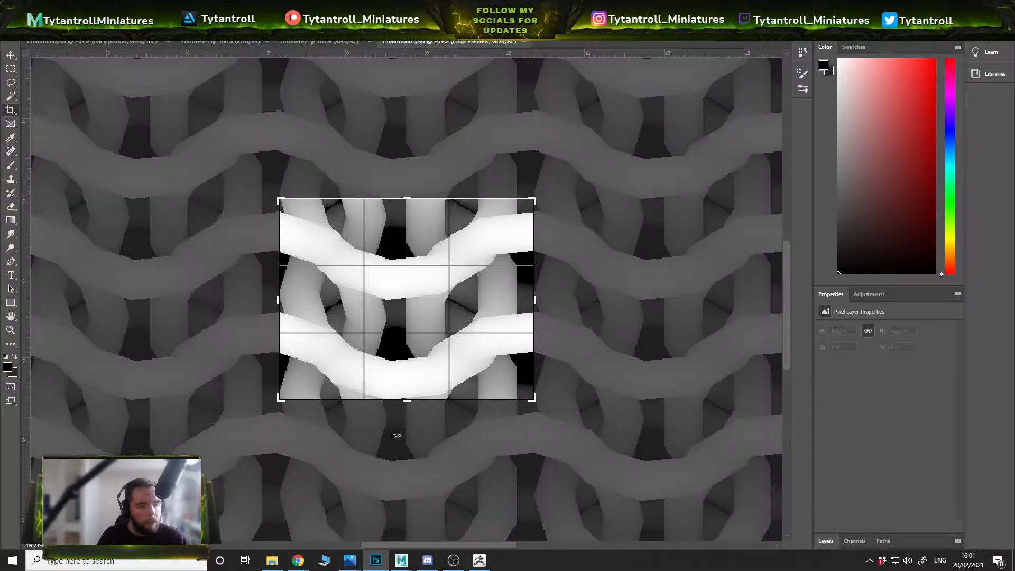
pyautogui.press('Return')
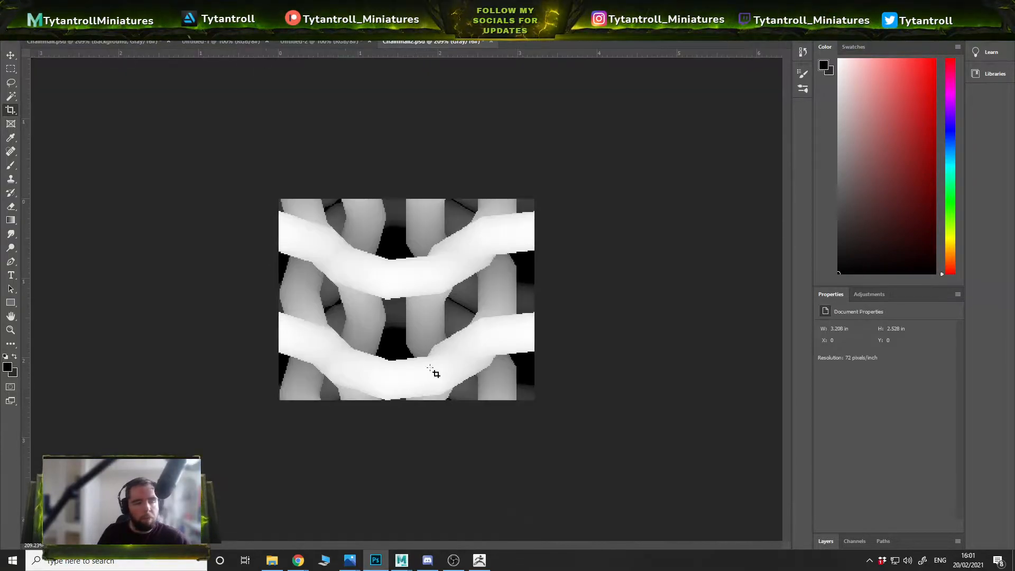
# Step: Apply the Offset filter to the cropped tile, shifting the pattern horizontally and vertically so the original edges fall inside the image
pyautogui.click(66, 6)
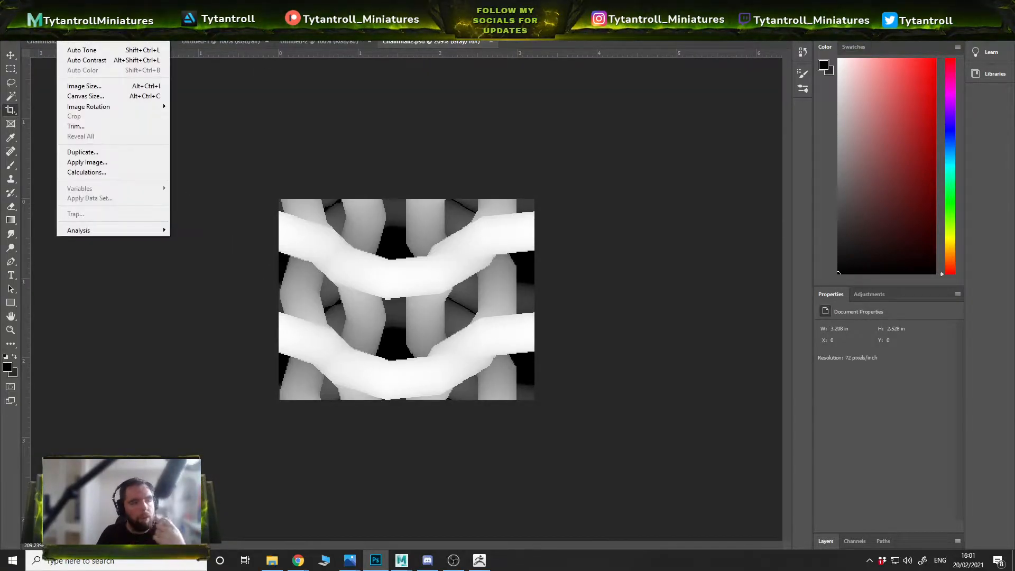
pyautogui.moveTo(91, 6)
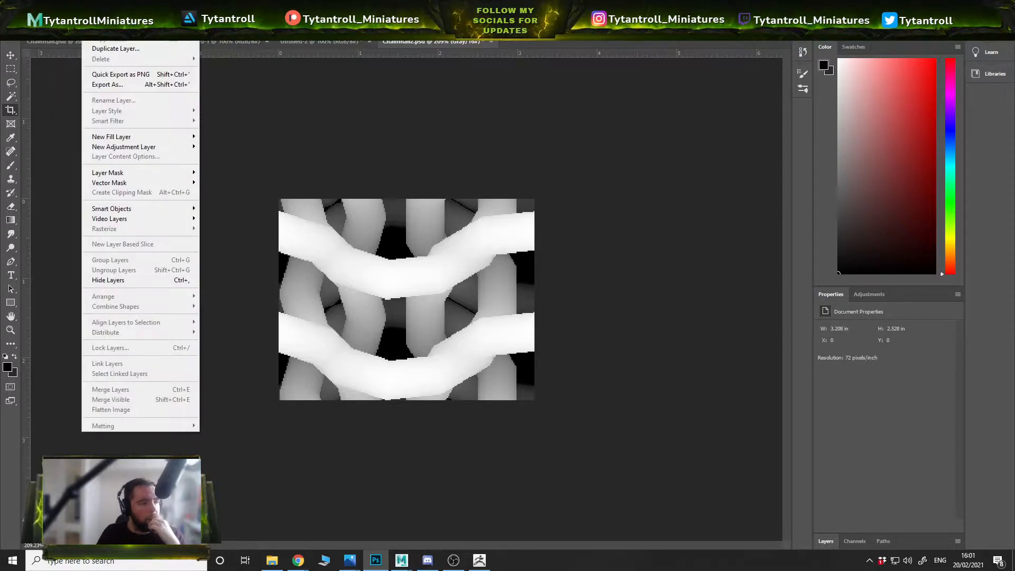
pyautogui.moveTo(159, 6)
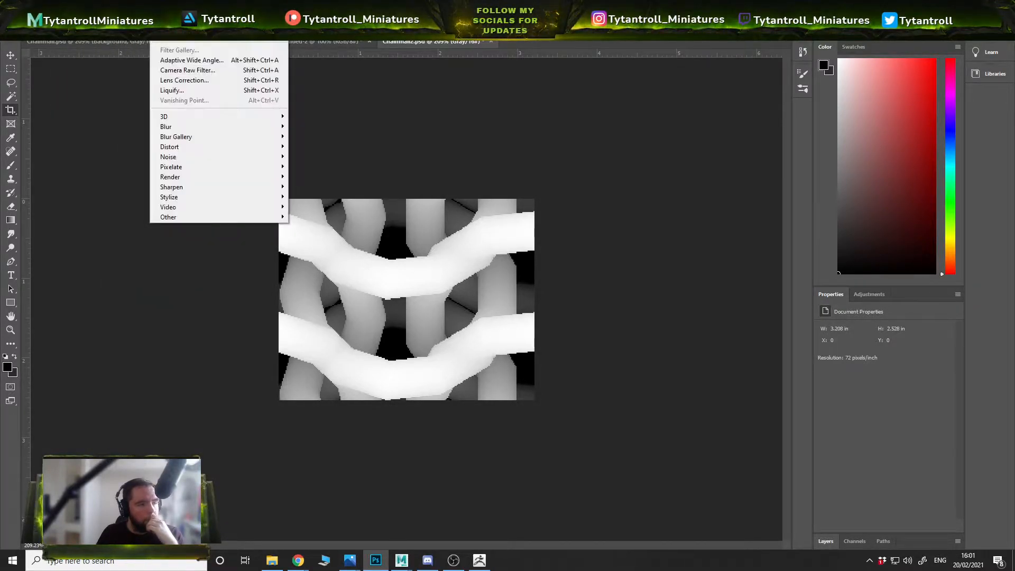
pyautogui.moveTo(169, 216)
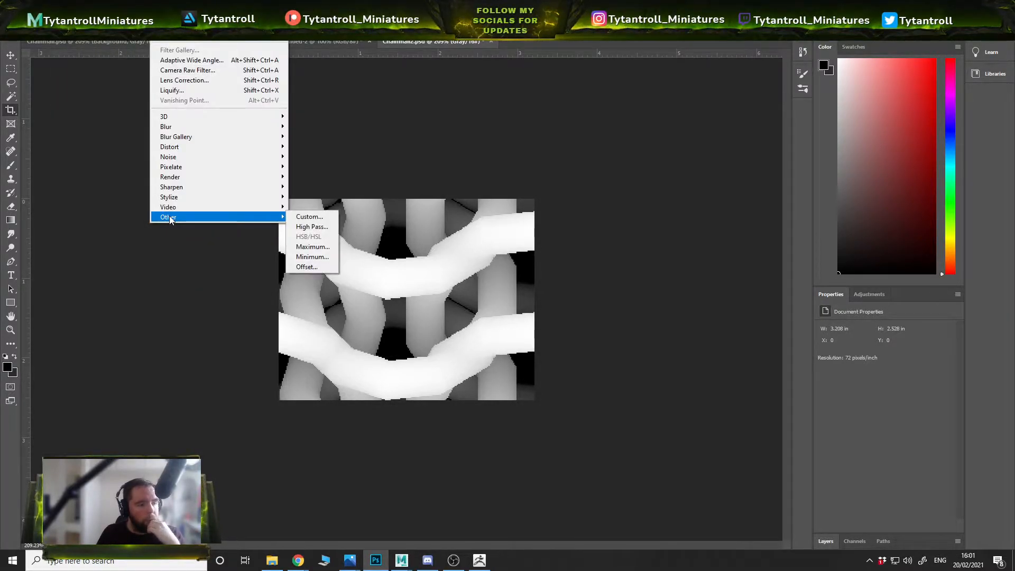
pyautogui.click(324, 270)
pyautogui.moveTo(728, 154); pyautogui.dragTo(714, 180)
pyautogui.click(761, 141)
pyautogui.keyDown('alt'); pyautogui.scroll(-3, 474, 303); pyautogui.keyUp('alt')
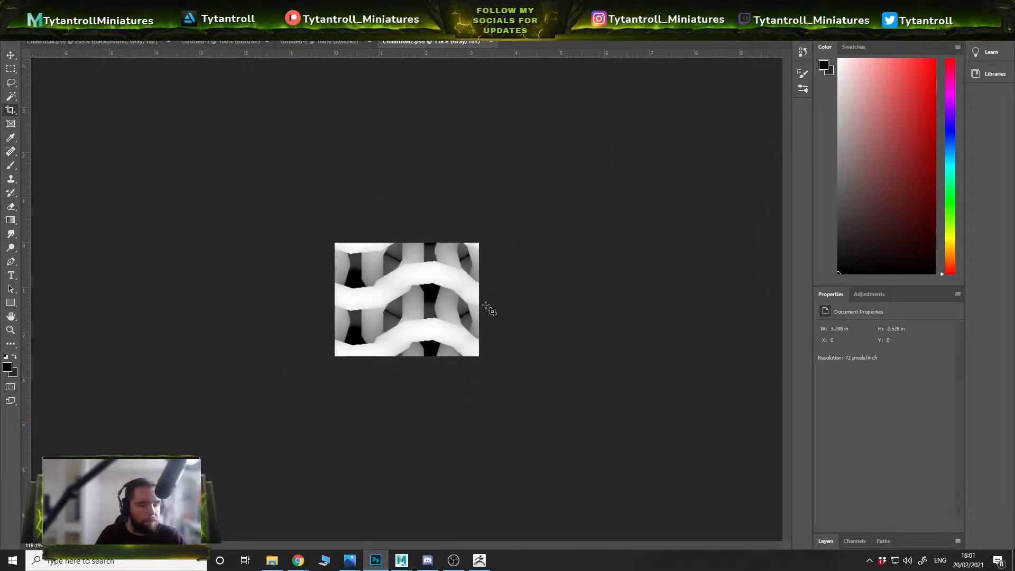
# Step: Show the document's layers and extend the canvas evenly around the tile to about 13.4 by 7.75 in
pyautogui.click(221, 5)
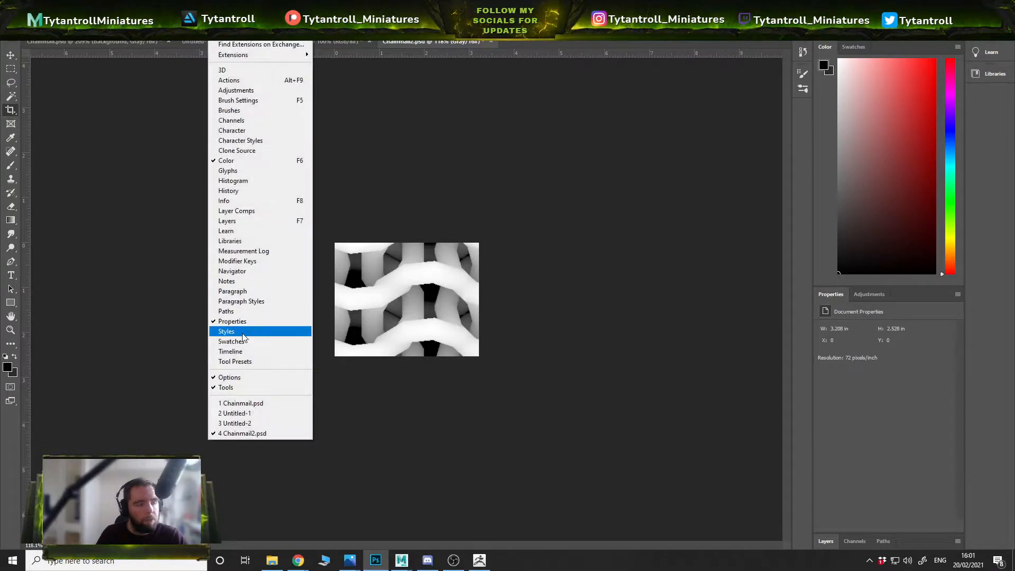
pyautogui.click(232, 220)
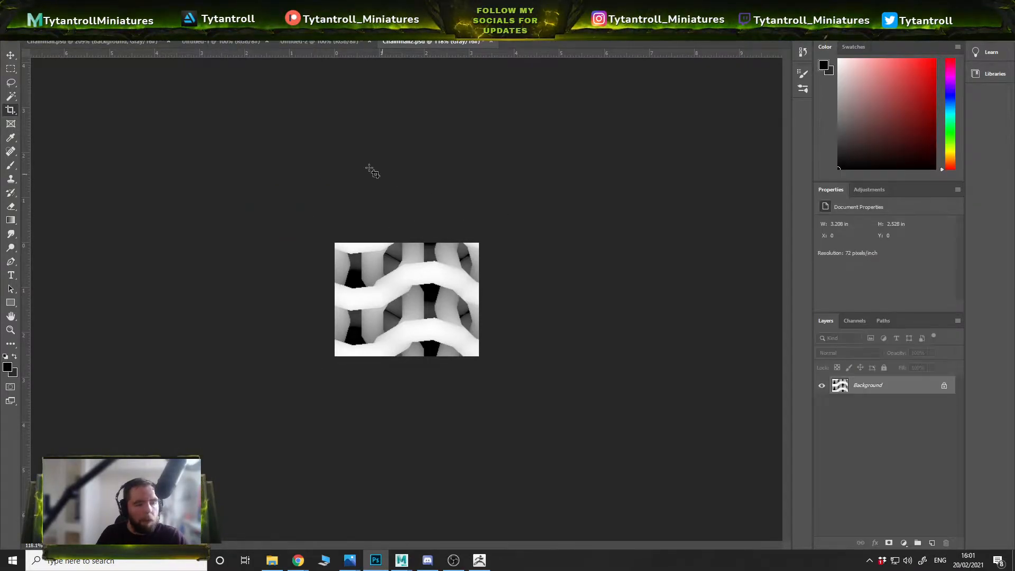
pyautogui.click(13, 110)
pyautogui.keyDown('alt'); pyautogui.moveTo(468, 248); pyautogui.dragTo(703, 123); pyautogui.keyUp('alt')
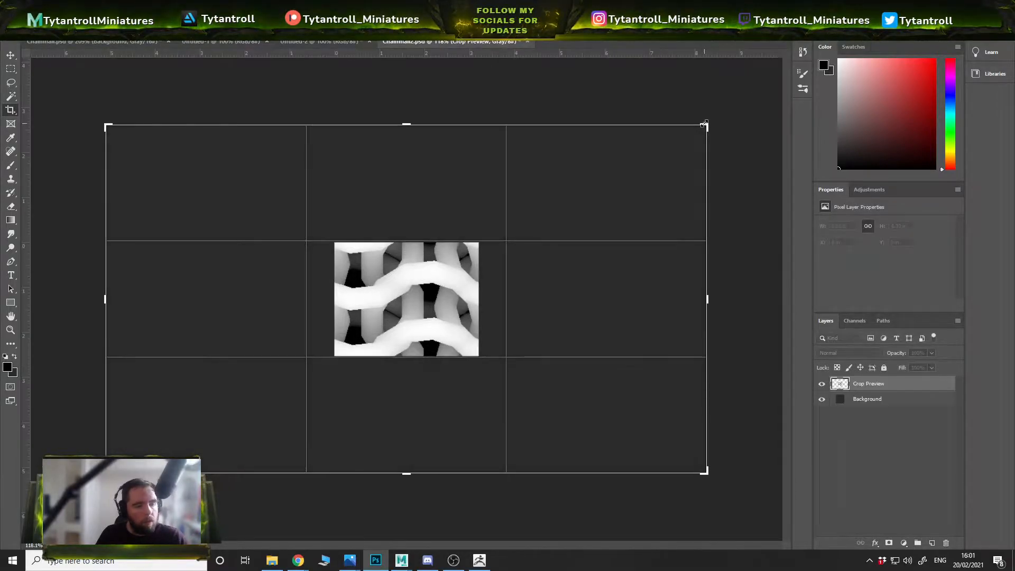
pyautogui.click(12, 70)
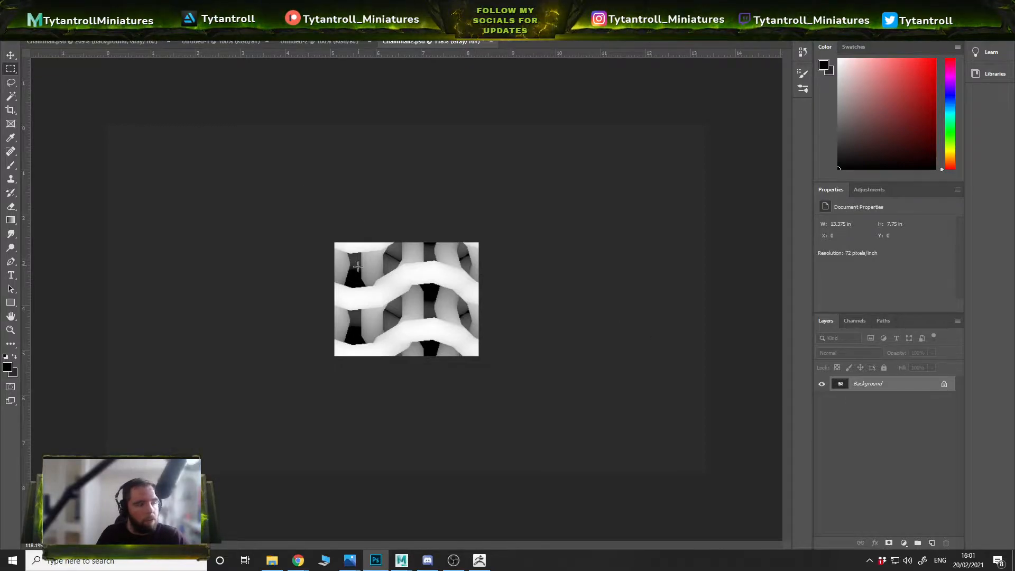
pyautogui.moveTo(333, 238); pyautogui.dragTo(543, 398)
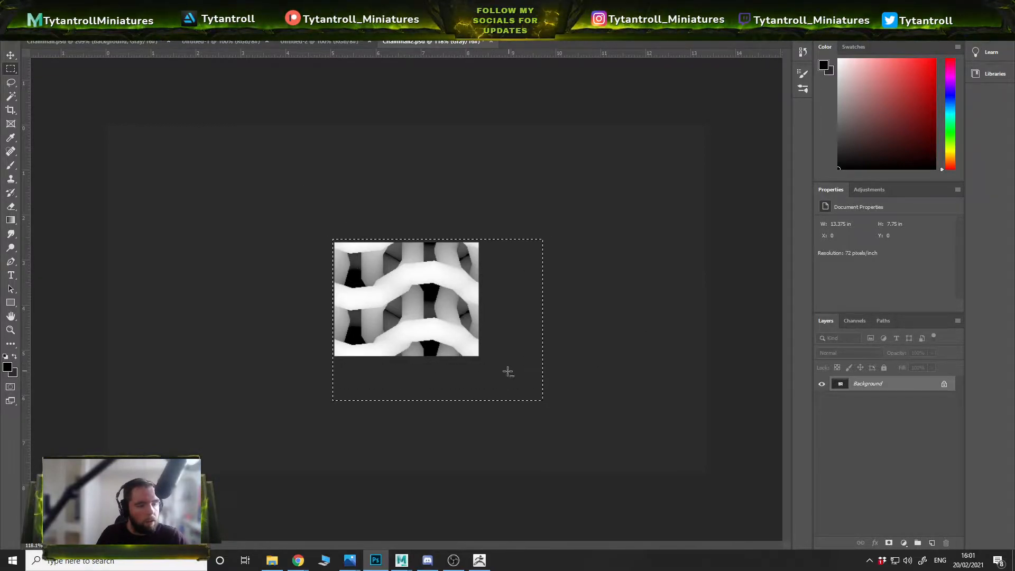
pyautogui.keyDown('alt'); pyautogui.scroll(5, 454, 337); pyautogui.keyUp('alt')
pyautogui.click(404, 163)
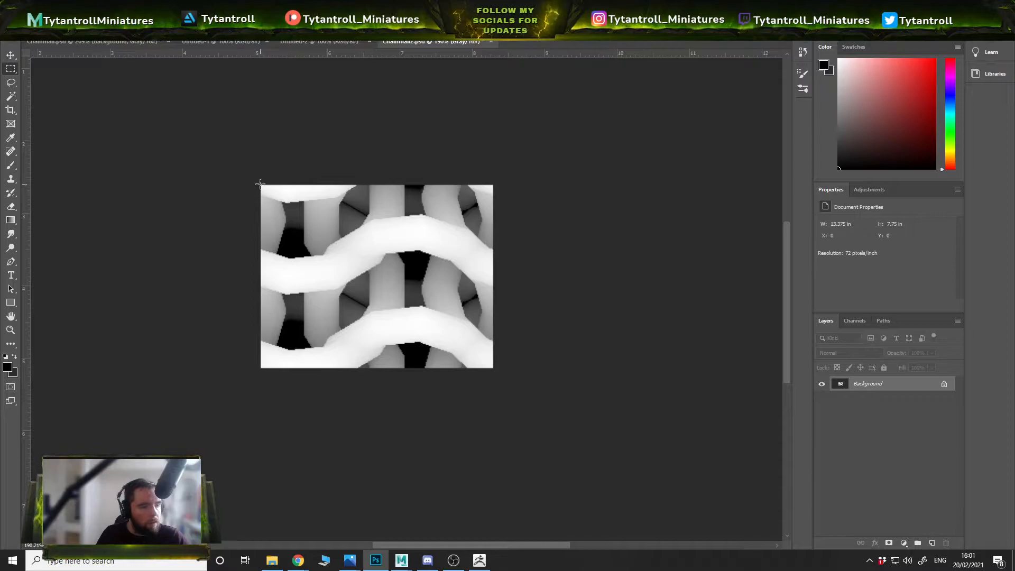
pyautogui.keyDown('alt'); pyautogui.scroll(6, 260, 184); pyautogui.keyUp('alt')
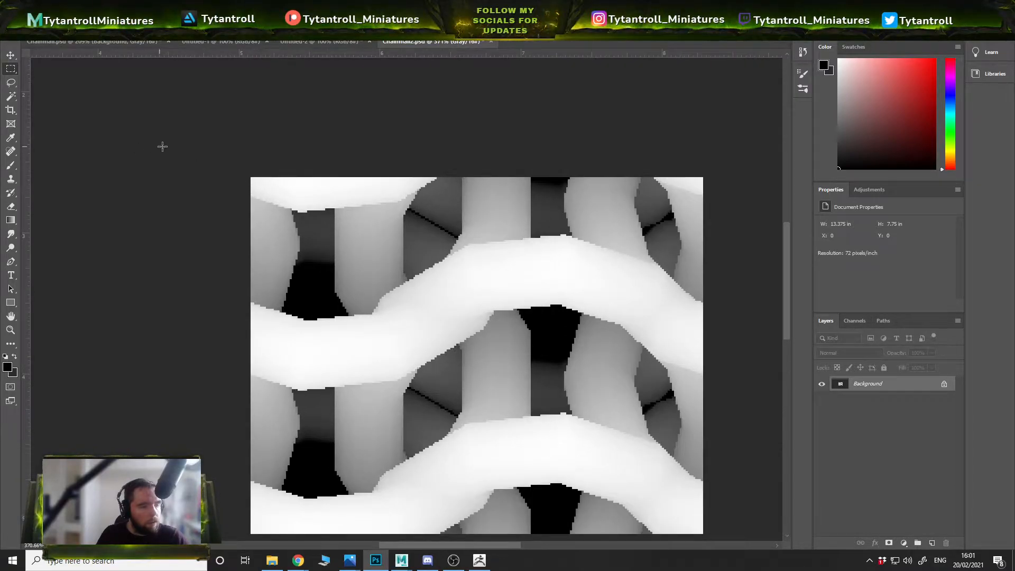
pyautogui.keyDown('alt'); pyautogui.scroll(-3, 325, 190); pyautogui.keyUp('alt')
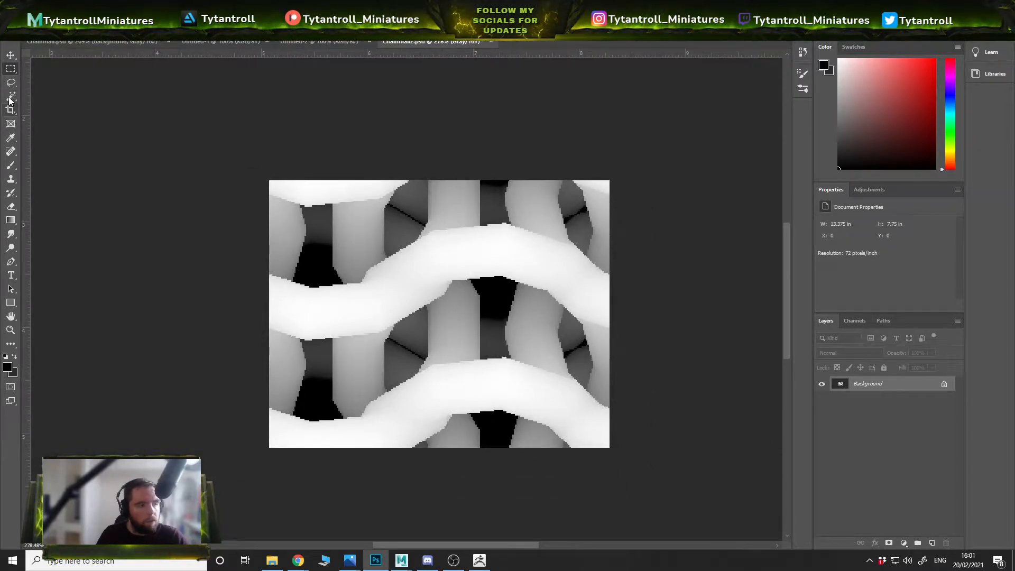
pyautogui.click(278, 252)
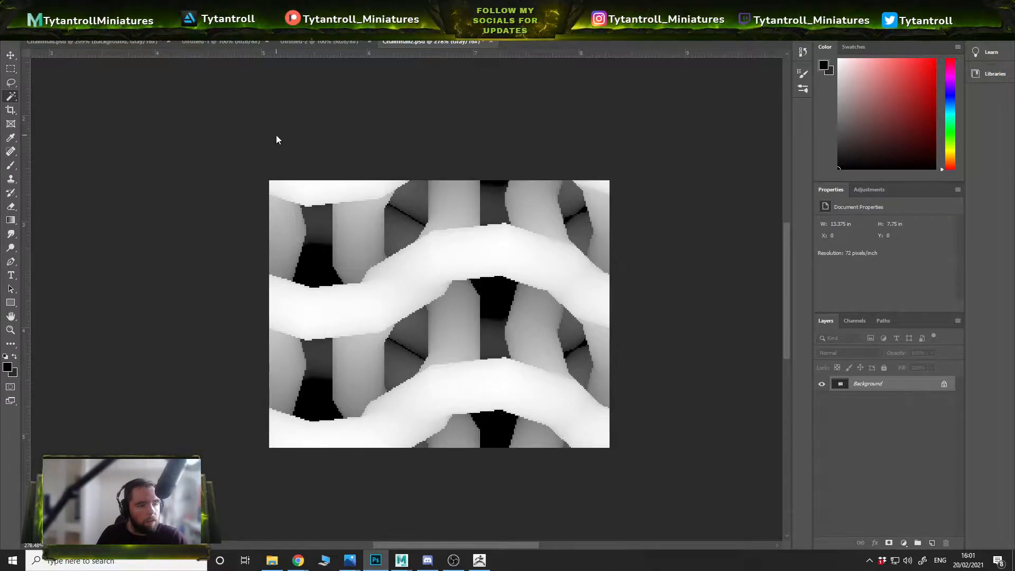
pyautogui.keyDown('alt'); pyautogui.scroll(-2, 286, 139); pyautogui.keyUp('alt')
# Step: Convert the locked Background into a regular layer named Layer 0
pyautogui.doubleClick(879, 387)
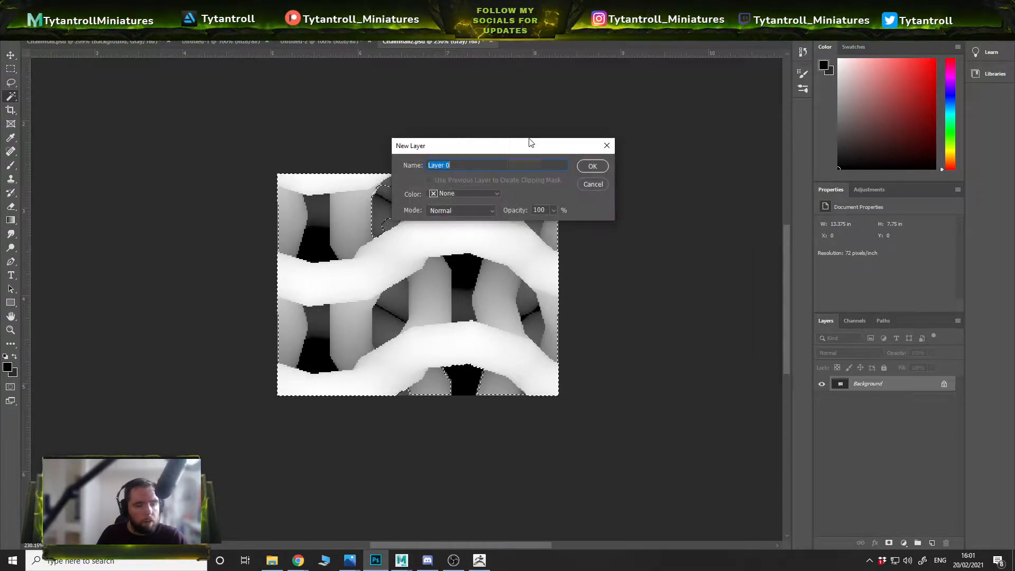
pyautogui.click(593, 165)
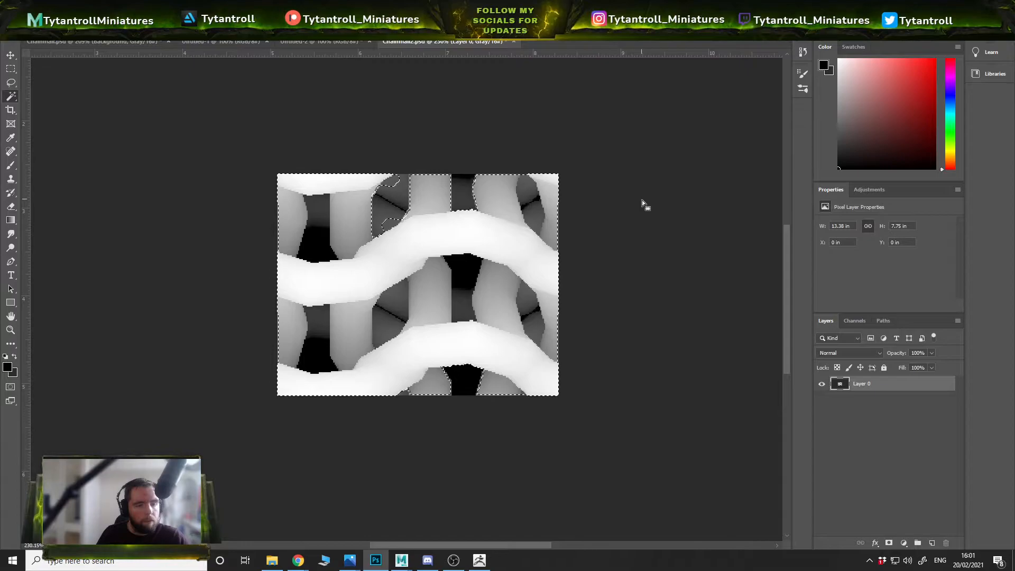
pyautogui.keyDown('alt'); pyautogui.scroll(-3, 639, 201); pyautogui.keyUp('alt')
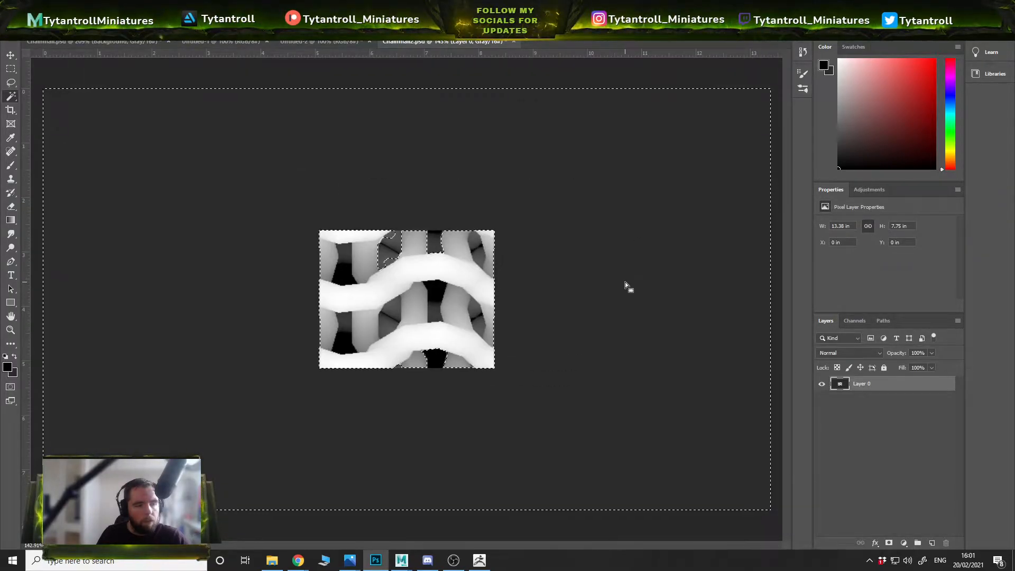
pyautogui.keyDown('alt'); pyautogui.scroll(2, 417, 259); pyautogui.keyUp('alt')
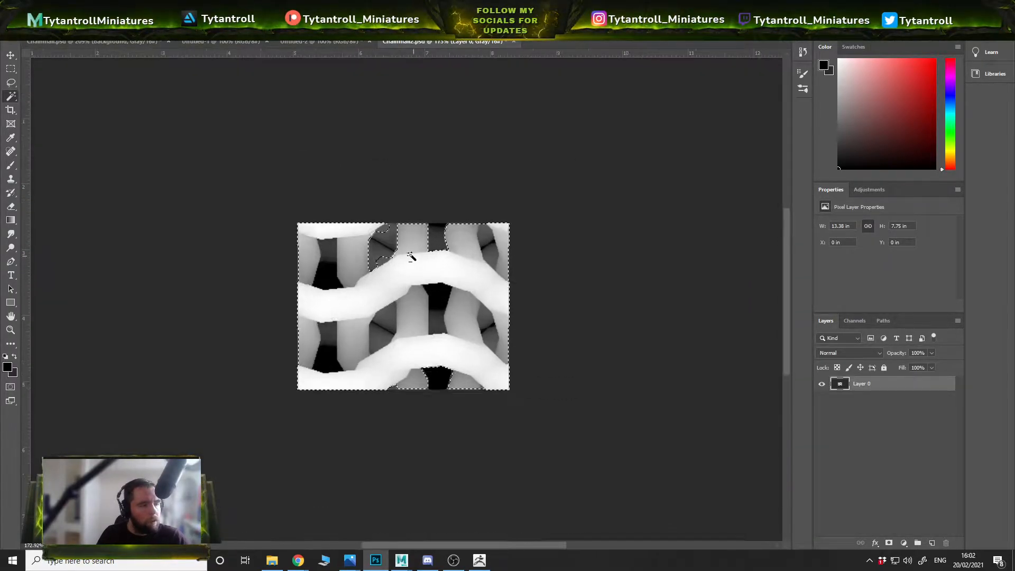
pyautogui.rightClick(10, 96)
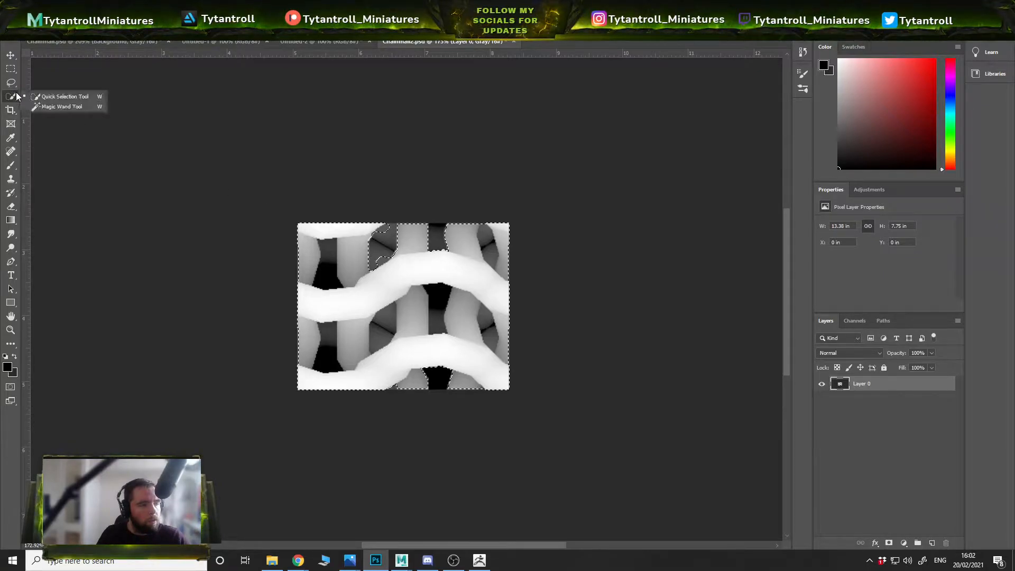
pyautogui.click(62, 107)
pyautogui.click(394, 257)
pyautogui.click(495, 206)
pyautogui.hotkey('ctrl', 'd')
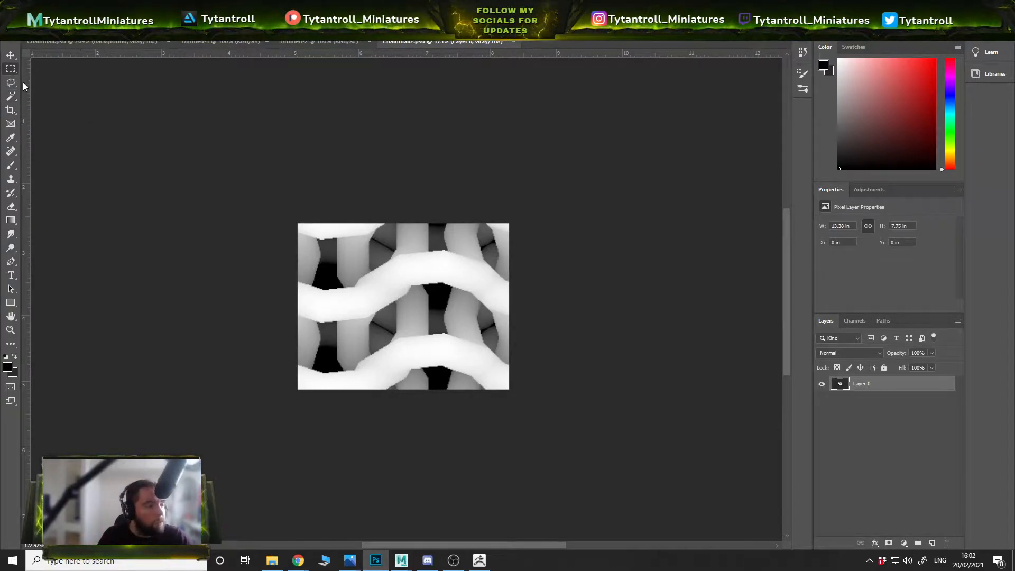
# Step: Select exactly the chainmail tile in the middle of the canvas with a rectangular marquee
pyautogui.scroll(1, 333, 226)
pyautogui.keyDown('alt'); pyautogui.scroll(5, 327, 244); pyautogui.keyUp('alt')
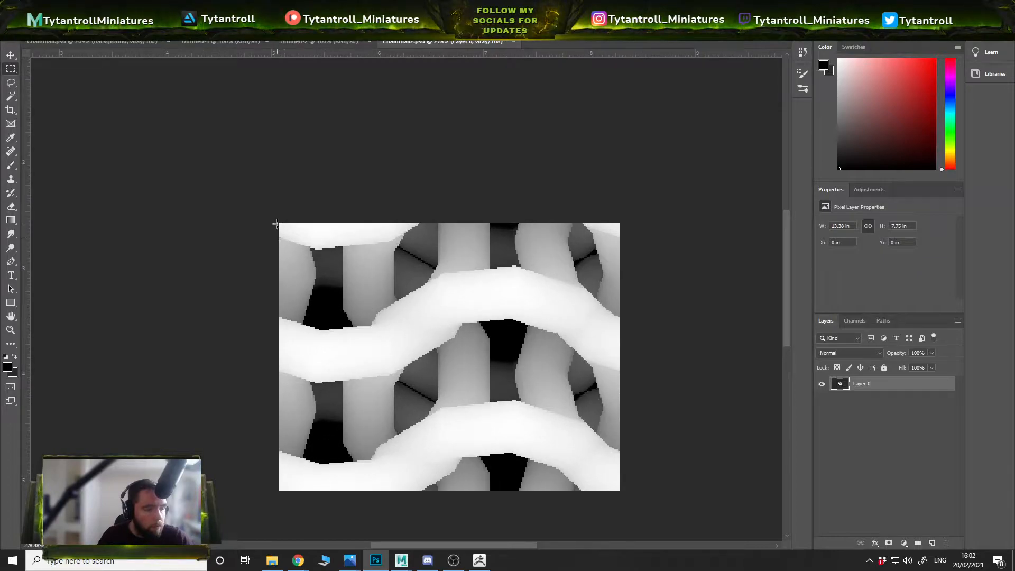
pyautogui.moveTo(279, 223); pyautogui.dragTo(619, 491)
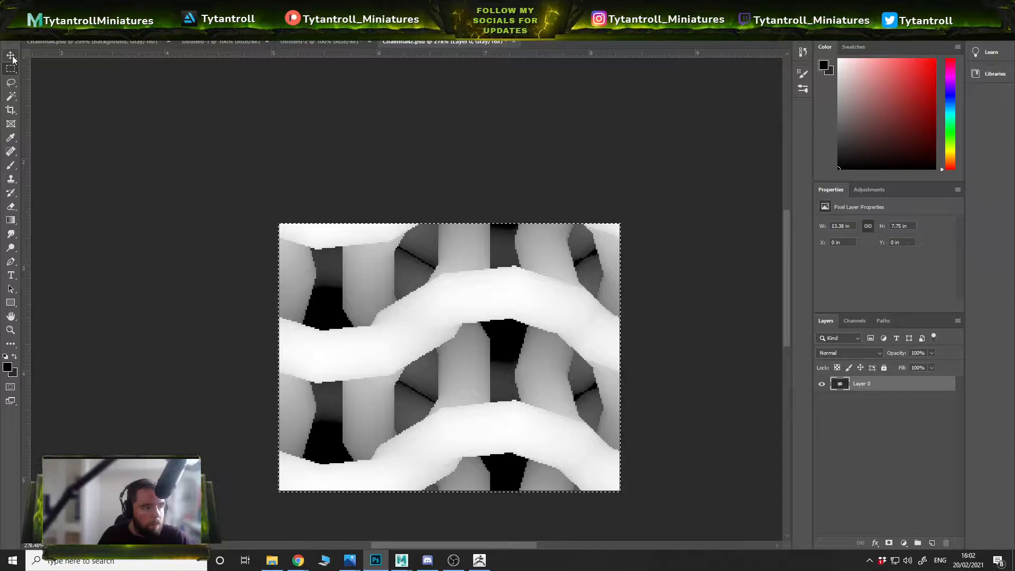
# Step: Copy the selected chainmail tile above, beside and below itself to test how the pattern repeats
pyautogui.keyDown('alt'); pyautogui.moveTo(463, 310); pyautogui.dragTo(467, 98); pyautogui.keyUp('alt')
pyautogui.moveTo(518, 218); pyautogui.dragTo(740, 443)
pyautogui.keyDown('alt'); pyautogui.scroll(-3, 530, 265); pyautogui.keyUp('alt')
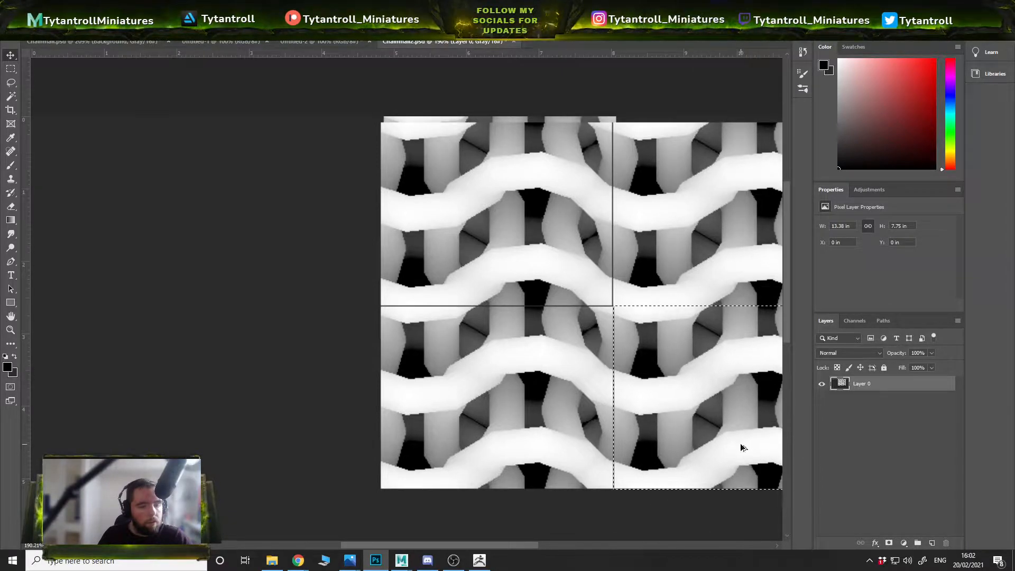
pyautogui.keyDown('alt'); pyautogui.scroll(-3, 645, 312); pyautogui.keyUp('alt')
# Step: Undo the tile copies, the layer conversion and the canvas extension, returning to the cropped tile
pyautogui.hotkey('ctrl', 'z')
pyautogui.hotkey('ctrl', 'z')
pyautogui.hotkey('ctrl', 'z')
pyautogui.hotkey('ctrl', 'z')
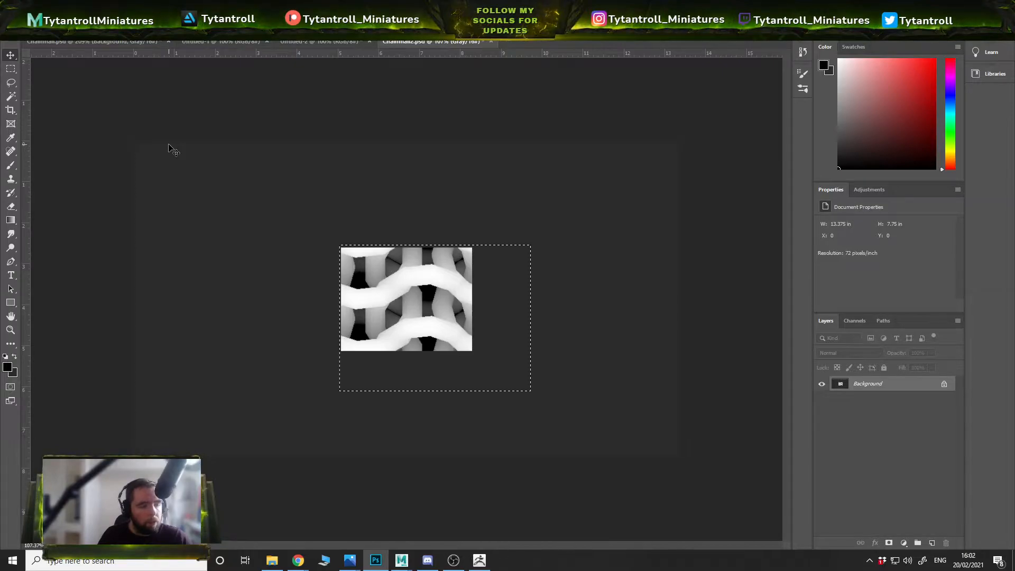
pyautogui.hotkey('ctrl', 'z')
pyautogui.hotkey('ctrl', 'z')
# Step: Save the cropped tile as a Photoshop file, replacing the existing Chainmail2
pyautogui.press('f')
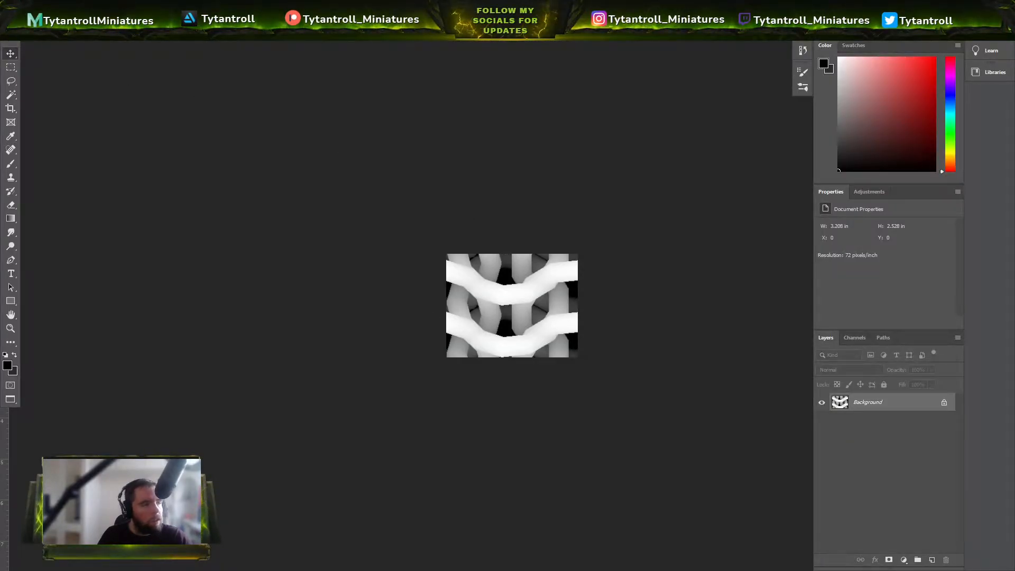
pyautogui.click(32, 33)
pyautogui.click(53, 125)
pyautogui.click(202, 451)
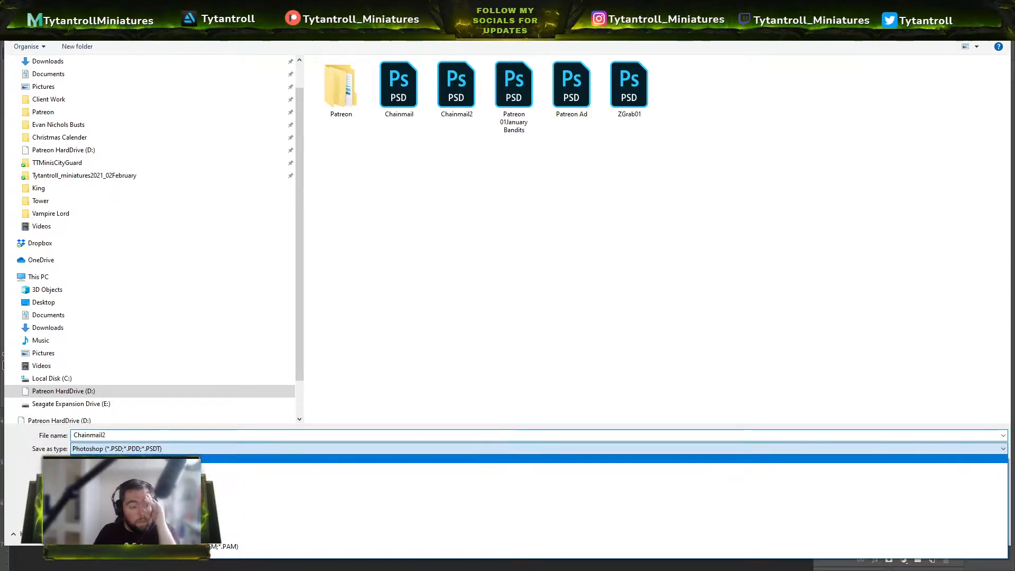
pyautogui.click(157, 435)
pyautogui.click(157, 436)
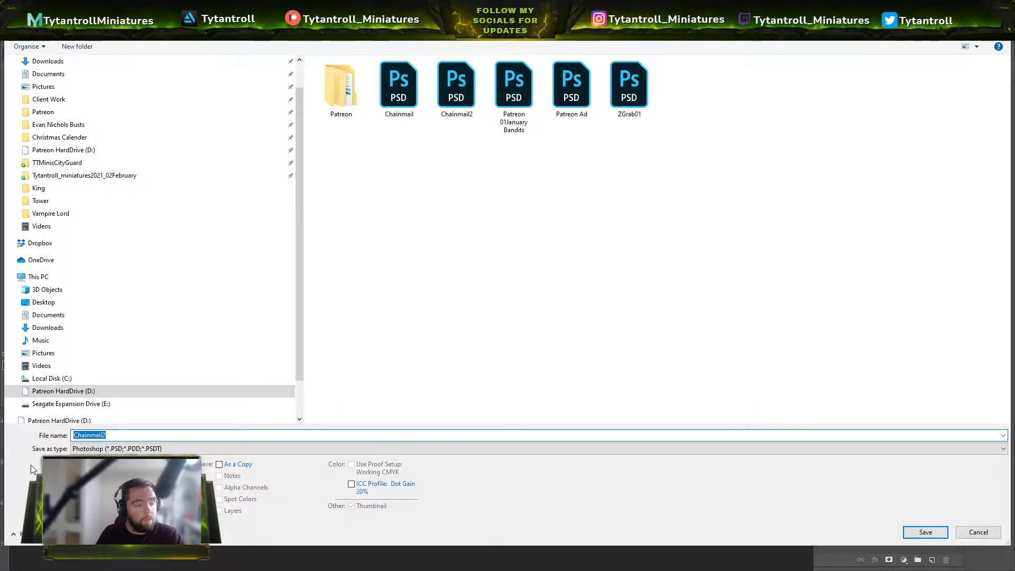
pyautogui.doubleClick(456, 86)
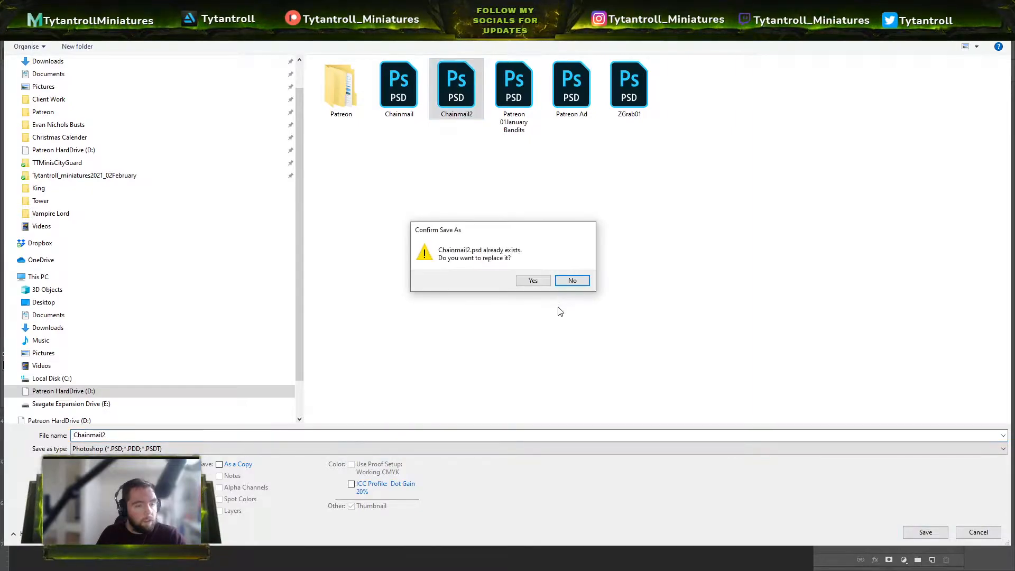
pyautogui.click(534, 280)
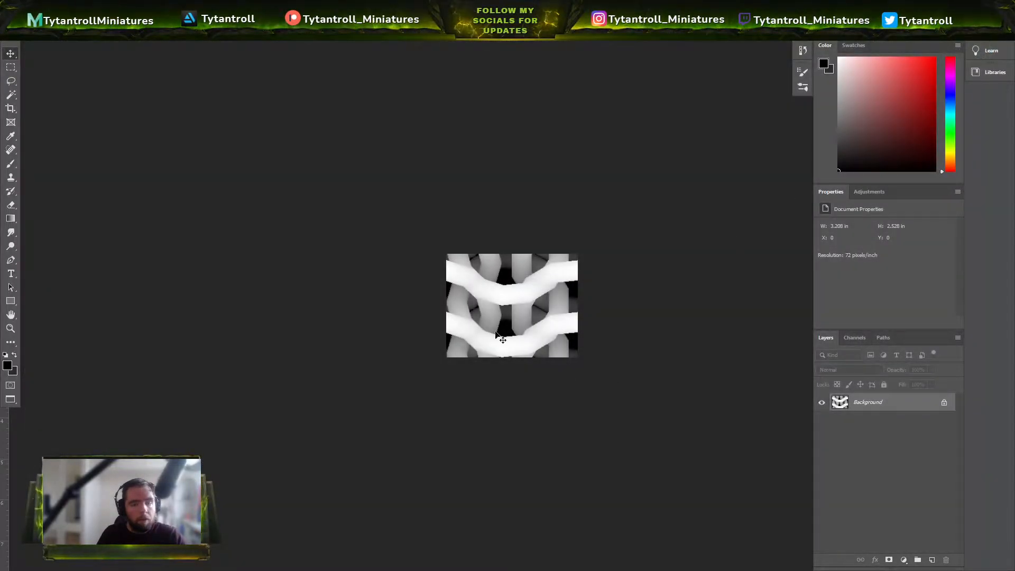
# Step: Switch to ZBrush, load the Extract4 tool with the vampire, face it from the front and open its subtool list
pyautogui.press('super')
pyautogui.click(479, 561)
pyautogui.click(974, 220)
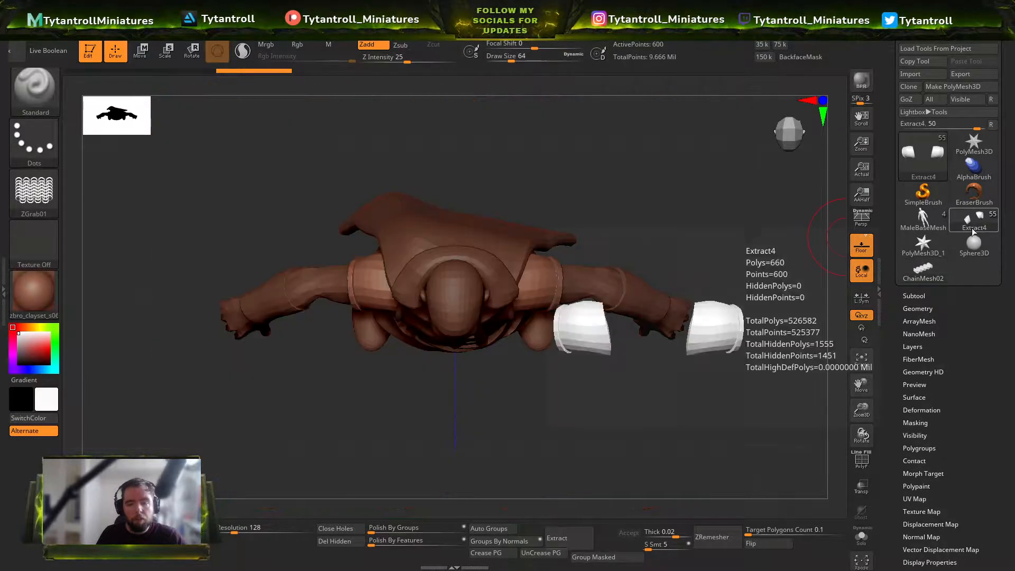
pyautogui.moveTo(644, 278)
pyautogui.keyDown('shift'); pyautogui.mouseDown()
pyautogui.moveTo(627, 233)
pyautogui.moveTo(676, 146)
pyautogui.mouseUp(); pyautogui.keyUp('shift')
pyautogui.keyDown('ctrl'); pyautogui.moveTo(676, 145); pyautogui.dragTo(590, 215, button='right'); pyautogui.keyUp('ctrl')
pyautogui.click(917, 296)
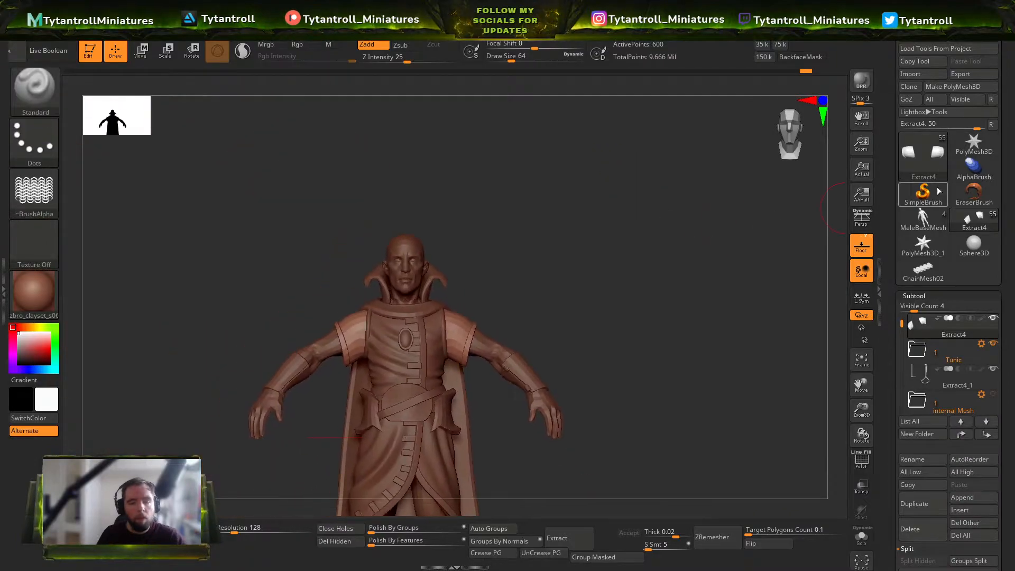
pyautogui.click(974, 144)
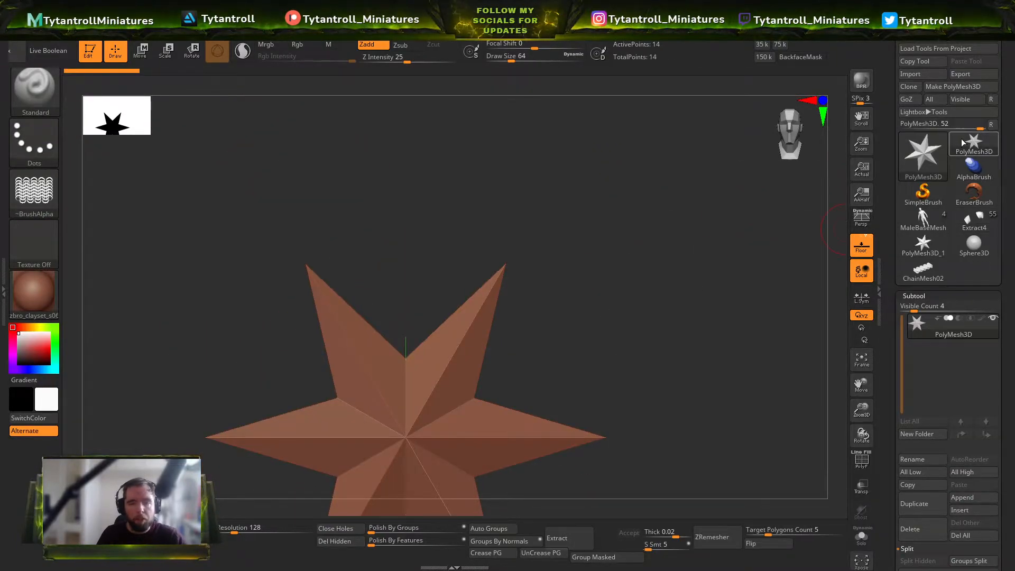
pyautogui.click(962, 142)
pyautogui.click(556, 225)
pyautogui.click(462, 403)
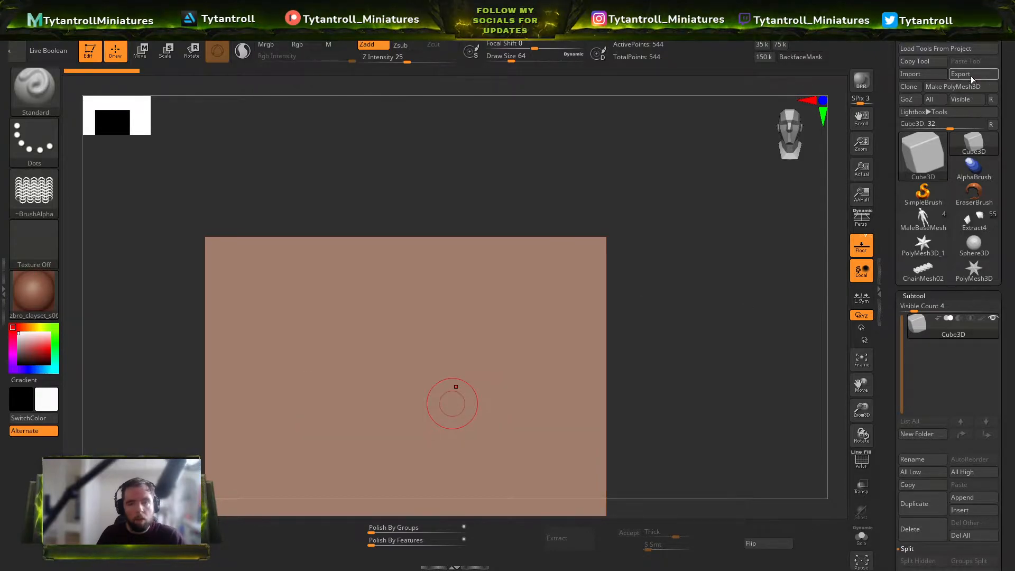
pyautogui.press('Escape')
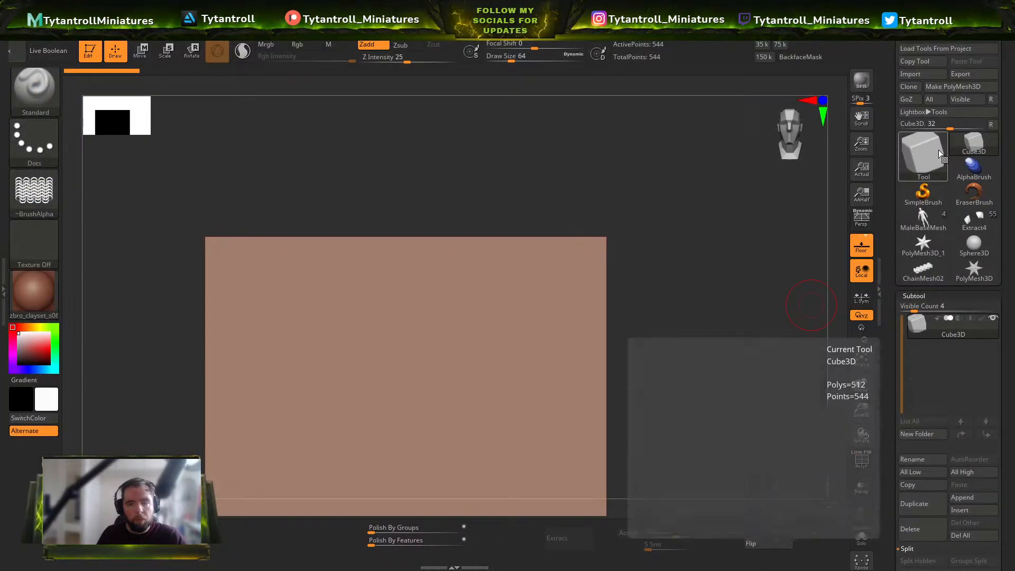
# Step: Load a Cylinder3D primitive as the current tool and convert it to a PolyMesh3D
pyautogui.click(924, 157)
pyautogui.click(558, 229)
pyautogui.click(535, 351)
pyautogui.click(961, 87)
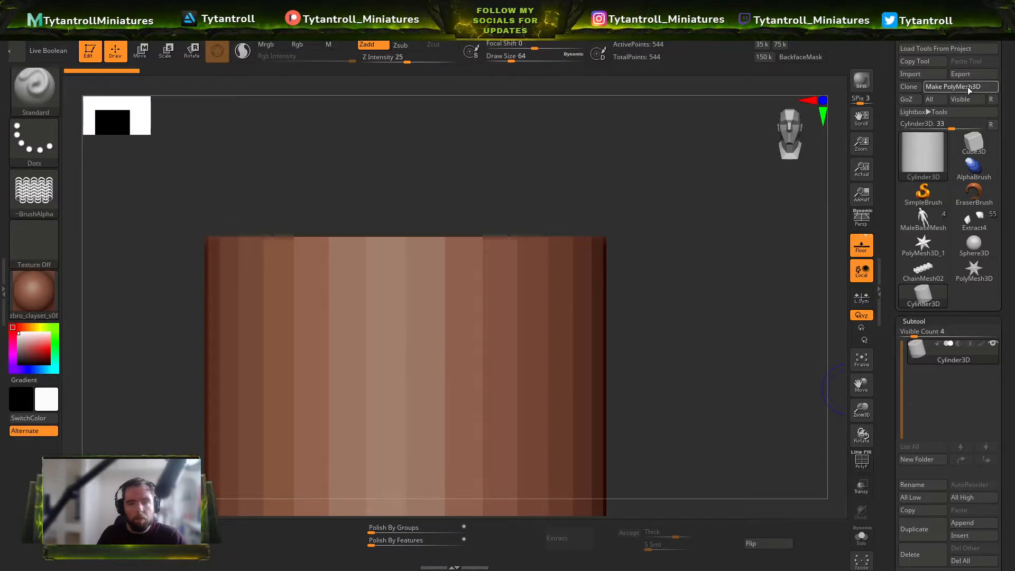
# Step: Hide the cylinder's top and bottom caps and delete the hidden geometry, keeping only the open side wall
pyautogui.keyDown('ctrl'); pyautogui.keyDown('shift'); pyautogui.moveTo(317, 189); pyautogui.dragTo(687, 238); pyautogui.keyUp('shift'); pyautogui.keyUp('ctrl')
pyautogui.keyDown('ctrl'); pyautogui.keyDown('alt'); pyautogui.keyDown('shift'); pyautogui.moveTo(725, 448); pyautogui.dragTo(328, 372); pyautogui.keyUp('shift'); pyautogui.keyUp('alt'); pyautogui.keyUp('ctrl')
pyautogui.keyDown('ctrl'); pyautogui.moveTo(555, 333); pyautogui.dragTo(587, 349, button='right'); pyautogui.keyUp('ctrl')
pyautogui.moveTo(586, 348); pyautogui.dragTo(620, 370, button='right')
pyautogui.hotkey('shift', 'f')
pyautogui.hotkey('shift', 'f')
pyautogui.click(340, 541)
pyautogui.moveTo(533, 380); pyautogui.dragTo(571, 271, button='right')
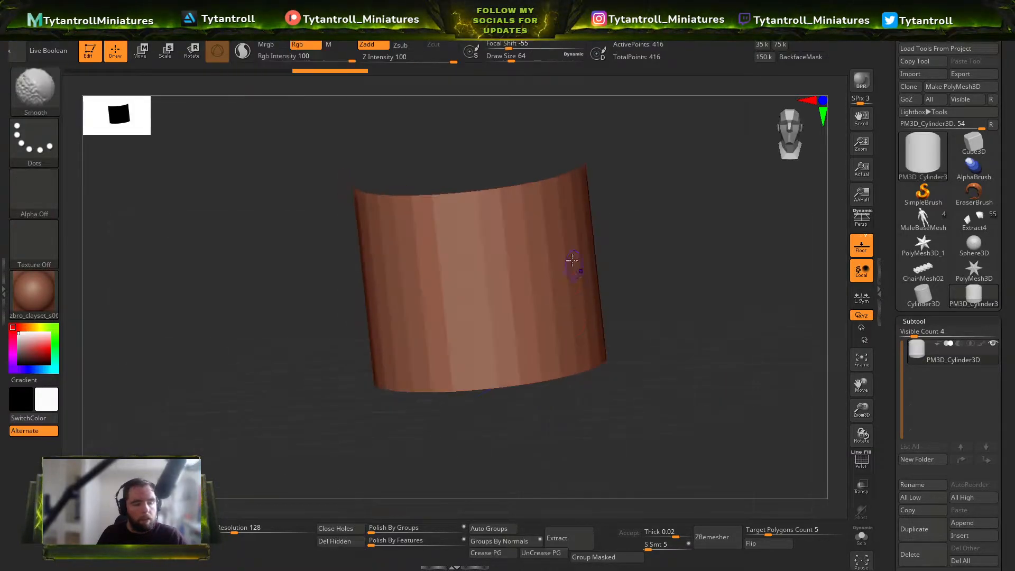
# Step: Show the polyframe, unwrap the open cylinder with UV Master and flatten its UVs
pyautogui.hotkey('shift', 'f')
pyautogui.moveTo(693, 17)
pyautogui.click(676, 241)
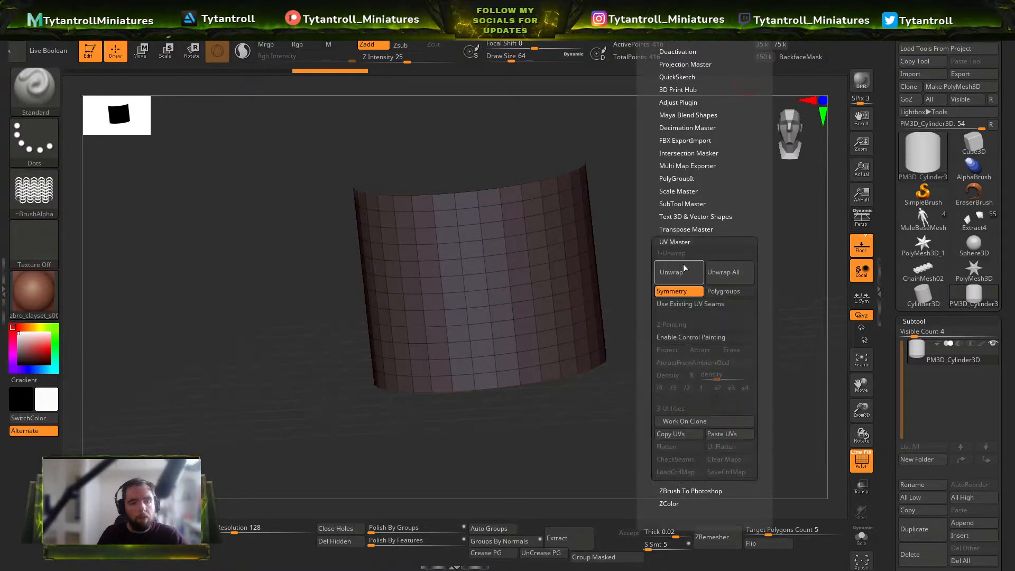
pyautogui.click(687, 273)
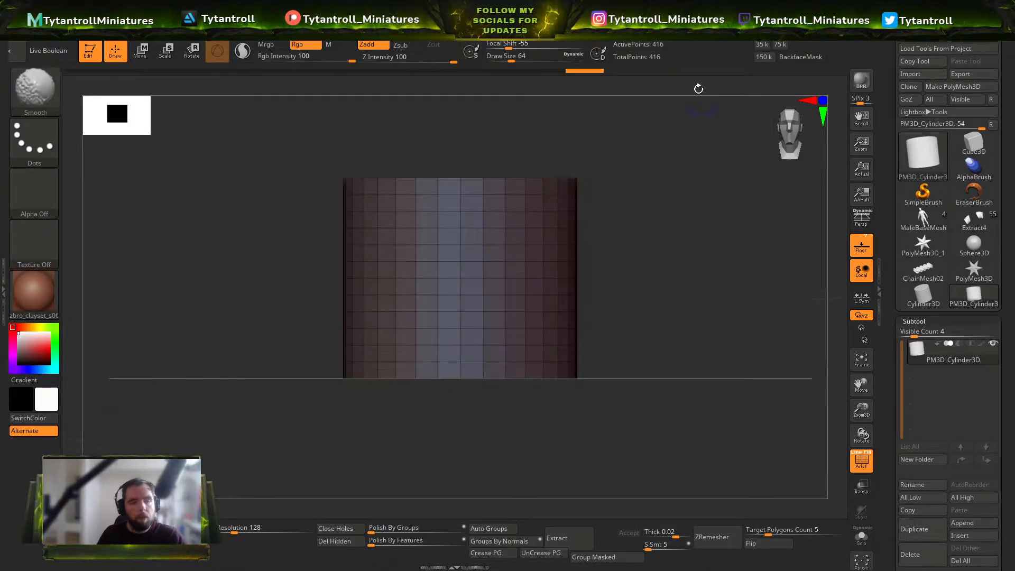
pyautogui.moveTo(663, 19)
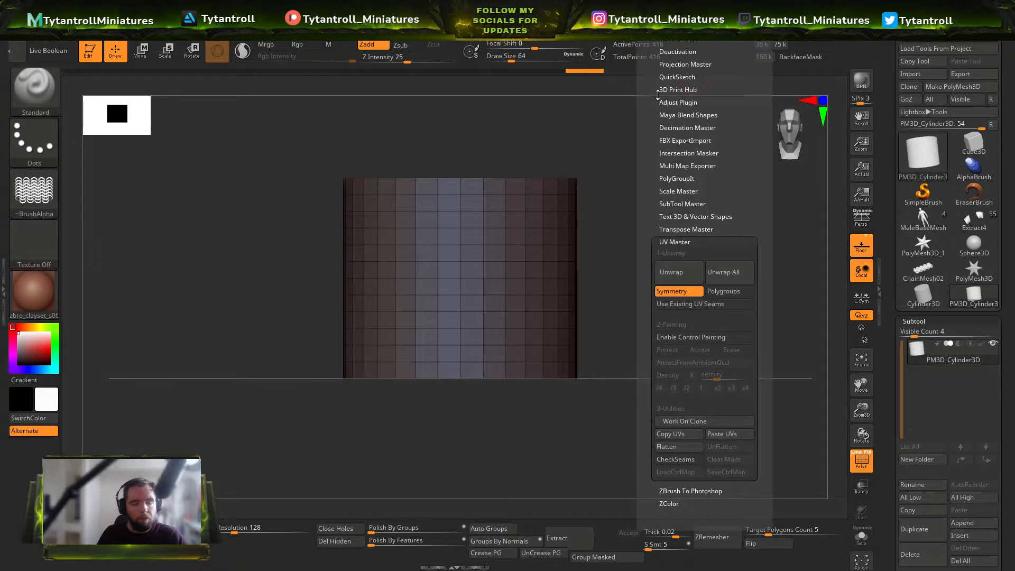
pyautogui.click(665, 446)
# Step: Choose the SnakeHook brush and pull the right end of the flattened UV strip toward a straighter, rectangular outline
pyautogui.moveTo(692, 156)
pyautogui.keyDown('ctrl'); pyautogui.mouseDown(button='right')
pyautogui.moveTo(700, 193)
pyautogui.moveTo(684, 299)
pyautogui.mouseUp(button='right'); pyautogui.keyUp('ctrl')
pyautogui.press('b')
pyautogui.press('s')
pyautogui.press('h')
pyautogui.press('s')
pyautogui.moveTo(676, 285); pyautogui.dragTo(697, 283)
pyautogui.press('s')
pyautogui.moveTo(708, 271)
pyautogui.mouseDown()
pyautogui.moveTo(697, 270)
pyautogui.moveTo(729, 247)
pyautogui.mouseUp()
pyautogui.press('s')
pyautogui.moveTo(733, 333); pyautogui.dragTo(742, 349)
pyautogui.press('s')
# Step: Pull the left end's edge and corners of the flattened UV strip outward with SnakeHook to square it off
pyautogui.moveTo(344, 260); pyautogui.dragTo(347, 260)
pyautogui.moveTo(116, 310)
pyautogui.mouseDown()
pyautogui.moveTo(174, 307)
pyautogui.moveTo(195, 291)
pyautogui.mouseUp()
pyautogui.click(526, 284)
pyautogui.press('s')
pyautogui.click(101, 302)
pyautogui.moveTo(108, 290); pyautogui.dragTo(102, 290)
pyautogui.press('s')
pyautogui.moveTo(87, 205); pyautogui.dragTo(101, 228)
pyautogui.press('s')
pyautogui.moveTo(102, 228); pyautogui.dragTo(107, 229)
pyautogui.press('s')
pyautogui.click(663, 320)
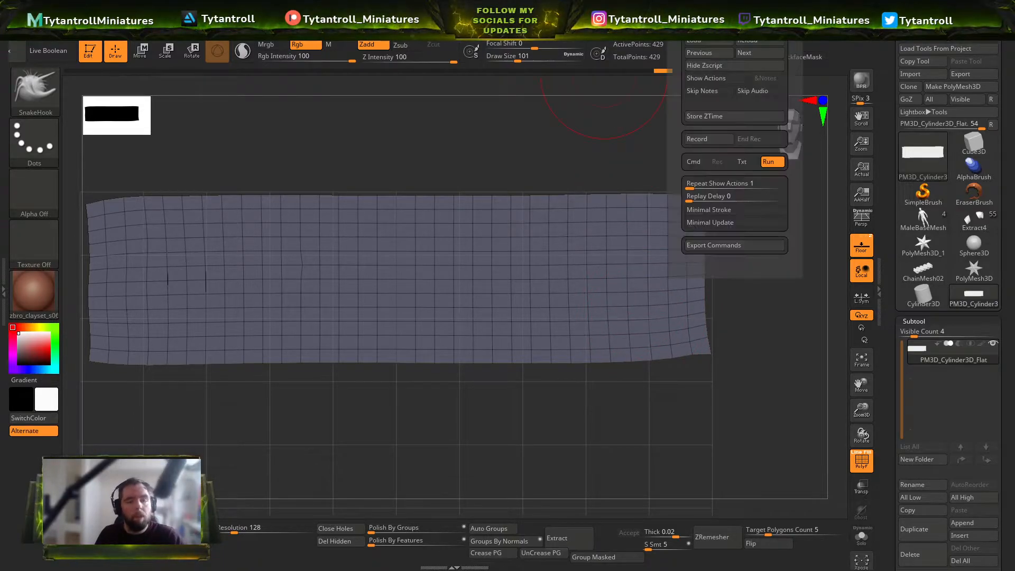
# Step: Unflatten the edited UVs back onto the cylinder and turn off the polyframe
pyautogui.moveTo(652, 16)
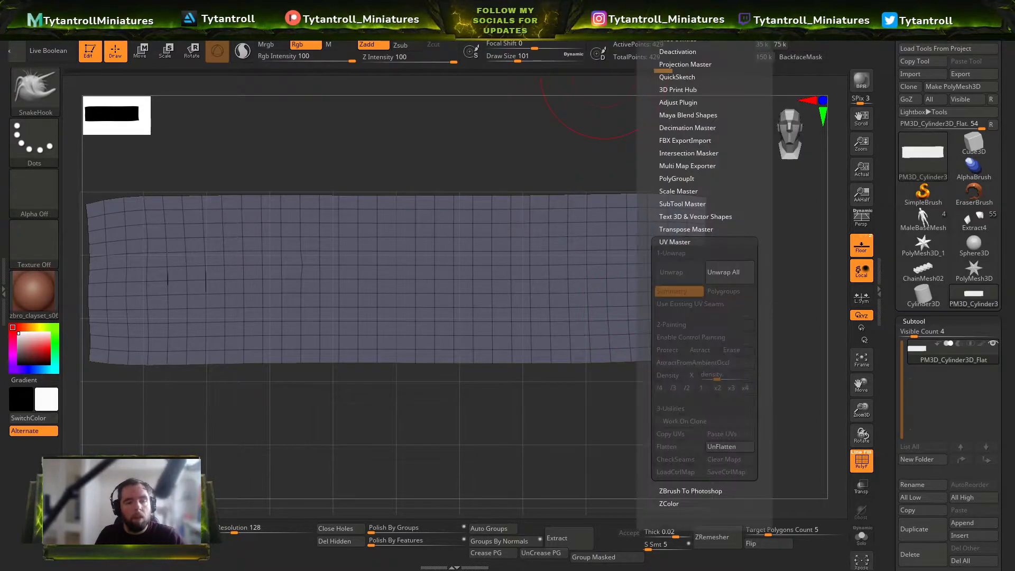
pyautogui.click(723, 446)
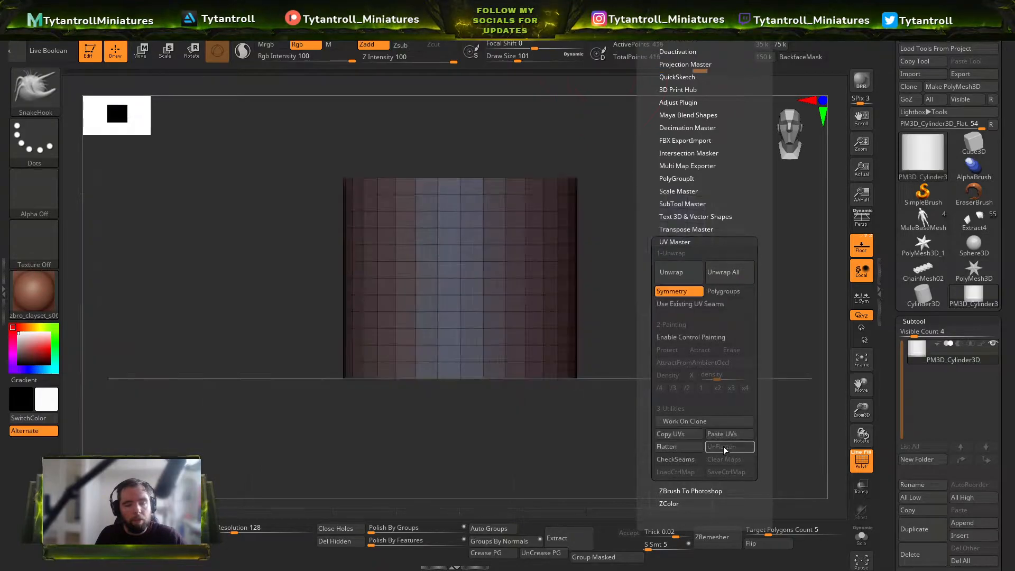
pyautogui.click(931, 320)
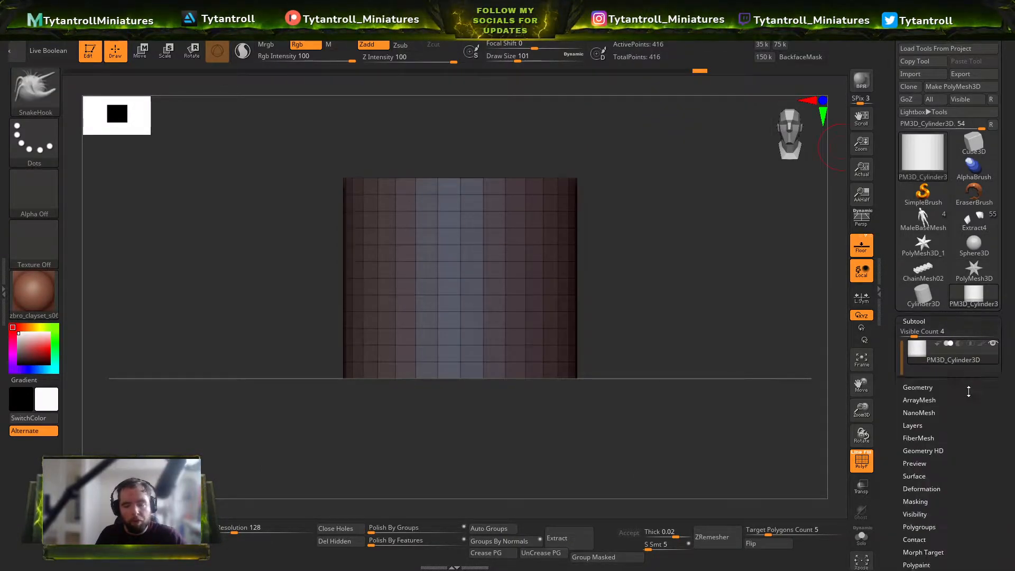
pyautogui.click(861, 461)
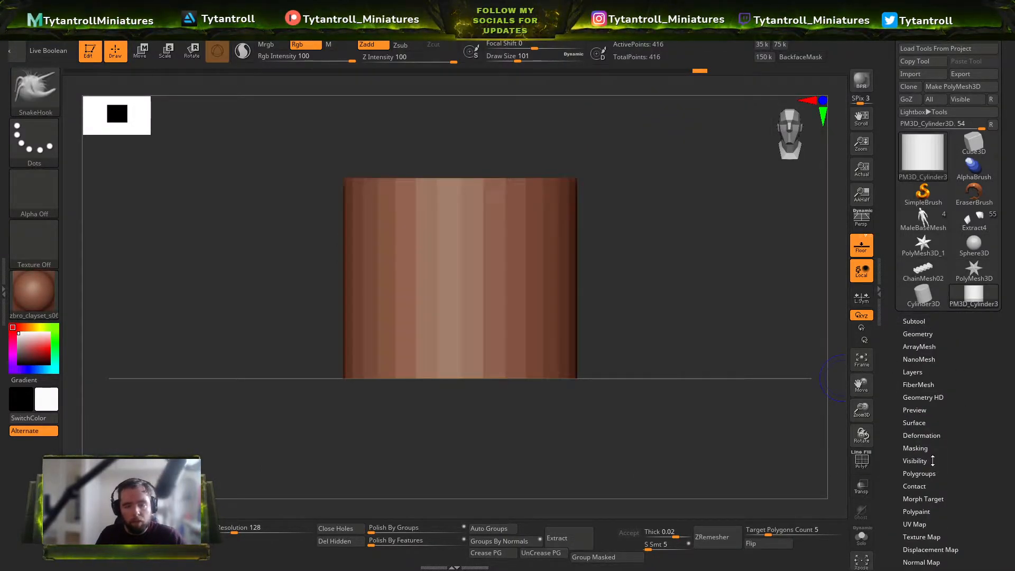
# Step: Preview the cylinder's UV layout with Morph UV and return to the 3D shape
pyautogui.click(915, 523)
pyautogui.click(927, 437)
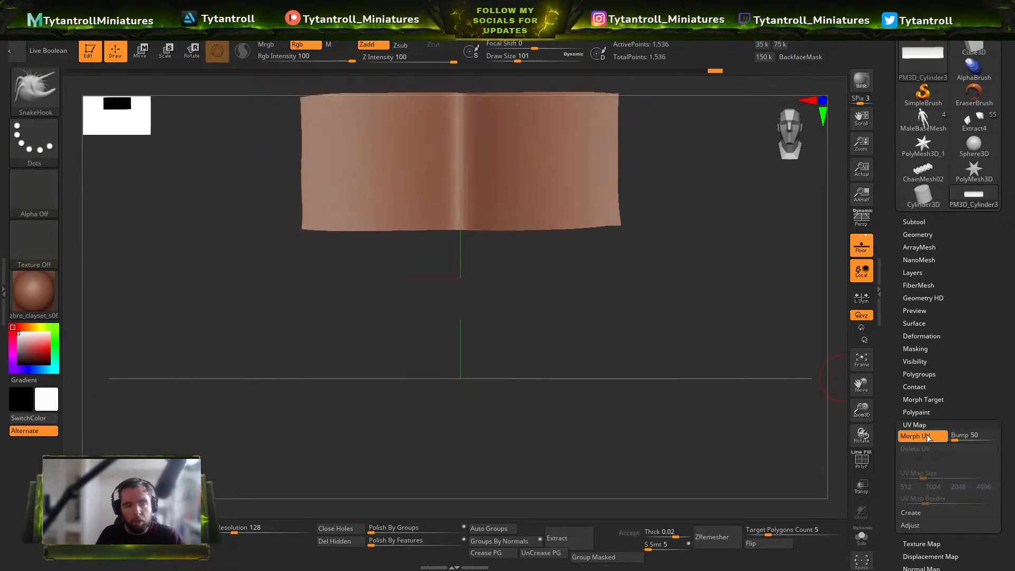
pyautogui.click(927, 438)
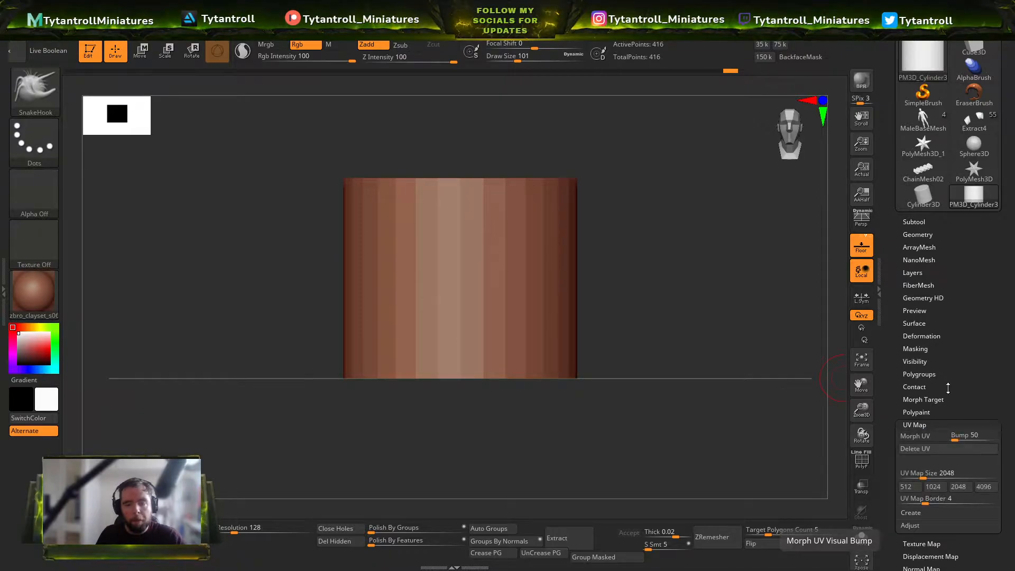
# Step: Open NoiseMaker for the cylinder's surface and load Chainmail2 as the noise alpha
pyautogui.click(914, 324)
pyautogui.click(919, 343)
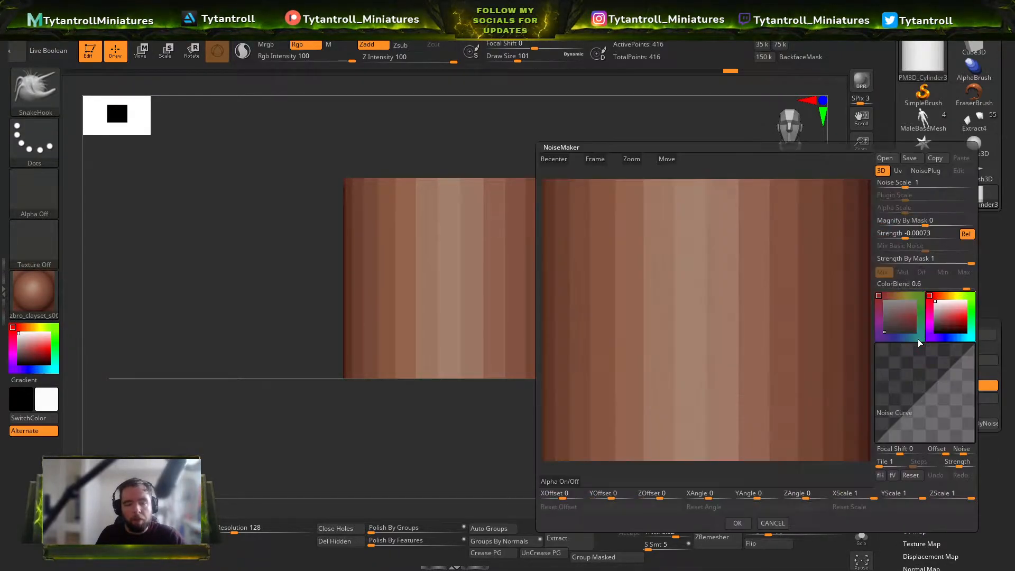
pyautogui.click(563, 482)
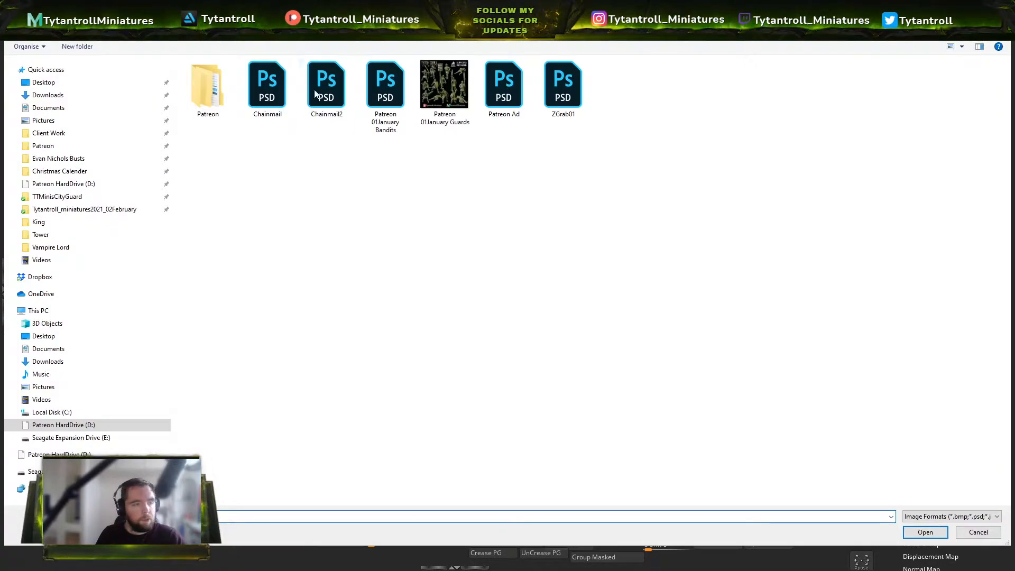
pyautogui.click(336, 96)
pyautogui.doubleClick(336, 96)
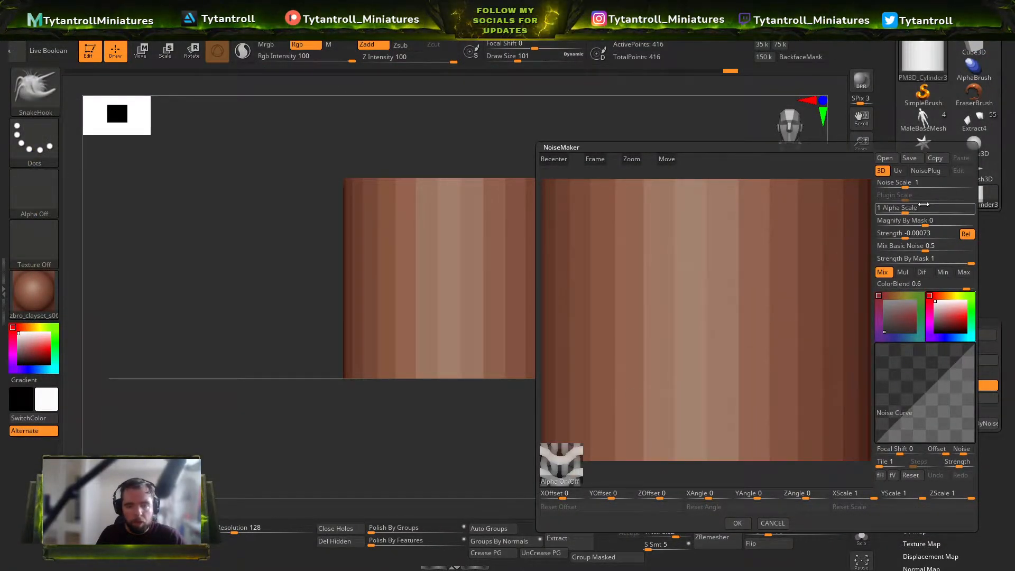
# Step: Switch the noise to UV mode with noise scale 185.3384, alpha scale 336.60736, strength 0 and Mix Basic Noise 0
pyautogui.click(908, 185)
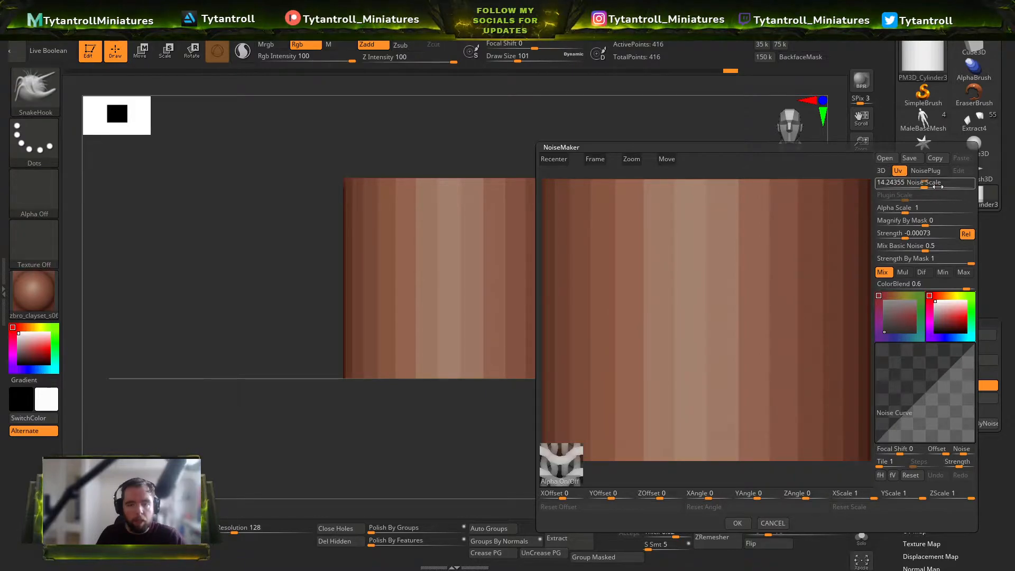
pyautogui.press('Tab')
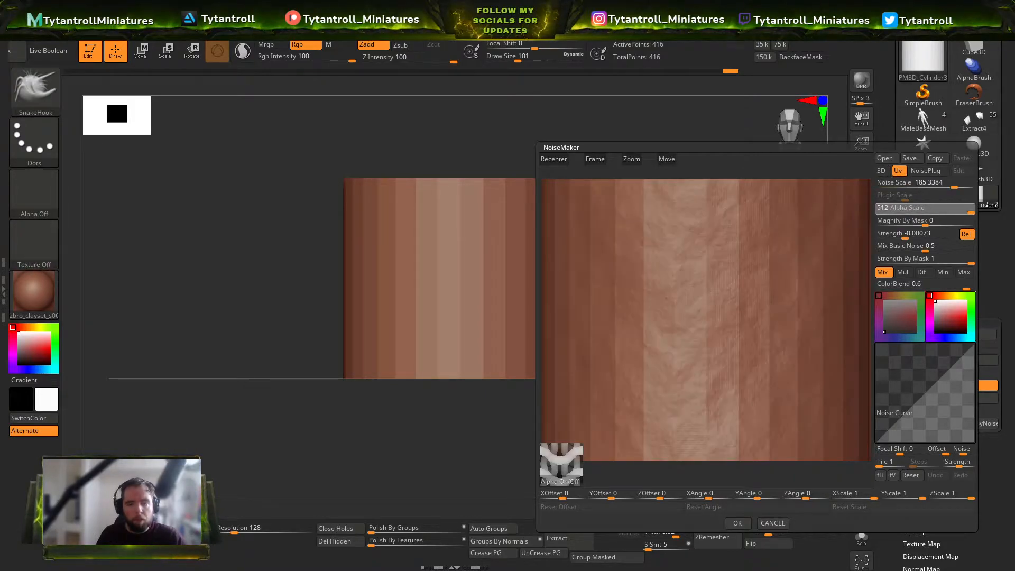
pyautogui.click(920, 233)
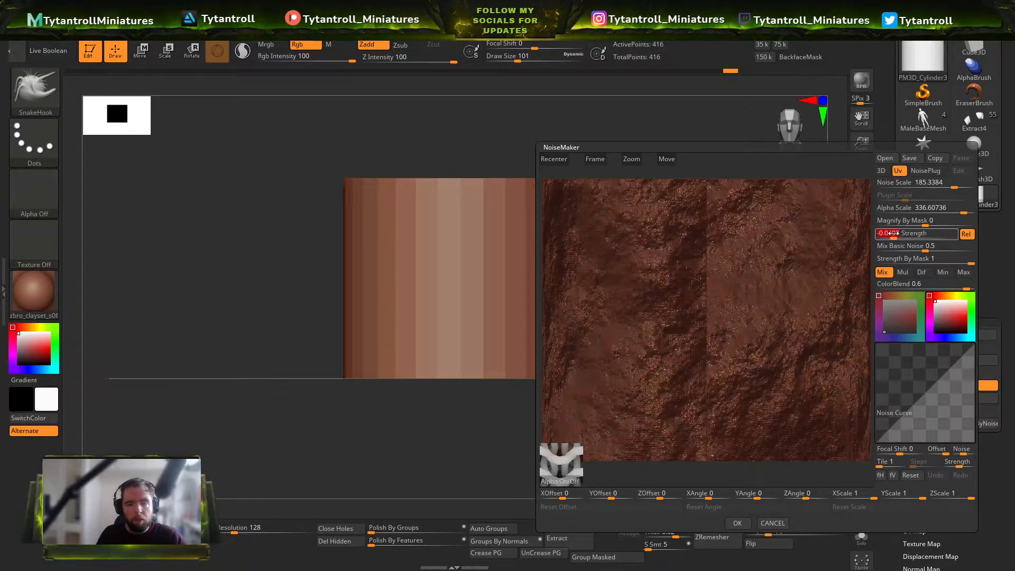
pyautogui.write('0')
pyautogui.press('Return')
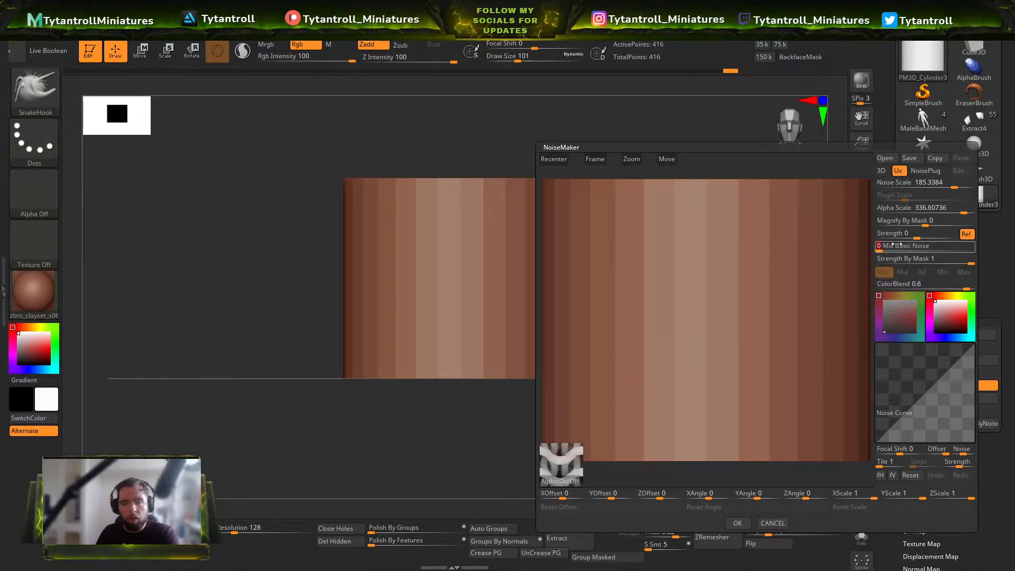
# Step: Adjust the noise to scale 2.4962, alpha scale 0.0919, strength -0.46455 and Mix Basic Noise 0.31034
pyautogui.moveTo(893, 235); pyautogui.dragTo(889, 237)
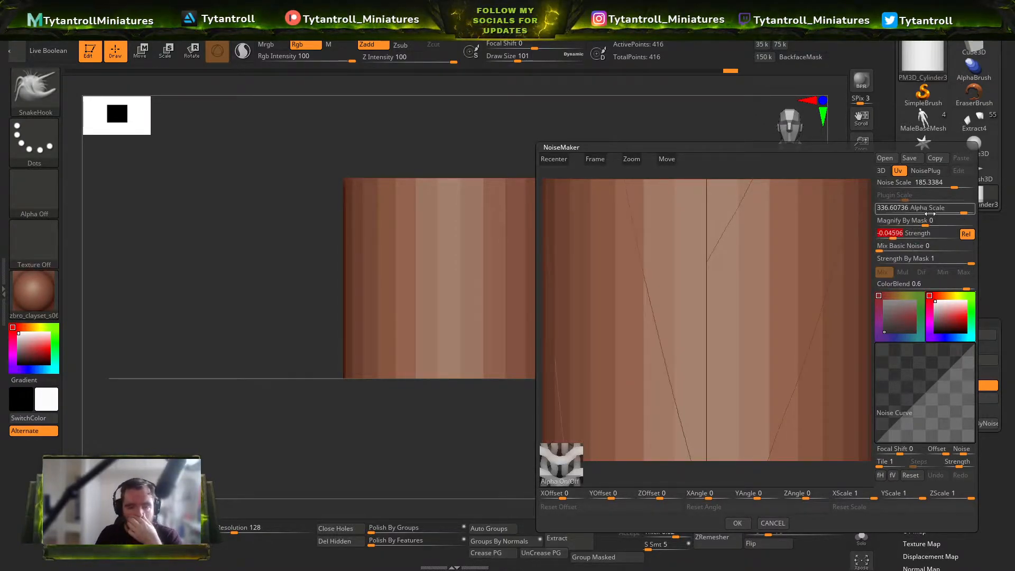
pyautogui.moveTo(943, 207); pyautogui.dragTo(949, 185)
pyautogui.moveTo(884, 183); pyautogui.dragTo(906, 247)
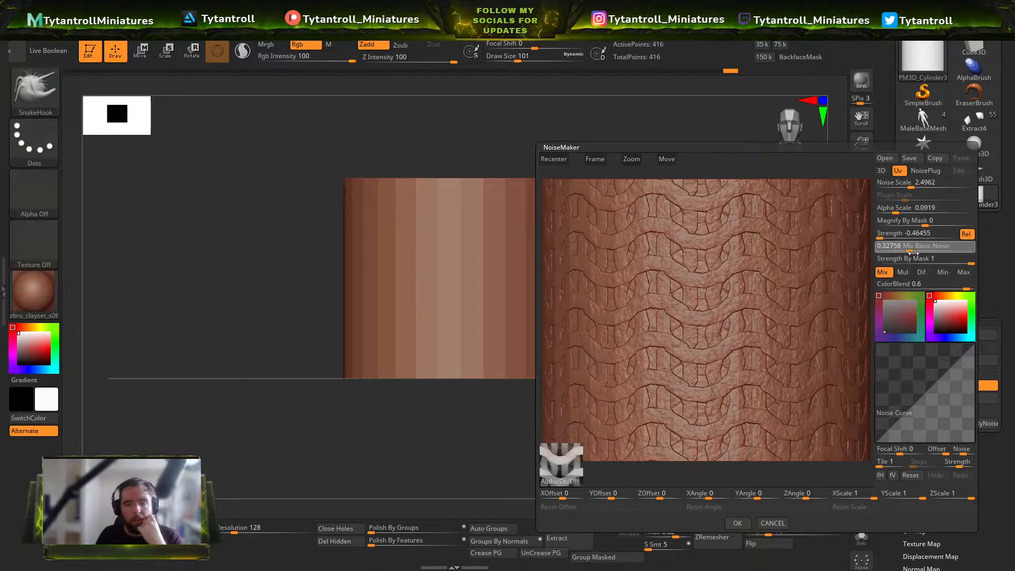
# Step: Compare the Mix, Mul, Dif and Min blend modes for the chainmail noise and set it to Min
pyautogui.click(902, 272)
pyautogui.click(942, 274)
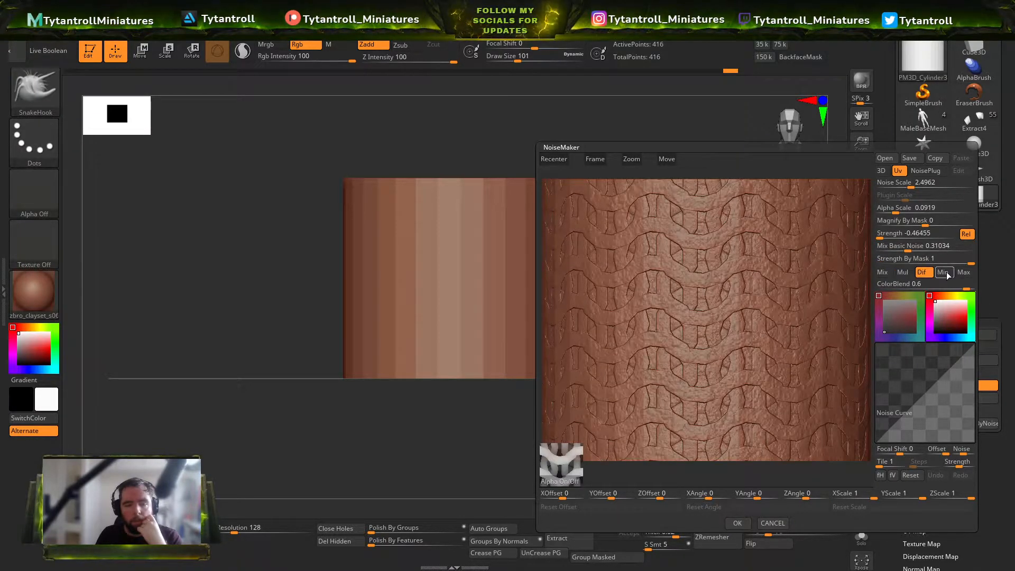
pyautogui.click(926, 275)
pyautogui.click(886, 274)
pyautogui.click(903, 273)
pyautogui.click(926, 274)
pyautogui.click(945, 271)
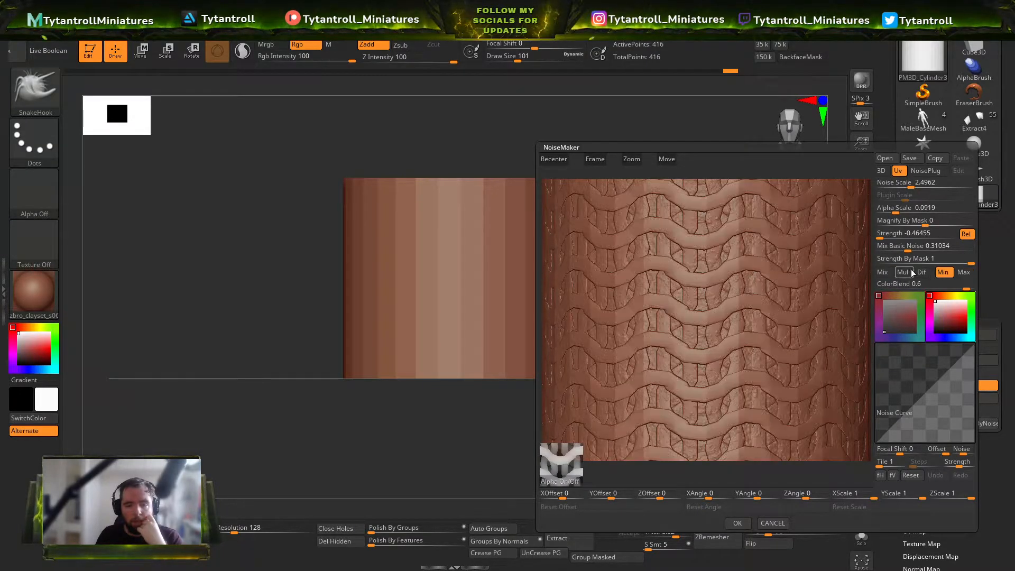
# Step: Set the noise blending to Mix, reset the noise curve, adjust the mask strength and alpha scale, and accept the surface noise
pyautogui.click(883, 273)
pyautogui.moveTo(927, 394)
pyautogui.mouseDown()
pyautogui.moveTo(908, 365)
pyautogui.moveTo(943, 382)
pyautogui.moveTo(938, 400)
pyautogui.moveTo(924, 347)
pyautogui.mouseUp()
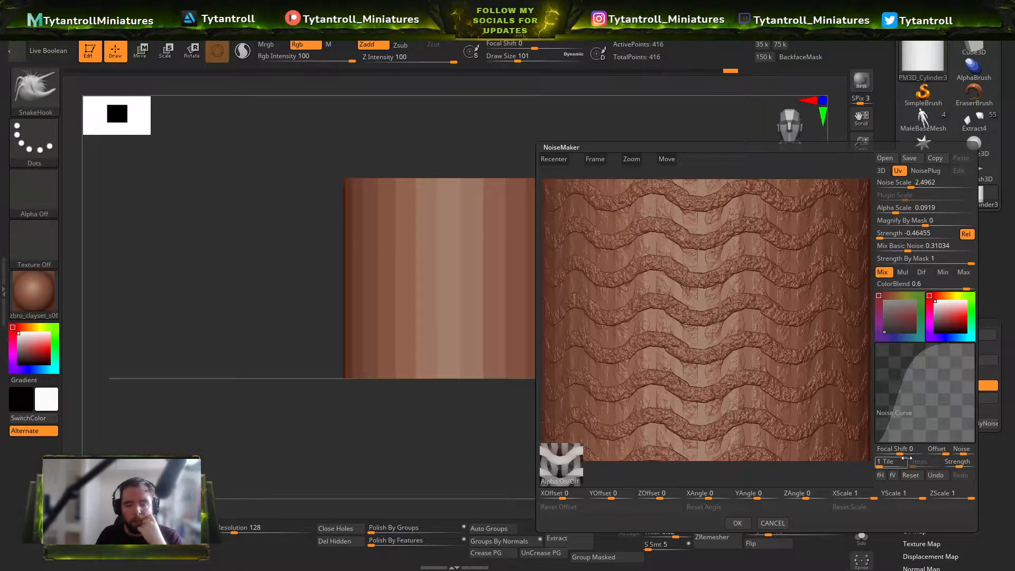
pyautogui.click(910, 475)
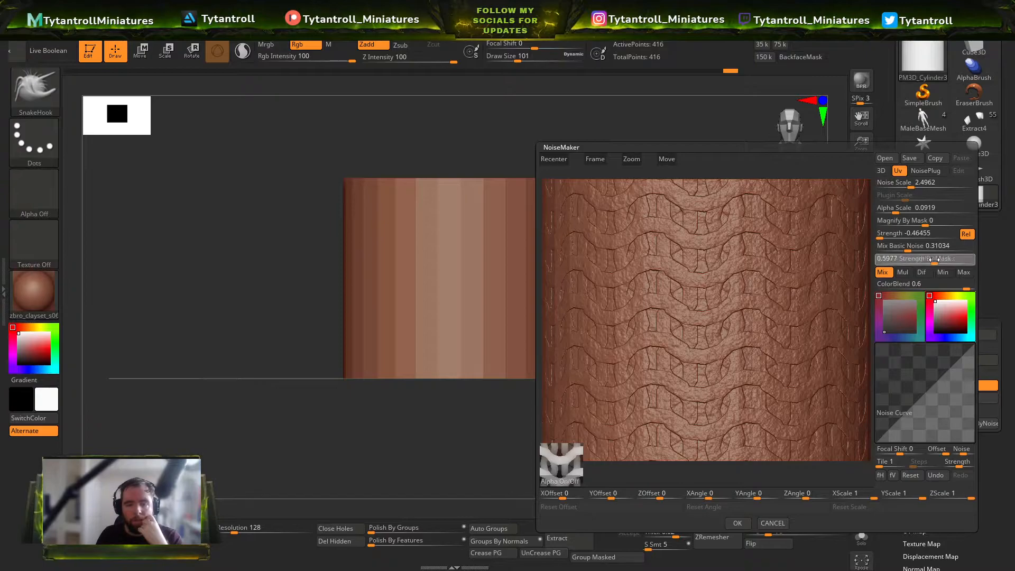
pyautogui.moveTo(907, 258); pyautogui.dragTo(899, 213)
pyautogui.moveTo(899, 209)
pyautogui.mouseDown()
pyautogui.moveTo(914, 206)
pyautogui.moveTo(883, 205)
pyautogui.moveTo(895, 204)
pyautogui.mouseUp()
pyautogui.click(737, 524)
# Step: Check the noise and wireframe on the cylinder, and try applying the noise to the undivided mesh
pyautogui.moveTo(491, 212); pyautogui.dragTo(502, 370, button='right')
pyautogui.keyDown('shift'); pyautogui.moveTo(581, 312); pyautogui.dragTo(636, 305, button='right'); pyautogui.keyUp('shift')
pyautogui.keyDown('ctrl'); pyautogui.moveTo(708, 357); pyautogui.dragTo(745, 317, button='right'); pyautogui.keyUp('ctrl')
pyautogui.hotkey('shift', 'f')
pyautogui.hotkey('shift', 'f')
pyautogui.hotkey('shift', 'f')
pyautogui.hotkey('shift', 'f')
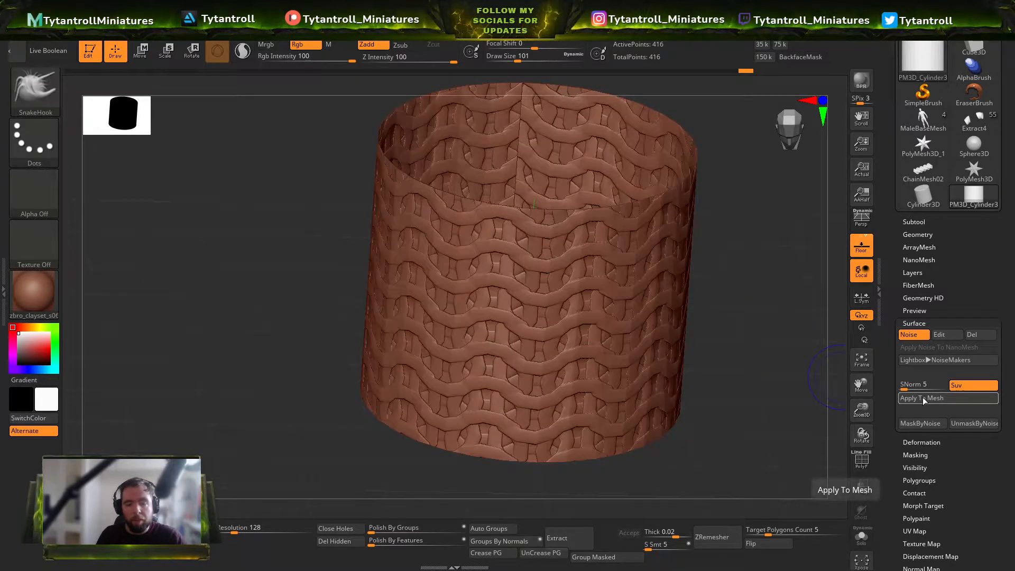
pyautogui.click(921, 397)
pyautogui.keyDown('shift'); pyautogui.moveTo(697, 381); pyautogui.dragTo(622, 305, button='right'); pyautogui.keyUp('shift')
pyautogui.hotkey('ctrl', 'z')
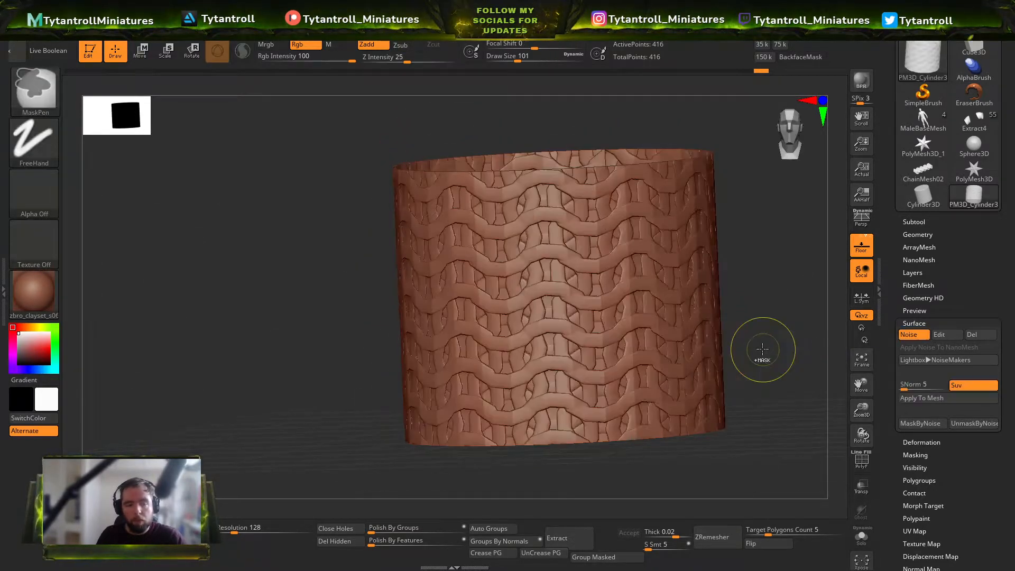
# Step: Subdivide the cylinder to about 1.57 million points and apply the surface noise to the mesh
pyautogui.hotkey('ctrl', 'd')
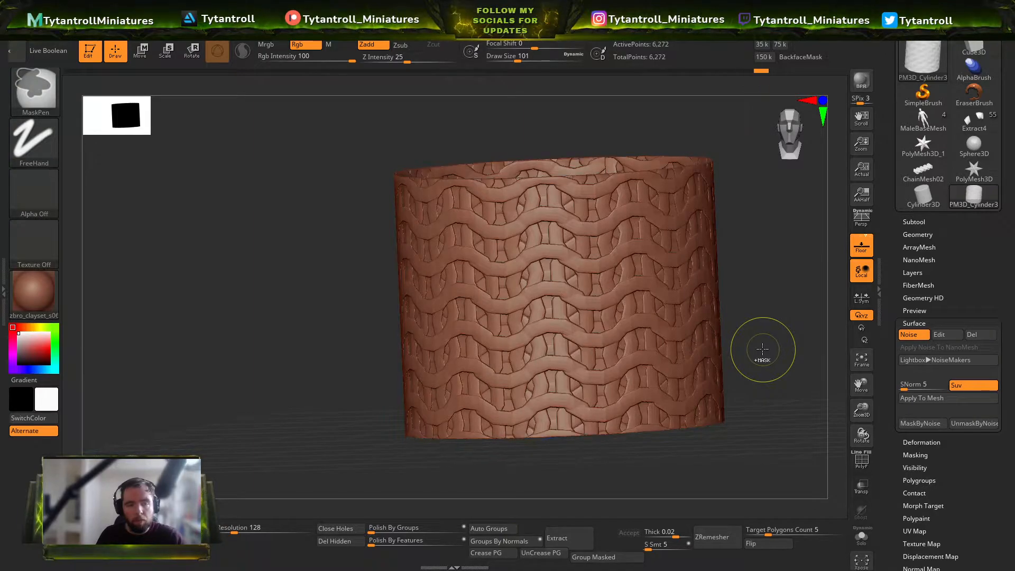
pyautogui.hotkey('shift', 'f')
pyautogui.hotkey('shift', 'f')
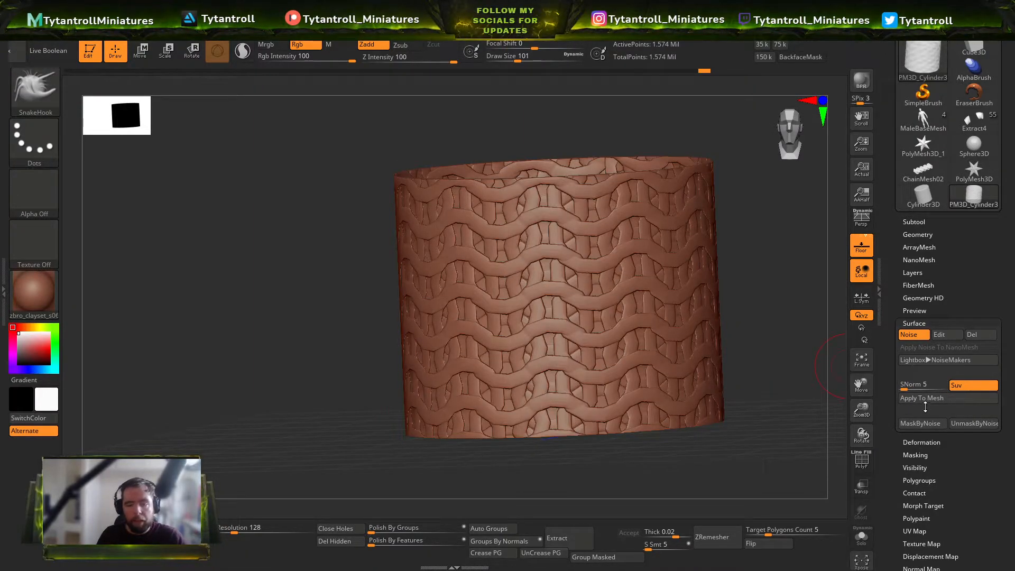
pyautogui.moveTo(693, 301); pyautogui.dragTo(549, 349, button='right')
pyautogui.hotkey('shift', 'f')
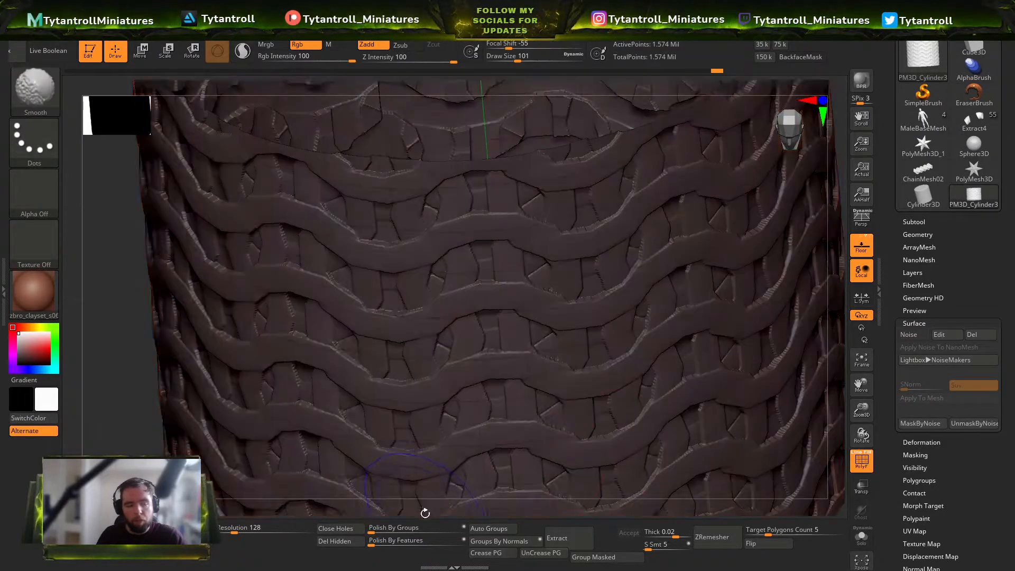
pyautogui.hotkey('shift', 'f')
# Step: Delete the lower subdivision levels and close the holes at the cylinder's open ends
pyautogui.click(338, 528)
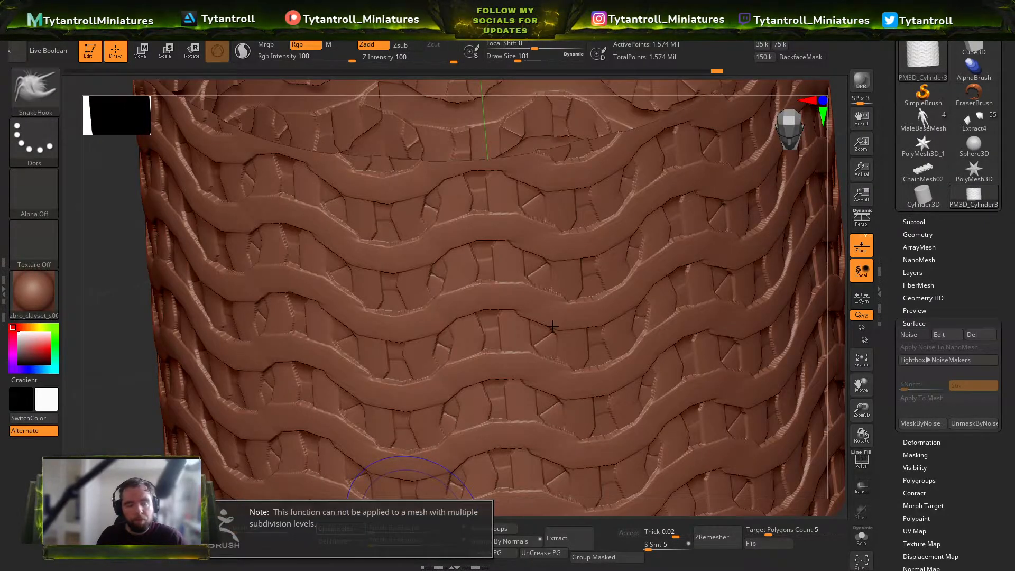
pyautogui.click(920, 222)
pyautogui.click(920, 220)
pyautogui.click(918, 232)
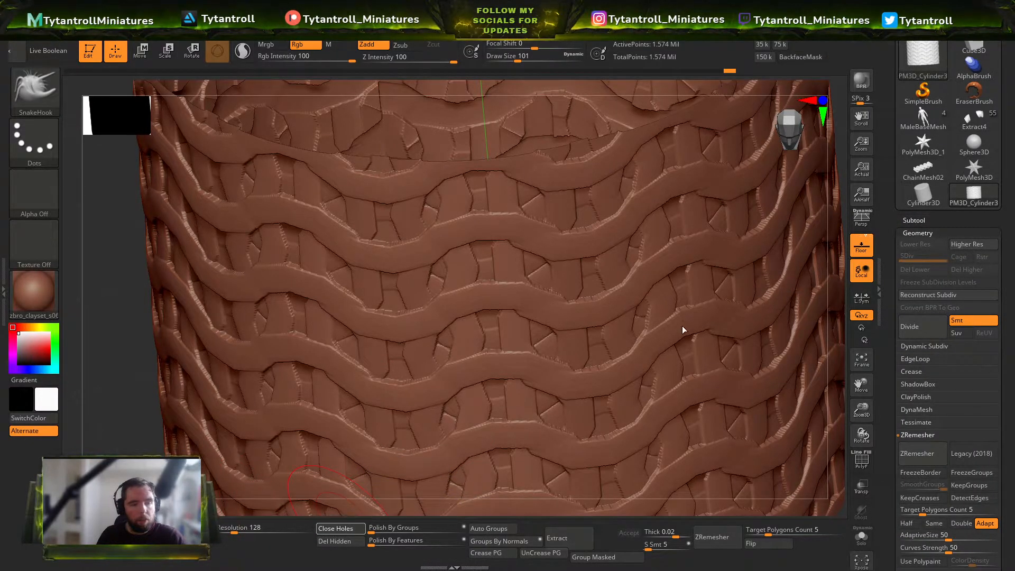
pyautogui.keyDown('ctrl'); pyautogui.moveTo(688, 318); pyautogui.dragTo(623, 312, button='right'); pyautogui.keyUp('ctrl')
pyautogui.moveTo(623, 312); pyautogui.dragTo(620, 386, button='right')
pyautogui.keyDown('ctrl'); pyautogui.moveTo(619, 386); pyautogui.dragTo(623, 420, button='right'); pyautogui.keyUp('ctrl')
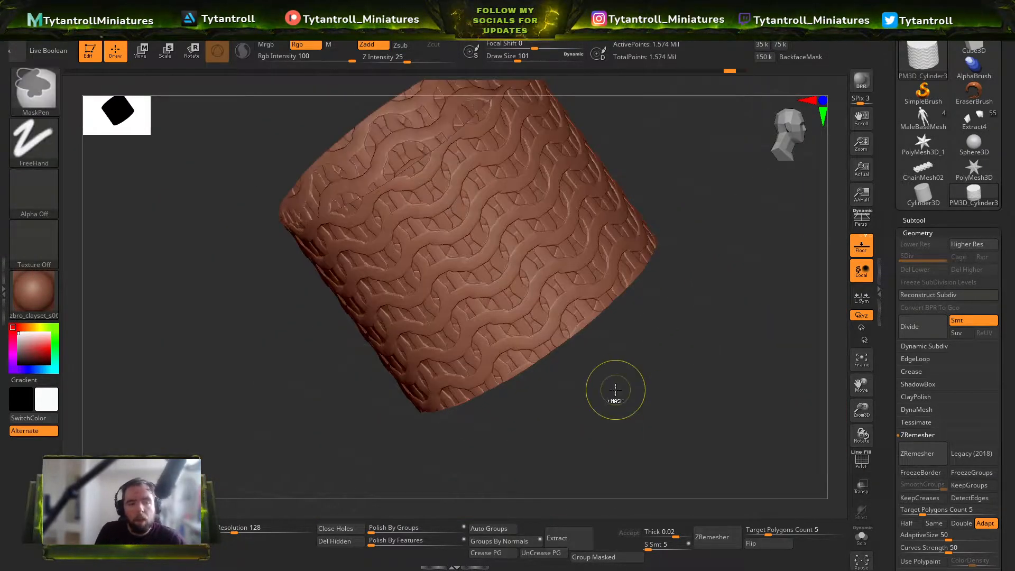
# Step: Undo the hole closing, the applied noise and the subdivisions, back to the undivided cylinder with live noise
pyautogui.moveTo(944, 257)
pyautogui.mouseDown()
pyautogui.moveTo(903, 256)
pyautogui.moveTo(947, 257)
pyautogui.mouseUp()
pyautogui.keyDown('alt'); pyautogui.moveTo(734, 271); pyautogui.dragTo(822, 359); pyautogui.keyUp('alt')
pyautogui.hotkey('shift', 'd')
pyautogui.hotkey('shift', 'd')
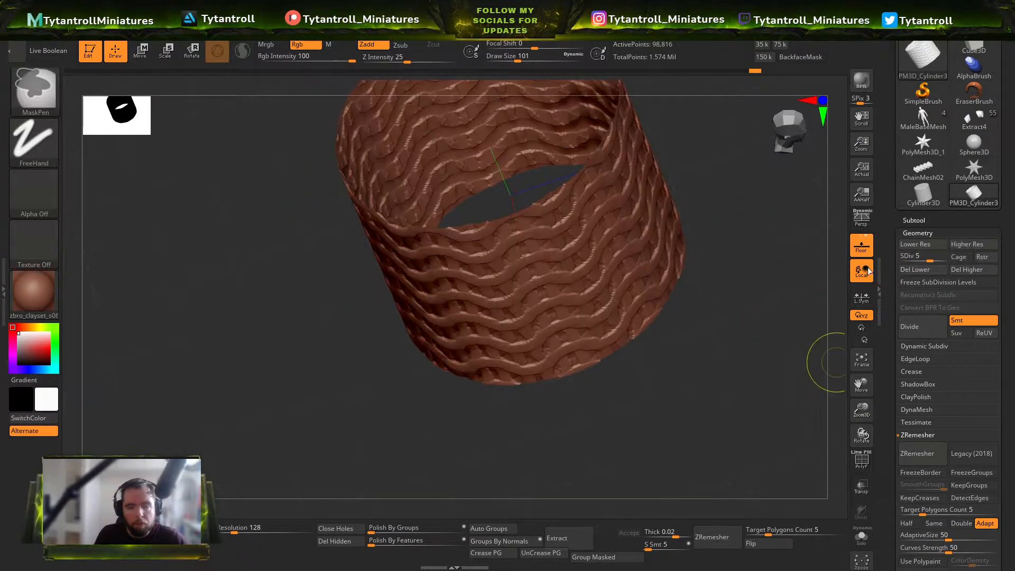
pyautogui.hotkey('ctrl', 'z')
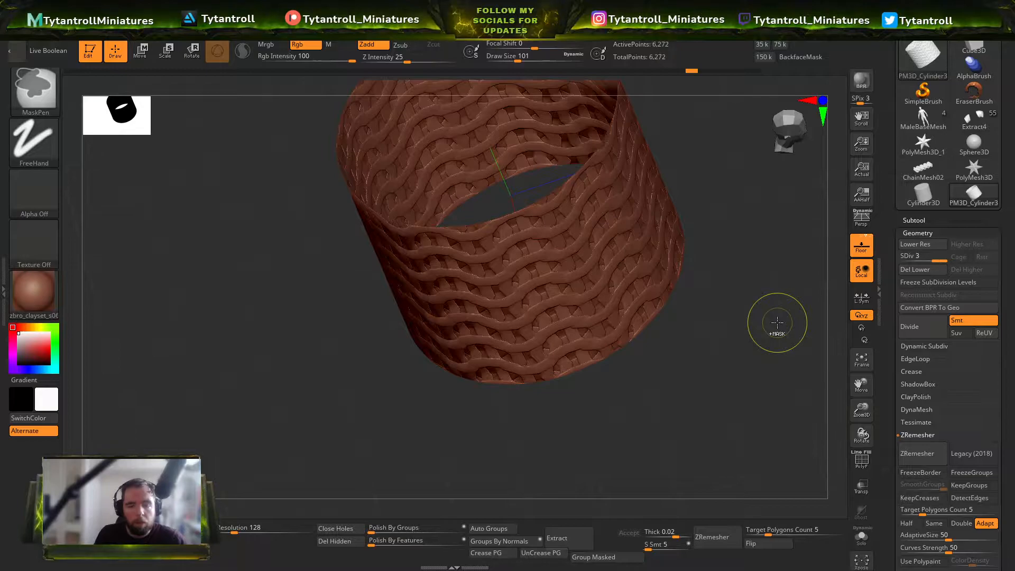
pyautogui.hotkey('shift', 'd')
pyautogui.hotkey('shift', 'd')
pyautogui.keyDown('shift'); pyautogui.moveTo(777, 317); pyautogui.dragTo(800, 289); pyautogui.keyUp('shift')
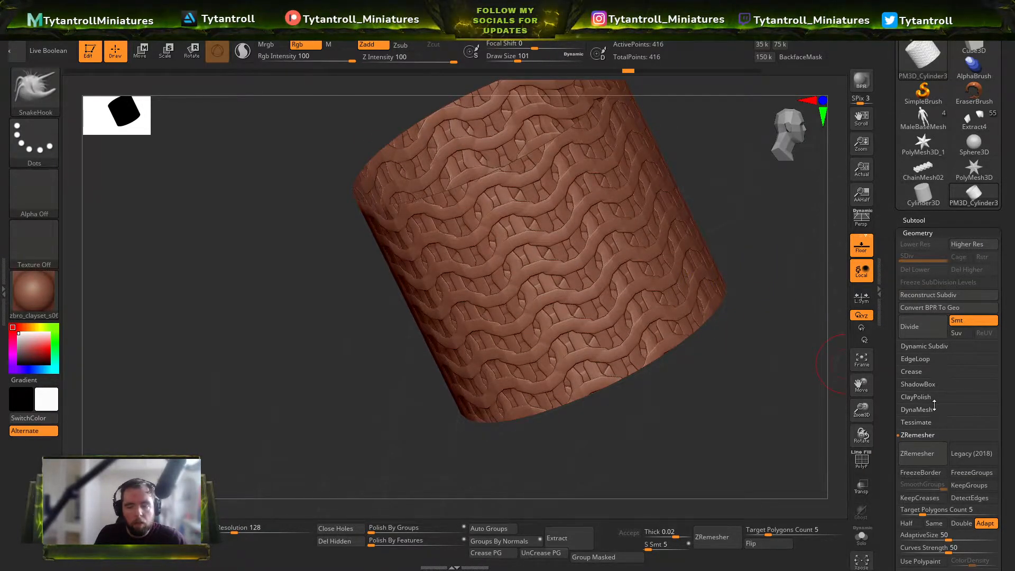
# Step: Return to the surface noise settings and subdivide the undivided cylinder to about 1.57 million points
pyautogui.click(916, 396)
pyautogui.scroll(-3, 924, 501)
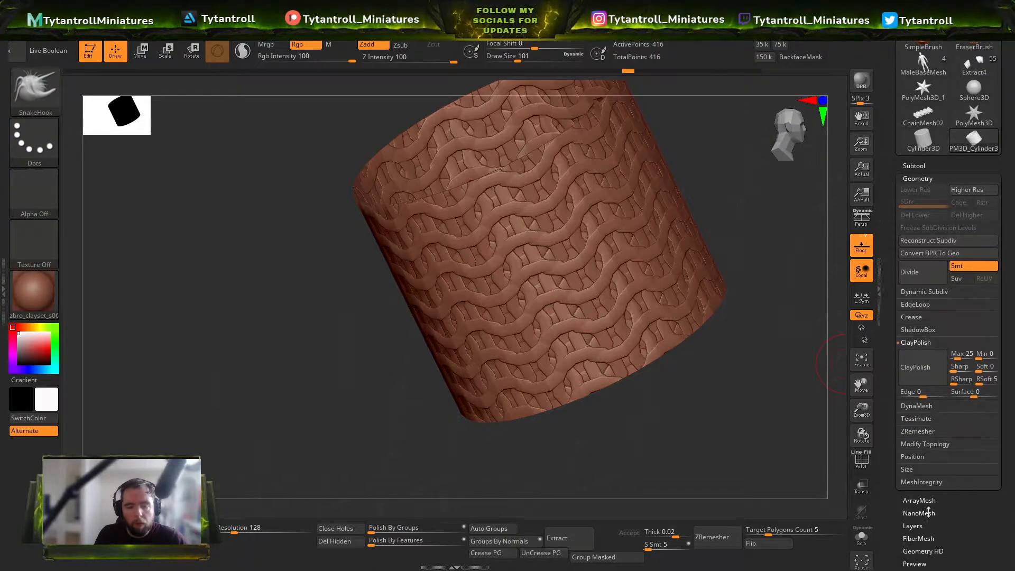
pyautogui.click(922, 468)
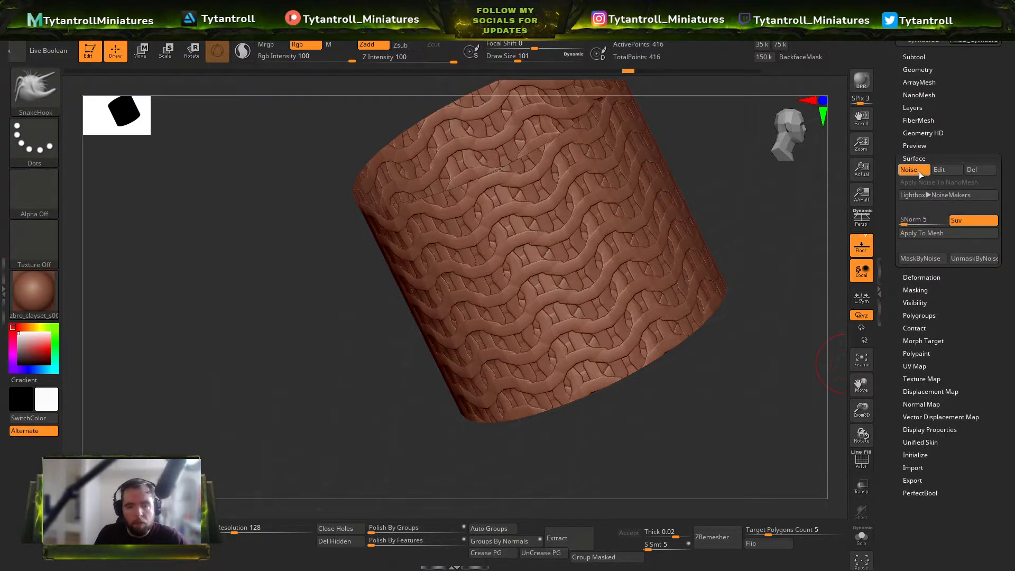
pyautogui.click(918, 170)
pyautogui.click(917, 169)
pyautogui.hotkey('shift', 'f')
pyautogui.hotkey('shift', 'f')
pyautogui.press('ctrl')
pyautogui.hotkey('ctrl', 'd')
pyautogui.hotkey('ctrl', 'd')
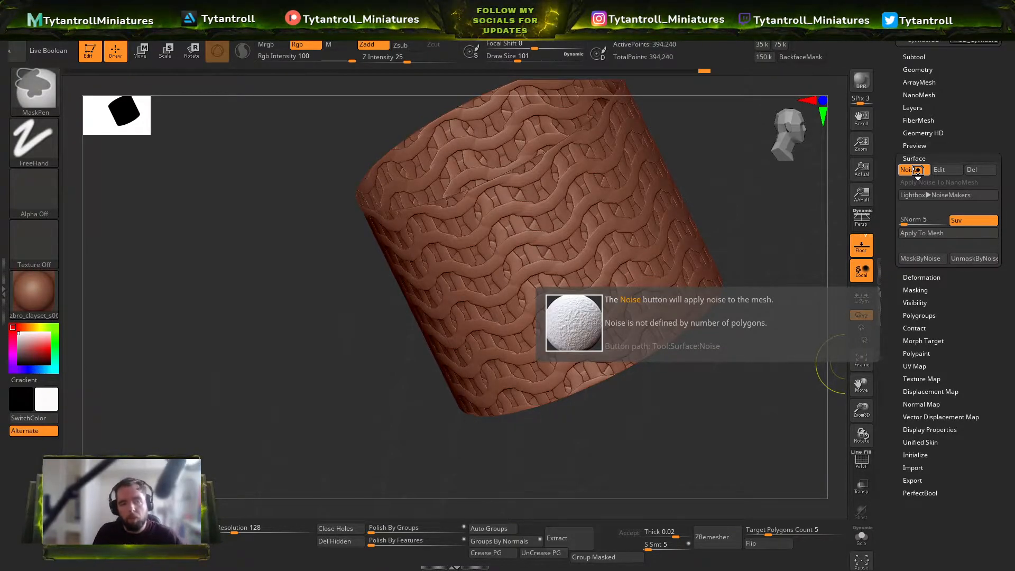
pyautogui.hotkey('ctrl', 'd')
# Step: Create a new recording layer on the cylinder and apply the surface noise to the mesh in it
pyautogui.click(913, 107)
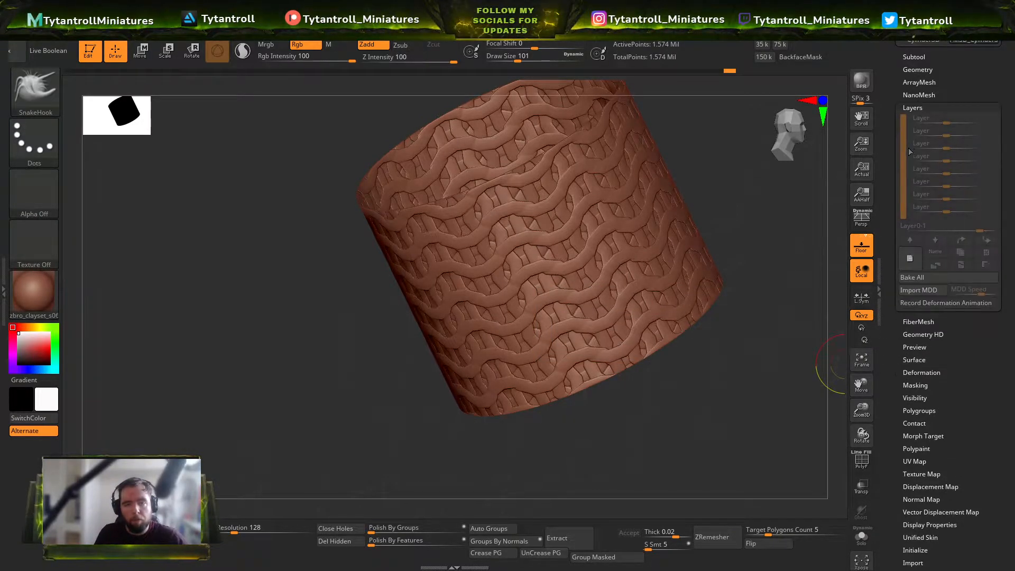
pyautogui.click(909, 258)
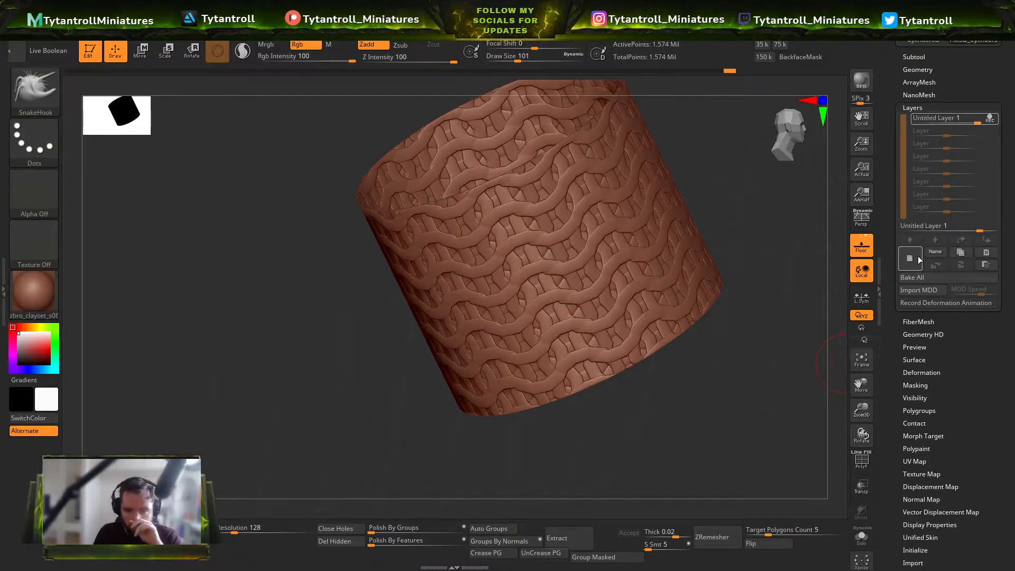
pyautogui.moveTo(990, 119)
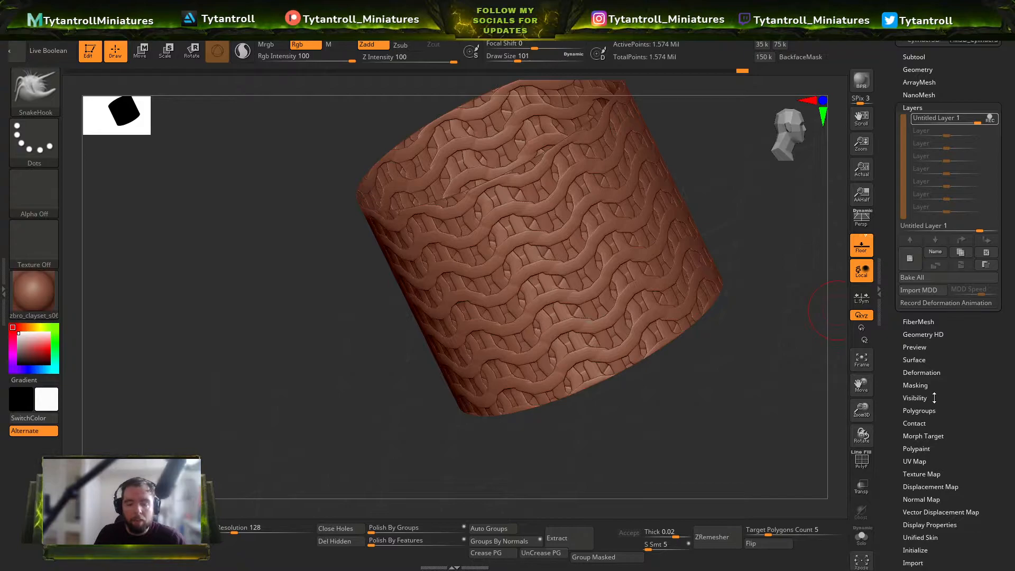
pyautogui.click(918, 411)
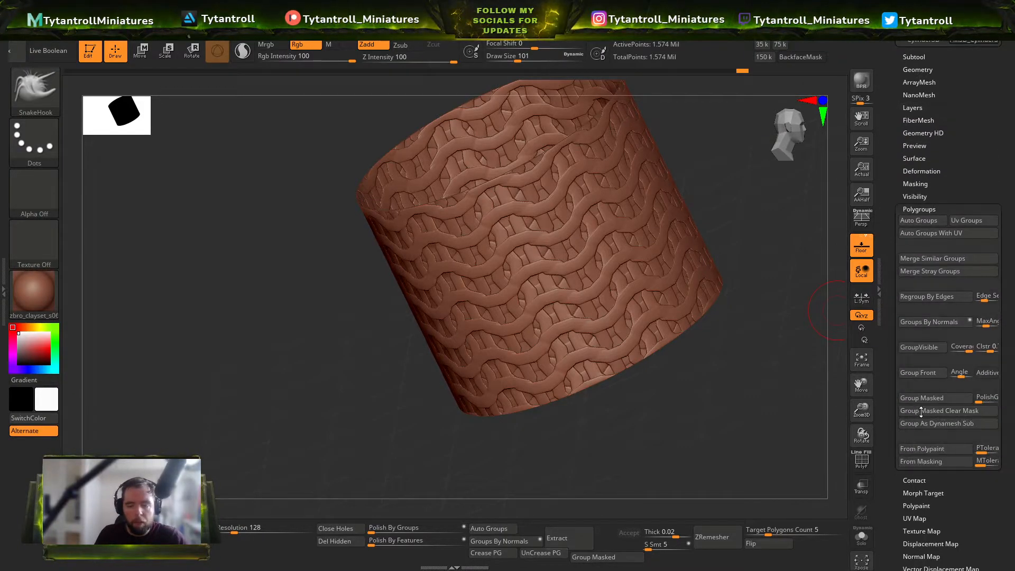
pyautogui.click(914, 158)
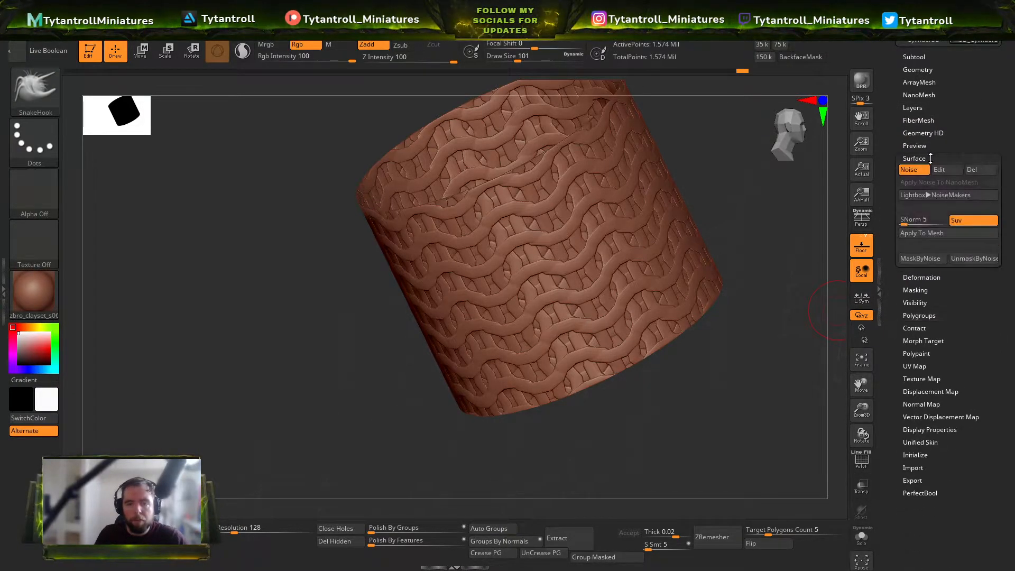
pyautogui.click(914, 236)
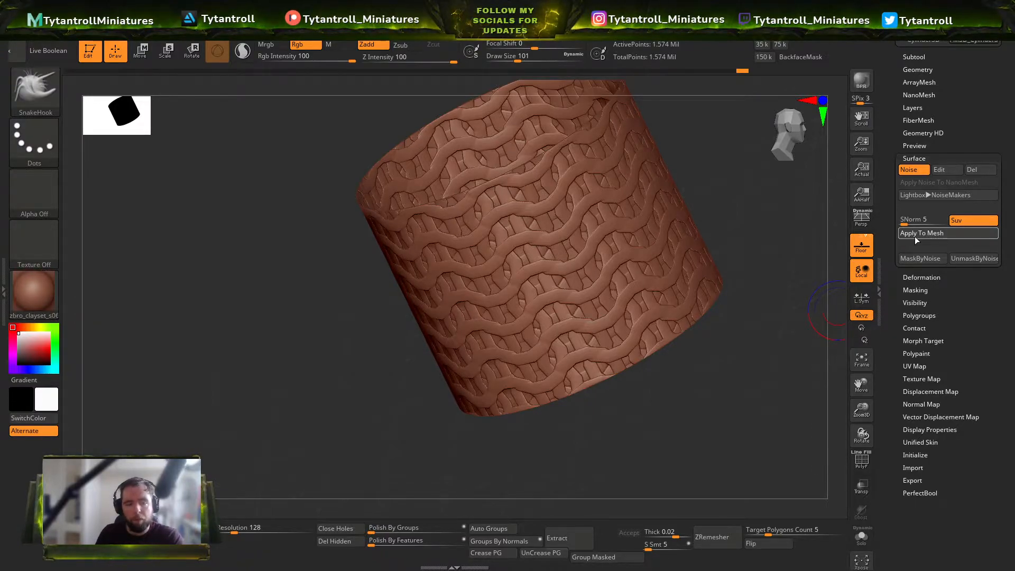
# Step: Stop recording the noise layer and toggle its visibility to compare the cylinder with and without the chainmail
pyautogui.click(921, 107)
pyautogui.moveTo(771, 185); pyautogui.dragTo(811, 207)
pyautogui.click(995, 119)
pyautogui.click(993, 118)
pyautogui.click(993, 118)
pyautogui.click(993, 118)
pyautogui.click(993, 117)
pyautogui.click(993, 118)
pyautogui.click(993, 118)
# Step: Examine the layered chainmail relief and its wireframe up close at the cylinder's edge
pyautogui.moveTo(634, 159)
pyautogui.keyDown('alt'); pyautogui.mouseDown(button='right')
pyautogui.moveTo(658, 227)
pyautogui.moveTo(608, 265)
pyautogui.mouseUp(button='right'); pyautogui.keyUp('alt')
pyautogui.moveTo(607, 264)
pyautogui.keyDown('ctrl'); pyautogui.mouseDown(button='right')
pyautogui.moveTo(588, 324)
pyautogui.moveTo(634, 265)
pyautogui.moveTo(613, 247)
pyautogui.mouseUp(button='right'); pyautogui.keyUp('ctrl')
pyautogui.click(612, 247)
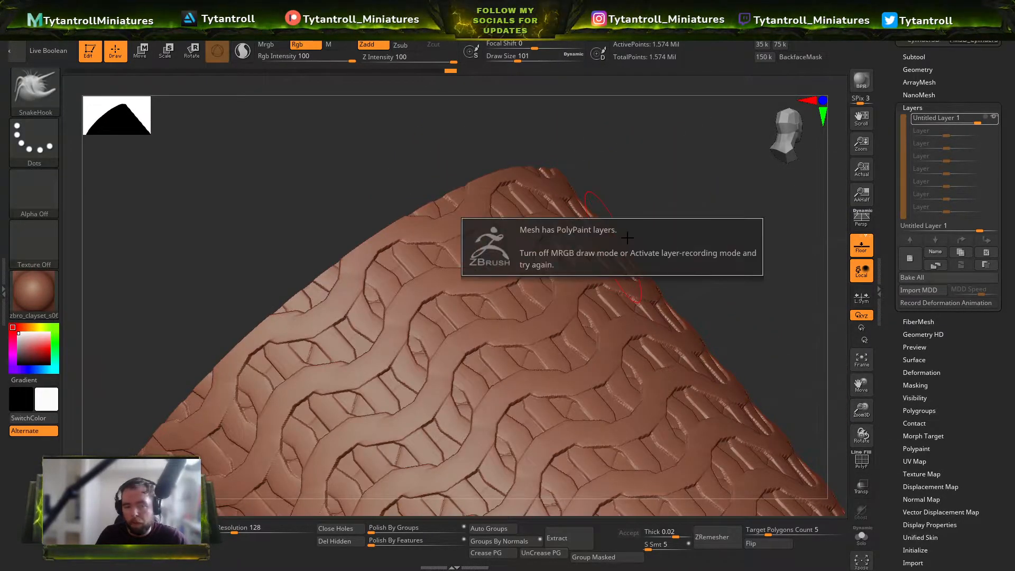
pyautogui.moveTo(695, 237)
pyautogui.mouseDown(button='right')
pyautogui.moveTo(672, 220)
pyautogui.moveTo(624, 279)
pyautogui.mouseUp(button='right')
pyautogui.moveTo(759, 229)
pyautogui.keyDown('ctrl'); pyautogui.mouseDown(button='right')
pyautogui.moveTo(707, 235)
pyautogui.moveTo(765, 188)
pyautogui.mouseUp(button='right'); pyautogui.keyUp('ctrl')
pyautogui.hotkey('shift', 'f')
pyautogui.hotkey('shift', 'f')
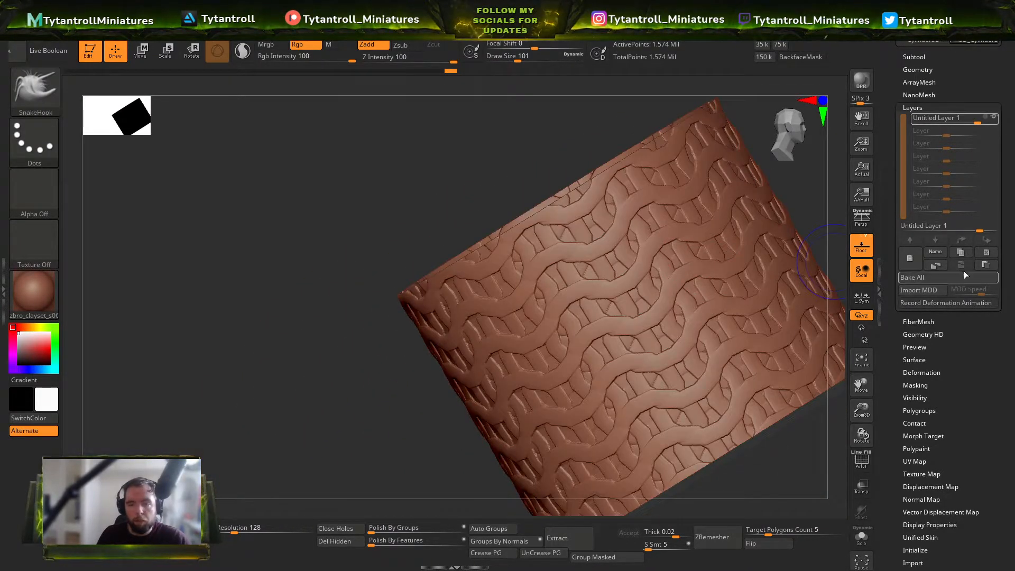
# Step: Duplicate the noise layer and set the second layer's intensity to -0.25663
pyautogui.click(959, 257)
pyautogui.moveTo(748, 346); pyautogui.dragTo(770, 258, button='right')
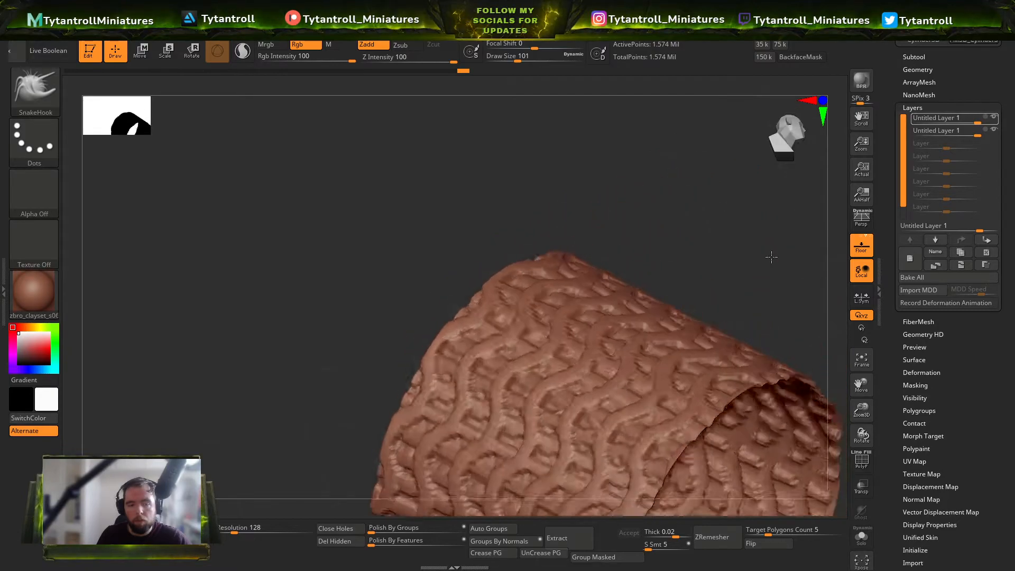
pyautogui.moveTo(941, 134)
pyautogui.mouseDown()
pyautogui.moveTo(930, 134)
pyautogui.moveTo(951, 132)
pyautogui.mouseUp()
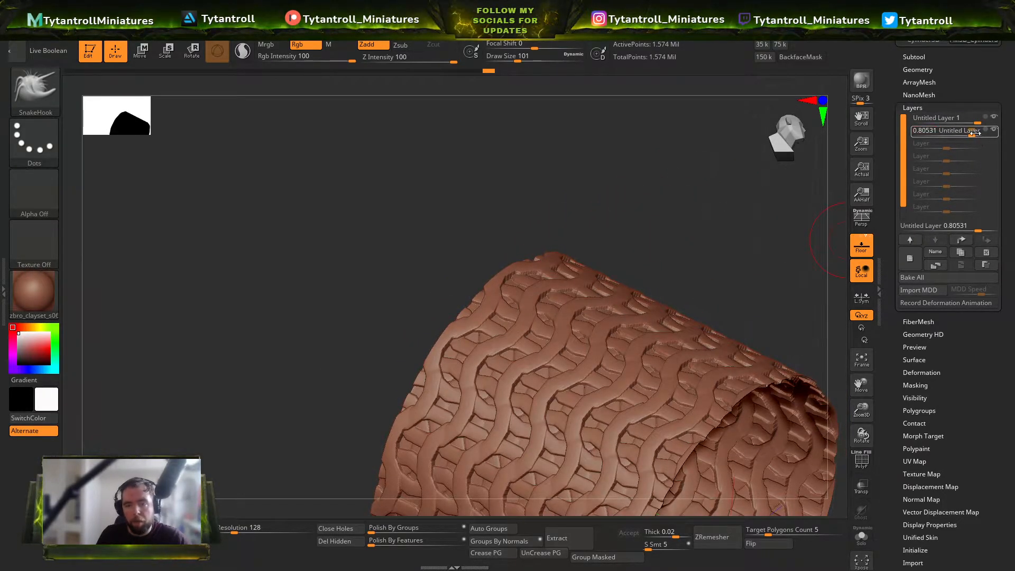
pyautogui.click(969, 255)
pyautogui.click(970, 254)
pyautogui.click(969, 255)
pyautogui.click(970, 255)
pyautogui.click(969, 255)
pyautogui.click(970, 254)
# Step: Try to close the holes at the open ends of the layered cylinder
pyautogui.moveTo(499, 409)
pyautogui.keyDown('alt'); pyautogui.mouseDown(button='right')
pyautogui.moveTo(488, 252)
pyautogui.moveTo(570, 264)
pyautogui.moveTo(533, 286)
pyautogui.moveTo(633, 295)
pyautogui.moveTo(592, 338)
pyautogui.moveTo(602, 380)
pyautogui.moveTo(637, 285)
pyautogui.mouseUp(button='right'); pyautogui.keyUp('alt')
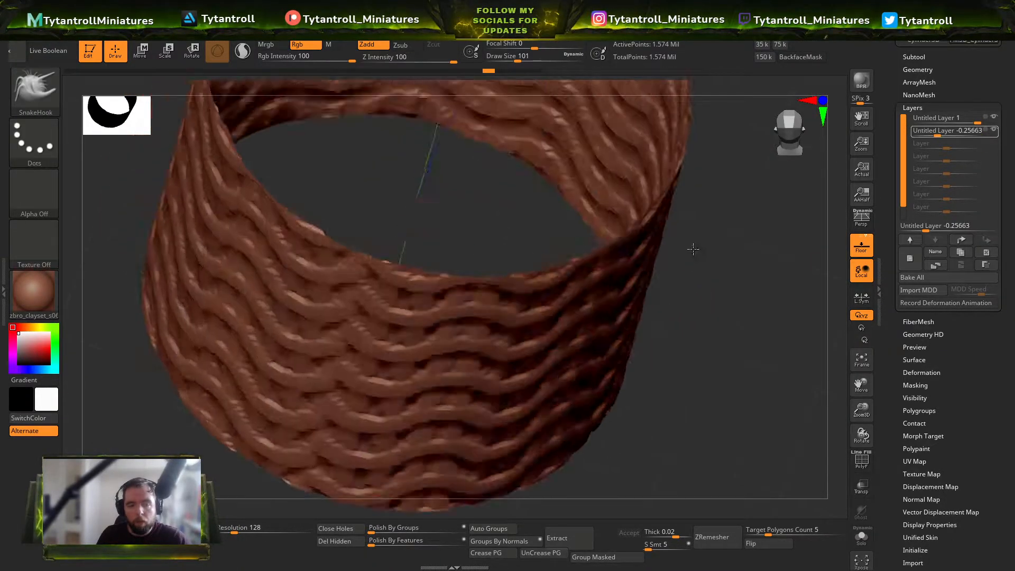
pyautogui.moveTo(692, 248); pyautogui.dragTo(865, 222, button='right')
pyautogui.keyDown('alt'); pyautogui.moveTo(657, 334); pyautogui.dragTo(369, 244, button='right'); pyautogui.keyUp('alt')
pyautogui.click(344, 530)
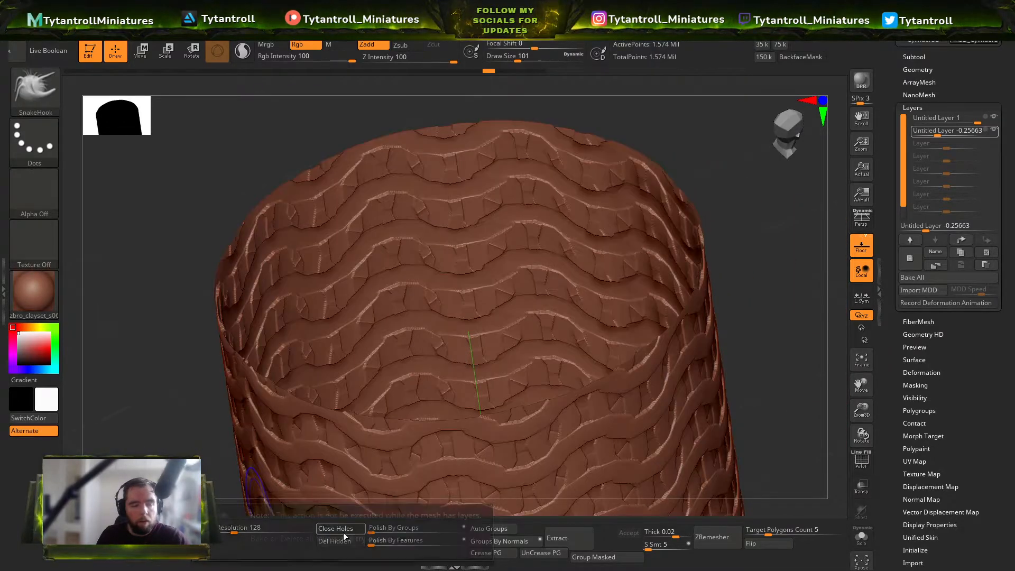
# Step: Examine the combined chainmail layers on the outside and inside of the whole cylinder
pyautogui.keyDown('ctrl'); pyautogui.moveTo(629, 299); pyautogui.dragTo(692, 415, button='right'); pyautogui.keyUp('ctrl')
pyautogui.keyDown('alt'); pyautogui.moveTo(692, 415); pyautogui.dragTo(803, 379, button='right'); pyautogui.keyUp('alt')
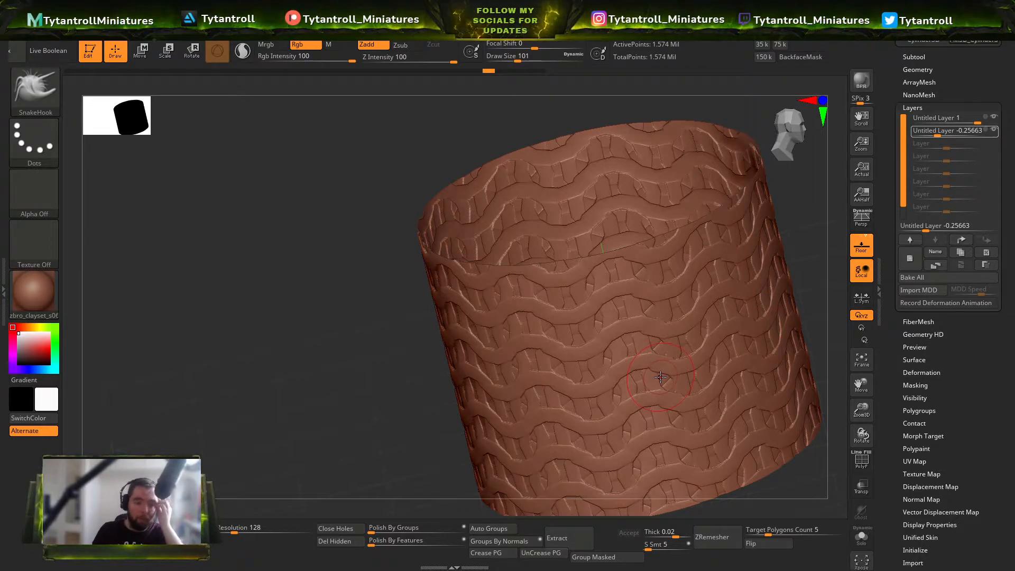
pyautogui.hotkey('shift', 'f')
pyautogui.hotkey('shift', 'f')
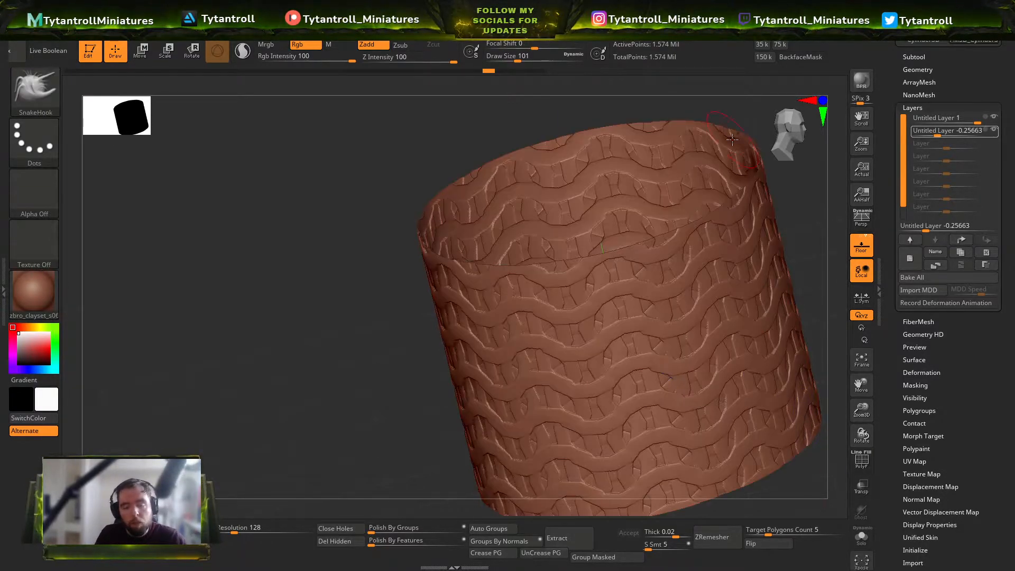
pyautogui.moveTo(692, 358); pyautogui.dragTo(600, 365, button='right')
pyautogui.keyDown('ctrl'); pyautogui.moveTo(600, 365); pyautogui.dragTo(591, 340, button='right'); pyautogui.keyUp('ctrl')
pyautogui.moveTo(342, 276)
pyautogui.mouseDown(button='right')
pyautogui.moveTo(460, 314)
pyautogui.moveTo(607, 328)
pyautogui.mouseUp(button='right')
pyautogui.keyDown('ctrl'); pyautogui.moveTo(607, 328); pyautogui.dragTo(674, 218, button='right'); pyautogui.keyUp('ctrl')
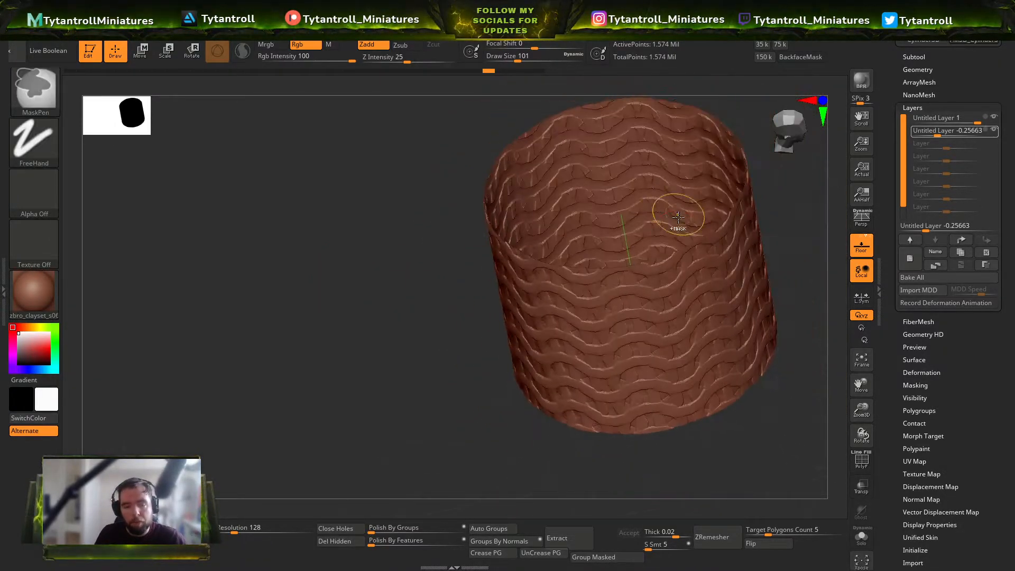
pyautogui.moveTo(682, 296); pyautogui.dragTo(592, 260, button='right')
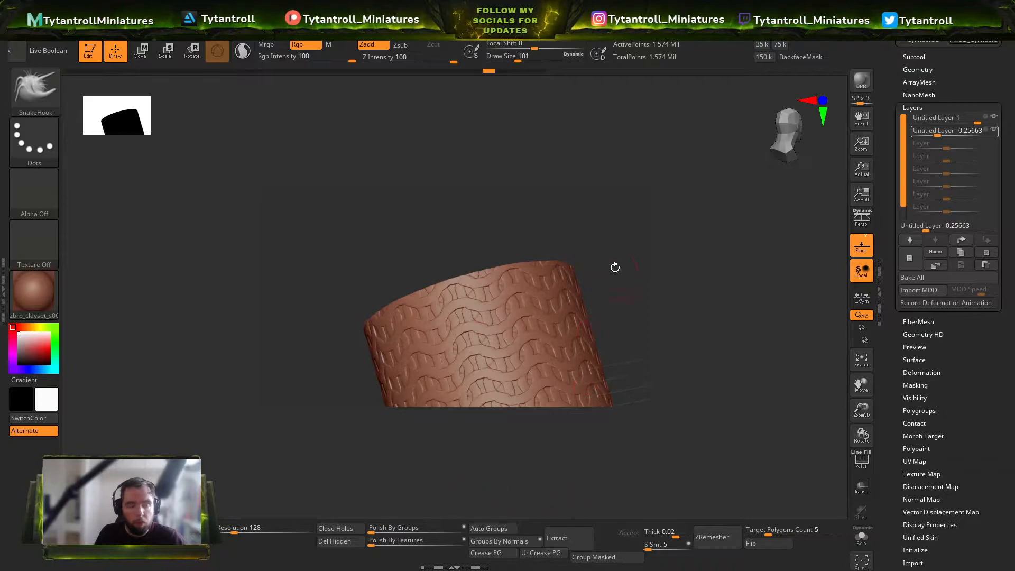
# Step: Step the test cylinder back to an early low-poly state in its undo history
pyautogui.click(274, 71)
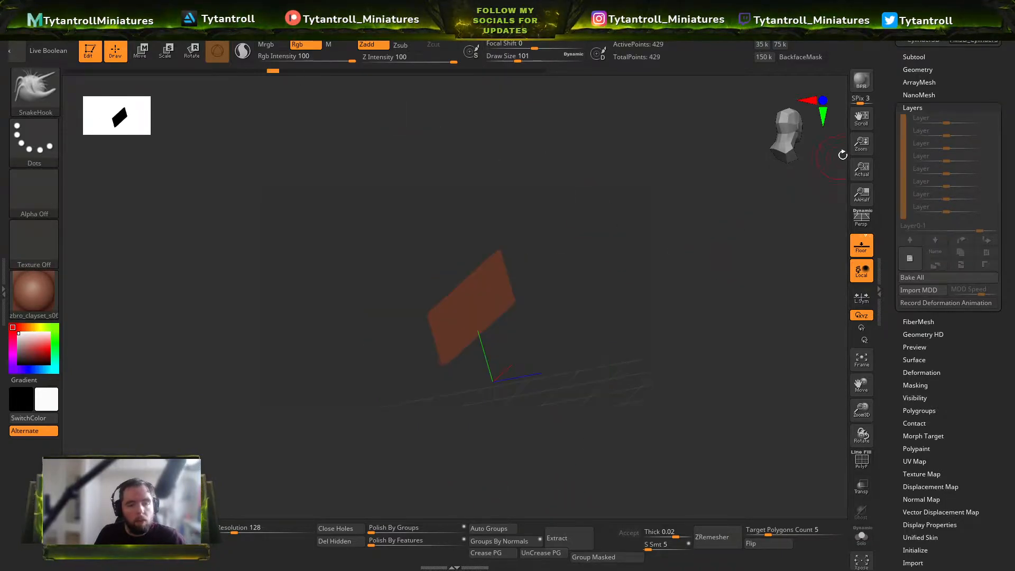
pyautogui.click(861, 168)
pyautogui.moveTo(750, 233); pyautogui.dragTo(671, 248, button='right')
pyautogui.hotkey('shift', 'f')
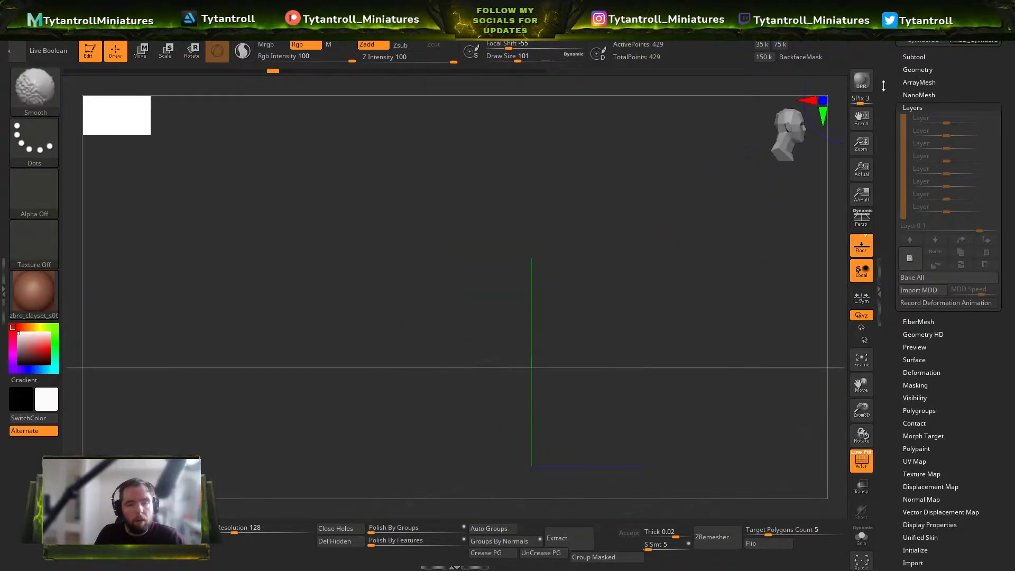
pyautogui.hotkey('shift', 'f')
# Step: Switch to the vampire character model with its Extract4 sleeves as the active subtool
pyautogui.click(912, 55)
pyautogui.click(969, 263)
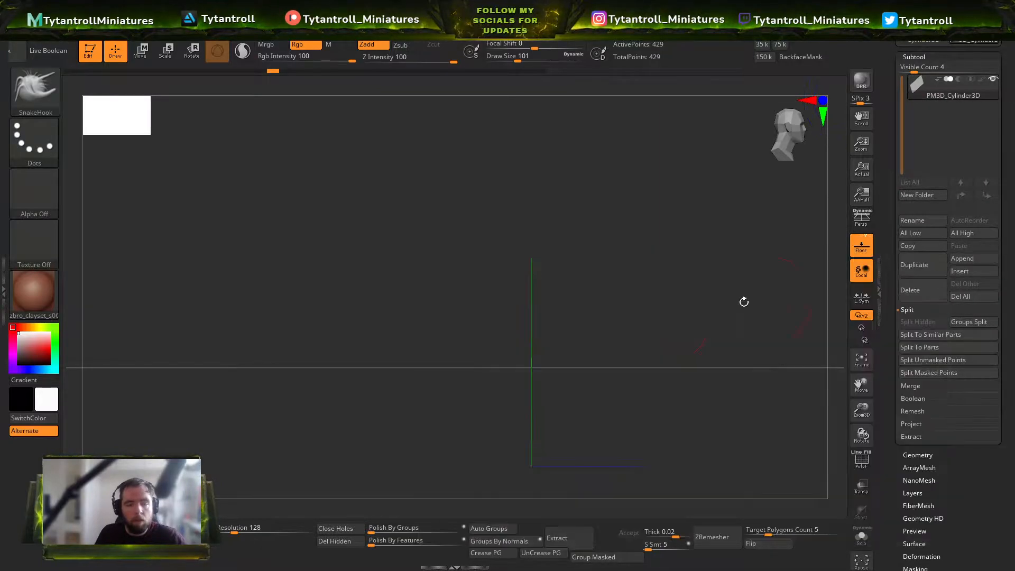
pyautogui.moveTo(1008, 188); pyautogui.dragTo(1008, 297)
pyautogui.click(923, 139)
pyautogui.click(974, 64)
pyautogui.press('f')
pyautogui.press('f')
pyautogui.keyDown('shift'); pyautogui.moveTo(706, 202); pyautogui.dragTo(478, 249, button='right'); pyautogui.keyUp('shift')
# Step: Examine the sleeves' polygroups by showing the wireframe and isolating one sleeve's outer surface
pyautogui.hotkey('shift', 'f')
pyautogui.hotkey('shift', 'f')
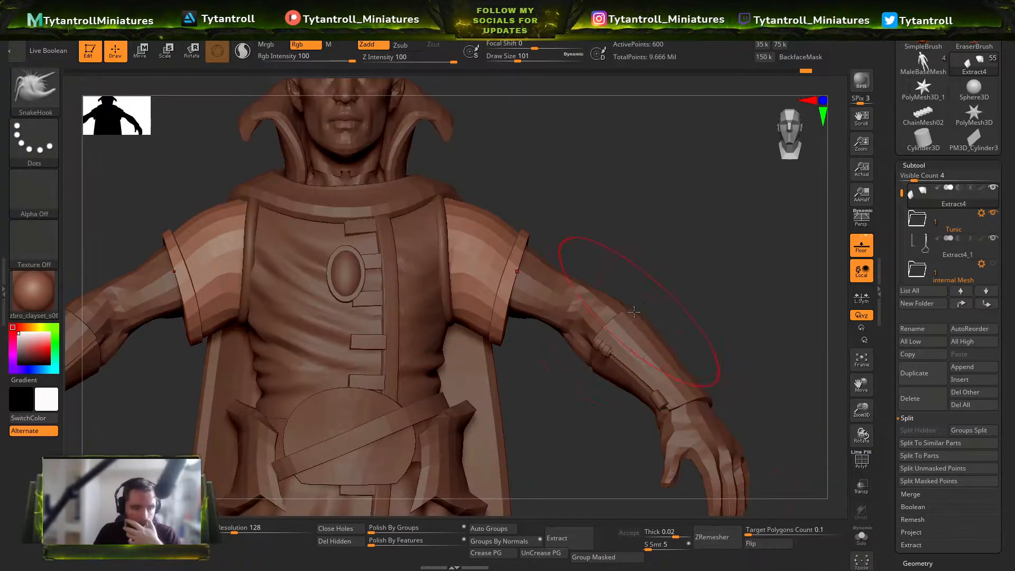
pyautogui.hotkey('shift', 'f')
pyautogui.hotkey('shift', 'f')
pyautogui.hotkey('shift', 'f')
pyautogui.moveTo(502, 259); pyautogui.dragTo(511, 288, button='right')
pyautogui.keyDown('ctrl'); pyautogui.keyDown('shift'); pyautogui.click(478, 243); pyautogui.keyUp('shift'); pyautogui.keyUp('ctrl')
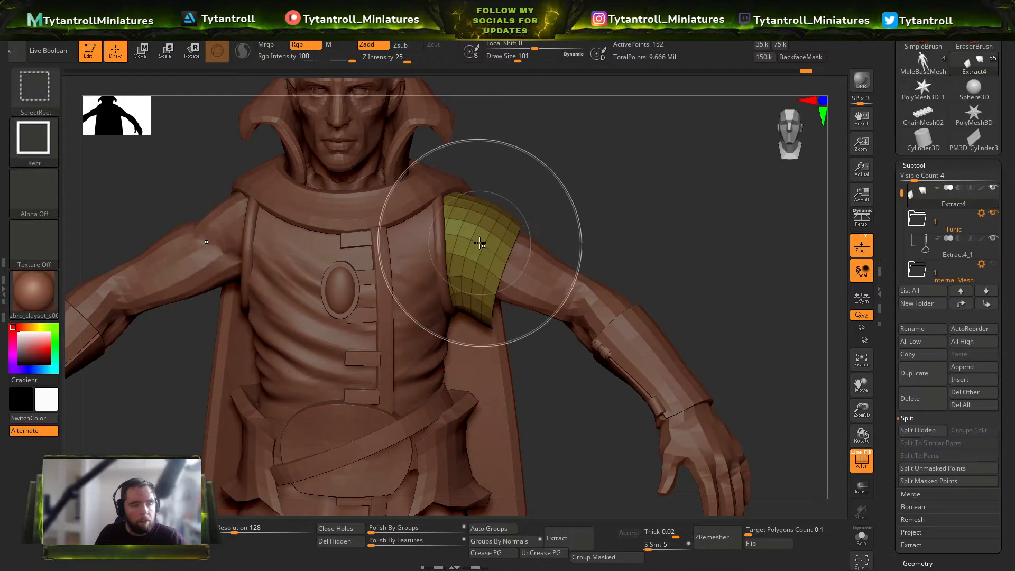
pyautogui.keyDown('ctrl'); pyautogui.keyDown('shift'); pyautogui.click(659, 192); pyautogui.keyUp('shift'); pyautogui.keyUp('ctrl')
pyautogui.hotkey('shift', 'f')
pyautogui.hotkey('shift', 'f')
# Step: Unwrap the sleeves' UVs by polygroups with UV Master and try to flatten the layout
pyautogui.moveTo(655, 17)
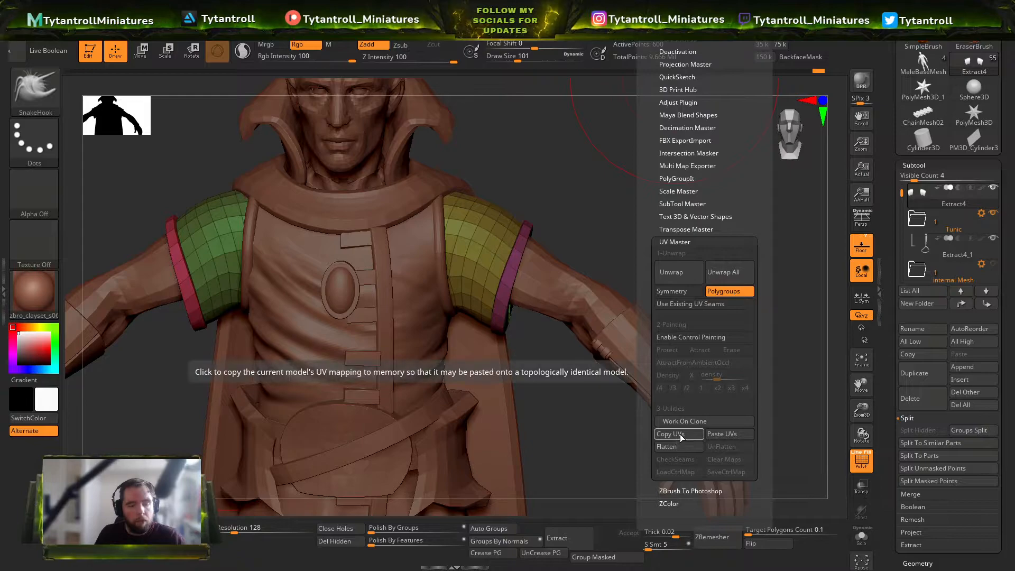
pyautogui.click(687, 276)
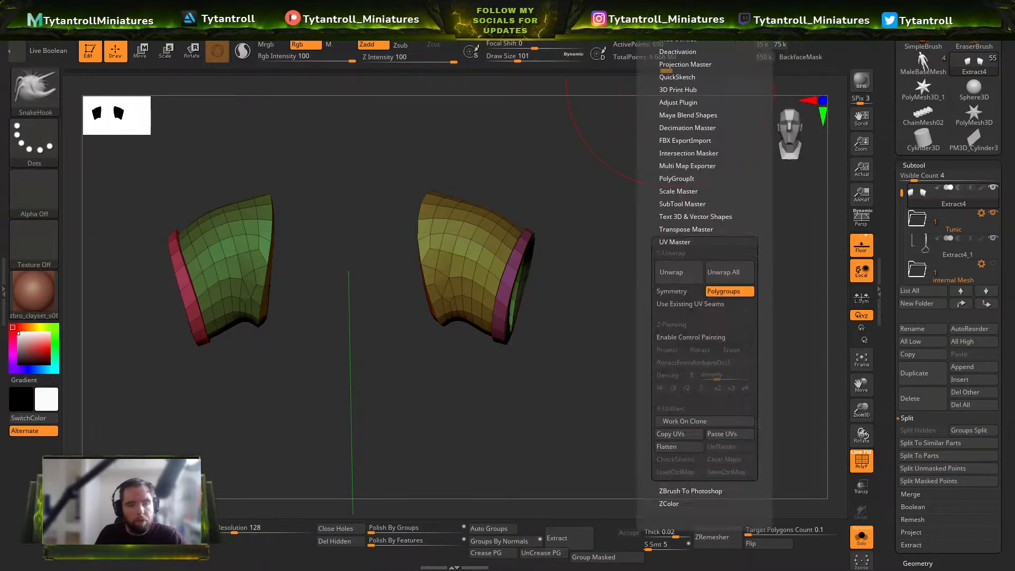
pyautogui.click(679, 447)
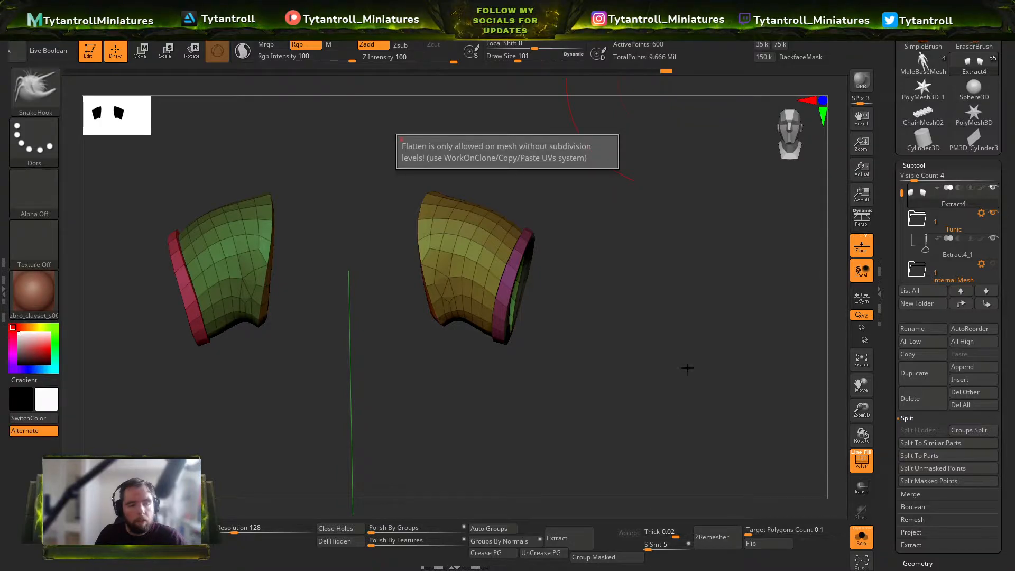
# Step: Delete the sleeves' higher subdivision levels and flatten their unwrapped UV layout with UV Master
pyautogui.click(913, 165)
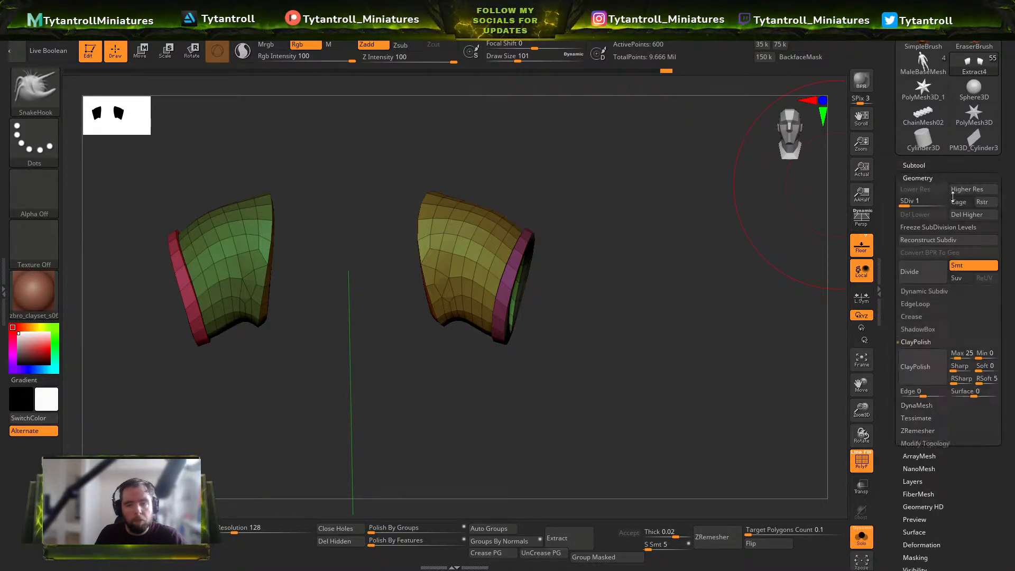
pyautogui.click(672, 25)
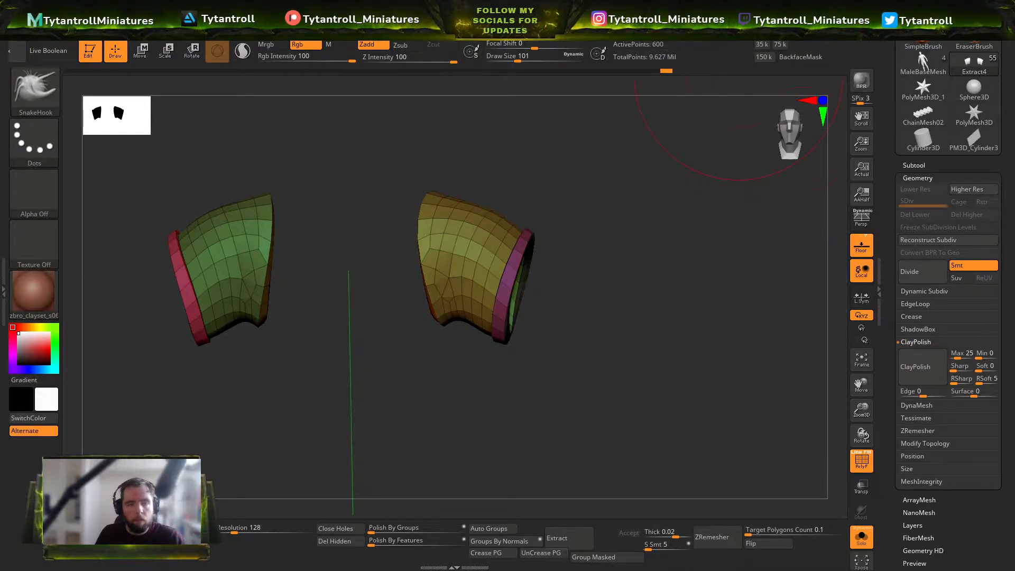
pyautogui.click(672, 25)
pyautogui.click(675, 447)
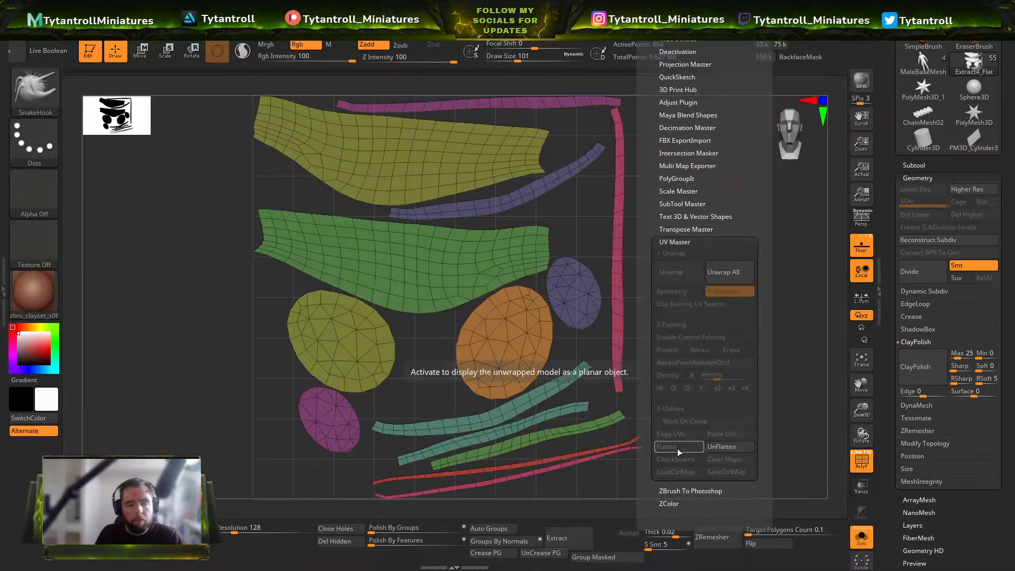
pyautogui.press('f')
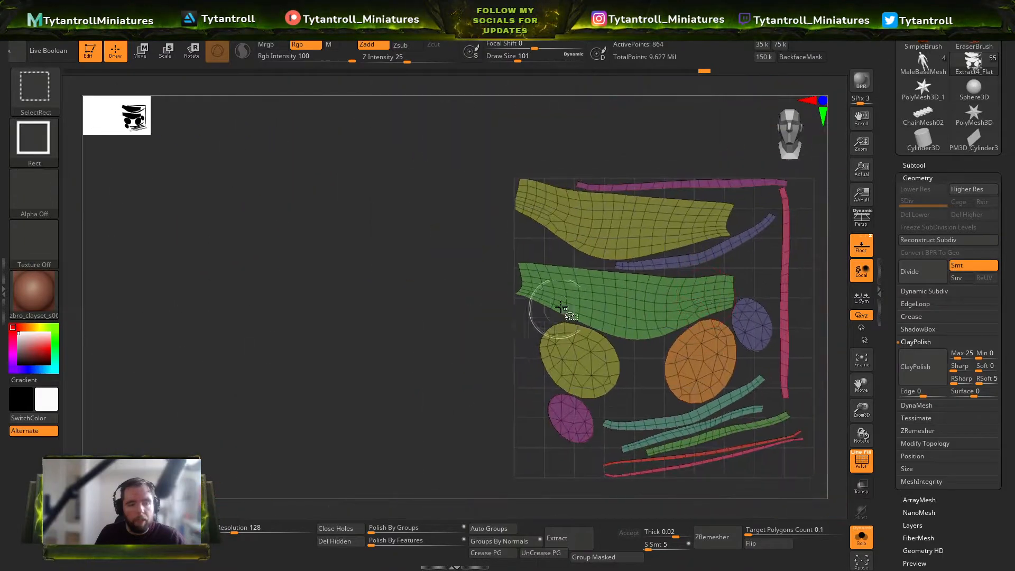
# Step: Isolate the long yellow sleeve UV island, then enlarge and move it to span the UV square's full width
pyautogui.keyDown('ctrl'); pyautogui.keyDown('shift'); pyautogui.click(557, 308); pyautogui.keyUp('shift'); pyautogui.keyUp('ctrl')
pyautogui.keyDown('ctrl'); pyautogui.keyDown('shift'); pyautogui.click(410, 233); pyautogui.keyUp('shift'); pyautogui.keyUp('ctrl')
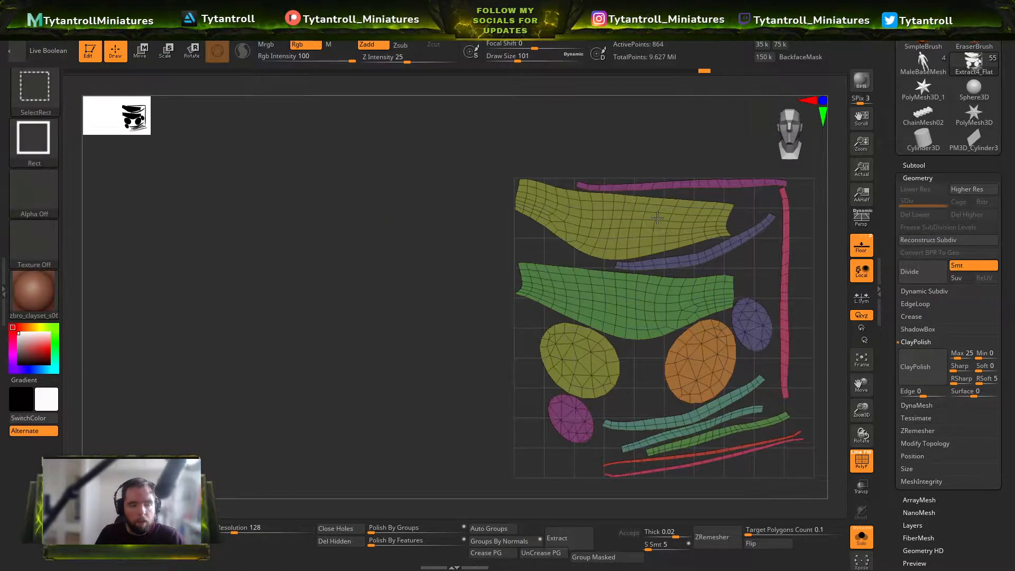
pyautogui.press('f')
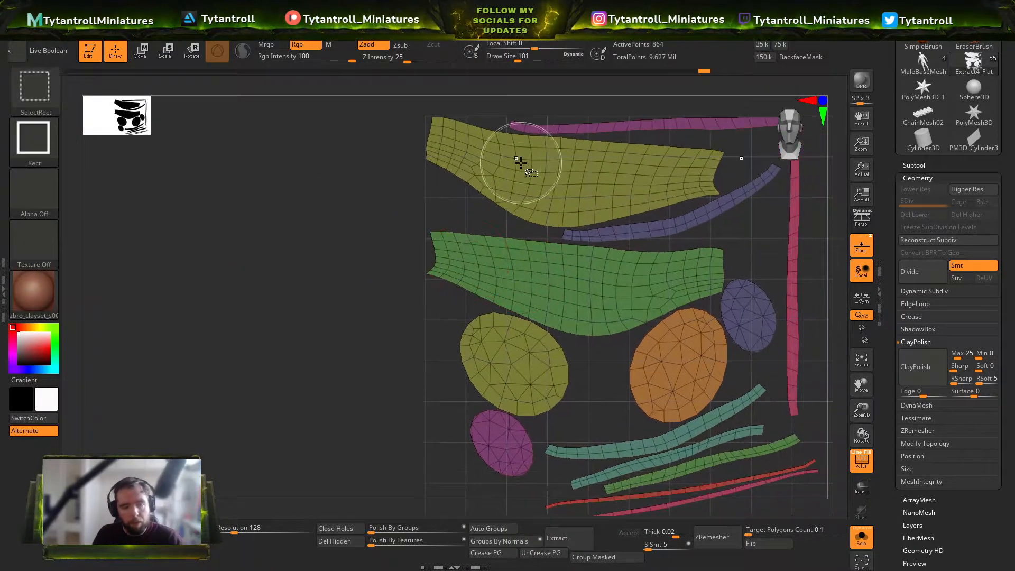
pyautogui.keyDown('ctrl'); pyautogui.keyDown('shift'); pyautogui.click(516, 159); pyautogui.keyUp('shift'); pyautogui.keyUp('ctrl')
pyautogui.press('w')
pyautogui.keyDown('alt'); pyautogui.moveTo(671, 278); pyautogui.dragTo(632, 151); pyautogui.keyUp('alt')
pyautogui.moveTo(632, 151); pyautogui.dragTo(711, 280)
pyautogui.hotkey('ctrl', 'z')
pyautogui.moveTo(622, 162); pyautogui.dragTo(691, 288)
pyautogui.hotkey('ctrl', 'z')
pyautogui.moveTo(653, 325); pyautogui.dragTo(695, 285)
pyautogui.press('q')
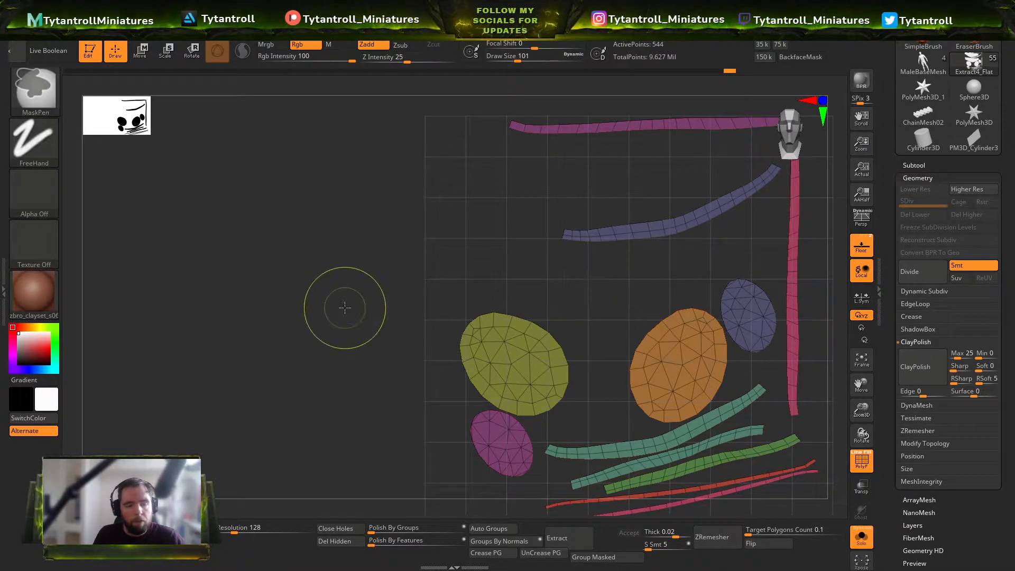
# Step: Clear the existing mask and mask everything except the long green sleeve UV island
pyautogui.keyDown('ctrl'); pyautogui.click(345, 307); pyautogui.keyUp('ctrl')
pyautogui.keyDown('ctrl'); pyautogui.keyDown('shift'); pyautogui.click(344, 306); pyautogui.keyUp('shift'); pyautogui.keyUp('ctrl')
pyautogui.keyDown('ctrl'); pyautogui.click(344, 307); pyautogui.keyUp('ctrl')
pyautogui.keyDown('ctrl'); pyautogui.moveTo(451, 188); pyautogui.dragTo(467, 207); pyautogui.keyUp('ctrl')
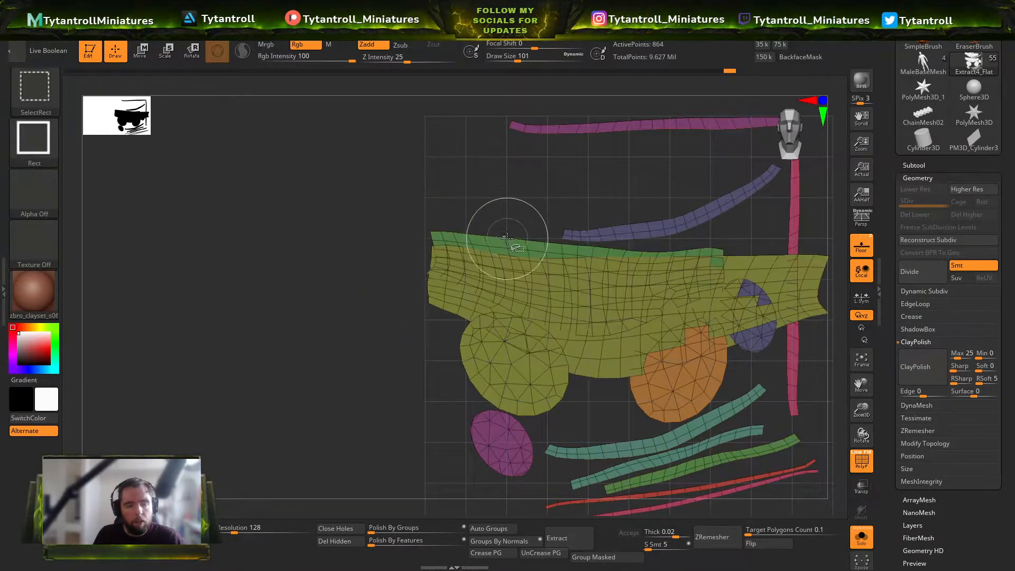
pyautogui.keyDown('ctrl'); pyautogui.keyDown('shift'); pyautogui.click(503, 242); pyautogui.keyUp('shift'); pyautogui.keyUp('ctrl')
pyautogui.keyDown('ctrl'); pyautogui.click(556, 193); pyautogui.keyUp('ctrl')
pyautogui.keyDown('ctrl'); pyautogui.keyDown('shift'); pyautogui.click(555, 193); pyautogui.keyUp('shift'); pyautogui.keyUp('ctrl')
pyautogui.keyDown('ctrl'); pyautogui.click(555, 194); pyautogui.keyUp('ctrl')
pyautogui.keyDown('ctrl'); pyautogui.click(555, 194); pyautogui.keyUp('ctrl')
pyautogui.press('w')
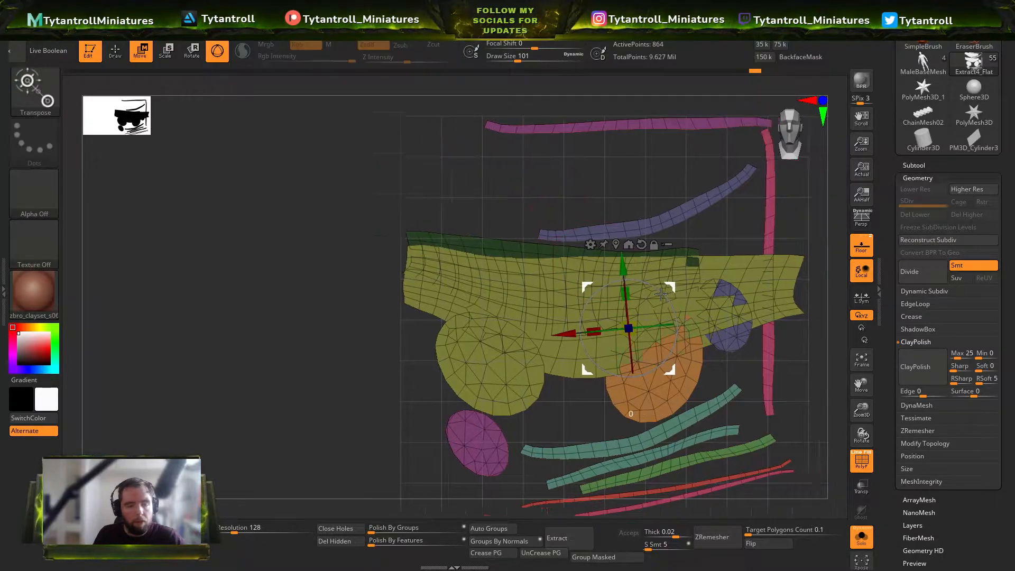
pyautogui.keyDown('ctrl'); pyautogui.click(530, 277); pyautogui.keyUp('ctrl')
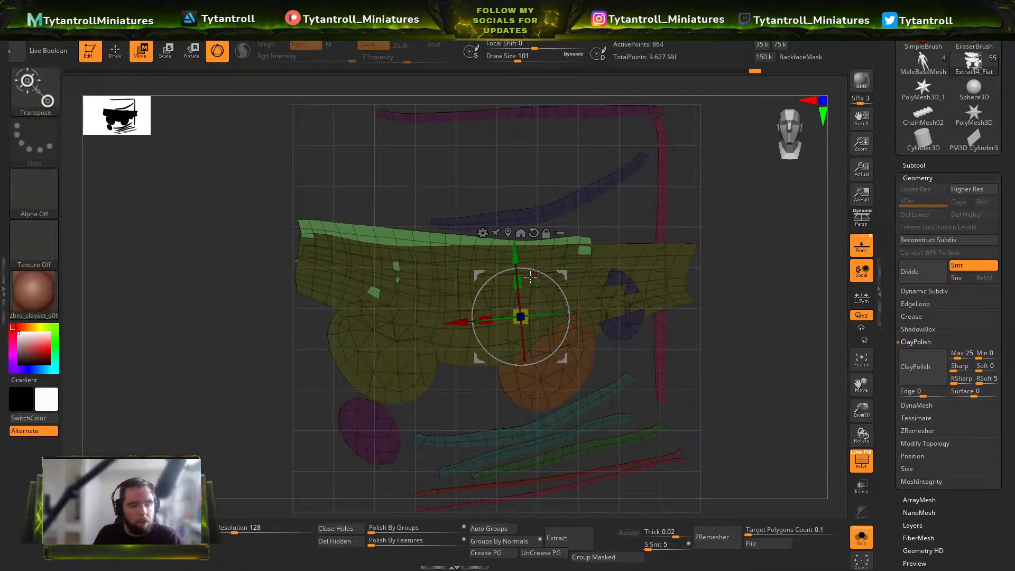
# Step: Enlarge and move the green sleeve UV island to overlap the yellow one, then clear the mask
pyautogui.moveTo(530, 312)
pyautogui.mouseDown()
pyautogui.moveTo(545, 312)
pyautogui.moveTo(536, 302)
pyautogui.mouseUp()
pyautogui.hotkey('ctrl', 'z')
pyautogui.moveTo(564, 270); pyautogui.dragTo(614, 299)
pyautogui.moveTo(580, 334); pyautogui.dragTo(644, 314)
pyautogui.moveTo(603, 354); pyautogui.dragTo(604, 343)
pyautogui.keyDown('alt'); pyautogui.click(616, 270); pyautogui.keyUp('alt')
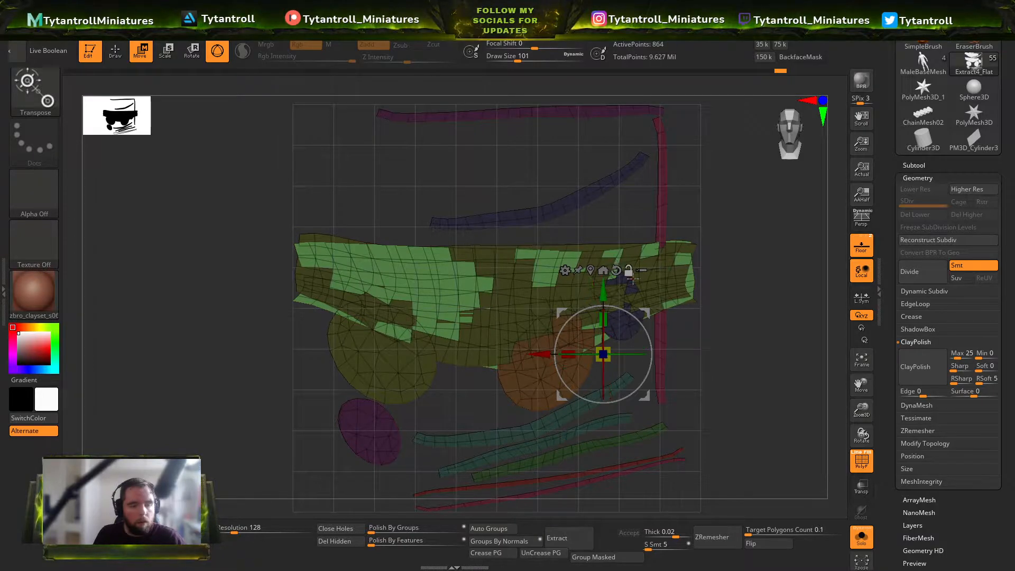
pyautogui.press('q')
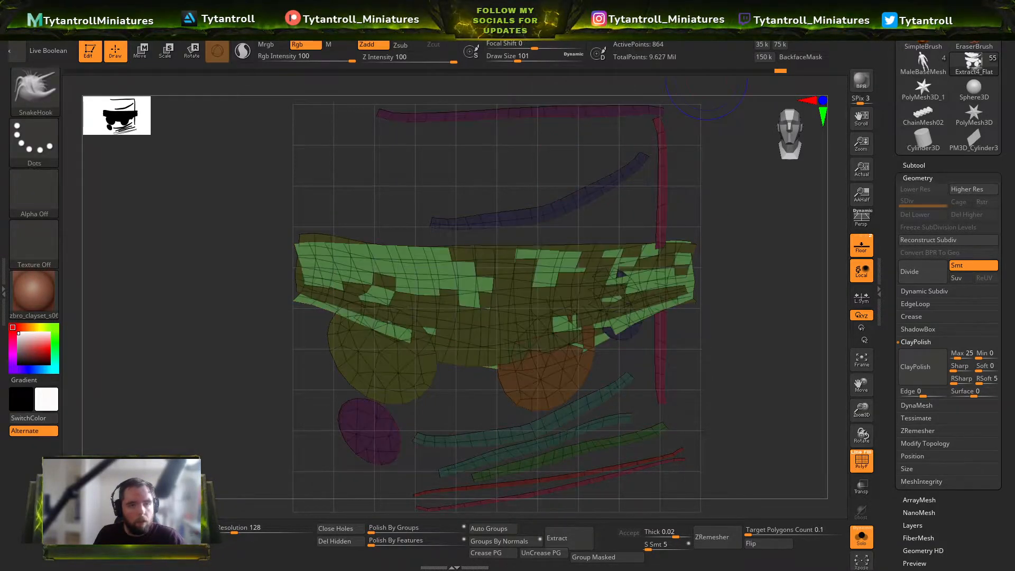
pyautogui.keyDown('ctrl'); pyautogui.moveTo(731, 388); pyautogui.dragTo(762, 325); pyautogui.keyUp('ctrl')
# Step: Unflatten the edited UVs back to the 3D sleeves and show the whole character again
pyautogui.moveTo(693, 14)
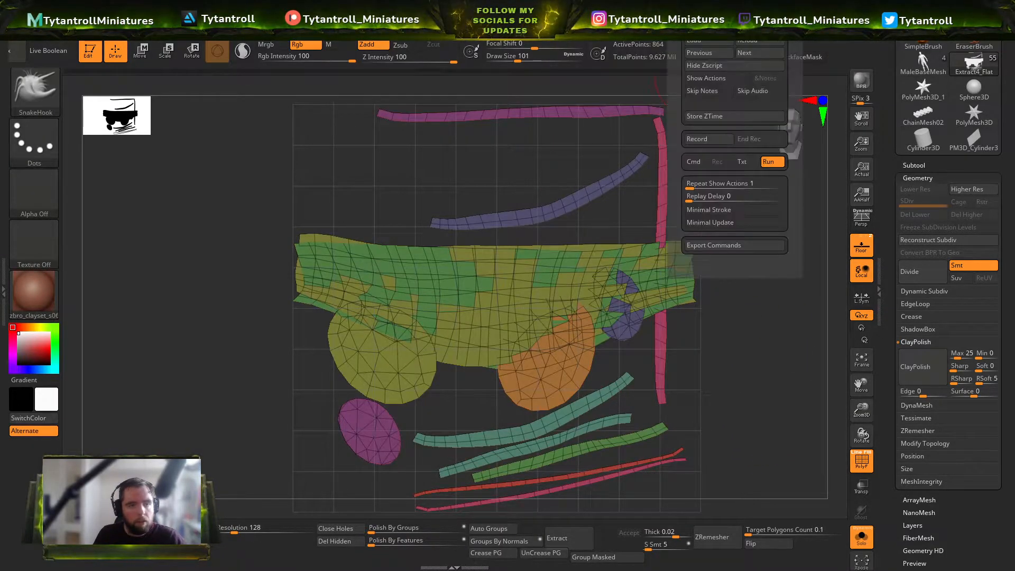
pyautogui.click(730, 449)
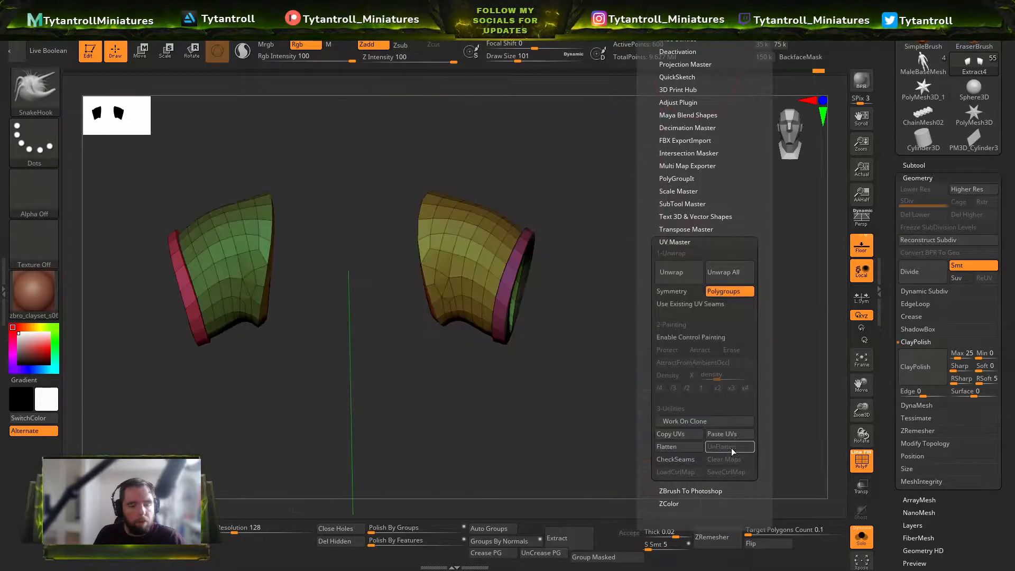
pyautogui.click(861, 535)
pyautogui.hotkey('shift', 'f')
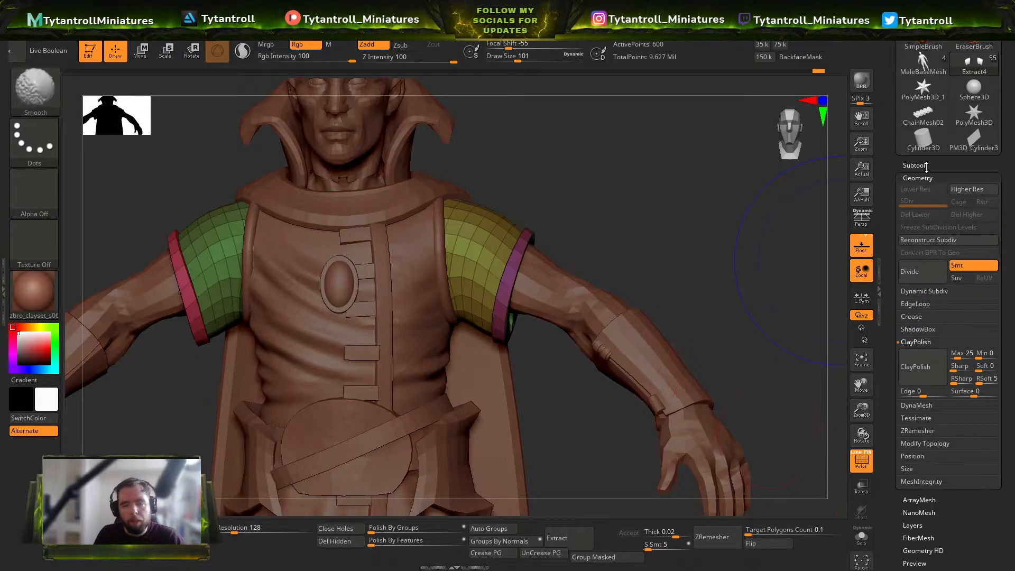
pyautogui.hotkey('shift', 'f')
# Step: Add surface noise to the sleeves using the chainmail tile alpha in UV mode
pyautogui.click(923, 179)
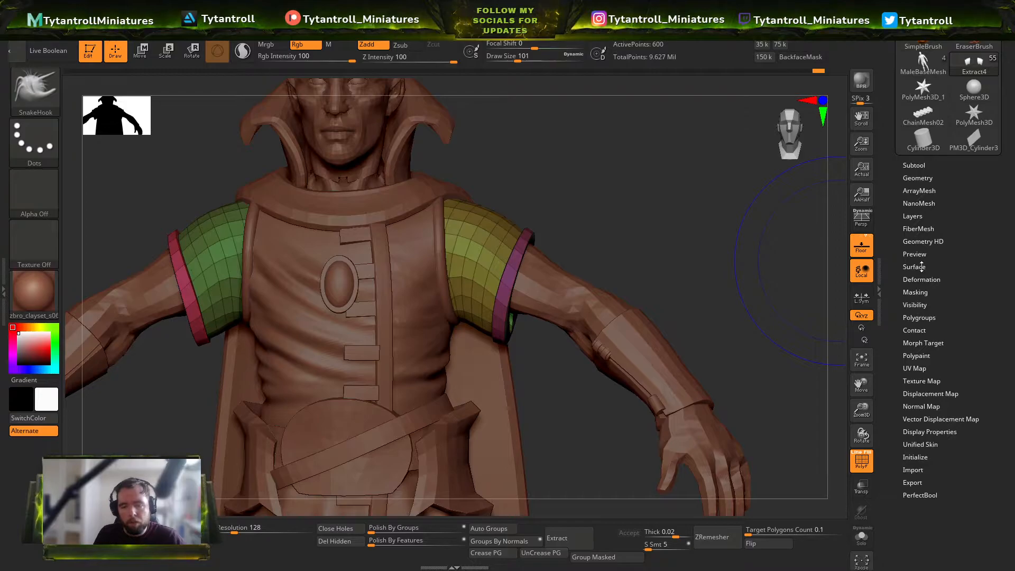
pyautogui.click(921, 266)
pyautogui.click(921, 279)
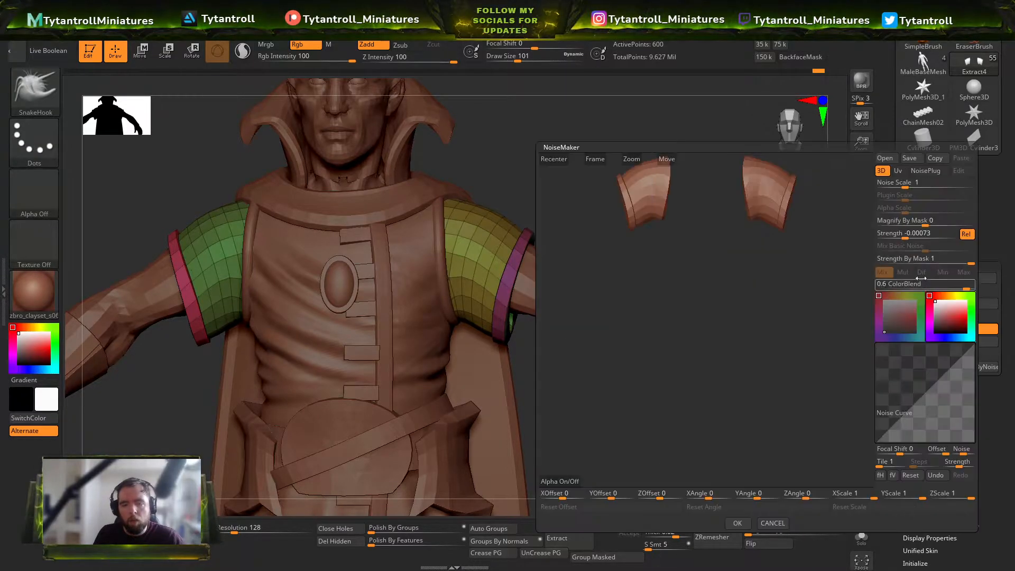
pyautogui.click(565, 484)
pyautogui.doubleClick(267, 87)
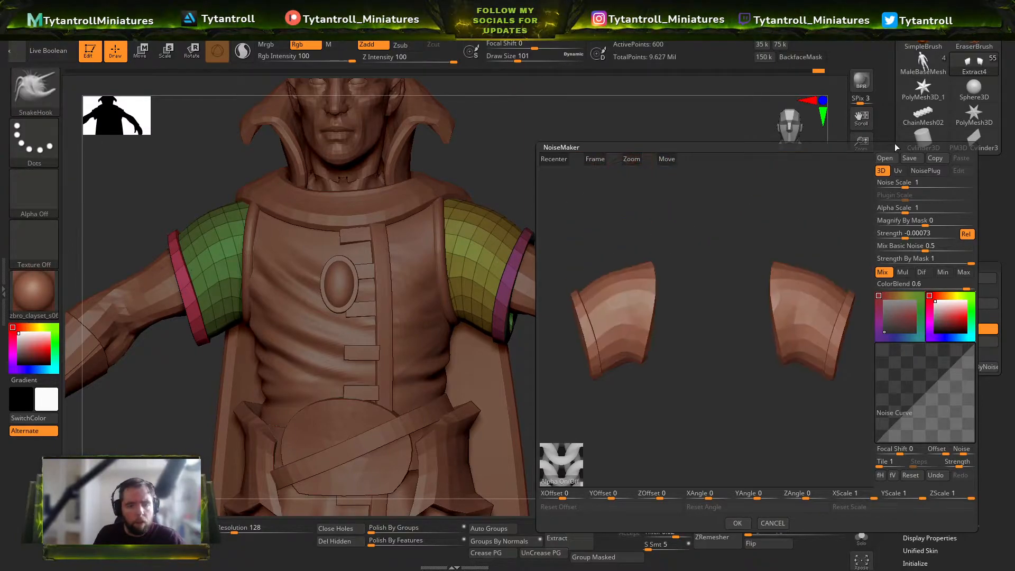
pyautogui.click(898, 170)
# Step: Set the sleeve noise to noise scale 0.66117, alpha scale 0.078, strength -0.0162 and basic noise mix 0
pyautogui.moveTo(912, 184); pyautogui.dragTo(915, 186)
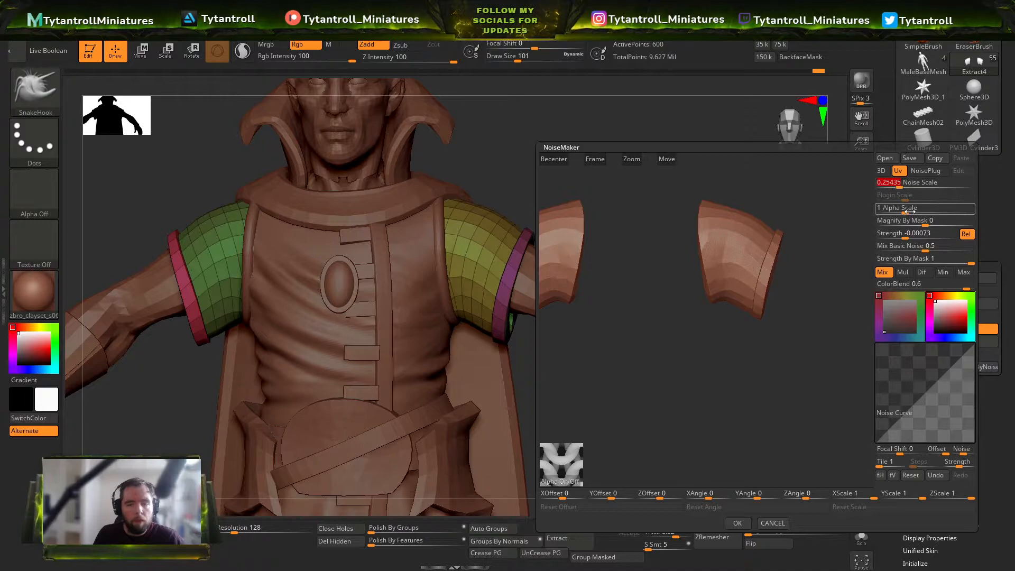
pyautogui.moveTo(907, 210); pyautogui.dragTo(899, 209)
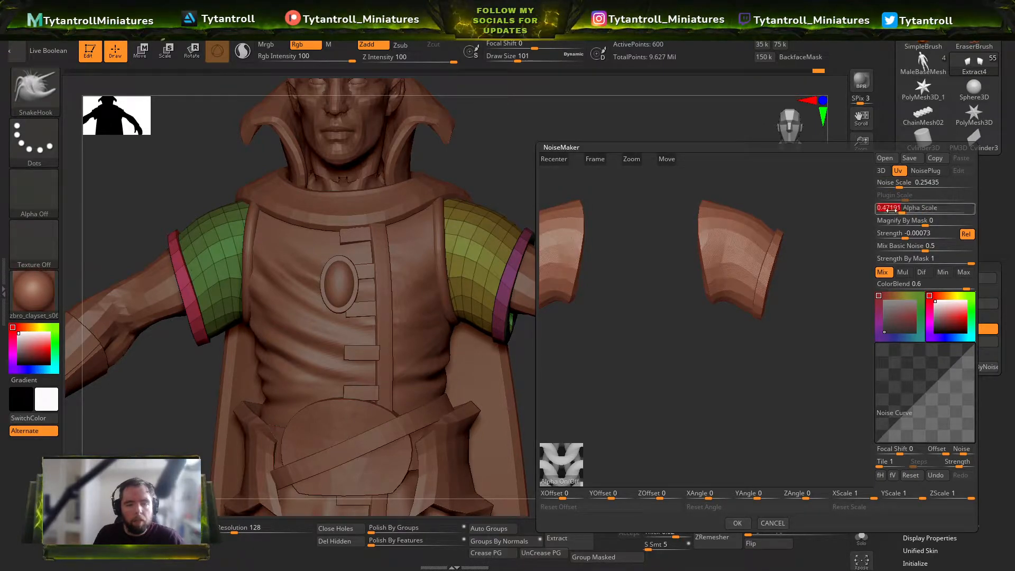
pyautogui.scroll(5, 735, 244)
pyautogui.moveTo(905, 208); pyautogui.dragTo(893, 185)
pyautogui.moveTo(905, 235); pyautogui.dragTo(895, 209)
pyautogui.click(878, 242)
pyautogui.moveTo(820, 301)
pyautogui.keyDown('ctrl'); pyautogui.mouseDown(button='right')
pyautogui.moveTo(818, 274)
pyautogui.moveTo(802, 255)
pyautogui.moveTo(862, 204)
pyautogui.mouseUp(button='right'); pyautogui.keyUp('ctrl')
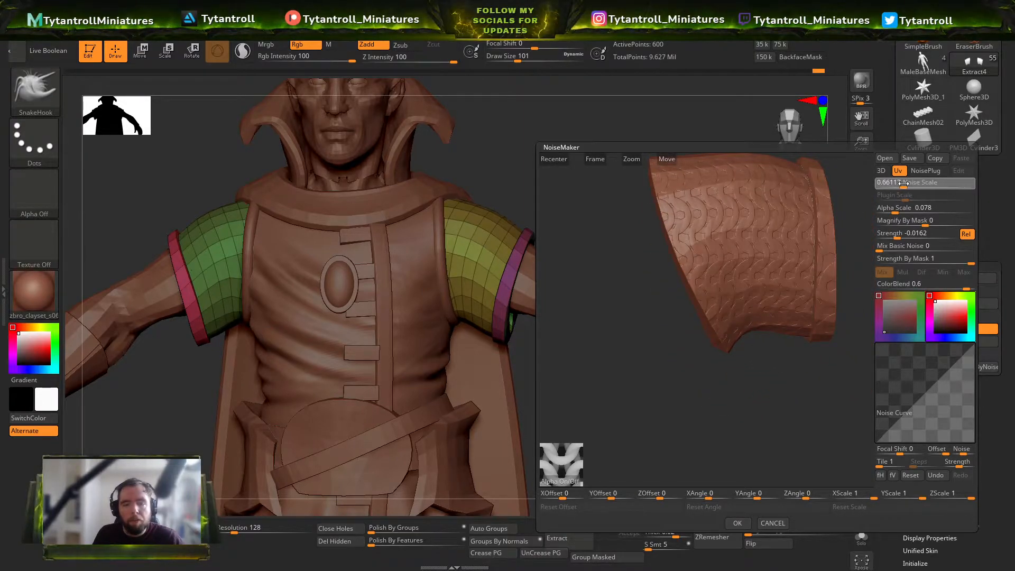
# Step: Set the alpha scale to 0.05524 and the strength to -0.22714, and accept the sleeve noise
pyautogui.moveTo(910, 207); pyautogui.dragTo(894, 204)
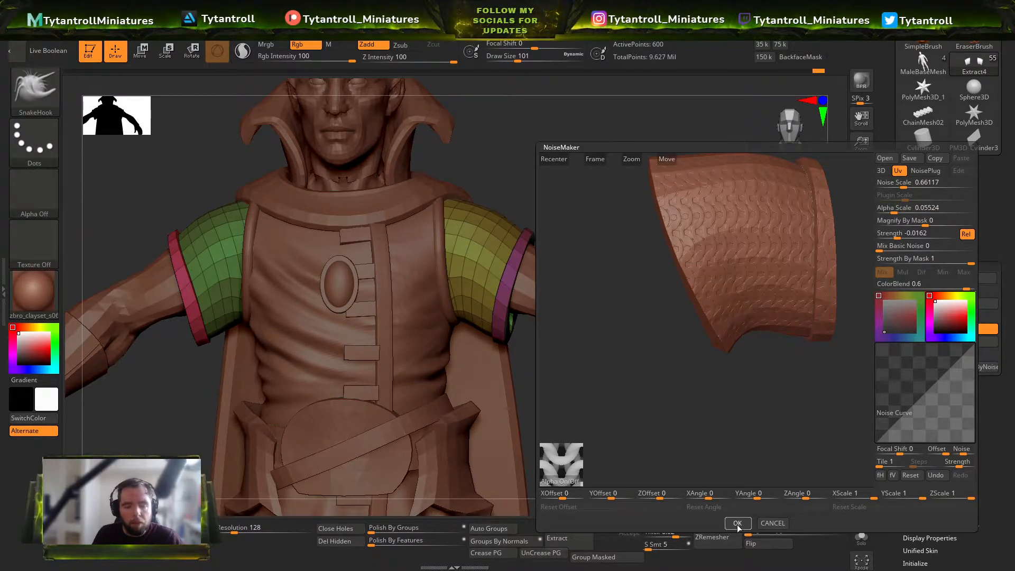
pyautogui.moveTo(897, 234); pyautogui.dragTo(888, 237)
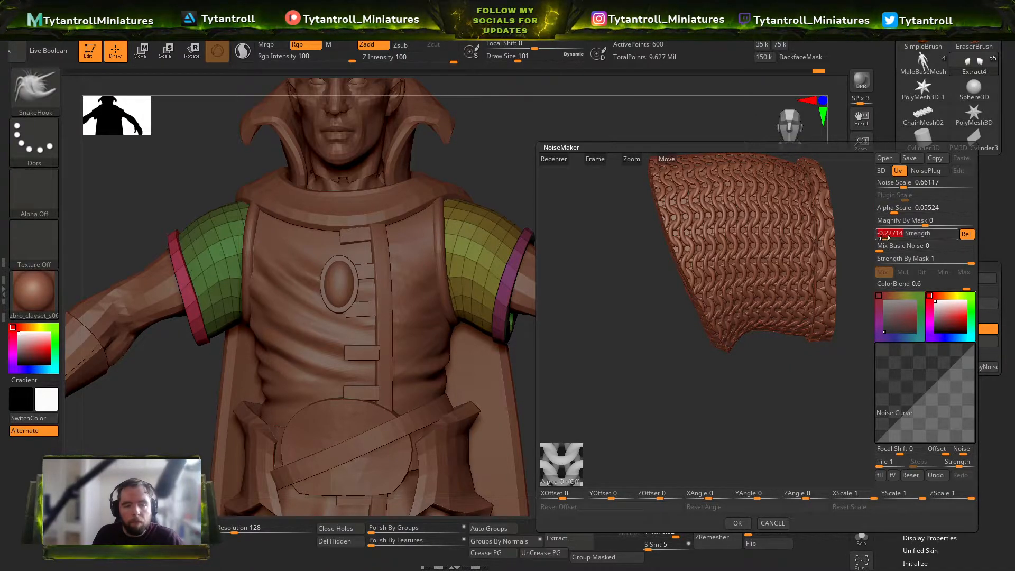
pyautogui.click(738, 524)
# Step: Examine the chainmail noise on the character with the wireframe off and only the sleeves' outer polygroups shown
pyautogui.keyDown('ctrl'); pyautogui.moveTo(600, 281); pyautogui.dragTo(684, 161, button='right'); pyautogui.keyUp('ctrl')
pyautogui.hotkey('shift', 'f')
pyautogui.keyDown('ctrl'); pyautogui.keyDown('shift'); pyautogui.click(650, 272); pyautogui.keyUp('shift'); pyautogui.keyUp('ctrl')
pyautogui.keyDown('ctrl'); pyautogui.keyDown('shift'); pyautogui.moveTo(731, 223); pyautogui.dragTo(773, 300); pyautogui.keyUp('shift'); pyautogui.keyUp('ctrl')
pyautogui.keyDown('ctrl'); pyautogui.keyDown('shift'); pyautogui.click(498, 227); pyautogui.keyUp('shift'); pyautogui.keyUp('ctrl')
pyautogui.keyDown('shift'); pyautogui.moveTo(774, 301); pyautogui.dragTo(803, 265, button='right'); pyautogui.keyUp('shift')
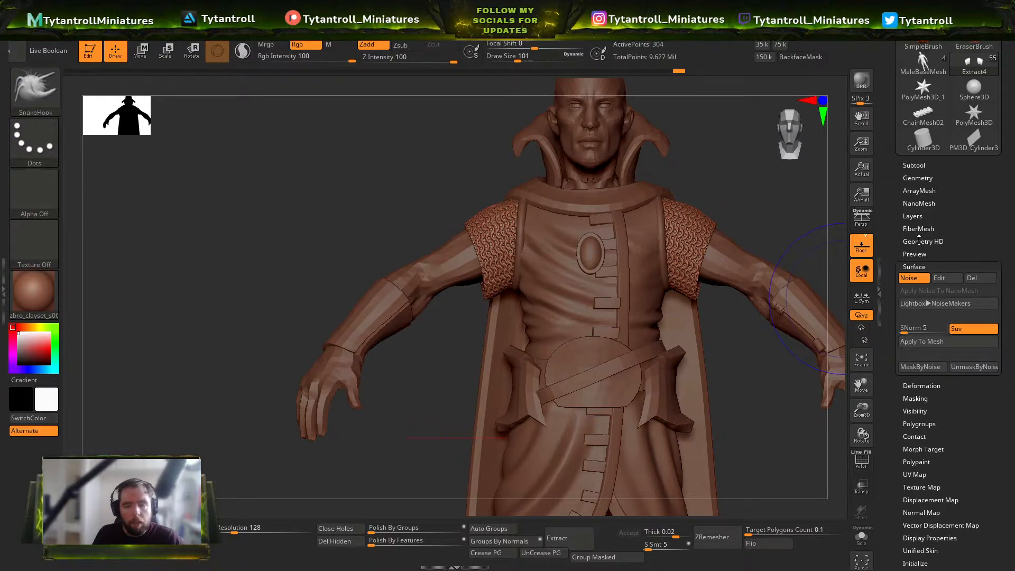
# Step: Try to apply the surface noise to the visible sleeve mesh
pyautogui.click(930, 345)
pyautogui.moveTo(812, 232); pyautogui.dragTo(738, 219)
pyautogui.hotkey('ctrl', 'z')
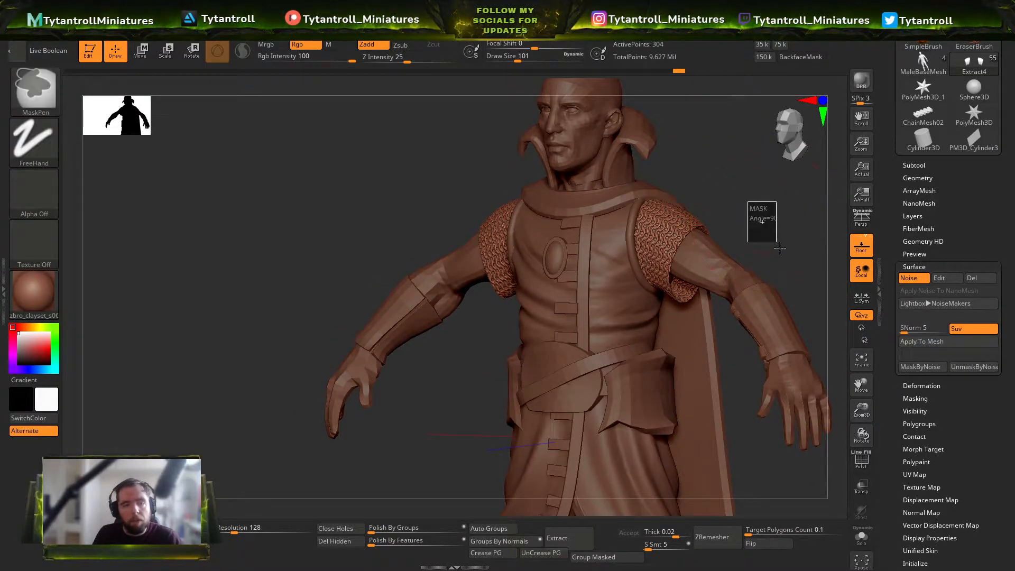
# Step: Restore the sleeves' hidden polygroups and isolate the sleeves from the rest of the character
pyautogui.click(923, 167)
pyautogui.hotkey('ctrl', 'z')
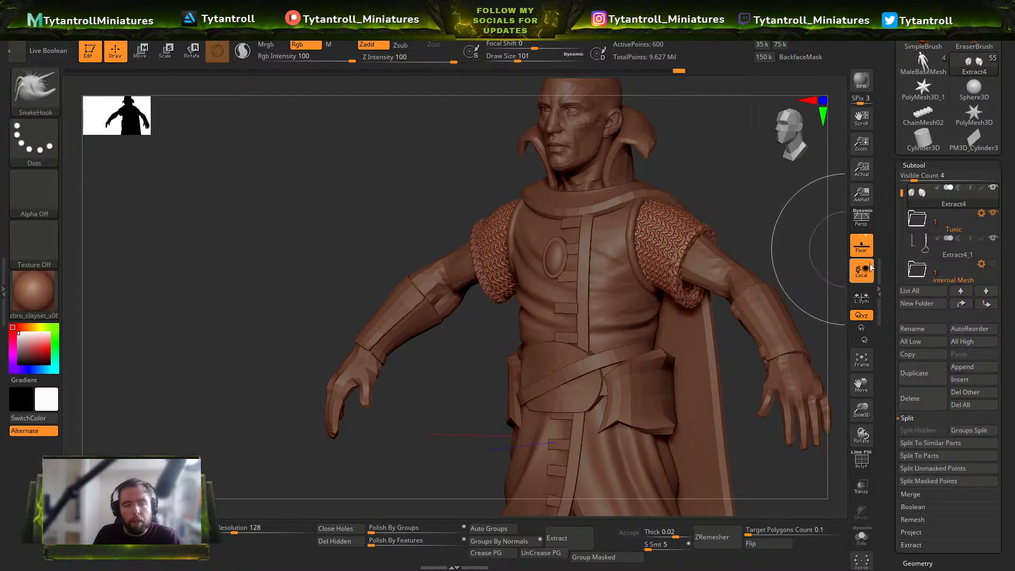
pyautogui.click(930, 165)
pyautogui.click(861, 545)
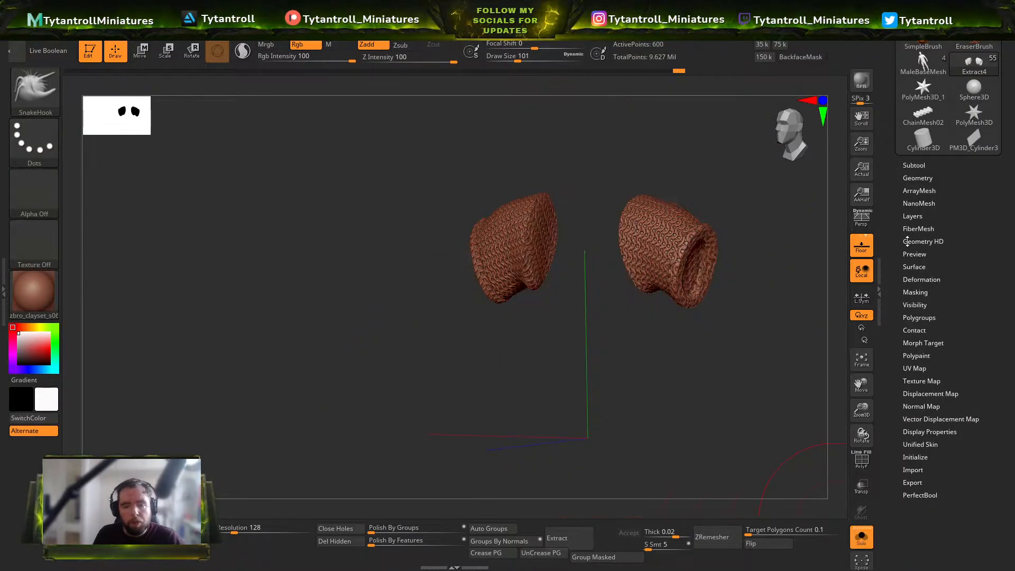
# Step: Crease the sleeves' polygroup borders and divide the isolated sleeves up to subdivision level 7
pyautogui.hotkey('shift', 'f')
pyautogui.moveTo(661, 389); pyautogui.dragTo(591, 344)
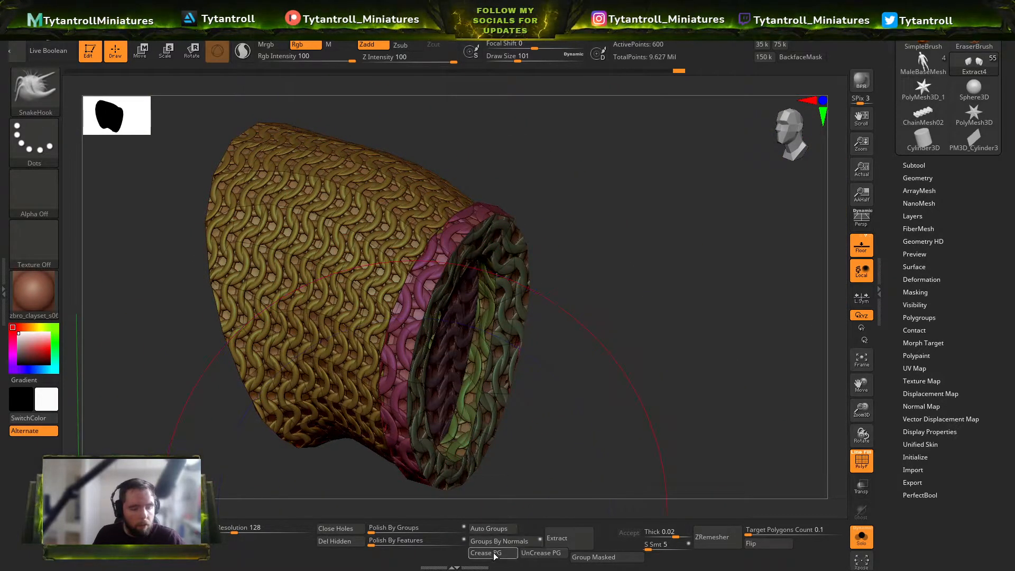
pyautogui.click(534, 559)
pyautogui.moveTo(557, 482); pyautogui.dragTo(622, 443)
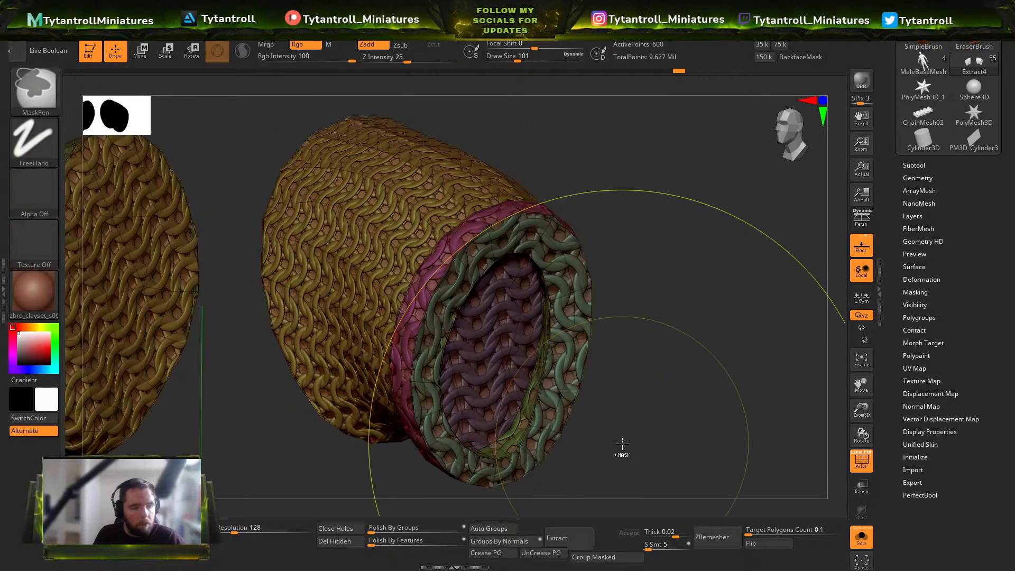
pyautogui.hotkey('ctrl', 'd')
pyautogui.hotkey('ctrl', 'd')
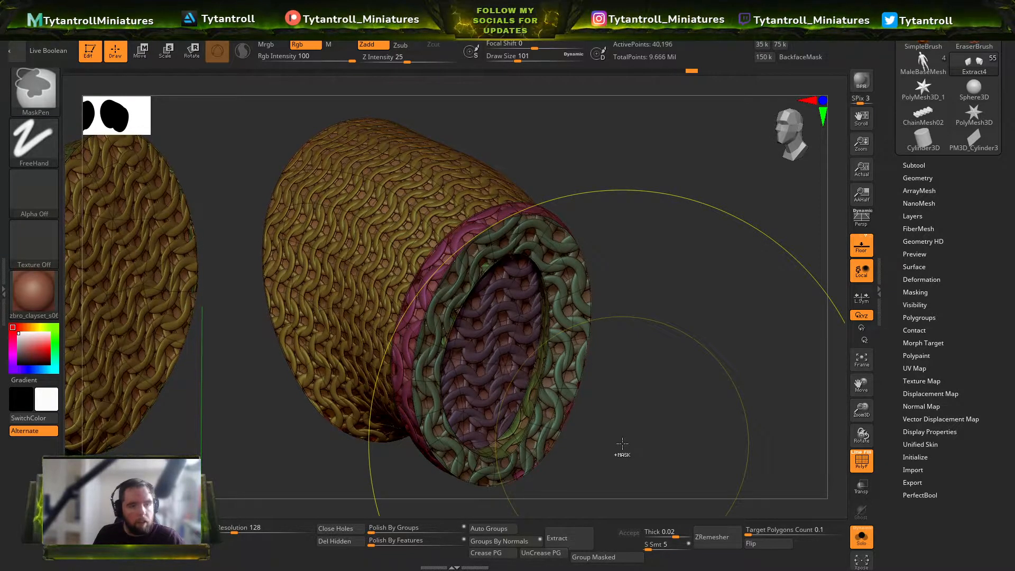
pyautogui.moveTo(664, 390); pyautogui.dragTo(548, 253)
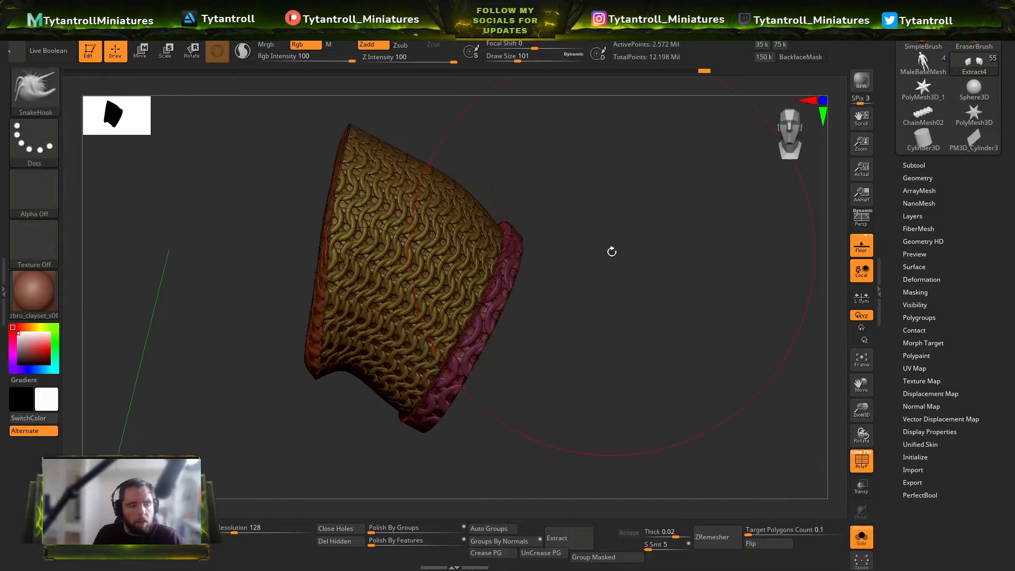
pyautogui.click(917, 178)
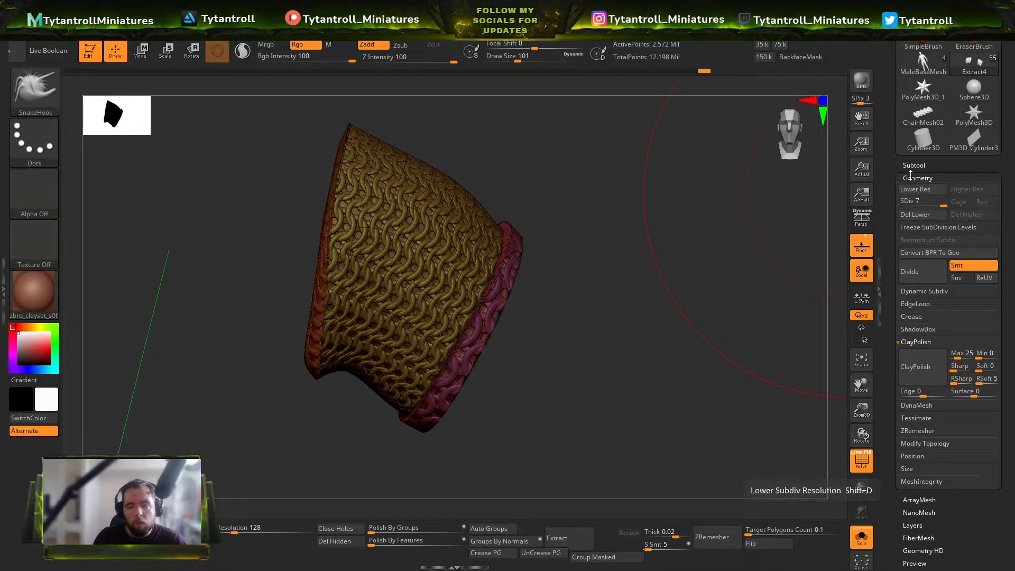
# Step: Hide the sleeves' cuffs, caps and inner faces, leaving only the outer polygroup of each sleeve shown
pyautogui.moveTo(613, 277); pyautogui.dragTo(568, 280)
pyautogui.keyDown('ctrl'); pyautogui.keyDown('shift'); pyautogui.click(451, 245); pyautogui.keyUp('shift'); pyautogui.keyUp('ctrl')
pyautogui.keyDown('alt'); pyautogui.moveTo(573, 344); pyautogui.dragTo(877, 339); pyautogui.keyUp('alt')
pyautogui.keyDown('ctrl'); pyautogui.keyDown('shift'); pyautogui.moveTo(578, 291); pyautogui.dragTo(621, 308); pyautogui.keyUp('shift'); pyautogui.keyUp('ctrl')
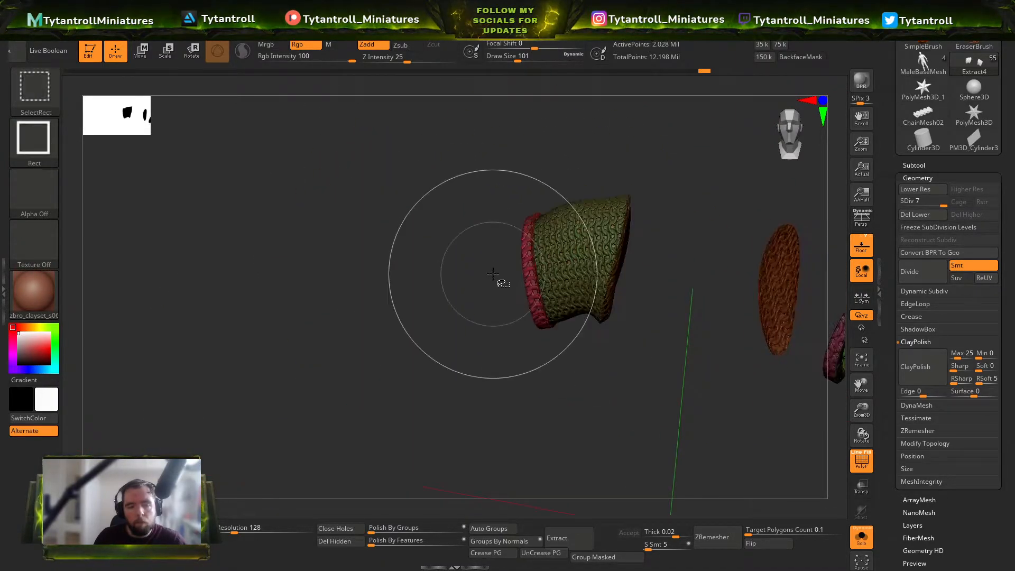
pyautogui.keyDown('ctrl'); pyautogui.keyDown('shift'); pyautogui.click(592, 258); pyautogui.keyUp('shift'); pyautogui.keyUp('ctrl')
pyautogui.keyDown('alt'); pyautogui.moveTo(688, 296); pyautogui.dragTo(609, 311); pyautogui.keyUp('alt')
pyautogui.keyDown('ctrl'); pyautogui.keyDown('shift'); pyautogui.moveTo(595, 327); pyautogui.dragTo(606, 335); pyautogui.keyUp('shift'); pyautogui.keyUp('ctrl')
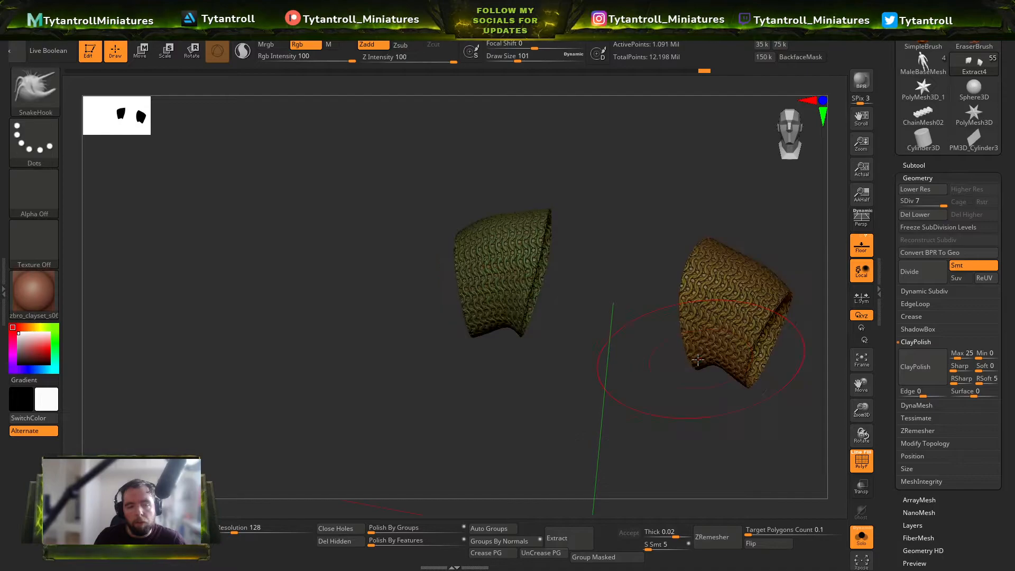
# Step: Apply the chainmail surface noise to the visible outer sleeve faces, and restore the rest of the sleeves and character
pyautogui.scroll(-3, 935, 496)
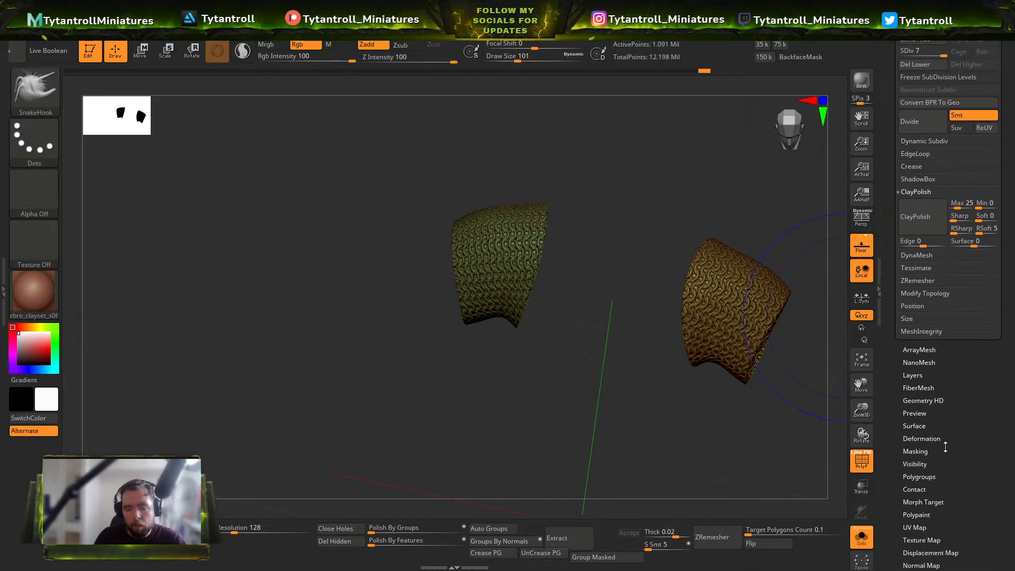
pyautogui.click(915, 424)
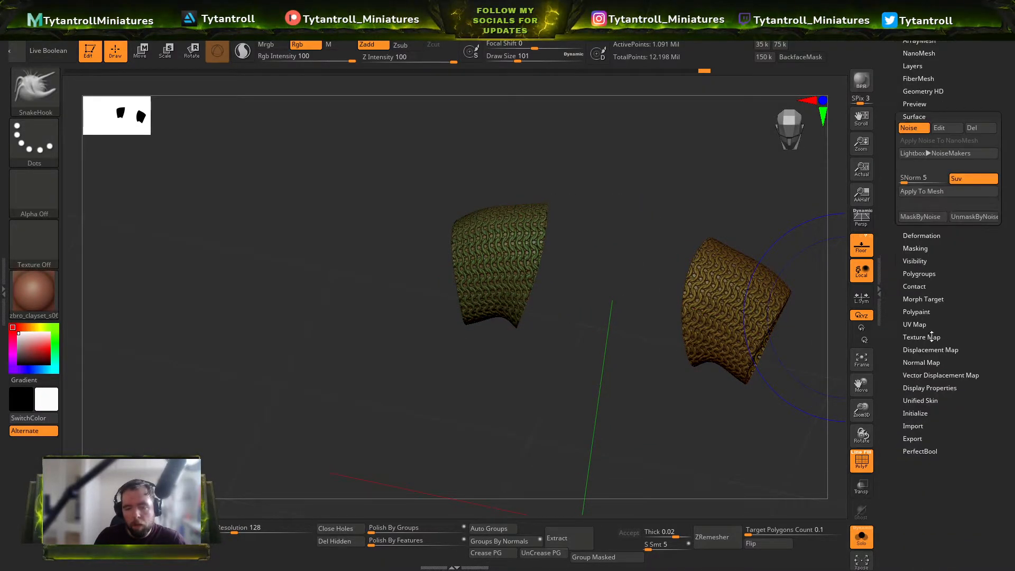
pyautogui.click(930, 192)
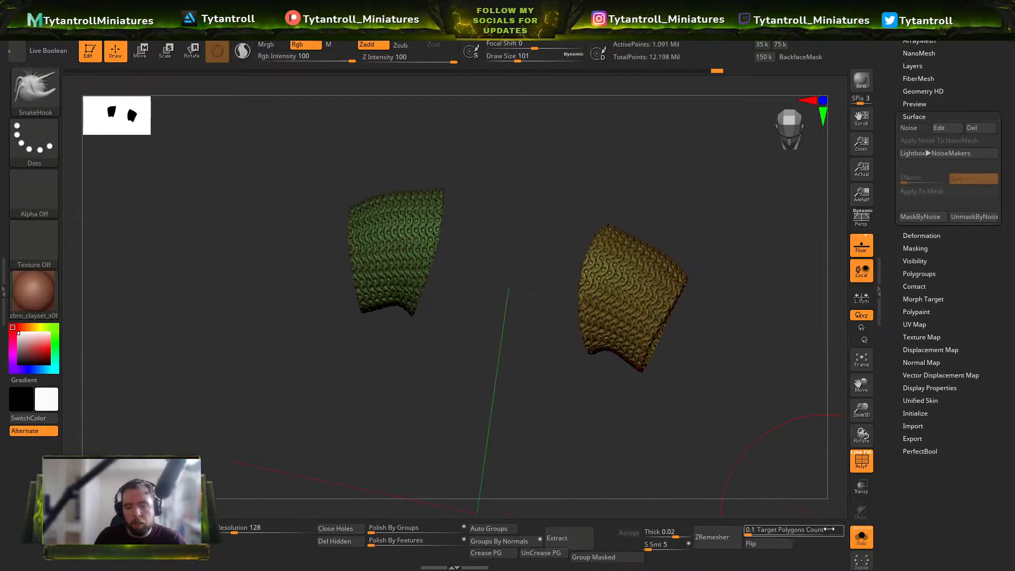
pyautogui.click(861, 537)
pyautogui.moveTo(787, 412); pyautogui.dragTo(804, 353, button='right')
pyautogui.keyDown('ctrl'); pyautogui.keyDown('shift'); pyautogui.click(769, 292); pyautogui.keyUp('shift'); pyautogui.keyUp('ctrl')
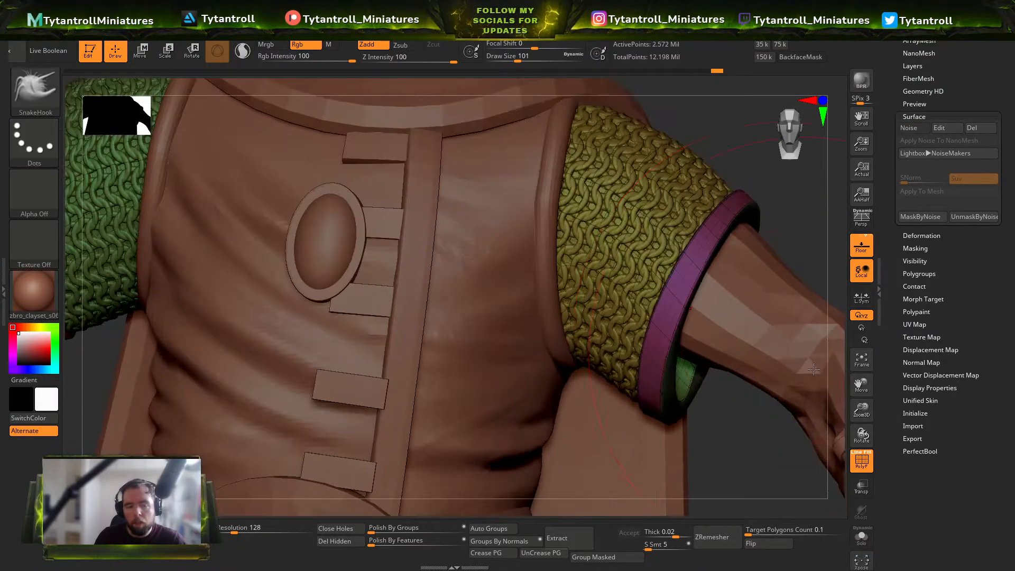
# Step: Examine the applied chainmail relief on the character's sleeves from several angles with the wireframe off
pyautogui.click(863, 461)
pyautogui.moveTo(793, 439); pyautogui.dragTo(690, 190, button='right')
pyautogui.moveTo(736, 231); pyautogui.dragTo(702, 194, button='right')
pyautogui.moveTo(783, 203); pyautogui.dragTo(588, 249, button='right')
pyautogui.press('b')
pyautogui.press('s')
pyautogui.press('h')
pyautogui.moveTo(515, 233); pyautogui.dragTo(557, 226, button='right')
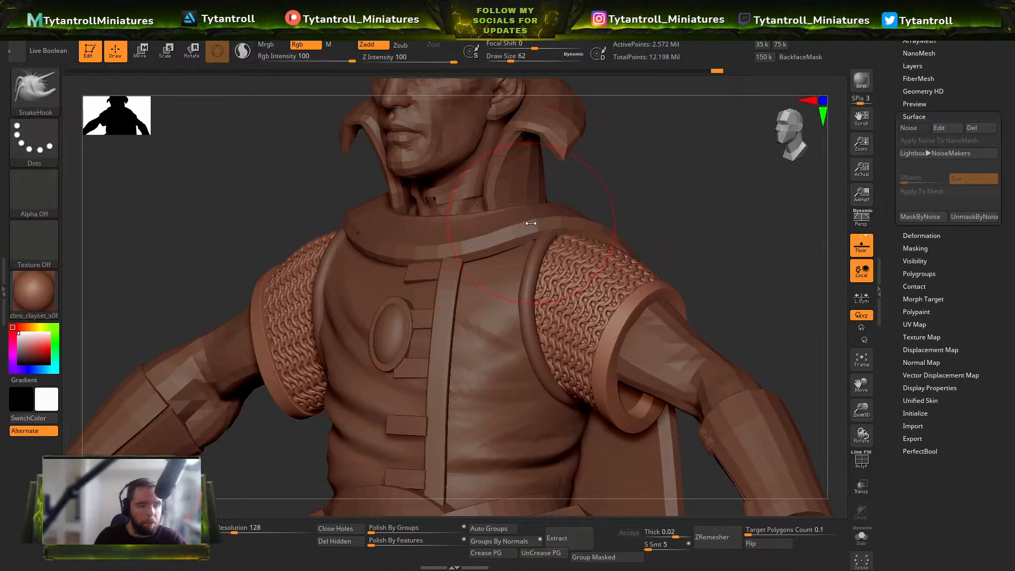
pyautogui.hotkey('shift', 'f')
pyautogui.hotkey('shift', 'f')
pyautogui.moveTo(632, 188)
pyautogui.keyDown('ctrl'); pyautogui.mouseDown(button='right')
pyautogui.moveTo(697, 253)
pyautogui.moveTo(701, 278)
pyautogui.mouseUp(button='right'); pyautogui.keyUp('ctrl')
# Step: Duplicate the chainmail sleeves subtool and isolate the sleeves from the rest of the character
pyautogui.moveTo(953, 57); pyautogui.dragTo(951, 109)
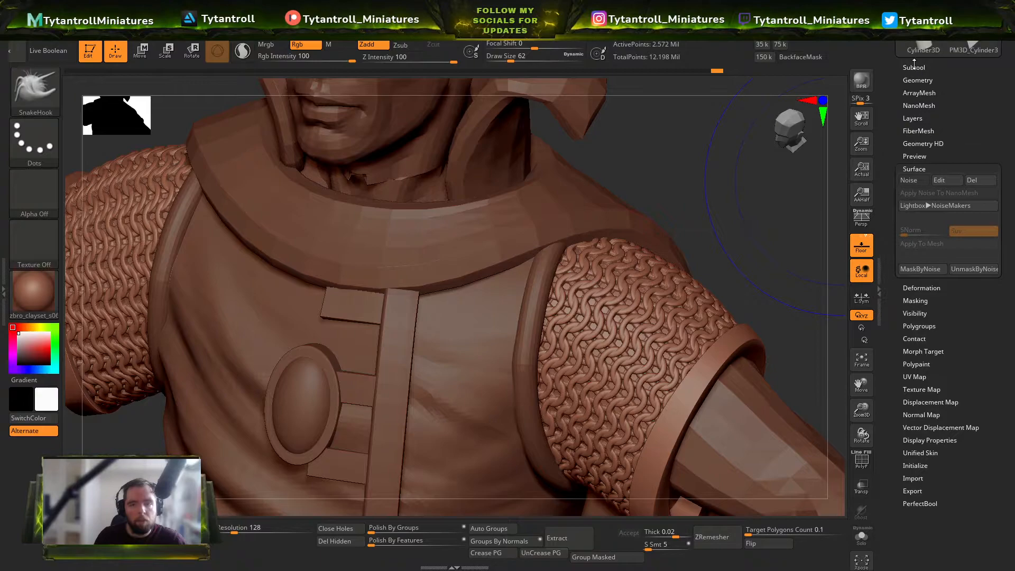
pyautogui.click(914, 68)
pyautogui.hotkey('ctrl', 'shift', 'd')
pyautogui.click(951, 123)
pyautogui.click(861, 537)
pyautogui.press('shift')
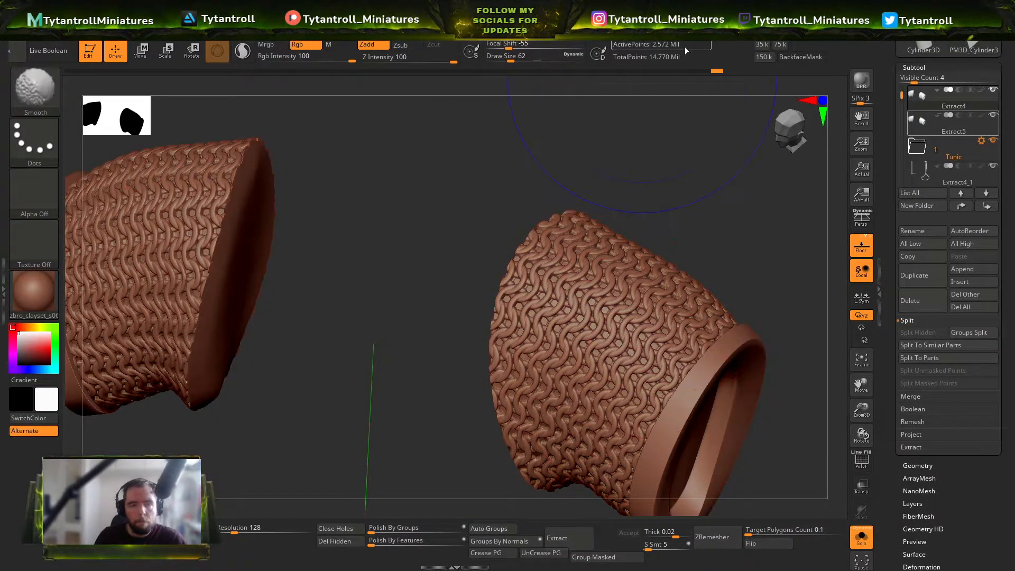
# Step: Roll the original sleeves back through their undo history to the undivided low-poly mesh
pyautogui.moveTo(701, 71)
pyautogui.mouseDown()
pyautogui.moveTo(374, 79)
pyautogui.moveTo(488, 71)
pyautogui.moveTo(588, 94)
pyautogui.moveTo(506, 100)
pyautogui.moveTo(515, 102)
pyautogui.mouseUp()
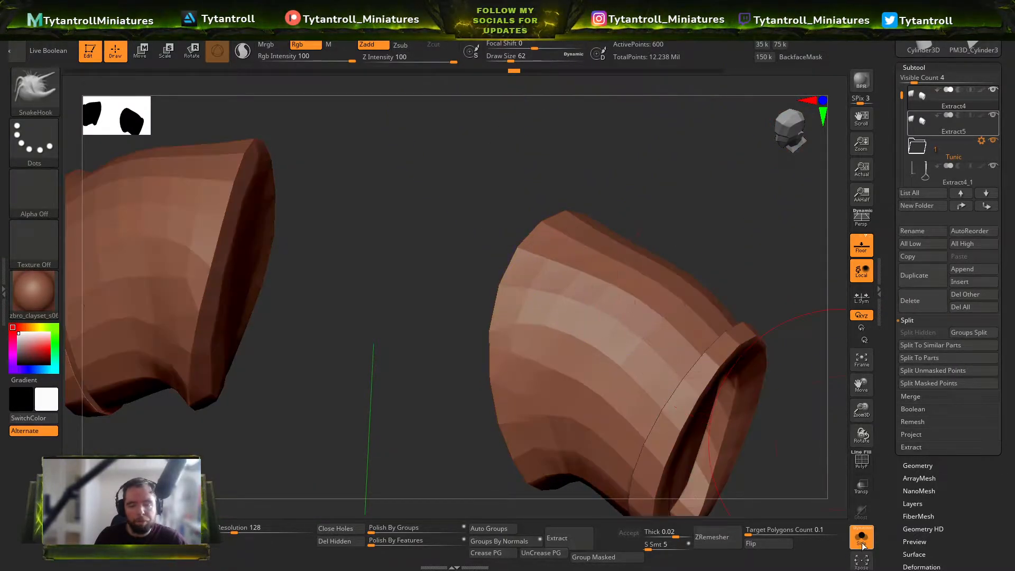
pyautogui.click(861, 544)
pyautogui.click(861, 544)
pyautogui.moveTo(748, 372)
pyautogui.keyDown('alt'); pyautogui.mouseDown(button='right')
pyautogui.moveTo(708, 290)
pyautogui.moveTo(738, 310)
pyautogui.moveTo(682, 359)
pyautogui.mouseUp(button='right'); pyautogui.keyUp('alt')
pyautogui.press('space')
pyautogui.click(857, 546)
pyautogui.click(857, 547)
# Step: Compare the low-poly original with the chainmail copy and make the chainmail copy, Extract5, the active subtool
pyautogui.click(917, 126)
pyautogui.click(920, 101)
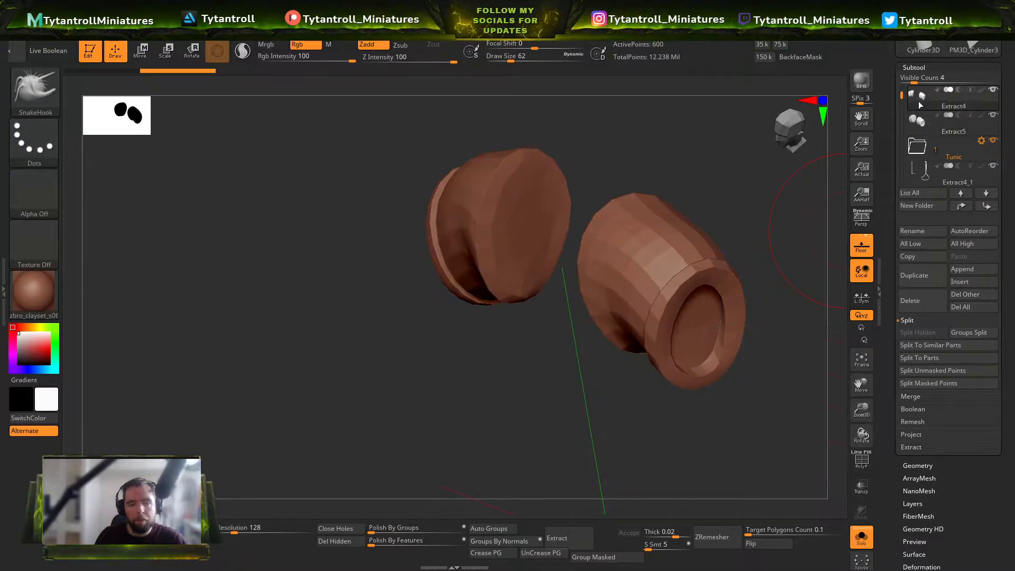
pyautogui.moveTo(792, 214); pyautogui.dragTo(838, 175, button='right')
pyautogui.click(924, 123)
pyautogui.keyDown('ctrl'); pyautogui.moveTo(756, 428); pyautogui.dragTo(746, 443, button='right'); pyautogui.keyUp('ctrl')
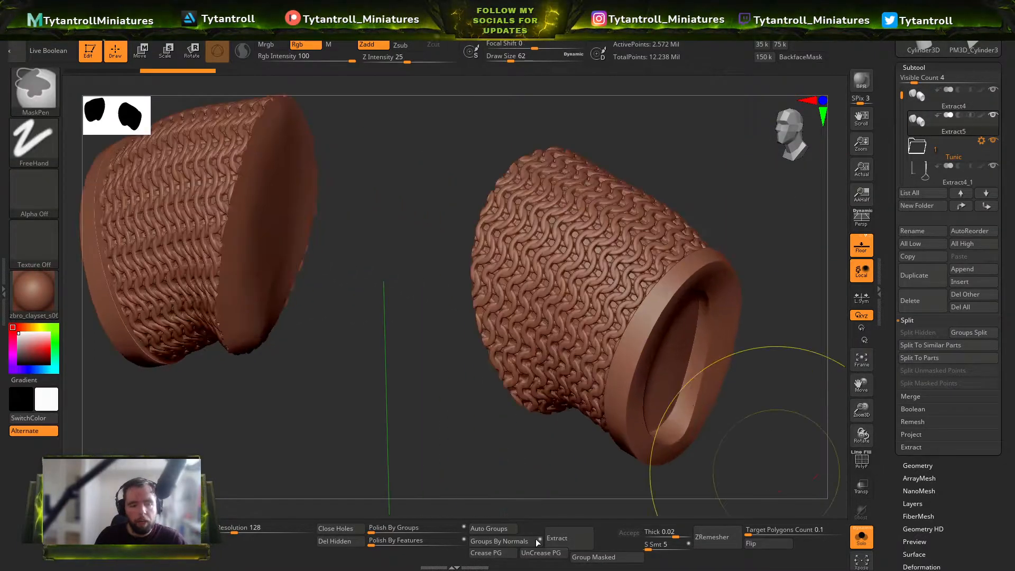
pyautogui.moveTo(537, 394); pyautogui.dragTo(507, 429, button='right')
# Step: Delete the chainmail copy's lower subdivision levels, keeping only the detail of level 7
pyautogui.click(199, 535)
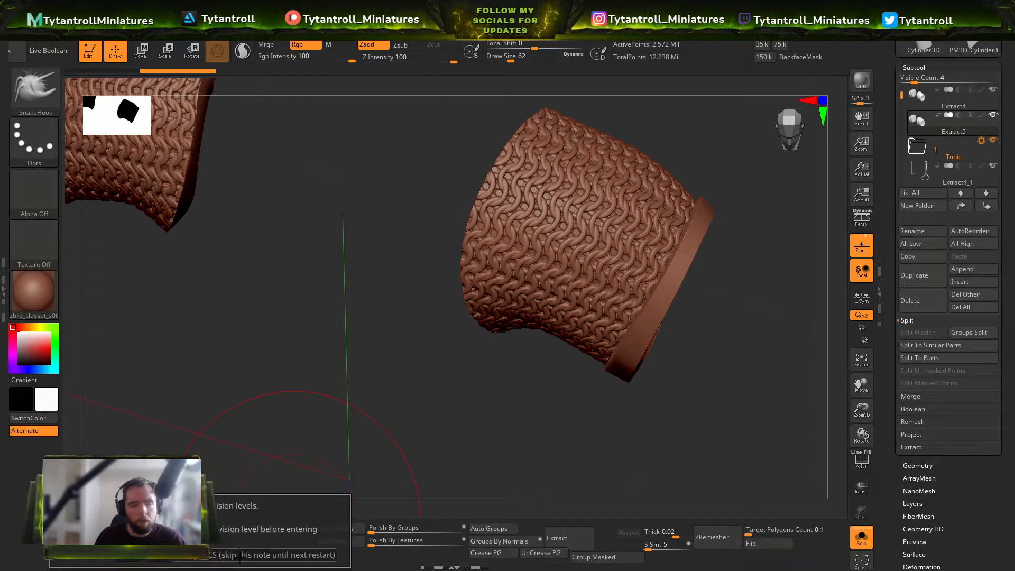
pyautogui.hotkey('ctrl', 'z')
pyautogui.click(925, 67)
pyautogui.click(917, 80)
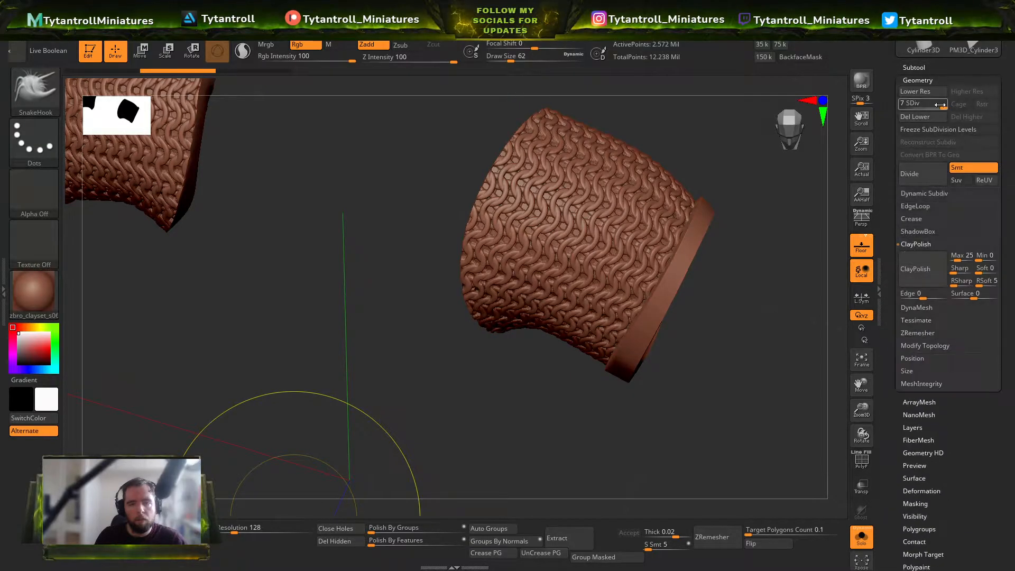
pyautogui.click(929, 104)
pyautogui.moveTo(932, 104); pyautogui.dragTo(950, 110)
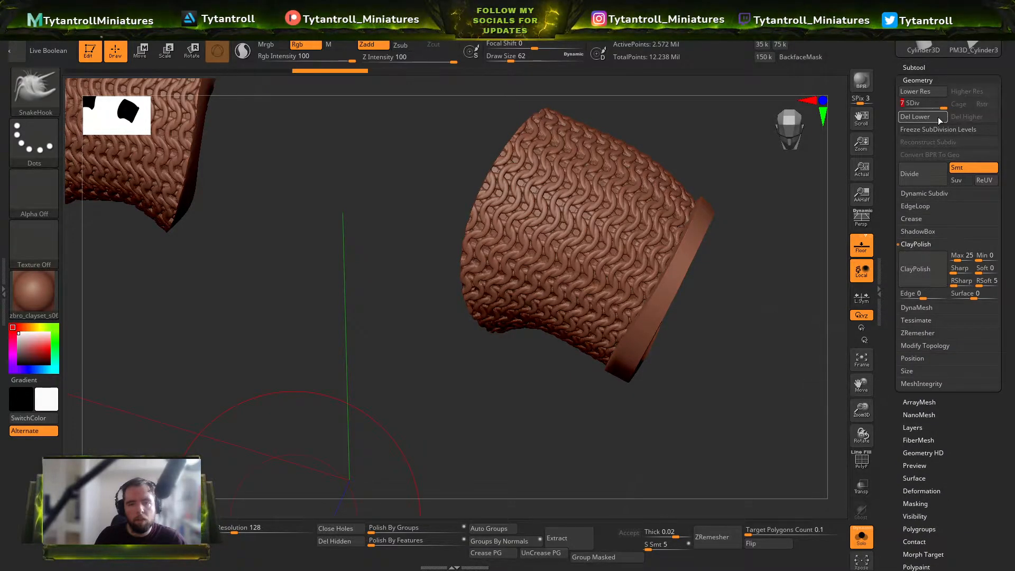
pyautogui.click(940, 118)
# Step: Try to DynaMesh the chainmail sleeves at test resolutions, including 1472, and undo the result
pyautogui.moveTo(543, 375)
pyautogui.mouseDown(button='right')
pyautogui.moveTo(319, 350)
pyautogui.moveTo(410, 322)
pyautogui.moveTo(492, 406)
pyautogui.moveTo(579, 274)
pyautogui.moveTo(559, 244)
pyautogui.moveTo(381, 449)
pyautogui.mouseUp(button='right')
pyautogui.press('s')
pyautogui.hotkey('shift', 'f')
pyautogui.hotkey('shift', 'f')
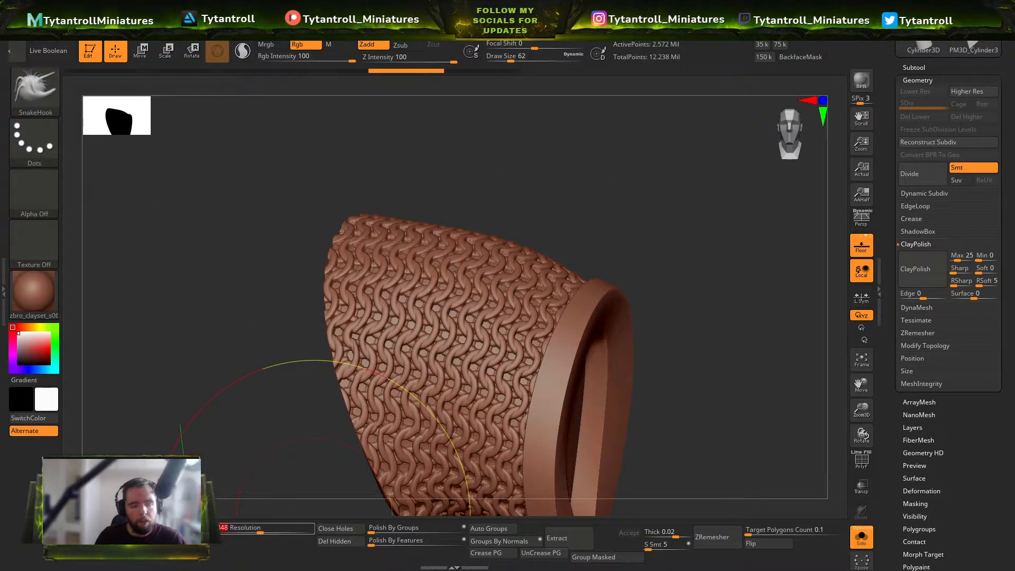
pyautogui.hotkey('ctrl', 'z')
pyautogui.moveTo(260, 529); pyautogui.dragTo(278, 536)
pyautogui.hotkey('ctrl', 'z')
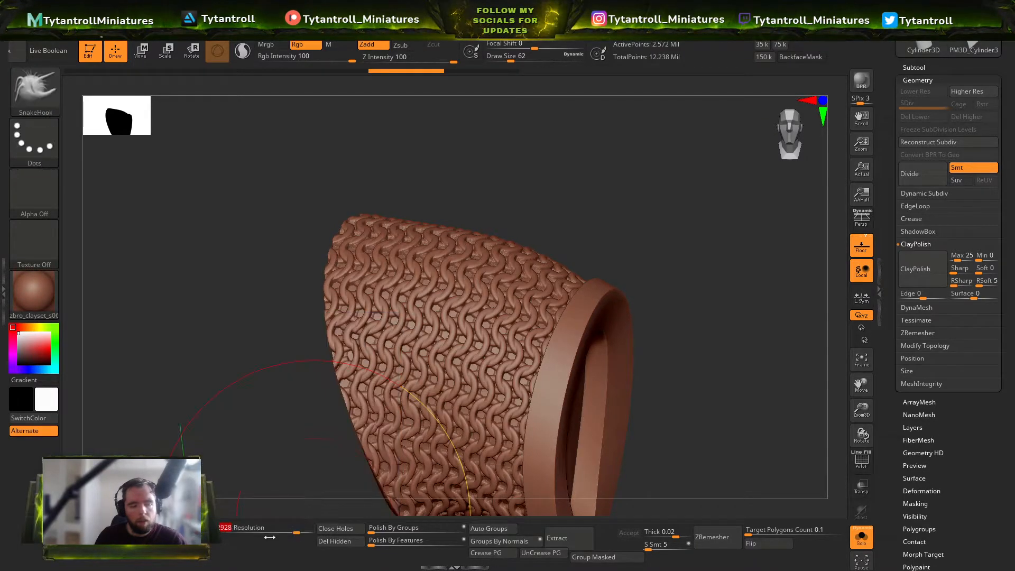
pyautogui.hotkey('ctrl', 'z')
pyautogui.click(270, 528)
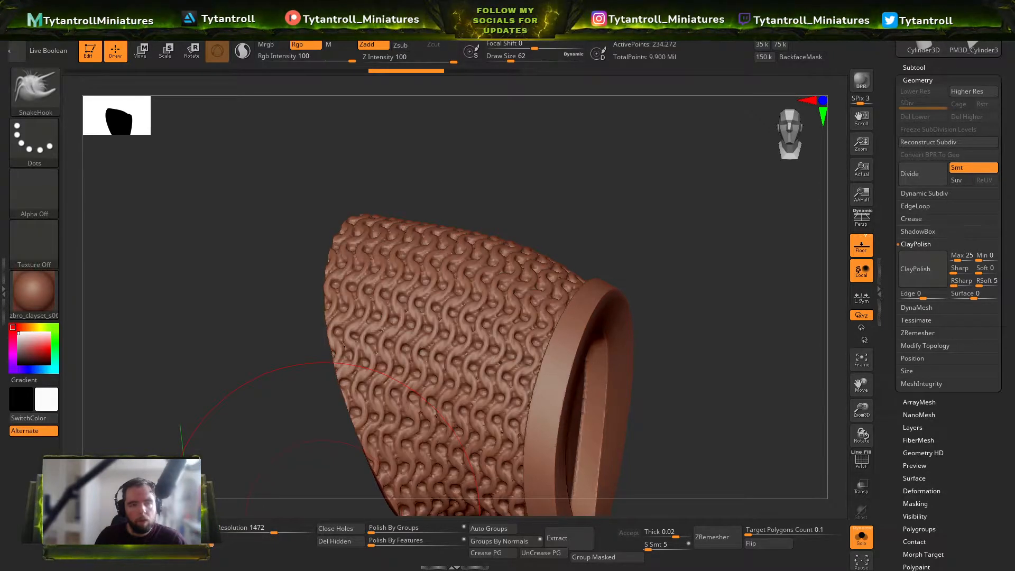
pyautogui.hotkey('ctrl', 'z')
# Step: Remesh the chainmail sleeves with DynaMesh at resolution 2360
pyautogui.click(268, 528)
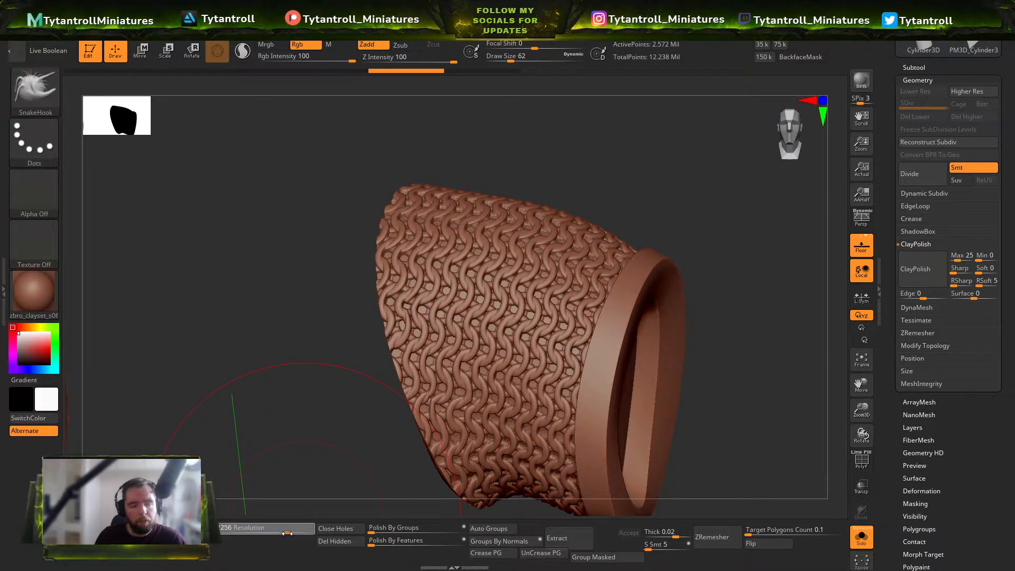
pyautogui.moveTo(603, 215); pyautogui.dragTo(568, 232, button='right')
pyautogui.moveTo(568, 232); pyautogui.dragTo(581, 291, button='right')
pyautogui.moveTo(581, 291); pyautogui.dragTo(705, 342, button='right')
pyautogui.hotkey('shift', 'f')
pyautogui.hotkey('shift', 'f')
# Step: Show the full character again and decimate the chainmail sleeves to 250k points with Decimation Master
pyautogui.click(864, 534)
pyautogui.hotkey('shift', 'f')
pyautogui.hotkey('shift', 'f')
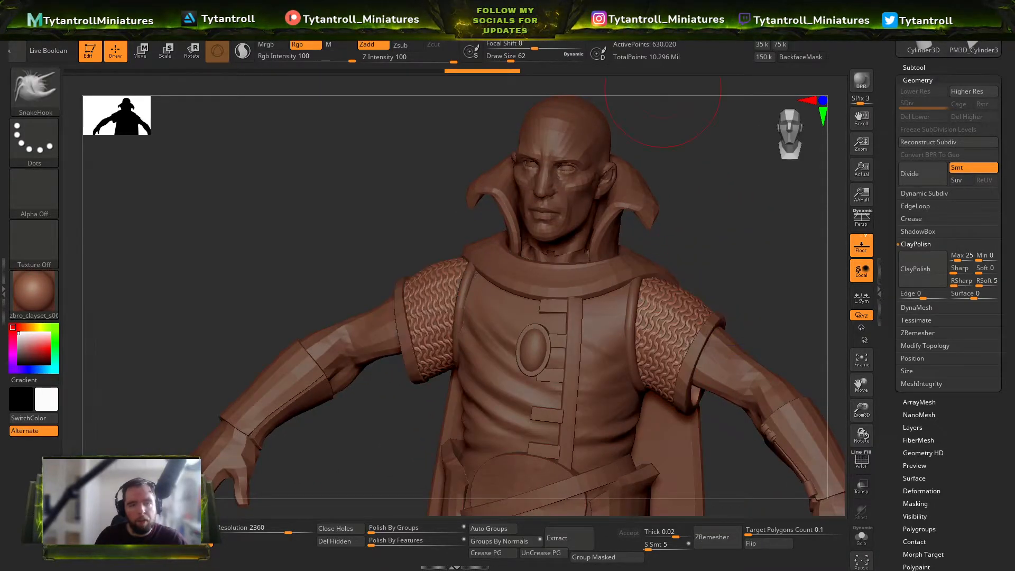
pyautogui.moveTo(663, 21)
pyautogui.click(673, 127)
pyautogui.click(740, 363)
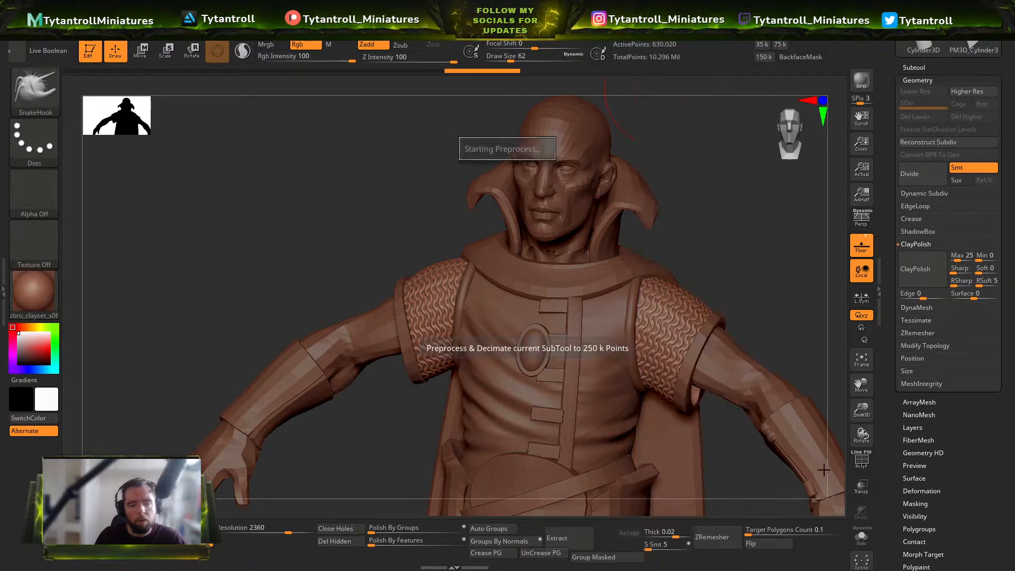
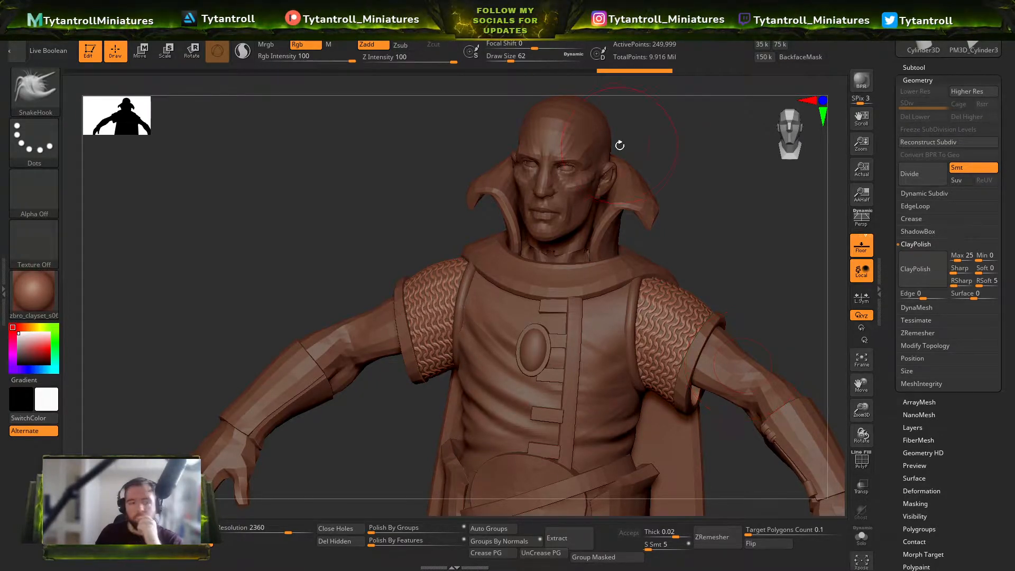
# Step: Isolate the sleeves and examine the decimated chainmail up close with and without the wireframe
pyautogui.moveTo(619, 144); pyautogui.dragTo(835, 465)
pyautogui.click(862, 547)
pyautogui.keyDown('ctrl'); pyautogui.moveTo(782, 370); pyautogui.dragTo(620, 269, button='right'); pyautogui.keyUp('ctrl')
pyautogui.hotkey('shift', 'f')
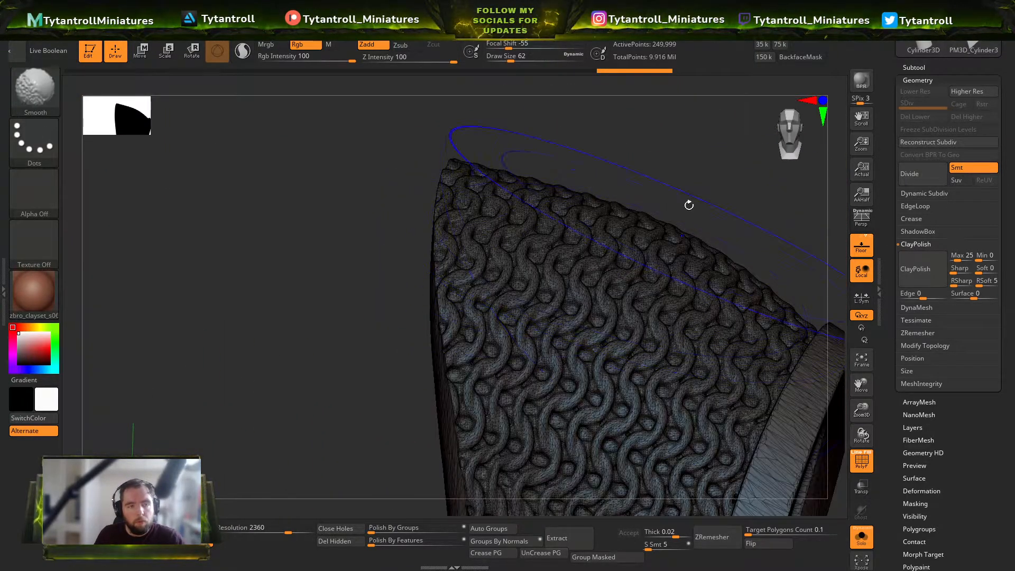
pyautogui.hotkey('shift', 'f')
pyautogui.keyDown('alt'); pyautogui.moveTo(681, 77); pyautogui.dragTo(619, 42, button='right'); pyautogui.keyUp('alt')
pyautogui.moveTo(612, 80)
pyautogui.mouseDown(button='right')
pyautogui.moveTo(643, 227)
pyautogui.moveTo(608, 253)
pyautogui.moveTo(575, 140)
pyautogui.moveTo(610, 79)
pyautogui.mouseUp(button='right')
pyautogui.hotkey('shift', 'f')
pyautogui.hotkey('shift', 'f')
# Step: Decimate the chainmail sleeves further to 75k points
pyautogui.moveTo(649, 23)
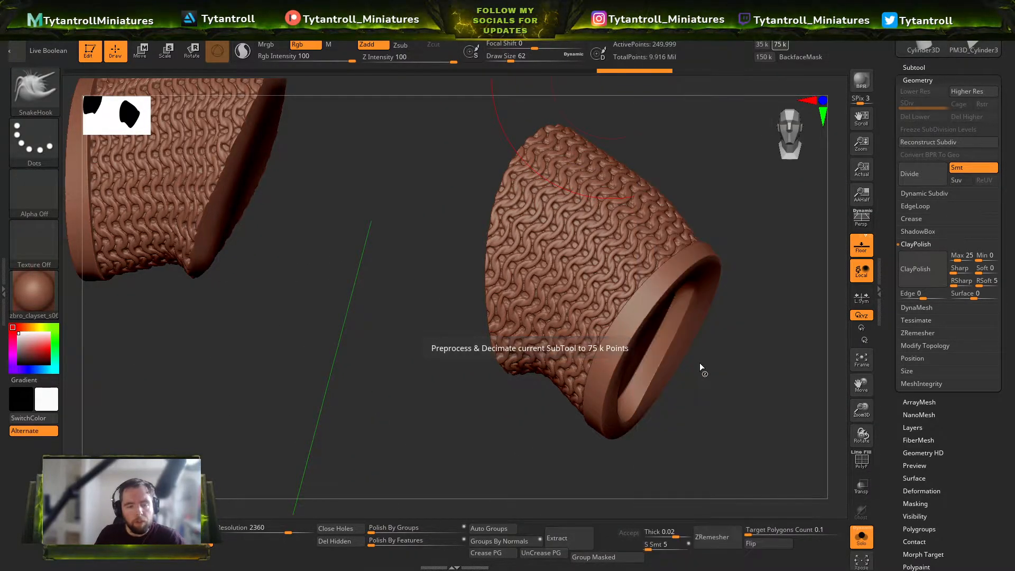
pyautogui.click(682, 364)
pyautogui.moveTo(699, 362); pyautogui.dragTo(727, 340, button='right')
pyautogui.press('[')
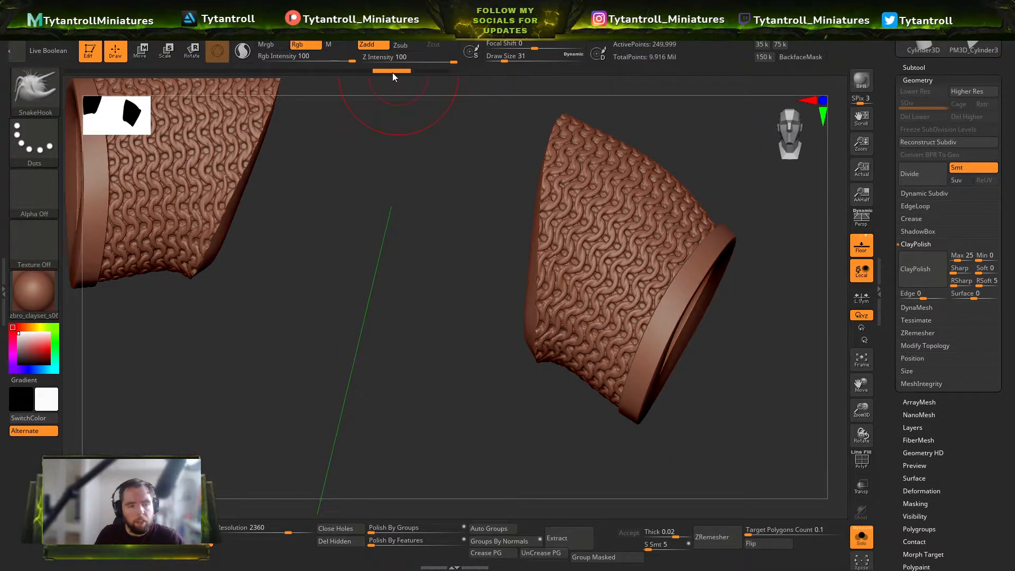
# Step: Try decimating the chainmail sleeves to 20k points, inspect the mesh, and undo the reduction
pyautogui.moveTo(649, 24)
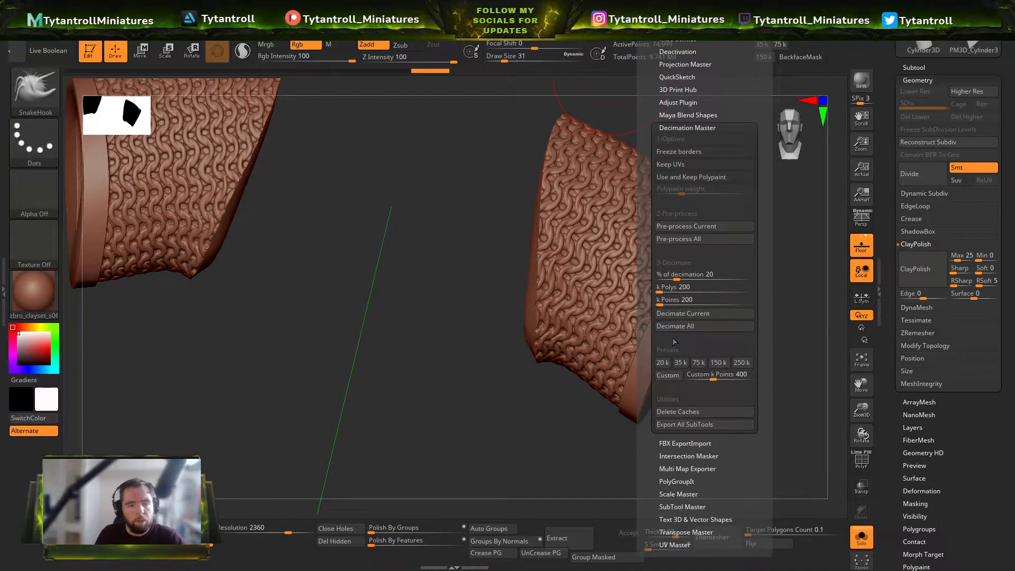
pyautogui.click(662, 362)
pyautogui.moveTo(644, 330)
pyautogui.mouseDown(button='right')
pyautogui.moveTo(612, 331)
pyautogui.moveTo(642, 317)
pyautogui.mouseUp(button='right')
pyautogui.hotkey('shift', 'f')
pyautogui.hotkey('shift', 'f')
pyautogui.keyDown('ctrl'); pyautogui.moveTo(655, 264); pyautogui.dragTo(687, 339, button='right'); pyautogui.keyUp('ctrl')
pyautogui.moveTo(708, 296); pyautogui.dragTo(687, 312, button='right')
pyautogui.hotkey('ctrl', 'z')
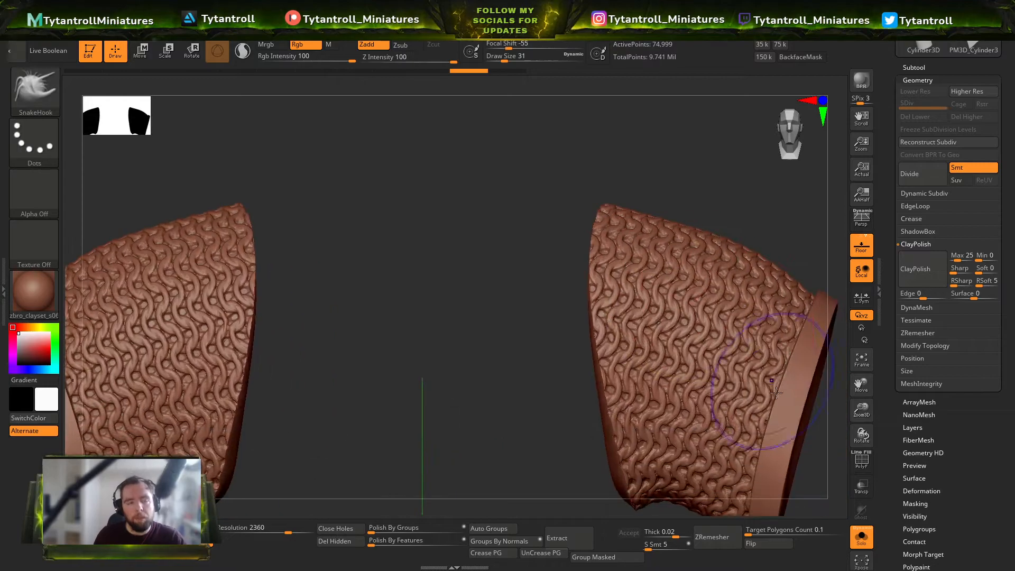
# Step: Bring back the full character and select the low-poly original sleeves, Extract4, among its subtools
pyautogui.click(863, 536)
pyautogui.moveTo(682, 369)
pyautogui.keyDown('ctrl'); pyautogui.mouseDown(button='right')
pyautogui.moveTo(589, 222)
pyautogui.moveTo(576, 322)
pyautogui.moveTo(538, 216)
pyautogui.moveTo(624, 225)
pyautogui.mouseUp(button='right'); pyautogui.keyUp('ctrl')
pyautogui.keyDown('alt'); pyautogui.click(699, 274); pyautogui.keyUp('alt')
pyautogui.moveTo(747, 235); pyautogui.dragTo(813, 182, button='right')
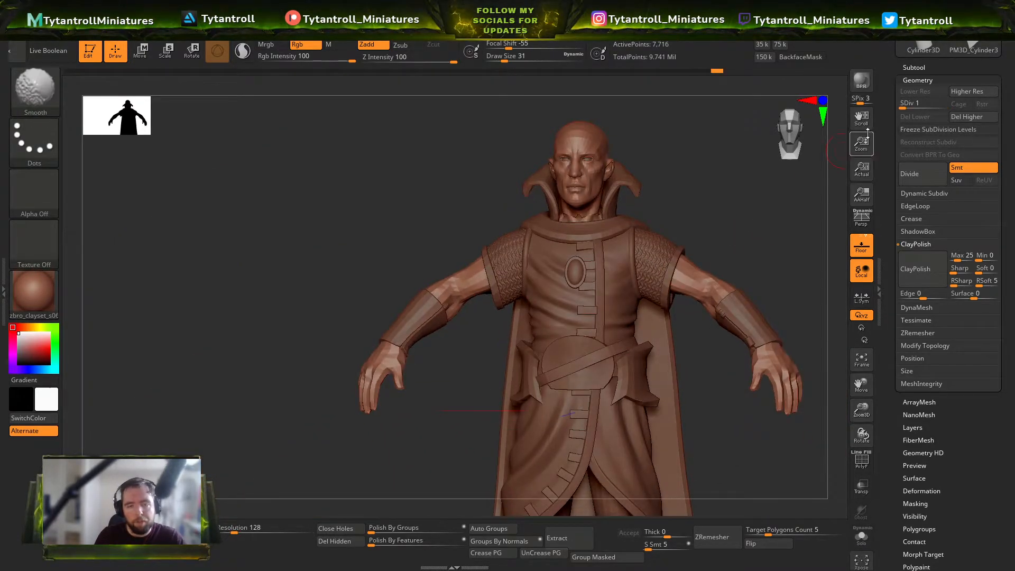
pyautogui.keyDown('alt'); pyautogui.click(672, 271); pyautogui.keyUp('alt')
pyautogui.click(925, 68)
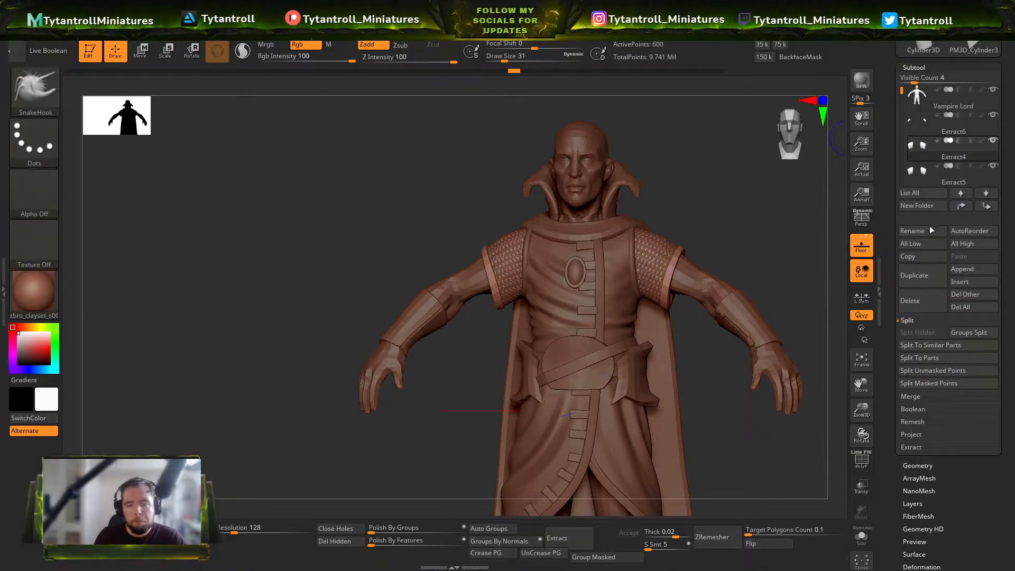
# Step: Select the decimated chainmail sleeves, Extract5, on the full character and switch to Move mode
pyautogui.moveTo(769, 263); pyautogui.dragTo(634, 280, button='right')
pyautogui.keyDown('alt'); pyautogui.click(694, 237); pyautogui.keyUp('alt')
pyautogui.moveTo(438, 175); pyautogui.dragTo(560, 196, button='right')
pyautogui.keyDown('ctrl'); pyautogui.moveTo(687, 335); pyautogui.dragTo(600, 332, button='right'); pyautogui.keyUp('ctrl')
pyautogui.moveTo(560, 346); pyautogui.dragTo(562, 231, button='right')
pyautogui.moveTo(664, 283); pyautogui.dragTo(672, 224, button='right')
pyautogui.press('w')
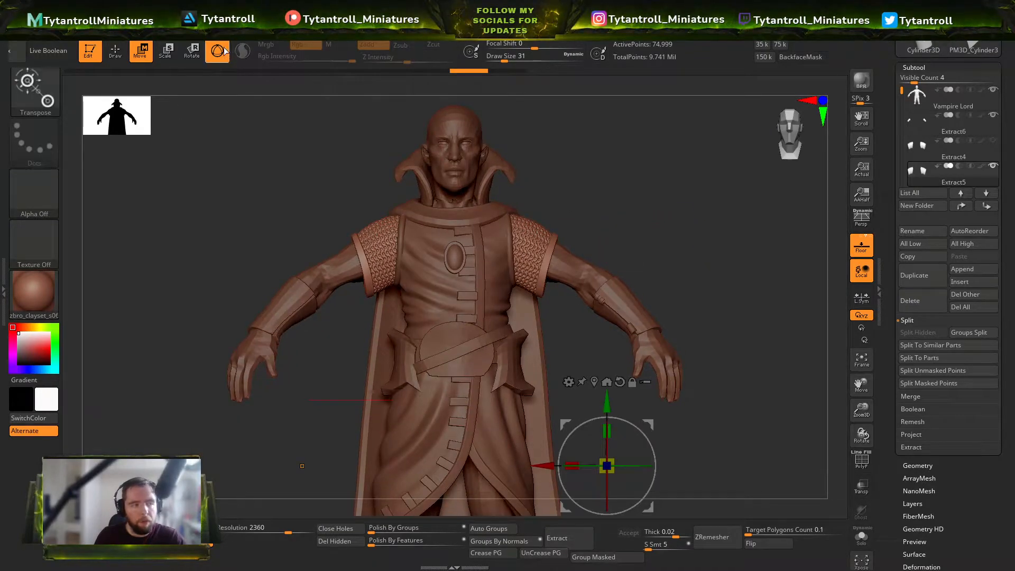
pyautogui.press('r')
pyautogui.moveTo(682, 298)
pyautogui.mouseDown()
pyautogui.moveTo(670, 324)
pyautogui.moveTo(594, 364)
pyautogui.moveTo(641, 352)
pyautogui.moveTo(667, 320)
pyautogui.moveTo(614, 257)
pyautogui.moveTo(549, 279)
pyautogui.moveTo(630, 215)
pyautogui.moveTo(579, 259)
pyautogui.moveTo(636, 322)
pyautogui.moveTo(671, 209)
pyautogui.moveTo(668, 231)
pyautogui.mouseUp()
pyautogui.hotkey('ctrl', 'z')
pyautogui.press('q')
# Step: Examine the cape, collar and chainmail sleeves on the full character from the side and front
pyautogui.keyDown('alt'); pyautogui.click(491, 201); pyautogui.keyUp('alt')
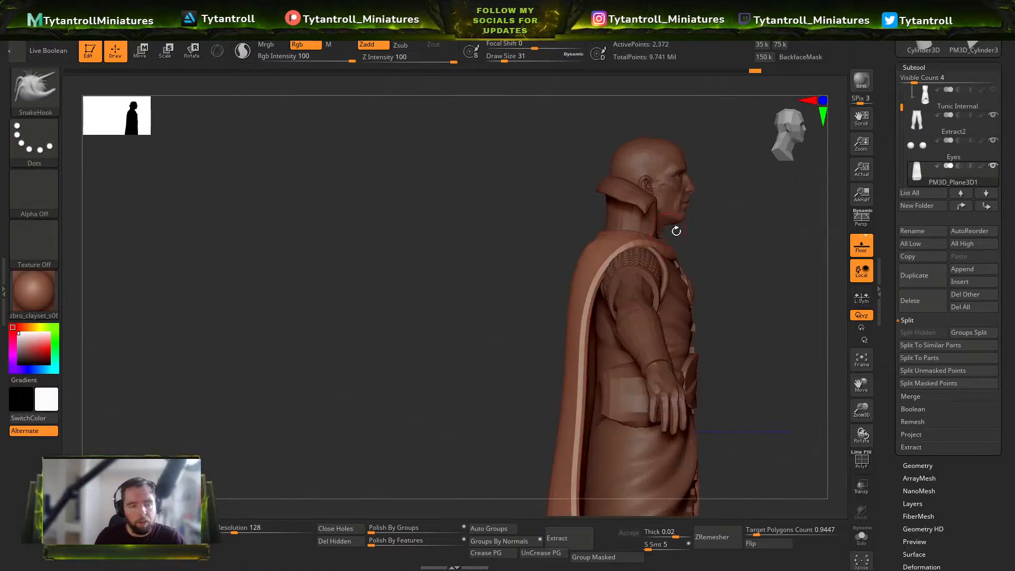
pyautogui.keyDown('shift'); pyautogui.moveTo(668, 231); pyautogui.dragTo(597, 225, button='right'); pyautogui.keyUp('shift')
pyautogui.keyDown('alt'); pyautogui.moveTo(671, 264); pyautogui.dragTo(568, 214, button='right'); pyautogui.keyUp('alt')
pyautogui.keyDown('alt'); pyautogui.click(574, 338); pyautogui.keyUp('alt')
pyautogui.keyDown('alt'); pyautogui.moveTo(594, 340); pyautogui.dragTo(608, 235, button='right'); pyautogui.keyUp('alt')
pyautogui.keyDown('ctrl'); pyautogui.moveTo(608, 235); pyautogui.dragTo(638, 285, button='right'); pyautogui.keyUp('ctrl')
pyautogui.moveTo(639, 285)
pyautogui.keyDown('alt'); pyautogui.mouseDown(button='right')
pyautogui.moveTo(652, 348)
pyautogui.moveTo(597, 407)
pyautogui.moveTo(649, 290)
pyautogui.mouseUp(button='right'); pyautogui.keyUp('alt')
pyautogui.moveTo(649, 291)
pyautogui.keyDown('ctrl'); pyautogui.mouseDown(button='right')
pyautogui.moveTo(638, 224)
pyautogui.moveTo(607, 204)
pyautogui.mouseUp(button='right'); pyautogui.keyUp('ctrl')
pyautogui.moveTo(608, 203)
pyautogui.mouseDown(button='right')
pyautogui.moveTo(605, 246)
pyautogui.moveTo(623, 206)
pyautogui.mouseUp(button='right')
pyautogui.moveTo(677, 186); pyautogui.dragTo(642, 185, button='right')
# Step: Select the Vampire Lord body subtool and toggle its wireframe display on and off
pyautogui.keyDown('alt'); pyautogui.click(549, 165); pyautogui.keyUp('alt')
pyautogui.moveTo(574, 151)
pyautogui.keyDown('shift'); pyautogui.mouseDown(button='right')
pyautogui.moveTo(592, 142)
pyautogui.moveTo(607, 168)
pyautogui.mouseUp(button='right'); pyautogui.keyUp('shift')
pyautogui.keyDown('shift'); pyautogui.rightClick(592, 142); pyautogui.keyUp('shift')
pyautogui.hotkey('shift', 'f')
pyautogui.hotkey('shift', 'f')
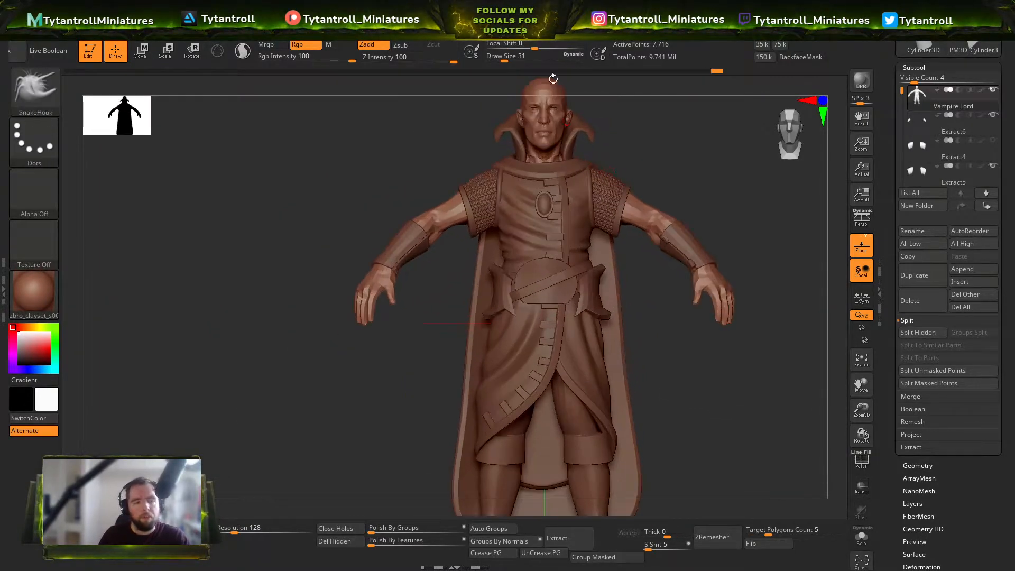
# Step: Import the full-body vampire concept image from the Pictures folder as a texture and add it to Spotlight
pyautogui.moveTo(572, 19)
pyautogui.click(591, 88)
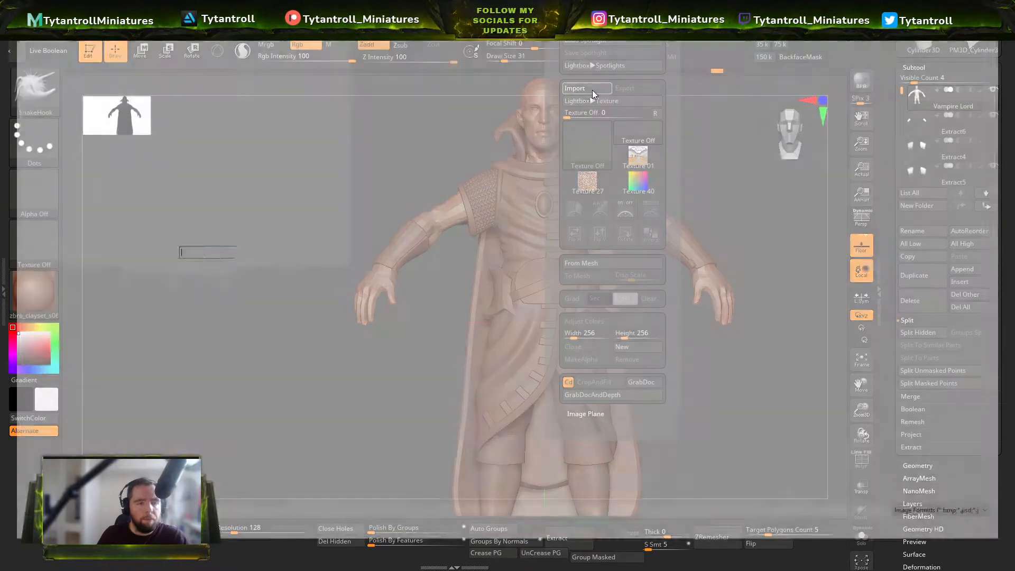
pyautogui.click(61, 120)
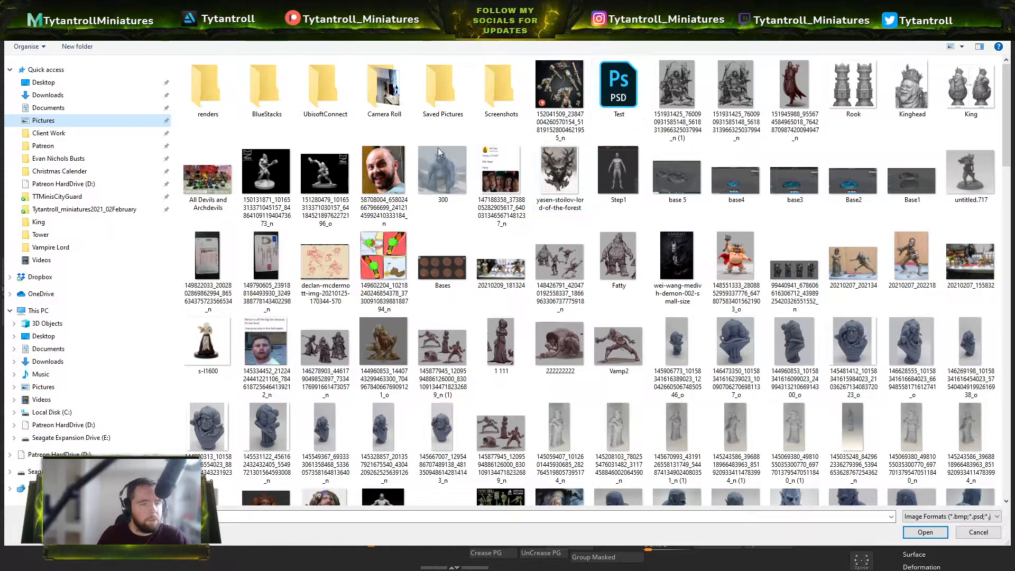
pyautogui.doubleClick(792, 82)
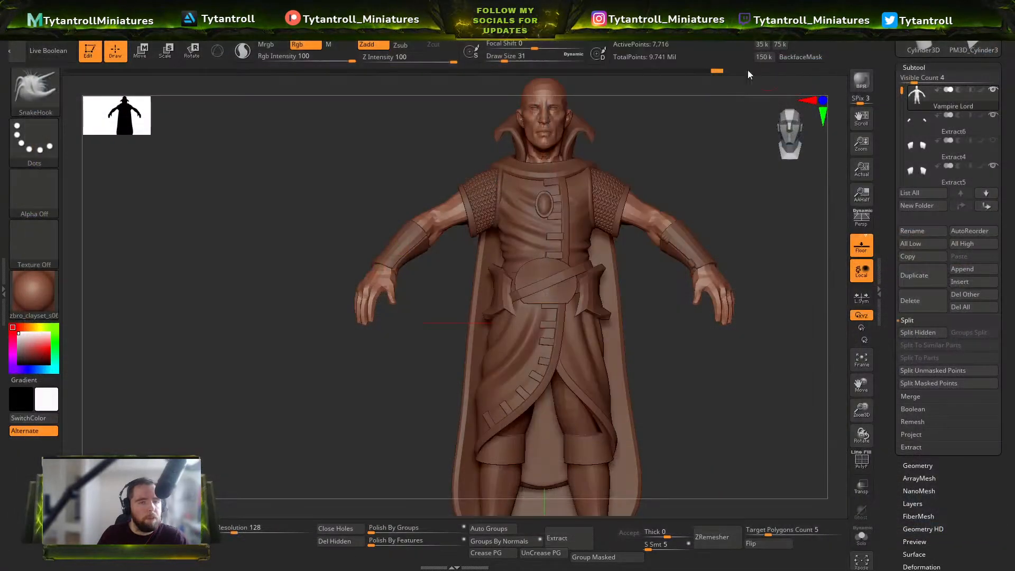
pyautogui.click(573, 33)
pyautogui.click(603, 207)
pyautogui.click(653, 238)
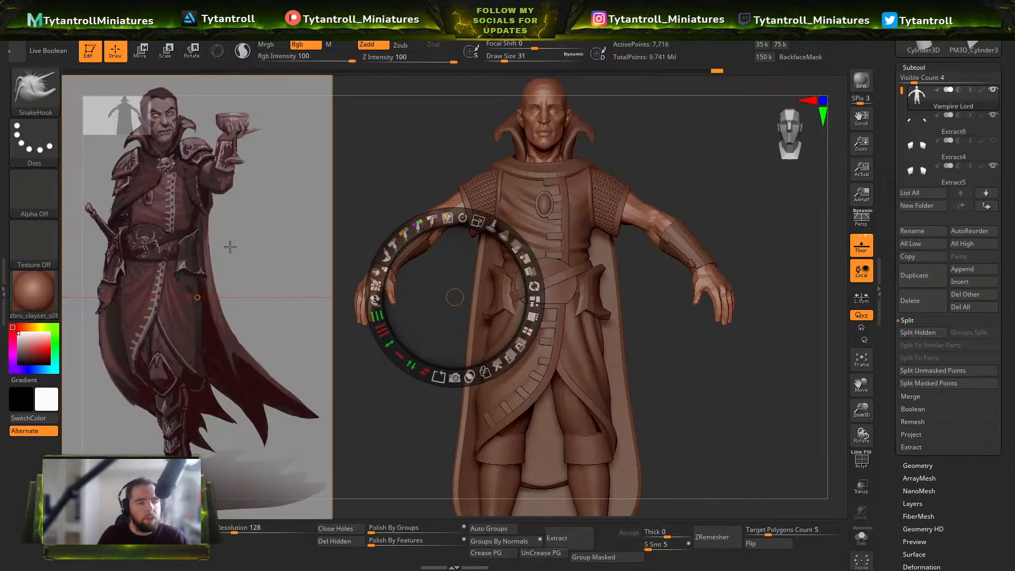
# Step: Shrink the vampire reference image, place it beside the character, and leave Spotlight editing
pyautogui.click(227, 250)
pyautogui.moveTo(242, 177); pyautogui.dragTo(210, 234)
pyautogui.press('z')
pyautogui.press('z')
pyautogui.press('z')
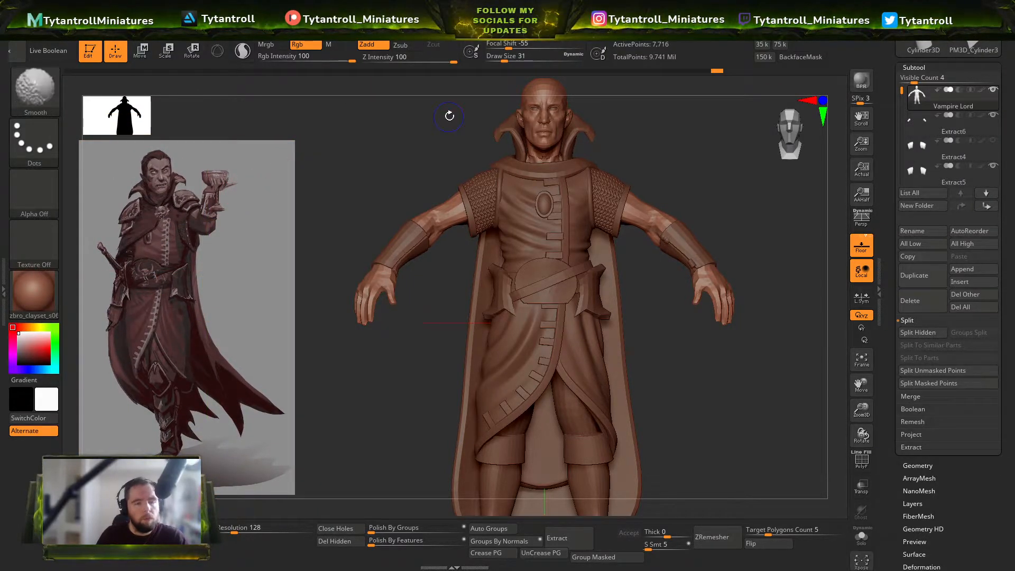
# Step: Try appending a sphere as a new subtool and delete it again
pyautogui.click(971, 273)
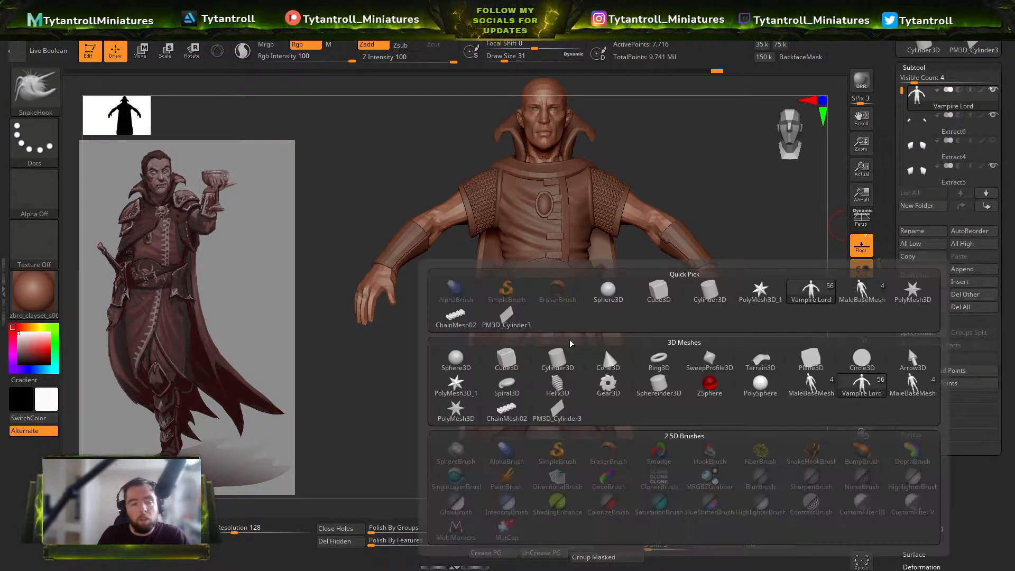
pyautogui.click(908, 347)
pyautogui.press('w')
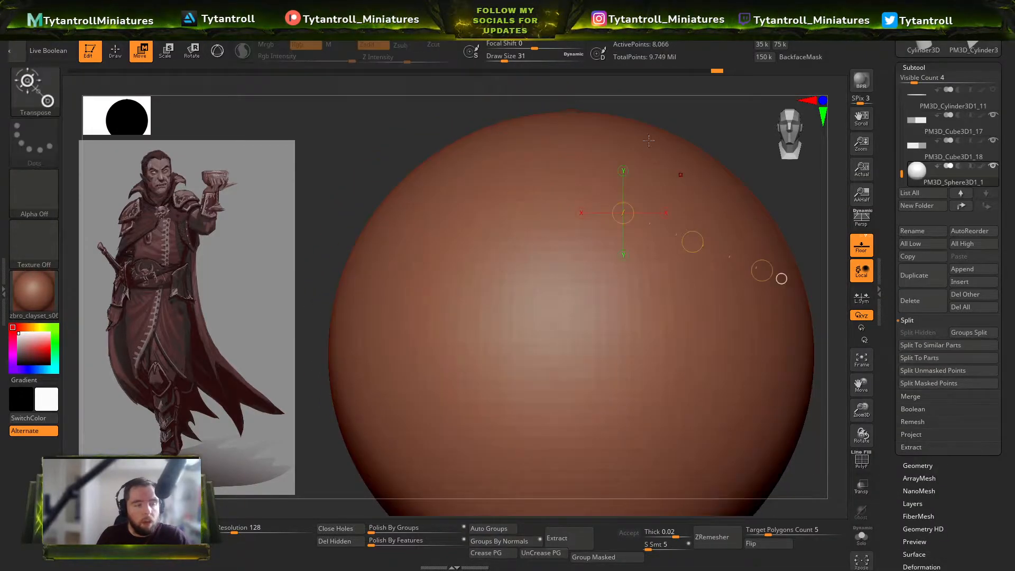
pyautogui.click(217, 51)
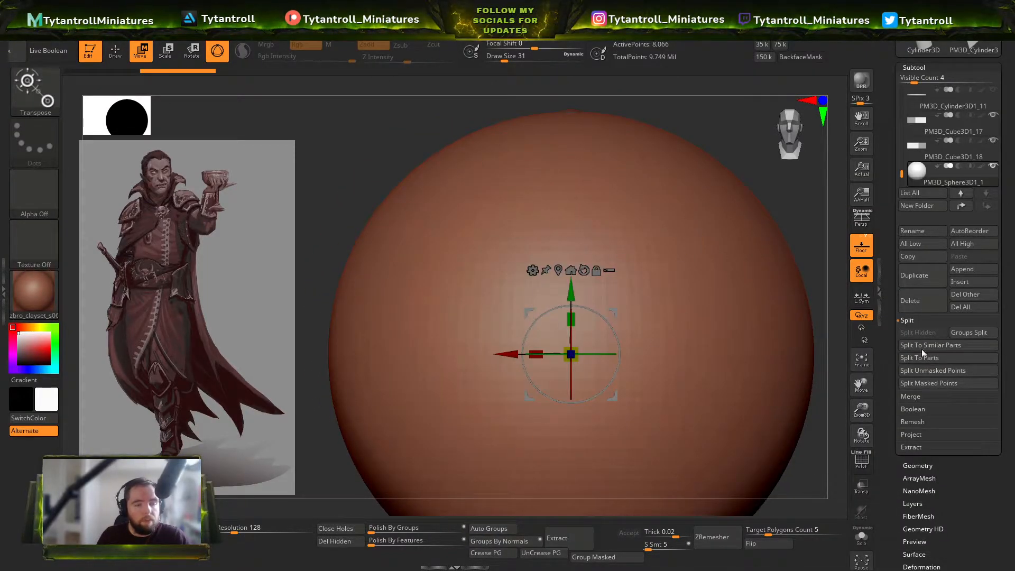
pyautogui.click(934, 299)
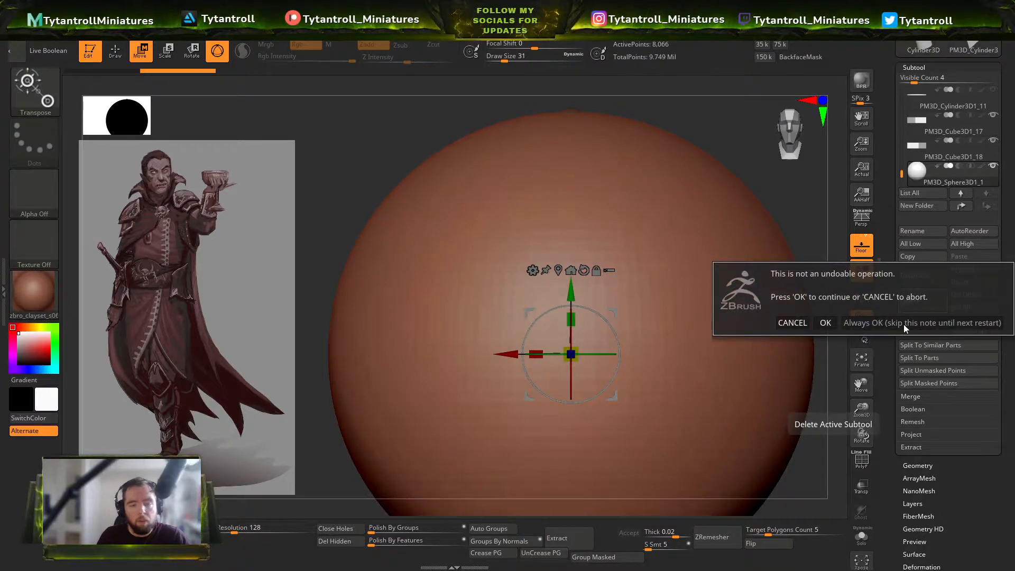
pyautogui.click(858, 333)
# Step: Select the Vampire Lord body, isolate it in solo mode, and duplicate it
pyautogui.keyDown('alt'); pyautogui.click(588, 166); pyautogui.keyUp('alt')
pyautogui.keyDown('ctrl'); pyautogui.moveTo(591, 165); pyautogui.dragTo(657, 203, button='right'); pyautogui.keyUp('ctrl')
pyautogui.hotkey('shift', 'f')
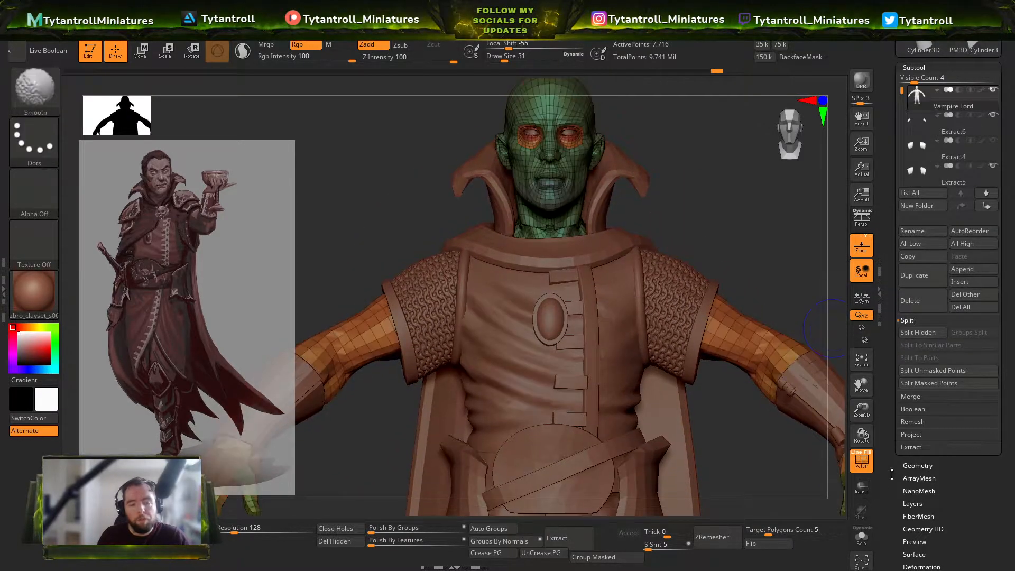
pyautogui.hotkey('shift', 'f')
pyautogui.click(860, 544)
pyautogui.hotkey('shift', 'f')
pyautogui.hotkey('shift', 'f')
pyautogui.moveTo(670, 254); pyautogui.dragTo(732, 239, button='right')
pyautogui.hotkey('shift', 'd')
pyautogui.hotkey('shift', 'd')
# Step: Set the duplicate body's subdivision level to 3 and delete its lower and higher levels
pyautogui.click(920, 67)
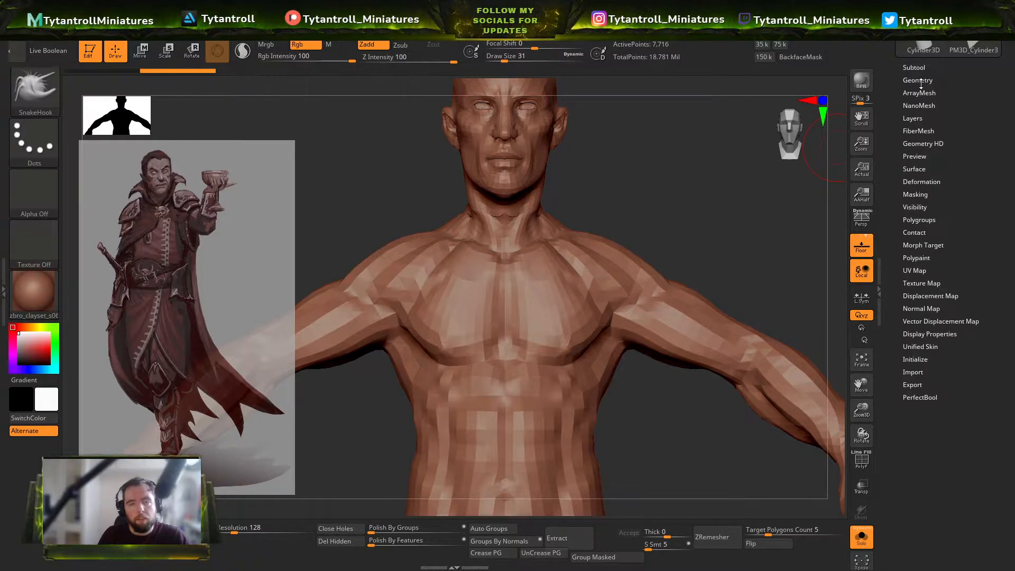
pyautogui.click(918, 80)
pyautogui.click(916, 106)
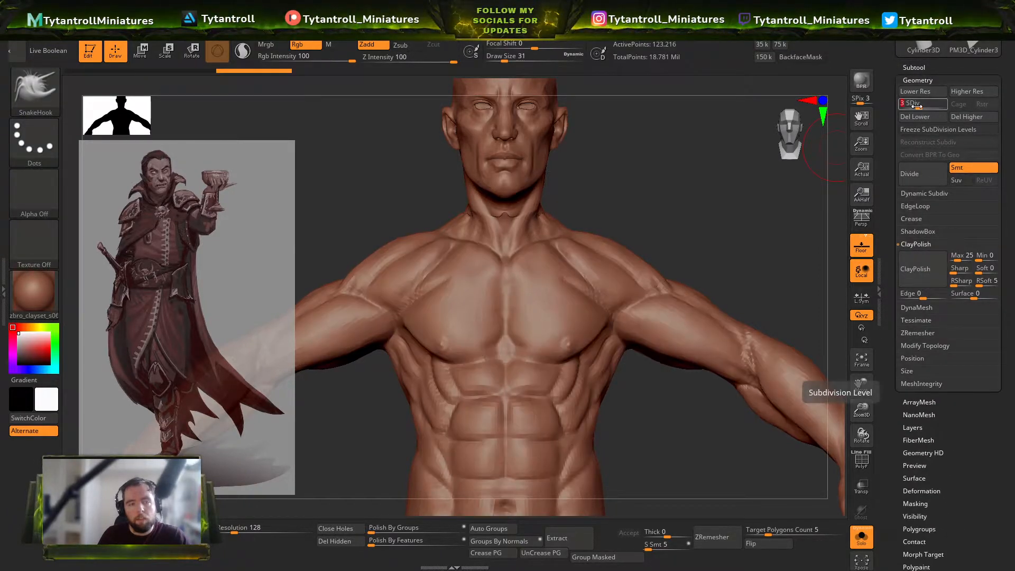
pyautogui.click(921, 117)
pyautogui.click(966, 116)
# Step: Keep only the head and upper neck of the duplicate visible and delete the hidden body geometry
pyautogui.moveTo(554, 176)
pyautogui.keyDown('alt'); pyautogui.mouseDown(button='right')
pyautogui.moveTo(589, 224)
pyautogui.moveTo(502, 222)
pyautogui.mouseUp(button='right'); pyautogui.keyUp('alt')
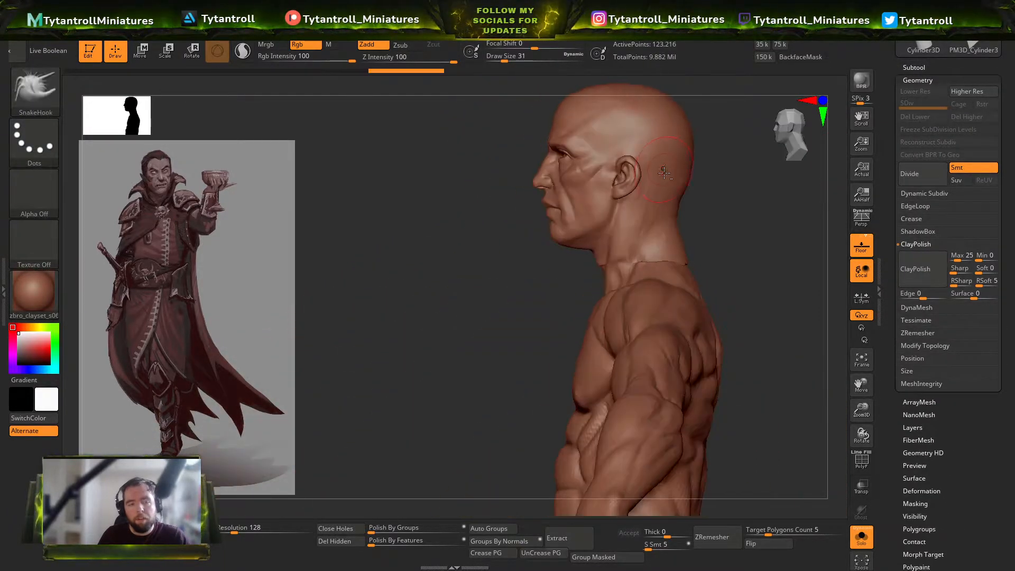
pyautogui.moveTo(470, 127)
pyautogui.keyDown('ctrl'); pyautogui.keyDown('shift'); pyautogui.mouseDown()
pyautogui.moveTo(573, 322)
pyautogui.moveTo(707, 313)
pyautogui.mouseUp(); pyautogui.keyUp('shift'); pyautogui.keyUp('ctrl')
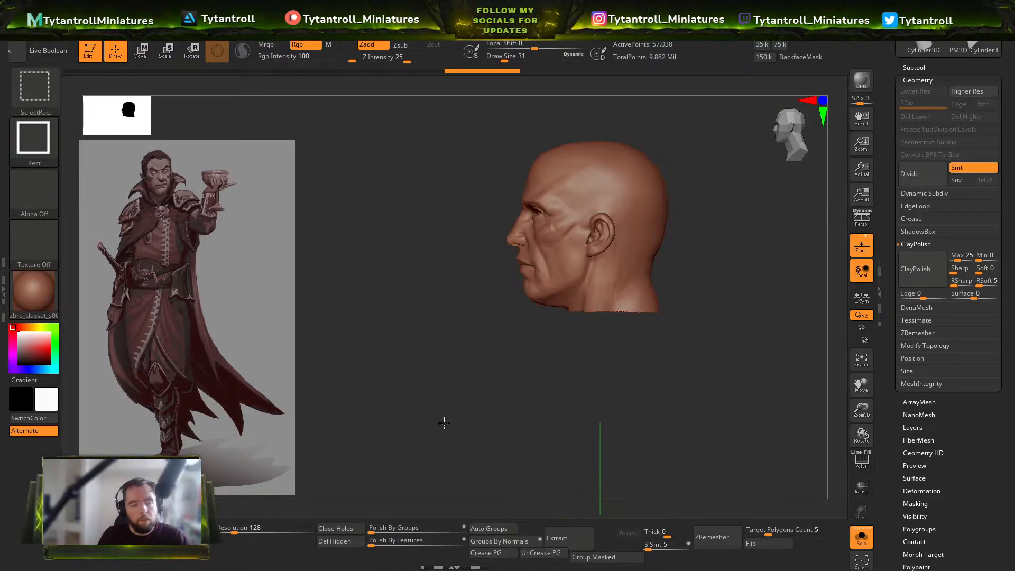
pyautogui.keyDown('ctrl'); pyautogui.keyDown('shift'); pyautogui.click(429, 420); pyautogui.keyUp('shift'); pyautogui.keyUp('ctrl')
pyautogui.keyDown('ctrl'); pyautogui.keyDown('shift'); pyautogui.click(390, 430); pyautogui.keyUp('shift'); pyautogui.keyUp('ctrl')
pyautogui.click(349, 531)
pyautogui.keyDown('shift'); pyautogui.moveTo(570, 410); pyautogui.dragTo(834, 512, button='right'); pyautogui.keyUp('shift')
pyautogui.keyDown('ctrl'); pyautogui.moveTo(767, 407); pyautogui.dragTo(747, 501, button='right'); pyautogui.keyUp('ctrl')
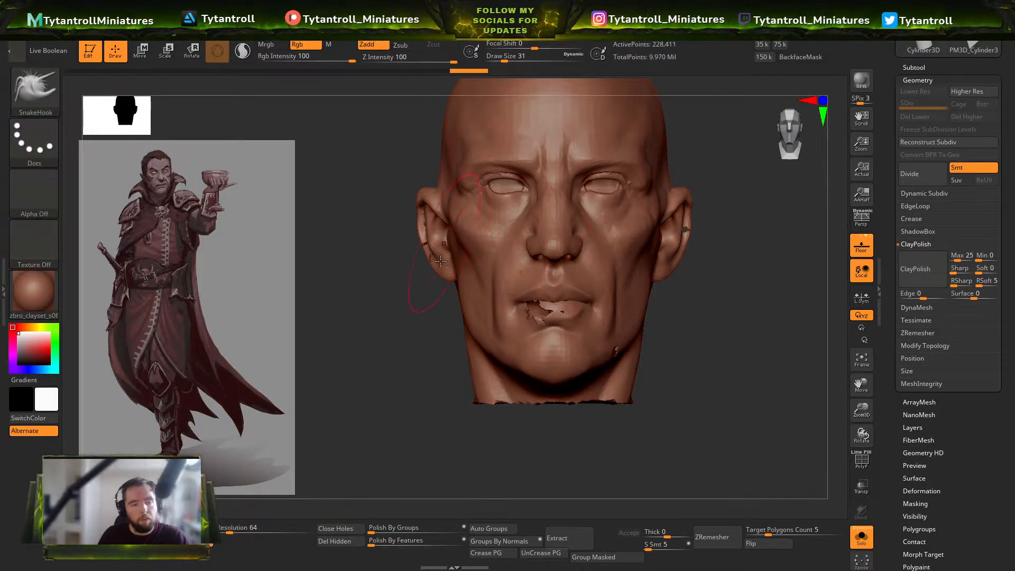
pyautogui.hotkey('shift', 'f')
pyautogui.hotkey('shift', 'f')
# Step: Isolate a small polygroup of the duplicate head and choose the Inflat brush
pyautogui.moveTo(480, 304); pyautogui.dragTo(545, 290, button='right')
pyautogui.press('b')
pyautogui.press('i')
pyautogui.press('n')
pyautogui.keyDown('ctrl'); pyautogui.keyDown('shift'); pyautogui.click(512, 304); pyautogui.keyUp('shift'); pyautogui.keyUp('ctrl')
pyautogui.moveTo(637, 348)
pyautogui.mouseDown(button='right')
pyautogui.moveTo(654, 314)
pyautogui.moveTo(636, 275)
pyautogui.mouseUp(button='right')
pyautogui.press('b')
pyautogui.press('i')
pyautogui.press('n')
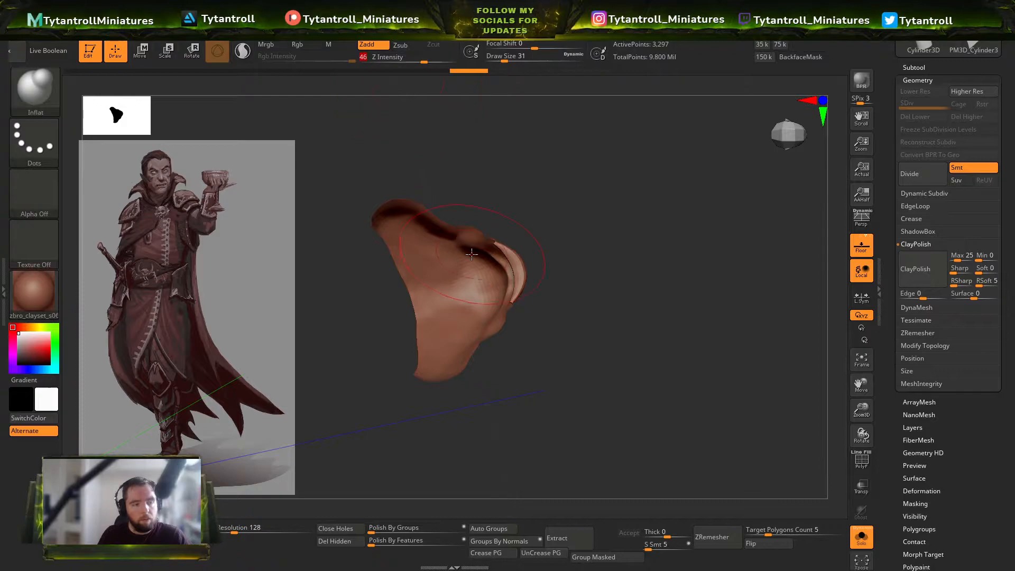
pyautogui.moveTo(480, 275); pyautogui.dragTo(483, 290, button='right')
pyautogui.hotkey('shift', 'f')
pyautogui.hotkey('shift', 'f')
# Step: Change an option in the Inflat brush's Samples settings
pyautogui.moveTo(60, 28)
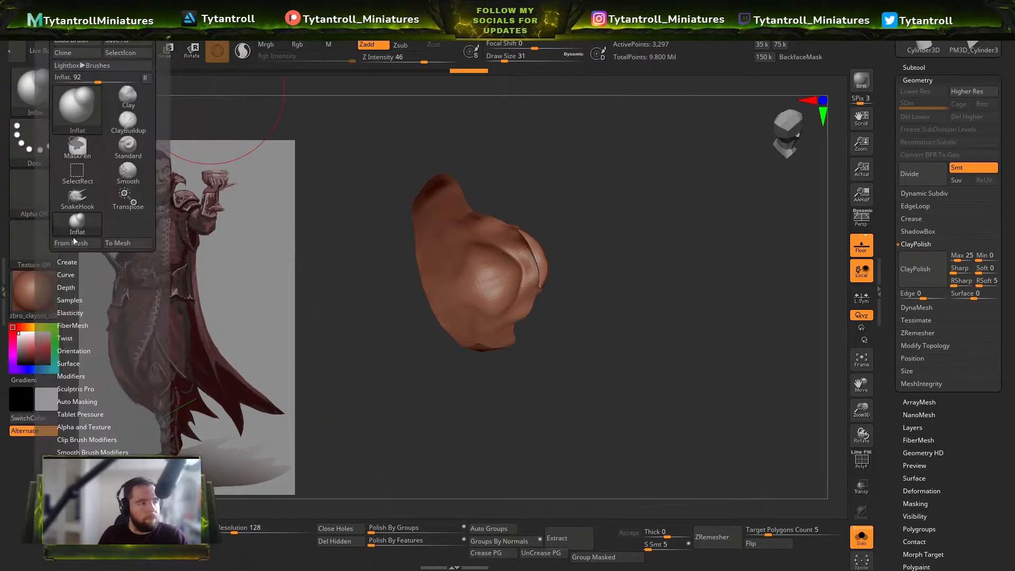
pyautogui.click(69, 300)
pyautogui.click(91, 412)
# Step: Try inflating the isolated polygroup with short Inflat strokes at a draw size of 27, undoing each one
pyautogui.press('s')
pyautogui.moveTo(502, 327); pyautogui.dragTo(509, 326)
pyautogui.moveTo(503, 282); pyautogui.dragTo(500, 275)
pyautogui.hotkey('ctrl', 'z')
pyautogui.press('s')
pyautogui.moveTo(496, 280); pyautogui.dragTo(500, 276)
pyautogui.moveTo(502, 272)
pyautogui.mouseDown(button='right')
pyautogui.moveTo(538, 234)
pyautogui.moveTo(546, 256)
pyautogui.mouseUp(button='right')
pyautogui.hotkey('ctrl', 'z')
pyautogui.moveTo(547, 257); pyautogui.dragTo(552, 275)
pyautogui.hotkey('ctrl', 'z')
pyautogui.moveTo(634, 211)
pyautogui.mouseDown(button='right')
pyautogui.moveTo(616, 243)
pyautogui.moveTo(649, 318)
pyautogui.moveTo(590, 259)
pyautogui.mouseUp(button='right')
pyautogui.moveTo(580, 265); pyautogui.dragTo(585, 273)
pyautogui.hotkey('ctrl', 'z')
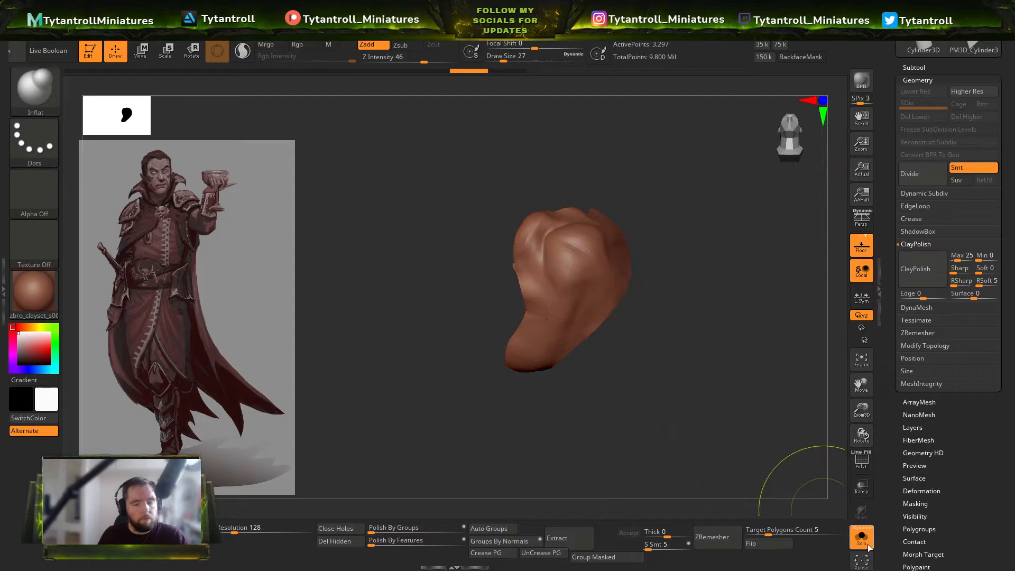
# Step: Leave solo mode, lower the Inflat brush's Z Intensity to 7, and show the whole duplicate head again
pyautogui.click(861, 537)
pyautogui.moveTo(687, 327); pyautogui.dragTo(476, 79, button='right')
pyautogui.moveTo(389, 61); pyautogui.dragTo(386, 61)
pyautogui.moveTo(475, 105); pyautogui.dragTo(526, 206, button='right')
pyautogui.moveTo(616, 262); pyautogui.dragTo(612, 268)
pyautogui.hotkey('ctrl', 'z')
pyautogui.moveTo(388, 470)
pyautogui.mouseDown(button='right')
pyautogui.moveTo(382, 431)
pyautogui.moveTo(394, 391)
pyautogui.mouseUp(button='right')
pyautogui.keyDown('ctrl'); pyautogui.keyDown('shift'); pyautogui.click(383, 436); pyautogui.keyUp('shift'); pyautogui.keyUp('ctrl')
# Step: Inflate the side of the duplicate head with short strokes and set the draw size to 74
pyautogui.moveTo(601, 227); pyautogui.dragTo(629, 203, button='right')
pyautogui.moveTo(611, 242); pyautogui.dragTo(619, 213)
pyautogui.moveTo(579, 257)
pyautogui.mouseDown()
pyautogui.moveTo(539, 264)
pyautogui.moveTo(513, 237)
pyautogui.mouseUp()
pyautogui.moveTo(702, 217)
pyautogui.mouseDown(button='right')
pyautogui.moveTo(637, 263)
pyautogui.moveTo(711, 238)
pyautogui.mouseUp(button='right')
pyautogui.press('s')
pyautogui.moveTo(564, 198); pyautogui.dragTo(573, 198)
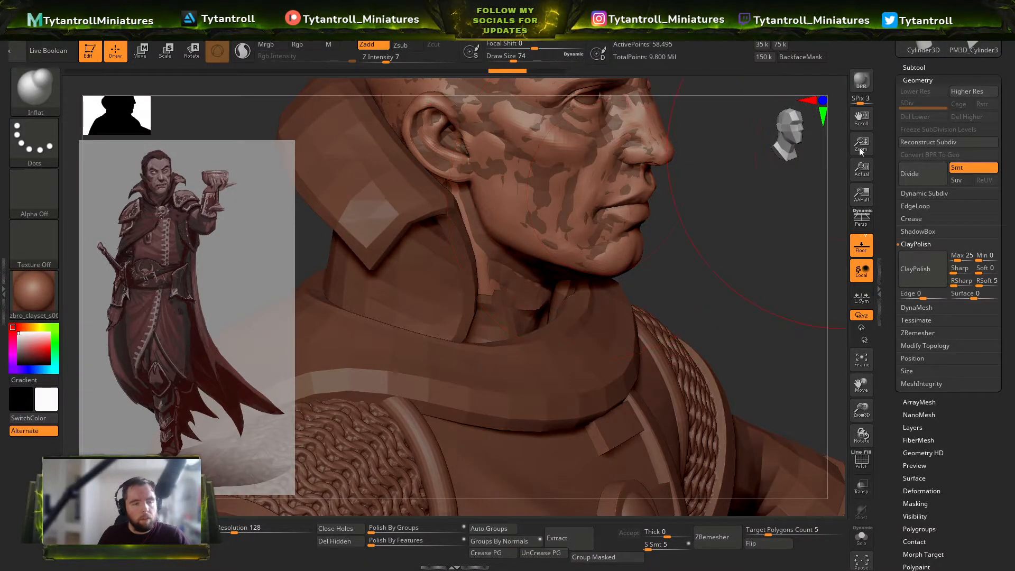
# Step: Select the duplicate head, Vampire Lord1, among the subtools and hide the original Vampire Lord body
pyautogui.click(920, 66)
pyautogui.click(929, 129)
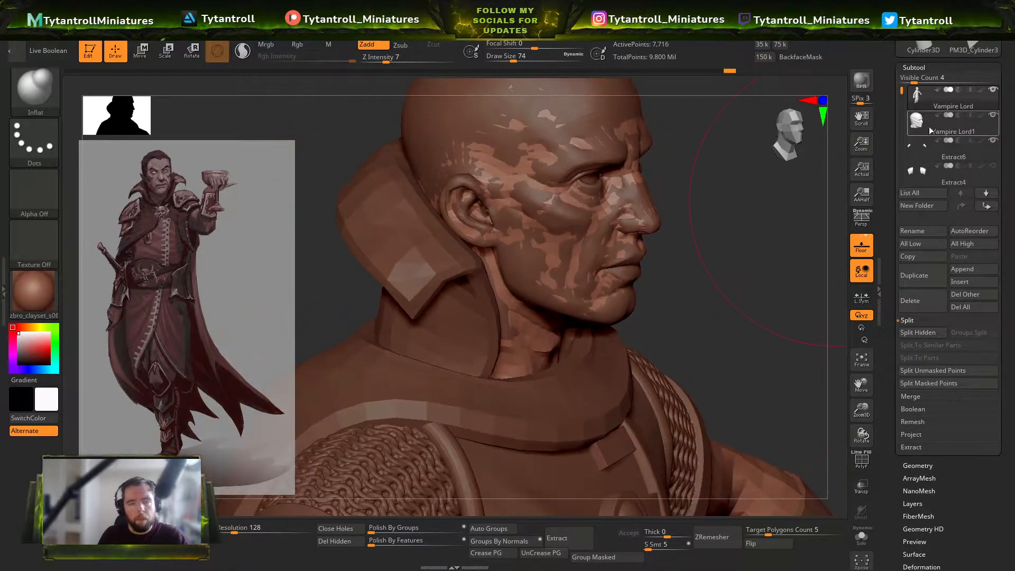
pyautogui.click(918, 125)
pyautogui.keyDown('shift'); pyautogui.moveTo(695, 265); pyautogui.dragTo(645, 250, button='right'); pyautogui.keyUp('shift')
pyautogui.keyDown('ctrl'); pyautogui.moveTo(566, 257); pyautogui.dragTo(634, 302, button='right'); pyautogui.keyUp('ctrl')
# Step: Choose the Inflat brush and set its draw size to 14
pyautogui.press('b')
pyautogui.press('i')
pyautogui.press('n')
pyautogui.keyDown('alt'); pyautogui.moveTo(360, 97); pyautogui.dragTo(384, 187, button='right'); pyautogui.keyUp('alt')
pyautogui.press('s')
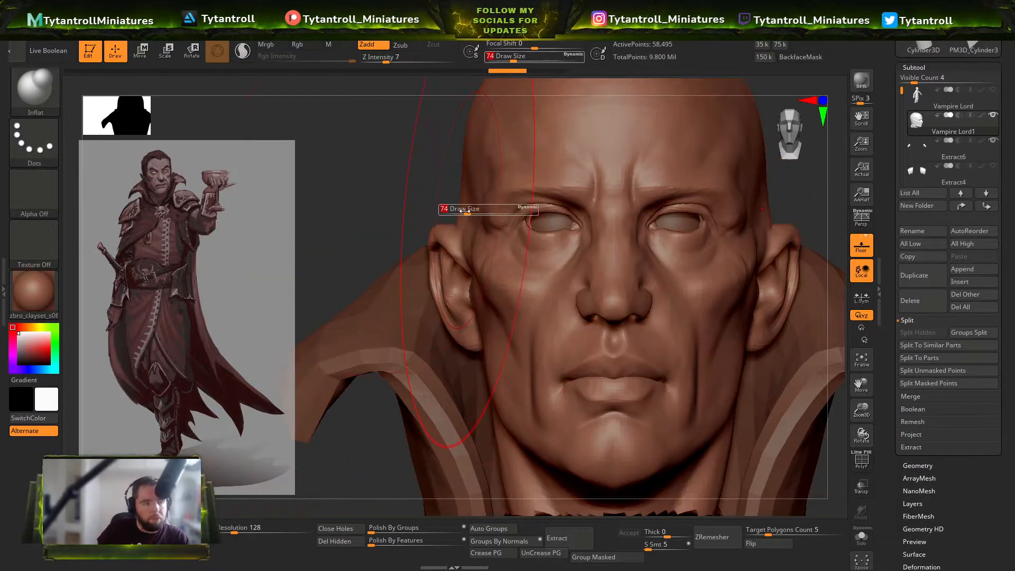
# Step: Open the PenTabletDriver settings and close the dialog again
pyautogui.press('super')
pyautogui.write('pen')
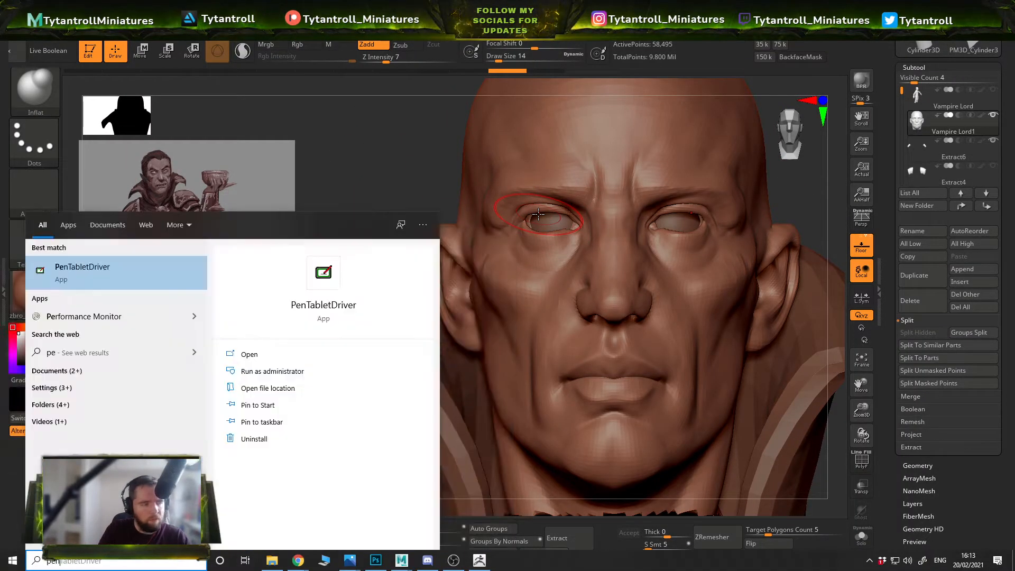
pyautogui.press('Return')
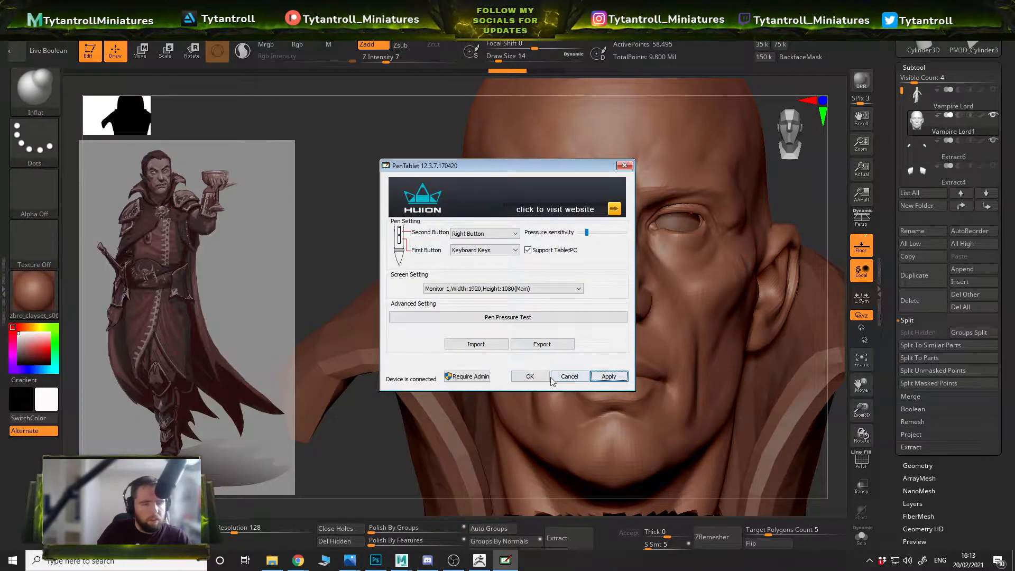
pyautogui.click(548, 376)
# Step: Switch to Photoshop and quit it without saving the changes to Chainmail.psd
pyautogui.press('super')
pyautogui.click(376, 562)
pyautogui.rightClick(375, 563)
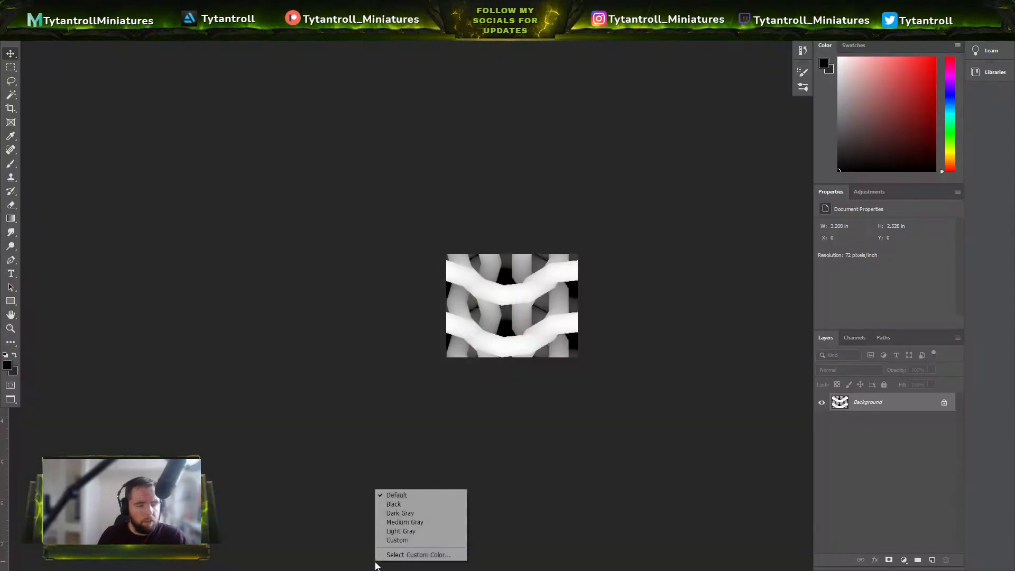
pyautogui.press('Escape')
pyautogui.click(27, 6)
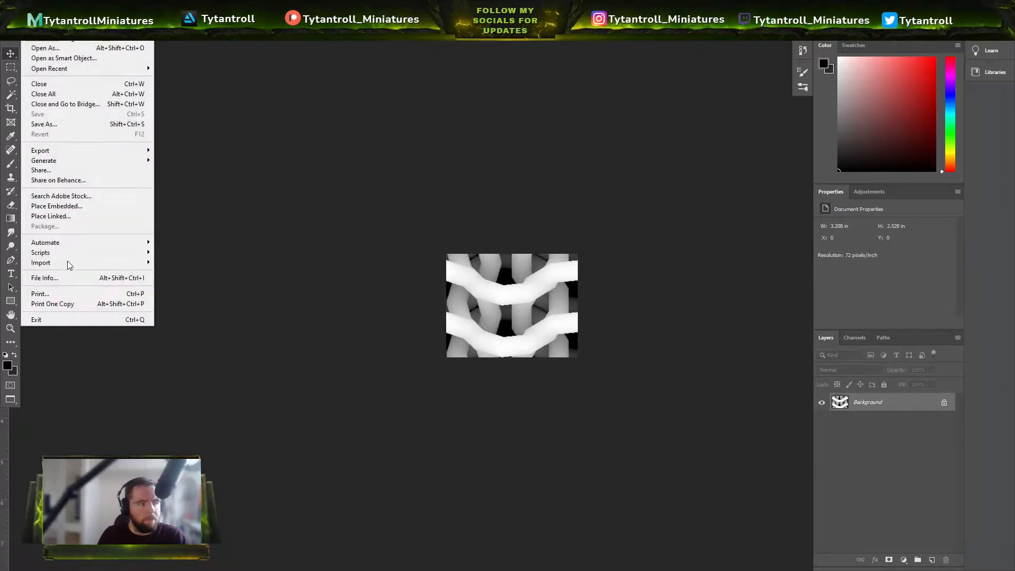
pyautogui.click(56, 321)
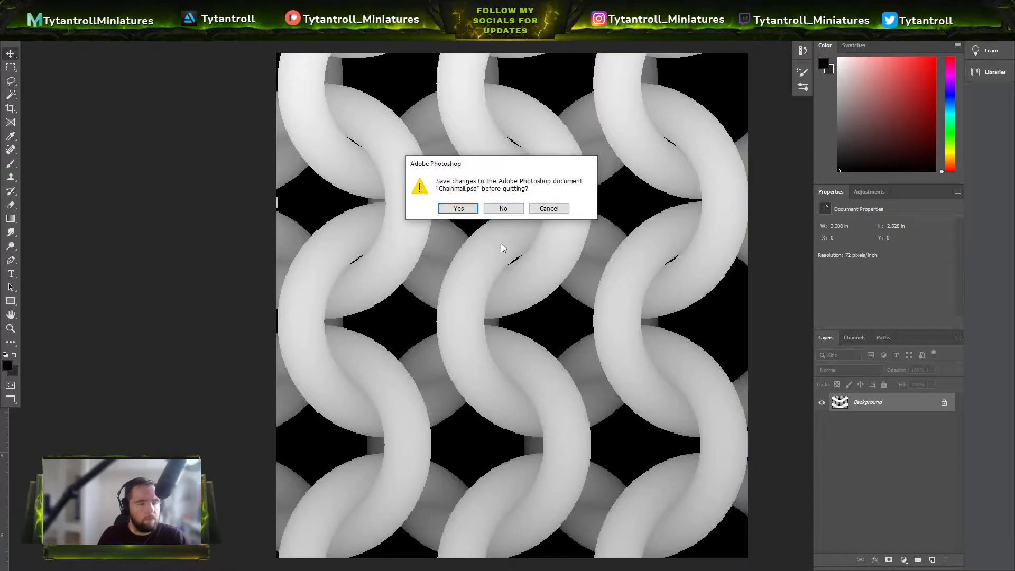
pyautogui.click(503, 209)
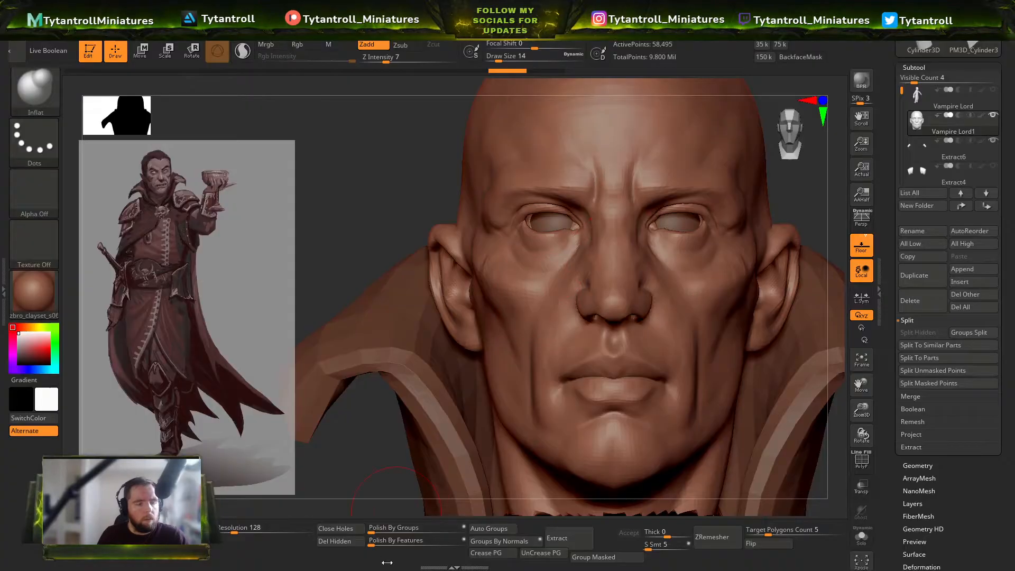
# Step: Switch to Maya, close the program, and return to ZBrush
pyautogui.press('super')
pyautogui.moveTo(377, 559)
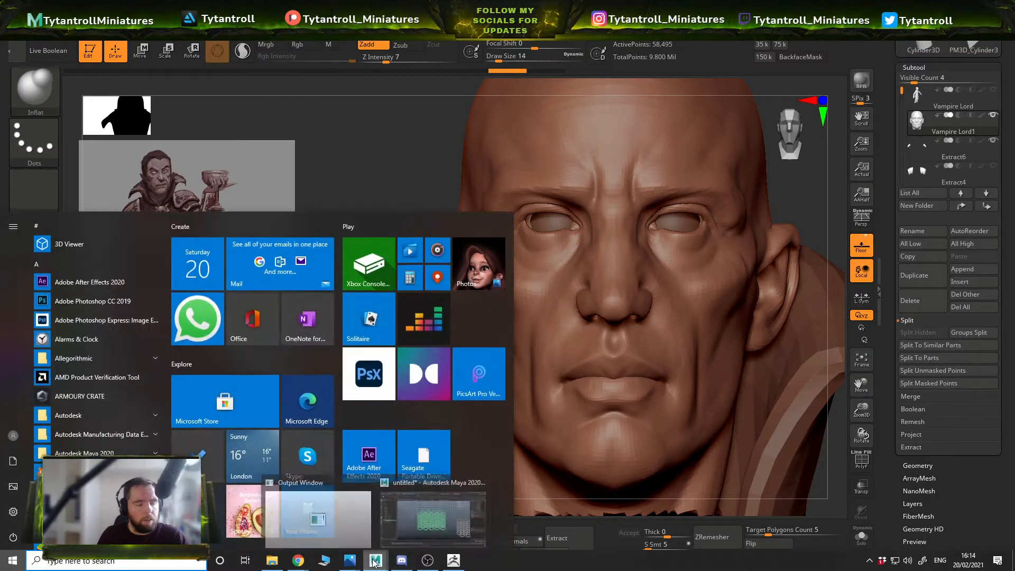
pyautogui.click(436, 518)
pyautogui.click(1003, 6)
pyautogui.click(506, 282)
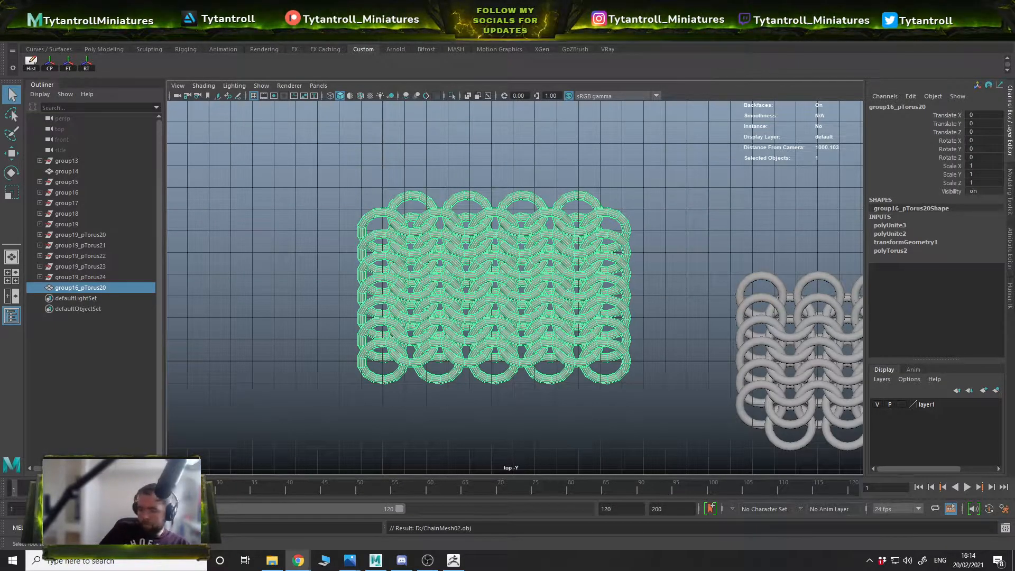
pyautogui.click(454, 560)
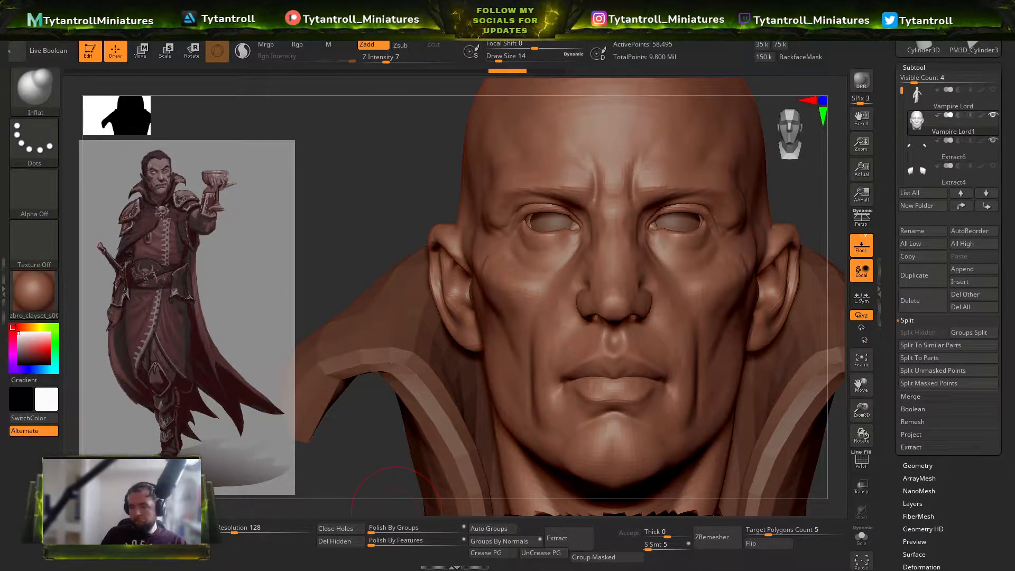
# Step: Inspect the duplicate head from several angles and check its wireframe with the Inflat brush selected
pyautogui.moveTo(401, 279)
pyautogui.mouseDown()
pyautogui.moveTo(465, 281)
pyautogui.moveTo(423, 280)
pyautogui.moveTo(444, 233)
pyautogui.moveTo(465, 253)
pyautogui.mouseUp()
pyautogui.press('b')
pyautogui.press('i')
pyautogui.press('n')
pyautogui.moveTo(338, 252)
pyautogui.mouseDown()
pyautogui.moveTo(716, 257)
pyautogui.moveTo(579, 264)
pyautogui.mouseUp()
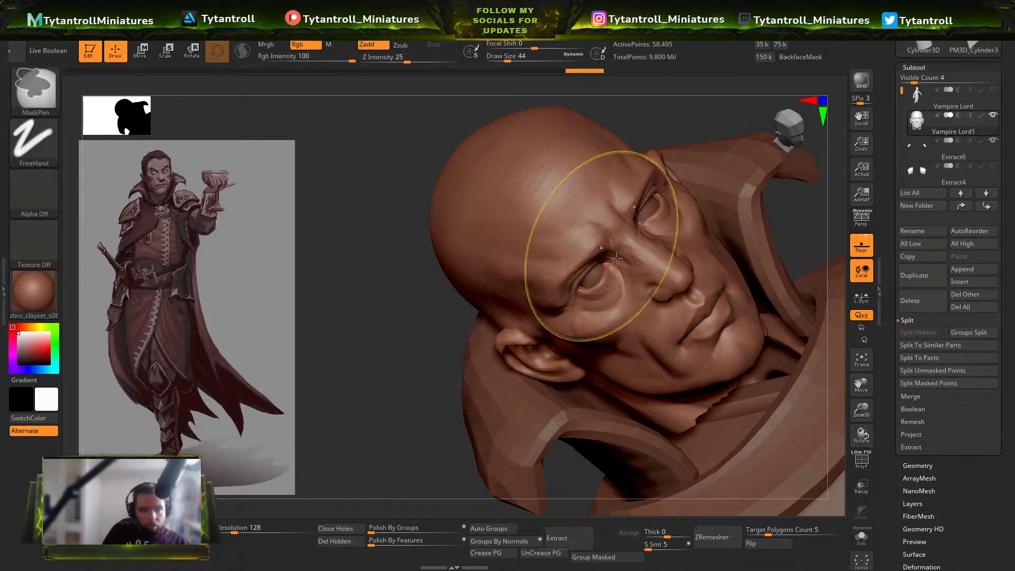
pyautogui.moveTo(397, 440); pyautogui.dragTo(374, 364)
pyautogui.moveTo(398, 285)
pyautogui.mouseDown()
pyautogui.moveTo(423, 335)
pyautogui.moveTo(428, 299)
pyautogui.moveTo(447, 313)
pyautogui.mouseUp()
pyautogui.hotkey('shift', 'f')
pyautogui.hotkey('shift', 'f')
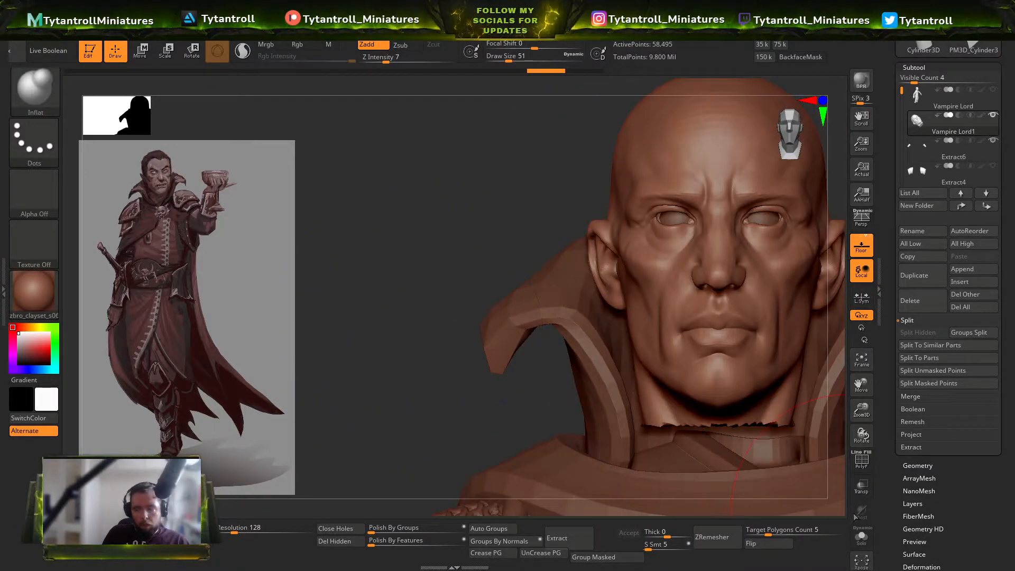
# Step: Isolate the duplicate head in solo mode, hide its lower part to inspect it, and bring the hidden part back
pyautogui.click(861, 535)
pyautogui.moveTo(444, 416); pyautogui.dragTo(740, 409)
pyautogui.keyDown('ctrl'); pyautogui.keyDown('alt'); pyautogui.keyDown('shift'); pyautogui.moveTo(722, 297); pyautogui.dragTo(504, 487); pyautogui.keyUp('shift'); pyautogui.keyUp('alt'); pyautogui.keyUp('ctrl')
pyautogui.moveTo(756, 327); pyautogui.dragTo(698, 317)
pyautogui.hotkey('shift', 'f')
pyautogui.keyDown('ctrl'); pyautogui.keyDown('shift'); pyautogui.click(218, 513); pyautogui.keyUp('shift'); pyautogui.keyUp('ctrl')
pyautogui.hotkey('shift', 'f')
# Step: Remesh the isolated head with DynaMesh, testing different resolutions and settling on 1328
pyautogui.click(913, 66)
pyautogui.click(917, 79)
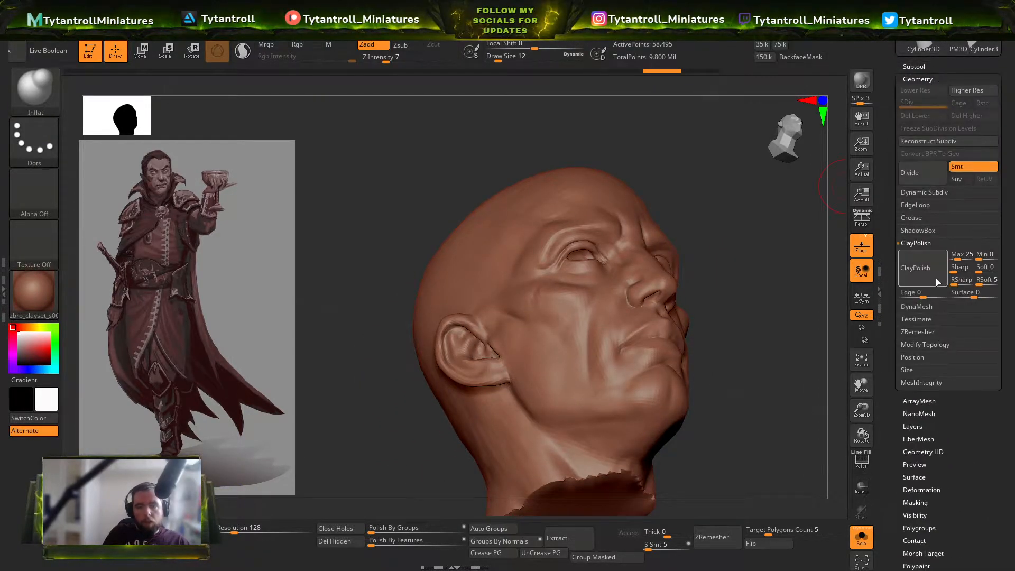
pyautogui.click(919, 332)
pyautogui.click(917, 255)
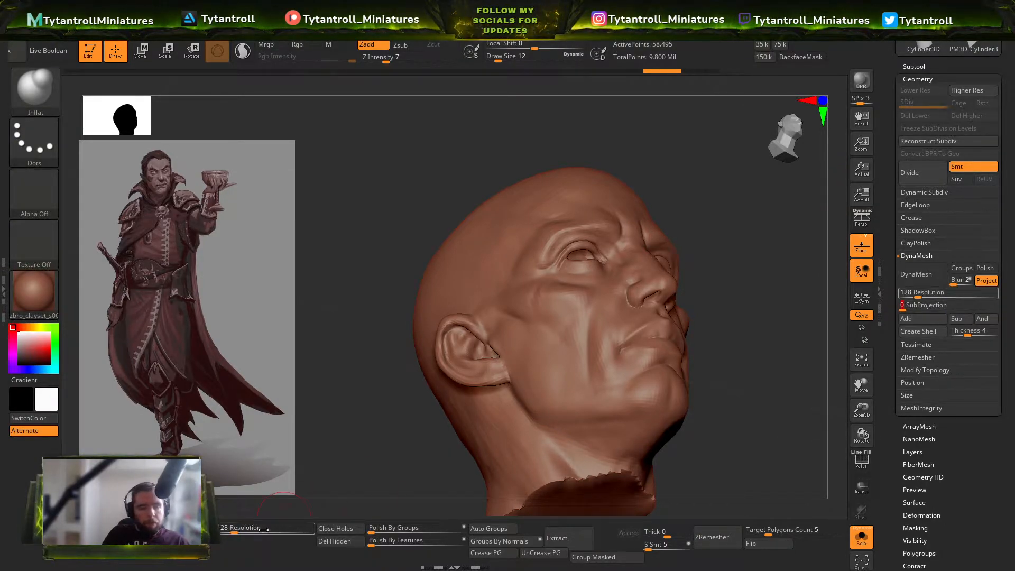
pyautogui.click(197, 533)
pyautogui.moveTo(365, 450); pyautogui.dragTo(306, 455)
pyautogui.hotkey('ctrl', 'z')
pyautogui.click(201, 534)
pyautogui.moveTo(376, 415); pyautogui.dragTo(329, 451)
pyautogui.hotkey('ctrl', 'z')
pyautogui.click(207, 538)
pyautogui.moveTo(357, 419); pyautogui.dragTo(386, 469)
pyautogui.hotkey('ctrl', 'z')
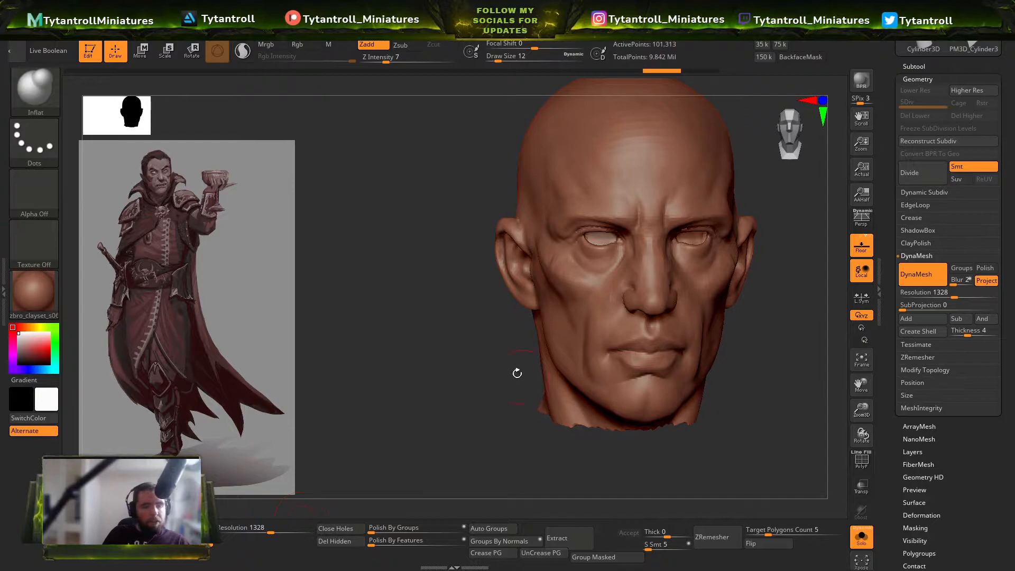
# Step: Inspect the wireframe density of the remeshed head
pyautogui.moveTo(524, 378); pyautogui.dragTo(457, 240)
pyautogui.hotkey('shift', 'f')
pyautogui.moveTo(401, 274)
pyautogui.mouseDown()
pyautogui.moveTo(451, 294)
pyautogui.moveTo(473, 344)
pyautogui.mouseUp()
pyautogui.hotkey('shift', 'f')
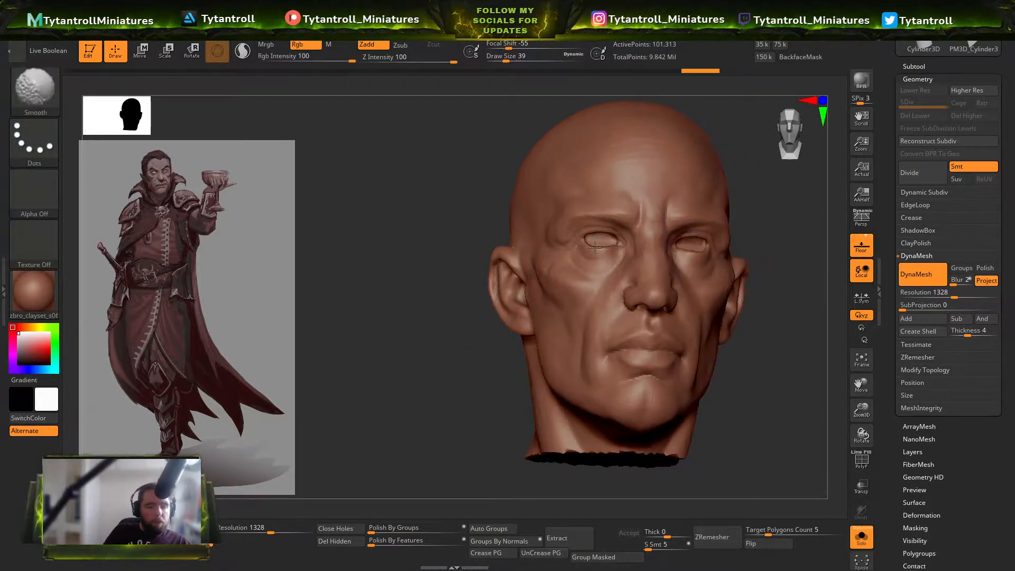
# Step: Try to swell the eye areas with the Inflat brush and undo the last stroke
pyautogui.press('b')
pyautogui.press('i')
pyautogui.press('n')
pyautogui.moveTo(609, 239); pyautogui.dragTo(608, 240)
pyautogui.moveTo(628, 233); pyautogui.dragTo(644, 253)
pyautogui.hotkey('ctrl', 'z')
# Step: Fill in both eyes with the Clay brush so the sockets become smooth, closed forms
pyautogui.press('b')
pyautogui.click(125, 191)
pyautogui.moveTo(402, 264)
pyautogui.mouseDown()
pyautogui.moveTo(573, 255)
pyautogui.moveTo(720, 272)
pyautogui.mouseUp()
pyautogui.press('s')
pyautogui.moveTo(616, 251)
pyautogui.mouseDown()
pyautogui.moveTo(607, 252)
pyautogui.moveTo(623, 243)
pyautogui.mouseUp()
pyautogui.press('s')
pyautogui.moveTo(566, 301); pyautogui.dragTo(572, 301)
pyautogui.moveTo(465, 407)
pyautogui.mouseDown()
pyautogui.moveTo(416, 449)
pyautogui.moveTo(392, 360)
pyautogui.moveTo(446, 346)
pyautogui.mouseUp()
pyautogui.hotkey('ctrl', 'z')
pyautogui.keyDown('alt'); pyautogui.moveTo(328, 303); pyautogui.dragTo(342, 336); pyautogui.keyUp('alt')
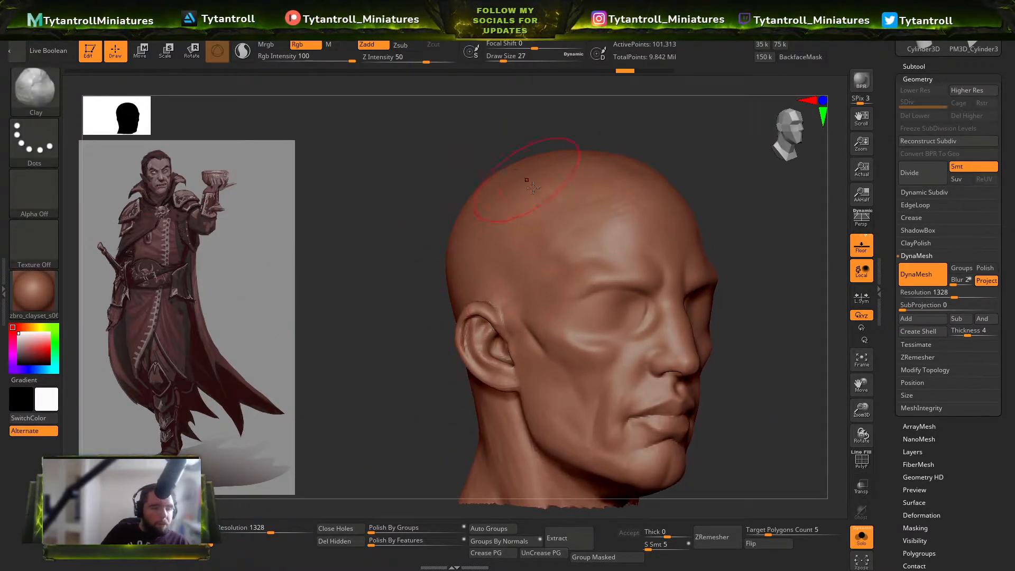
# Step: Carve the temple lines beside the forehead with the DamStandard brush, reducing its draw size to 27
pyautogui.press('b')
pyautogui.press('d')
pyautogui.press('s')
pyautogui.press('s')
pyautogui.press('s')
pyautogui.moveTo(559, 225); pyautogui.dragTo(563, 226)
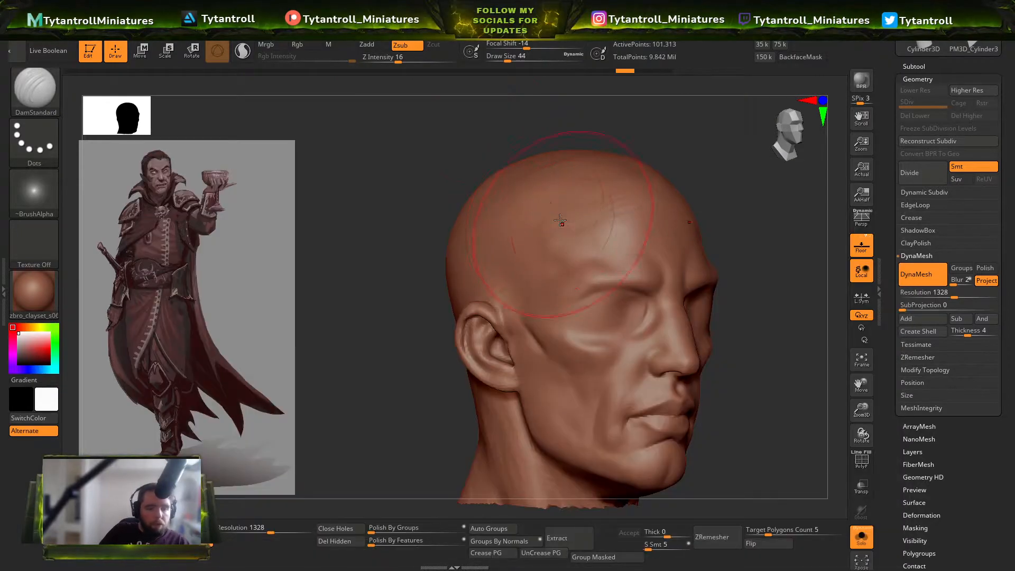
pyautogui.moveTo(555, 298); pyautogui.dragTo(522, 213)
pyautogui.moveTo(739, 169); pyautogui.dragTo(732, 206)
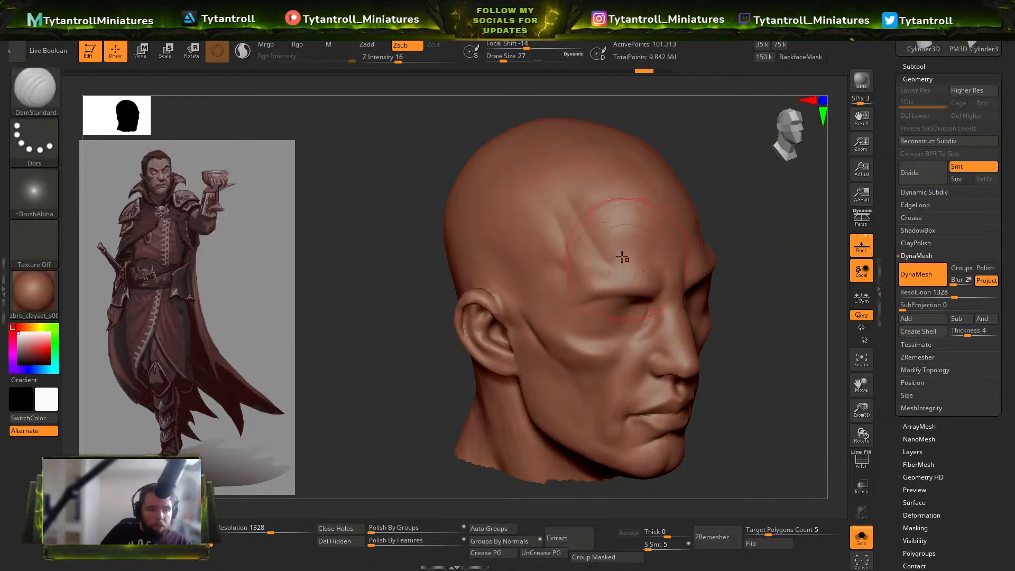
# Step: Smooth the carved temples and cheek area, and remesh the head with DynaMesh at resolution 1328
pyautogui.keyDown('shift'); pyautogui.moveTo(551, 179); pyautogui.dragTo(577, 186); pyautogui.keyUp('shift')
pyautogui.moveTo(740, 283); pyautogui.dragTo(732, 269)
pyautogui.moveTo(362, 281)
pyautogui.mouseDown()
pyautogui.moveTo(383, 337)
pyautogui.moveTo(423, 307)
pyautogui.mouseUp()
pyautogui.keyDown('shift'); pyautogui.moveTo(528, 321); pyautogui.dragTo(510, 288); pyautogui.keyUp('shift')
pyautogui.keyDown('alt'); pyautogui.moveTo(494, 357); pyautogui.dragTo(465, 322); pyautogui.keyUp('alt')
pyautogui.keyDown('ctrl'); pyautogui.moveTo(432, 351); pyautogui.dragTo(450, 403); pyautogui.keyUp('ctrl')
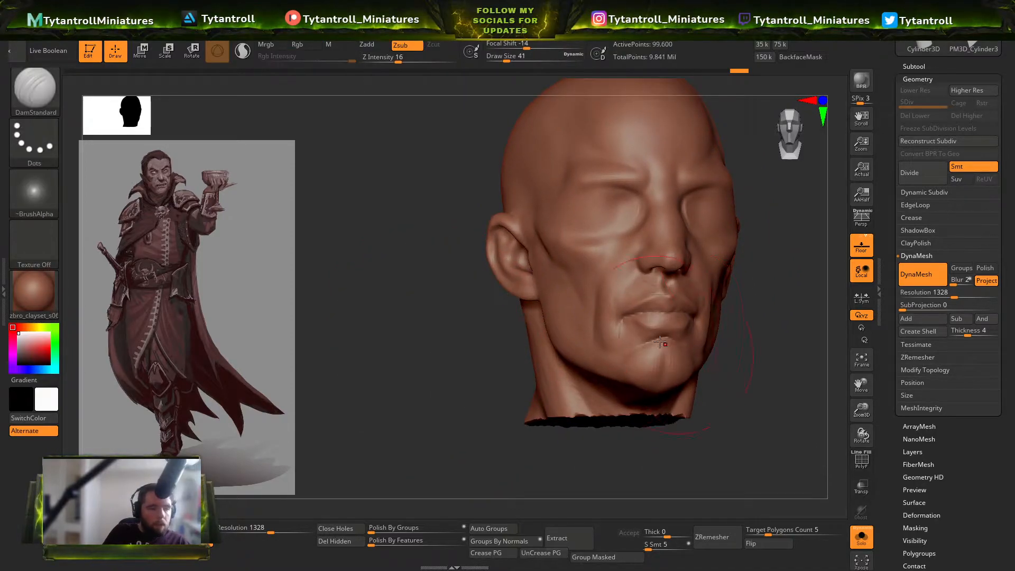
# Step: Refine the creases around the nose and chin using the DamStandard brush with draw size 8
pyautogui.moveTo(761, 296); pyautogui.dragTo(809, 312)
pyautogui.press('b')
pyautogui.press('d')
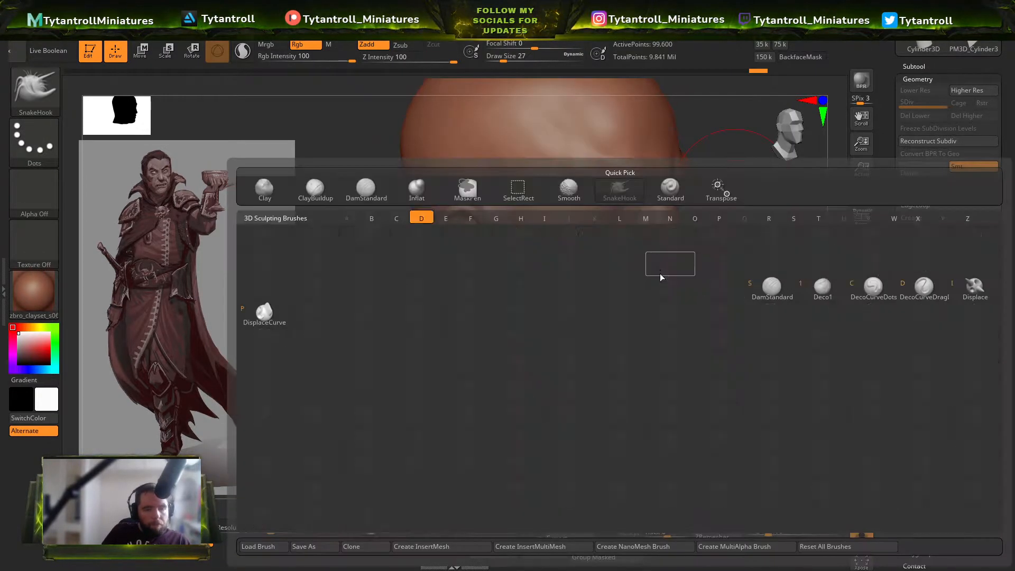
pyautogui.press('s')
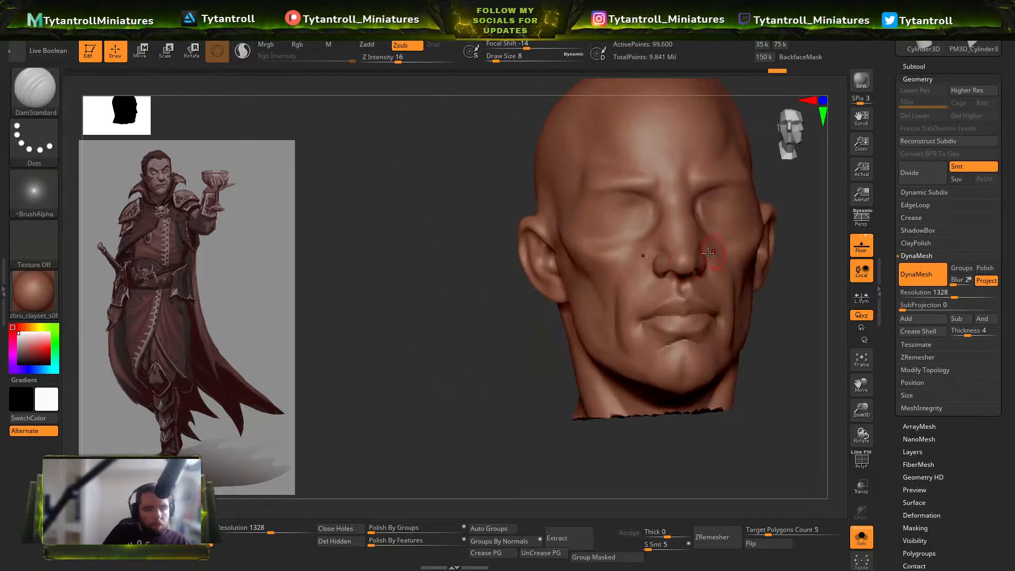
pyautogui.press('s')
pyautogui.moveTo(435, 336); pyautogui.dragTo(449, 415)
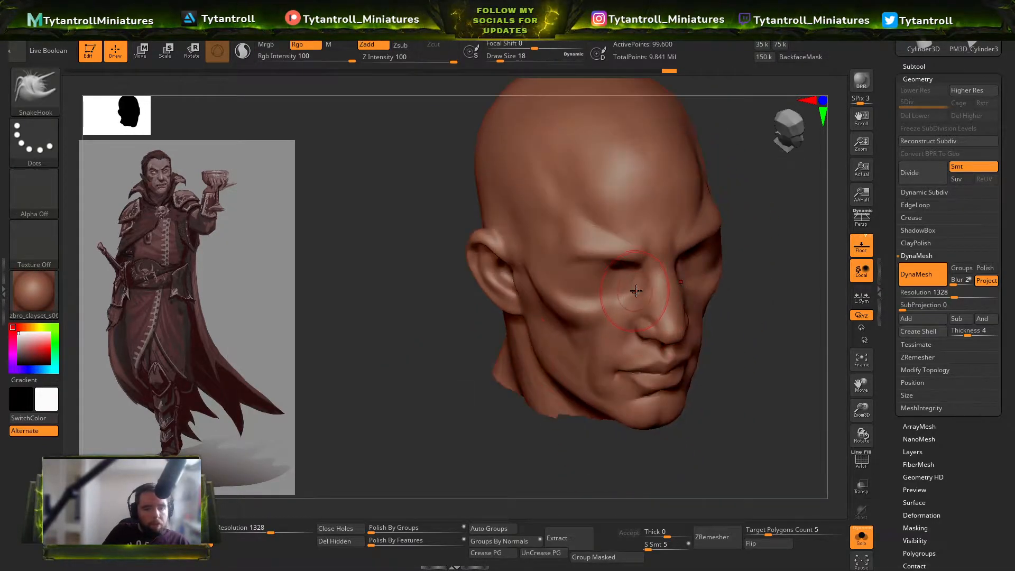
# Step: Reshape the nose bridge and inner eye sockets with the SnakeHook brush at draw size 18
pyautogui.keyDown('shift'); pyautogui.moveTo(674, 286); pyautogui.dragTo(668, 291); pyautogui.keyUp('shift')
pyautogui.moveTo(663, 277); pyautogui.dragTo(656, 273)
pyautogui.moveTo(679, 237)
pyautogui.mouseDown()
pyautogui.moveTo(711, 222)
pyautogui.moveTo(719, 270)
pyautogui.mouseUp()
pyautogui.press('b')
pyautogui.click(670, 300)
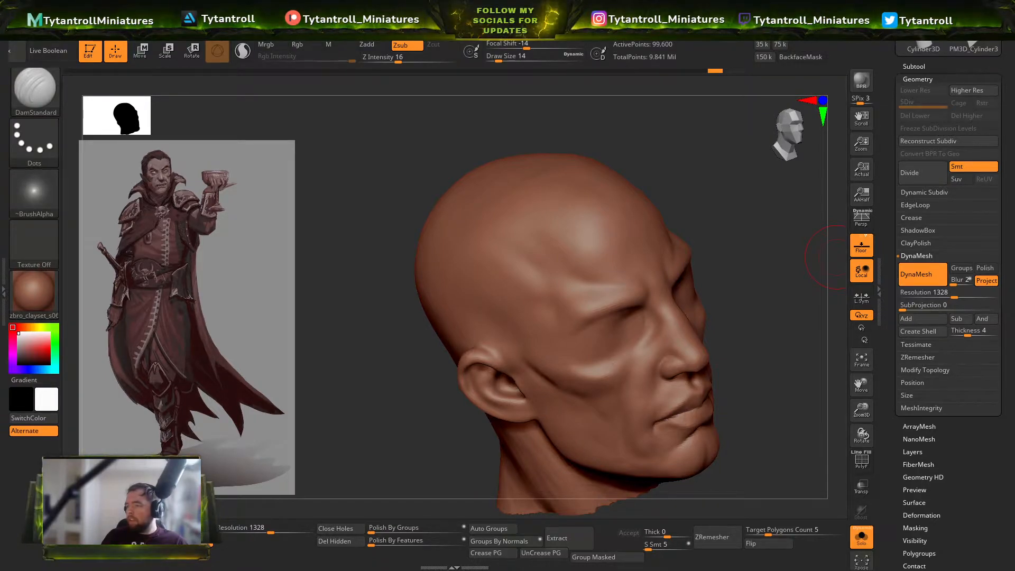
# Step: Refine the nostrils from a straight front view with the DamStandard and SnakeHook brushes
pyautogui.keyDown('shift'); pyautogui.moveTo(836, 258); pyautogui.dragTo(761, 264); pyautogui.keyUp('shift')
pyautogui.moveTo(684, 280)
pyautogui.keyDown('ctrl'); pyautogui.mouseDown(button='right')
pyautogui.moveTo(683, 300)
pyautogui.moveTo(668, 239)
pyautogui.mouseUp(button='right'); pyautogui.keyUp('ctrl')
pyautogui.press('b')
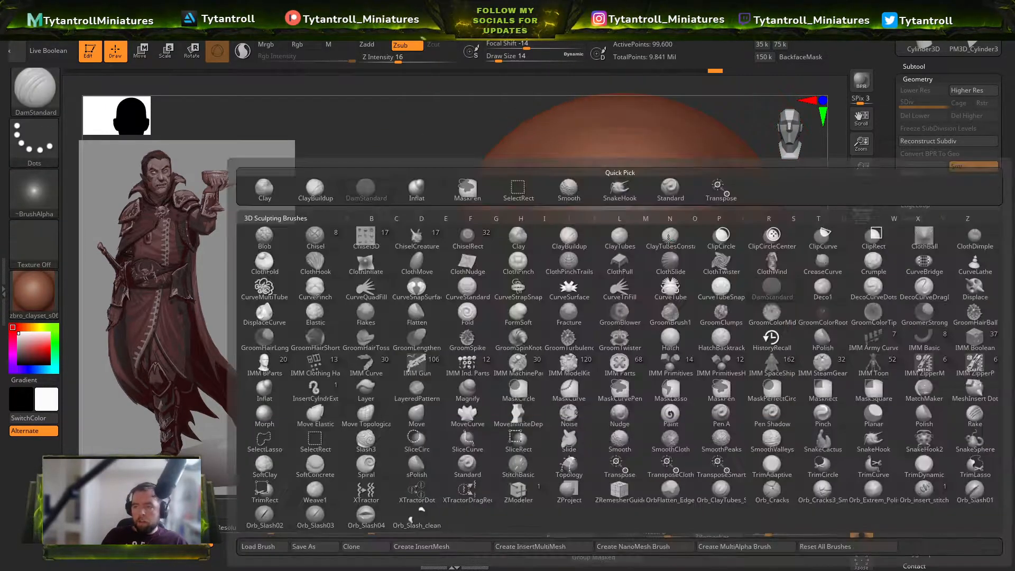
pyautogui.press('d')
pyautogui.press('s')
pyautogui.keyDown('alt'); pyautogui.moveTo(782, 491); pyautogui.dragTo(798, 364); pyautogui.keyUp('alt')
pyautogui.press('b')
pyautogui.press('s')
pyautogui.press('h')
pyautogui.moveTo(642, 353); pyautogui.dragTo(637, 355)
pyautogui.moveTo(787, 442); pyautogui.dragTo(758, 389)
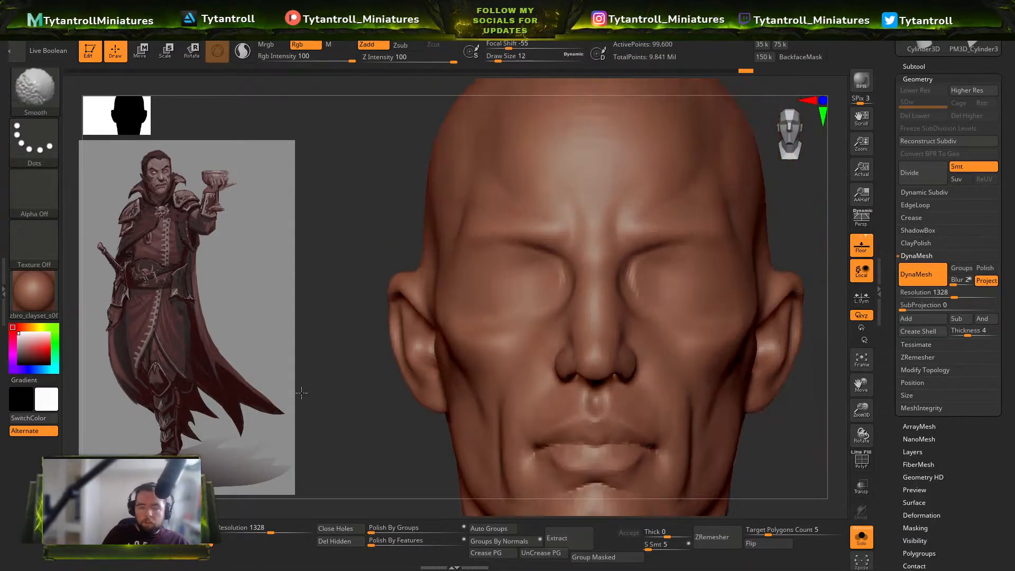
# Step: Switch to the DamStandard brush at draw size 39 to work on the area around the ear and jaw
pyautogui.moveTo(298, 410); pyautogui.dragTo(384, 381)
pyautogui.press('b')
pyautogui.press('d')
pyautogui.press('s')
pyautogui.moveTo(782, 378); pyautogui.dragTo(756, 359)
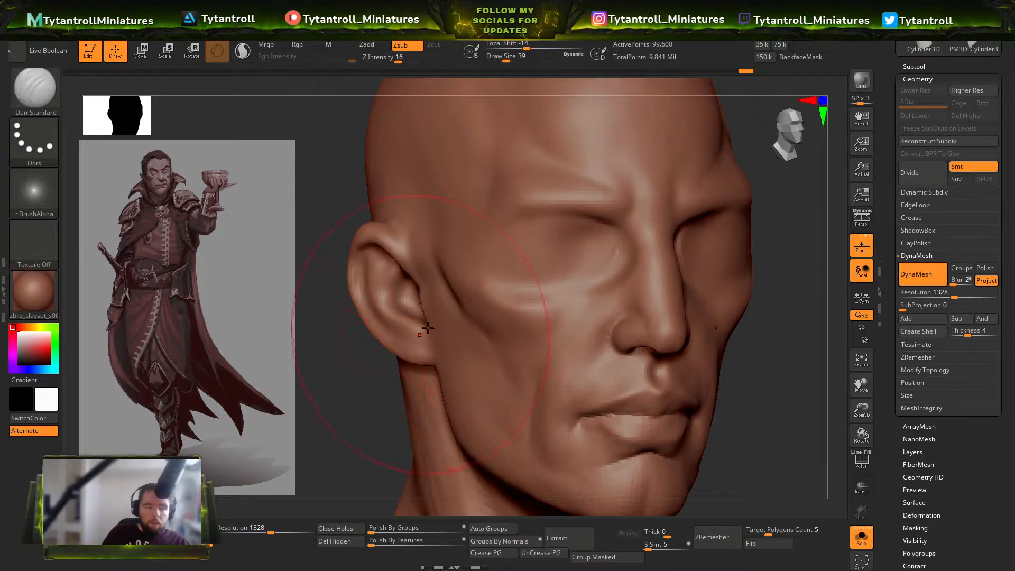
# Step: Smooth the cheek and jaw in front of the ear and refine the hollow with the DamStandard brush
pyautogui.keyDown('shift'); pyautogui.moveTo(518, 365); pyautogui.dragTo(534, 401); pyautogui.keyUp('shift')
pyautogui.press('s')
pyautogui.press('s')
pyautogui.moveTo(438, 291)
pyautogui.mouseDown()
pyautogui.moveTo(505, 364)
pyautogui.moveTo(526, 360)
pyautogui.mouseUp()
# Step: Set up the ClayTubes brush for the temple with intensity 28 and draw size 12
pyautogui.press('b')
pyautogui.press('c')
pyautogui.press('t')
pyautogui.moveTo(427, 64); pyautogui.dragTo(410, 63)
pyautogui.moveTo(320, 132); pyautogui.dragTo(364, 169)
pyautogui.press('s')
pyautogui.moveTo(524, 186); pyautogui.dragTo(513, 186)
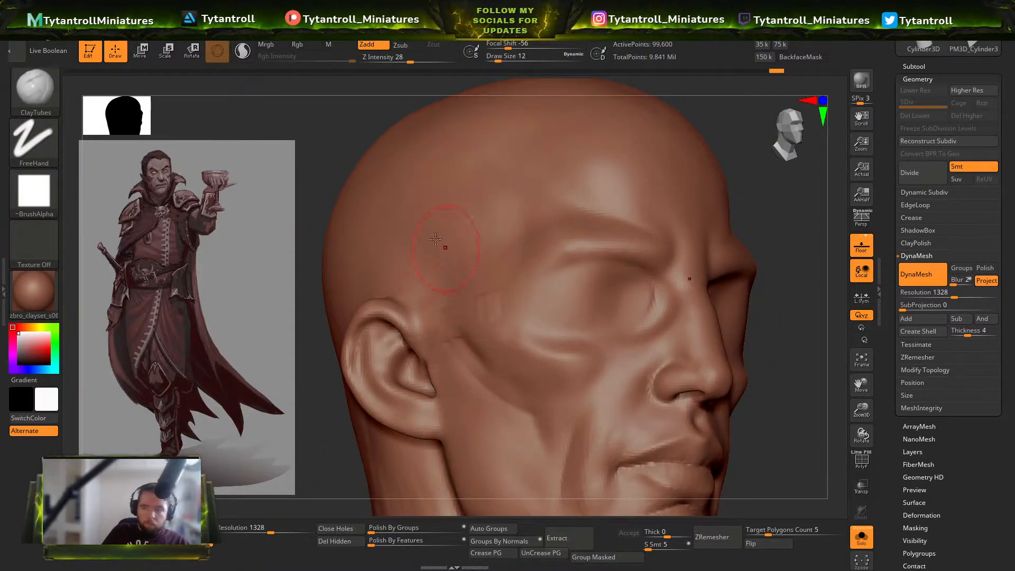
# Step: Undo the clay strip laid across the temple
pyautogui.keyDown('alt'); pyautogui.moveTo(313, 215); pyautogui.dragTo(334, 276); pyautogui.keyUp('alt')
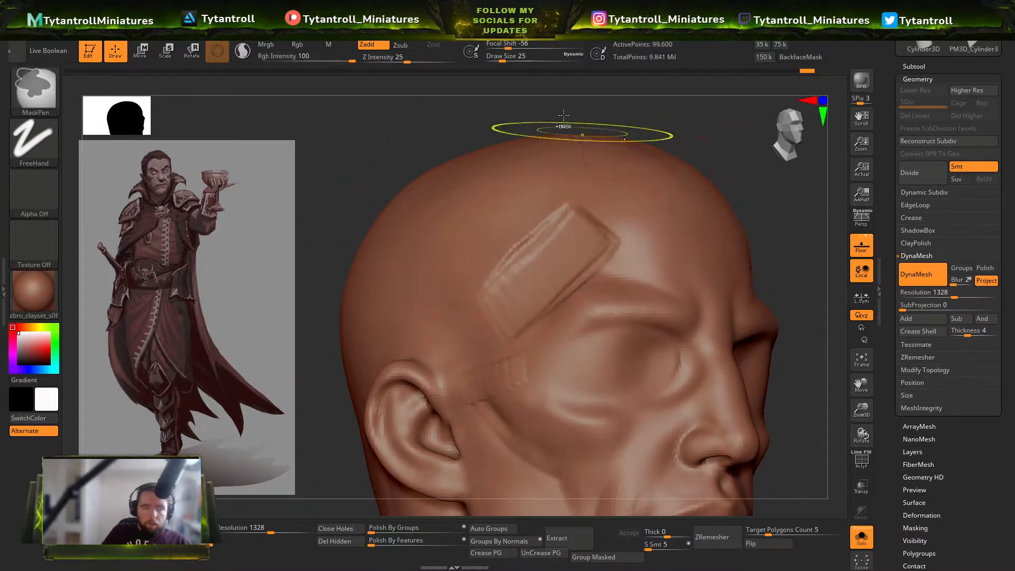
pyautogui.hotkey('ctrl', 'z')
pyautogui.hotkey('ctrl', 'z')
pyautogui.hotkey('ctrl', 'z')
# Step: Build up the temple beside the outer brow with ClayTubes at intensity 14 and draw size 18
pyautogui.moveTo(410, 62); pyautogui.dragTo(396, 62)
pyautogui.moveTo(781, 253); pyautogui.dragTo(784, 285)
pyautogui.press('s')
pyautogui.moveTo(603, 254); pyautogui.dragTo(502, 328)
pyautogui.press('s')
pyautogui.moveTo(568, 317); pyautogui.dragTo(560, 317)
pyautogui.moveTo(591, 314); pyautogui.dragTo(529, 380)
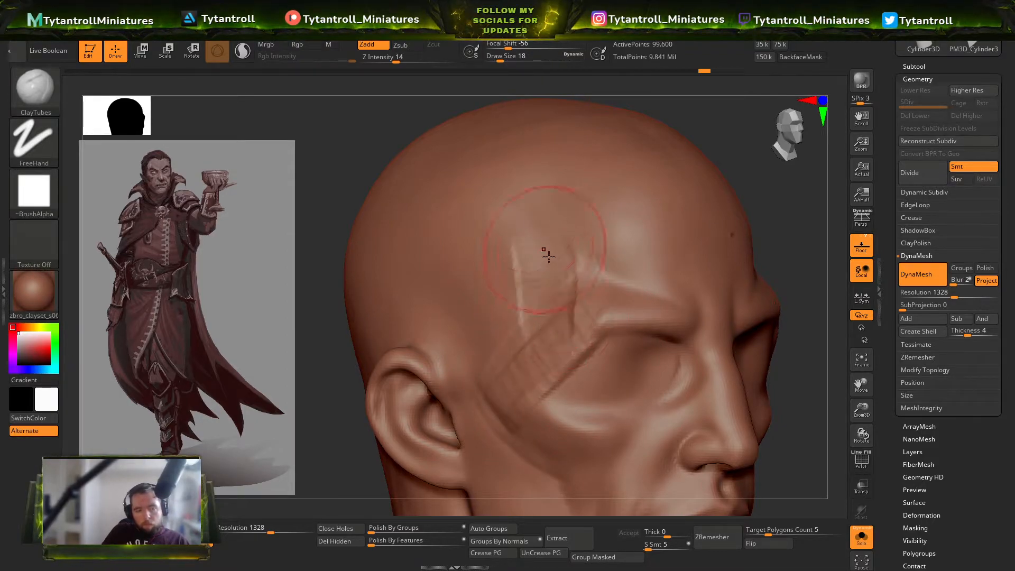
# Step: Flatten the clay strokes on the temple and the side of the forehead with the TrimDynamic brush
pyautogui.moveTo(795, 307); pyautogui.dragTo(767, 338)
pyautogui.press('b')
pyautogui.press('t')
pyautogui.press('d')
pyautogui.press('s')
pyautogui.moveTo(586, 248)
pyautogui.mouseDown()
pyautogui.moveTo(576, 247)
pyautogui.moveTo(649, 277)
pyautogui.moveTo(682, 338)
pyautogui.mouseUp()
# Step: Reshape the brow ridge and forehead with the Move brush
pyautogui.moveTo(682, 317)
pyautogui.mouseDown(button='right')
pyautogui.moveTo(687, 286)
pyautogui.moveTo(740, 261)
pyautogui.moveTo(713, 238)
pyautogui.mouseUp(button='right')
pyautogui.press('b')
pyautogui.press('m')
pyautogui.press('v')
pyautogui.moveTo(653, 185); pyautogui.dragTo(642, 187)
pyautogui.moveTo(714, 259); pyautogui.dragTo(679, 249)
pyautogui.press('s')
pyautogui.moveTo(678, 286); pyautogui.dragTo(667, 286)
# Step: Carve the frown creases and inner brow line with the DamStandard brush at draw size 13
pyautogui.moveTo(767, 297)
pyautogui.mouseDown()
pyautogui.moveTo(771, 313)
pyautogui.moveTo(729, 296)
pyautogui.mouseUp()
pyautogui.press('b')
pyautogui.press('d')
pyautogui.press('s')
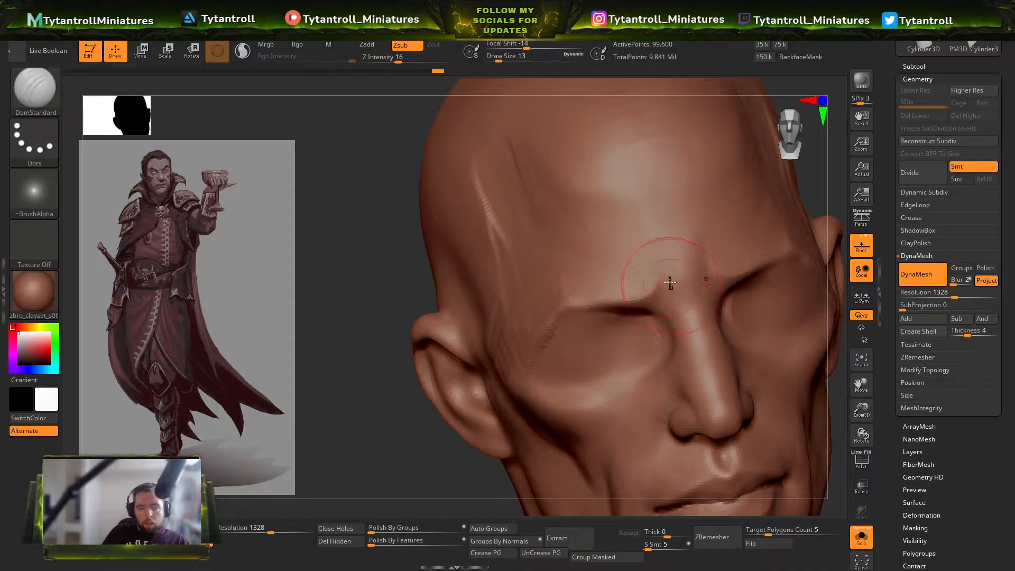
pyautogui.moveTo(380, 296)
pyautogui.mouseDown()
pyautogui.moveTo(333, 322)
pyautogui.moveTo(476, 229)
pyautogui.mouseUp()
# Step: Pull the brow and eye socket forms into shape with the SnakeHook brush, ending at draw size 49
pyautogui.press('b')
pyautogui.press('s')
pyautogui.press('h')
pyautogui.press('s')
pyautogui.moveTo(593, 271)
pyautogui.mouseDown()
pyautogui.moveTo(584, 272)
pyautogui.moveTo(596, 263)
pyautogui.mouseUp()
pyautogui.moveTo(338, 296)
pyautogui.mouseDown()
pyautogui.moveTo(324, 346)
pyautogui.moveTo(391, 338)
pyautogui.mouseUp()
pyautogui.moveTo(586, 310); pyautogui.dragTo(584, 321)
pyautogui.press('s')
pyautogui.moveTo(536, 277); pyautogui.dragTo(543, 277)
pyautogui.moveTo(748, 264); pyautogui.dragTo(777, 161)
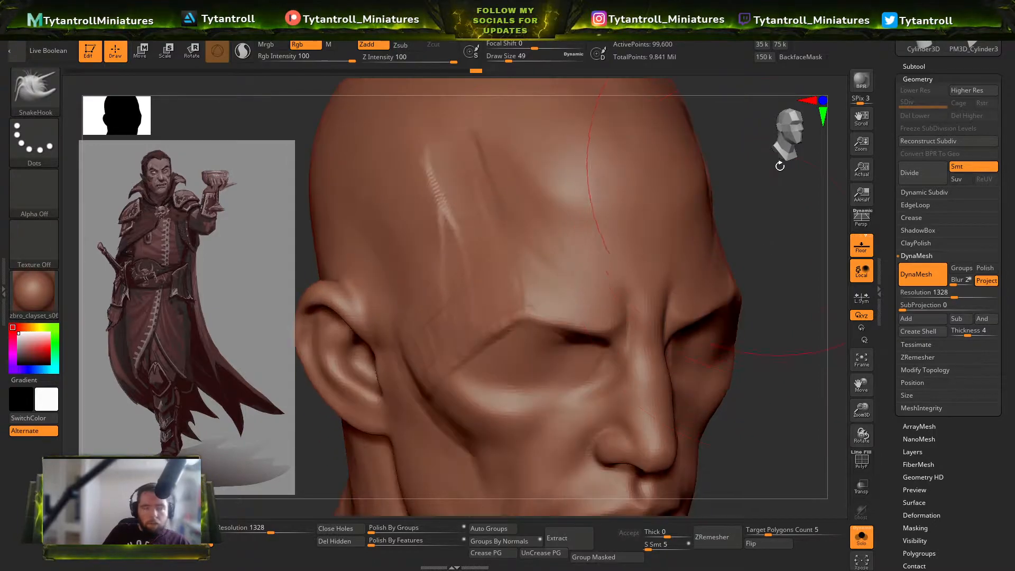
# Step: Define the edge running from the outer brow to the temple with DamStandard and smooth the surrounding surface
pyautogui.press('b')
pyautogui.press('d')
pyautogui.press('s')
pyautogui.moveTo(770, 288); pyautogui.dragTo(797, 295)
pyautogui.press('s')
pyautogui.moveTo(452, 353); pyautogui.dragTo(510, 256)
pyautogui.keyDown('alt'); pyautogui.moveTo(510, 212); pyautogui.dragTo(536, 268, button='right'); pyautogui.keyUp('alt')
pyautogui.keyDown('shift'); pyautogui.moveTo(533, 269); pyautogui.dragTo(465, 337); pyautogui.keyUp('shift')
pyautogui.keyDown('ctrl'); pyautogui.moveTo(464, 344); pyautogui.dragTo(515, 288, button='right'); pyautogui.keyUp('ctrl')
pyautogui.moveTo(515, 288)
pyautogui.keyDown('shift'); pyautogui.mouseDown(button='right')
pyautogui.moveTo(499, 290)
pyautogui.moveTo(580, 312)
pyautogui.moveTo(605, 221)
pyautogui.mouseUp(button='right'); pyautogui.keyUp('shift')
pyautogui.keyDown('ctrl'); pyautogui.moveTo(612, 355); pyautogui.dragTo(638, 294, button='right'); pyautogui.keyUp('ctrl')
# Step: Try to tighten the line between the lips with the Pinch brush
pyautogui.press('b')
pyautogui.press('s')
pyautogui.press('h')
pyautogui.press('b')
pyautogui.press('p')
pyautogui.press('i')
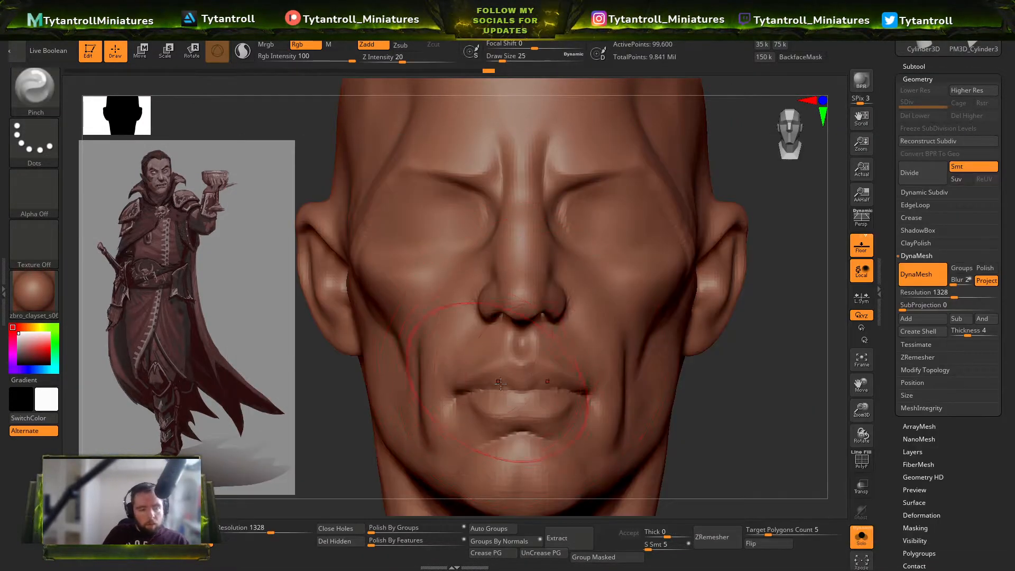
pyautogui.hotkey('ctrl', 'z')
pyautogui.press('[')
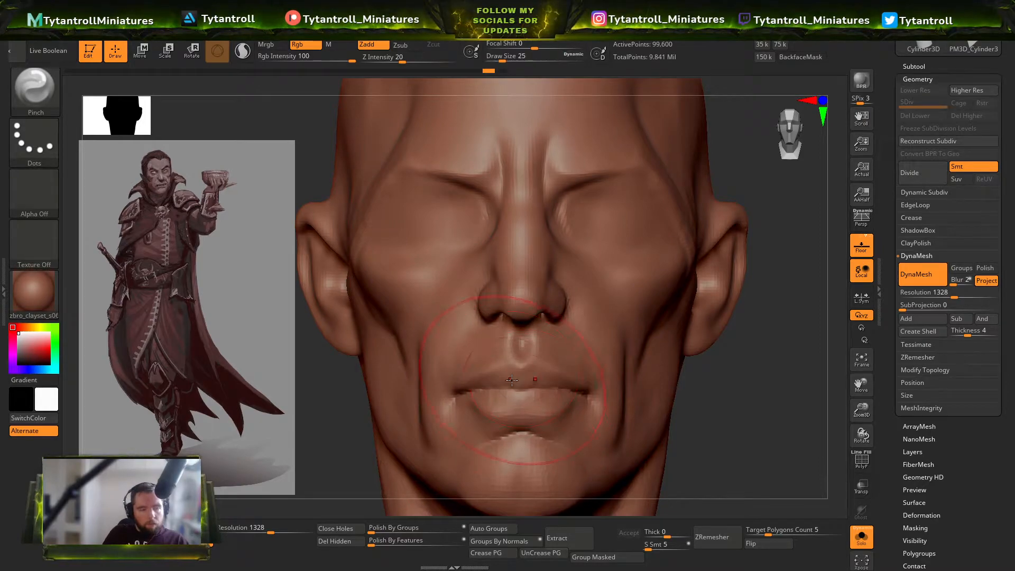
# Step: Adjust the lip profile and the area under the lower lip with the SnakeHook brush at draw size 7
pyautogui.moveTo(509, 367); pyautogui.dragTo(708, 353, button='right')
pyautogui.press('b')
pyautogui.press('s')
pyautogui.press('h')
pyautogui.moveTo(655, 378)
pyautogui.mouseDown(button='right')
pyautogui.moveTo(630, 410)
pyautogui.moveTo(560, 370)
pyautogui.mouseUp(button='right')
pyautogui.moveTo(467, 346); pyautogui.dragTo(459, 338)
pyautogui.moveTo(659, 394); pyautogui.dragTo(737, 389)
pyautogui.press('[')
pyautogui.press('[')
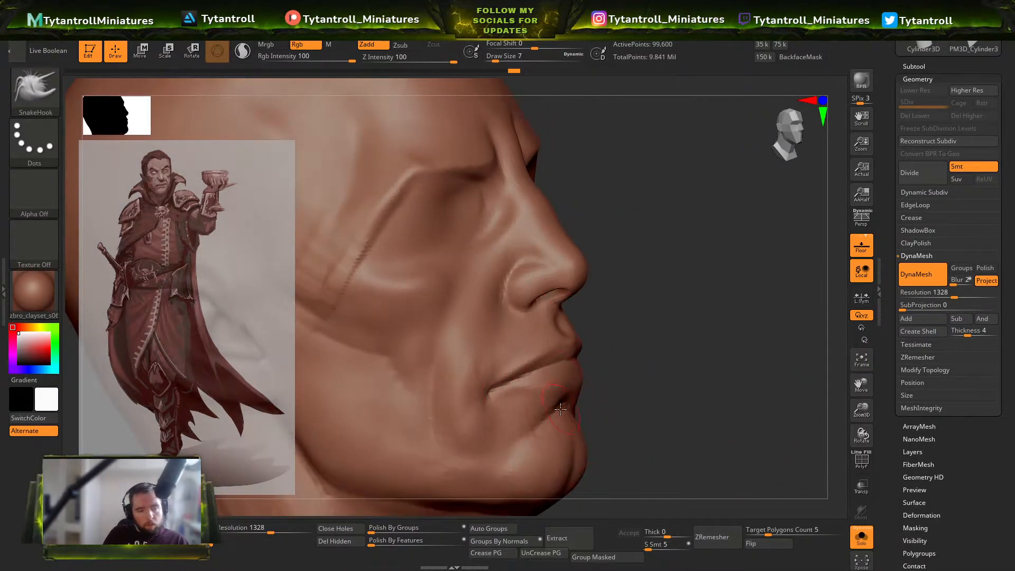
pyautogui.moveTo(568, 398); pyautogui.dragTo(549, 417, button='right')
pyautogui.moveTo(657, 358)
pyautogui.mouseDown(button='right')
pyautogui.moveTo(389, 380)
pyautogui.moveTo(552, 355)
pyautogui.mouseUp(button='right')
# Step: Sharpen the mouth line and the crease below the lower lip with the DamStandard brush
pyautogui.press('b')
pyautogui.press('d')
pyautogui.press('s')
pyautogui.moveTo(694, 346)
pyautogui.mouseDown(button='right')
pyautogui.moveTo(562, 353)
pyautogui.moveTo(586, 364)
pyautogui.moveTo(471, 401)
pyautogui.moveTo(567, 356)
pyautogui.mouseUp(button='right')
pyautogui.press(']')
pyautogui.press(']')
pyautogui.press(']')
pyautogui.press(']')
pyautogui.press(']')
# Step: Refine the upper lip and mouth shape with the SnakeHook brush, reducing its draw size to 5
pyautogui.press('b')
pyautogui.press('s')
pyautogui.press('h')
pyautogui.press('s')
pyautogui.moveTo(567, 356); pyautogui.dragTo(568, 355)
pyautogui.press('[')
pyautogui.press('[')
pyautogui.press('[')
pyautogui.press('[')
pyautogui.press('[')
pyautogui.press('[')
pyautogui.press('[')
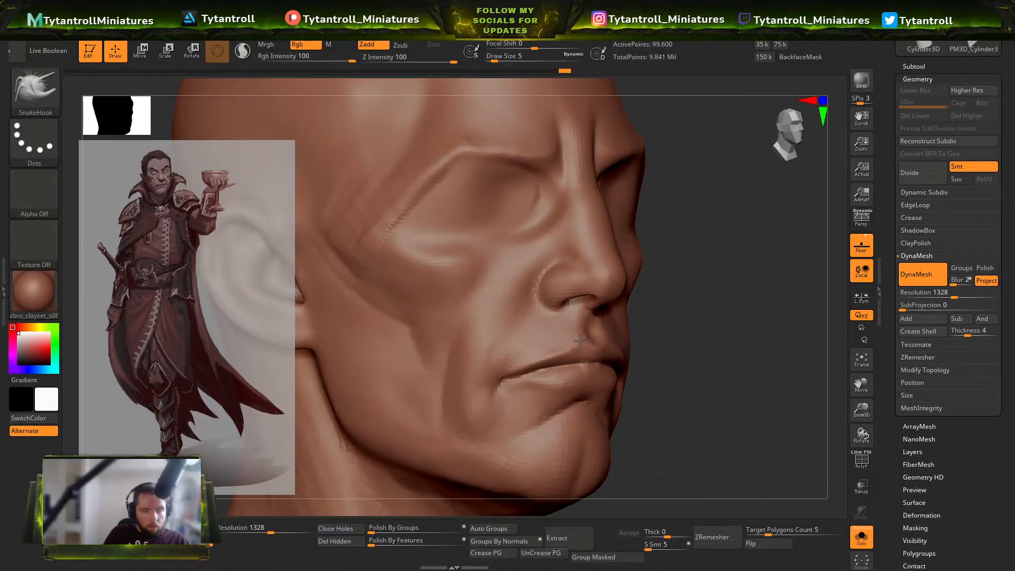
# Step: Carve the nostrils and the crease around the nose wings with DamStandard, using draw size 14
pyautogui.moveTo(772, 348)
pyautogui.keyDown('shift'); pyautogui.mouseDown(button='right')
pyautogui.moveTo(798, 346)
pyautogui.moveTo(750, 350)
pyautogui.mouseUp(button='right'); pyautogui.keyUp('shift')
pyautogui.press('b')
pyautogui.press('d')
pyautogui.press('s')
pyautogui.moveTo(475, 407); pyautogui.dragTo(381, 412, button='right')
pyautogui.moveTo(599, 335); pyautogui.dragTo(610, 303, button='right')
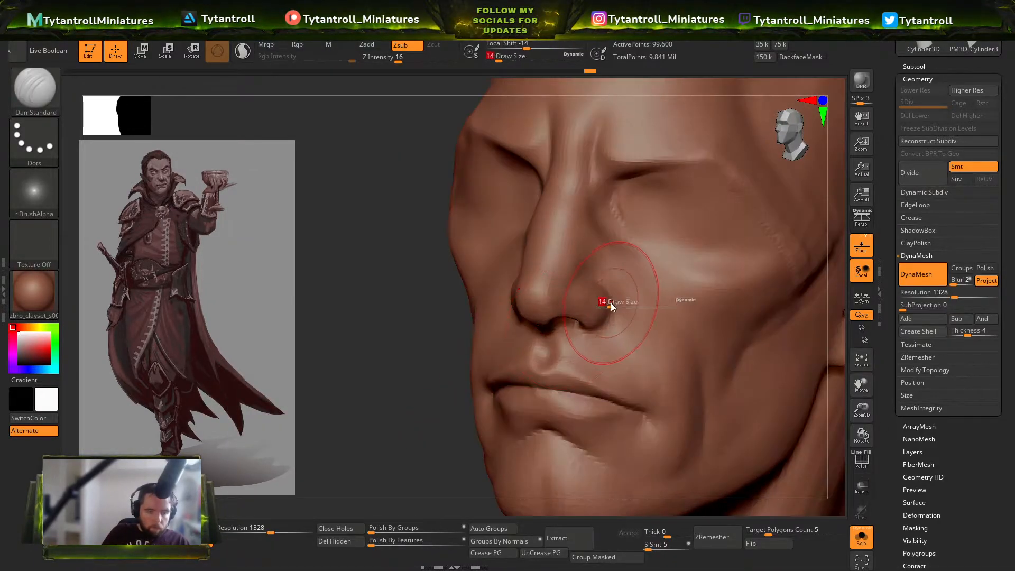
pyautogui.keyDown('shift'); pyautogui.moveTo(472, 370); pyautogui.dragTo(593, 336, button='right'); pyautogui.keyUp('shift')
pyautogui.moveTo(687, 365)
pyautogui.mouseDown(button='right')
pyautogui.moveTo(550, 279)
pyautogui.moveTo(565, 264)
pyautogui.mouseUp(button='right')
# Step: Adjust the nostrils and nose shape with the SnakeHook brush and the Move brush at draw size 7
pyautogui.press('b')
pyautogui.press('s')
pyautogui.press('h')
pyautogui.press('b')
pyautogui.press('s')
pyautogui.press('t')
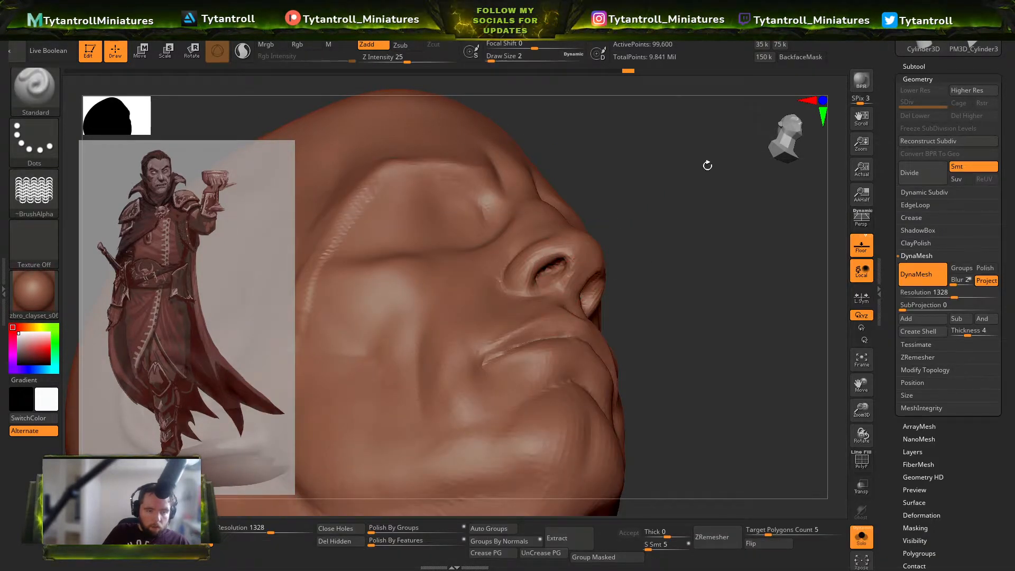
pyautogui.moveTo(703, 162); pyautogui.dragTo(552, 259, button='right')
pyautogui.press('b')
pyautogui.press('m')
pyautogui.press('v')
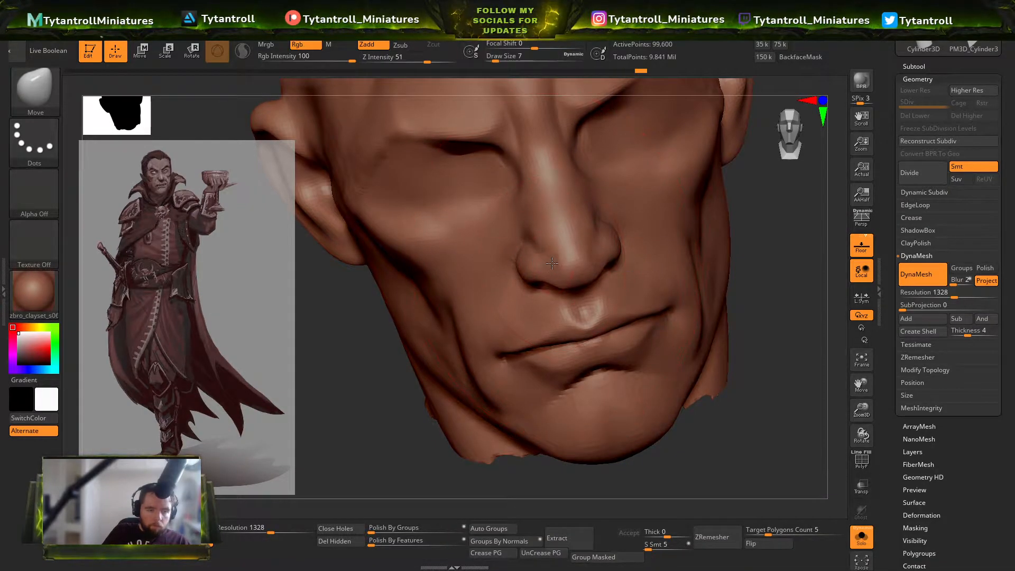
pyautogui.moveTo(773, 213); pyautogui.dragTo(676, 293, button='right')
pyautogui.moveTo(392, 419)
pyautogui.mouseDown(button='right')
pyautogui.moveTo(231, 285)
pyautogui.moveTo(258, 346)
pyautogui.moveTo(260, 400)
pyautogui.mouseUp(button='right')
# Step: Flatten the planes above the brows with the TrimDynamic brush at draw size 16
pyautogui.press('b')
pyautogui.press('t')
pyautogui.press('d')
pyautogui.press('s')
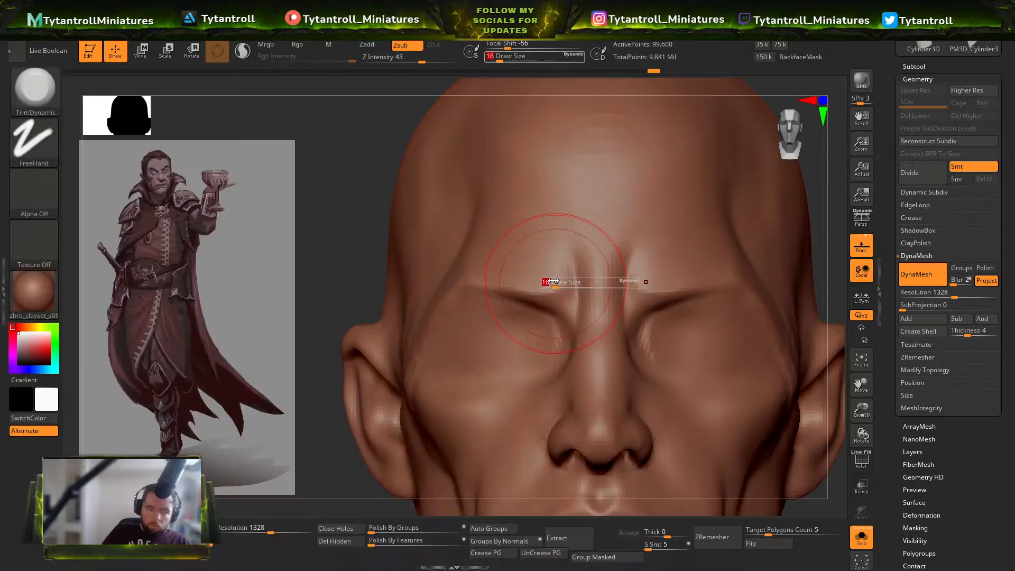
pyautogui.moveTo(554, 299)
pyautogui.mouseDown(button='right')
pyautogui.moveTo(618, 188)
pyautogui.moveTo(515, 296)
pyautogui.mouseUp(button='right')
# Step: Reshape the curve of the forehead and brow from above with the Move brush at draw size 27
pyautogui.press('b')
pyautogui.press('m')
pyautogui.press('v')
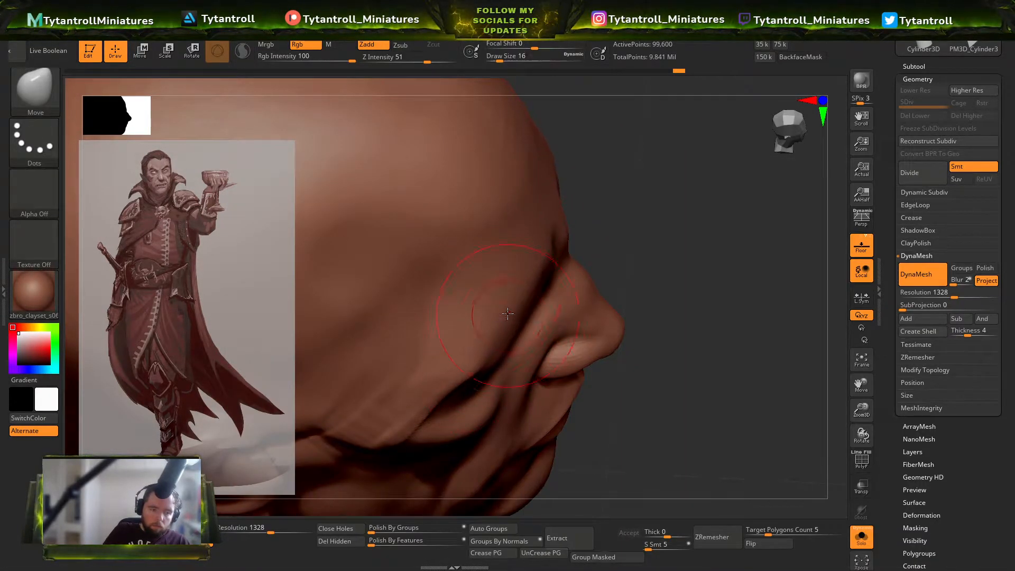
pyautogui.moveTo(539, 280); pyautogui.dragTo(530, 286, button='right')
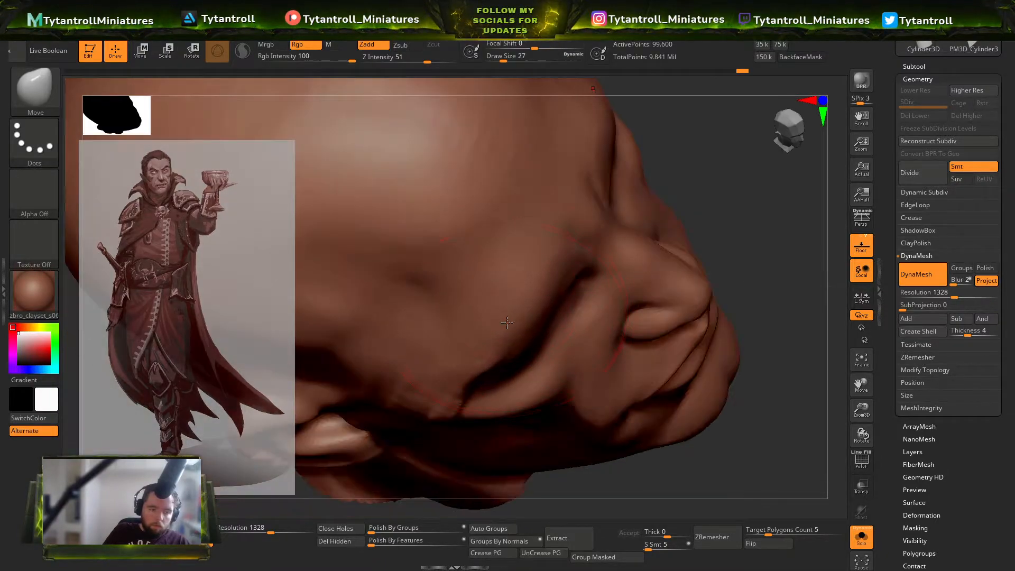
pyautogui.moveTo(717, 233); pyautogui.dragTo(720, 222, button='right')
# Step: Remesh the head with DynaMesh at resolution 1328 and smooth the area around the mouth and chin
pyautogui.press('f')
pyautogui.press('f')
pyautogui.keyDown('shift'); pyautogui.moveTo(285, 331); pyautogui.dragTo(630, 190, button='right'); pyautogui.keyUp('shift')
pyautogui.press('f')
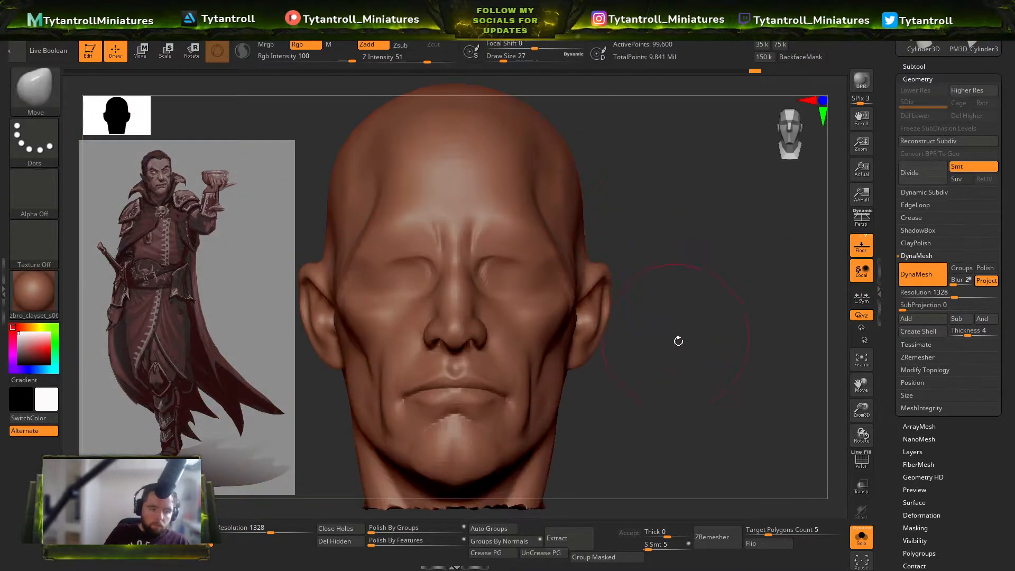
pyautogui.keyDown('alt'); pyautogui.moveTo(675, 336); pyautogui.dragTo(741, 306, button='right'); pyautogui.keyUp('alt')
pyautogui.moveTo(696, 377)
pyautogui.keyDown('alt'); pyautogui.mouseDown(button='right')
pyautogui.moveTo(729, 354)
pyautogui.moveTo(658, 359)
pyautogui.mouseUp(button='right'); pyautogui.keyUp('alt')
pyautogui.keyDown('ctrl'); pyautogui.moveTo(339, 407); pyautogui.dragTo(304, 431); pyautogui.keyUp('ctrl')
pyautogui.keyDown('shift'); pyautogui.moveTo(272, 442); pyautogui.dragTo(262, 410, button='right'); pyautogui.keyUp('shift')
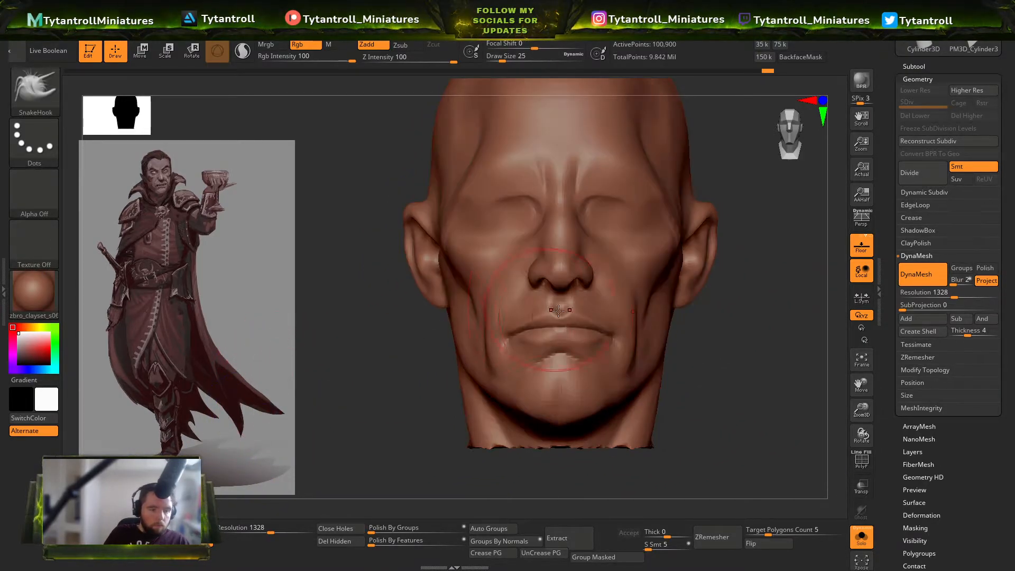
pyautogui.keyDown('shift'); pyautogui.moveTo(493, 373); pyautogui.dragTo(500, 385); pyautogui.keyUp('shift')
pyautogui.keyDown('alt'); pyautogui.moveTo(422, 282); pyautogui.dragTo(435, 300, button='right'); pyautogui.keyUp('alt')
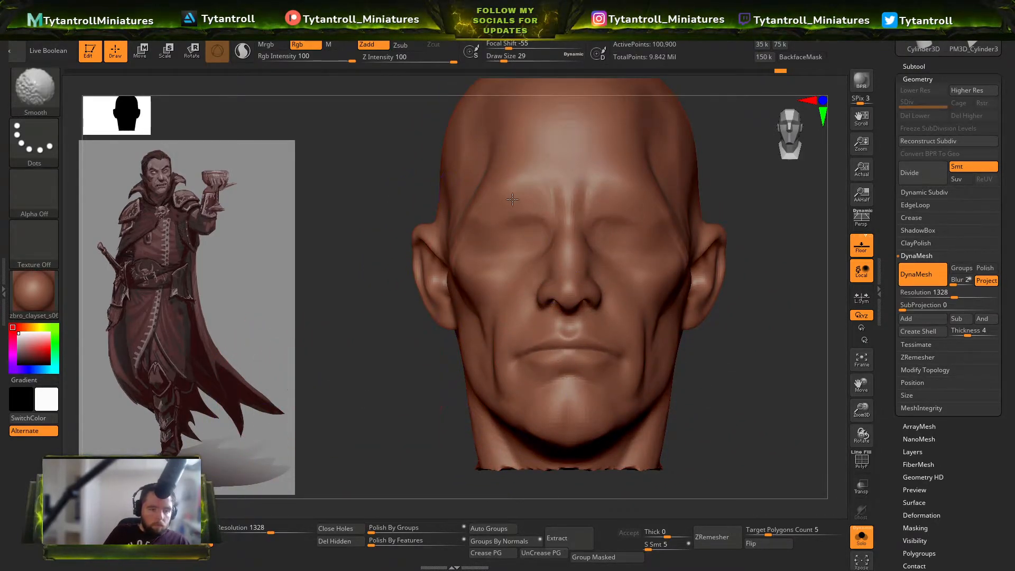
# Step: Fill both eye sockets with rounded eyeball volumes using the Clay brush at draw size 18
pyautogui.press('b')
pyautogui.click(39, 191)
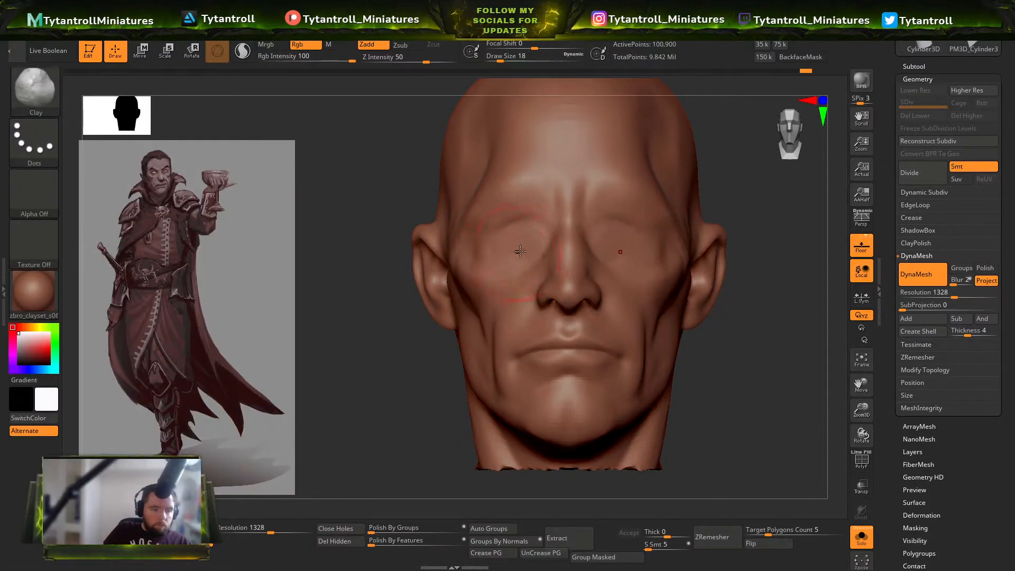
# Step: Carve the upper and lower eyelid lines around both eyes with the DamStandard brush
pyautogui.press('b')
pyautogui.press('d')
pyautogui.press('s')
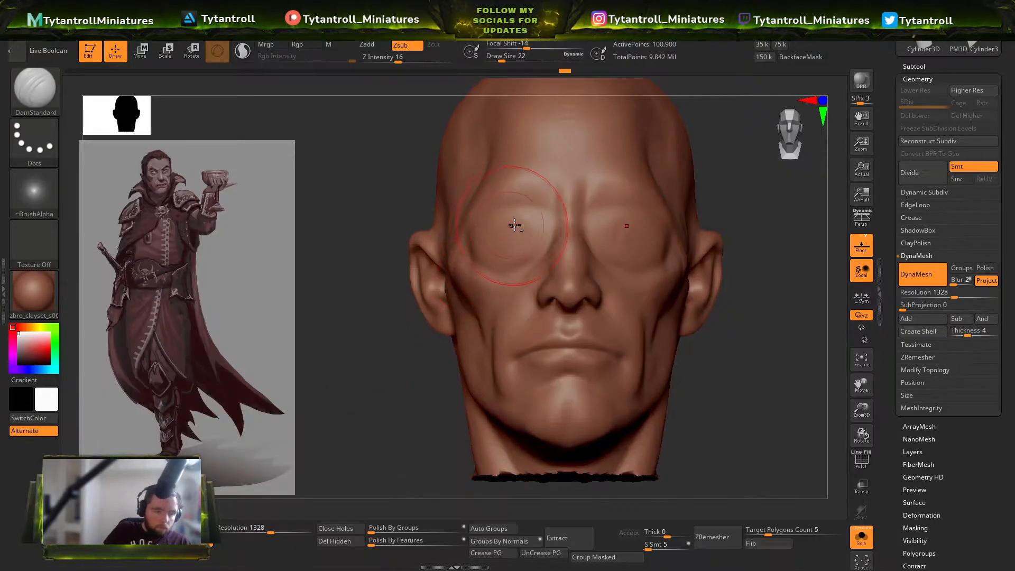
pyautogui.moveTo(442, 252); pyautogui.dragTo(638, 217, button='right')
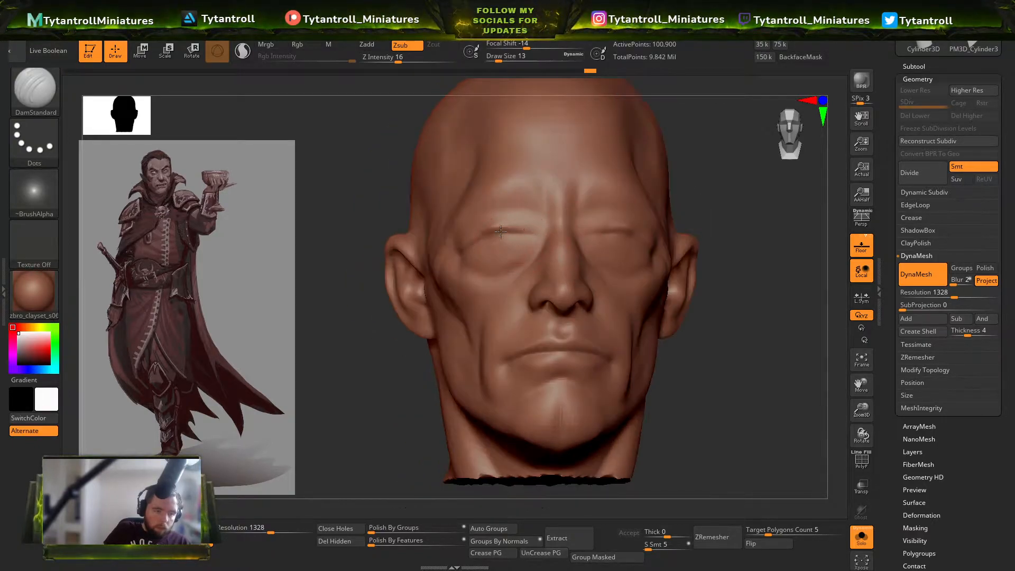
pyautogui.press('[')
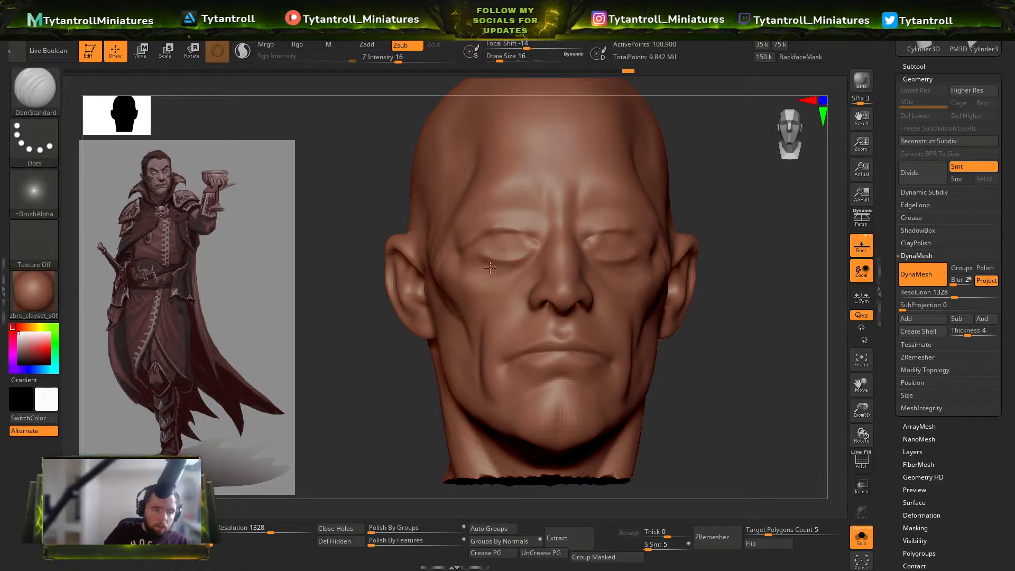
pyautogui.press('[')
pyautogui.press('[')
pyautogui.moveTo(503, 216)
pyautogui.mouseDown(button='right')
pyautogui.moveTo(627, 208)
pyautogui.moveTo(499, 206)
pyautogui.mouseUp(button='right')
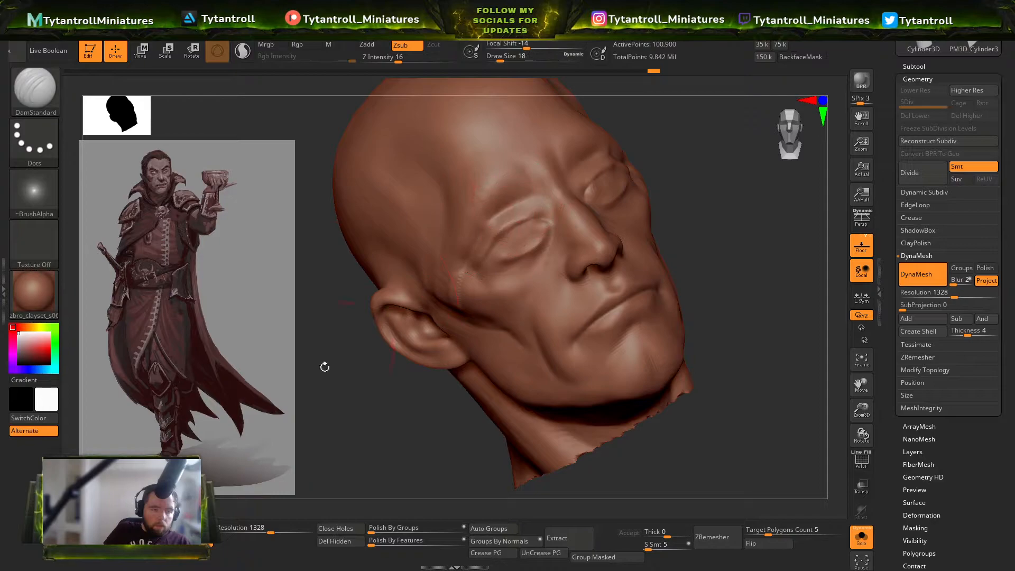
# Step: Adjust the brow and bridge of the nose from the side with the SnakeHook brush, reducing the draw size to 13
pyautogui.moveTo(351, 347); pyautogui.dragTo(543, 221, button='right')
pyautogui.press('b')
pyautogui.press('s')
pyautogui.press('h')
pyautogui.moveTo(521, 235); pyautogui.dragTo(505, 231)
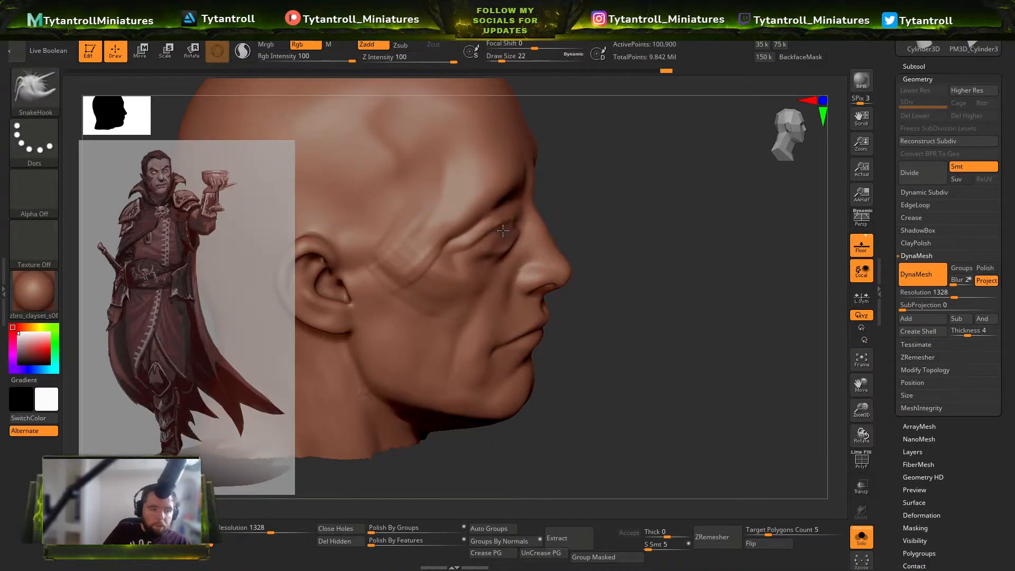
pyautogui.moveTo(553, 192)
pyautogui.mouseDown()
pyautogui.moveTo(532, 227)
pyautogui.moveTo(543, 192)
pyautogui.moveTo(600, 203)
pyautogui.mouseUp()
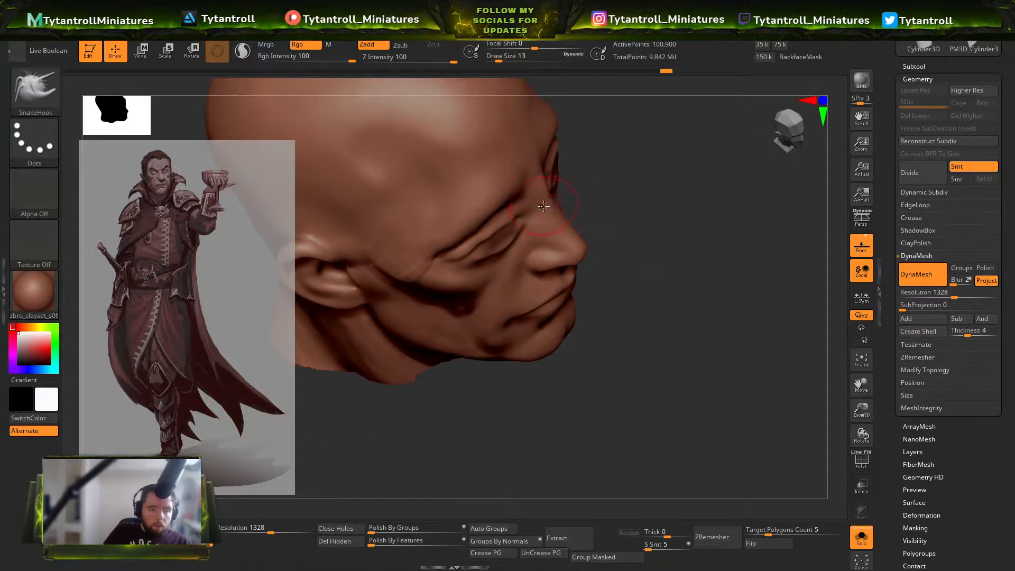
pyautogui.moveTo(543, 206); pyautogui.dragTo(561, 144, button='right')
# Step: Refine the creases around the lips with the DamStandard brush at draw size 11
pyautogui.press('b')
pyautogui.press('d')
pyautogui.press('s')
pyautogui.moveTo(662, 304)
pyautogui.mouseDown()
pyautogui.moveTo(532, 341)
pyautogui.moveTo(568, 321)
pyautogui.mouseUp()
pyautogui.press('s')
pyautogui.moveTo(668, 273); pyautogui.dragTo(620, 283)
pyautogui.press('s')
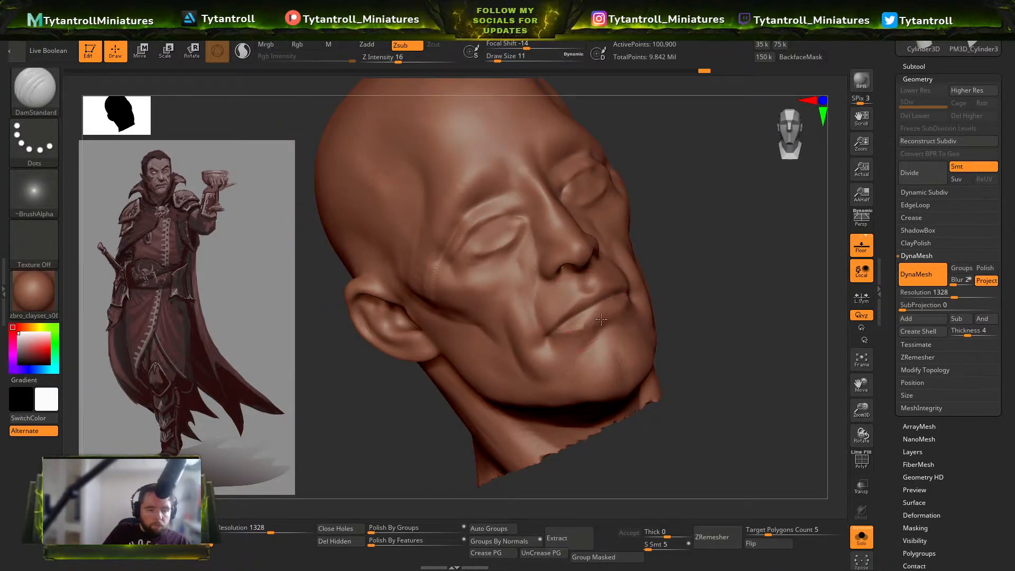
pyautogui.moveTo(713, 204); pyautogui.dragTo(521, 318)
# Step: Pull the nose into a longer, more hooked profile with the SnakeHook brush at draw size 20
pyautogui.press('b')
pyautogui.press('s')
pyautogui.press('h')
pyautogui.press('s')
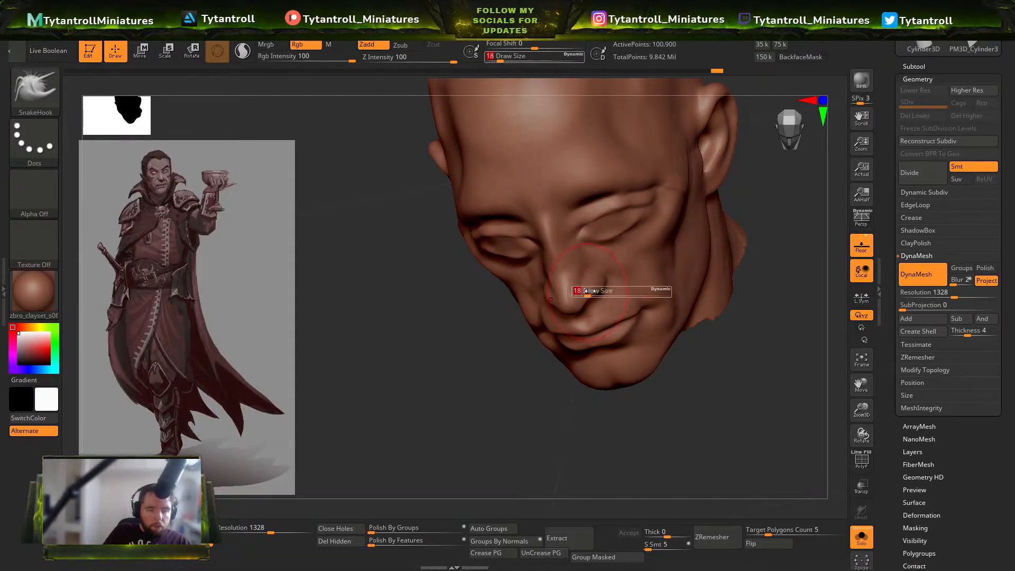
pyautogui.moveTo(479, 333)
pyautogui.mouseDown()
pyautogui.moveTo(648, 296)
pyautogui.moveTo(665, 286)
pyautogui.moveTo(638, 250)
pyautogui.mouseUp()
pyautogui.press('s')
pyautogui.click(639, 277)
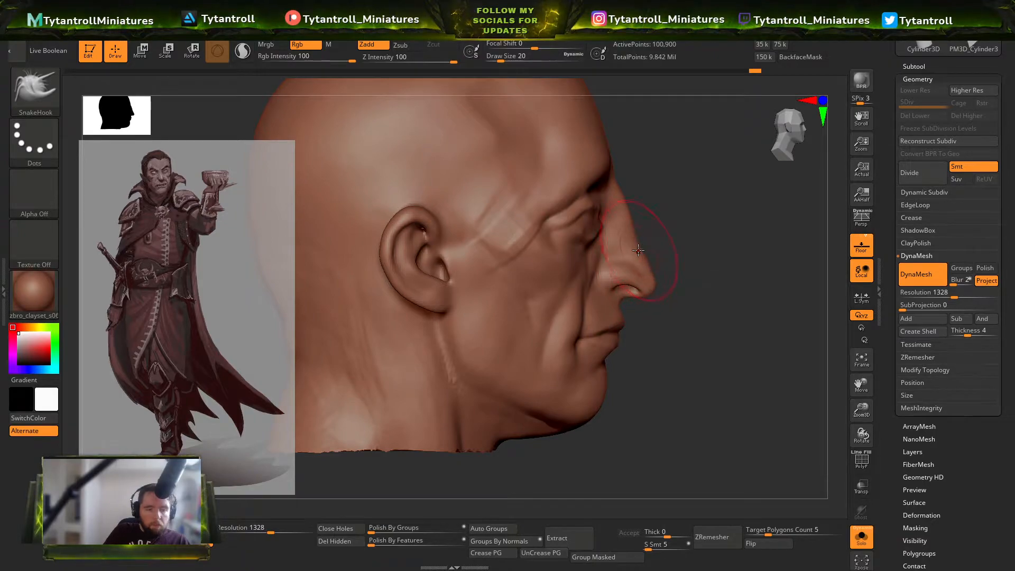
pyautogui.moveTo(666, 189); pyautogui.dragTo(651, 243)
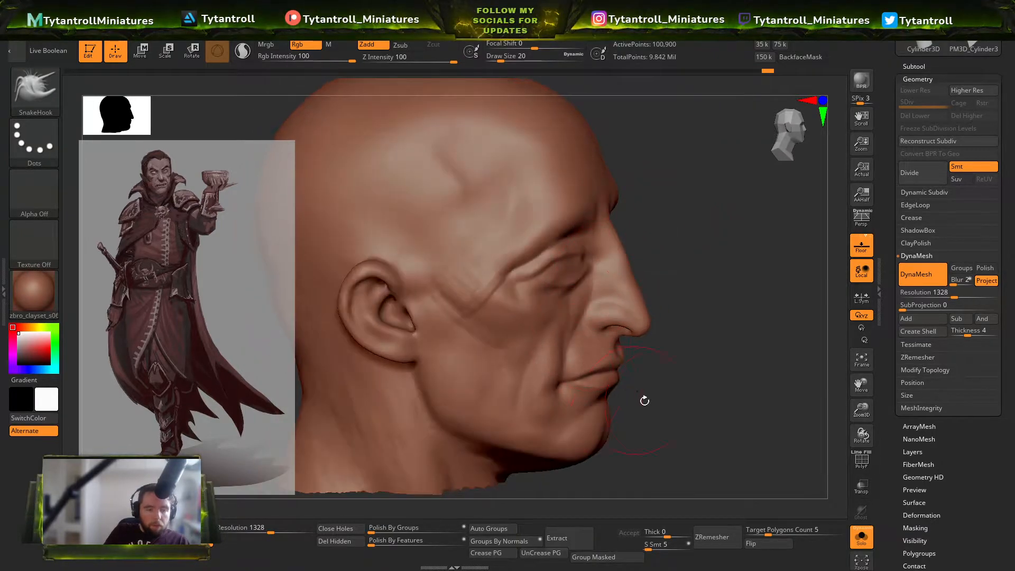
# Step: Reshape the lips and chin in profile with the SnakeHook brush
pyautogui.moveTo(634, 399); pyautogui.dragTo(608, 370)
pyautogui.press('s')
pyautogui.click(599, 364)
pyautogui.moveTo(580, 338); pyautogui.dragTo(571, 347)
pyautogui.press('s')
pyautogui.moveTo(642, 359)
pyautogui.mouseDown()
pyautogui.moveTo(651, 344)
pyautogui.moveTo(623, 311)
pyautogui.moveTo(634, 343)
pyautogui.moveTo(720, 221)
pyautogui.moveTo(682, 228)
pyautogui.mouseUp()
pyautogui.click(633, 333)
# Step: Deepen the creases around the nostrils and the corners of the mouth with the DamStandard brush
pyautogui.press('b')
pyautogui.press('d')
pyautogui.press('s')
pyautogui.moveTo(602, 308); pyautogui.dragTo(596, 303)
pyautogui.press('s')
pyautogui.click(594, 304)
pyautogui.moveTo(666, 248); pyautogui.dragTo(695, 285)
# Step: Adjust the shape of the lower face with the SnakeHook brush
pyautogui.press('b')
pyautogui.press('s')
pyautogui.press('h')
pyautogui.moveTo(699, 241)
pyautogui.mouseDown()
pyautogui.moveTo(734, 256)
pyautogui.moveTo(725, 238)
pyautogui.mouseUp()
# Step: Sharpen the lines around the eyes and upper cheeks with the DamStandard brush, adjusting the draw size between strokes
pyautogui.press('b')
pyautogui.press('d')
pyautogui.press('s')
pyautogui.moveTo(415, 387); pyautogui.dragTo(450, 381)
pyautogui.press('s')
pyautogui.click(545, 284)
pyautogui.moveTo(542, 286); pyautogui.dragTo(549, 280)
pyautogui.moveTo(742, 255)
pyautogui.mouseDown()
pyautogui.moveTo(754, 242)
pyautogui.moveTo(729, 248)
pyautogui.mouseUp()
pyautogui.moveTo(652, 257); pyautogui.dragTo(755, 274)
pyautogui.press('s')
pyautogui.moveTo(597, 266); pyautogui.dragTo(602, 261)
pyautogui.press('s')
pyautogui.moveTo(732, 241); pyautogui.dragTo(655, 251)
# Step: Reposition the brow and eye area from the front with the Move brush
pyautogui.press('b')
pyautogui.press('m')
pyautogui.press('v')
pyautogui.moveTo(565, 241); pyautogui.dragTo(558, 222)
pyautogui.moveTo(317, 273)
pyautogui.keyDown('shift'); pyautogui.mouseDown()
pyautogui.moveTo(217, 286)
pyautogui.moveTo(240, 282)
pyautogui.mouseUp(); pyautogui.keyUp('shift')
pyautogui.moveTo(571, 288); pyautogui.dragTo(575, 295)
pyautogui.moveTo(288, 293); pyautogui.dragTo(279, 288)
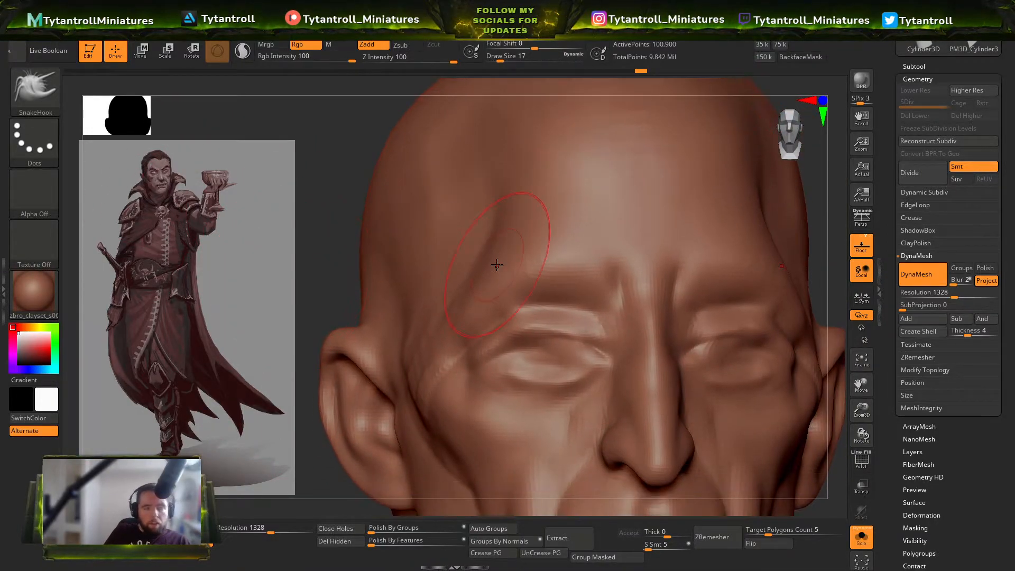
# Step: Flatten the planes of the cheeks below the cheekbones with the TrimDynamic brush, undoing the last unwanted stroke
pyautogui.keyDown('ctrl'); pyautogui.moveTo(496, 262); pyautogui.dragTo(559, 174, button='right'); pyautogui.keyUp('ctrl')
pyautogui.press('b')
pyautogui.press('t')
pyautogui.press('d')
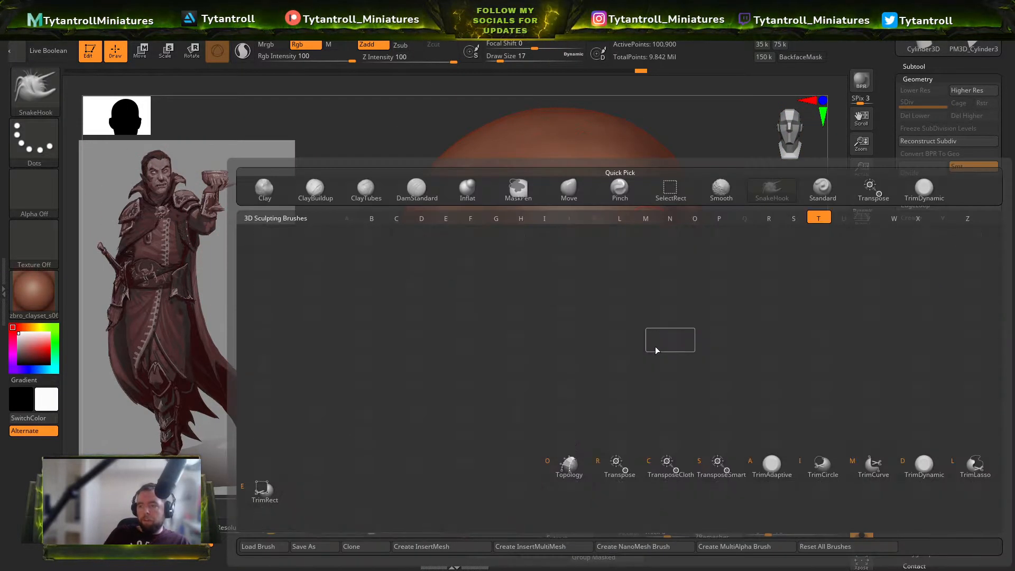
pyautogui.moveTo(727, 242)
pyautogui.mouseDown()
pyautogui.moveTo(752, 233)
pyautogui.moveTo(734, 266)
pyautogui.mouseUp()
pyautogui.moveTo(542, 440)
pyautogui.mouseDown()
pyautogui.moveTo(520, 453)
pyautogui.moveTo(519, 399)
pyautogui.moveTo(482, 437)
pyautogui.mouseUp()
pyautogui.moveTo(505, 306)
pyautogui.mouseDown()
pyautogui.moveTo(510, 364)
pyautogui.moveTo(510, 354)
pyautogui.mouseUp()
pyautogui.press('s')
pyautogui.moveTo(465, 285)
pyautogui.mouseDown()
pyautogui.moveTo(514, 335)
pyautogui.moveTo(506, 360)
pyautogui.mouseUp()
pyautogui.moveTo(520, 309); pyautogui.dragTo(538, 370)
pyautogui.moveTo(371, 369); pyautogui.dragTo(460, 365)
pyautogui.press('s')
pyautogui.moveTo(527, 369); pyautogui.dragTo(523, 407)
pyautogui.moveTo(728, 292); pyautogui.dragTo(735, 262)
pyautogui.hotkey('ctrl', 'z')
pyautogui.moveTo(740, 301); pyautogui.dragTo(666, 303)
# Step: Define the fold between the nose and cheek with the DamStandard brush and the TrimDynamic brush at draw size 7
pyautogui.press('b')
pyautogui.press('d')
pyautogui.press('s')
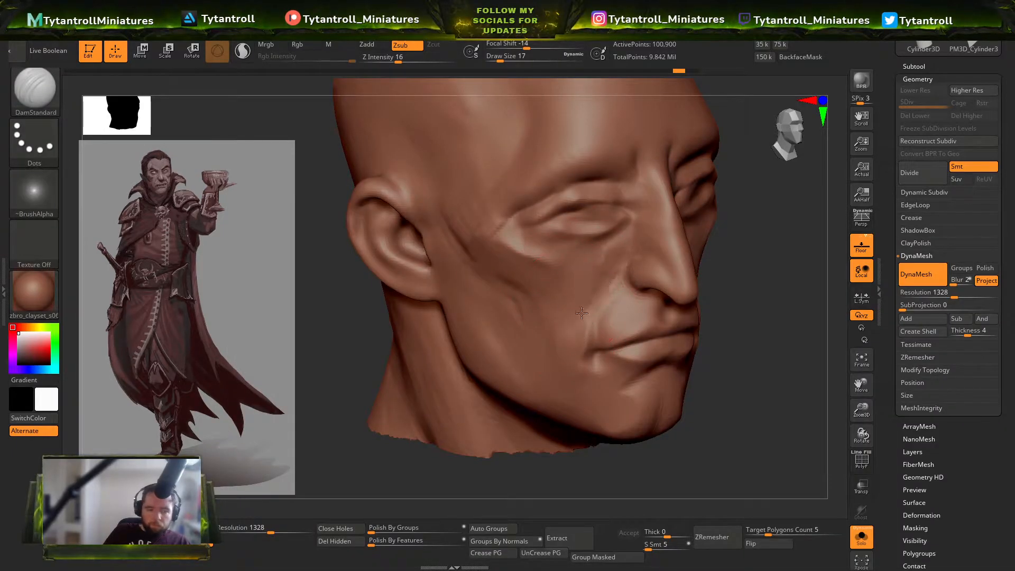
pyautogui.press('b')
pyautogui.press('t')
pyautogui.press('d')
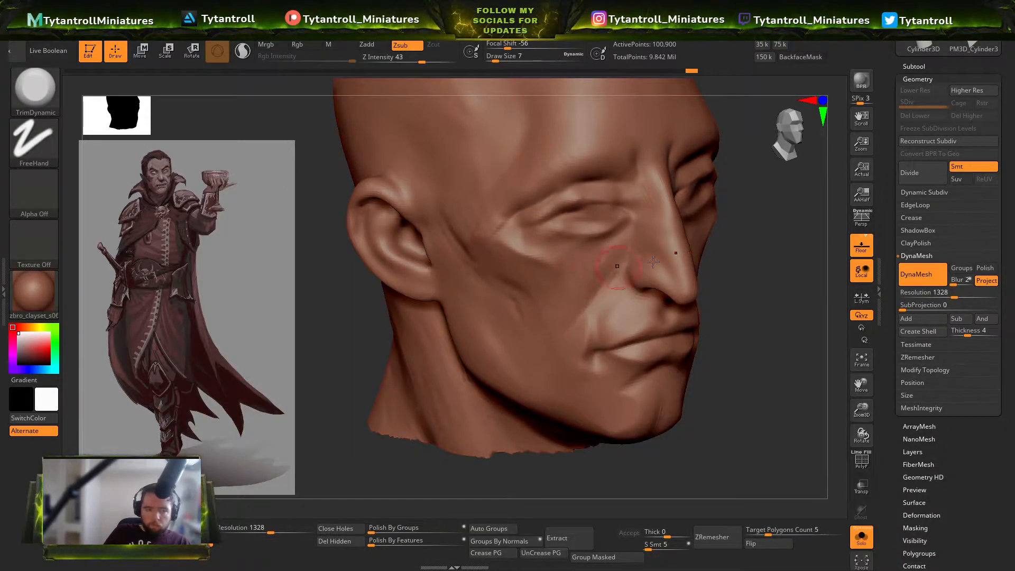
pyautogui.press('b')
pyautogui.moveTo(739, 217); pyautogui.dragTo(689, 259)
# Step: Try building up the area beside the nose below the inner eye corner with the Standard brush
pyautogui.press('b')
pyautogui.press('s')
pyautogui.press('t')
pyautogui.moveTo(631, 233)
pyautogui.mouseDown()
pyautogui.moveTo(579, 272)
pyautogui.moveTo(616, 251)
pyautogui.mouseUp()
pyautogui.hotkey('ctrl', 'z')
# Step: Reset all brushes to their default settings and set the Standard brush's draw size to 7
pyautogui.press('b')
pyautogui.click(40, 91)
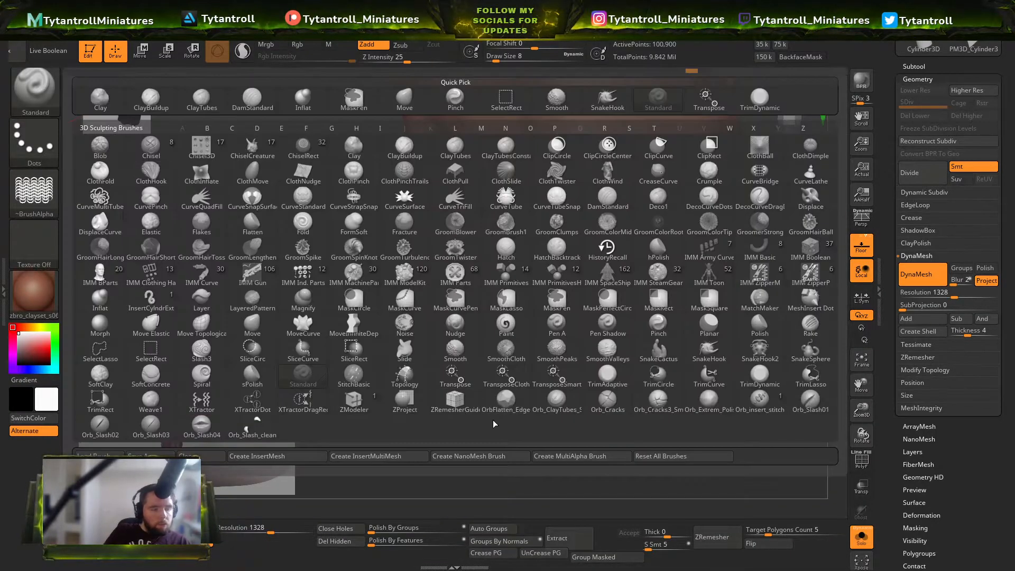
pyautogui.click(671, 456)
pyautogui.press('[')
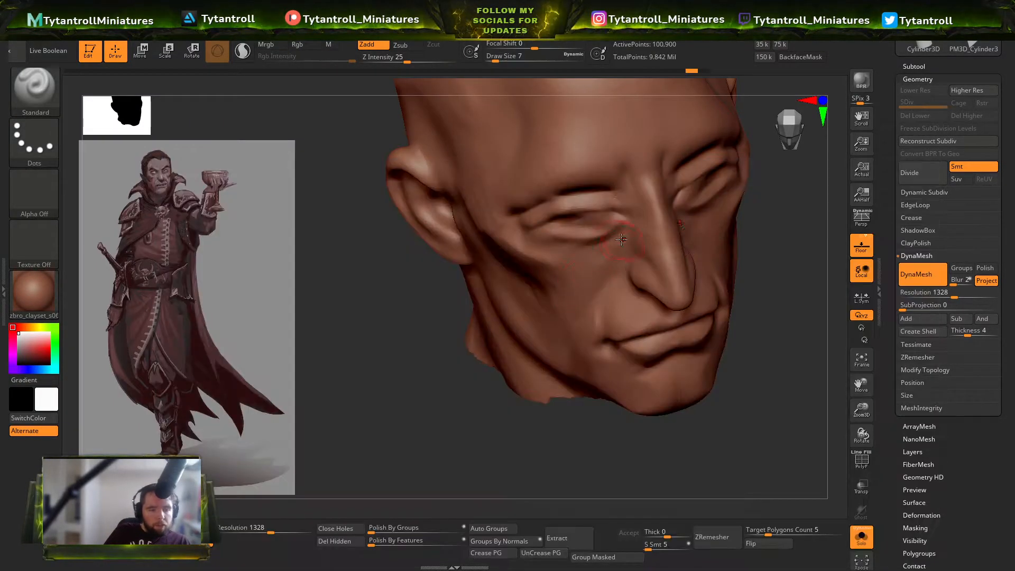
# Step: Flatten the hollow of the cheek with the TrimDynamic brush at draw size 18
pyautogui.press('b')
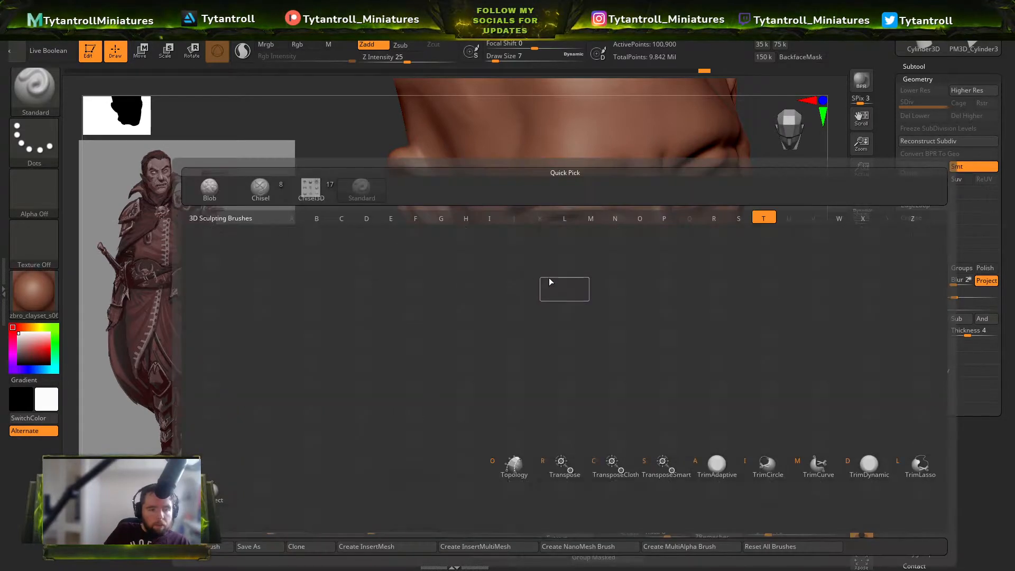
pyautogui.press('t')
pyautogui.press('s')
pyautogui.press('b')
pyautogui.press('t')
pyautogui.press('d')
pyautogui.moveTo(549, 286); pyautogui.dragTo(519, 295, button='right')
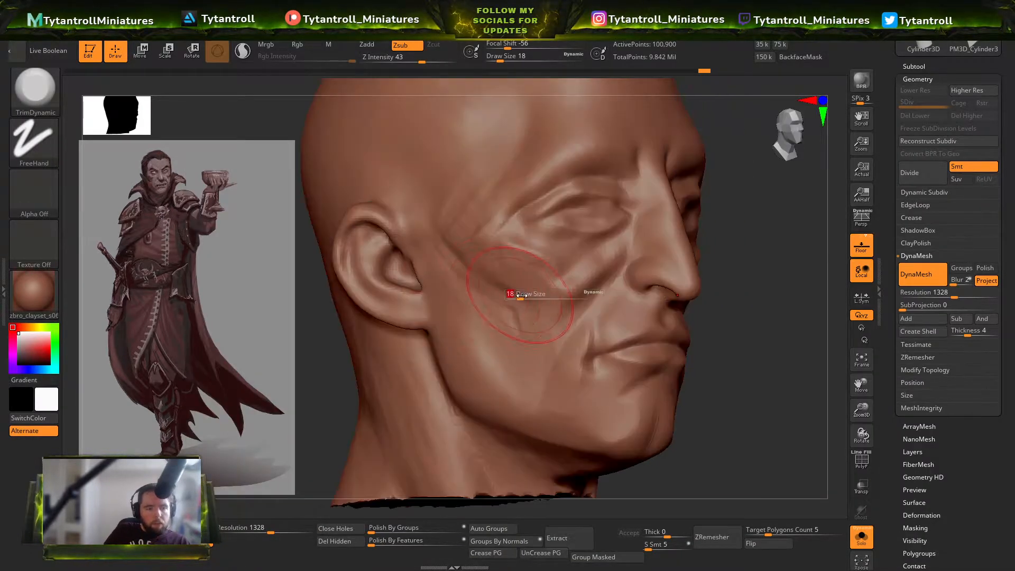
pyautogui.moveTo(725, 272)
pyautogui.mouseDown()
pyautogui.moveTo(749, 301)
pyautogui.moveTo(794, 252)
pyautogui.moveTo(702, 317)
pyautogui.mouseUp()
# Step: Reshape the cheekbone and the cheek beneath it with the Move brush at draw size 23
pyautogui.press('b')
pyautogui.press('m')
pyautogui.press('v')
pyautogui.moveTo(543, 304)
pyautogui.mouseDown()
pyautogui.moveTo(732, 254)
pyautogui.moveTo(539, 308)
pyautogui.mouseUp()
pyautogui.moveTo(680, 226)
pyautogui.mouseDown()
pyautogui.moveTo(498, 313)
pyautogui.moveTo(490, 326)
pyautogui.mouseUp()
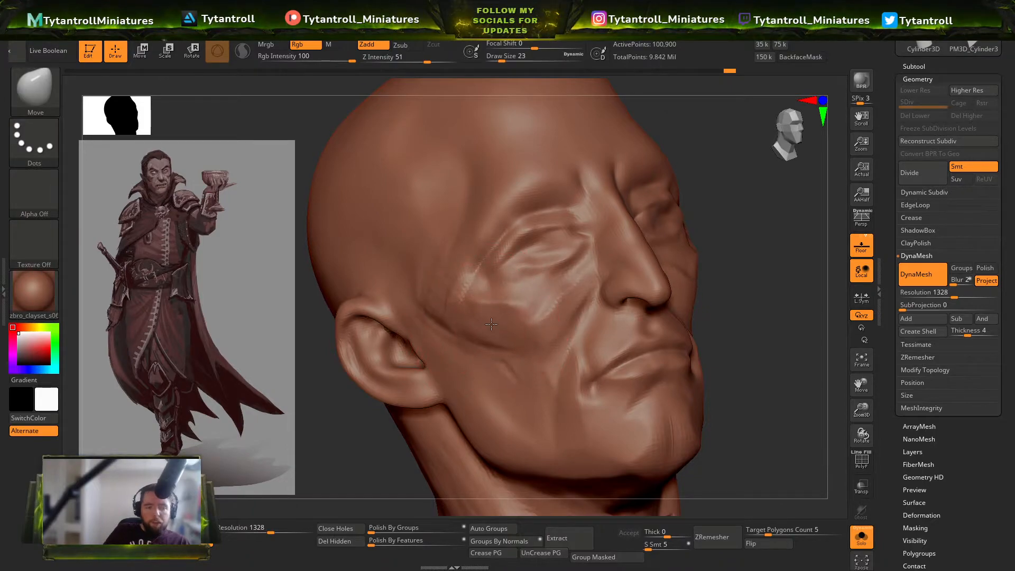
pyautogui.moveTo(592, 296)
pyautogui.mouseDown()
pyautogui.moveTo(661, 272)
pyautogui.moveTo(671, 211)
pyautogui.moveTo(692, 301)
pyautogui.mouseUp()
# Step: Trim the underside of the cheekbone with the TrimDynamic brush at draw size 22
pyautogui.press('b')
pyautogui.press('t')
pyautogui.press('d')
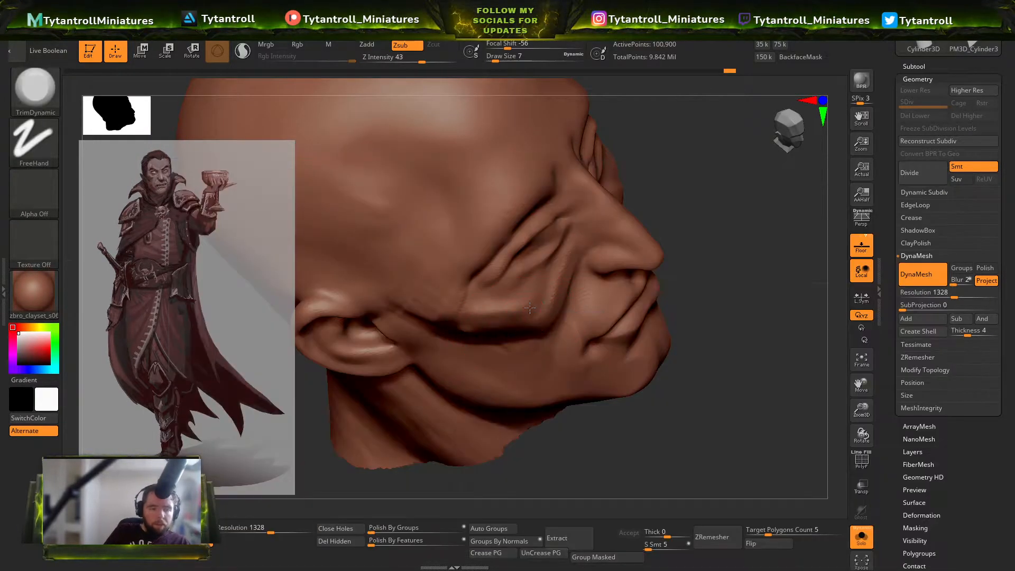
pyautogui.moveTo(522, 322); pyautogui.dragTo(526, 331)
pyautogui.press('s')
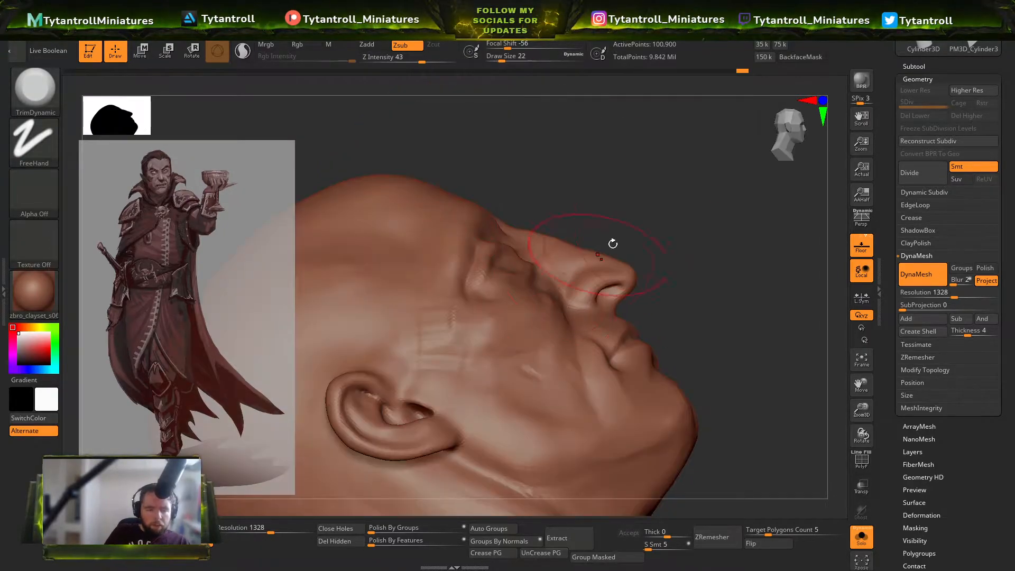
pyautogui.moveTo(603, 278); pyautogui.dragTo(541, 315, button='right')
# Step: Build up the cheekbone in front of the ear with the Clay brush at Z Intensity 11 and draw size 13
pyautogui.press('b')
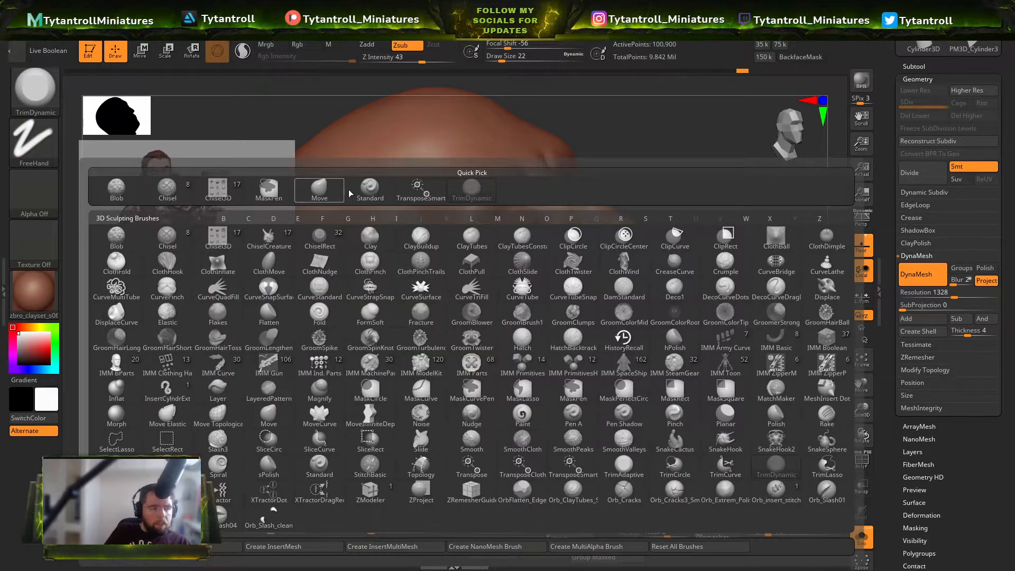
pyautogui.press('c')
pyautogui.press('l')
pyautogui.moveTo(423, 57); pyautogui.dragTo(422, 57)
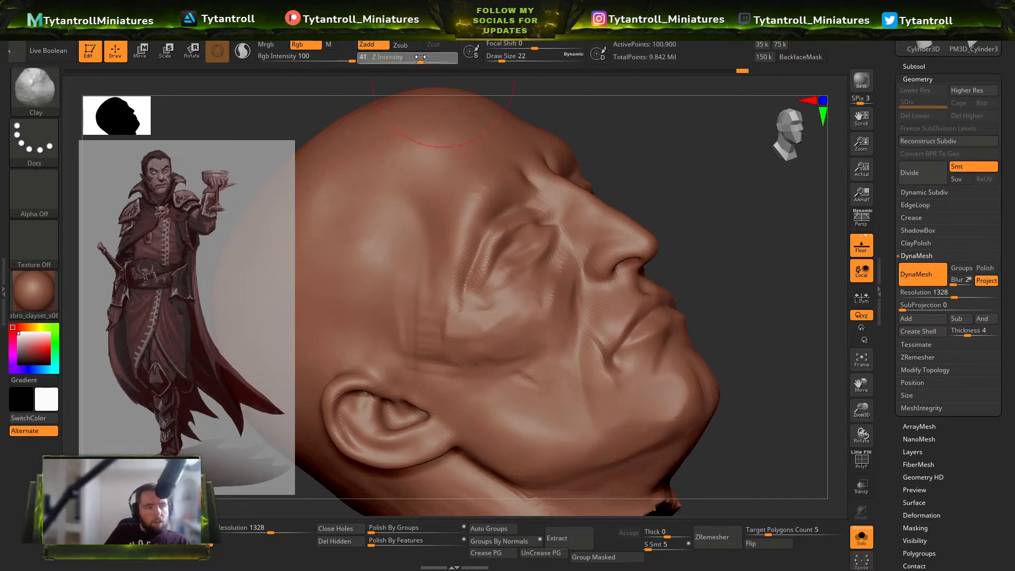
pyautogui.click(503, 61)
pyautogui.moveTo(679, 285); pyautogui.dragTo(627, 304, button='right')
pyautogui.moveTo(532, 351)
pyautogui.mouseDown()
pyautogui.moveTo(475, 370)
pyautogui.moveTo(576, 312)
pyautogui.mouseUp()
pyautogui.hotkey('ctrl', 'z')
pyautogui.hotkey('ctrl', 'z')
pyautogui.click(390, 61)
pyautogui.click(499, 60)
pyautogui.moveTo(497, 368); pyautogui.dragTo(432, 373, button='right')
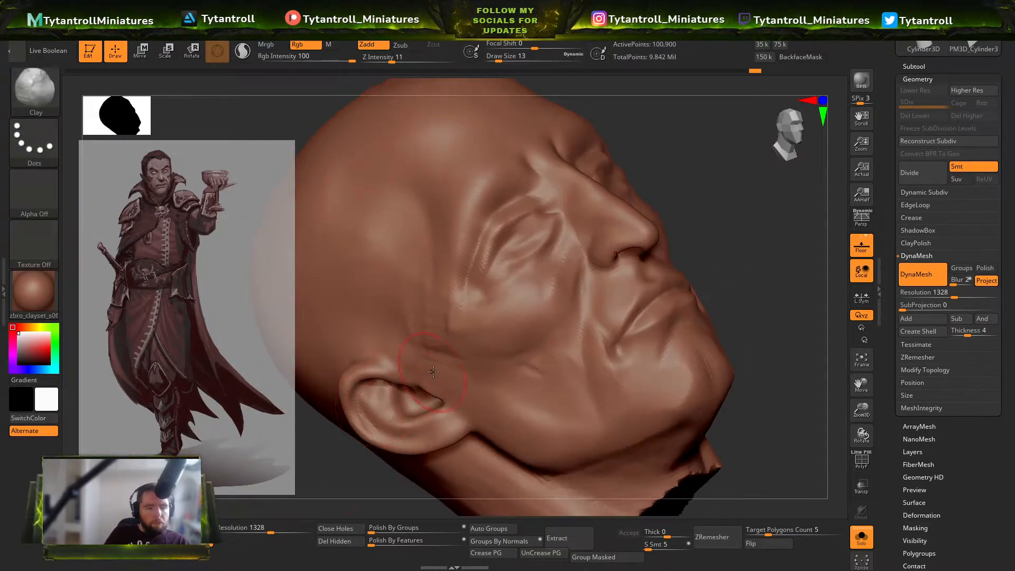
pyautogui.moveTo(408, 326)
pyautogui.mouseDown(button='right')
pyautogui.moveTo(763, 251)
pyautogui.moveTo(235, 297)
pyautogui.moveTo(227, 312)
pyautogui.moveTo(737, 254)
pyautogui.moveTo(766, 232)
pyautogui.mouseUp(button='right')
# Step: Add volume around the eye and upper cheek with the Clay brush, enlarging the brush for the broader strokes
pyautogui.moveTo(528, 270)
pyautogui.mouseDown()
pyautogui.moveTo(539, 235)
pyautogui.moveTo(520, 296)
pyautogui.mouseUp()
pyautogui.hotkey('ctrl', 'z')
pyautogui.moveTo(550, 233); pyautogui.dragTo(546, 246)
pyautogui.moveTo(745, 197); pyautogui.dragTo(742, 252, button='right')
pyautogui.press(']')
pyautogui.moveTo(260, 330); pyautogui.dragTo(244, 329, button='right')
pyautogui.moveTo(503, 243); pyautogui.dragTo(570, 312)
pyautogui.moveTo(761, 275); pyautogui.dragTo(692, 285, button='right')
# Step: Reshape the forehead and top of the skull with the SnakeHook brush at draw size 49
pyautogui.press('b')
pyautogui.press('s')
pyautogui.press('h')
pyautogui.press('s')
pyautogui.moveTo(557, 298); pyautogui.dragTo(563, 297)
pyautogui.moveTo(491, 237); pyautogui.dragTo(576, 233, button='right')
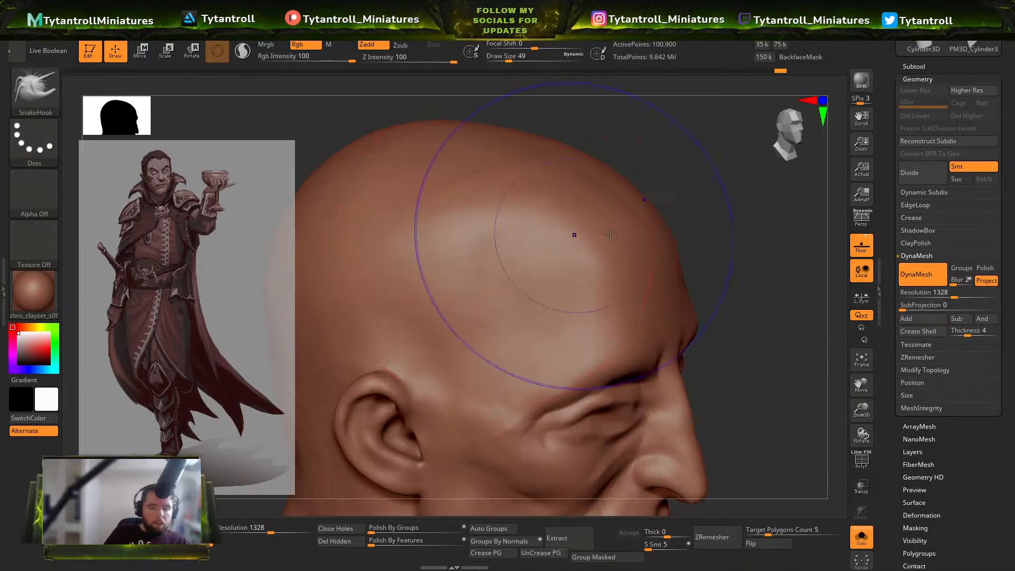
pyautogui.moveTo(663, 216); pyautogui.dragTo(696, 265, button='right')
pyautogui.moveTo(580, 176)
pyautogui.mouseDown(button='right')
pyautogui.moveTo(585, 255)
pyautogui.moveTo(732, 263)
pyautogui.mouseUp(button='right')
# Step: Carve the furrow between the brows with the DamStandard brush at Z Intensity 33 and draw size 5
pyautogui.press('b')
pyautogui.press('d')
pyautogui.press('s')
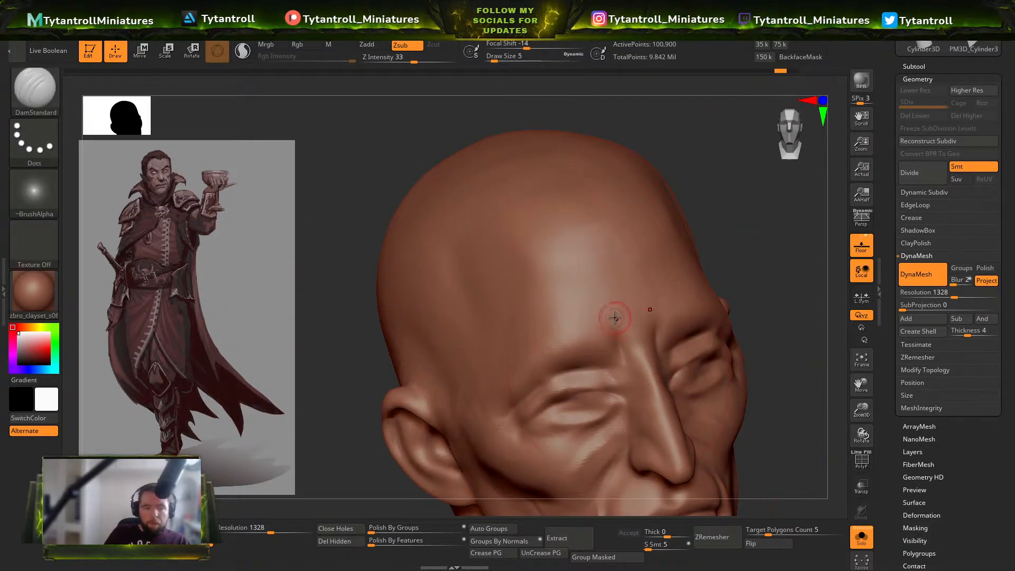
pyautogui.moveTo(615, 324); pyautogui.dragTo(555, 360, button='right')
# Step: Reshape the nose profile with the SnakeHook brush at draw size 17
pyautogui.press('b')
pyautogui.press('s')
pyautogui.press('h')
pyautogui.press('s')
pyautogui.moveTo(651, 332); pyautogui.dragTo(656, 332)
pyautogui.moveTo(480, 400)
pyautogui.mouseDown(button='right')
pyautogui.moveTo(465, 274)
pyautogui.moveTo(720, 389)
pyautogui.moveTo(661, 388)
pyautogui.mouseUp(button='right')
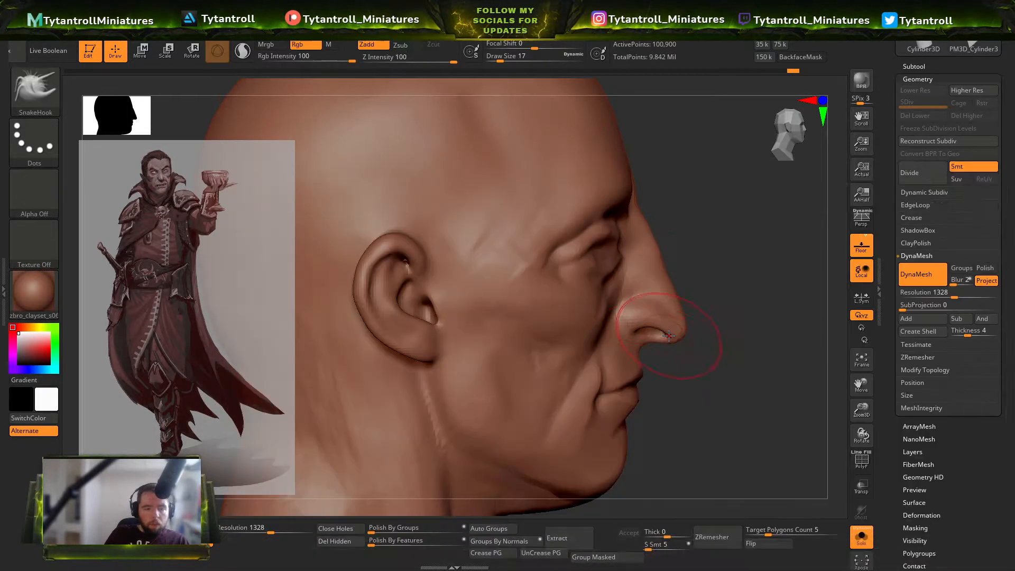
pyautogui.moveTo(690, 294)
pyautogui.mouseDown(button='right')
pyautogui.moveTo(679, 302)
pyautogui.moveTo(673, 288)
pyautogui.moveTo(693, 288)
pyautogui.mouseUp(button='right')
pyautogui.moveTo(450, 352)
pyautogui.keyDown('shift'); pyautogui.mouseDown()
pyautogui.moveTo(414, 360)
pyautogui.moveTo(683, 254)
pyautogui.moveTo(722, 276)
pyautogui.moveTo(681, 301)
pyautogui.mouseUp(); pyautogui.keyUp('shift')
# Step: Adjust the brow and the bridge of the nose in profile with the SnakeHook brush at draw size 18
pyautogui.press('v')
pyautogui.press('b')
pyautogui.press('s')
pyautogui.press('h')
pyautogui.press('v')
pyautogui.press('b')
pyautogui.press('n')
pyautogui.press('Escape')
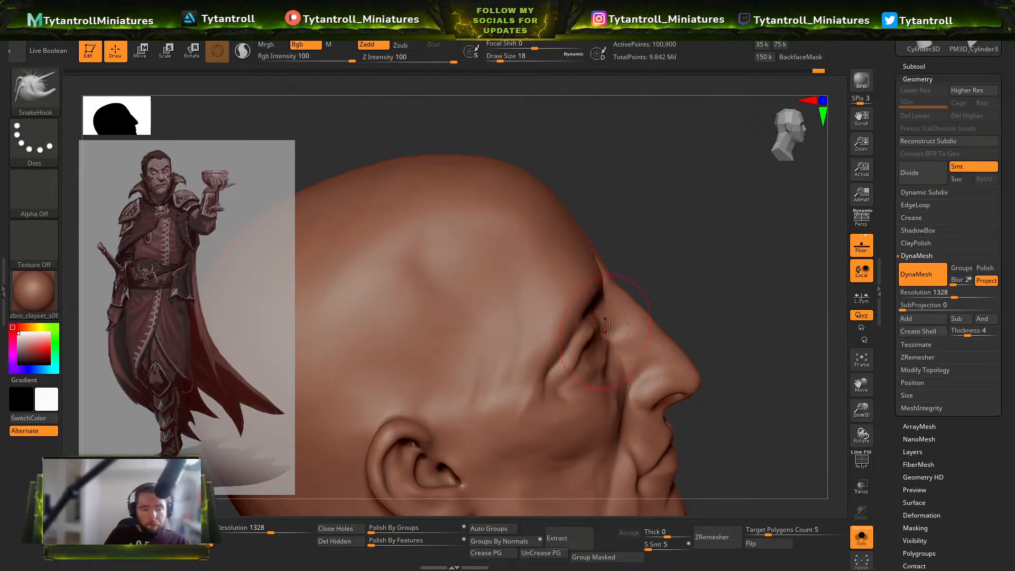
pyautogui.moveTo(604, 332); pyautogui.dragTo(590, 341, button='right')
pyautogui.press('s')
pyautogui.keyDown('shift'); pyautogui.moveTo(684, 292); pyautogui.dragTo(549, 354, button='right'); pyautogui.keyUp('shift')
pyautogui.press('s')
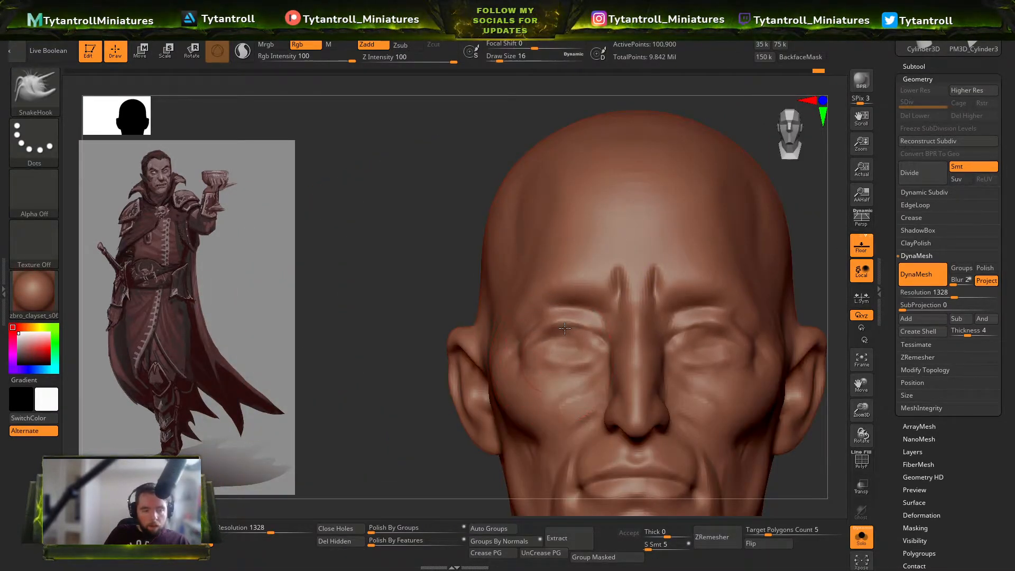
# Step: Carve a sharp crease under the eyebrow with the DamStandard brush at Z Intensity 33, using TrimDynamic on the surrounding planes
pyautogui.press('b')
pyautogui.press('t')
pyautogui.press('d')
pyautogui.moveTo(511, 316)
pyautogui.mouseDown(button='right')
pyautogui.moveTo(528, 344)
pyautogui.moveTo(475, 288)
pyautogui.moveTo(380, 252)
pyautogui.mouseUp(button='right')
pyautogui.press('b')
pyautogui.press('d')
pyautogui.press('s')
pyautogui.moveTo(392, 419); pyautogui.dragTo(465, 402)
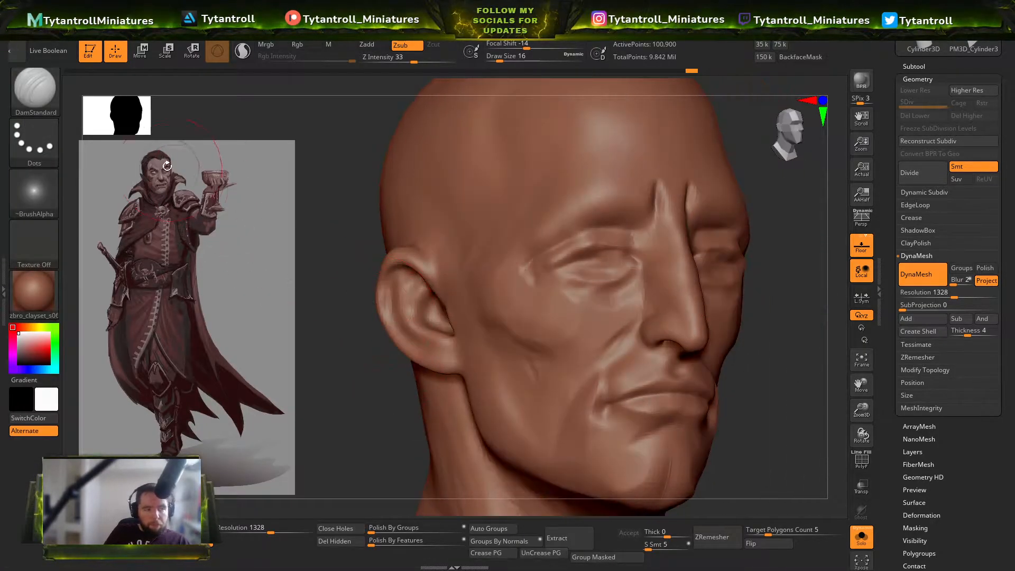
pyautogui.moveTo(400, 291); pyautogui.dragTo(394, 303)
pyautogui.moveTo(786, 315); pyautogui.dragTo(732, 312)
pyautogui.press('b')
pyautogui.press('d')
pyautogui.press('s')
pyautogui.moveTo(370, 357)
pyautogui.mouseDown()
pyautogui.moveTo(383, 396)
pyautogui.moveTo(407, 395)
pyautogui.mouseUp()
pyautogui.moveTo(552, 308)
pyautogui.mouseDown()
pyautogui.moveTo(601, 290)
pyautogui.moveTo(568, 248)
pyautogui.moveTo(603, 290)
pyautogui.moveTo(632, 293)
pyautogui.mouseUp()
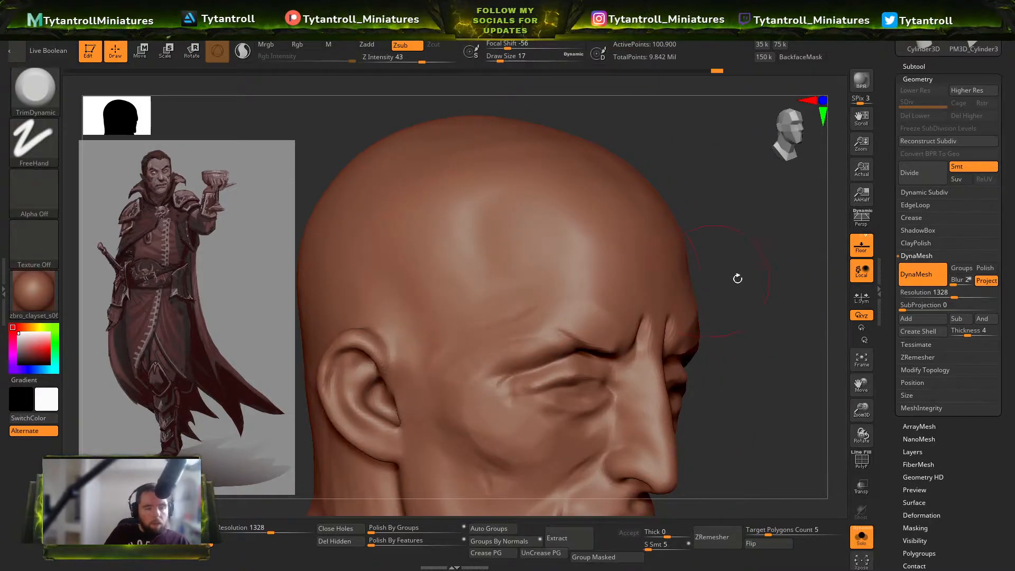
# Step: Define the eyeball and eyelid lines with the DamStandard brush at Z Intensity 33 and draw size 3
pyautogui.press('b')
pyautogui.press('b')
pyautogui.press('d')
pyautogui.press('s')
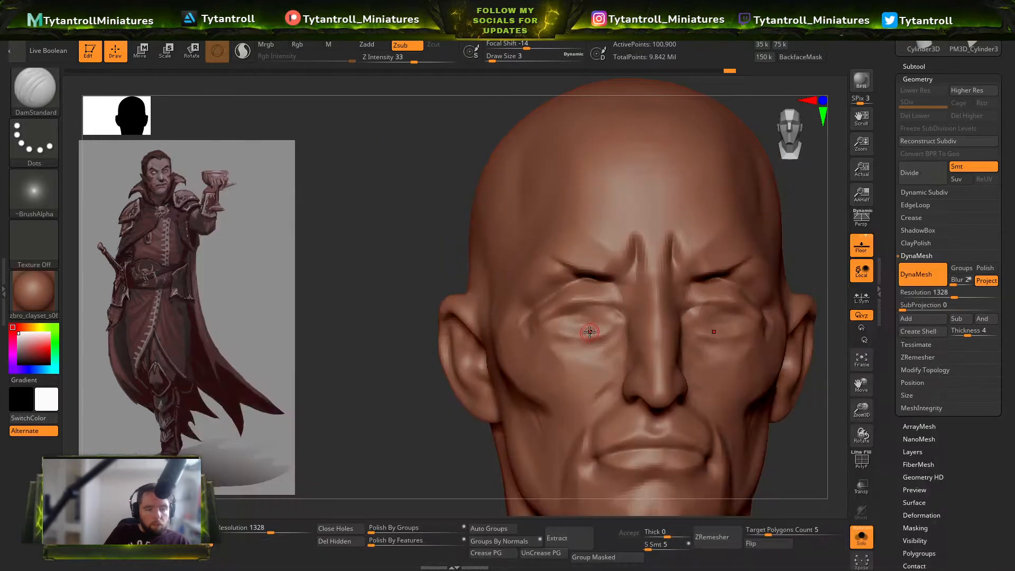
pyautogui.moveTo(605, 306)
pyautogui.mouseDown()
pyautogui.moveTo(581, 317)
pyautogui.moveTo(613, 317)
pyautogui.mouseUp()
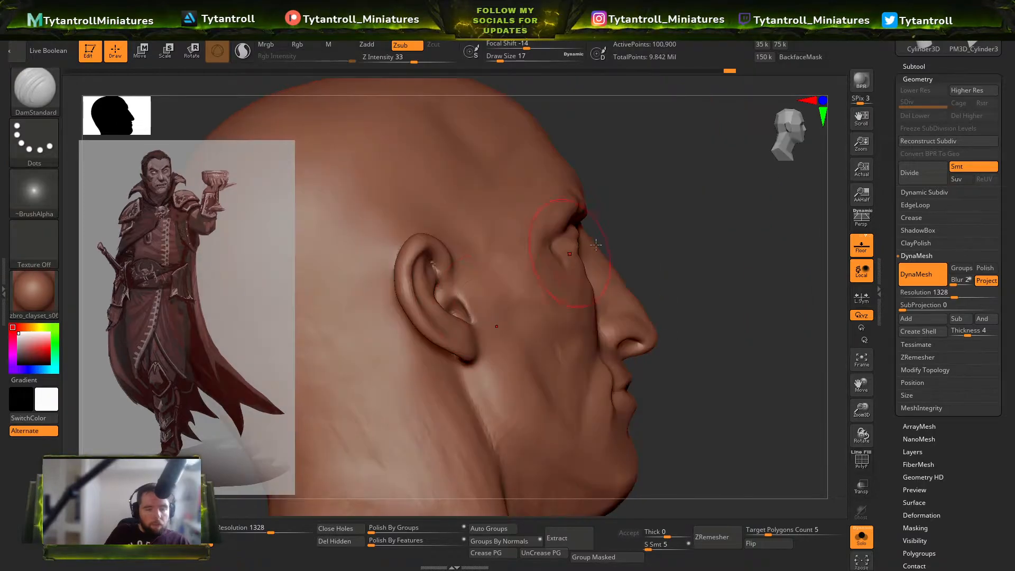
# Step: Turn on the perspective view and check the face from the front and at a three-quarter angle
pyautogui.moveTo(708, 252); pyautogui.dragTo(544, 257)
pyautogui.click(861, 219)
pyautogui.moveTo(736, 260); pyautogui.dragTo(380, 280)
pyautogui.press('b')
pyautogui.press('d')
pyautogui.press('s')
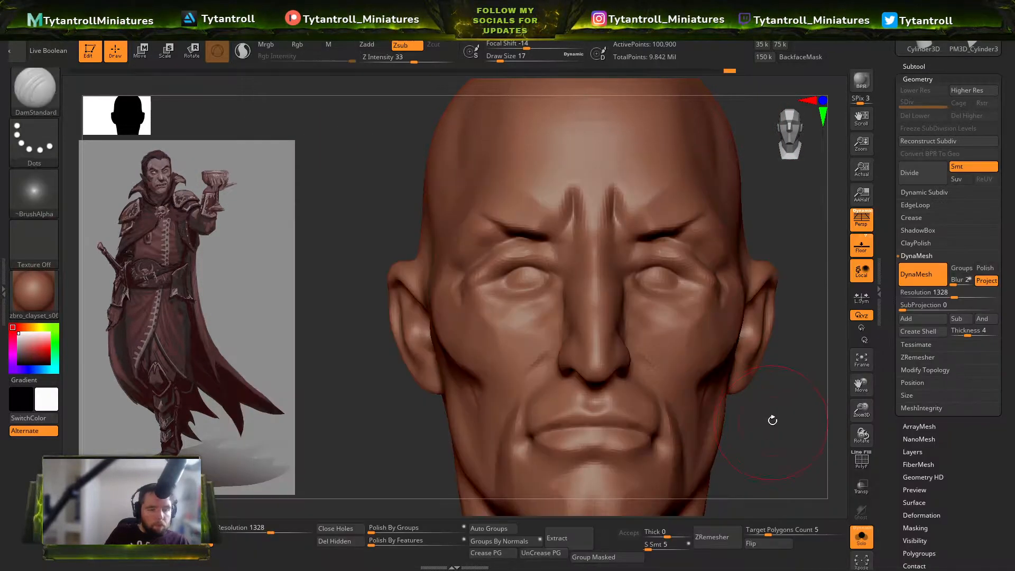
pyautogui.moveTo(772, 420); pyautogui.dragTo(687, 415)
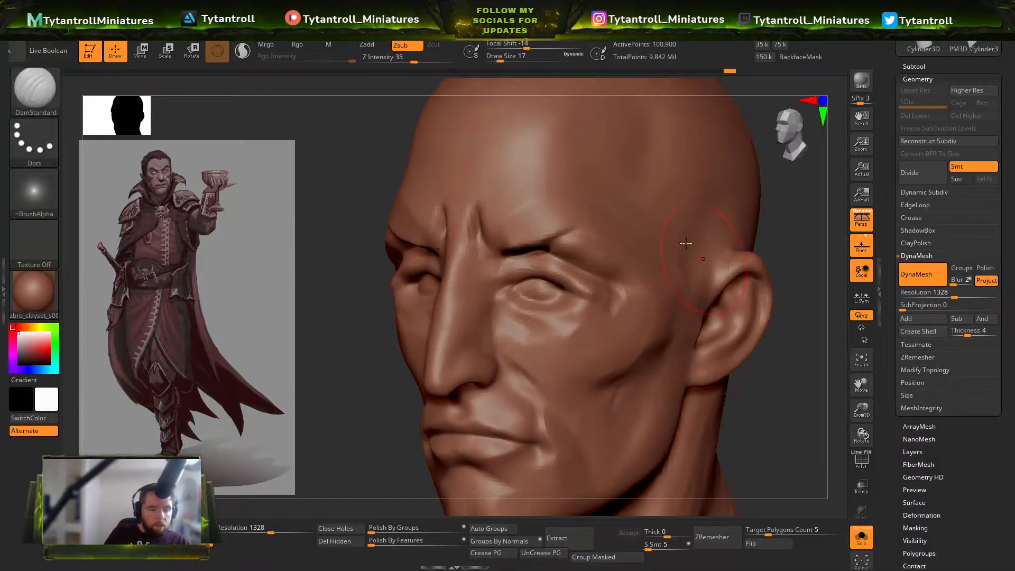
# Step: Open the QuickSave settings in the preferences
pyautogui.click(483, 31)
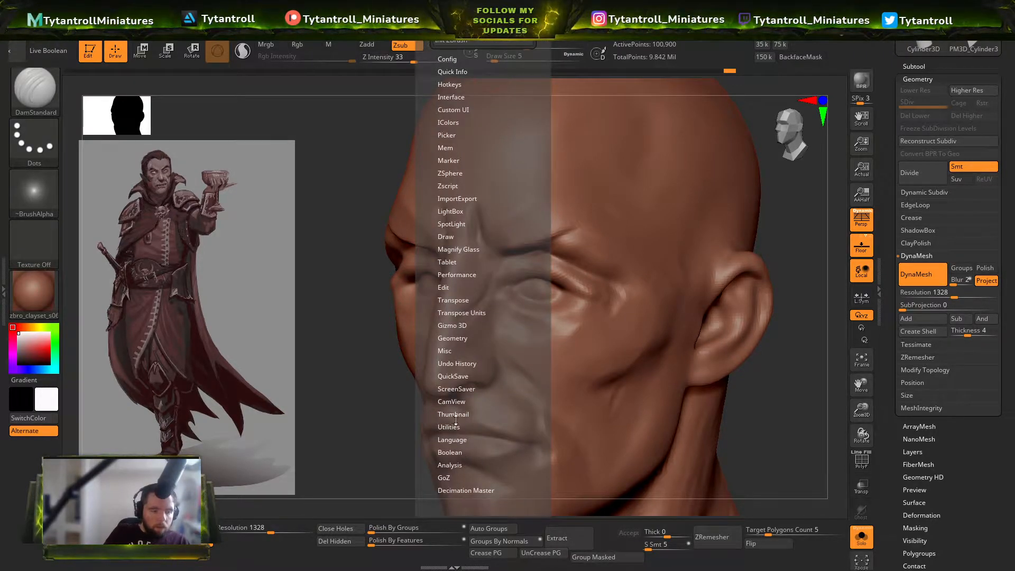
pyautogui.click(457, 378)
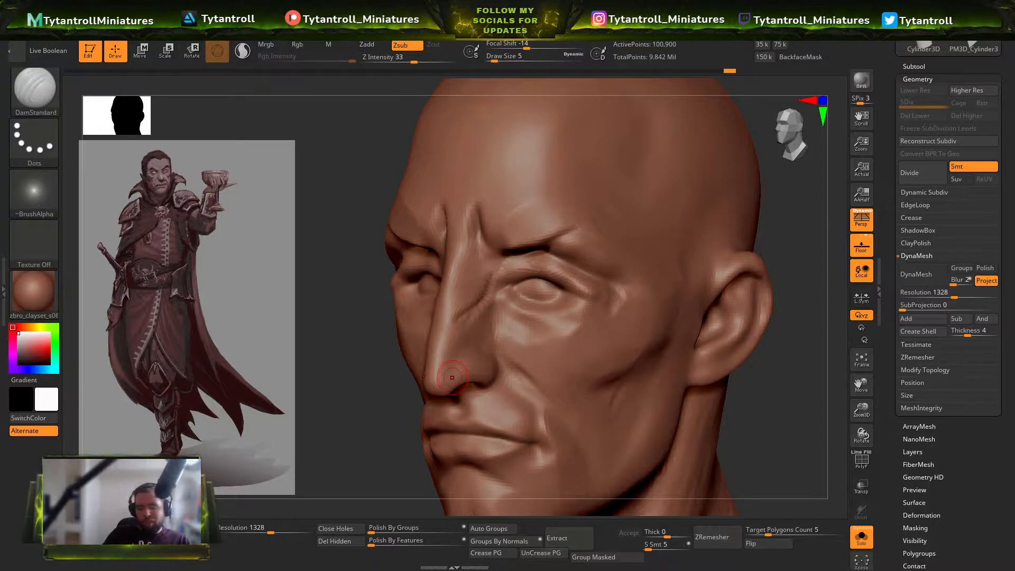
# Step: Choose the Orb_Cracks brush and rework the brow and nose planes, enlarging it to draw size 41
pyautogui.moveTo(450, 335)
pyautogui.mouseDown(button='right')
pyautogui.moveTo(464, 272)
pyautogui.moveTo(550, 254)
pyautogui.moveTo(585, 281)
pyautogui.mouseUp(button='right')
pyautogui.press('b')
pyautogui.click(736, 337)
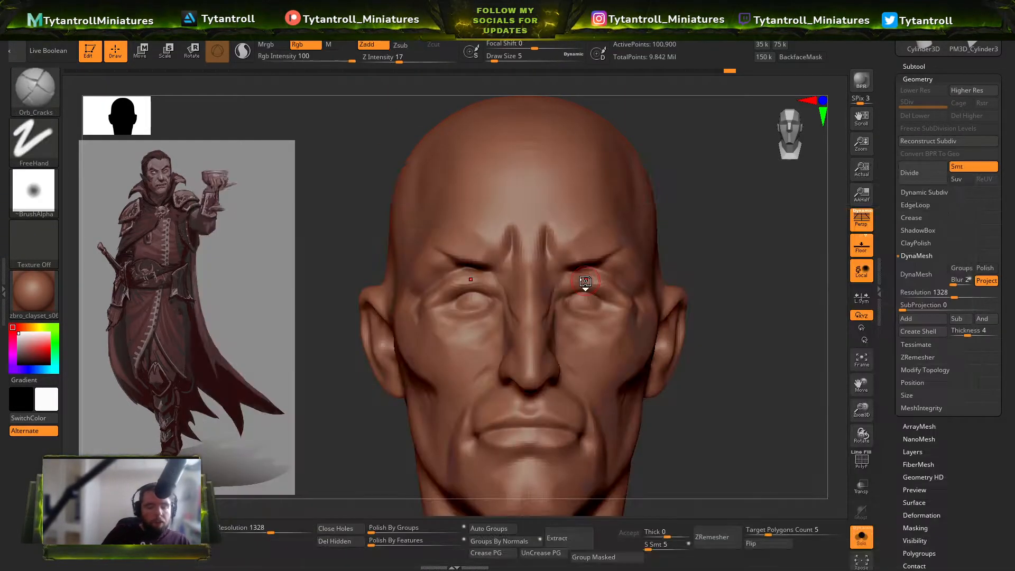
pyautogui.keyDown('ctrl'); pyautogui.moveTo(680, 358); pyautogui.dragTo(661, 328, button='right'); pyautogui.keyUp('ctrl')
pyautogui.moveTo(240, 434); pyautogui.dragTo(312, 420, button='right')
pyautogui.moveTo(494, 57); pyautogui.dragTo(506, 57)
pyautogui.moveTo(745, 338)
pyautogui.mouseDown(button='right')
pyautogui.moveTo(794, 370)
pyautogui.moveTo(811, 401)
pyautogui.mouseUp(button='right')
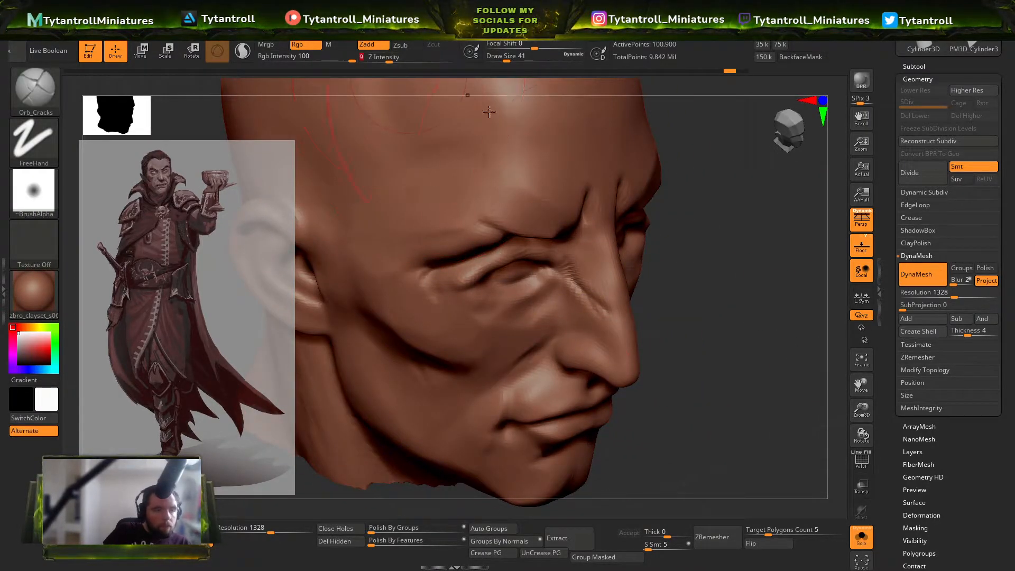
# Step: Sculpt the cheek and under-eye planes with the Orb_Cracks brush at Z Intensity 9 and draw sizes 20 and 14
pyautogui.moveTo(468, 95); pyautogui.dragTo(744, 275, button='right')
pyautogui.press('s')
pyautogui.click(492, 331)
pyautogui.moveTo(280, 423)
pyautogui.mouseDown(button='right')
pyautogui.moveTo(278, 380)
pyautogui.moveTo(301, 370)
pyautogui.mouseUp(button='right')
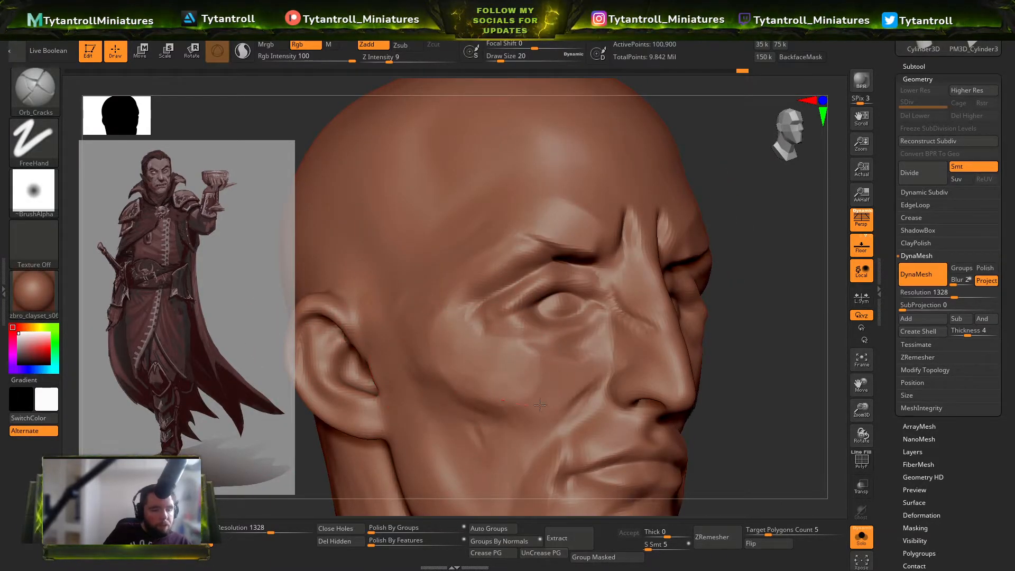
pyautogui.moveTo(783, 408)
pyautogui.mouseDown(button='right')
pyautogui.moveTo(756, 304)
pyautogui.moveTo(584, 291)
pyautogui.mouseUp(button='right')
pyautogui.moveTo(777, 321); pyautogui.dragTo(755, 362, button='right')
pyautogui.press('s')
pyautogui.moveTo(537, 347); pyautogui.dragTo(539, 347)
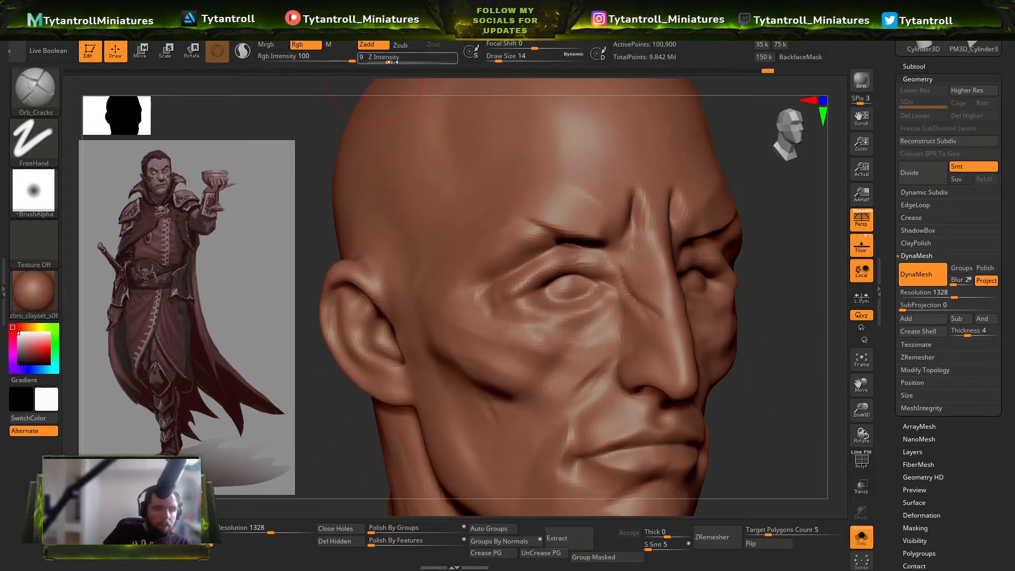
# Step: Shape the temple and forehead with the Orb_Cracks brush at Z Intensity 7 and draw sizes 46 and 31
pyautogui.moveTo(283, 441)
pyautogui.mouseDown(button='right')
pyautogui.moveTo(298, 450)
pyautogui.moveTo(291, 426)
pyautogui.mouseUp(button='right')
pyautogui.moveTo(470, 255); pyautogui.dragTo(528, 211)
pyautogui.moveTo(724, 217); pyautogui.dragTo(721, 256, button='right')
pyautogui.press('s')
pyautogui.moveTo(526, 266); pyautogui.dragTo(534, 266)
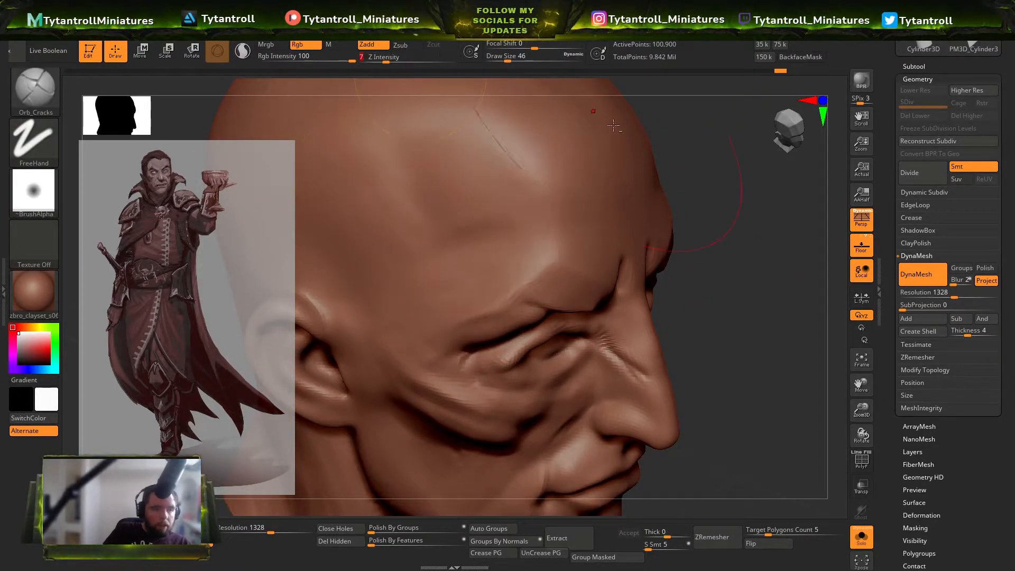
pyautogui.press('Return')
pyautogui.moveTo(589, 106); pyautogui.dragTo(600, 153, button='right')
pyautogui.press('s')
pyautogui.moveTo(563, 265); pyautogui.dragTo(560, 266)
pyautogui.moveTo(628, 275); pyautogui.dragTo(602, 272, button='right')
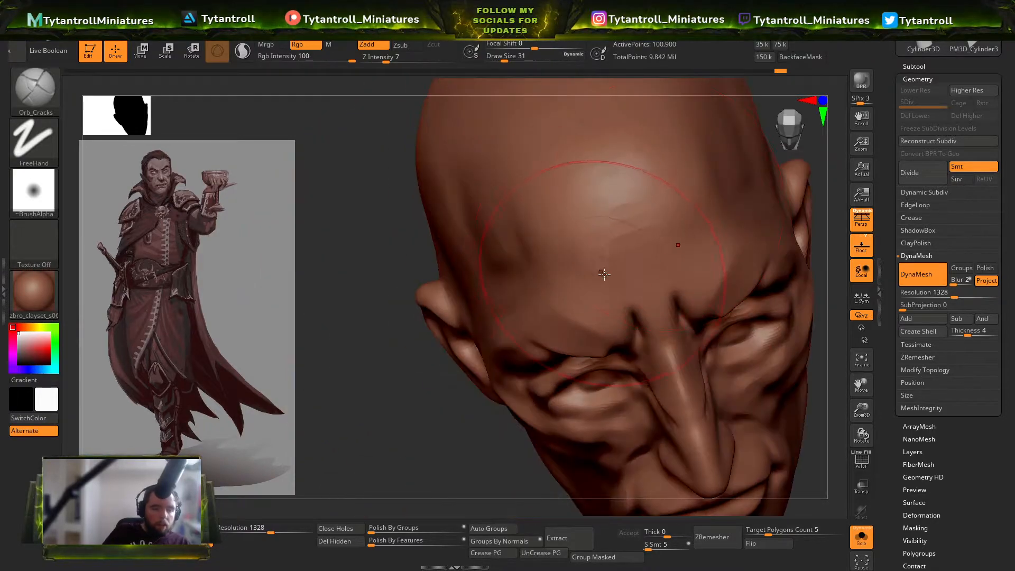
# Step: Adjust the proportions of the face from several angles with the SnakeHook brush, resizing it between strokes
pyautogui.press('b')
pyautogui.press('s')
pyautogui.press('h')
pyautogui.moveTo(403, 335)
pyautogui.mouseDown(button='right')
pyautogui.moveTo(304, 345)
pyautogui.moveTo(421, 317)
pyautogui.mouseUp(button='right')
pyautogui.press('s')
pyautogui.moveTo(436, 317); pyautogui.dragTo(421, 317)
pyautogui.moveTo(422, 359); pyautogui.dragTo(414, 386)
pyautogui.moveTo(602, 349)
pyautogui.mouseDown(button='right')
pyautogui.moveTo(738, 381)
pyautogui.moveTo(757, 335)
pyautogui.moveTo(724, 340)
pyautogui.mouseUp(button='right')
pyautogui.press('b')
pyautogui.press('s')
pyautogui.press('h')
pyautogui.press('s')
pyautogui.click(608, 365)
pyautogui.moveTo(588, 336); pyautogui.dragTo(599, 337)
pyautogui.moveTo(772, 407); pyautogui.dragTo(716, 338)
pyautogui.press('s')
pyautogui.click(572, 382)
pyautogui.moveTo(603, 386); pyautogui.dragTo(608, 369)
pyautogui.moveTo(233, 399)
pyautogui.mouseDown()
pyautogui.moveTo(272, 400)
pyautogui.moveTo(272, 387)
pyautogui.moveTo(259, 395)
pyautogui.mouseUp()
# Step: Sculpt the chin and lower jaw with the Orb_Cracks brush at Z Intensity 7 and draw size 13
pyautogui.press('b')
pyautogui.press('o')
pyautogui.press('c')
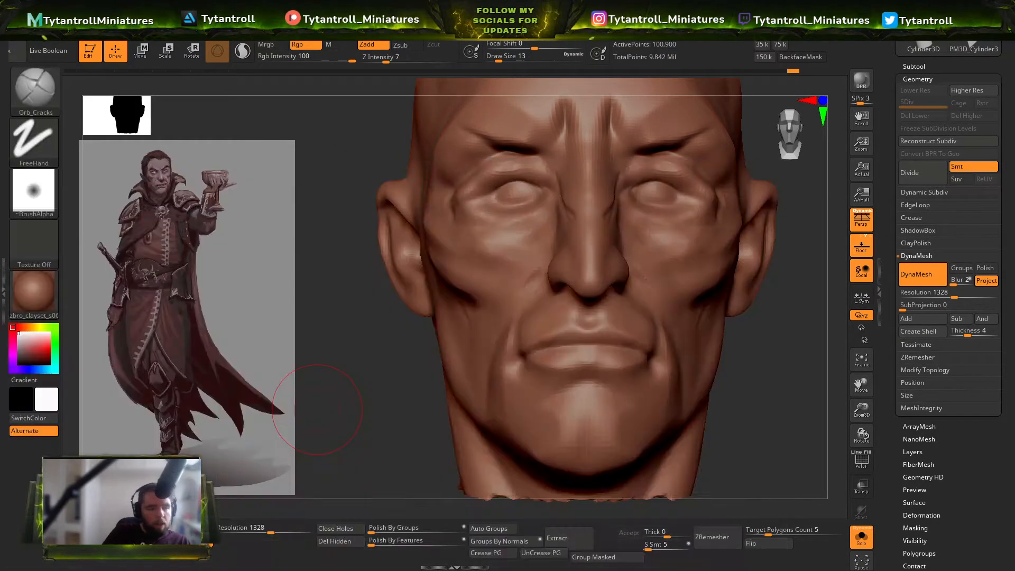
pyautogui.moveTo(262, 275); pyautogui.dragTo(398, 323)
pyautogui.keyDown('alt'); pyautogui.moveTo(662, 417); pyautogui.dragTo(673, 340); pyautogui.keyUp('alt')
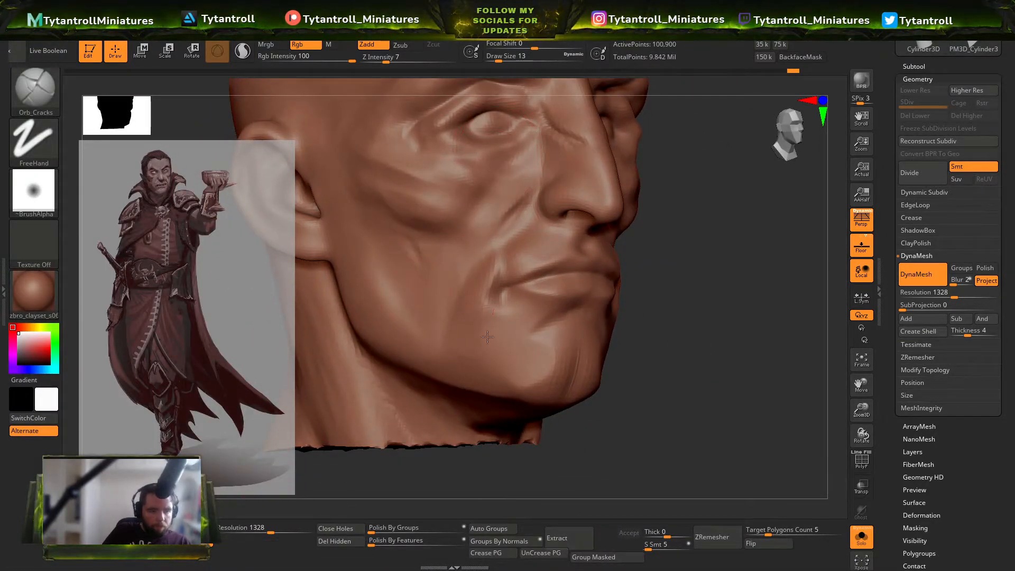
# Step: Raise the Orb_Cracks brush to Z Intensity 27 and strengthen the forms around the mouth and lower cheek
pyautogui.moveTo(690, 280); pyautogui.dragTo(462, 85)
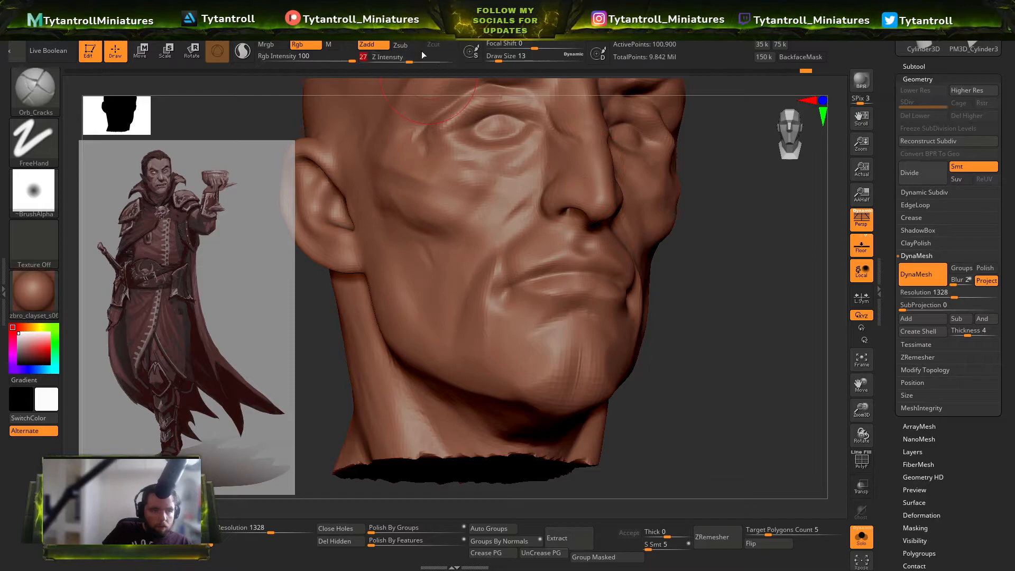
pyautogui.moveTo(549, 269); pyautogui.dragTo(558, 273)
pyautogui.moveTo(706, 278)
pyautogui.mouseDown()
pyautogui.moveTo(588, 274)
pyautogui.moveTo(620, 280)
pyautogui.mouseUp()
pyautogui.moveTo(415, 388)
pyautogui.mouseDown()
pyautogui.moveTo(385, 408)
pyautogui.moveTo(281, 344)
pyautogui.moveTo(292, 414)
pyautogui.mouseUp()
pyautogui.keyDown('shift'); pyautogui.moveTo(530, 228); pyautogui.dragTo(498, 239); pyautogui.keyUp('shift')
pyautogui.moveTo(349, 354); pyautogui.dragTo(449, 355)
# Step: Flatten the sculpted eye inside the socket with the TrimDynamic brush at Z Intensity 43 and draw size 18
pyautogui.press('b')
pyautogui.press('t')
pyautogui.press('d')
pyautogui.moveTo(511, 257)
pyautogui.mouseDown()
pyautogui.moveTo(525, 257)
pyautogui.moveTo(457, 260)
pyautogui.mouseUp()
pyautogui.hotkey('shift', 'f')
pyautogui.hotkey('shift', 'f')
# Step: Show all parts of the model again and append a sphere as a new subtool
pyautogui.click(861, 537)
pyautogui.click(913, 66)
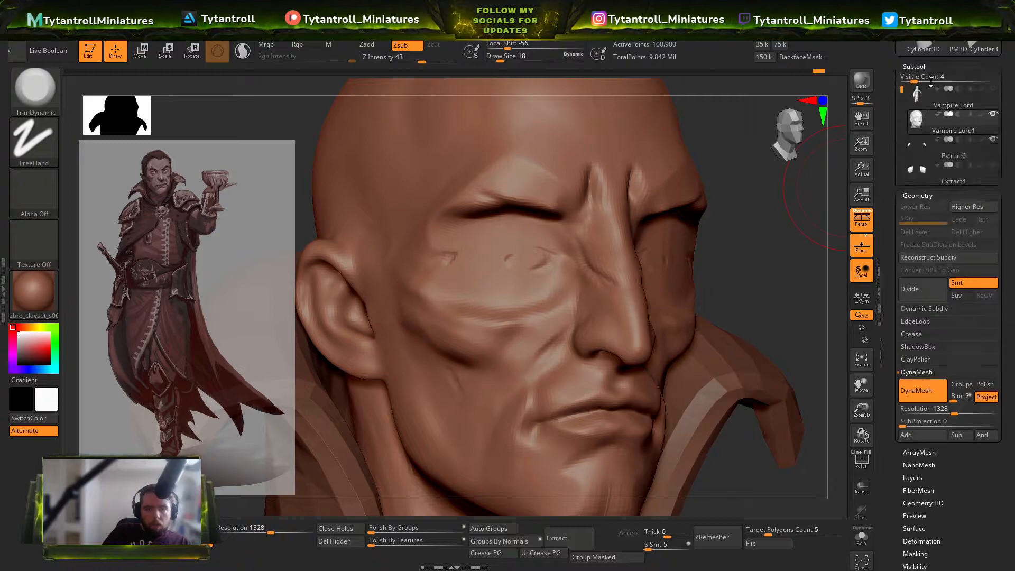
pyautogui.click(972, 265)
pyautogui.click(908, 345)
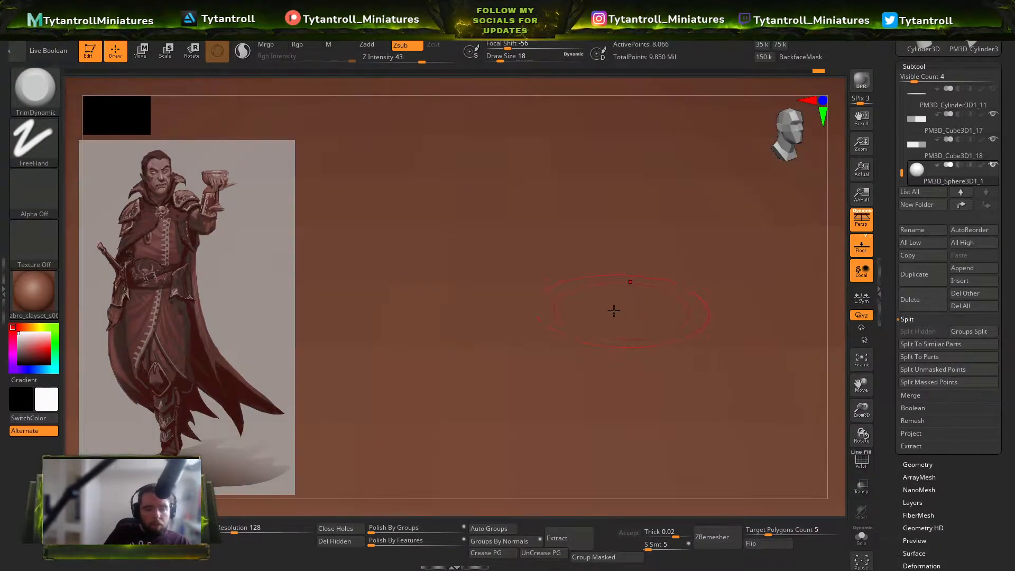
# Step: Scale the new sphere down and move it to the front of the face at eye level
pyautogui.press('r')
pyautogui.press('f')
pyautogui.moveTo(453, 288); pyautogui.dragTo(365, 415)
pyautogui.keyDown('ctrl'); pyautogui.click(291, 307); pyautogui.keyUp('ctrl')
pyautogui.hotkey('ctrl', 'z')
pyautogui.moveTo(558, 331); pyautogui.dragTo(569, 190)
pyautogui.press('f')
pyautogui.moveTo(502, 364); pyautogui.dragTo(597, 325)
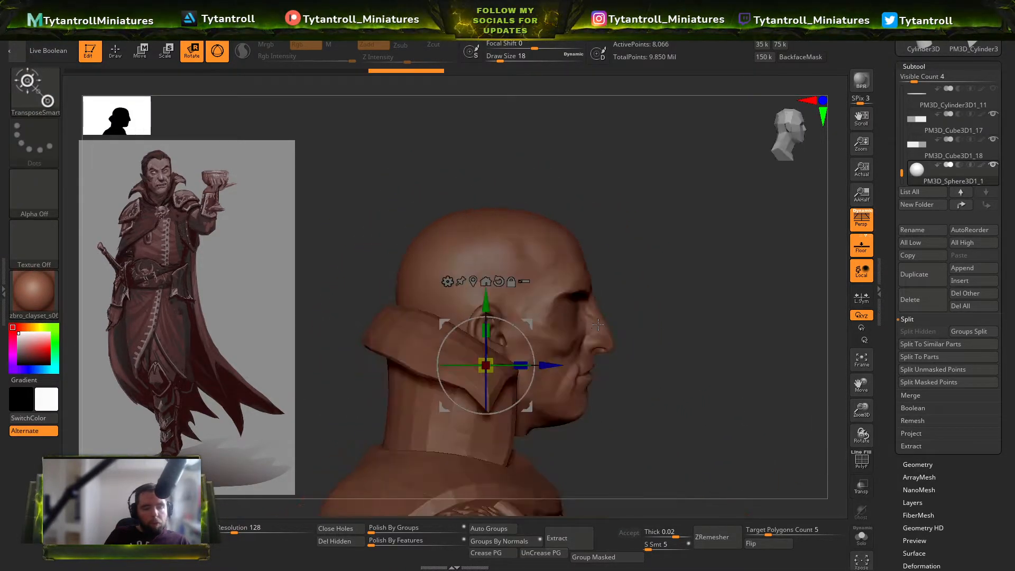
pyautogui.moveTo(525, 318); pyautogui.dragTo(577, 284)
pyautogui.keyDown('shift'); pyautogui.moveTo(660, 271); pyautogui.dragTo(649, 270); pyautogui.keyUp('shift')
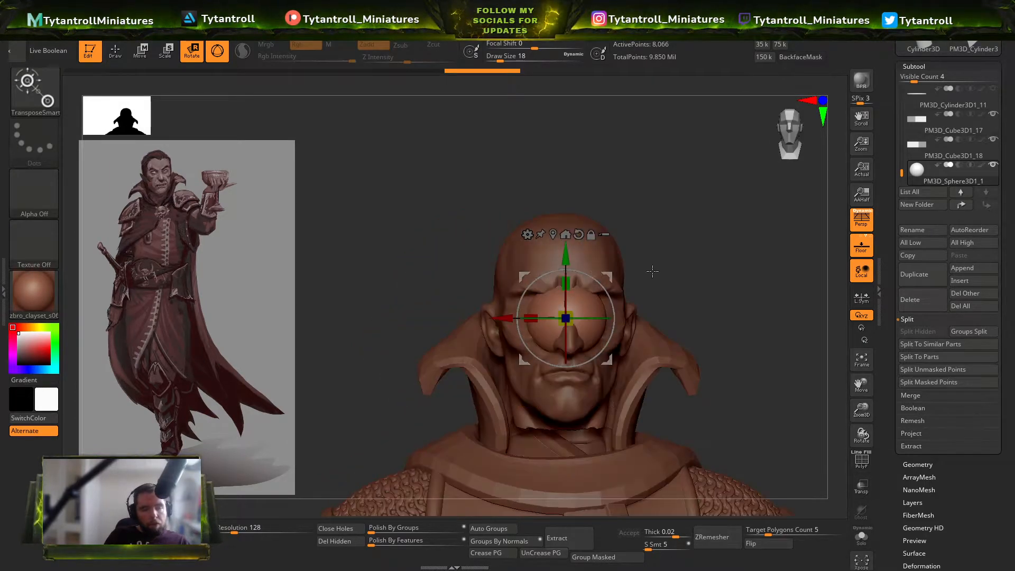
# Step: Shrink the sphere to eyeball size and move it sideways into the eye socket
pyautogui.scroll(3, 556, 329)
pyautogui.press('q')
pyautogui.press('w')
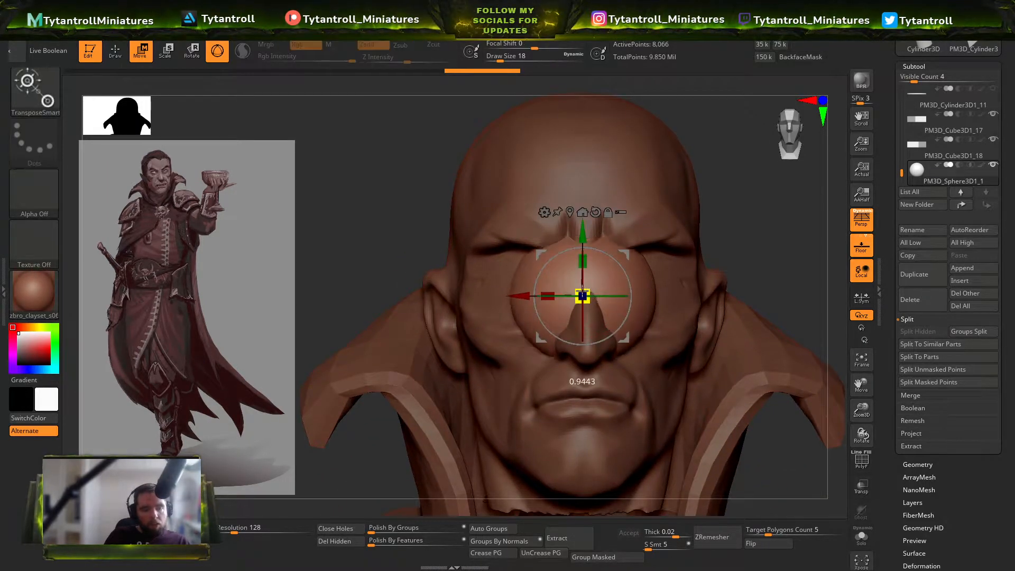
pyautogui.moveTo(582, 296); pyautogui.dragTo(550, 296)
pyautogui.moveTo(627, 256); pyautogui.dragTo(555, 240)
pyautogui.moveTo(439, 211); pyautogui.dragTo(560, 262)
pyautogui.scroll(3, 620, 243)
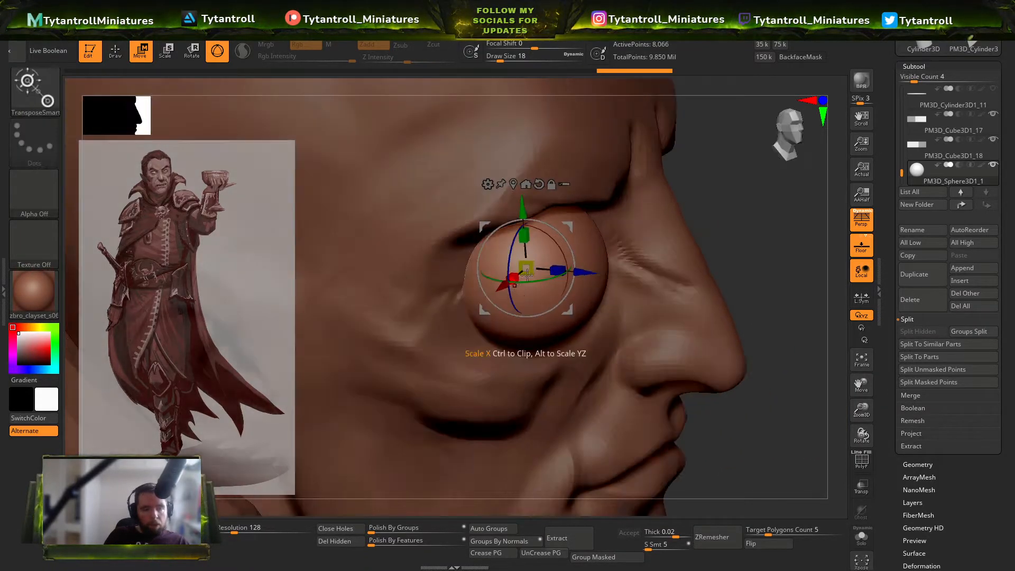
# Step: Fine-tune the eyeball's size and depth in the socket from the side and front
pyautogui.moveTo(703, 238); pyautogui.dragTo(719, 262)
pyautogui.scroll(2, 663, 259)
pyautogui.moveTo(617, 243); pyautogui.dragTo(524, 243)
pyautogui.scroll(-3, 465, 235)
pyautogui.moveTo(460, 236)
pyautogui.mouseDown()
pyautogui.moveTo(491, 234)
pyautogui.moveTo(478, 188)
pyautogui.mouseUp()
# Step: Duplicate the eyeball and rotate the copy into place as an upper eyelid shell
pyautogui.press('q')
pyautogui.scroll(3, 597, 285)
pyautogui.hotkey('ctrl', 'shift', 'd')
pyautogui.press('w')
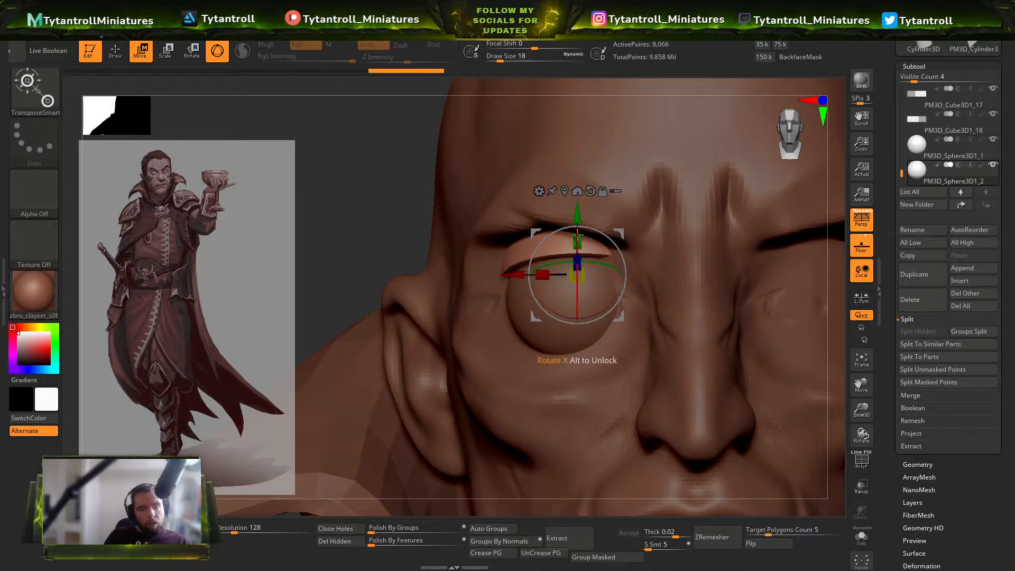
pyautogui.moveTo(499, 370)
pyautogui.mouseDown()
pyautogui.moveTo(736, 355)
pyautogui.moveTo(618, 328)
pyautogui.mouseUp()
# Step: Duplicate the eyeball and its eyelid shell, and mirror the copies to the other eye
pyautogui.press('q')
pyautogui.scroll(-3, 736, 356)
pyautogui.scroll(2, 613, 306)
pyautogui.keyDown('ctrl'); pyautogui.moveTo(612, 305); pyautogui.dragTo(618, 320, button='right'); pyautogui.keyUp('ctrl')
pyautogui.hotkey('ctrl', 'shift', 'd')
pyautogui.hotkey('ctrl', 'm')
pyautogui.keyDown('alt'); pyautogui.click(653, 331); pyautogui.keyUp('alt')
pyautogui.keyDown('alt'); pyautogui.click(640, 317); pyautogui.keyUp('alt')
pyautogui.hotkey('ctrl', 'shift', 'd')
pyautogui.hotkey('ctrl', 'm')
# Step: Complete the mirrored eyeball and upper eyelid on the other side, and return to the head with the DamStandard brush
pyautogui.keyDown('shift'); pyautogui.moveTo(640, 317); pyautogui.dragTo(682, 346, button='right'); pyautogui.keyUp('shift')
pyautogui.keyDown('alt'); pyautogui.click(669, 324); pyautogui.keyUp('alt')
pyautogui.keyDown('alt'); pyautogui.click(655, 251); pyautogui.keyUp('alt')
pyautogui.keyDown('alt'); pyautogui.click(699, 244); pyautogui.keyUp('alt')
pyautogui.moveTo(699, 244)
pyautogui.keyDown('ctrl'); pyautogui.mouseDown(button='right')
pyautogui.moveTo(713, 272)
pyautogui.moveTo(637, 283)
pyautogui.mouseUp(button='right'); pyautogui.keyUp('ctrl')
pyautogui.press('b')
pyautogui.press('d')
pyautogui.press('s')
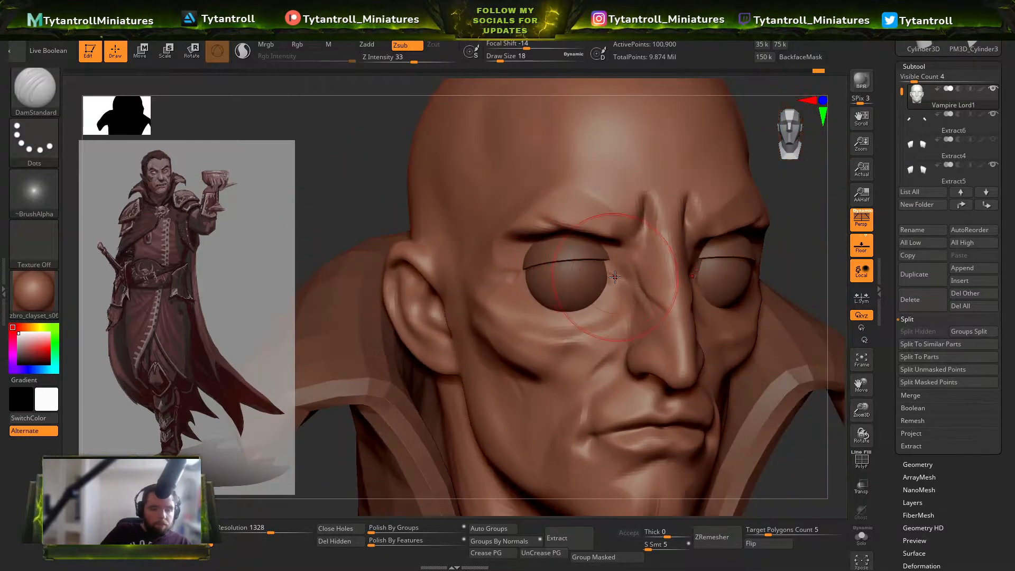
pyautogui.moveTo(841, 252); pyautogui.dragTo(814, 254)
# Step: Duplicate the upper eyelid shell and rotate the copy downward to form a lower eyelid under the eyeball
pyautogui.keyDown('alt'); pyautogui.click(585, 256); pyautogui.keyUp('alt')
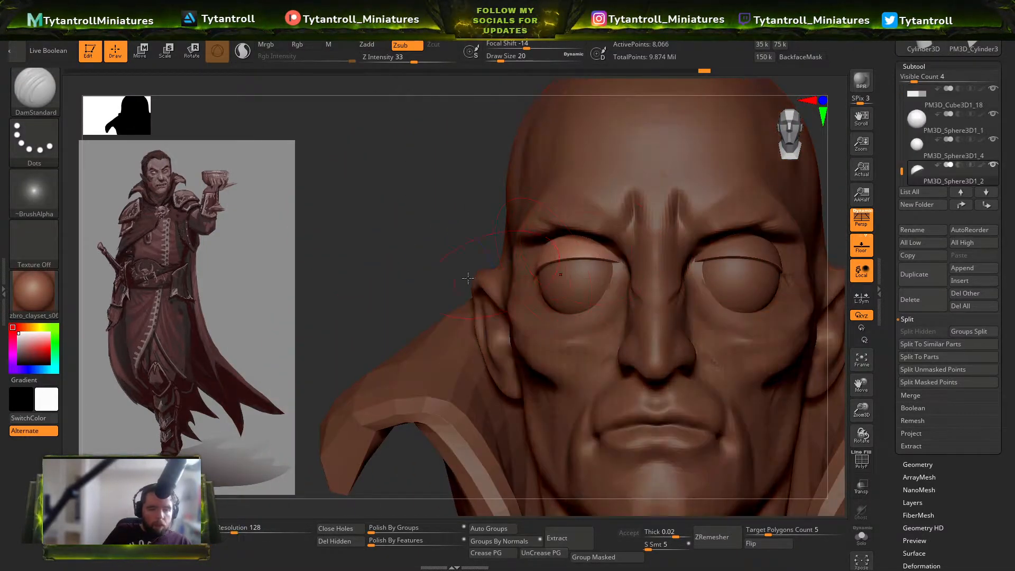
pyautogui.keyDown('alt'); pyautogui.moveTo(408, 205); pyautogui.dragTo(344, 231); pyautogui.keyUp('alt')
pyautogui.press('w')
pyautogui.keyDown('alt'); pyautogui.click(531, 302); pyautogui.keyUp('alt')
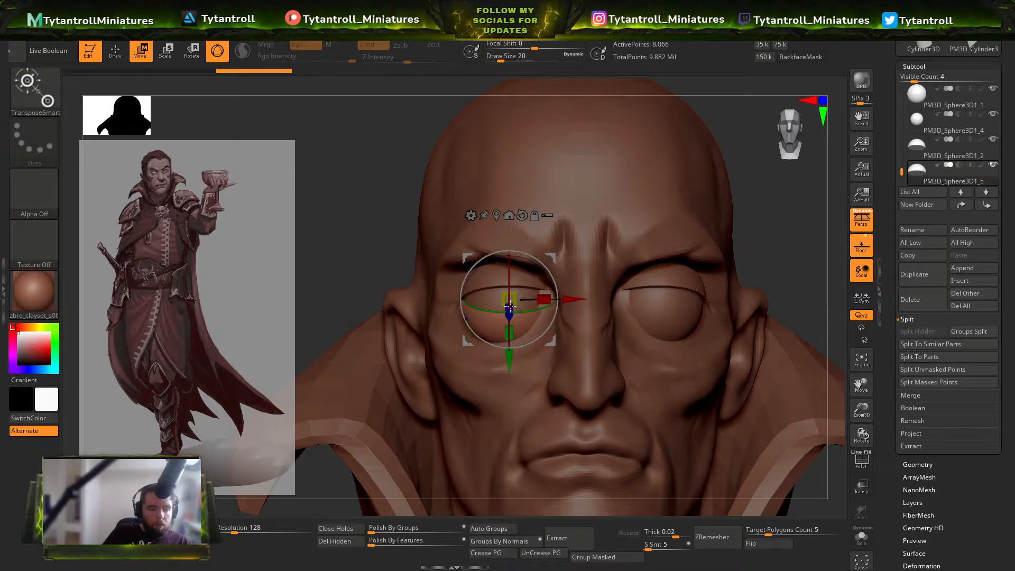
pyautogui.moveTo(405, 279); pyautogui.dragTo(543, 281, button='right')
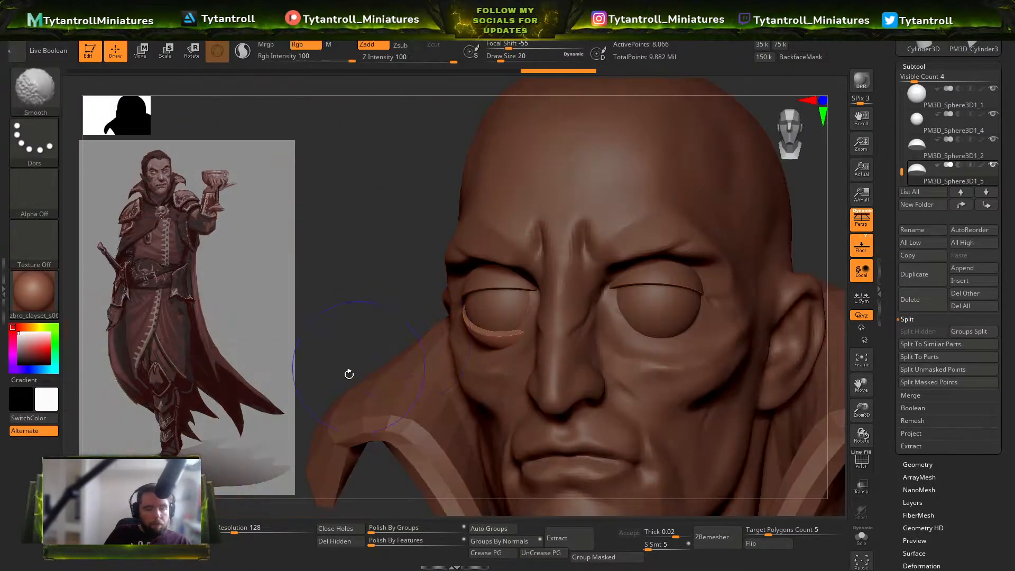
pyautogui.keyDown('alt'); pyautogui.click(530, 423); pyautogui.keyUp('alt')
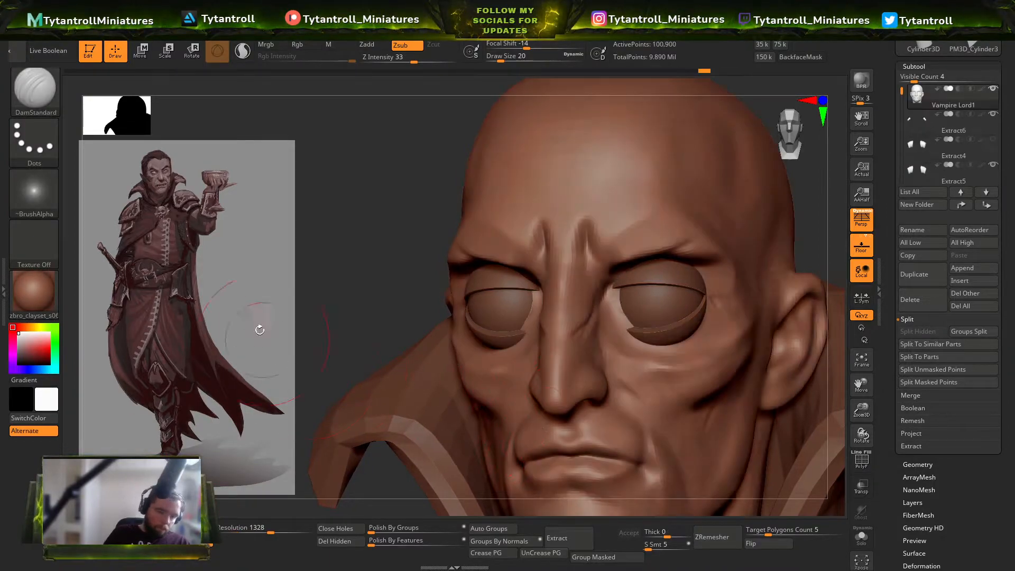
pyautogui.moveTo(263, 339); pyautogui.dragTo(349, 331)
pyautogui.press('b')
pyautogui.press('o')
pyautogui.press('c')
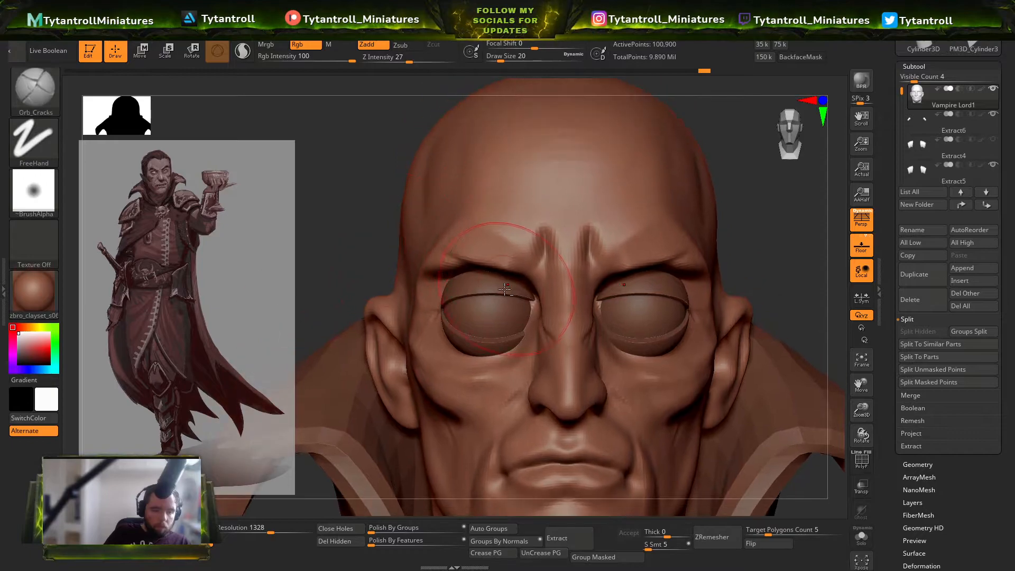
# Step: Pull the inner and outer corners of the upper eyelid outward around the eyeball with the SnakeHook brush
pyautogui.press('s')
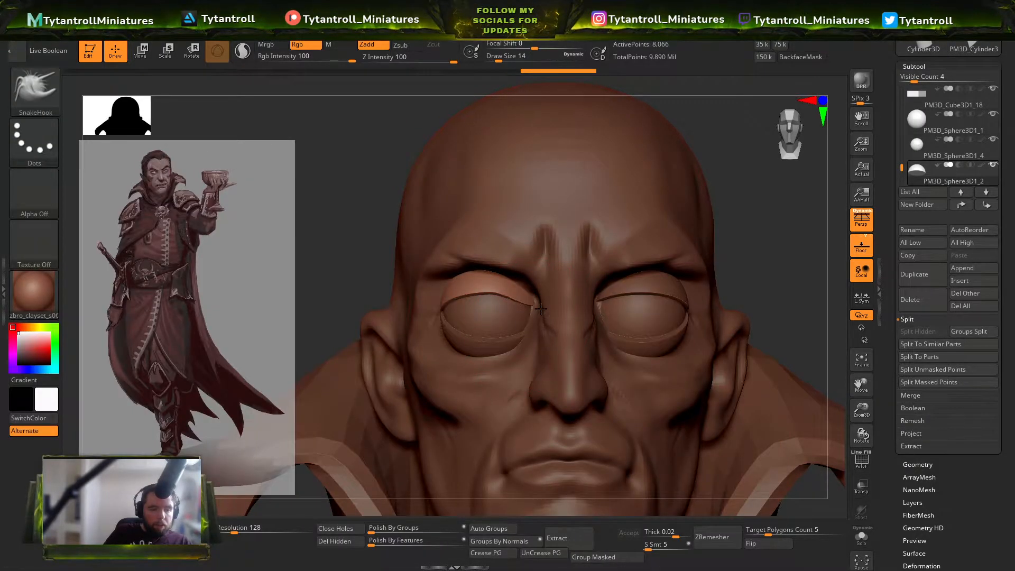
pyautogui.moveTo(532, 304); pyautogui.dragTo(534, 312)
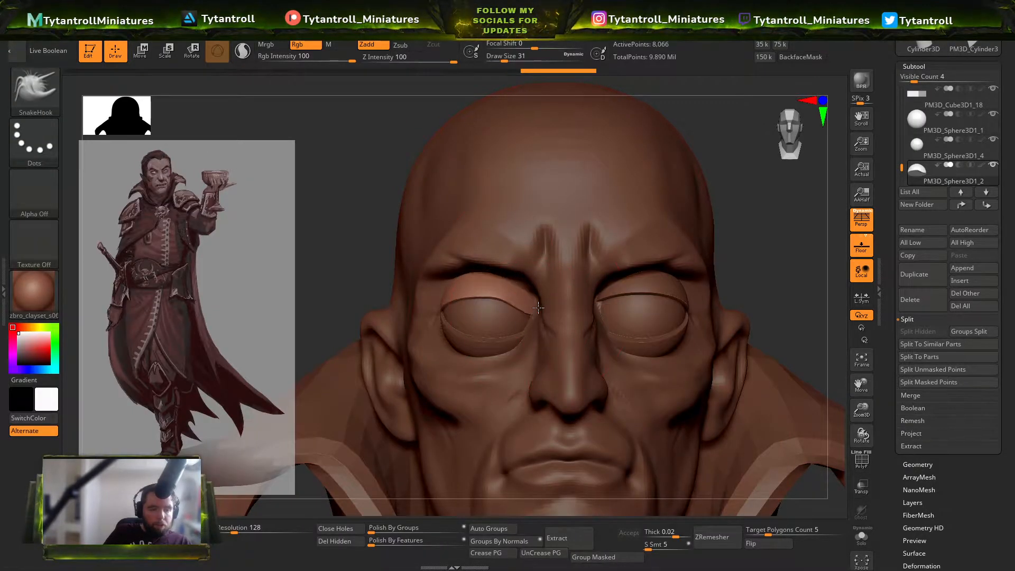
pyautogui.press('s')
pyautogui.moveTo(352, 337)
pyautogui.mouseDown()
pyautogui.moveTo(418, 317)
pyautogui.moveTo(357, 308)
pyautogui.moveTo(410, 320)
pyautogui.mouseUp()
pyautogui.press('s')
pyautogui.moveTo(442, 312); pyautogui.dragTo(435, 312)
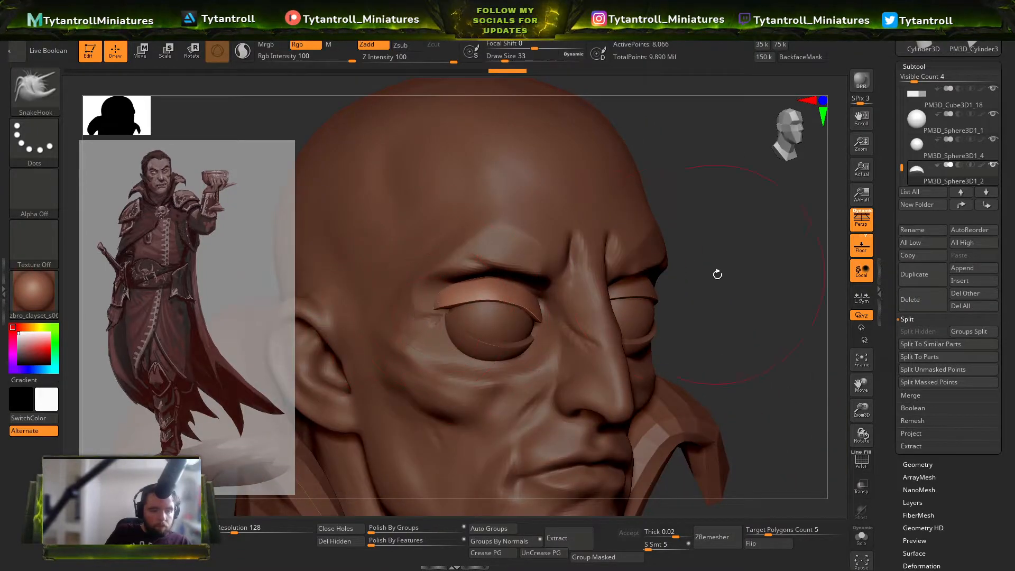
pyautogui.moveTo(715, 273); pyautogui.dragTo(653, 277)
pyautogui.press('s')
pyautogui.moveTo(490, 298); pyautogui.dragTo(519, 317)
pyautogui.hotkey('ctrl', 'z')
pyautogui.press('s')
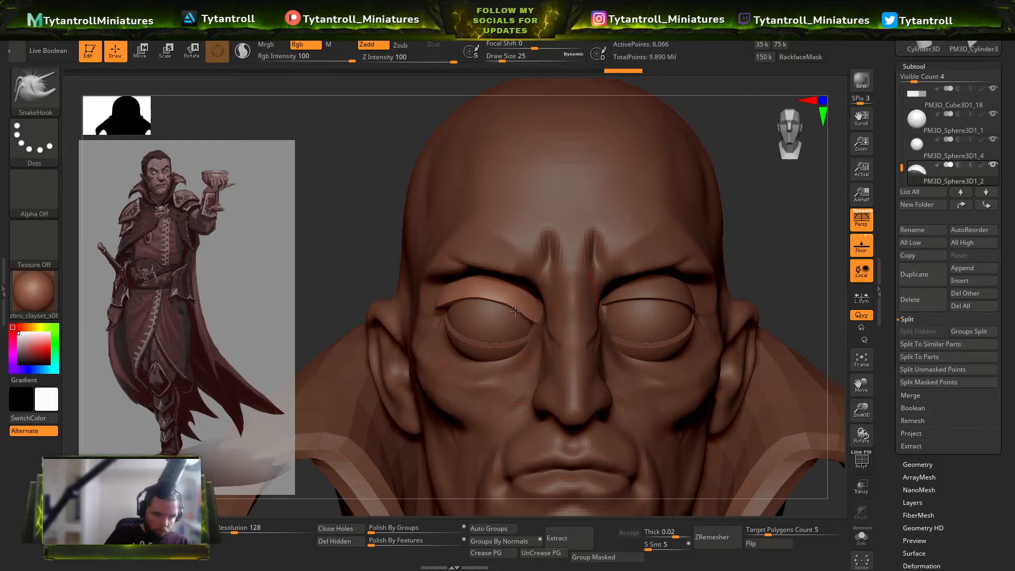
# Step: Reshape the lower eyelid with the Move brush so its edge curves around the eyeball toward the upper lid's corners
pyautogui.keyDown('alt'); pyautogui.click(483, 356); pyautogui.keyUp('alt')
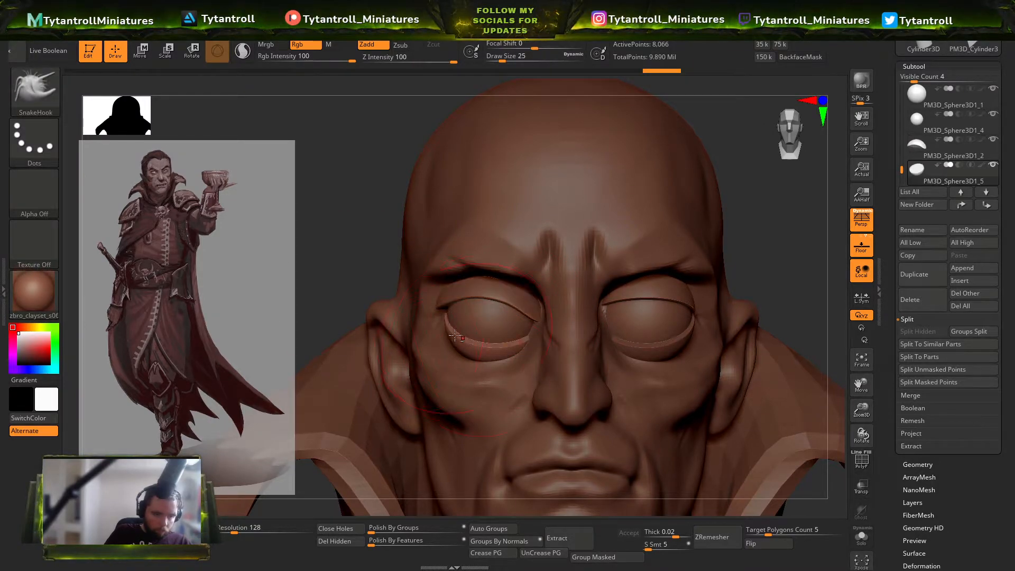
pyautogui.moveTo(370, 217); pyautogui.dragTo(587, 192)
pyautogui.press('b')
pyautogui.press('m')
pyautogui.press('v')
pyautogui.moveTo(675, 242)
pyautogui.mouseDown()
pyautogui.moveTo(560, 296)
pyautogui.moveTo(508, 284)
pyautogui.mouseUp()
pyautogui.keyDown('shift'); pyautogui.moveTo(766, 158); pyautogui.dragTo(709, 165); pyautogui.keyUp('shift')
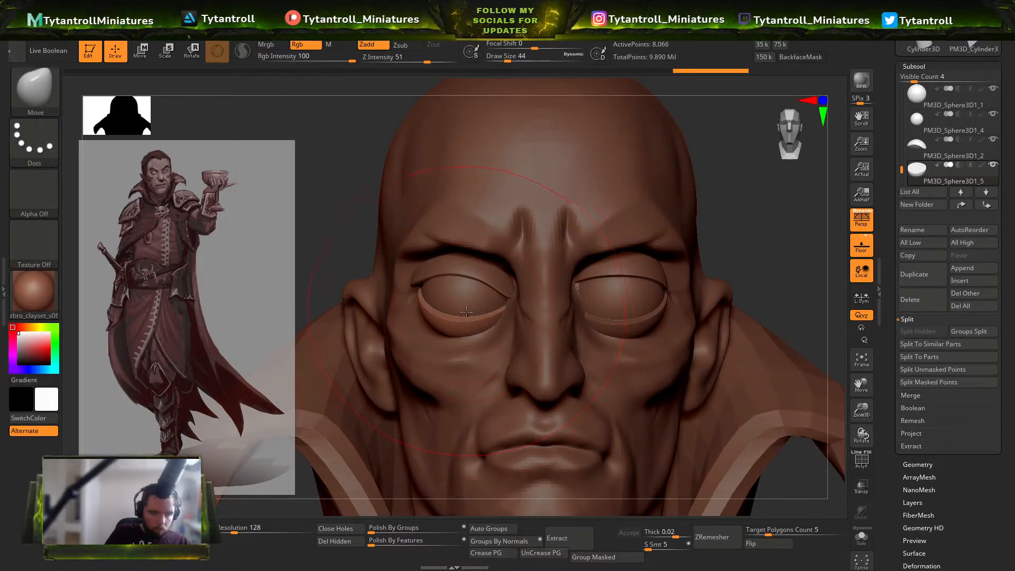
pyautogui.moveTo(458, 353)
pyautogui.mouseDown()
pyautogui.moveTo(647, 265)
pyautogui.moveTo(668, 236)
pyautogui.moveTo(441, 330)
pyautogui.mouseUp()
pyautogui.press('b')
pyautogui.press('m')
pyautogui.press('v')
pyautogui.moveTo(209, 442); pyautogui.dragTo(436, 328)
# Step: Adjust the head's outer eye socket and temple around the eyelids from the side with the Move brush
pyautogui.keyDown('alt'); pyautogui.click(434, 320); pyautogui.keyUp('alt')
pyautogui.moveTo(613, 269); pyautogui.dragTo(550, 281)
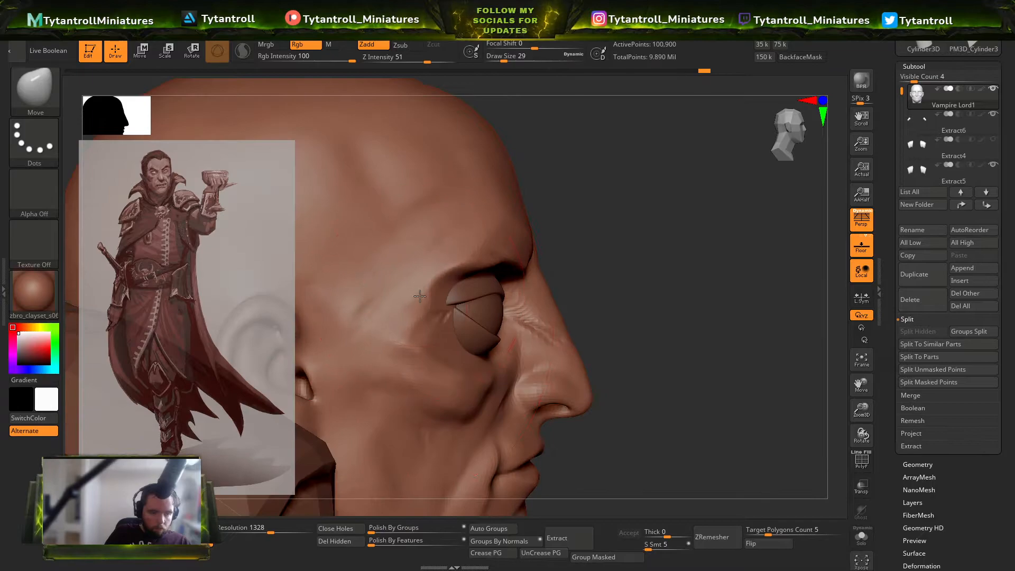
pyautogui.moveTo(419, 292); pyautogui.dragTo(431, 305)
pyautogui.moveTo(431, 306); pyautogui.dragTo(423, 317, button='right')
pyautogui.press('s')
pyautogui.moveTo(419, 367)
pyautogui.mouseDown()
pyautogui.moveTo(405, 370)
pyautogui.moveTo(429, 376)
pyautogui.moveTo(438, 362)
pyautogui.mouseUp()
pyautogui.press('s')
# Step: Reshape the skin below and beside the eye with the Move brush at varying sizes so it fits the lower lid
pyautogui.press('s')
pyautogui.moveTo(619, 354); pyautogui.dragTo(619, 248)
pyautogui.press('s')
pyautogui.moveTo(461, 354); pyautogui.dragTo(462, 355)
pyautogui.moveTo(464, 366); pyautogui.dragTo(467, 361)
pyautogui.moveTo(598, 344); pyautogui.dragTo(437, 356)
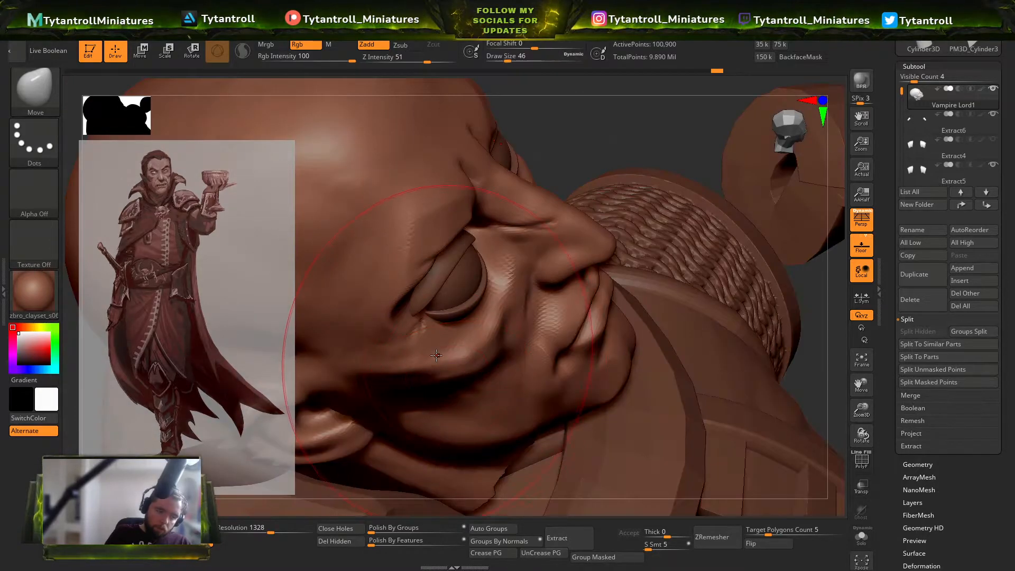
pyautogui.moveTo(605, 137)
pyautogui.mouseDown()
pyautogui.moveTo(616, 157)
pyautogui.moveTo(607, 180)
pyautogui.mouseUp()
pyautogui.press('s')
pyautogui.moveTo(450, 353); pyautogui.dragTo(437, 353)
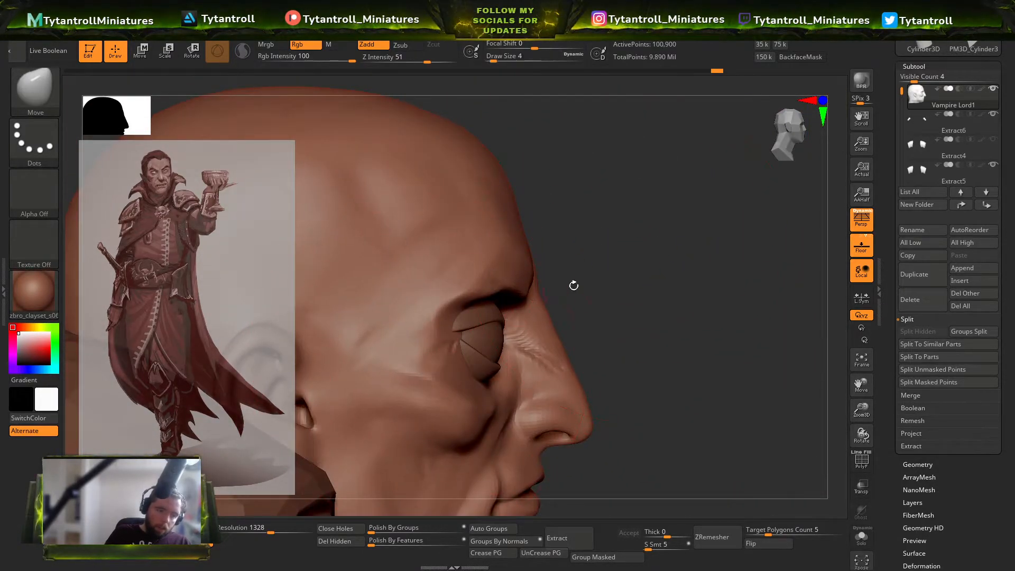
# Step: Refine the creases around the eye socket and upper cheek with a smaller DamStandard brush
pyautogui.moveTo(555, 294); pyautogui.dragTo(491, 312)
pyautogui.press('b')
pyautogui.press('d')
pyautogui.press('s')
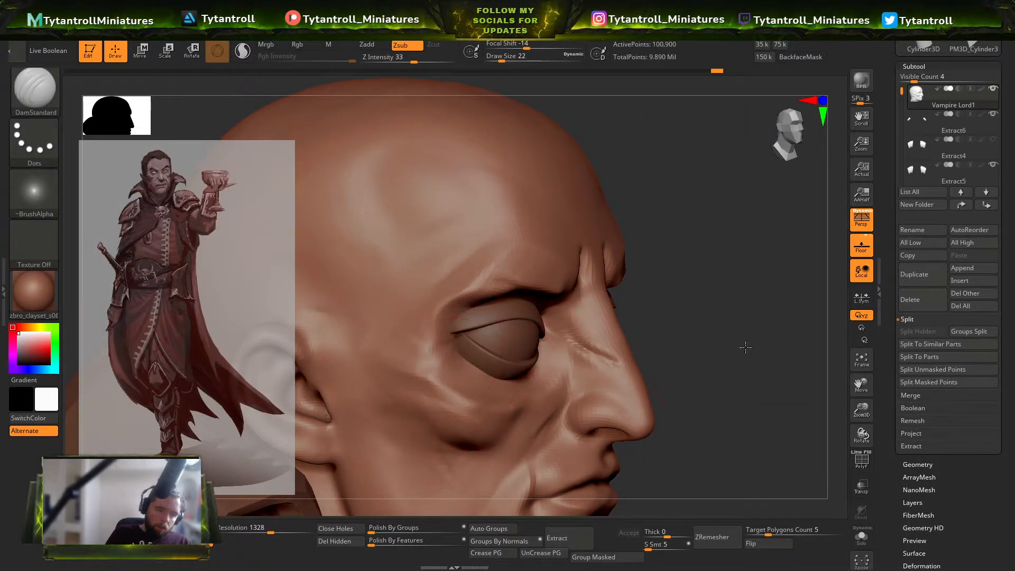
pyautogui.moveTo(747, 344); pyautogui.dragTo(669, 346)
pyautogui.moveTo(740, 322)
pyautogui.mouseDown()
pyautogui.moveTo(708, 280)
pyautogui.moveTo(655, 333)
pyautogui.mouseUp()
pyautogui.hotkey('ctrl', 'z')
pyautogui.press('[')
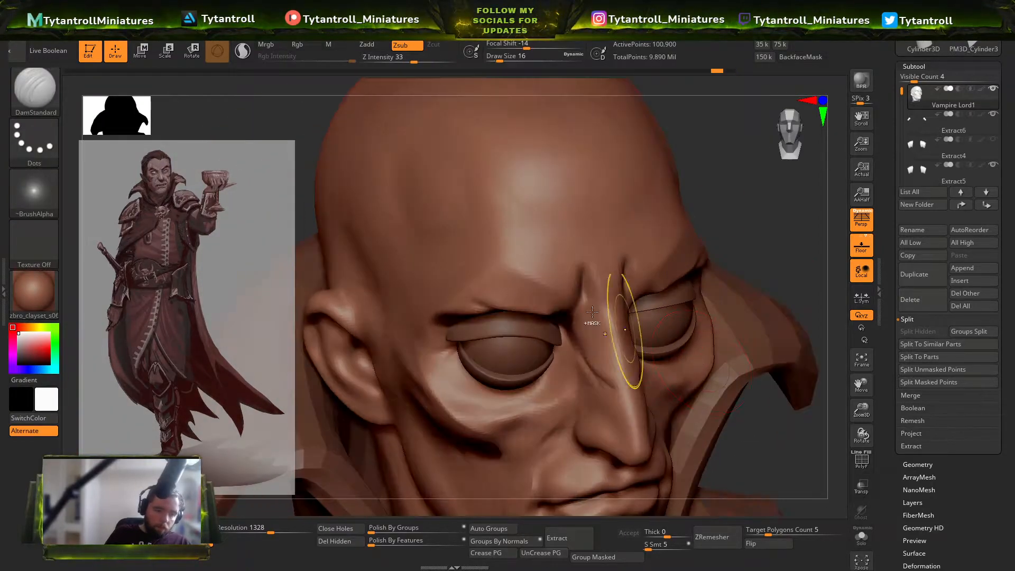
pyautogui.moveTo(417, 373); pyautogui.dragTo(494, 445)
pyautogui.moveTo(740, 381); pyautogui.dragTo(803, 354)
# Step: Build up the skin around the inner eye corner beside the nose bridge with the Blob brush
pyautogui.press('b')
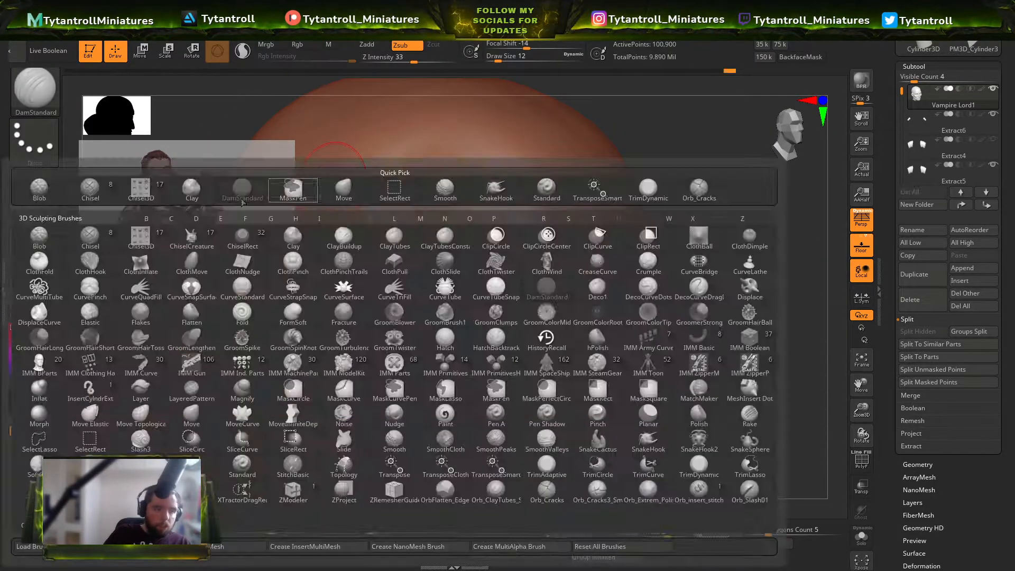
pyautogui.click(57, 192)
pyautogui.moveTo(747, 301); pyautogui.dragTo(540, 342)
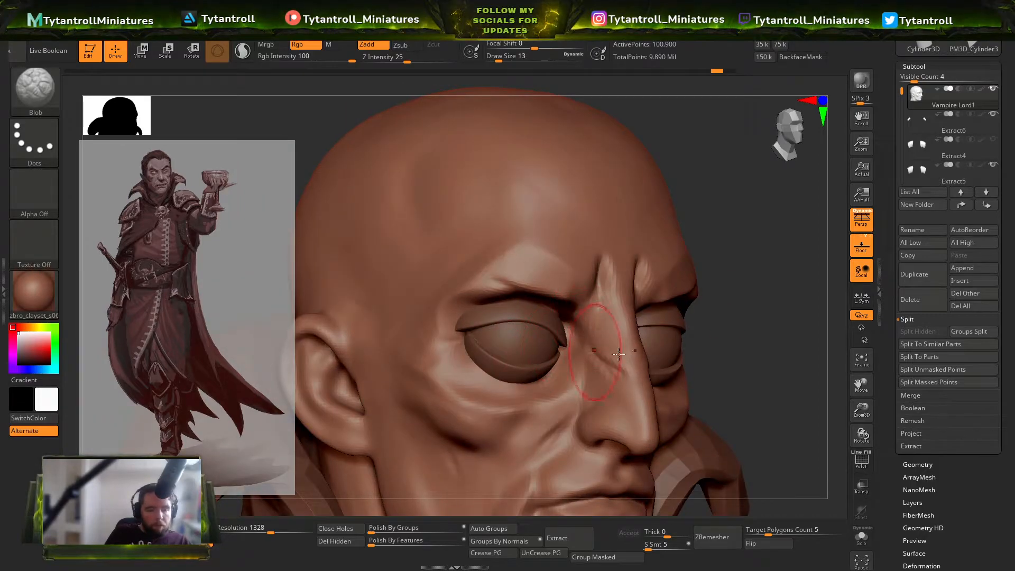
pyautogui.moveTo(745, 343); pyautogui.dragTo(634, 312)
pyautogui.moveTo(576, 344); pyautogui.dragTo(568, 311)
pyautogui.moveTo(344, 254); pyautogui.dragTo(469, 222)
pyautogui.moveTo(740, 211); pyautogui.dragTo(613, 277)
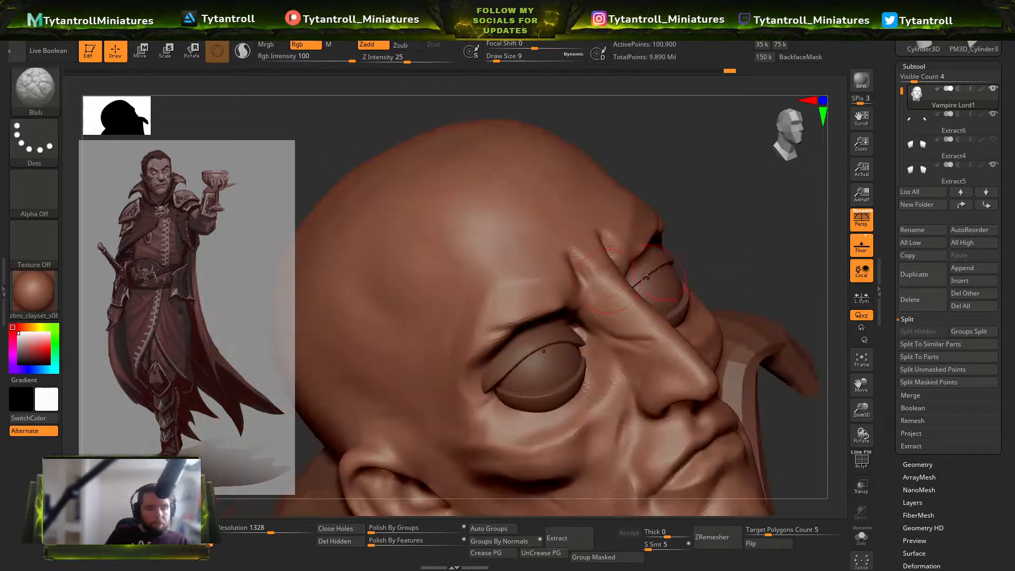
# Step: Flatten the skin between the brow and the upper eyelid with a small TrimDynamic brush
pyautogui.press('b')
pyautogui.press('t')
pyautogui.press('d')
pyautogui.moveTo(549, 295); pyautogui.dragTo(490, 318)
pyautogui.hotkey('ctrl', 'z')
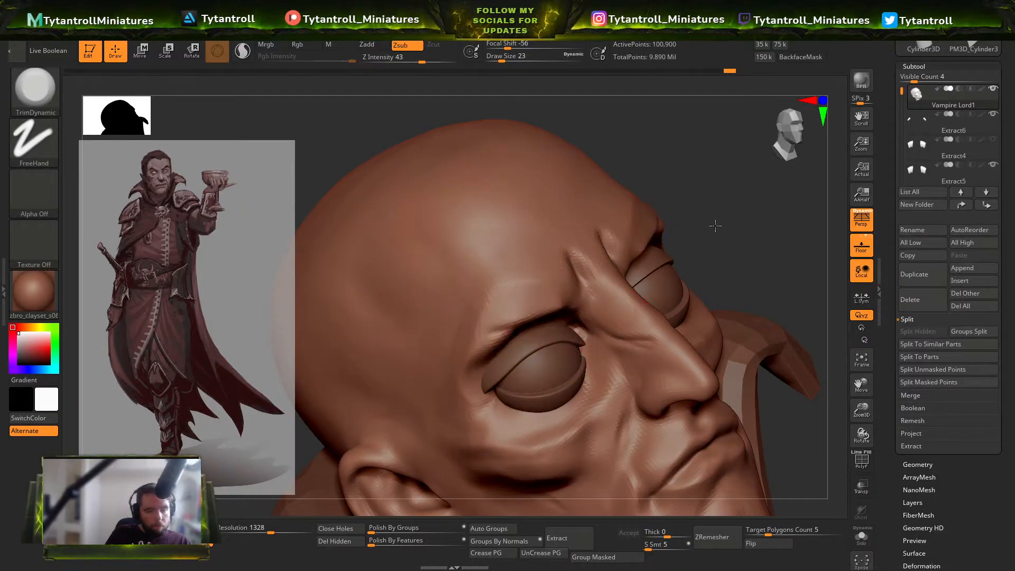
pyautogui.moveTo(721, 236); pyautogui.dragTo(658, 211)
pyautogui.press('s')
pyautogui.moveTo(531, 311); pyautogui.dragTo(486, 341)
pyautogui.moveTo(328, 370)
pyautogui.mouseDown()
pyautogui.moveTo(272, 397)
pyautogui.moveTo(271, 275)
pyautogui.mouseUp()
pyautogui.moveTo(782, 303); pyautogui.dragTo(763, 290)
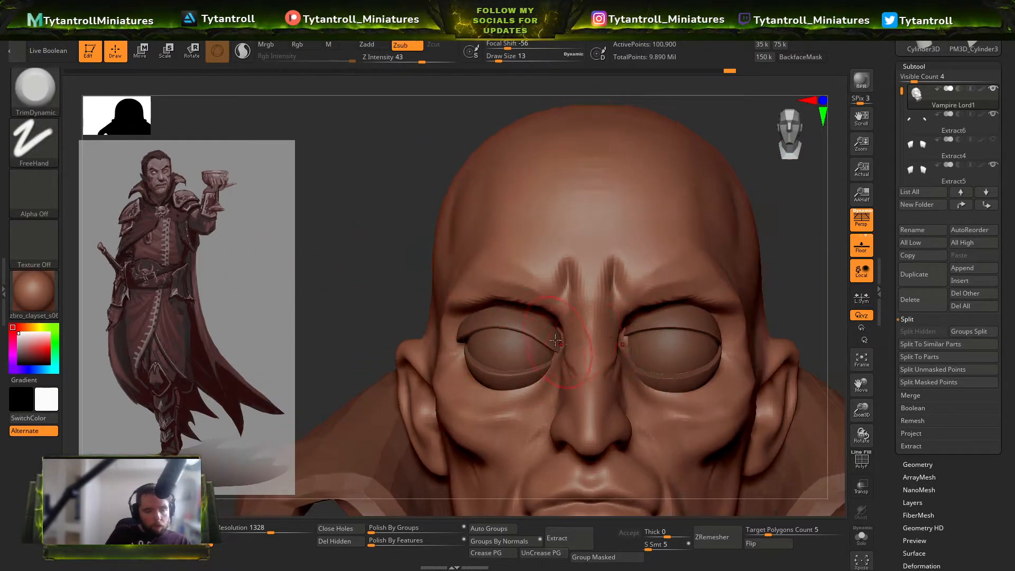
# Step: Replace the opposite eye's lids with mirrored duplicates of the reshaped upper and lower eyelids, deleting the old ones
pyautogui.keyDown('alt'); pyautogui.click(538, 327); pyautogui.keyUp('alt')
pyautogui.press('b')
pyautogui.press('m')
pyautogui.press('v')
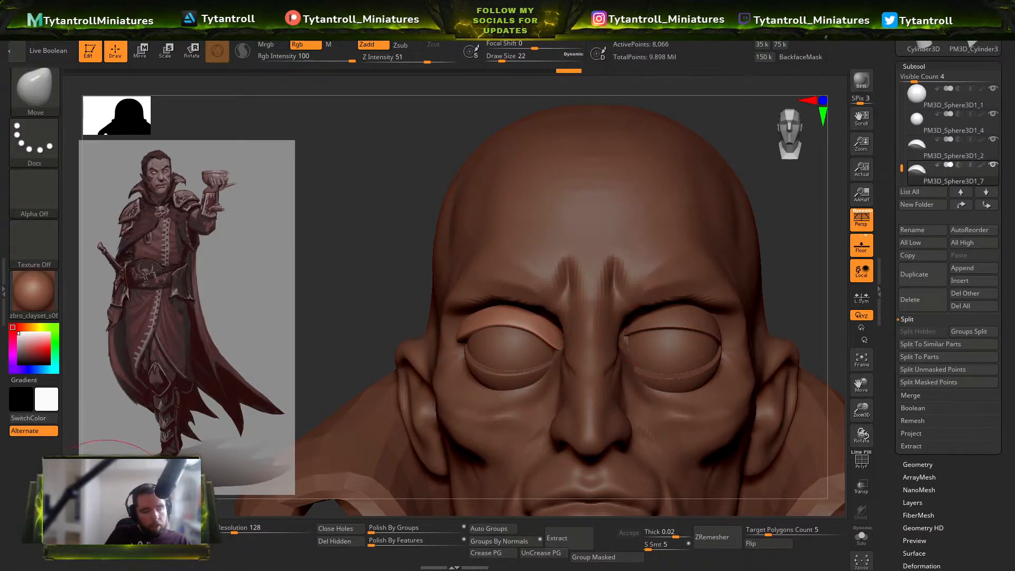
pyautogui.keyDown('alt'); pyautogui.click(696, 334); pyautogui.keyUp('alt')
pyautogui.click(904, 299)
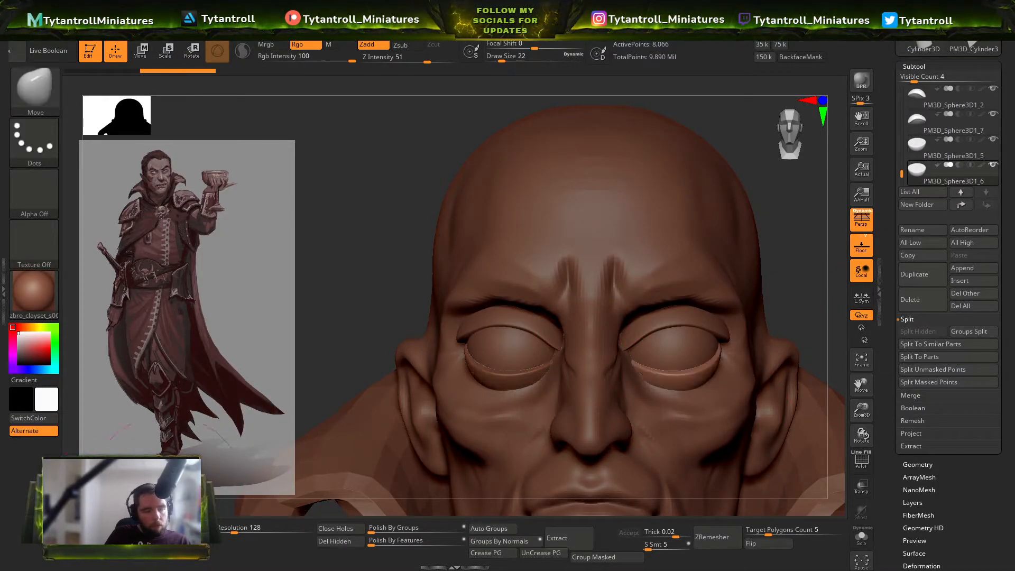
# Step: Move the head and the four eyelid pieces together at the end of the subtool list
pyautogui.moveTo(274, 343); pyautogui.dragTo(360, 346)
pyautogui.keyDown('alt'); pyautogui.click(465, 339); pyautogui.keyUp('alt')
pyautogui.moveTo(808, 296); pyautogui.dragTo(745, 296)
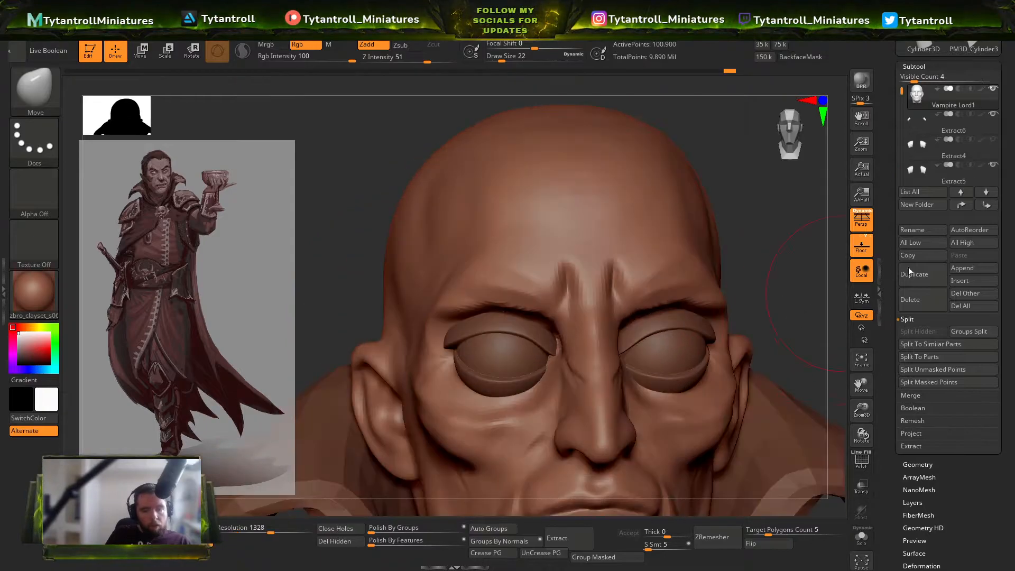
pyautogui.keyDown('alt'); pyautogui.click(693, 343); pyautogui.keyUp('alt')
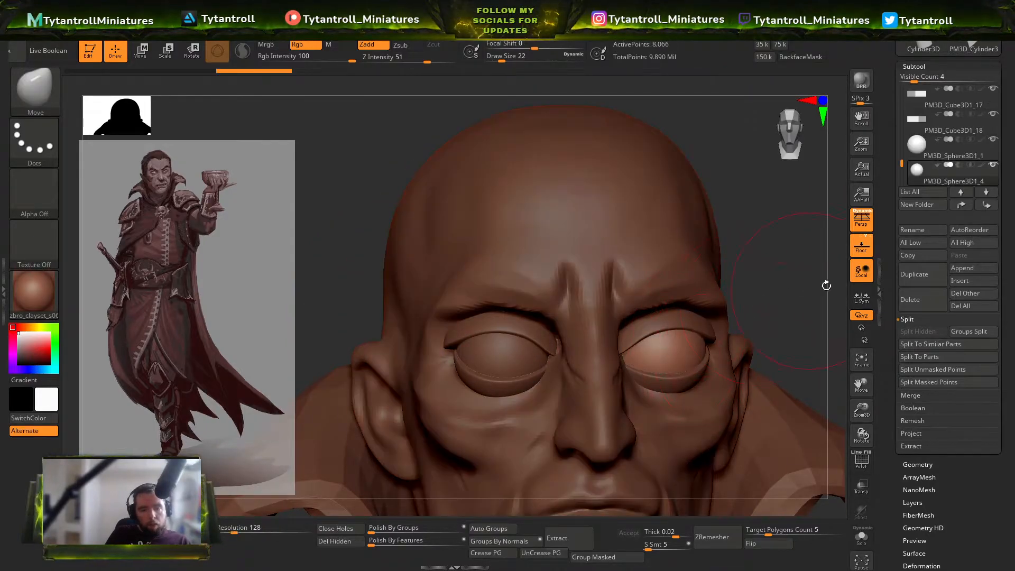
pyautogui.keyDown('alt'); pyautogui.click(701, 321); pyautogui.keyUp('alt')
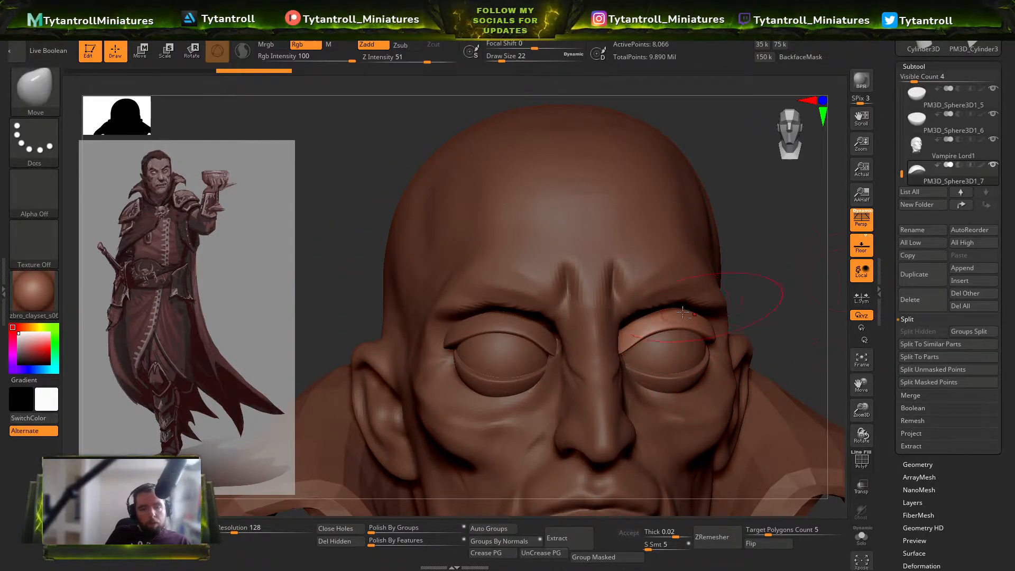
pyautogui.keyDown('alt'); pyautogui.click(547, 334); pyautogui.keyUp('alt')
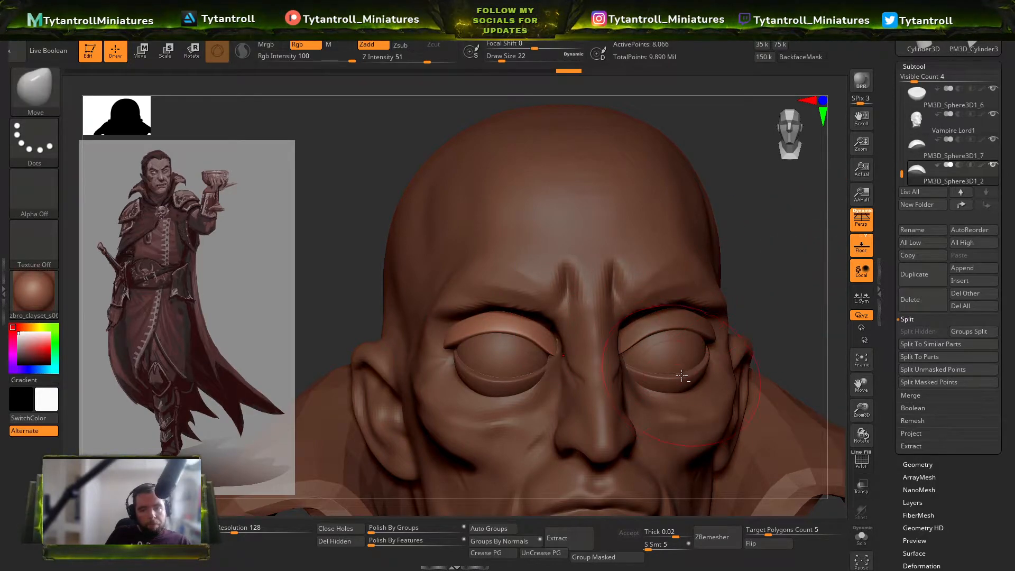
pyautogui.click(982, 209)
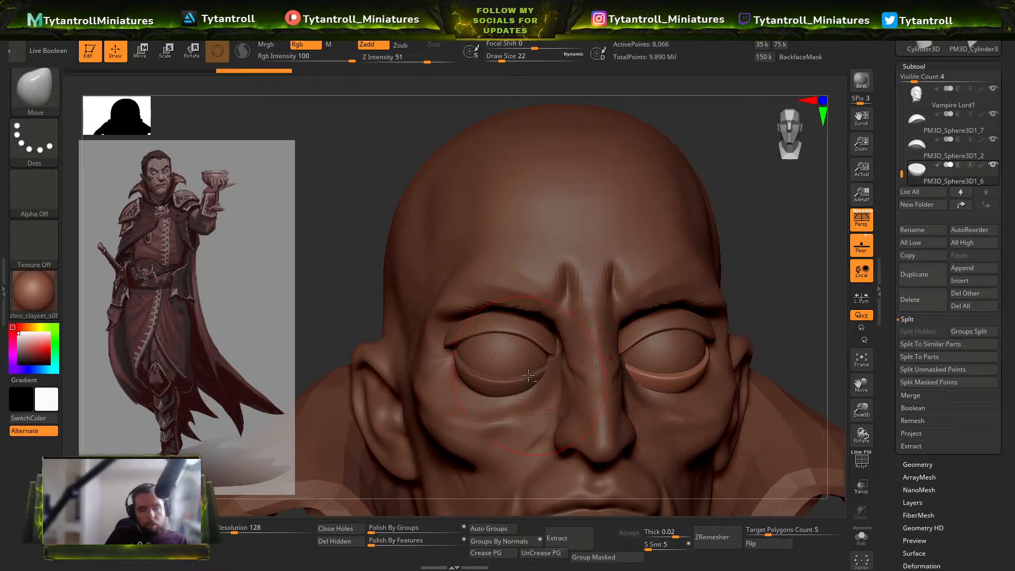
pyautogui.keyDown('alt'); pyautogui.click(531, 375); pyautogui.keyUp('alt')
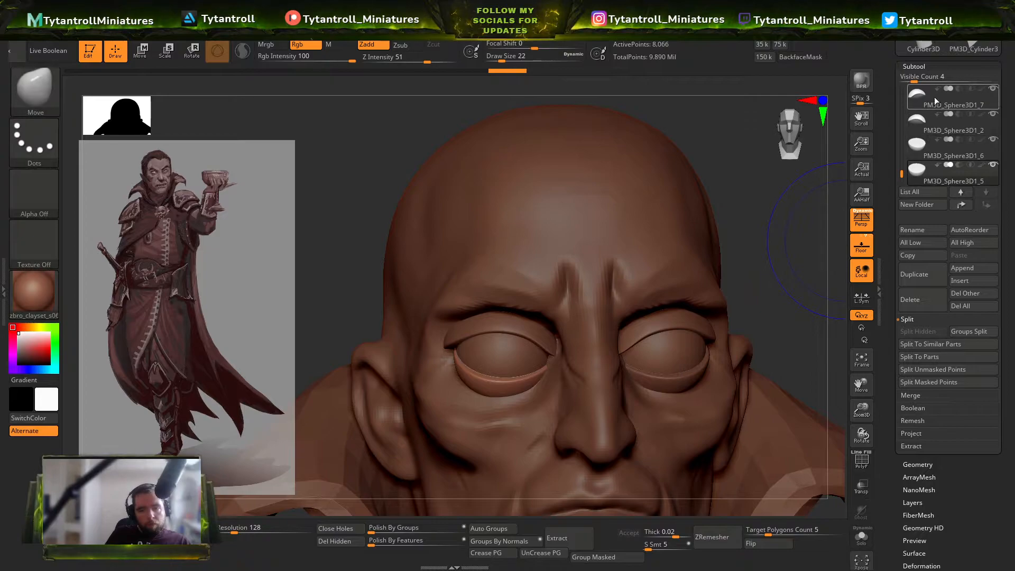
# Step: Merge the four upper and lower eyelid pieces down into a single subtool
pyautogui.click(942, 124)
pyautogui.click(917, 393)
pyautogui.click(929, 344)
pyautogui.click(922, 367)
pyautogui.click(933, 345)
pyautogui.click(934, 345)
# Step: Undo the coarse remesh of the merged eyelids and DynaMesh them at resolution 1128
pyautogui.hotkey('shift', 'f')
pyautogui.hotkey('shift', 'f')
pyautogui.click(191, 534)
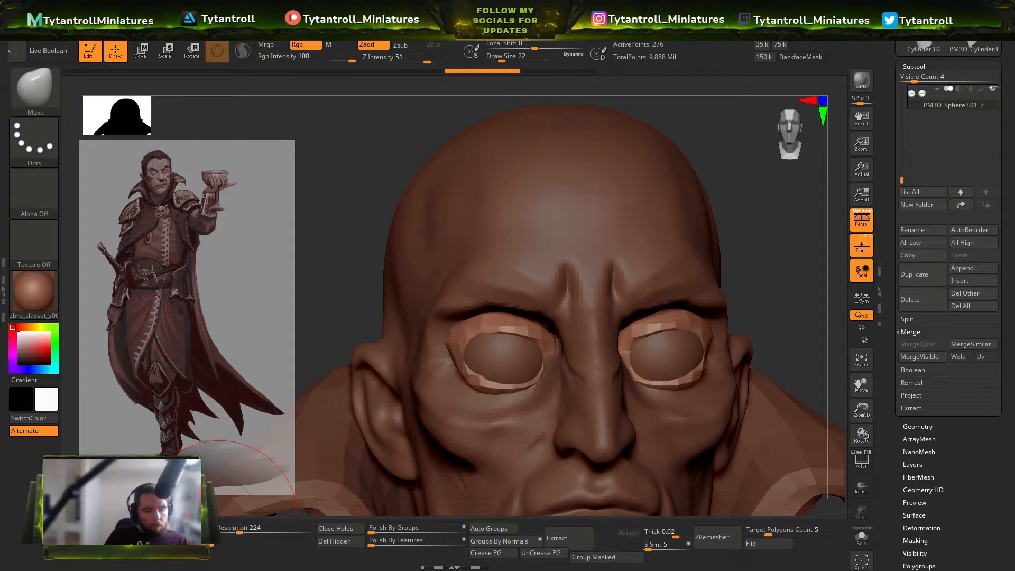
pyautogui.hotkey('ctrl', 'shift', 'z')
pyautogui.click(267, 530)
pyautogui.moveTo(301, 321)
pyautogui.mouseDown()
pyautogui.moveTo(707, 209)
pyautogui.moveTo(768, 267)
pyautogui.mouseUp()
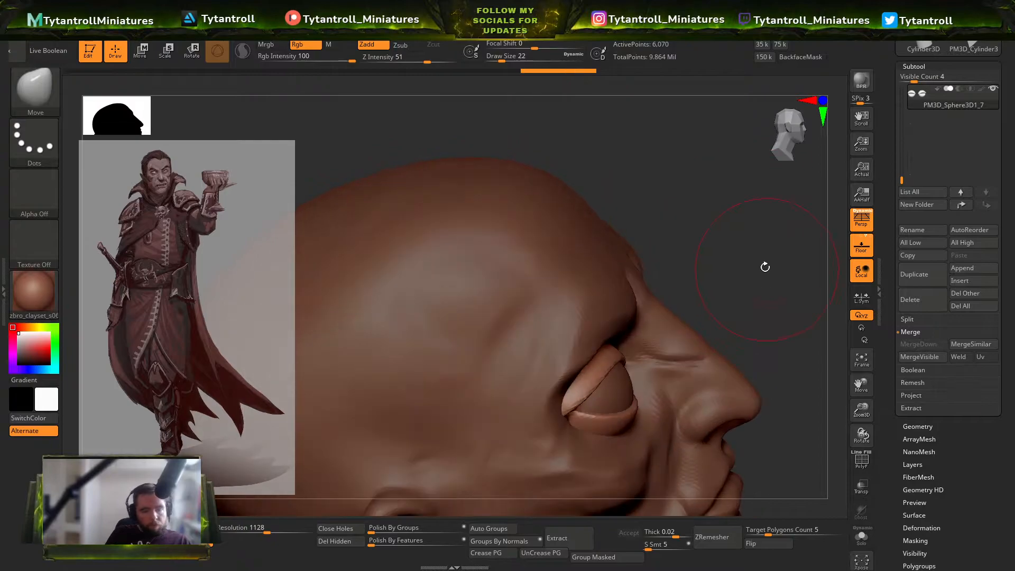
# Step: Thicken the merged eyelids on both eyes with the Inflat brush, using symmetry
pyautogui.press('b')
pyautogui.press('i')
pyautogui.press('n')
pyautogui.moveTo(785, 310)
pyautogui.mouseDown()
pyautogui.moveTo(782, 224)
pyautogui.moveTo(687, 217)
pyautogui.mouseUp()
pyautogui.press('s')
pyautogui.click(693, 251)
pyautogui.hotkey('ctrl', 'z')
pyautogui.press('x')
pyautogui.click(561, 373)
pyautogui.moveTo(311, 364); pyautogui.dragTo(357, 358)
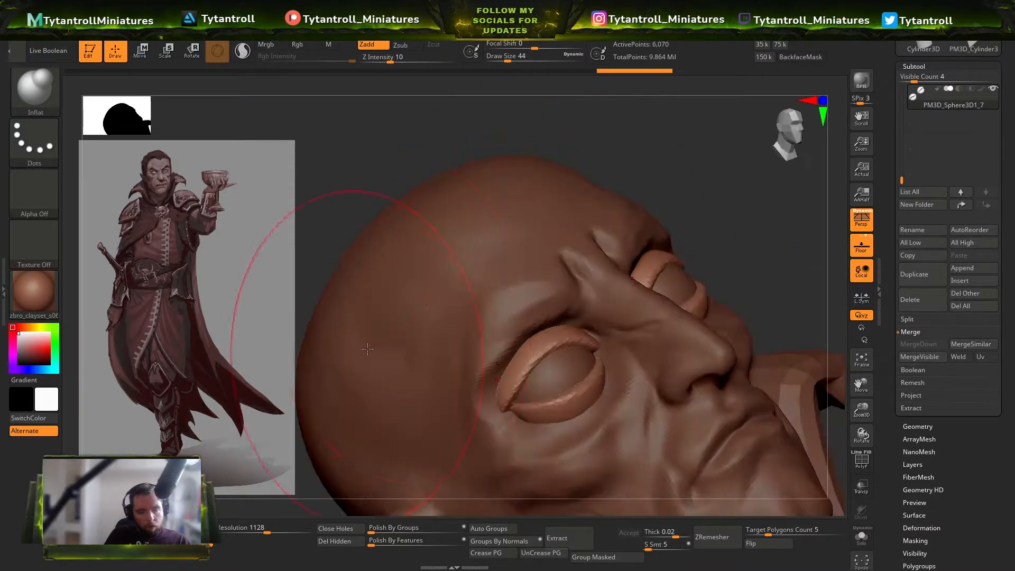
pyautogui.keyDown('shift'); pyautogui.moveTo(734, 267); pyautogui.dragTo(761, 264); pyautogui.keyUp('shift')
pyautogui.moveTo(248, 362)
pyautogui.mouseDown()
pyautogui.moveTo(254, 342)
pyautogui.moveTo(338, 296)
pyautogui.mouseUp()
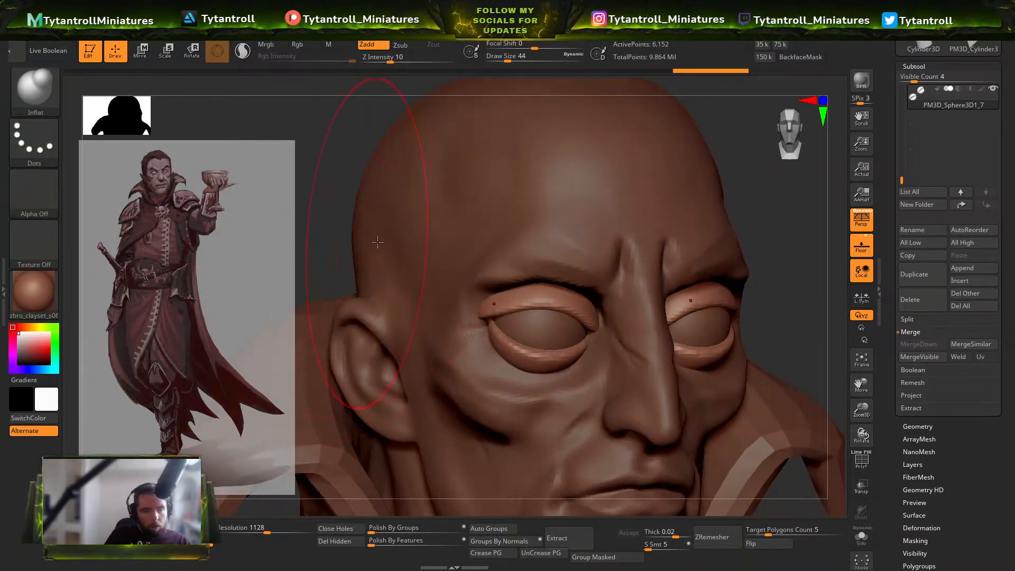
# Step: Adjust the outer corners of the merged eyelids against the head with the Move Topological brush
pyautogui.moveTo(834, 317); pyautogui.dragTo(888, 316)
pyautogui.press('b')
pyautogui.press('m')
pyautogui.press('t')
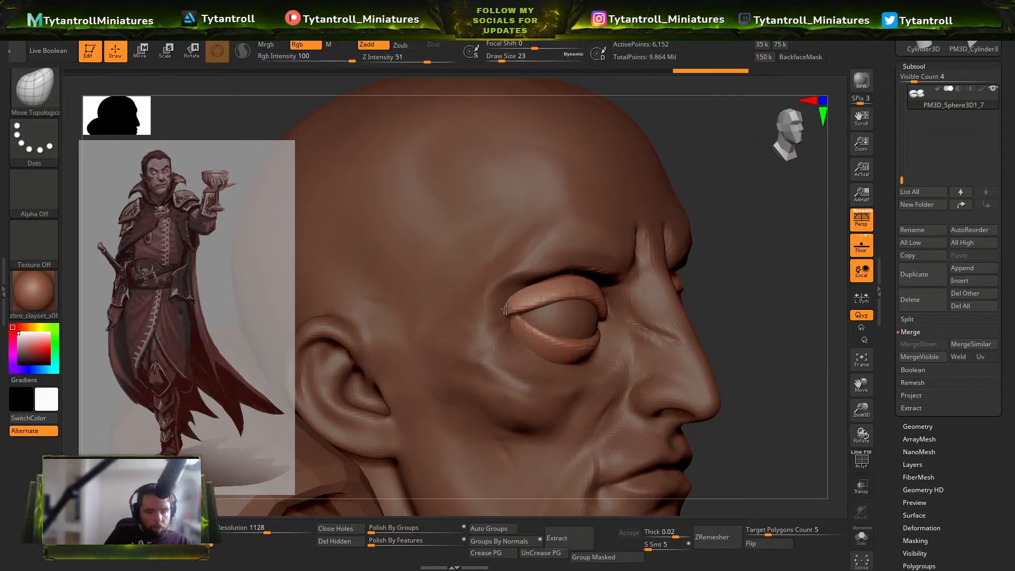
pyautogui.moveTo(722, 229); pyautogui.dragTo(523, 283)
# Step: Make the head subtool active and refine the brow and upper eye socket with the TrimDynamic brush, smoothing the surface
pyautogui.keyDown('alt'); pyautogui.click(520, 265); pyautogui.keyUp('alt')
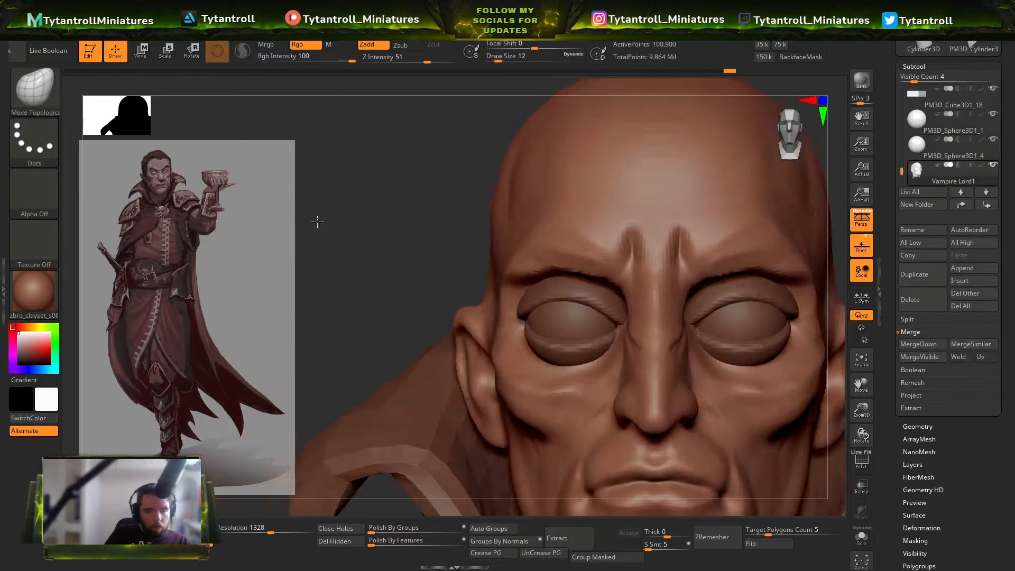
pyautogui.press('b')
pyautogui.press('t')
pyautogui.press('d')
pyautogui.press('s')
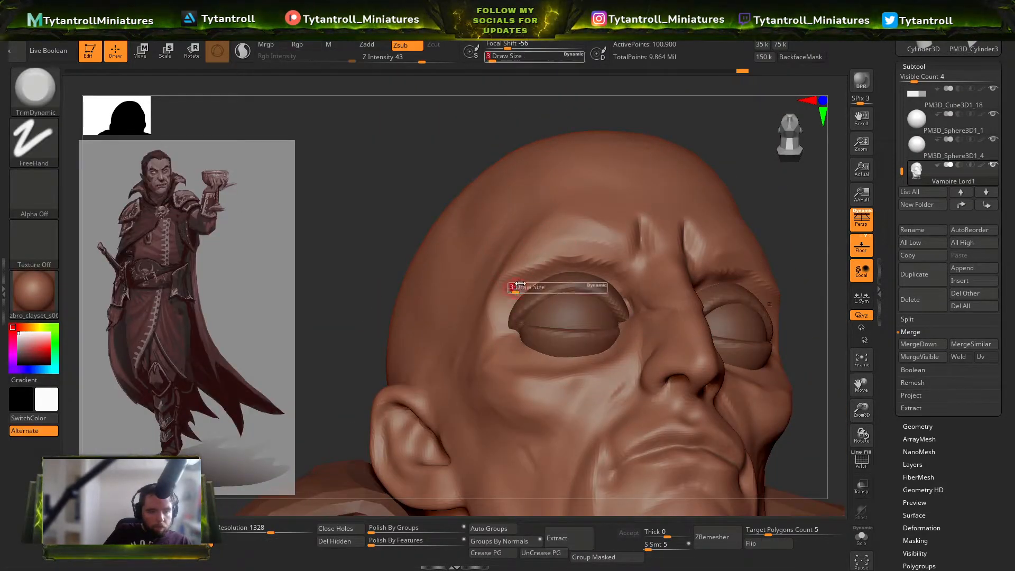
pyautogui.keyDown('shift'); pyautogui.moveTo(555, 232); pyautogui.dragTo(501, 272); pyautogui.keyUp('shift')
pyautogui.moveTo(478, 132); pyautogui.dragTo(426, 195)
# Step: Pull the brow and outer eye socket into shape around the eyelids with the SnakeHook brush
pyautogui.press('b')
pyautogui.press('s')
pyautogui.press('h')
pyautogui.moveTo(385, 285); pyautogui.dragTo(449, 280)
pyautogui.moveTo(520, 281)
pyautogui.keyDown('shift'); pyautogui.mouseDown()
pyautogui.moveTo(518, 299)
pyautogui.moveTo(560, 275)
pyautogui.mouseUp(); pyautogui.keyUp('shift')
pyautogui.moveTo(253, 212); pyautogui.dragTo(324, 174)
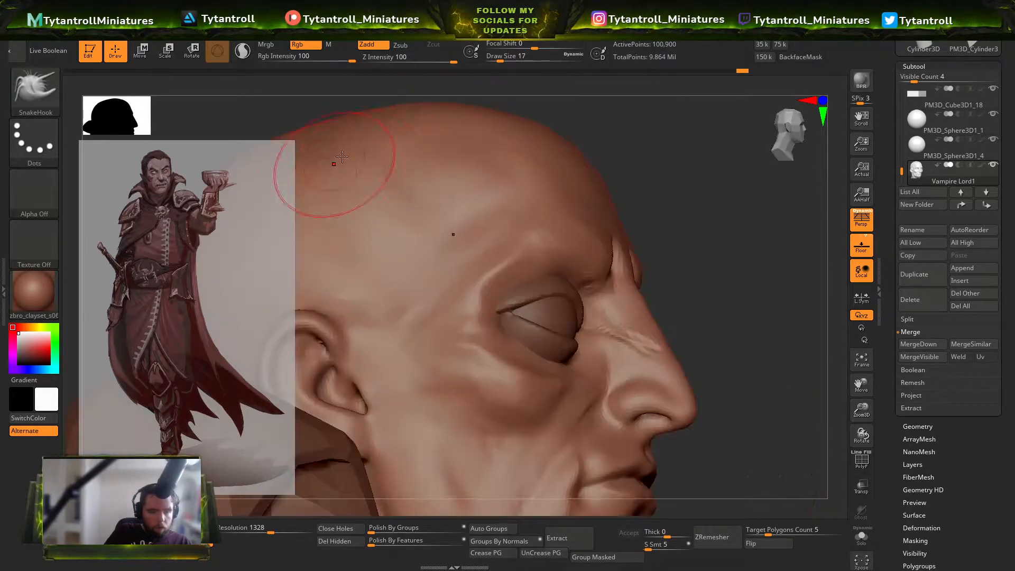
# Step: Refine the head's brow and eye socket area with the Standard brush at draw size 9
pyautogui.press('b')
pyautogui.press('s')
pyautogui.press('t')
pyautogui.moveTo(656, 279); pyautogui.dragTo(611, 282)
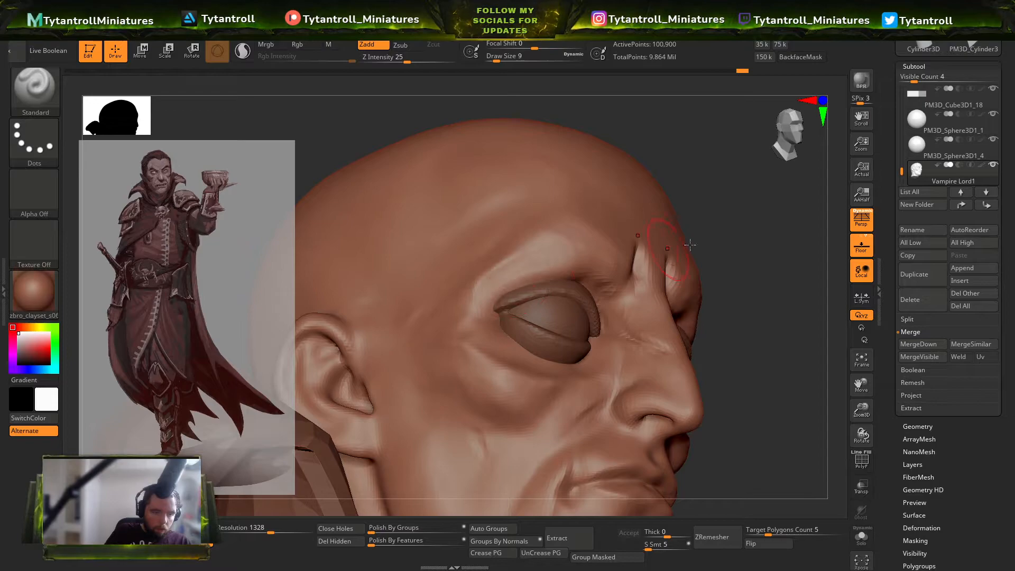
pyautogui.moveTo(761, 253); pyautogui.dragTo(703, 265)
# Step: Make the eyelids subtool active and carve detail along the lids with DamStandard at draw size 4
pyautogui.keyDown('alt'); pyautogui.click(543, 306); pyautogui.keyUp('alt')
pyautogui.moveTo(359, 211)
pyautogui.keyDown('shift'); pyautogui.mouseDown()
pyautogui.moveTo(290, 220)
pyautogui.moveTo(359, 227)
pyautogui.mouseUp(); pyautogui.keyUp('shift')
pyautogui.press('b')
pyautogui.press('d')
pyautogui.press('s')
pyautogui.press('s')
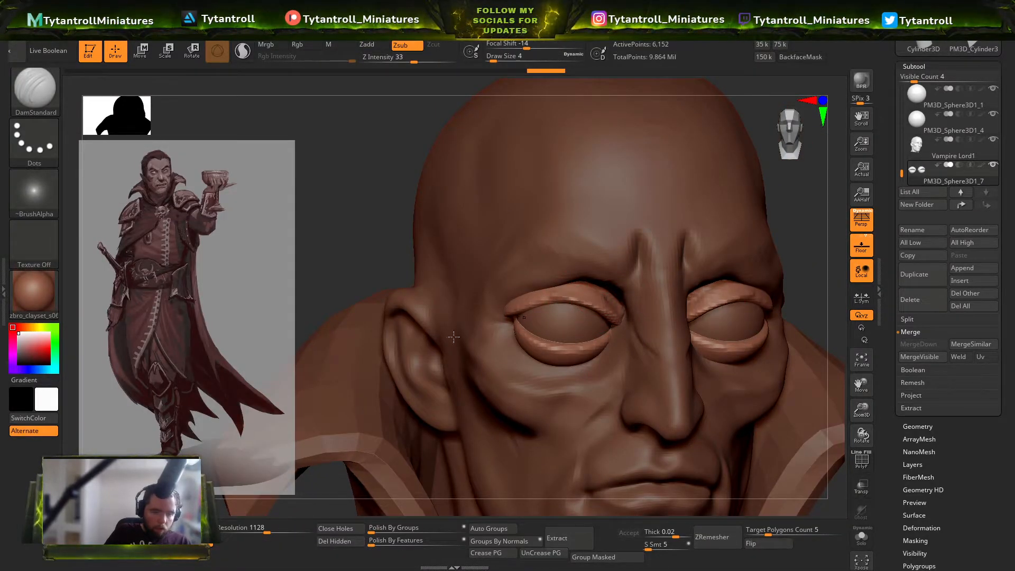
pyautogui.moveTo(476, 333); pyautogui.dragTo(561, 304)
pyautogui.moveTo(483, 324)
pyautogui.mouseDown()
pyautogui.moveTo(627, 300)
pyautogui.moveTo(625, 316)
pyautogui.moveTo(612, 299)
pyautogui.mouseUp()
pyautogui.moveTo(484, 318)
pyautogui.mouseDown()
pyautogui.moveTo(752, 290)
pyautogui.moveTo(732, 312)
pyautogui.moveTo(734, 294)
pyautogui.moveTo(830, 304)
pyautogui.moveTo(787, 199)
pyautogui.moveTo(663, 289)
pyautogui.mouseUp()
# Step: Return to the head and reshape the nose and brow profile with a small SnakeHook brush
pyautogui.keyDown('alt'); pyautogui.click(726, 284); pyautogui.keyUp('alt')
pyautogui.press('b')
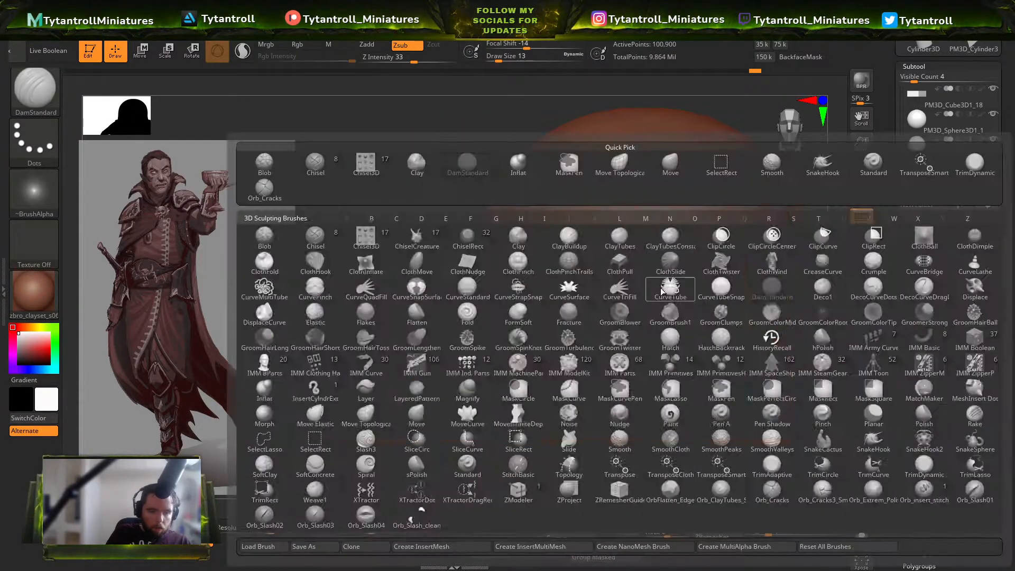
pyautogui.press('s')
pyautogui.press('h')
pyautogui.press('s')
pyautogui.moveTo(637, 336); pyautogui.dragTo(646, 365)
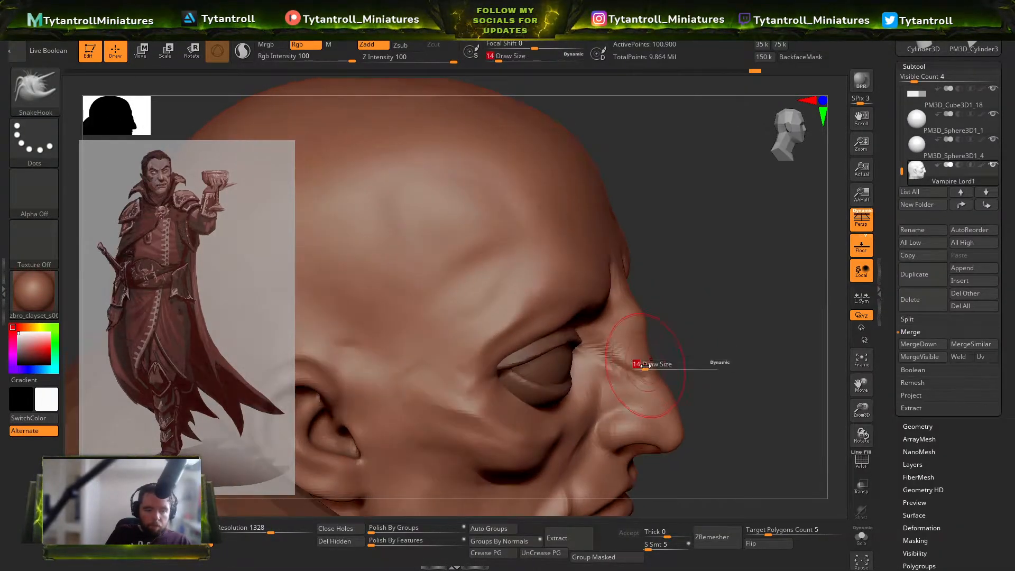
pyautogui.moveTo(735, 365)
pyautogui.mouseDown()
pyautogui.moveTo(718, 335)
pyautogui.moveTo(733, 388)
pyautogui.moveTo(737, 373)
pyautogui.mouseUp()
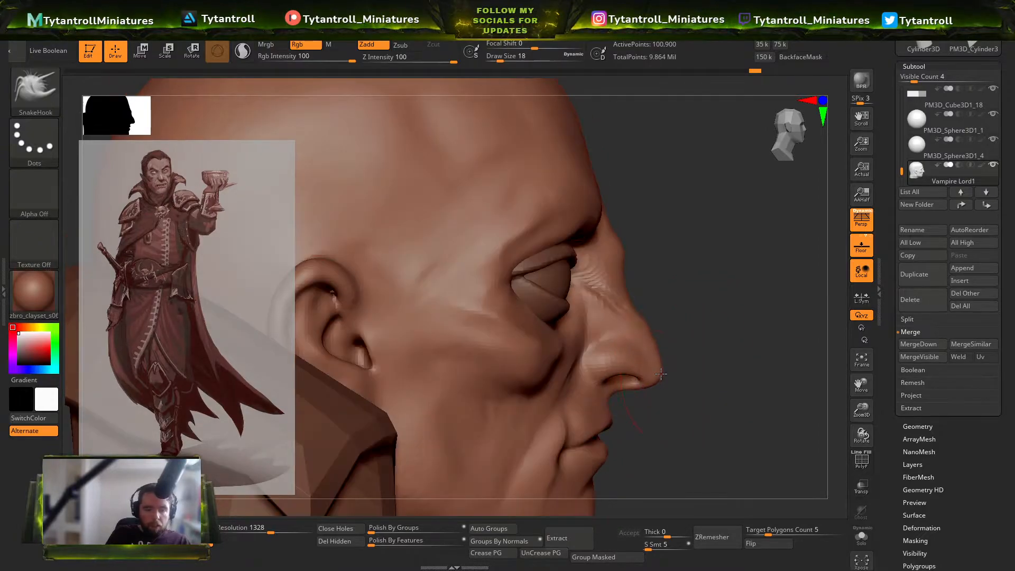
pyautogui.moveTo(675, 230); pyautogui.dragTo(636, 252)
pyautogui.moveTo(665, 206); pyautogui.dragTo(587, 273)
pyautogui.moveTo(664, 259); pyautogui.dragTo(549, 314)
pyautogui.moveTo(364, 317)
pyautogui.keyDown('shift'); pyautogui.mouseDown()
pyautogui.moveTo(322, 330)
pyautogui.moveTo(220, 269)
pyautogui.moveTo(364, 240)
pyautogui.mouseUp(); pyautogui.keyUp('shift')
pyautogui.moveTo(772, 281); pyautogui.dragTo(803, 259)
# Step: Sculpt the lower cheek beside the mouth corner with the Orb_Cracks brush at draw size 18
pyautogui.press('b')
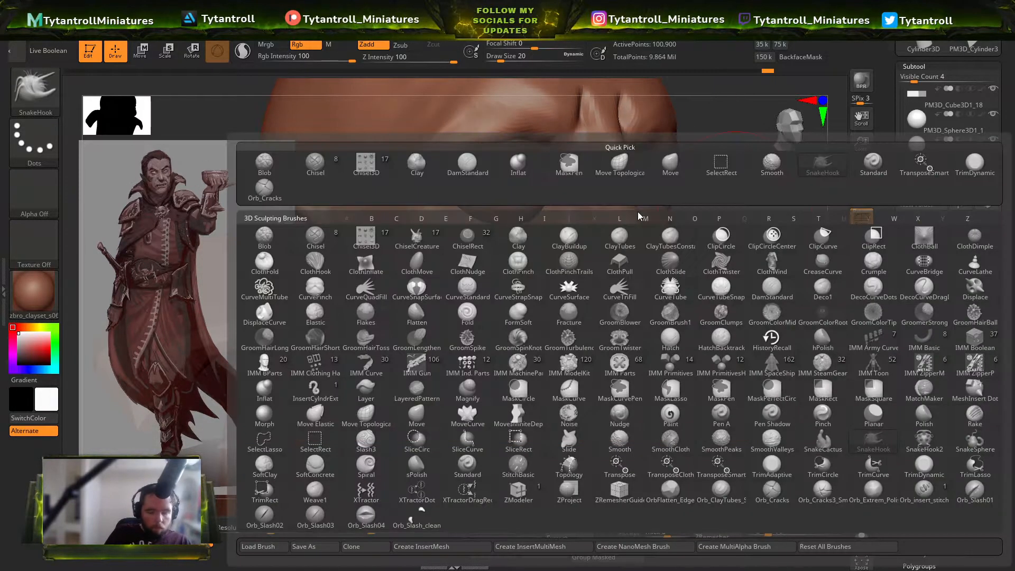
pyautogui.press('o')
pyautogui.press('c')
pyautogui.moveTo(731, 332); pyautogui.dragTo(675, 344)
pyautogui.press('[')
pyautogui.moveTo(584, 382); pyautogui.dragTo(523, 418)
pyautogui.moveTo(737, 259)
pyautogui.mouseDown()
pyautogui.moveTo(788, 265)
pyautogui.moveTo(759, 276)
pyautogui.mouseUp()
pyautogui.moveTo(616, 386); pyautogui.dragTo(518, 416)
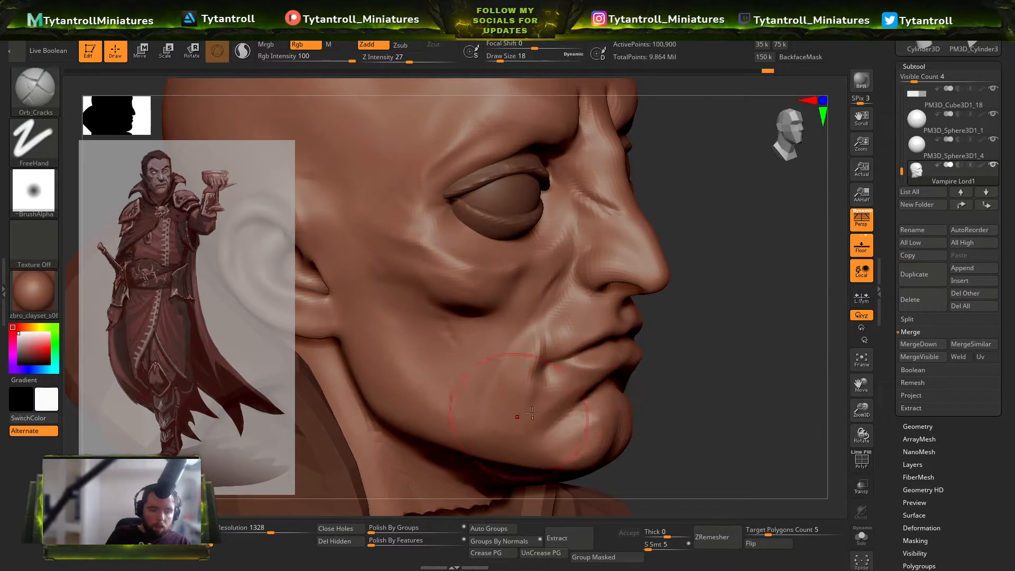
# Step: Reshape the chin and jawline with the SnakeHook brush, checking the form from several angles
pyautogui.moveTo(692, 382)
pyautogui.mouseDown()
pyautogui.moveTo(711, 382)
pyautogui.moveTo(736, 410)
pyautogui.moveTo(708, 381)
pyautogui.mouseUp()
pyautogui.press('b')
pyautogui.press('s')
pyautogui.press('h')
pyautogui.moveTo(598, 402); pyautogui.dragTo(611, 405)
pyautogui.moveTo(676, 376); pyautogui.dragTo(624, 384)
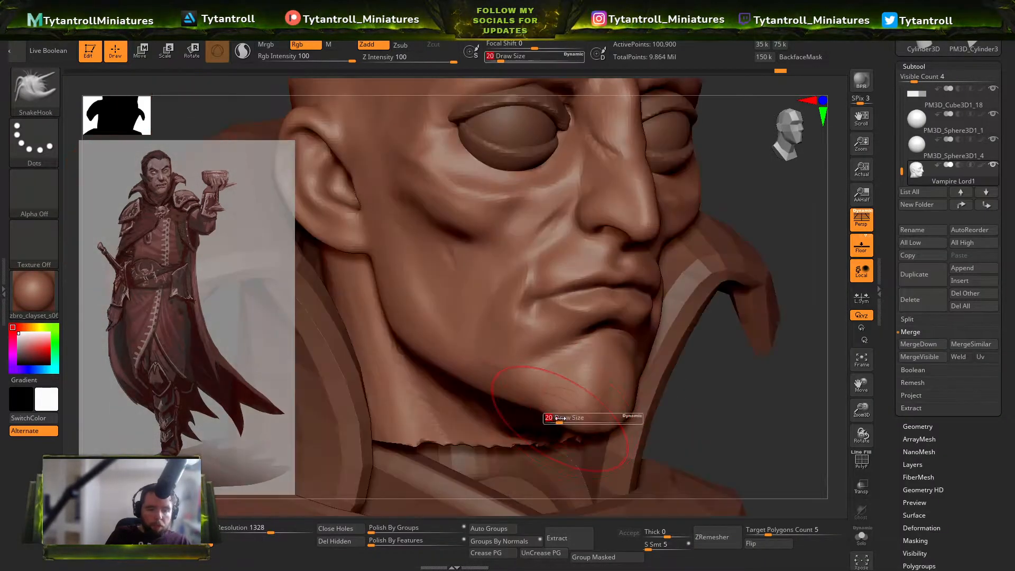
pyautogui.moveTo(709, 392)
pyautogui.mouseDown()
pyautogui.moveTo(709, 411)
pyautogui.moveTo(634, 402)
pyautogui.mouseUp()
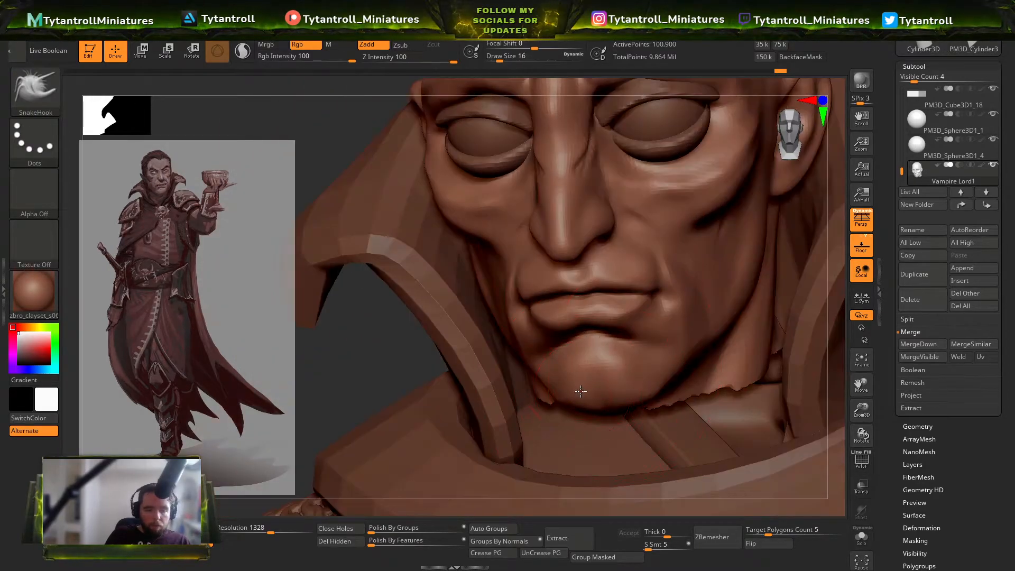
pyautogui.moveTo(423, 372)
pyautogui.mouseDown()
pyautogui.moveTo(369, 398)
pyautogui.moveTo(412, 414)
pyautogui.moveTo(486, 407)
pyautogui.mouseUp()
# Step: Carve two converging creases from the nose side and cheekbone into the lower cheek with DamStandard at draw size 12
pyautogui.press('b')
pyautogui.press('d')
pyautogui.press('s')
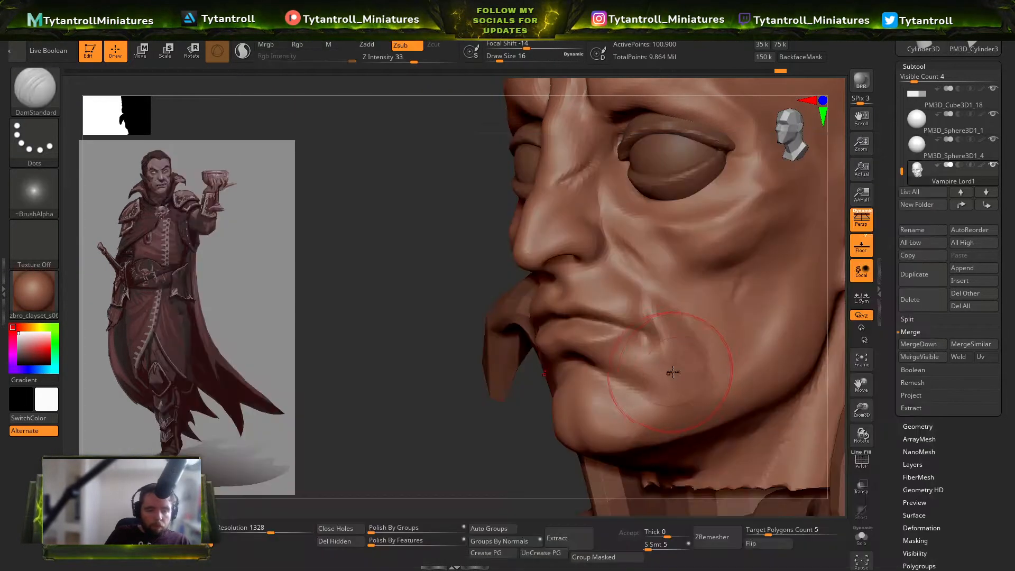
pyautogui.moveTo(700, 394); pyautogui.dragTo(680, 310)
pyautogui.hotkey('ctrl', 'z')
pyautogui.moveTo(423, 306); pyautogui.dragTo(362, 313)
pyautogui.moveTo(607, 251); pyautogui.dragTo(674, 341)
pyautogui.moveTo(737, 226); pyautogui.dragTo(676, 343)
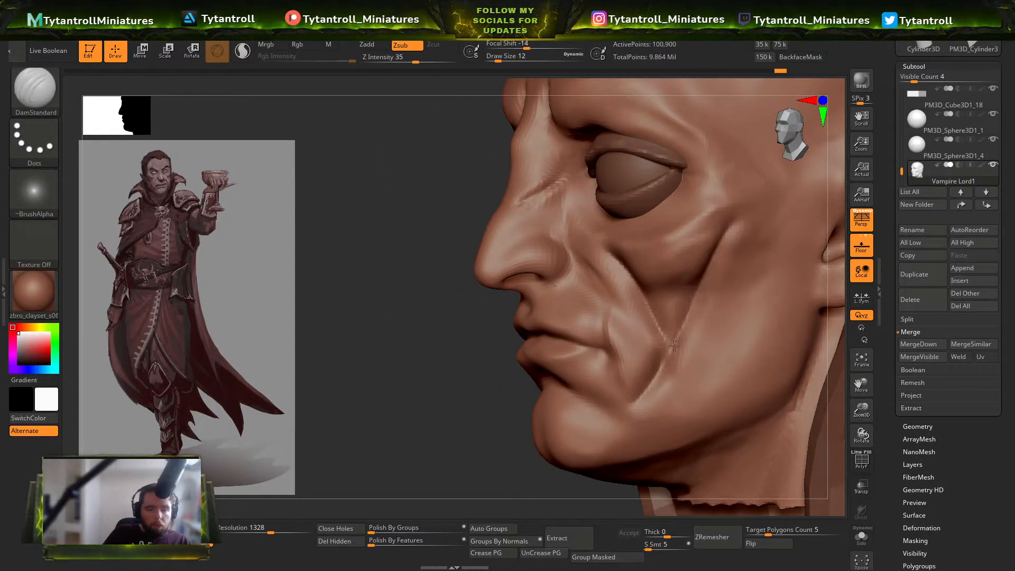
# Step: Carve creases along the cheekbone toward the ear and up the temple with DamStandard
pyautogui.moveTo(446, 333); pyautogui.dragTo(657, 261)
pyautogui.moveTo(766, 198); pyautogui.dragTo(662, 224)
pyautogui.keyDown('alt'); pyautogui.moveTo(380, 296); pyautogui.dragTo(304, 391); pyautogui.keyUp('alt')
pyautogui.moveTo(590, 303)
pyautogui.mouseDown()
pyautogui.moveTo(547, 243)
pyautogui.moveTo(584, 140)
pyautogui.mouseUp()
pyautogui.moveTo(328, 296); pyautogui.dragTo(253, 323)
# Step: Flatten the planes around the temple and cheekbone creases with the TrimDynamic brush
pyautogui.press('b')
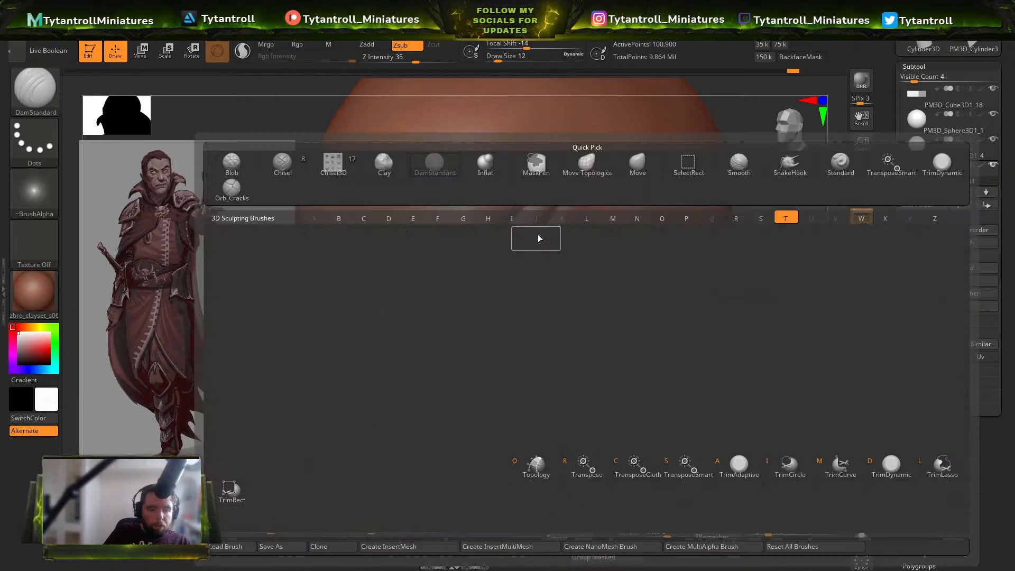
pyautogui.press('t')
pyautogui.press('d')
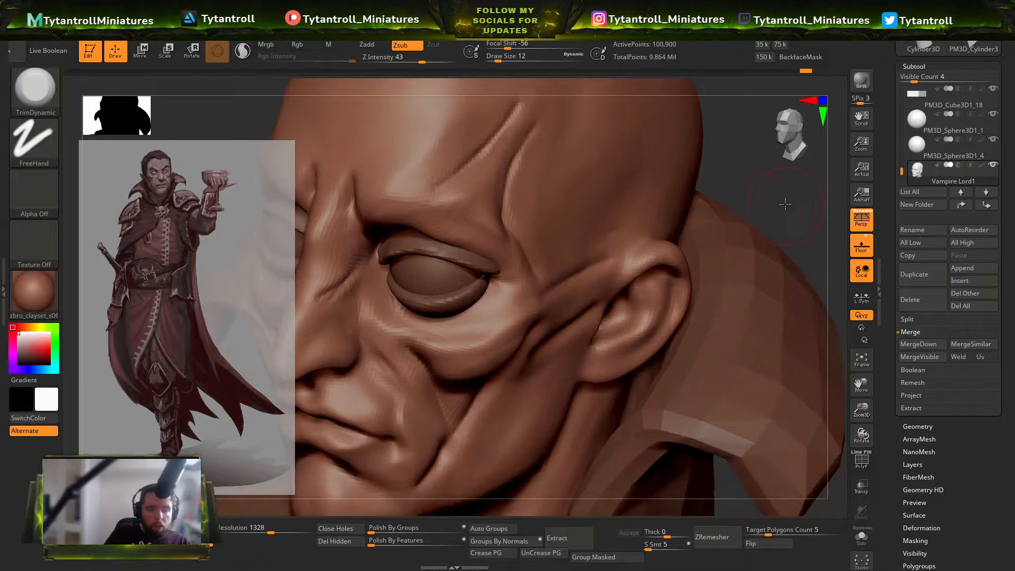
pyautogui.moveTo(786, 205); pyautogui.dragTo(700, 211)
# Step: Build up and soften the creased cheek with the Clay brush at Z intensity 22 and draw size 16
pyautogui.press('b')
pyautogui.click(44, 170)
pyautogui.moveTo(126, 172); pyautogui.dragTo(243, 174)
pyautogui.press('b')
pyautogui.click(191, 164)
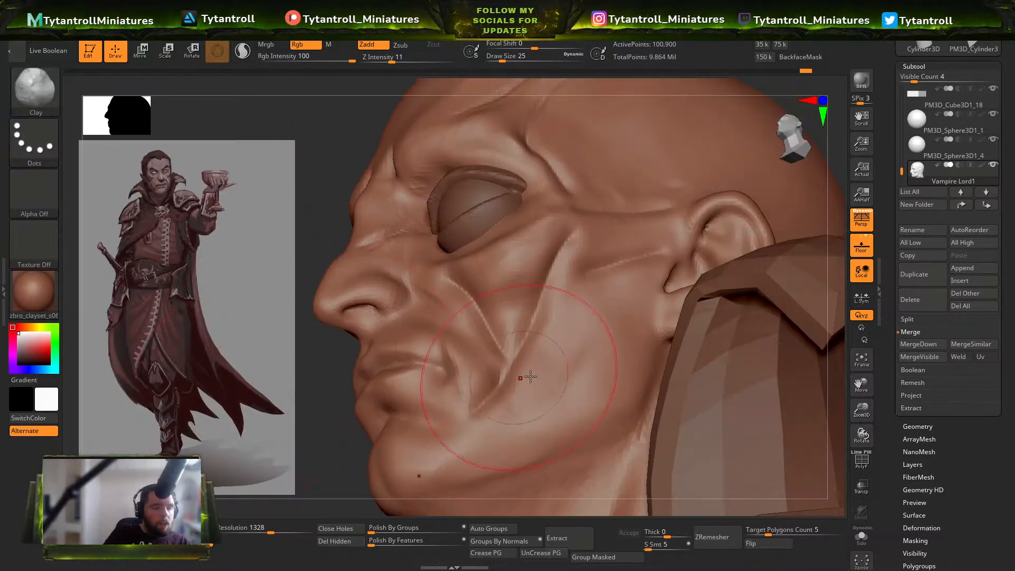
pyautogui.moveTo(397, 58); pyautogui.dragTo(404, 58)
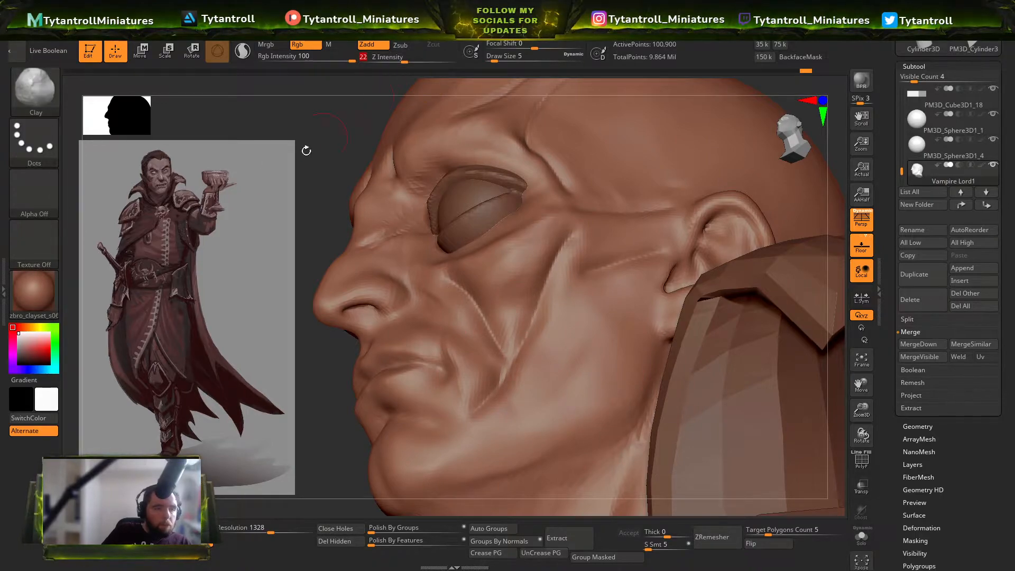
pyautogui.moveTo(323, 136); pyautogui.dragTo(328, 169)
pyautogui.press('s')
pyautogui.moveTo(509, 342); pyautogui.dragTo(515, 343)
pyautogui.moveTo(328, 339); pyautogui.dragTo(346, 342)
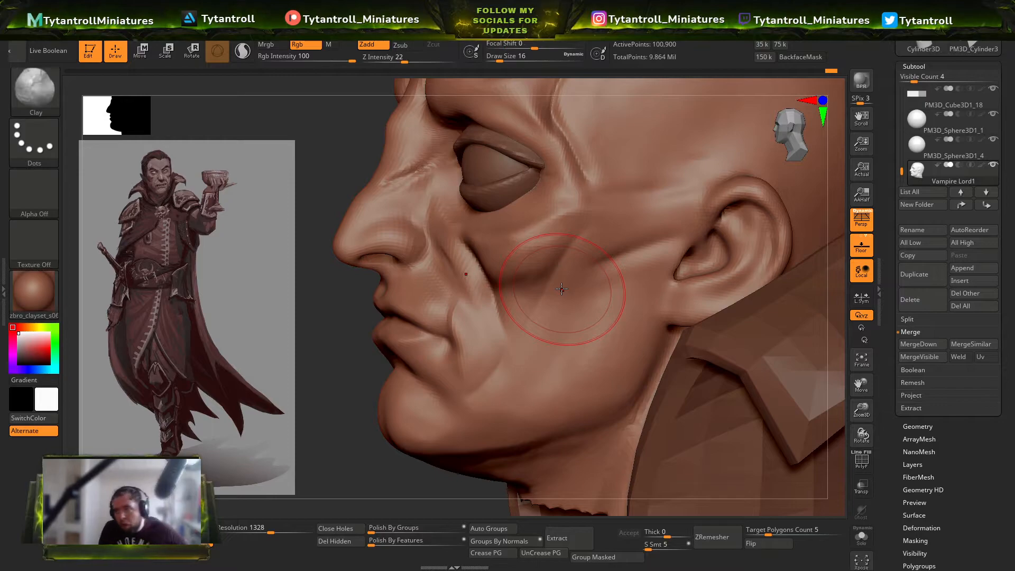
# Step: Fill out the area below the mouth corner with Clay at Z intensity 13 and smooth the jaw
pyautogui.moveTo(259, 310)
pyautogui.mouseDown()
pyautogui.moveTo(804, 228)
pyautogui.moveTo(399, 74)
pyautogui.mouseUp()
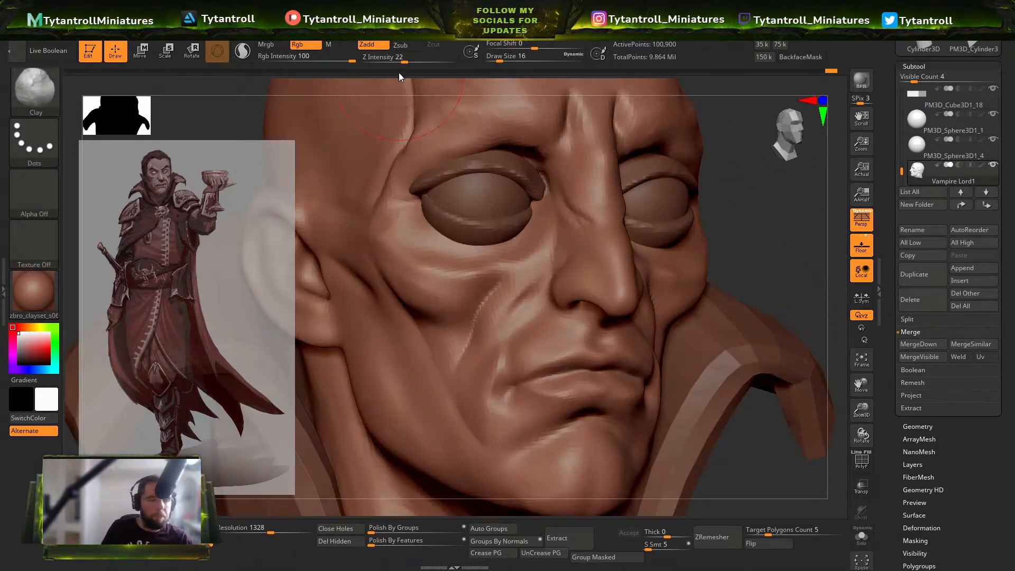
pyautogui.moveTo(751, 207); pyautogui.dragTo(808, 145)
pyautogui.moveTo(793, 312); pyautogui.dragTo(753, 351)
pyautogui.press('s')
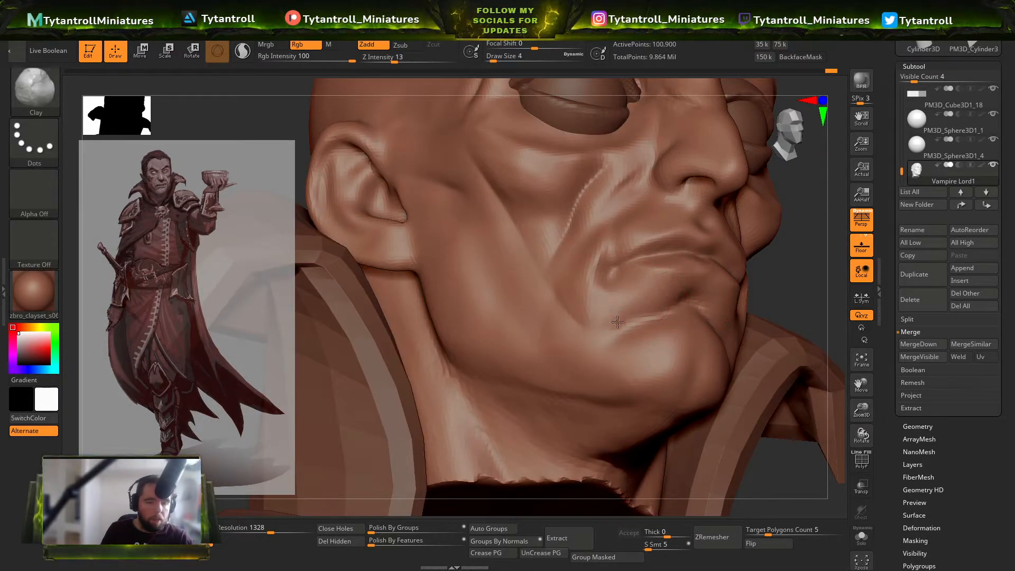
pyautogui.moveTo(798, 233)
pyautogui.mouseDown()
pyautogui.moveTo(799, 262)
pyautogui.moveTo(766, 288)
pyautogui.mouseUp()
pyautogui.keyDown('shift'); pyautogui.moveTo(530, 381); pyautogui.dragTo(603, 391); pyautogui.keyUp('shift')
pyautogui.moveTo(782, 433); pyautogui.dragTo(829, 449)
# Step: Carve the fold running from beside the nostril down the cheek with DamStandard, smooth it, and undo the last stroke
pyautogui.press('b')
pyautogui.press('d')
pyautogui.press('s')
pyautogui.moveTo(643, 205); pyautogui.dragTo(562, 311)
pyautogui.keyDown('shift'); pyautogui.moveTo(603, 259); pyautogui.dragTo(564, 311); pyautogui.keyUp('shift')
pyautogui.moveTo(646, 207); pyautogui.dragTo(588, 288)
pyautogui.hotkey('ctrl', 'z')
# Step: Recarve the fold beside the nose with a smaller DamStandard brush and smooth its lower end into the cheek
pyautogui.press('[')
pyautogui.moveTo(681, 205)
pyautogui.mouseDown()
pyautogui.moveTo(639, 228)
pyautogui.moveTo(575, 299)
pyautogui.mouseUp()
pyautogui.moveTo(740, 289); pyautogui.dragTo(682, 296)
pyautogui.keyDown('shift'); pyautogui.moveTo(586, 296); pyautogui.dragTo(545, 333); pyautogui.keyUp('shift')
pyautogui.moveTo(751, 232)
pyautogui.mouseDown()
pyautogui.moveTo(788, 258)
pyautogui.moveTo(754, 348)
pyautogui.moveTo(743, 195)
pyautogui.mouseUp()
pyautogui.press('b')
pyautogui.press('d')
pyautogui.press('s')
pyautogui.moveTo(795, 296)
pyautogui.mouseDown()
pyautogui.moveTo(695, 342)
pyautogui.moveTo(689, 325)
pyautogui.mouseUp()
pyautogui.press('b')
pyautogui.press('d')
pyautogui.press('s')
pyautogui.keyDown('shift'); pyautogui.moveTo(289, 284); pyautogui.dragTo(286, 317); pyautogui.keyUp('shift')
# Step: Reshape the lips in profile with the SnakeHook brush at draw size 16
pyautogui.press('b')
pyautogui.press('s')
pyautogui.press('h')
pyautogui.press('s')
pyautogui.moveTo(674, 344); pyautogui.dragTo(674, 344)
pyautogui.press('s')
pyautogui.moveTo(667, 344)
pyautogui.mouseDown()
pyautogui.moveTo(665, 353)
pyautogui.moveTo(657, 325)
pyautogui.moveTo(653, 347)
pyautogui.mouseUp()
pyautogui.press('s')
pyautogui.moveTo(312, 211)
pyautogui.mouseDown()
pyautogui.moveTo(507, 181)
pyautogui.moveTo(761, 310)
pyautogui.moveTo(670, 343)
pyautogui.mouseUp()
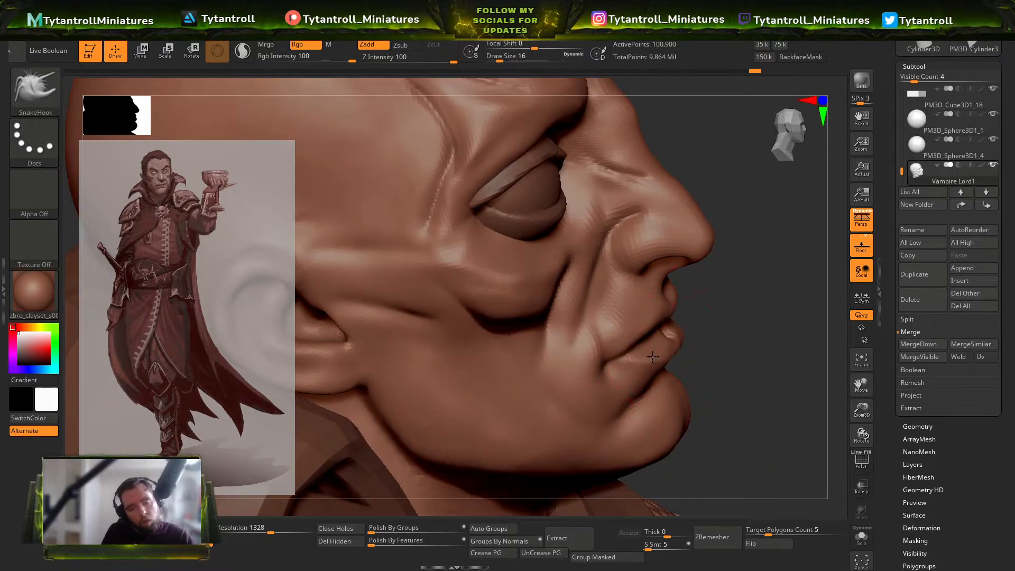
# Step: Add volume to the lips with the Clay brush at Z intensity 13 and draw size 7
pyautogui.press('b')
pyautogui.click(319, 164)
pyautogui.press('b')
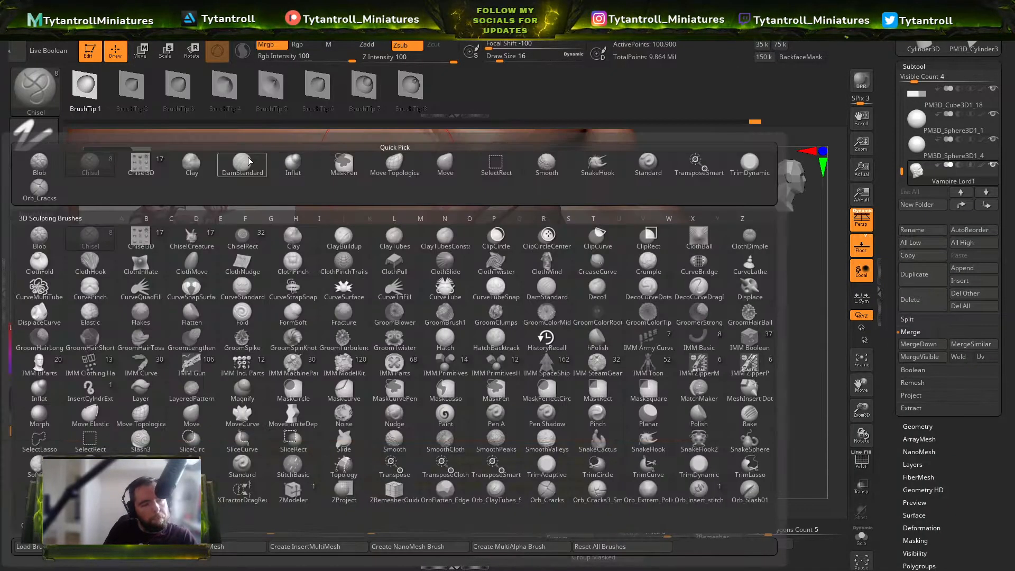
pyautogui.click(209, 164)
pyautogui.moveTo(793, 311); pyautogui.dragTo(718, 349)
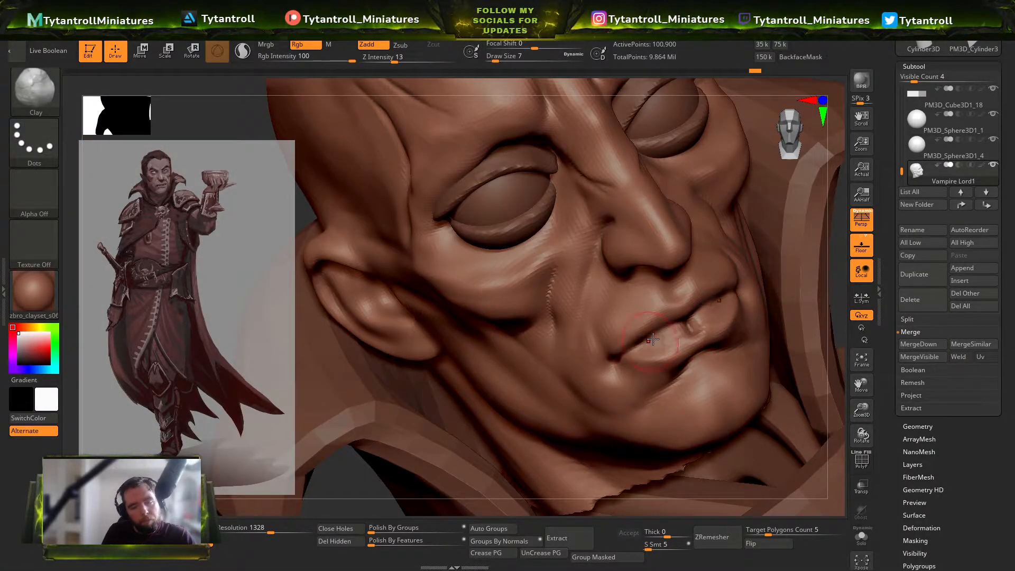
pyautogui.moveTo(835, 301); pyautogui.dragTo(731, 309)
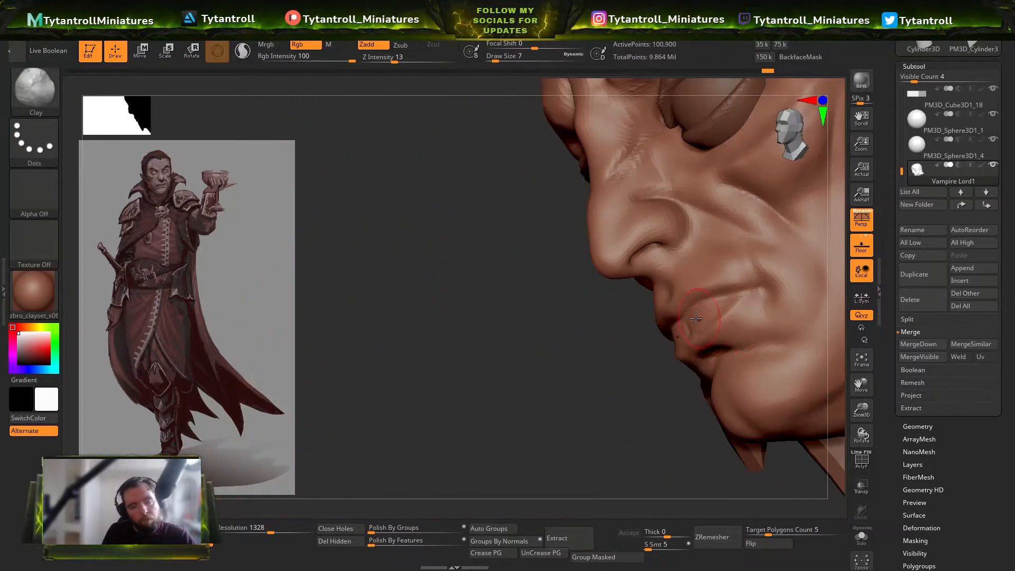
# Step: Sharpen the lip contours with DamStandard at draw size 2 and Z intensity 35
pyautogui.moveTo(529, 317); pyautogui.dragTo(586, 314)
pyautogui.press('b')
pyautogui.press('d')
pyautogui.press('s')
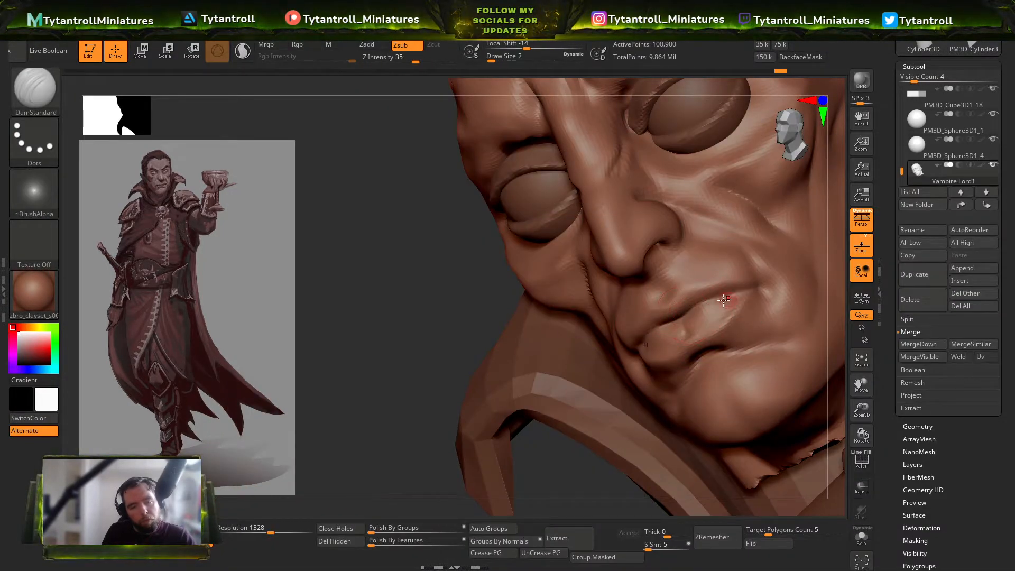
pyautogui.moveTo(424, 368)
pyautogui.mouseDown()
pyautogui.moveTo(808, 251)
pyautogui.moveTo(732, 267)
pyautogui.moveTo(782, 271)
pyautogui.mouseUp()
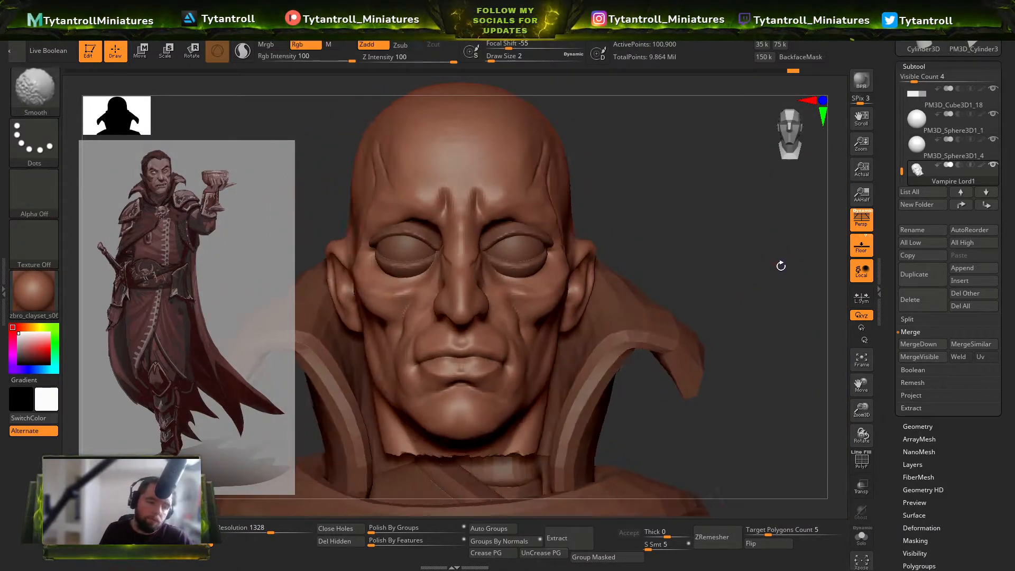
# Step: Move the head to the end of the subtool list and merge the eyelids down into it
pyautogui.keyDown('alt'); pyautogui.moveTo(581, 212); pyautogui.dragTo(621, 229); pyautogui.keyUp('alt')
pyautogui.keyDown('alt'); pyautogui.click(556, 250); pyautogui.keyUp('alt')
pyautogui.moveTo(652, 267); pyautogui.dragTo(605, 285)
pyautogui.hotkey('shift', 'f')
pyautogui.hotkey('shift', 'f')
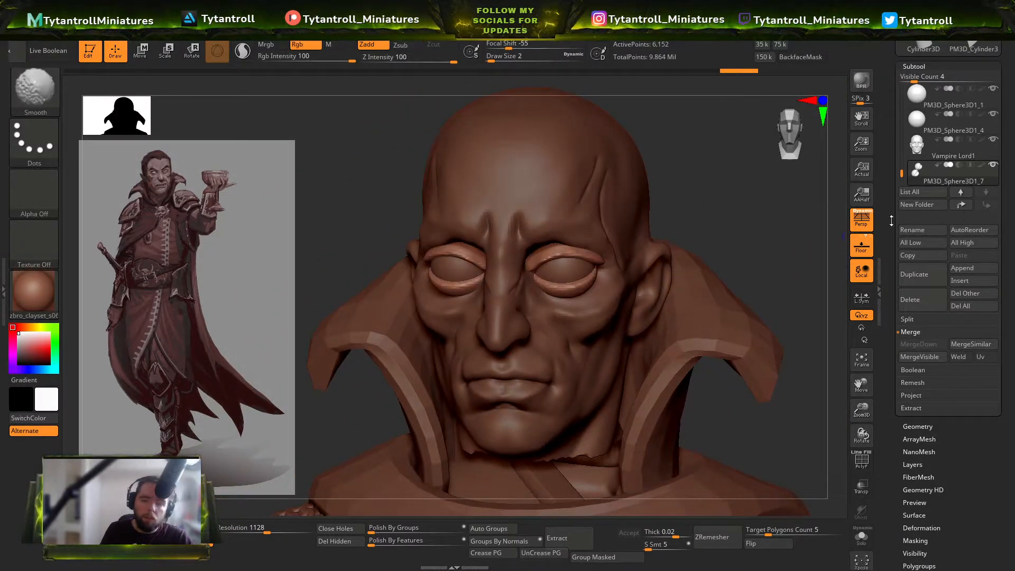
pyautogui.keyDown('alt'); pyautogui.click(610, 307); pyautogui.keyUp('alt')
pyautogui.keyDown('shift'); pyautogui.moveTo(989, 213); pyautogui.dragTo(990, 211); pyautogui.keyUp('shift')
pyautogui.keyDown('shift'); pyautogui.click(988, 206); pyautogui.keyUp('shift')
pyautogui.click(924, 151)
pyautogui.hotkey('shift', 'f')
pyautogui.hotkey('shift', 'f')
pyautogui.click(933, 346)
# Step: Examine the merged head at full-figure scale and up close against the collar and armour
pyautogui.press('f')
pyautogui.moveTo(763, 253); pyautogui.dragTo(762, 227)
pyautogui.press('f')
pyautogui.press('f')
pyautogui.press('f')
pyautogui.keyDown('alt'); pyautogui.moveTo(694, 236); pyautogui.dragTo(829, 280); pyautogui.keyUp('alt')
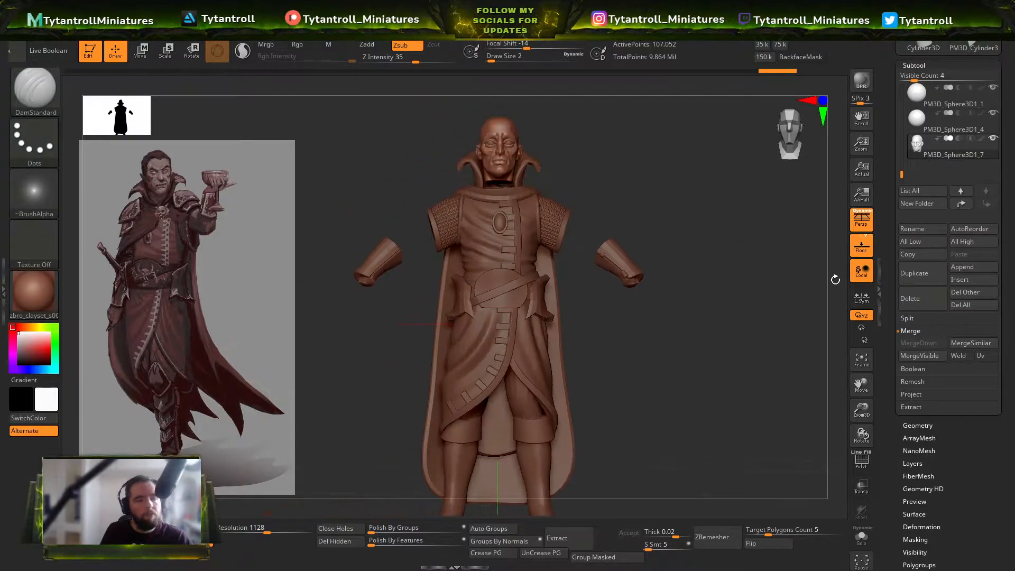
pyautogui.keyDown('alt'); pyautogui.moveTo(674, 229); pyautogui.dragTo(591, 360); pyautogui.keyUp('alt')
pyautogui.keyDown('alt'); pyautogui.moveTo(317, 145); pyautogui.dragTo(343, 196); pyautogui.keyUp('alt')
# Step: Remesh the merged head with DynaMesh at resolution 1920
pyautogui.hotkey('ctrl', 'z')
pyautogui.hotkey('shift', 'f')
pyautogui.hotkey('shift', 'f')
pyautogui.click(269, 530)
pyautogui.keyDown('ctrl'); pyautogui.moveTo(261, 211); pyautogui.dragTo(288, 257); pyautogui.keyUp('ctrl')
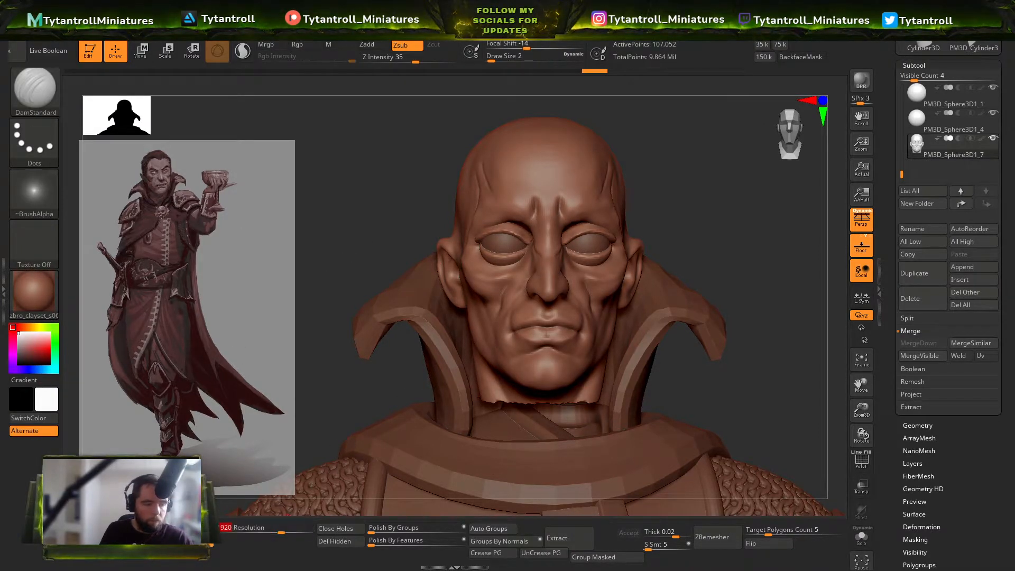
# Step: Tighten the eyelid edges with the Pinch brush at Z intensity 20 and draw size 44
pyautogui.press('b')
pyautogui.click(392, 337)
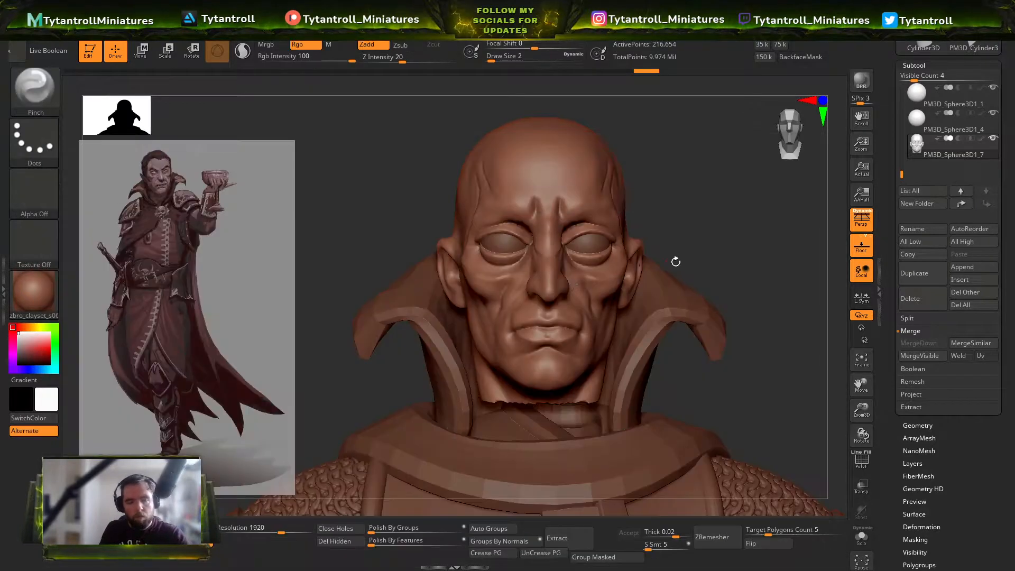
pyautogui.moveTo(388, 354); pyautogui.dragTo(338, 353)
pyautogui.press('s')
pyautogui.moveTo(573, 259); pyautogui.dragTo(588, 257)
pyautogui.moveTo(727, 201); pyautogui.dragTo(527, 249)
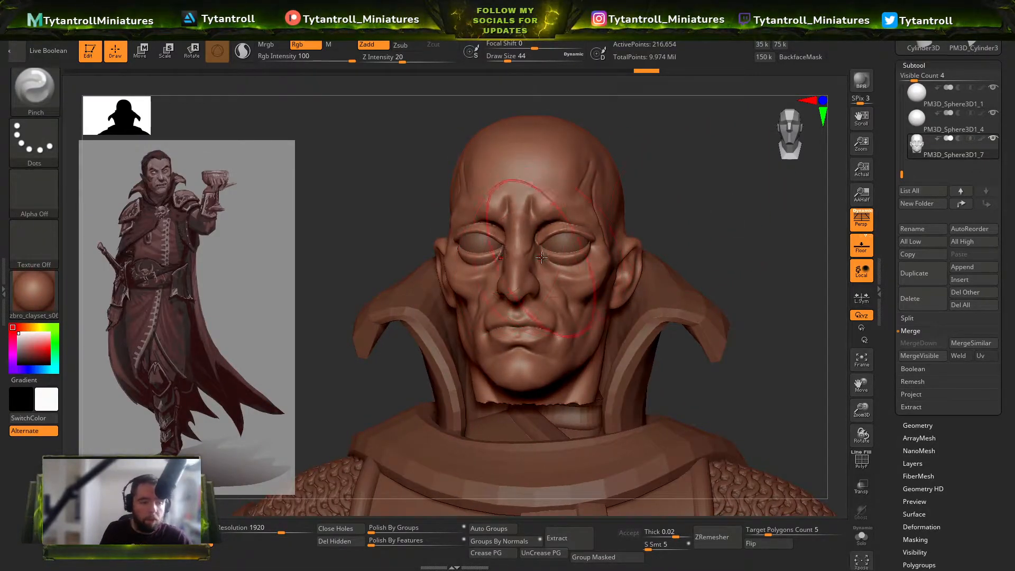
pyautogui.moveTo(696, 216); pyautogui.dragTo(573, 249)
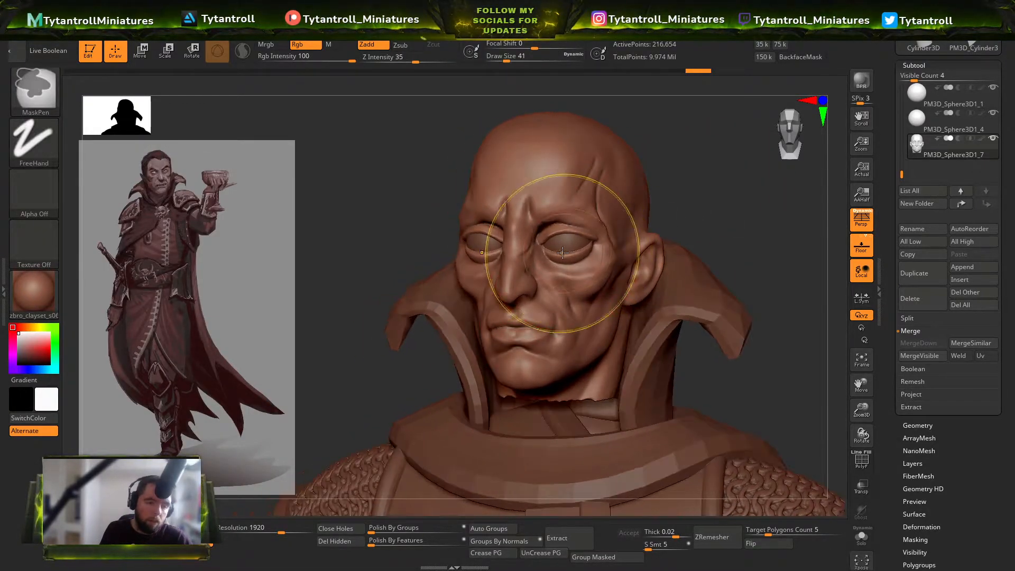
# Step: Reshape the eyelids and eye corners with SnakeHook at Z intensity 100, using draw sizes 39 and 54
pyautogui.moveTo(599, 232); pyautogui.dragTo(586, 256, button='right')
pyautogui.press('b')
pyautogui.press('s')
pyautogui.press('h')
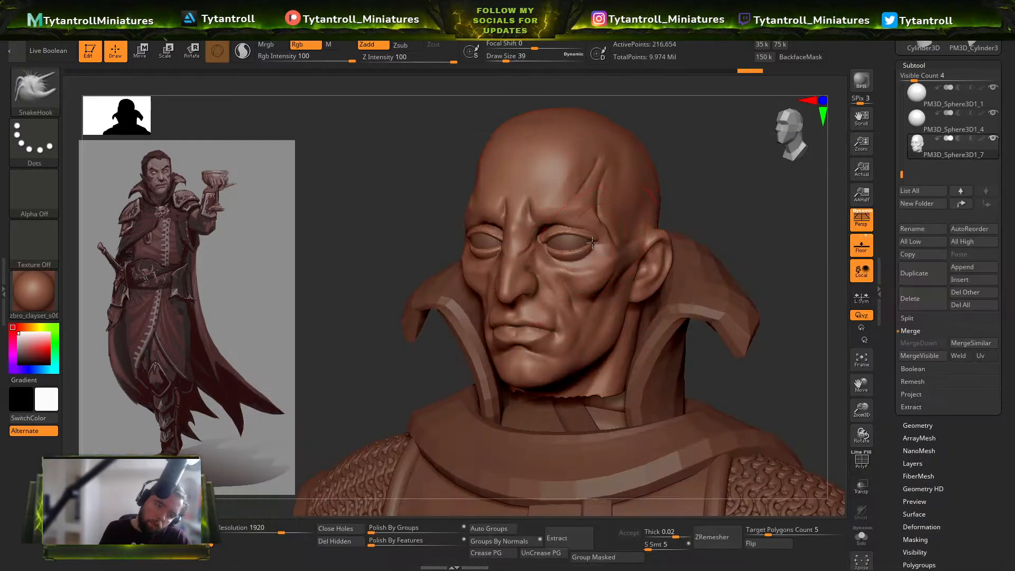
pyautogui.moveTo(692, 164); pyautogui.dragTo(777, 158)
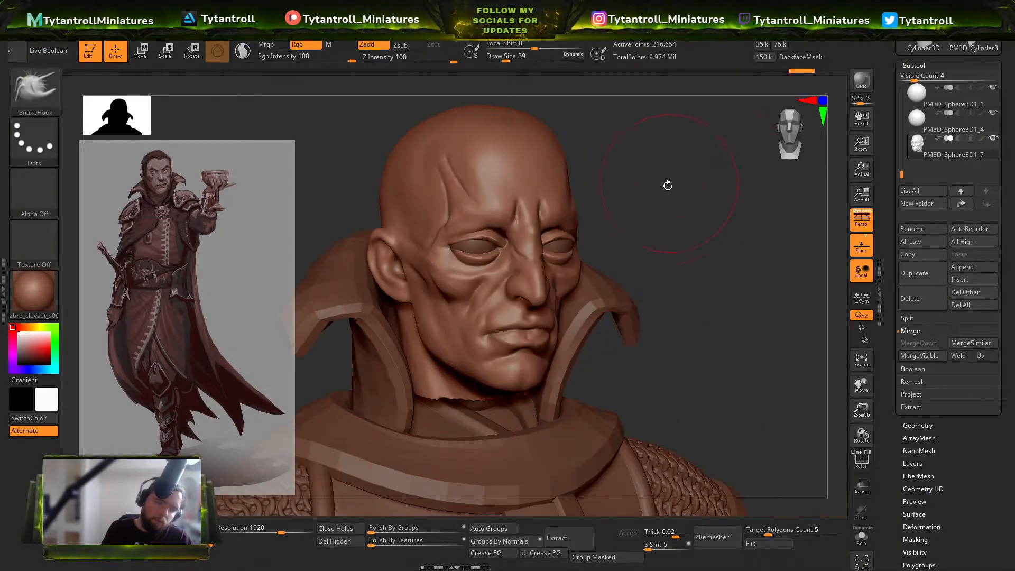
pyautogui.moveTo(668, 183); pyautogui.dragTo(608, 199)
pyautogui.moveTo(351, 232)
pyautogui.mouseDown()
pyautogui.moveTo(648, 220)
pyautogui.moveTo(613, 211)
pyautogui.moveTo(703, 232)
pyautogui.mouseUp()
pyautogui.moveTo(456, 251); pyautogui.dragTo(462, 243)
pyautogui.moveTo(563, 214)
pyautogui.mouseDown()
pyautogui.moveTo(634, 152)
pyautogui.moveTo(500, 259)
pyautogui.mouseUp()
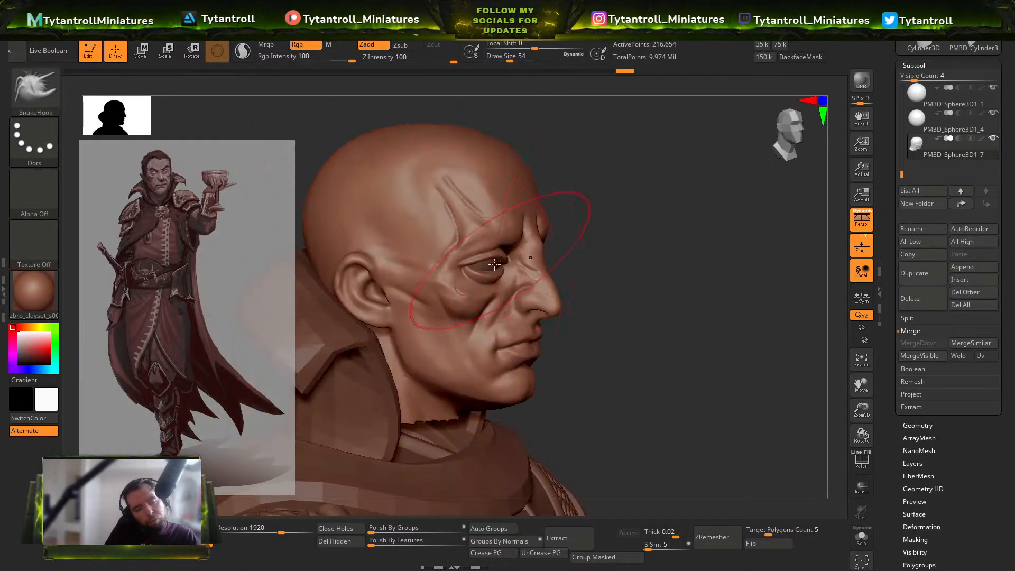
pyautogui.moveTo(634, 265); pyautogui.dragTo(517, 272)
pyautogui.moveTo(335, 297); pyautogui.dragTo(450, 280)
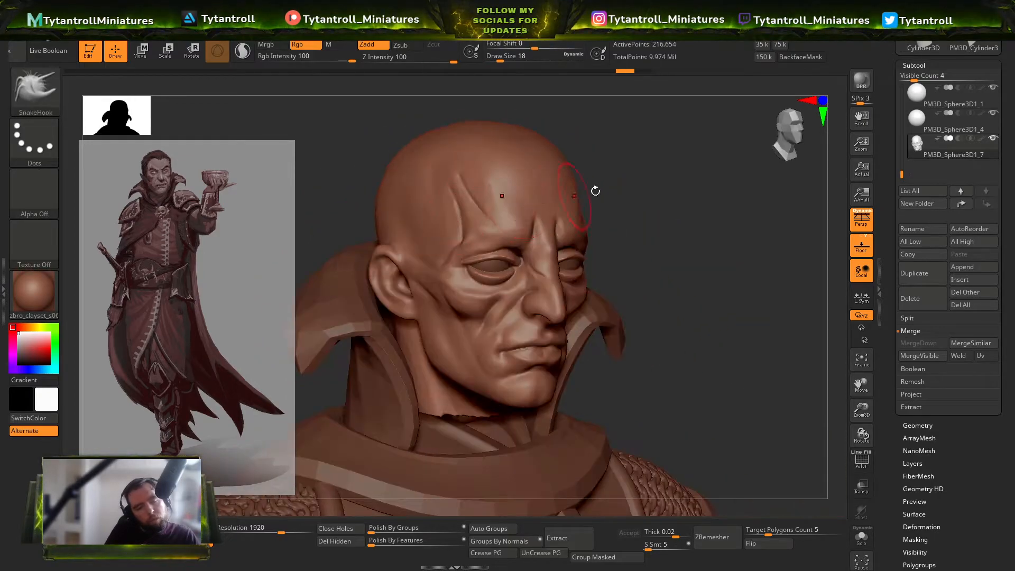
# Step: Adjust the brow and inner eye area with SnakeHook at draw size 27
pyautogui.moveTo(660, 212); pyautogui.dragTo(587, 253)
pyautogui.press('s')
pyautogui.moveTo(531, 233); pyautogui.dragTo(529, 231)
pyautogui.moveTo(732, 233); pyautogui.dragTo(681, 170)
pyautogui.moveTo(358, 249)
pyautogui.mouseDown()
pyautogui.moveTo(604, 192)
pyautogui.moveTo(537, 174)
pyautogui.moveTo(529, 186)
pyautogui.mouseUp()
# Step: Deepen the creases around the mouth and chin with DamStandard at draw size 11 and Z intensity 35
pyautogui.press('b')
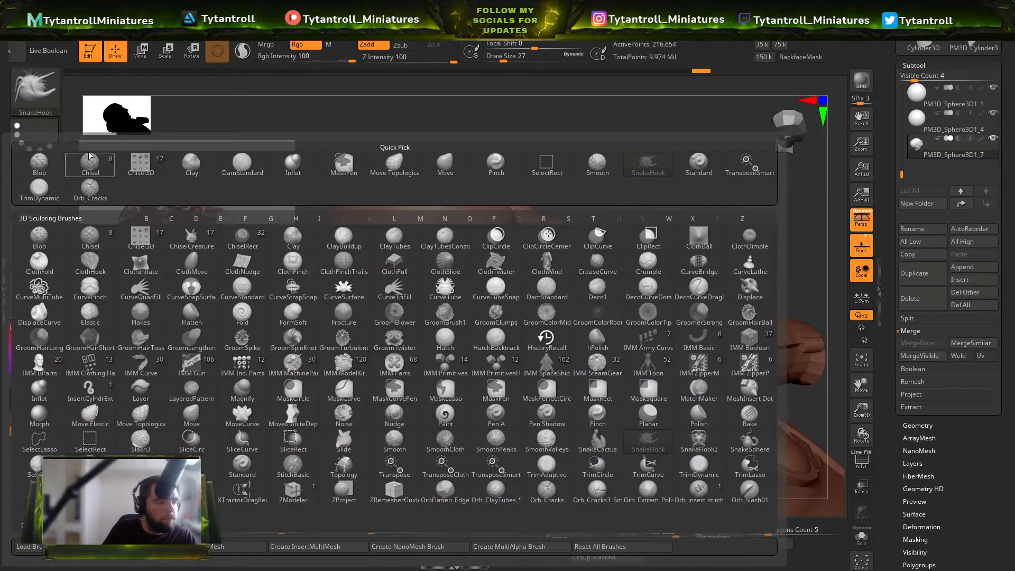
pyautogui.press('c')
pyautogui.press('l')
pyautogui.moveTo(619, 168); pyautogui.dragTo(286, 267)
pyautogui.moveTo(617, 271)
pyautogui.mouseDown()
pyautogui.moveTo(656, 255)
pyautogui.moveTo(563, 259)
pyautogui.mouseUp()
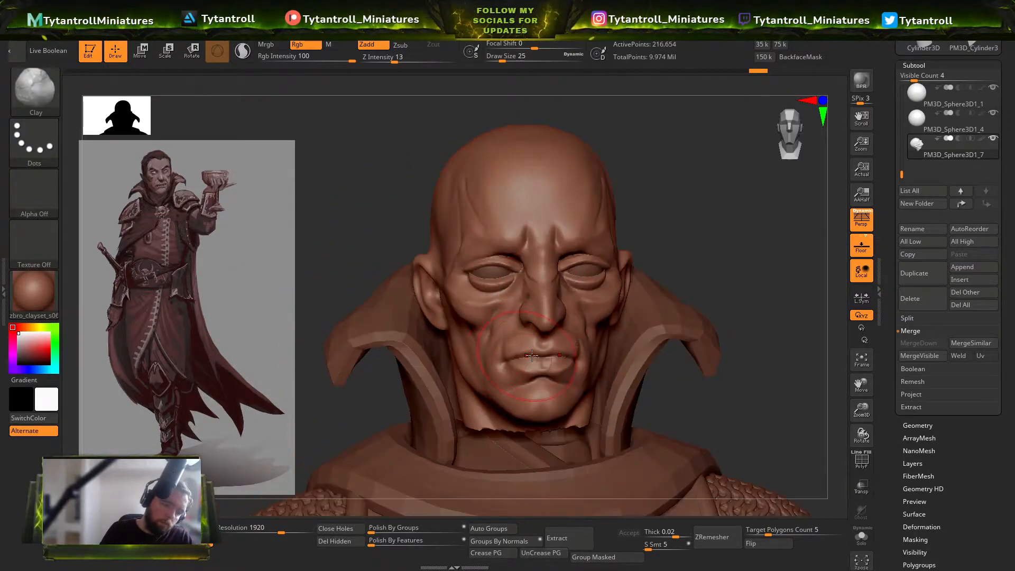
pyautogui.press('b')
pyautogui.press('d')
pyautogui.press('s')
pyautogui.moveTo(704, 296); pyautogui.dragTo(619, 299)
pyautogui.press('s')
pyautogui.click(528, 394)
pyautogui.moveTo(573, 372); pyautogui.dragTo(561, 386)
pyautogui.press('s')
pyautogui.click(534, 398)
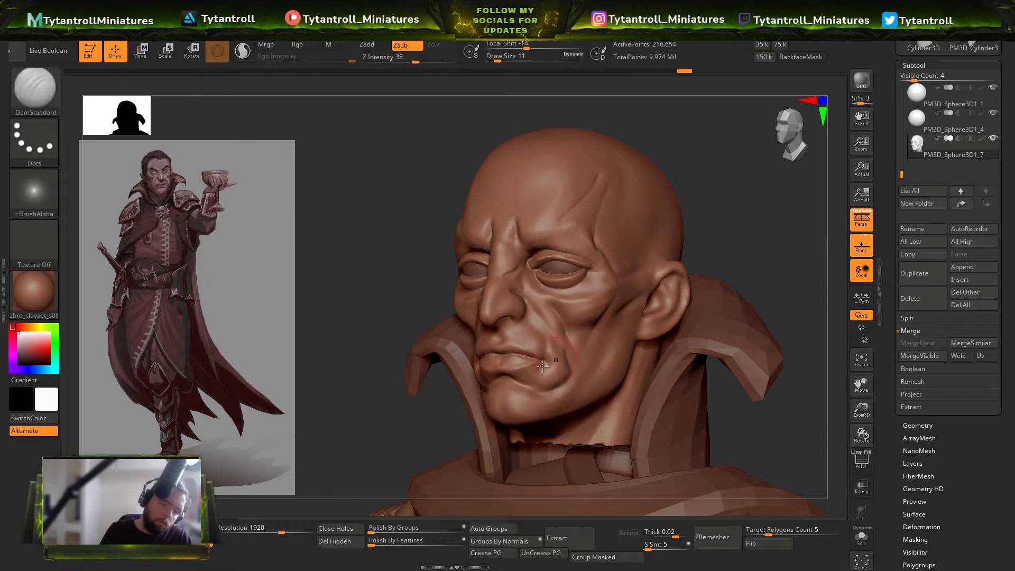
# Step: Append a new sphere as a subtool for the hair
pyautogui.keyDown('shift'); pyautogui.moveTo(721, 323); pyautogui.dragTo(763, 315); pyautogui.keyUp('shift')
pyautogui.hotkey('shift', 'f')
pyautogui.hotkey('shift', 'f')
pyautogui.keyDown('ctrl'); pyautogui.moveTo(772, 255); pyautogui.dragTo(781, 224, button='right'); pyautogui.keyUp('ctrl')
pyautogui.hotkey('shift', 'f')
pyautogui.hotkey('shift', 'f')
pyautogui.click(976, 266)
pyautogui.click(455, 358)
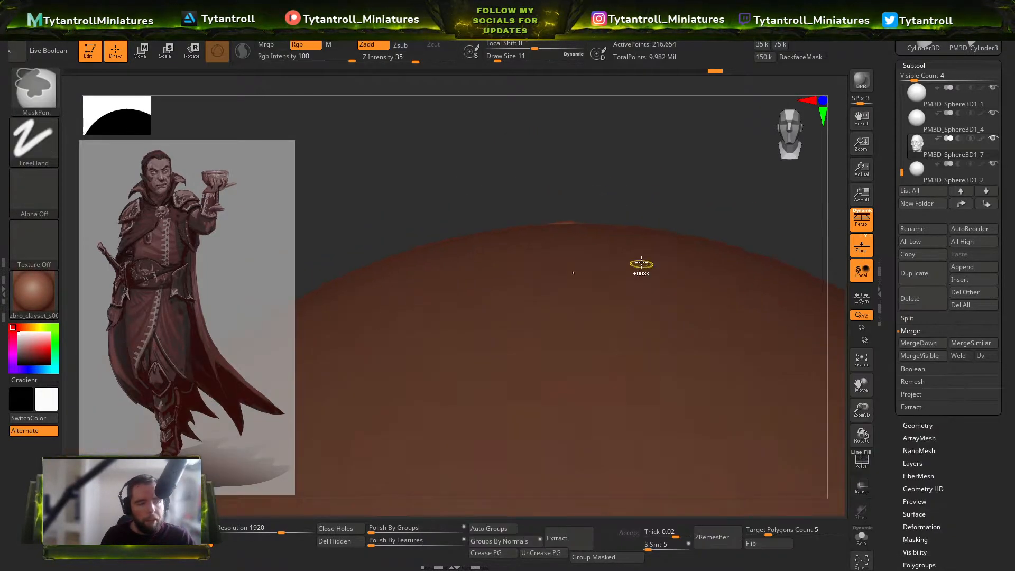
# Step: Move and scale the new sphere so it sits inside the upper back of the skull
pyautogui.press('w')
pyautogui.press('f')
pyautogui.moveTo(464, 292); pyautogui.dragTo(631, 263)
pyautogui.hotkey('ctrl', 'z')
pyautogui.keyDown('shift'); pyautogui.moveTo(631, 263); pyautogui.dragTo(618, 292, button='right'); pyautogui.keyUp('shift')
pyautogui.moveTo(527, 305); pyautogui.dragTo(538, 122)
pyautogui.keyDown('ctrl'); pyautogui.moveTo(539, 122); pyautogui.dragTo(494, 226, button='right'); pyautogui.keyUp('ctrl')
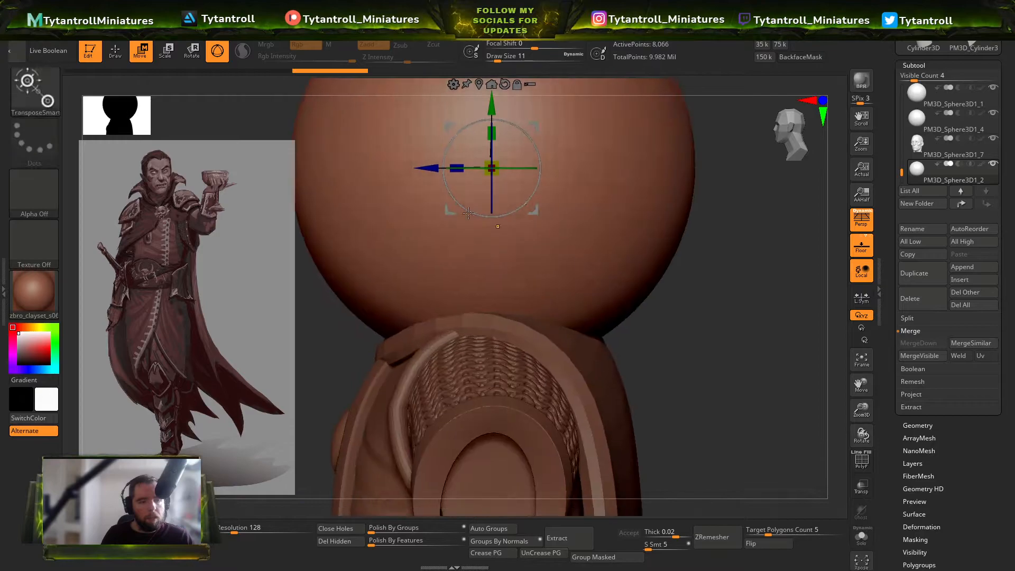
pyautogui.moveTo(497, 162); pyautogui.dragTo(535, 144)
pyautogui.keyDown('alt'); pyautogui.moveTo(495, 133); pyautogui.dragTo(547, 222, button='right'); pyautogui.keyUp('alt')
pyautogui.moveTo(591, 209); pyautogui.dragTo(568, 159)
pyautogui.press('q')
pyautogui.moveTo(568, 159)
pyautogui.keyDown('shift'); pyautogui.mouseDown(button='right')
pyautogui.moveTo(584, 191)
pyautogui.moveTo(660, 215)
pyautogui.mouseUp(button='right'); pyautogui.keyUp('shift')
pyautogui.moveTo(692, 282)
pyautogui.keyDown('shift'); pyautogui.mouseDown(button='right')
pyautogui.moveTo(684, 106)
pyautogui.moveTo(563, 174)
pyautogui.mouseUp(button='right'); pyautogui.keyUp('shift')
# Step: Stretch the sphere over the crown and back of the skull with the Move brush at draw size 158
pyautogui.press('b')
pyautogui.press('s')
pyautogui.press('h')
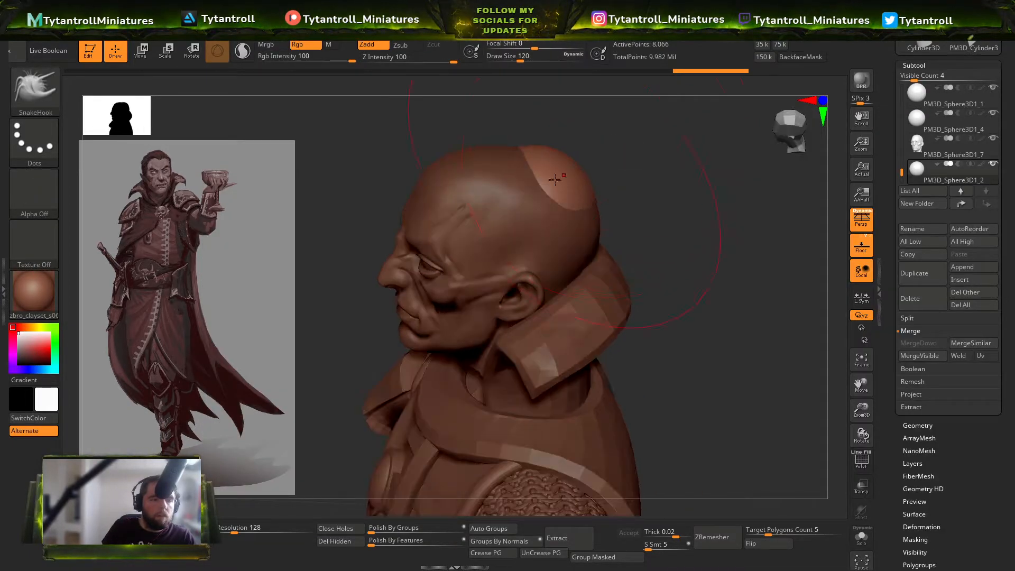
pyautogui.moveTo(586, 136); pyautogui.dragTo(560, 183, button='right')
pyautogui.press('b')
pyautogui.press('m')
pyautogui.press('v')
pyautogui.press('s')
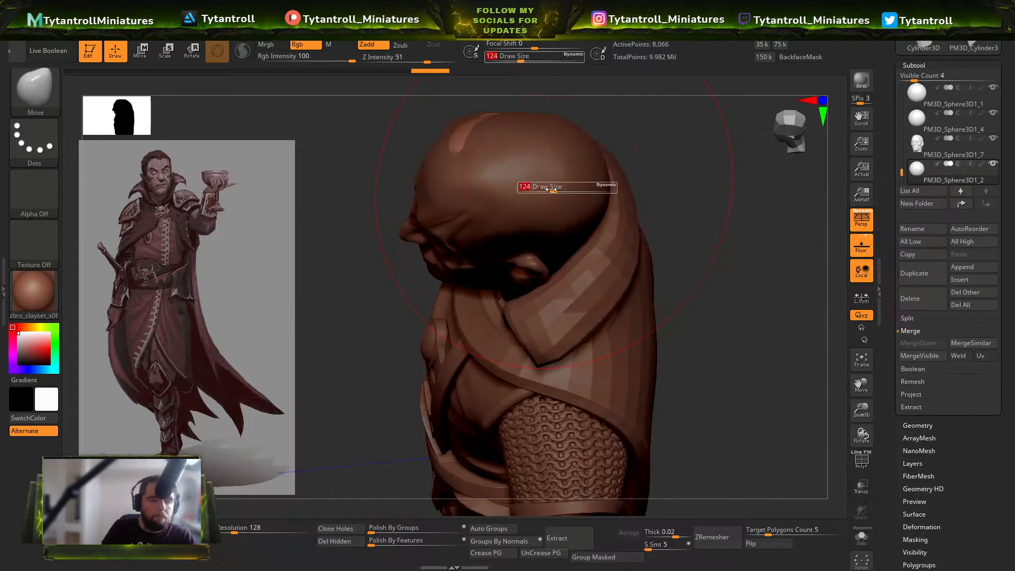
pyautogui.moveTo(544, 176); pyautogui.dragTo(582, 208)
pyautogui.moveTo(671, 172); pyautogui.dragTo(677, 88, button='right')
pyautogui.press('s')
pyautogui.click(560, 211)
pyautogui.moveTo(563, 199)
pyautogui.mouseDown()
pyautogui.moveTo(632, 231)
pyautogui.moveTo(597, 212)
pyautogui.mouseUp()
pyautogui.moveTo(570, 177); pyautogui.dragTo(552, 158)
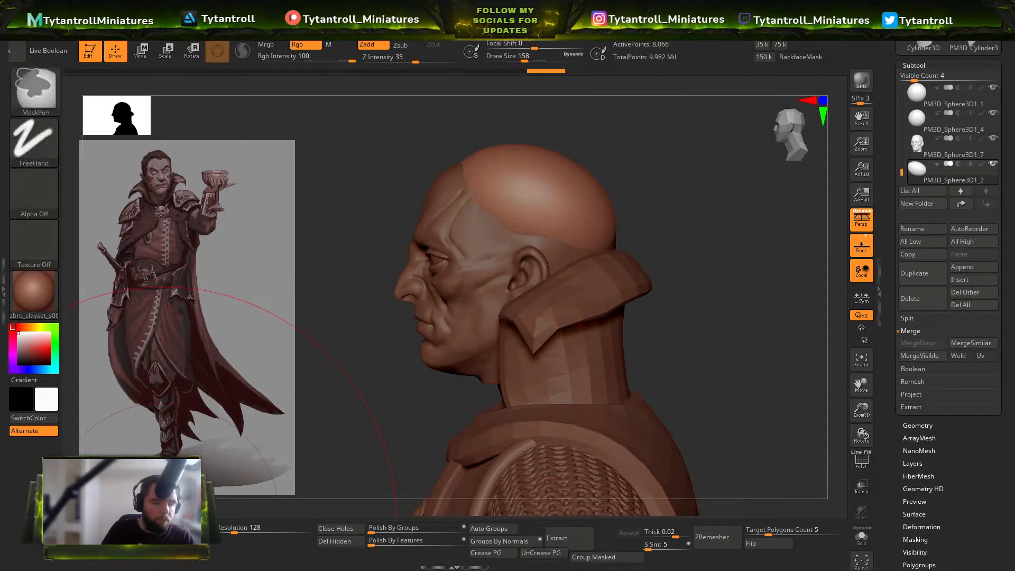
# Step: Remesh the hair with DynaMesh at resolution 128 and pull it out over the sides with SnakeHook at draw size 132
pyautogui.keyDown('ctrl'); pyautogui.moveTo(201, 497); pyautogui.dragTo(193, 441); pyautogui.keyUp('ctrl')
pyautogui.moveTo(629, 230)
pyautogui.mouseDown(button='right')
pyautogui.moveTo(686, 233)
pyautogui.moveTo(652, 211)
pyautogui.mouseUp(button='right')
pyautogui.press('b')
pyautogui.press('s')
pyautogui.press('h')
pyautogui.moveTo(655, 162); pyautogui.dragTo(682, 211, button='right')
pyautogui.press('s')
pyautogui.click(537, 211)
pyautogui.moveTo(523, 153); pyautogui.dragTo(575, 207)
pyautogui.moveTo(560, 163)
pyautogui.mouseDown()
pyautogui.moveTo(510, 206)
pyautogui.moveTo(571, 211)
pyautogui.mouseUp()
pyautogui.press('s')
pyautogui.click(547, 199)
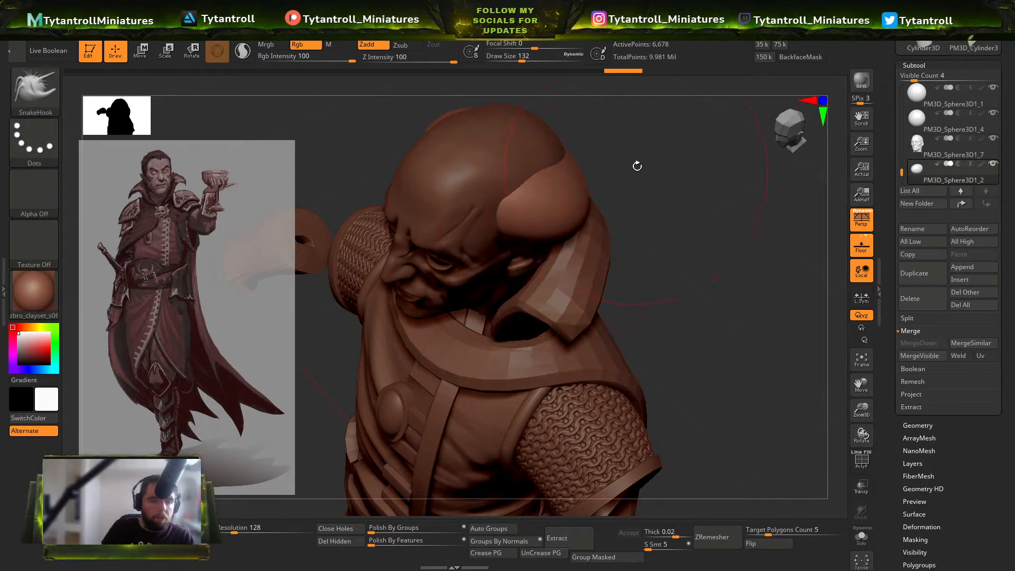
# Step: Pull the hair forward over the top of the forehead with SnakeHook at draw size 97
pyautogui.moveTo(636, 172); pyautogui.dragTo(616, 135, button='right')
pyautogui.press('s')
pyautogui.click(520, 177)
pyautogui.moveTo(507, 159)
pyautogui.mouseDown()
pyautogui.moveTo(486, 132)
pyautogui.moveTo(476, 138)
pyautogui.mouseUp()
pyautogui.moveTo(632, 126); pyautogui.dragTo(592, 87, button='right')
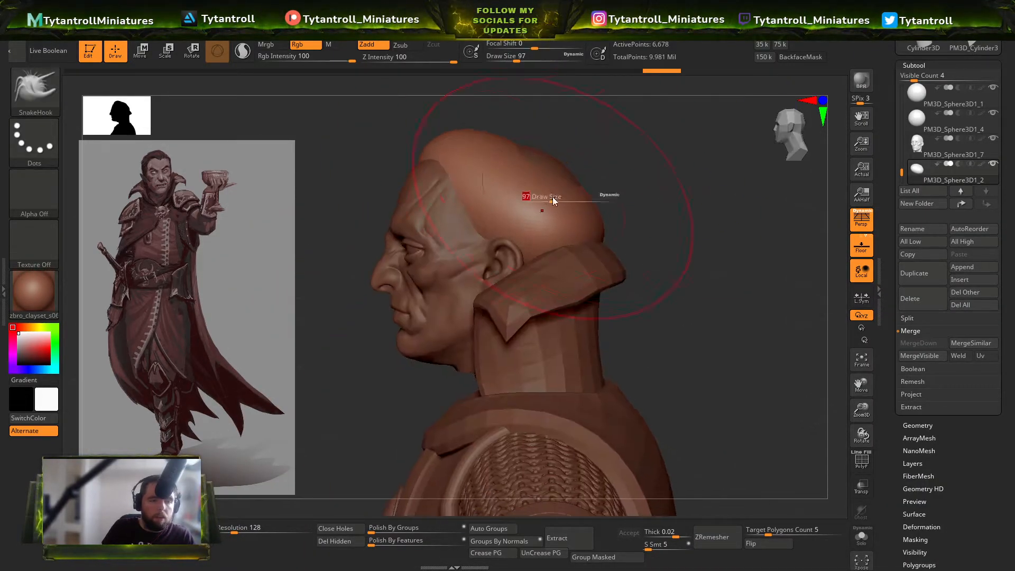
pyautogui.moveTo(545, 168); pyautogui.dragTo(555, 160)
# Step: Extend the hair behind the ears and down the nape with SnakeHook at draw size 116
pyautogui.moveTo(634, 173); pyautogui.dragTo(676, 200, button='right')
pyautogui.press('s')
pyautogui.click(551, 265)
pyautogui.moveTo(545, 206); pyautogui.dragTo(525, 243)
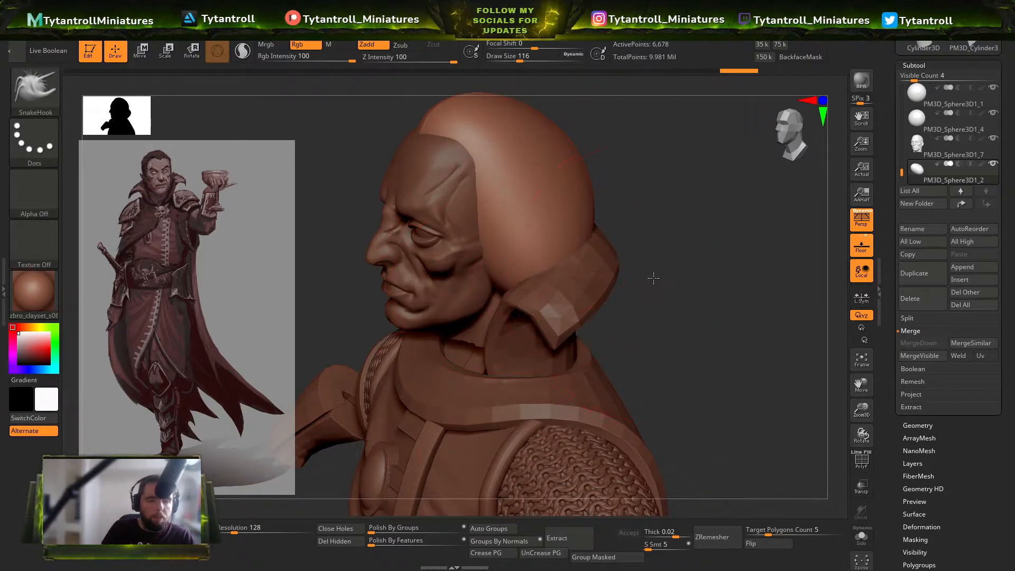
pyautogui.moveTo(657, 279); pyautogui.dragTo(602, 259, button='right')
pyautogui.moveTo(594, 242); pyautogui.dragTo(587, 327)
# Step: Inspect the hair in isolation, and hide the standing collar to clear the area around it
pyautogui.click(861, 536)
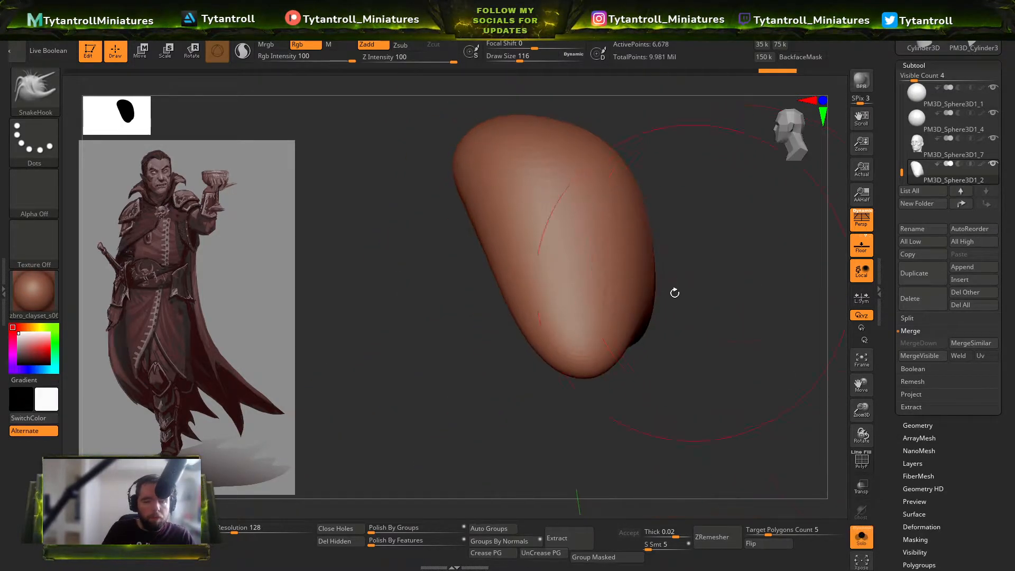
pyautogui.moveTo(691, 280)
pyautogui.mouseDown(button='right')
pyautogui.moveTo(731, 306)
pyautogui.moveTo(609, 387)
pyautogui.moveTo(536, 335)
pyautogui.moveTo(690, 369)
pyautogui.moveTo(607, 430)
pyautogui.moveTo(663, 338)
pyautogui.moveTo(610, 252)
pyautogui.mouseUp(button='right')
pyautogui.click(862, 536)
pyautogui.keyDown('alt'); pyautogui.click(664, 270); pyautogui.keyUp('alt')
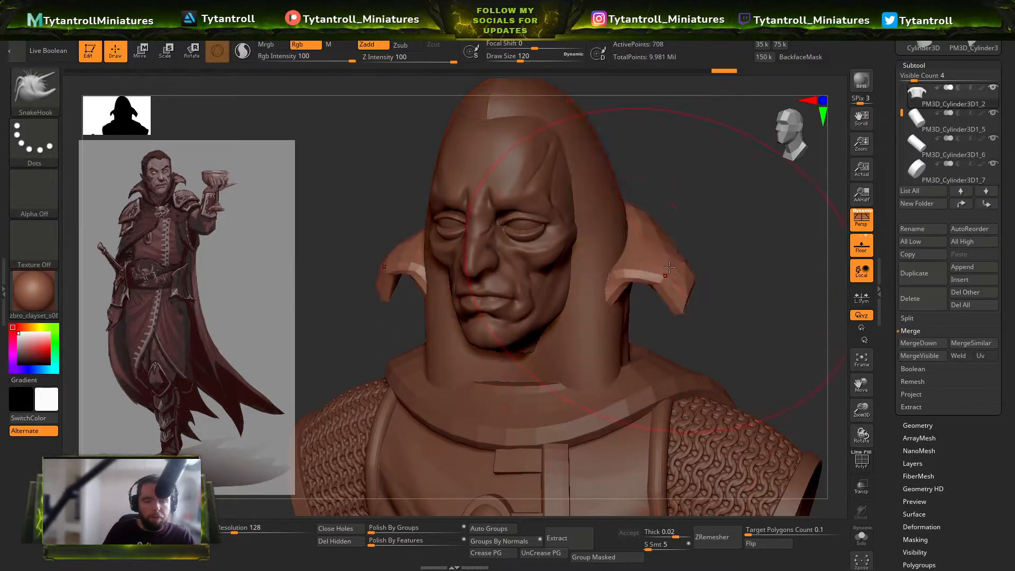
pyautogui.keyDown('alt'); pyautogui.click(588, 242); pyautogui.keyUp('alt')
# Step: Shape the hair around the temples and ears with SnakeHook, reducing the draw size from 71 to 44 for finer adjustments
pyautogui.moveTo(709, 198); pyautogui.dragTo(412, 341, button='right')
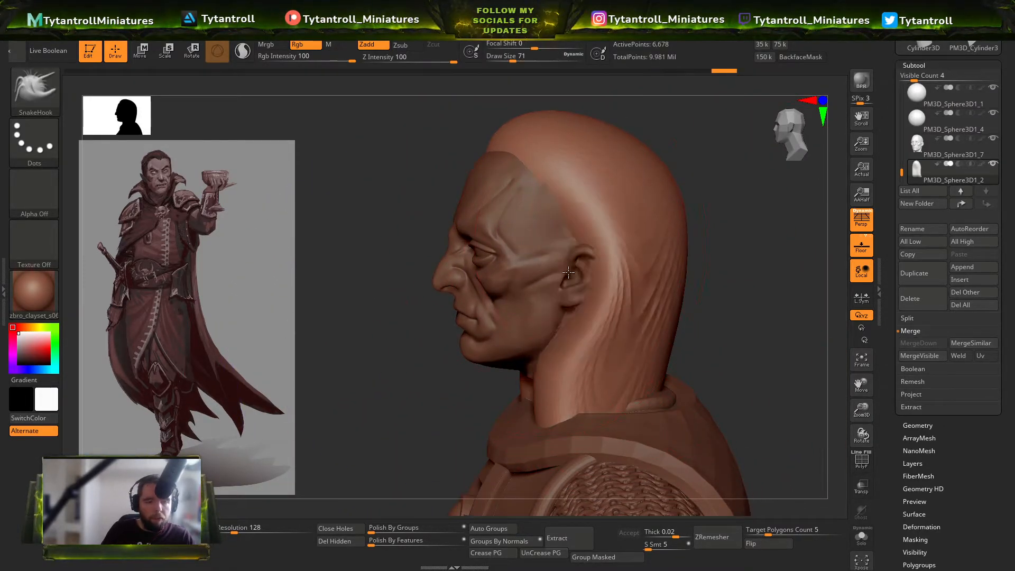
pyautogui.moveTo(555, 278); pyautogui.dragTo(550, 277)
pyautogui.moveTo(713, 190); pyautogui.dragTo(731, 192, button='right')
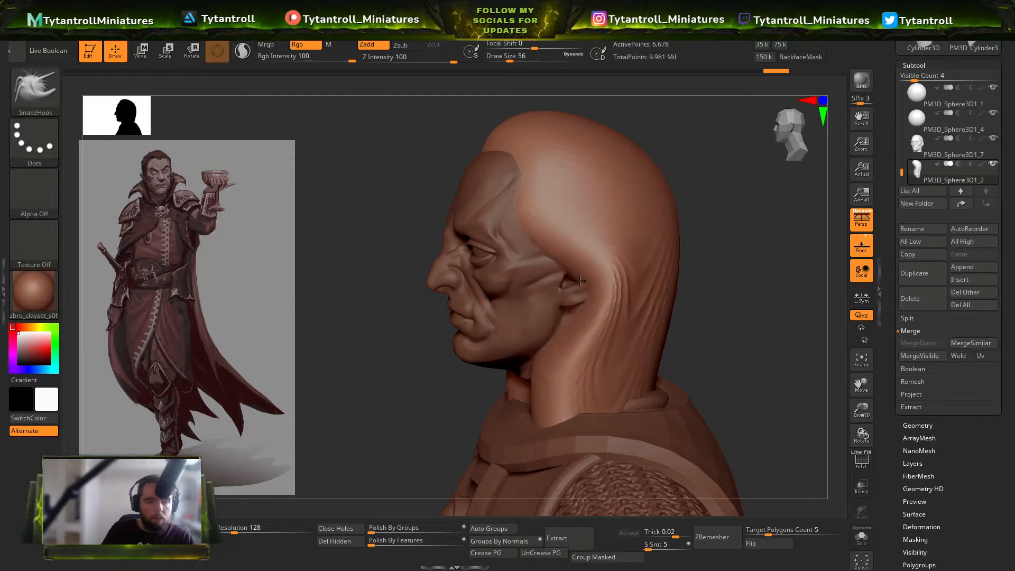
pyautogui.moveTo(588, 259); pyautogui.dragTo(607, 284, button='right')
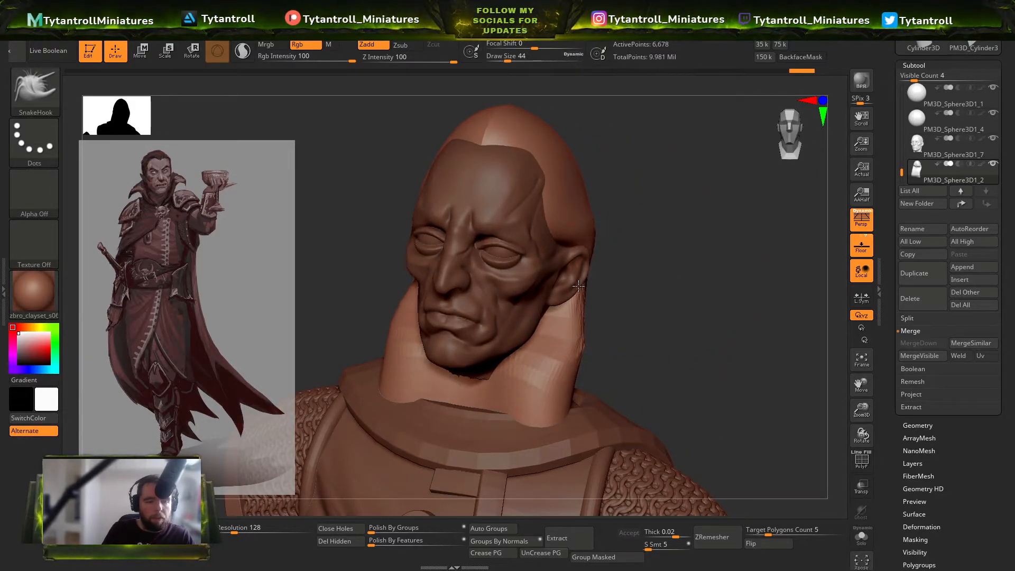
pyautogui.moveTo(682, 254); pyautogui.dragTo(571, 281, button='right')
pyautogui.press('s')
pyautogui.moveTo(569, 282); pyautogui.dragTo(574, 281)
pyautogui.keyDown('shift'); pyautogui.moveTo(584, 296); pyautogui.dragTo(635, 275); pyautogui.keyUp('shift')
pyautogui.moveTo(690, 279); pyautogui.dragTo(782, 291, button='right')
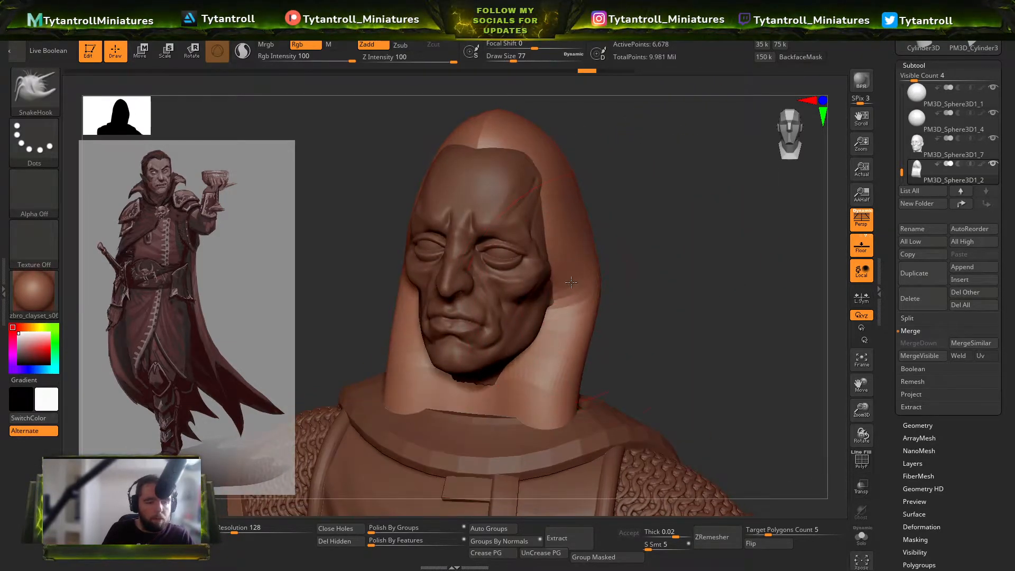
# Step: Refine the hairline at the temples and the side locks behind the ears with SnakeHook
pyautogui.moveTo(607, 253); pyautogui.dragTo(499, 256, button='right')
pyautogui.moveTo(566, 209); pyautogui.dragTo(536, 214)
pyautogui.moveTo(735, 211); pyautogui.dragTo(706, 220, button='right')
pyautogui.press('s')
pyautogui.moveTo(548, 233); pyautogui.dragTo(540, 232)
pyautogui.press('s')
pyautogui.moveTo(593, 325); pyautogui.dragTo(597, 324)
pyautogui.moveTo(589, 285)
pyautogui.mouseDown(button='right')
pyautogui.moveTo(668, 275)
pyautogui.moveTo(655, 344)
pyautogui.moveTo(571, 363)
pyautogui.mouseUp(button='right')
pyautogui.press('s')
# Step: Show the Vampire Lord body subtool and examine where the neck meets the head
pyautogui.moveTo(724, 238)
pyautogui.mouseDown(button='right')
pyautogui.moveTo(793, 232)
pyautogui.moveTo(652, 249)
pyautogui.moveTo(541, 345)
pyautogui.mouseUp(button='right')
pyautogui.keyDown('alt'); pyautogui.click(544, 348); pyautogui.keyUp('alt')
pyautogui.moveTo(900, 174); pyautogui.dragTo(907, 88)
pyautogui.click(992, 91)
pyautogui.moveTo(442, 367); pyautogui.dragTo(624, 352)
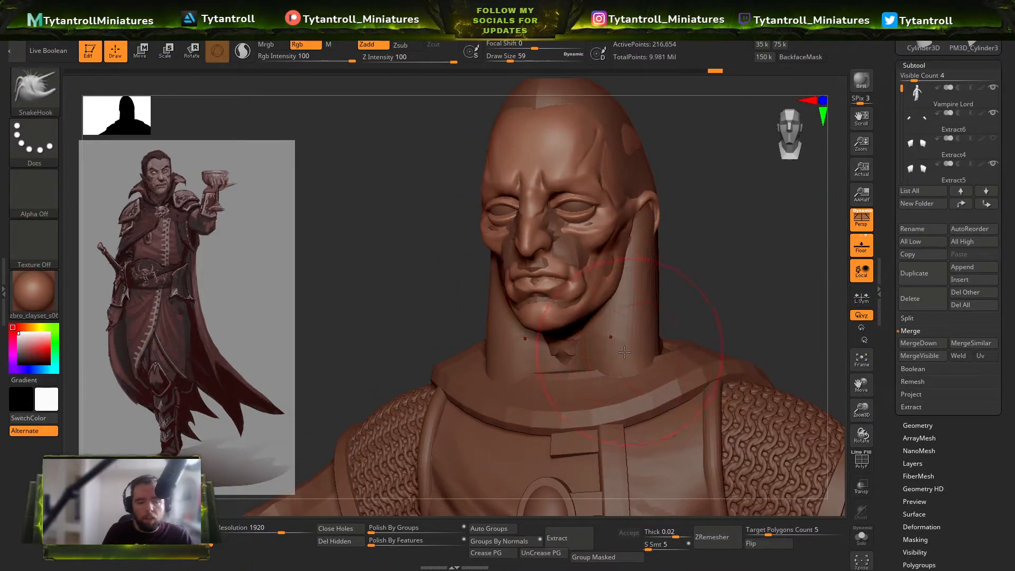
pyautogui.keyDown('alt'); pyautogui.click(573, 350); pyautogui.keyUp('alt')
pyautogui.moveTo(394, 338); pyautogui.dragTo(448, 335)
pyautogui.keyDown('alt'); pyautogui.click(497, 324); pyautogui.keyUp('alt')
pyautogui.moveTo(365, 308); pyautogui.dragTo(661, 348)
# Step: Reshape the area where the head meets the neck with SnakeHook at draw size 116
pyautogui.press('b')
pyautogui.press('s')
pyautogui.press('h')
pyautogui.press('s')
pyautogui.moveTo(541, 372)
pyautogui.mouseDown()
pyautogui.moveTo(552, 372)
pyautogui.moveTo(447, 317)
pyautogui.moveTo(468, 317)
pyautogui.mouseUp()
pyautogui.moveTo(697, 336); pyautogui.dragTo(679, 298)
# Step: Adjust the Vampire Lord body's neck contour beneath the jaw with SnakeHook at draw size 33
pyautogui.keyDown('alt'); pyautogui.click(547, 378); pyautogui.keyUp('alt')
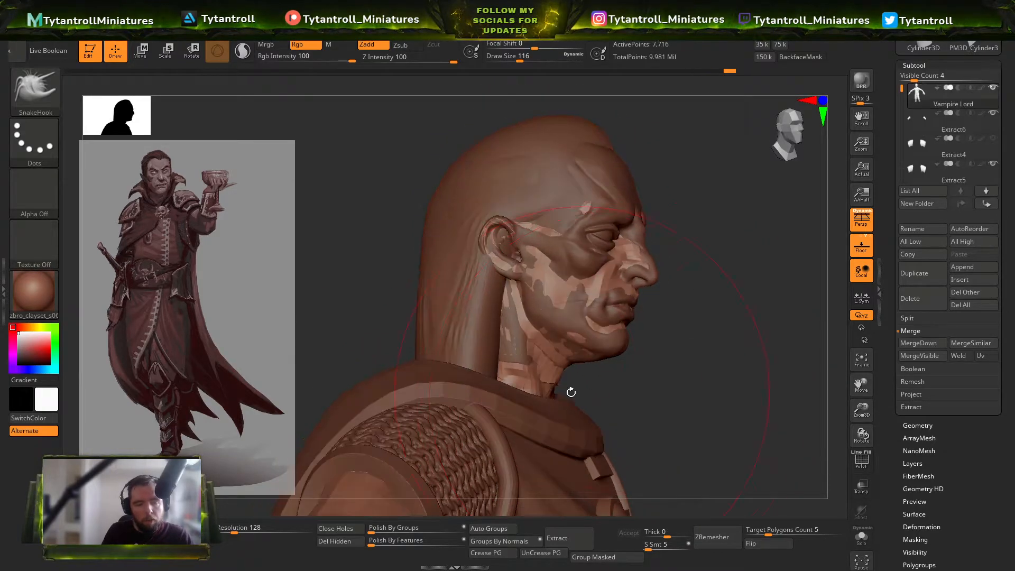
pyautogui.press('s')
pyautogui.moveTo(560, 392); pyautogui.dragTo(548, 391)
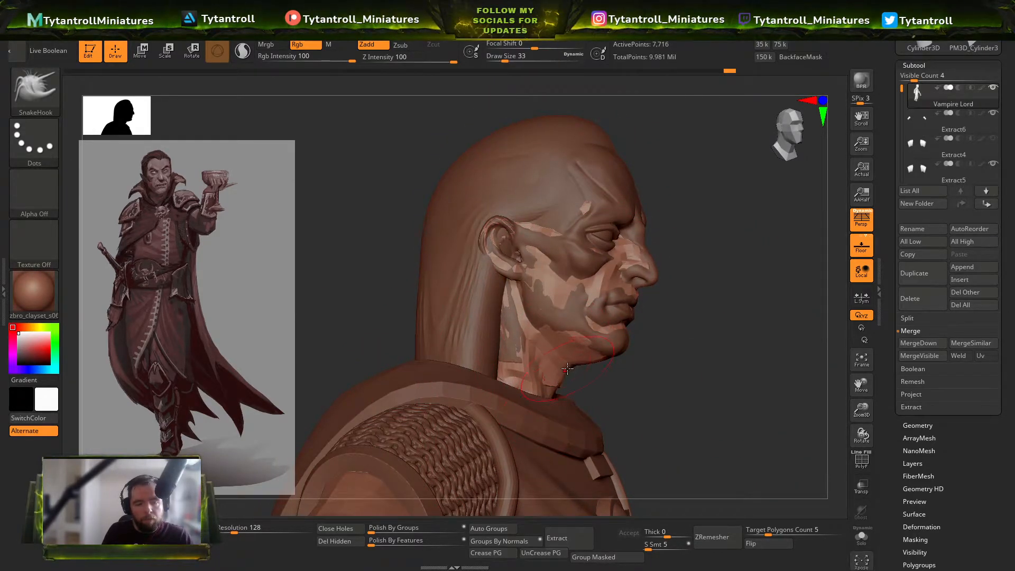
# Step: Select the hair subtool and reshape its mass around the forehead and sides with SnakeHook at draw size 54
pyautogui.moveTo(688, 230)
pyautogui.mouseDown()
pyautogui.moveTo(616, 241)
pyautogui.moveTo(687, 232)
pyautogui.moveTo(695, 204)
pyautogui.moveTo(722, 191)
pyautogui.moveTo(594, 179)
pyautogui.moveTo(617, 179)
pyautogui.mouseUp()
pyautogui.keyDown('alt'); pyautogui.click(491, 228); pyautogui.keyUp('alt')
pyautogui.moveTo(670, 161)
pyautogui.mouseDown()
pyautogui.moveTo(636, 241)
pyautogui.moveTo(657, 241)
pyautogui.moveTo(636, 237)
pyautogui.mouseUp()
pyautogui.press('s')
pyautogui.moveTo(740, 280); pyautogui.dragTo(687, 225)
pyautogui.moveTo(616, 238)
pyautogui.keyDown('shift'); pyautogui.mouseDown()
pyautogui.moveTo(536, 257)
pyautogui.moveTo(555, 265)
pyautogui.mouseUp(); pyautogui.keyUp('shift')
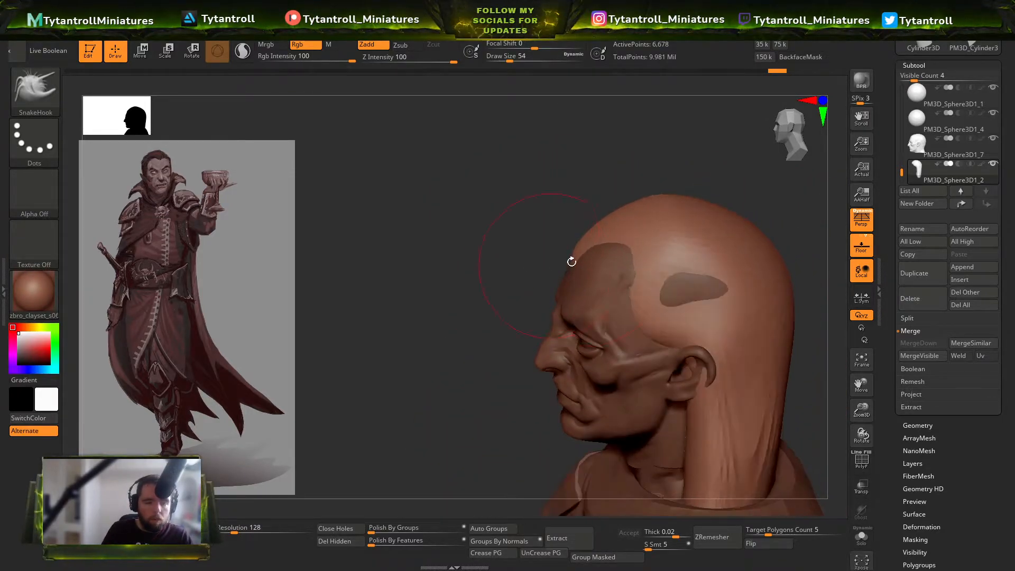
pyautogui.moveTo(645, 165)
pyautogui.mouseDown()
pyautogui.moveTo(725, 188)
pyautogui.moveTo(704, 204)
pyautogui.moveTo(724, 213)
pyautogui.moveTo(730, 201)
pyautogui.mouseUp()
pyautogui.press('s')
pyautogui.moveTo(499, 309); pyautogui.dragTo(505, 309)
pyautogui.moveTo(706, 264)
pyautogui.mouseDown()
pyautogui.moveTo(723, 224)
pyautogui.moveTo(697, 257)
pyautogui.mouseUp()
# Step: Try carving swept-back strands from the temple over the ear and down the side with DamStandard at draw sizes 22 to 27
pyautogui.press('b')
pyautogui.press('d')
pyautogui.press('s')
pyautogui.press('s')
pyautogui.moveTo(604, 276); pyautogui.dragTo(581, 276)
pyautogui.moveTo(613, 245); pyautogui.dragTo(486, 265)
pyautogui.moveTo(725, 265); pyautogui.dragTo(720, 228)
pyautogui.moveTo(561, 270)
pyautogui.keyDown('shift'); pyautogui.mouseDown()
pyautogui.moveTo(585, 295)
pyautogui.moveTo(592, 288)
pyautogui.moveTo(449, 317)
pyautogui.mouseUp(); pyautogui.keyUp('shift')
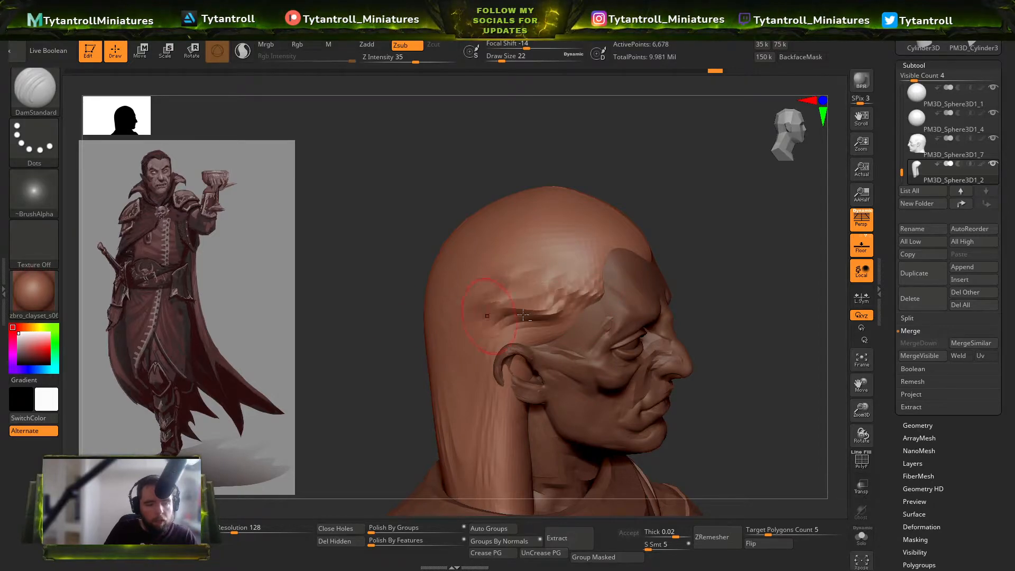
pyautogui.moveTo(713, 249); pyautogui.dragTo(703, 286)
pyautogui.keyDown('shift'); pyautogui.moveTo(529, 317); pyautogui.dragTo(550, 328); pyautogui.keyUp('shift')
pyautogui.moveTo(705, 285)
pyautogui.mouseDown()
pyautogui.moveTo(688, 254)
pyautogui.moveTo(700, 240)
pyautogui.mouseUp()
pyautogui.moveTo(567, 286); pyautogui.dragTo(543, 365)
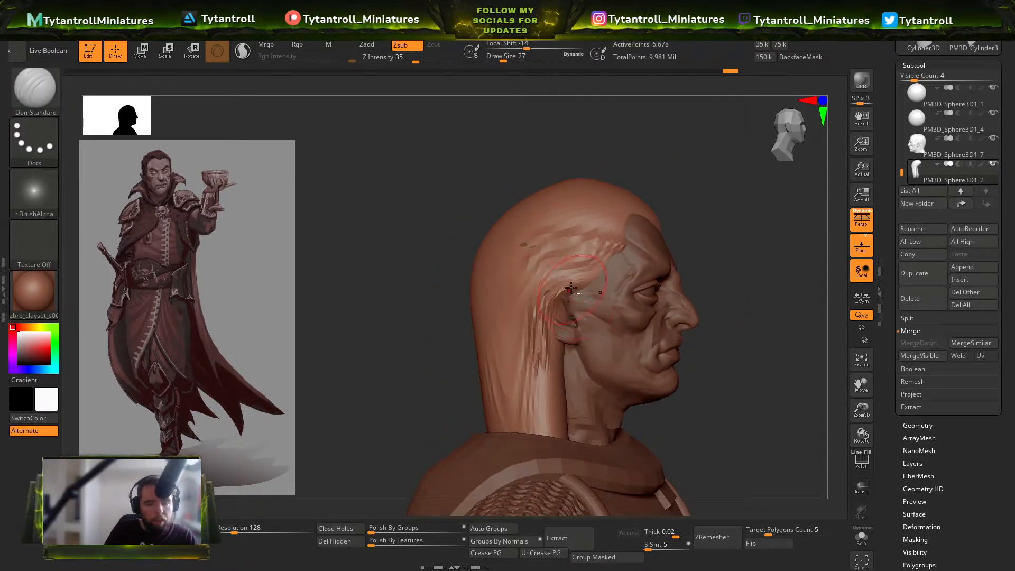
# Step: Reshape the lower hair behind the ear and above the collar with SnakeHook
pyautogui.moveTo(710, 354); pyautogui.dragTo(692, 357)
pyautogui.press('b')
pyautogui.press('s')
pyautogui.press('h')
pyautogui.press('s')
pyautogui.moveTo(522, 378); pyautogui.dragTo(525, 377)
pyautogui.moveTo(549, 367); pyautogui.dragTo(556, 385)
pyautogui.moveTo(428, 378); pyautogui.dragTo(445, 381)
# Step: Adjust the hair's contour at the back of the head with SnakeHook
pyautogui.keyDown('shift'); pyautogui.moveTo(666, 401); pyautogui.dragTo(602, 403); pyautogui.keyUp('shift')
pyautogui.moveTo(533, 401); pyautogui.dragTo(556, 399)
pyautogui.moveTo(486, 349); pyautogui.dragTo(500, 345)
pyautogui.press('s')
pyautogui.moveTo(539, 332); pyautogui.dragTo(540, 332)
pyautogui.moveTo(533, 314); pyautogui.dragTo(549, 309)
pyautogui.moveTo(460, 329)
pyautogui.mouseDown()
pyautogui.moveTo(709, 249)
pyautogui.moveTo(709, 261)
pyautogui.moveTo(636, 273)
pyautogui.moveTo(747, 334)
pyautogui.moveTo(620, 316)
pyautogui.mouseUp()
pyautogui.press('b')
pyautogui.press('t')
pyautogui.press('d')
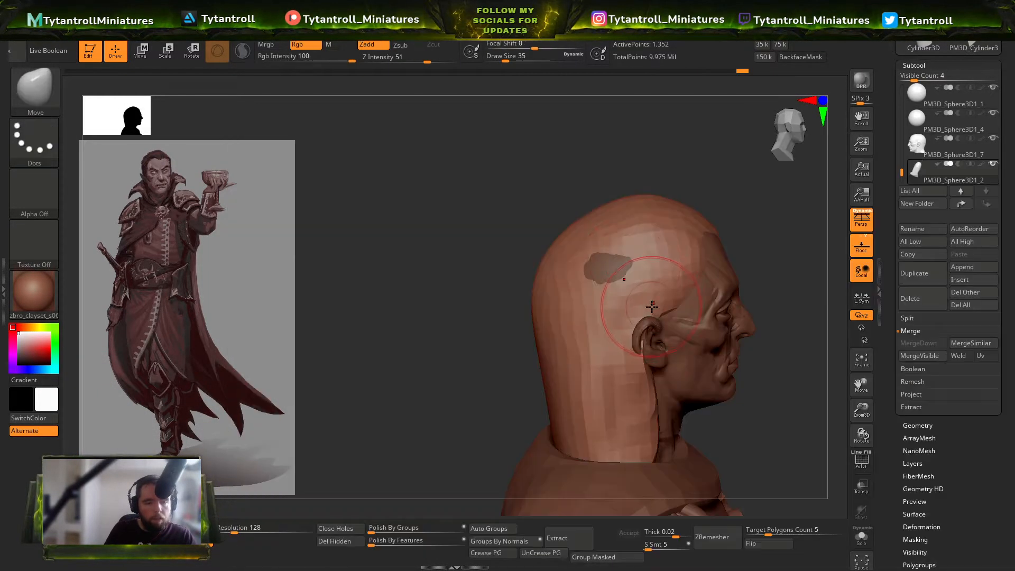
# Step: Build up volume on the side and back of the hair above the ear with ClayTubes at draw size 39
pyautogui.press('b')
pyautogui.press('c')
pyautogui.press('t')
pyautogui.moveTo(608, 300); pyautogui.dragTo(679, 267)
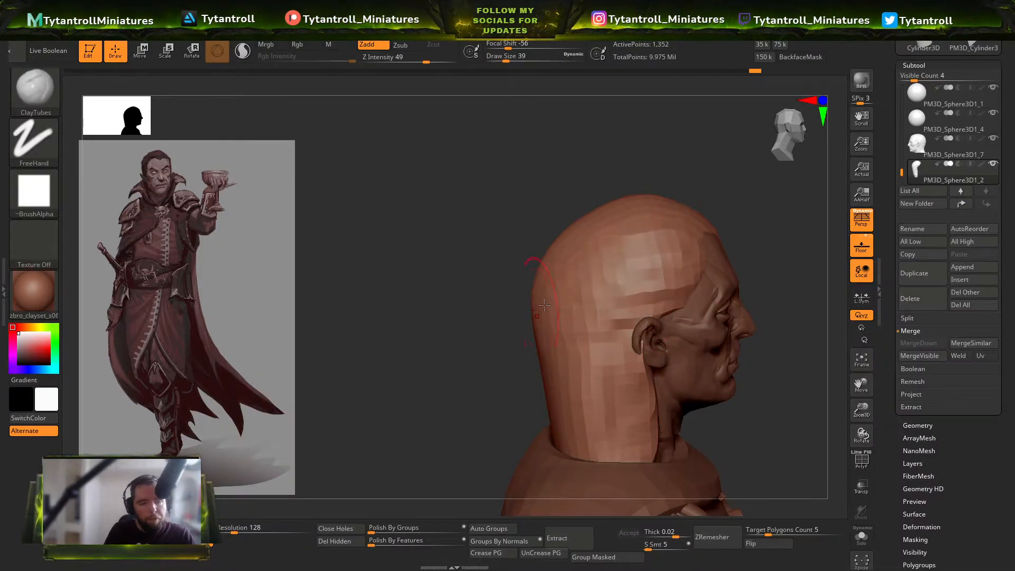
pyautogui.moveTo(727, 288); pyautogui.dragTo(686, 315, button='right')
pyautogui.moveTo(520, 320)
pyautogui.keyDown('alt'); pyautogui.mouseDown()
pyautogui.moveTo(437, 271)
pyautogui.moveTo(453, 267)
pyautogui.mouseUp(); pyautogui.keyUp('alt')
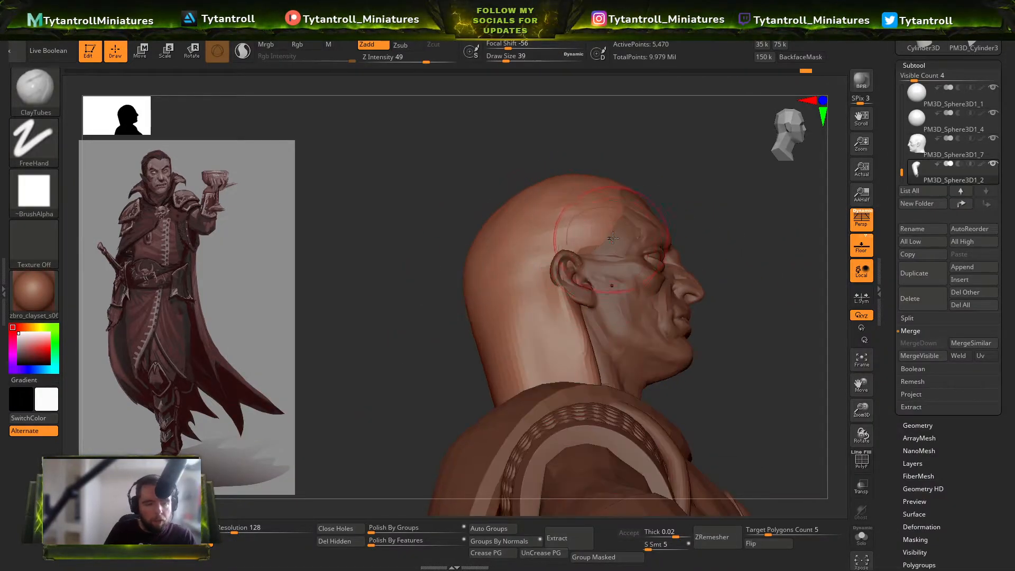
pyautogui.moveTo(592, 232); pyautogui.dragTo(520, 238)
pyautogui.moveTo(455, 267); pyautogui.dragTo(478, 233)
pyautogui.moveTo(434, 288); pyautogui.dragTo(479, 280)
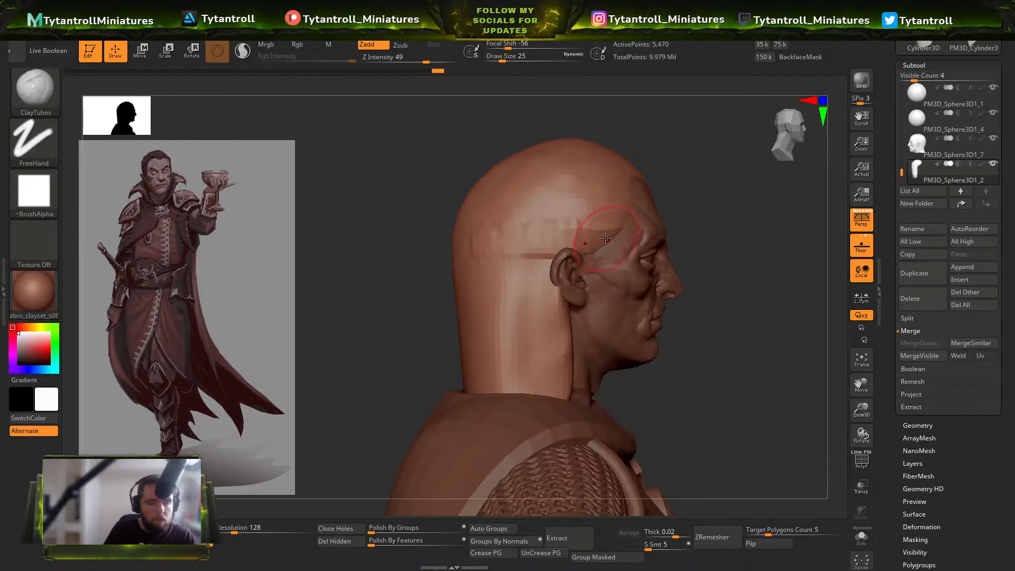
# Step: Add a band of hair volume from the temple over the ear to the back of the head with ClayTubes at draw size 25
pyautogui.moveTo(607, 243); pyautogui.dragTo(536, 255)
pyautogui.moveTo(465, 265); pyautogui.dragTo(423, 275)
pyautogui.moveTo(476, 327); pyautogui.dragTo(410, 322)
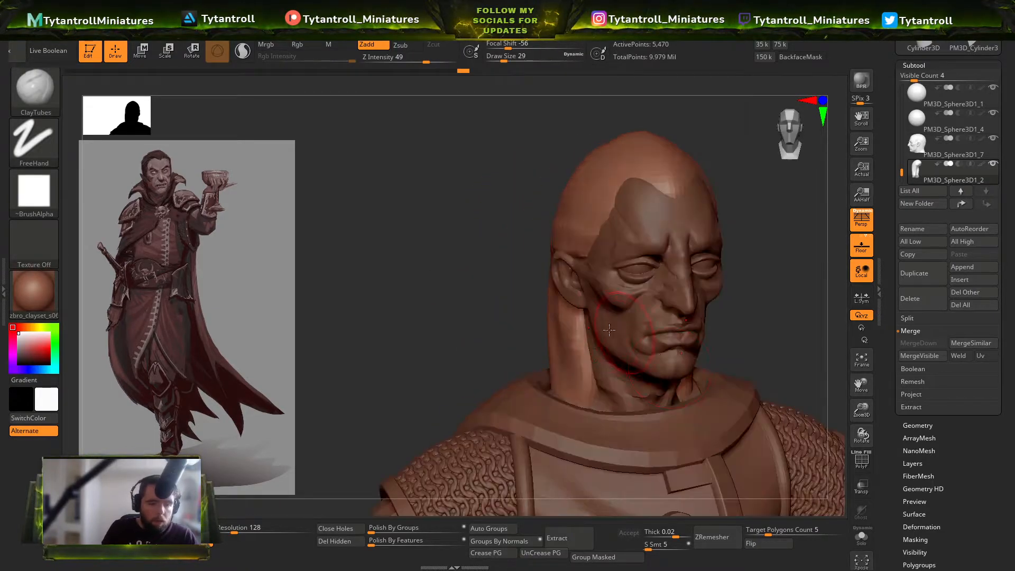
pyautogui.moveTo(469, 313); pyautogui.dragTo(515, 316)
pyautogui.moveTo(584, 328); pyautogui.dragTo(568, 373)
pyautogui.moveTo(515, 322); pyautogui.dragTo(449, 324)
# Step: Reshape the side locks framing the face with SnakeHook at draw size 101
pyautogui.press('b')
pyautogui.press('s')
pyautogui.press('h')
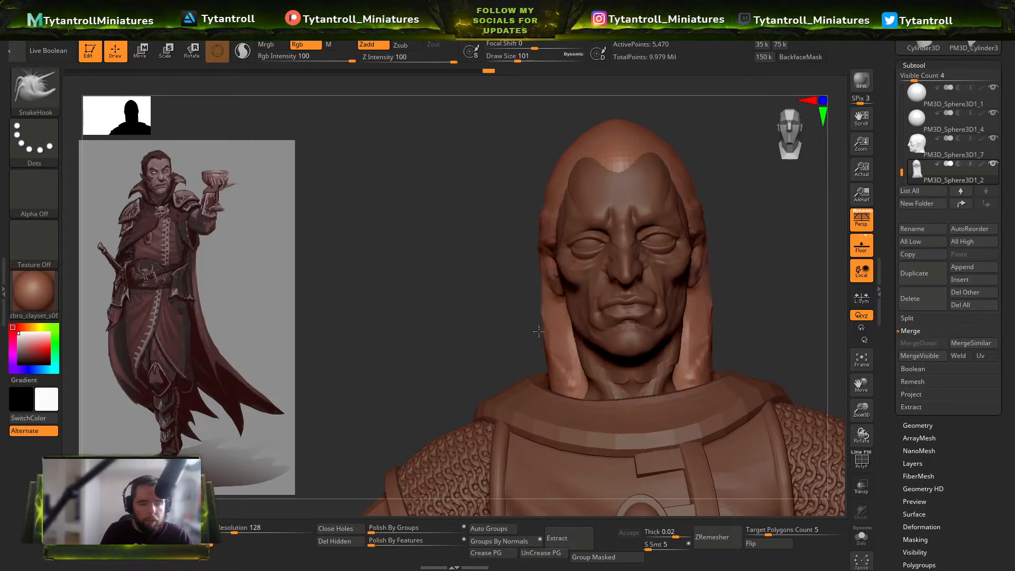
pyautogui.moveTo(541, 330); pyautogui.dragTo(628, 285)
pyautogui.moveTo(725, 310); pyautogui.dragTo(606, 294)
# Step: Carve a crease around the back of the hair at ear height with DamStandard at draw size 25
pyautogui.press('b')
pyautogui.press('d')
pyautogui.press('s')
pyautogui.press('s')
pyautogui.moveTo(456, 368)
pyautogui.mouseDown()
pyautogui.moveTo(713, 261)
pyautogui.moveTo(715, 302)
pyautogui.moveTo(772, 347)
pyautogui.moveTo(678, 288)
pyautogui.moveTo(651, 290)
pyautogui.mouseUp()
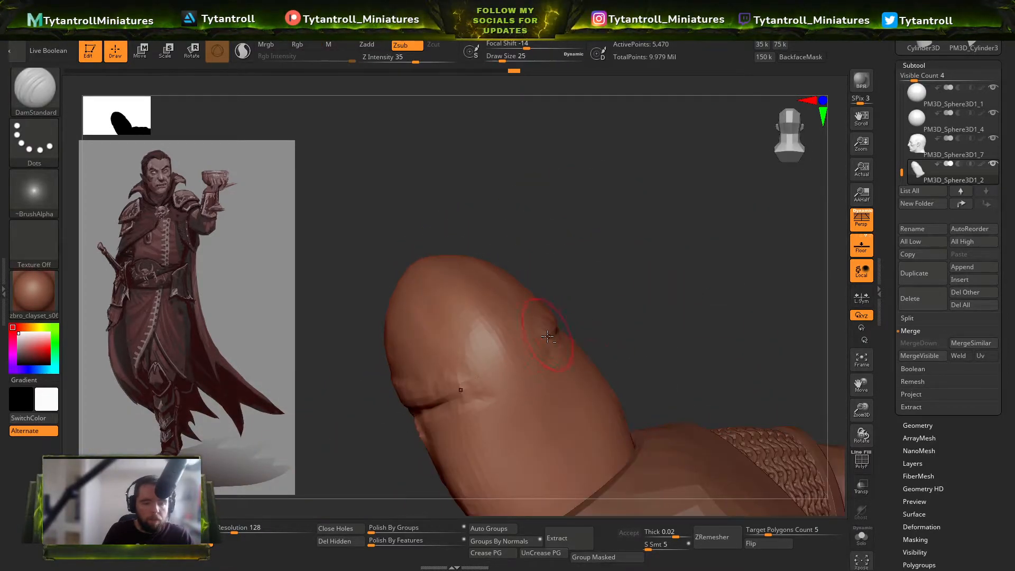
pyautogui.moveTo(556, 334); pyautogui.dragTo(469, 392)
pyautogui.moveTo(658, 280)
pyautogui.mouseDown()
pyautogui.moveTo(639, 256)
pyautogui.moveTo(539, 318)
pyautogui.moveTo(419, 335)
pyautogui.moveTo(736, 308)
pyautogui.moveTo(736, 288)
pyautogui.moveTo(682, 235)
pyautogui.moveTo(691, 322)
pyautogui.moveTo(695, 281)
pyautogui.mouseUp()
# Step: Subdivide the hair mesh and carve strands running down behind the ear with DamStandard at draw size 18
pyautogui.hotkey('ctrl', 'd')
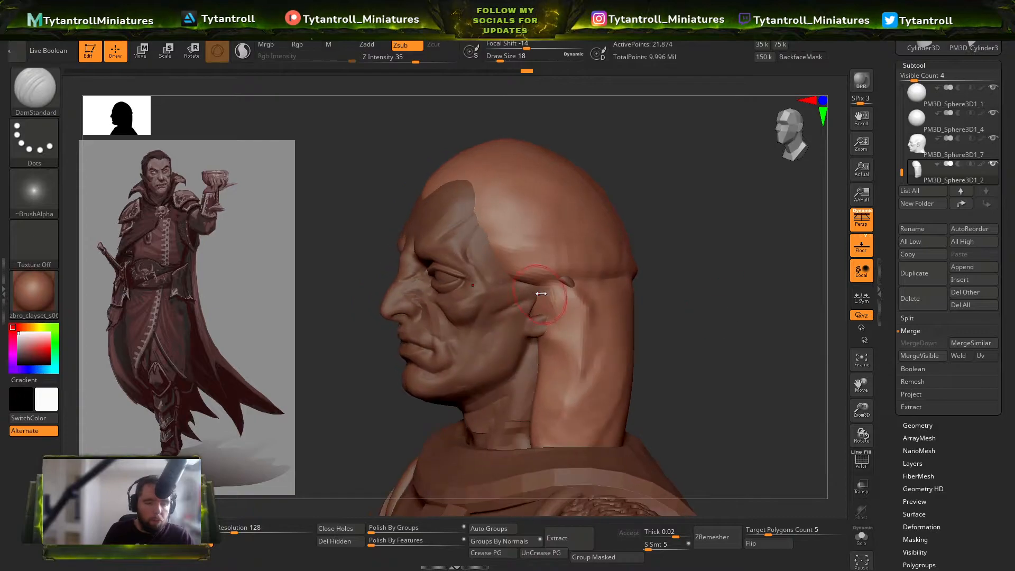
pyautogui.moveTo(613, 283); pyautogui.dragTo(532, 300, button='right')
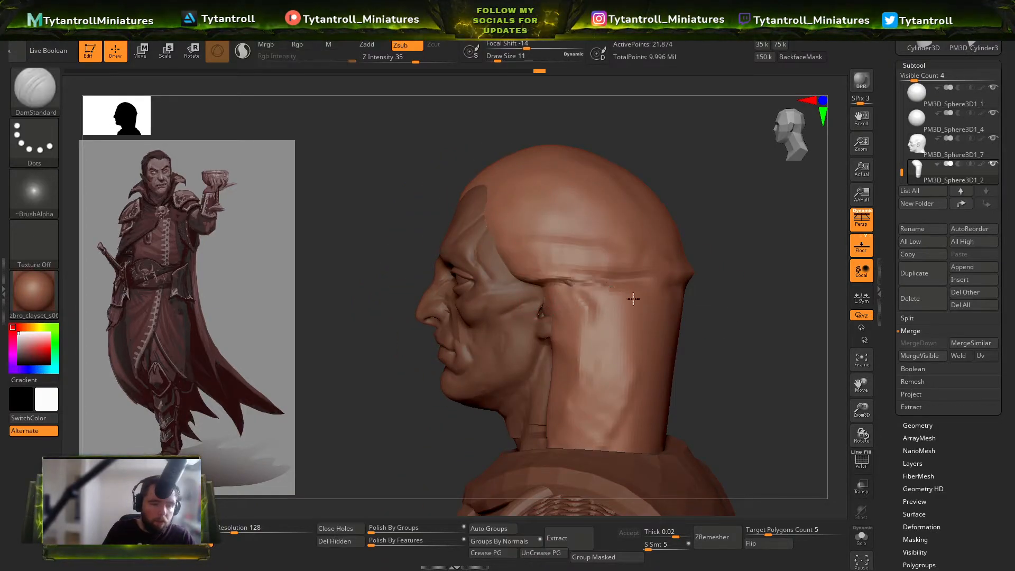
pyautogui.moveTo(644, 317); pyautogui.dragTo(580, 320, button='right')
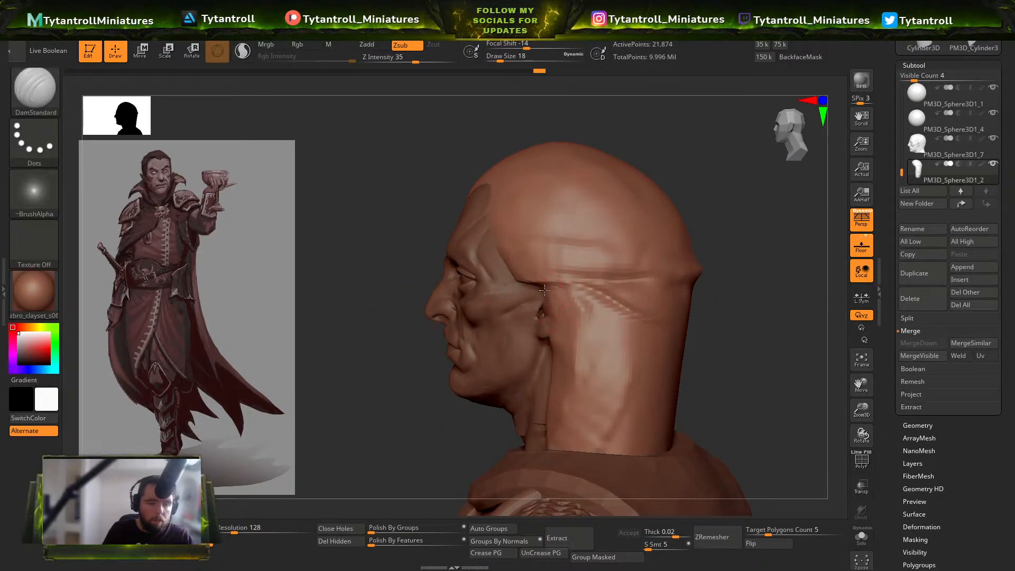
pyautogui.moveTo(559, 309); pyautogui.dragTo(591, 382)
pyautogui.moveTo(601, 316); pyautogui.dragTo(567, 441)
pyautogui.press('b')
pyautogui.press('o')
pyautogui.press('c')
pyautogui.moveTo(680, 177); pyautogui.dragTo(706, 168)
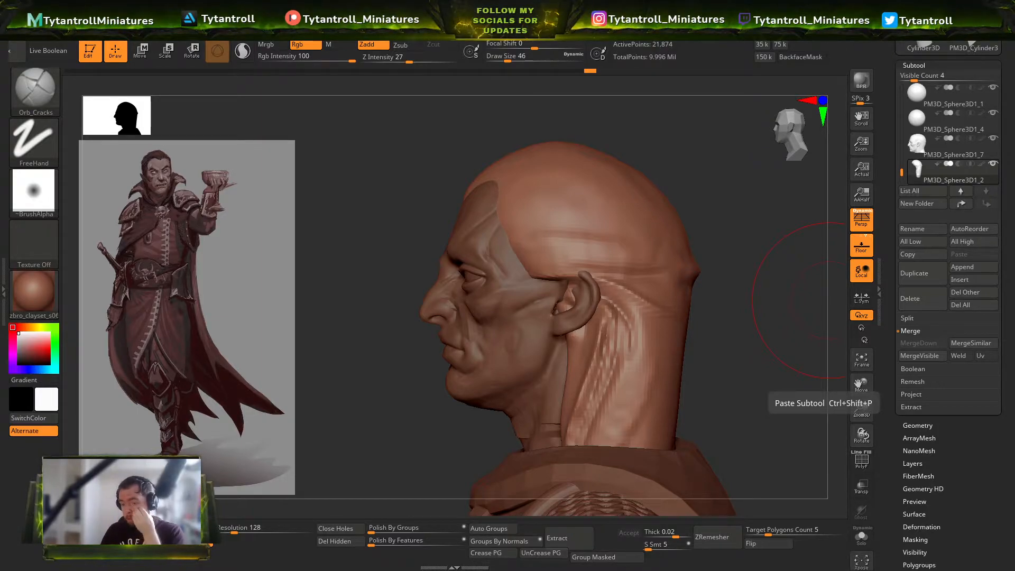
# Step: Examine how the hair frames the face from the front and side, ending with the hair subtool selected
pyautogui.keyDown('ctrl'); pyautogui.moveTo(546, 285); pyautogui.dragTo(571, 275, button='right'); pyautogui.keyUp('ctrl')
pyautogui.keyDown('alt'); pyautogui.click(491, 259); pyautogui.keyUp('alt')
pyautogui.keyDown('alt'); pyautogui.moveTo(571, 275); pyautogui.dragTo(633, 226, button='right'); pyautogui.keyUp('alt')
pyautogui.keyDown('alt'); pyautogui.click(582, 318); pyautogui.keyUp('alt')
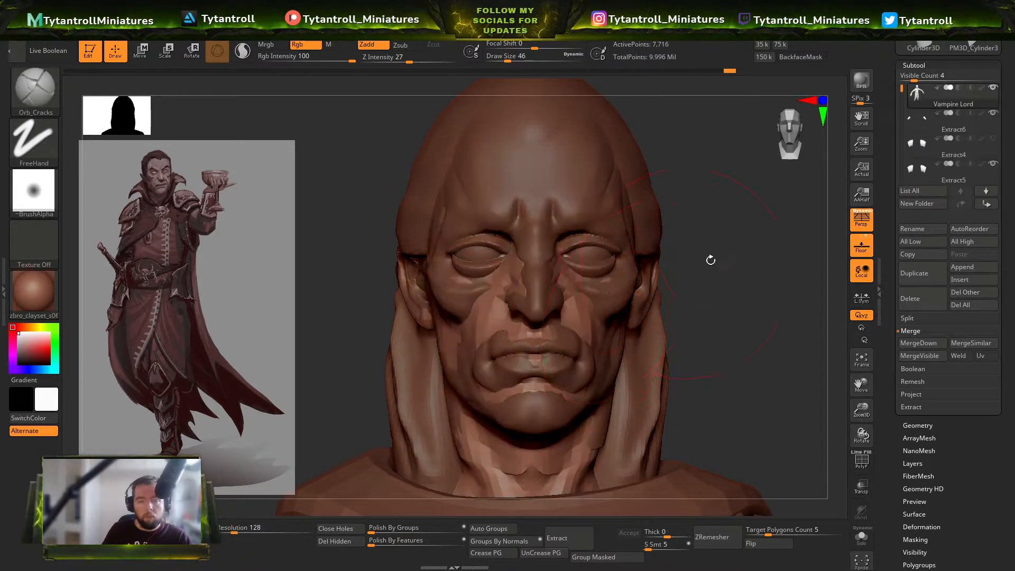
pyautogui.keyDown('alt'); pyautogui.click(639, 174); pyautogui.keyUp('alt')
pyautogui.moveTo(739, 185)
pyautogui.keyDown('alt'); pyautogui.mouseDown(button='right')
pyautogui.moveTo(740, 238)
pyautogui.moveTo(407, 324)
pyautogui.moveTo(593, 197)
pyautogui.moveTo(619, 197)
pyautogui.mouseUp(button='right'); pyautogui.keyUp('alt')
pyautogui.press('b')
pyautogui.press('t')
pyautogui.press('d')
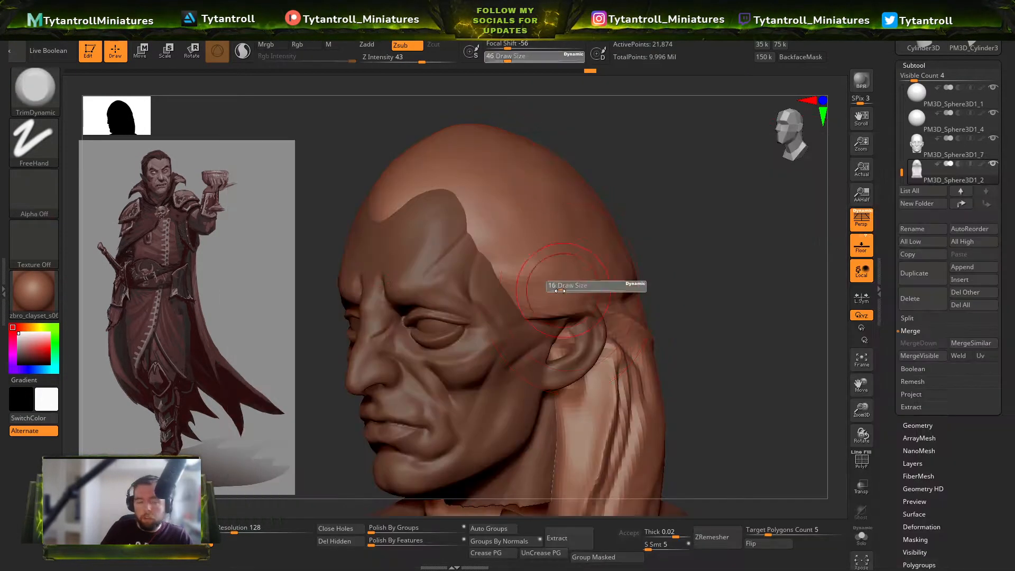
pyautogui.moveTo(675, 254); pyautogui.dragTo(646, 272, button='right')
pyautogui.press('b')
pyautogui.press('c')
pyautogui.press('t')
# Step: Carve strands sweeping back from the widow's peak over the crown of the hair with Orb_Cracks
pyautogui.press('f')
pyautogui.moveTo(736, 226); pyautogui.dragTo(713, 298, button='right')
pyautogui.keyDown('ctrl'); pyautogui.moveTo(614, 238); pyautogui.dragTo(643, 324, button='right'); pyautogui.keyUp('ctrl')
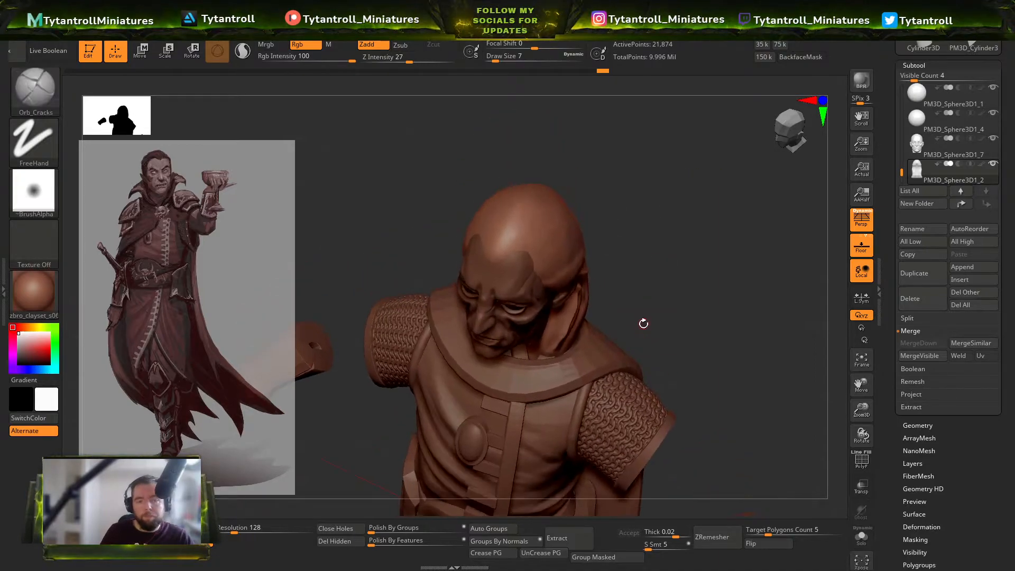
pyautogui.moveTo(458, 266); pyautogui.dragTo(460, 266)
pyautogui.moveTo(534, 255)
pyautogui.mouseDown(button='right')
pyautogui.moveTo(564, 297)
pyautogui.moveTo(601, 191)
pyautogui.moveTo(677, 253)
pyautogui.moveTo(554, 268)
pyautogui.mouseUp(button='right')
pyautogui.moveTo(513, 302); pyautogui.dragTo(521, 280, button='right')
pyautogui.moveTo(502, 300); pyautogui.dragTo(543, 252)
pyautogui.moveTo(553, 199)
pyautogui.mouseDown(button='right')
pyautogui.moveTo(533, 159)
pyautogui.moveTo(505, 154)
pyautogui.moveTo(655, 185)
pyautogui.mouseUp(button='right')
pyautogui.moveTo(530, 273); pyautogui.dragTo(571, 222)
pyautogui.moveTo(455, 353)
pyautogui.keyDown('shift'); pyautogui.mouseDown(button='right')
pyautogui.moveTo(666, 210)
pyautogui.moveTo(545, 336)
pyautogui.mouseUp(button='right'); pyautogui.keyUp('shift')
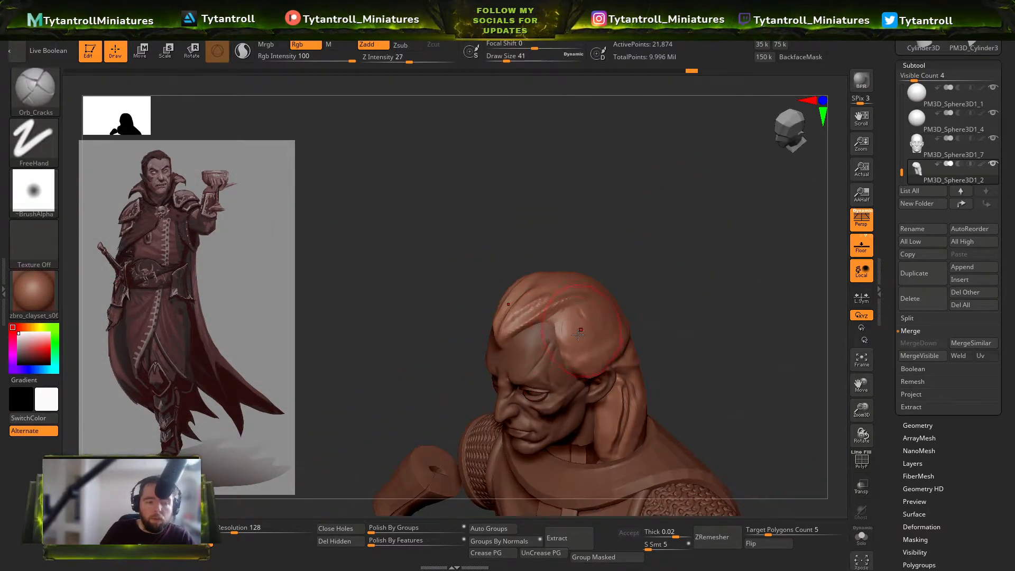
# Step: Adjust the hair's shape around the front hairline and temples with SnakeHook at draw size 41
pyautogui.press('b')
pyautogui.press('s')
pyautogui.press('h')
pyautogui.moveTo(673, 301); pyautogui.dragTo(581, 264, button='right')
pyautogui.moveTo(566, 368); pyautogui.dragTo(668, 322, button='right')
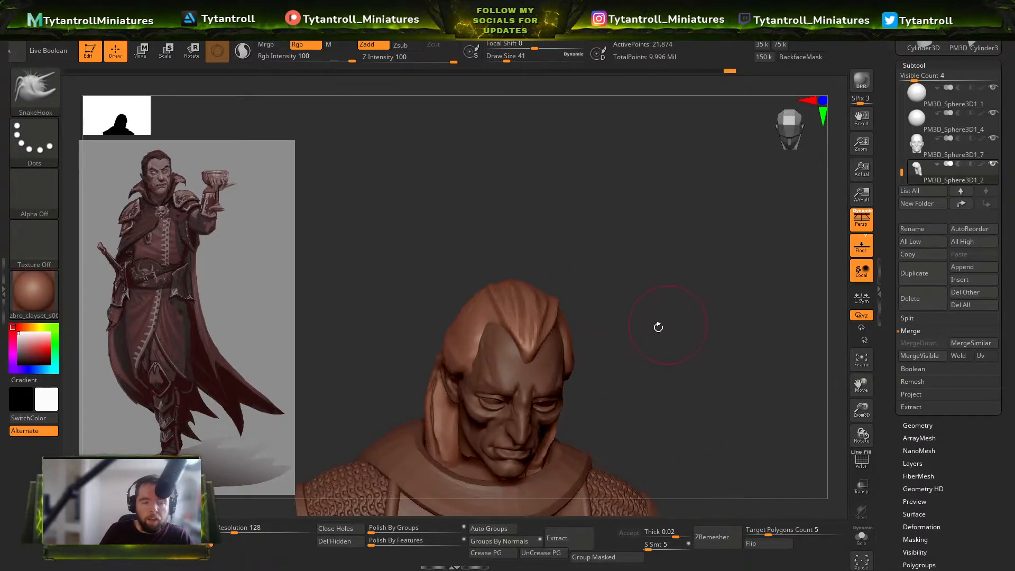
pyautogui.moveTo(577, 363); pyautogui.dragTo(561, 368, button='right')
pyautogui.moveTo(641, 321)
pyautogui.mouseDown(button='right')
pyautogui.moveTo(434, 369)
pyautogui.moveTo(708, 235)
pyautogui.mouseUp(button='right')
# Step: Carve long vertical strands into the hair behind the ear with Orb_Cracks at draw size 31
pyautogui.press('b')
pyautogui.press('o')
pyautogui.press('c')
pyautogui.keyDown('shift'); pyautogui.moveTo(694, 287); pyautogui.dragTo(716, 276, button='right'); pyautogui.keyUp('shift')
pyautogui.moveTo(722, 320)
pyautogui.keyDown('alt'); pyautogui.mouseDown(button='right')
pyautogui.moveTo(714, 288)
pyautogui.moveTo(729, 276)
pyautogui.moveTo(715, 286)
pyautogui.mouseUp(button='right'); pyautogui.keyUp('alt')
pyautogui.moveTo(621, 281); pyautogui.dragTo(595, 374)
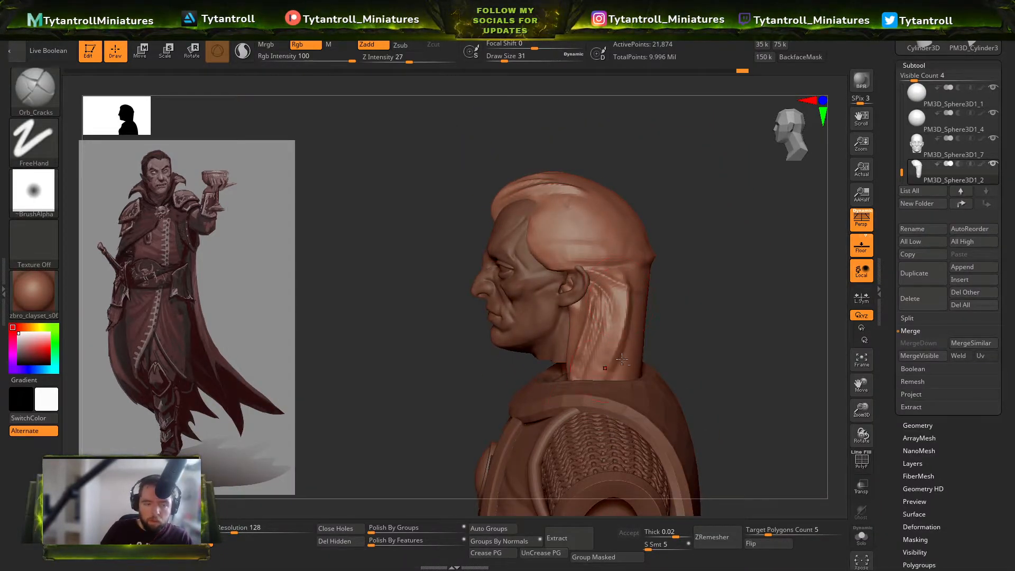
pyautogui.moveTo(706, 309); pyautogui.dragTo(667, 313, button='right')
pyautogui.moveTo(615, 288); pyautogui.dragTo(603, 362)
pyautogui.moveTo(618, 303); pyautogui.dragTo(605, 363)
# Step: Continue the Orb_Cracks strands toward the back of the lower hair and undo the last stroke on the rear contour
pyautogui.moveTo(696, 292); pyautogui.dragTo(663, 294)
pyautogui.moveTo(633, 297); pyautogui.dragTo(616, 372)
pyautogui.moveTo(636, 288); pyautogui.dragTo(635, 375)
pyautogui.moveTo(687, 365); pyautogui.dragTo(654, 371, button='right')
pyautogui.moveTo(654, 370); pyautogui.dragTo(661, 291)
pyautogui.hotkey('ctrl', 'z')
pyautogui.moveTo(461, 336)
pyautogui.mouseDown()
pyautogui.moveTo(437, 340)
pyautogui.moveTo(500, 267)
pyautogui.mouseUp()
pyautogui.moveTo(716, 228); pyautogui.dragTo(730, 215)
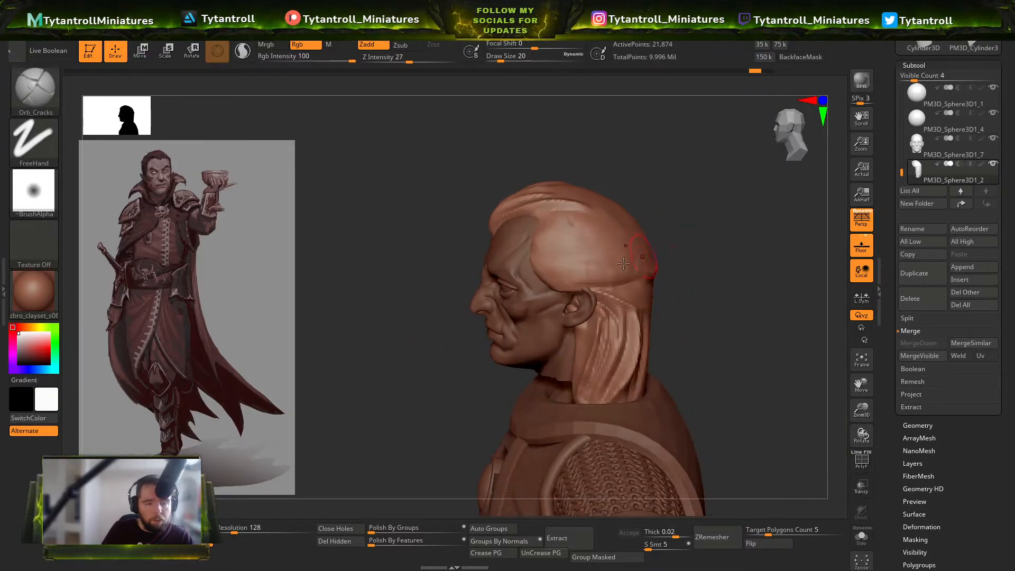
# Step: Carve swept-back strands from the temple over the ear to the back of the head with Orb_Cracks at draw size 18
pyautogui.moveTo(547, 282)
pyautogui.mouseDown()
pyautogui.moveTo(638, 297)
pyautogui.moveTo(606, 282)
pyautogui.mouseUp()
pyautogui.hotkey('ctrl', 'z')
pyautogui.moveTo(501, 61); pyautogui.dragTo(499, 61)
pyautogui.moveTo(542, 275); pyautogui.dragTo(608, 284)
pyautogui.moveTo(526, 270); pyautogui.dragTo(639, 287)
pyautogui.moveTo(706, 264); pyautogui.dragTo(685, 265)
pyautogui.moveTo(529, 258)
pyautogui.mouseDown()
pyautogui.moveTo(626, 272)
pyautogui.moveTo(747, 220)
pyautogui.moveTo(603, 256)
pyautogui.moveTo(755, 219)
pyautogui.mouseUp()
pyautogui.moveTo(562, 257); pyautogui.dragTo(616, 240)
pyautogui.moveTo(523, 274); pyautogui.dragTo(612, 233)
pyautogui.moveTo(752, 213); pyautogui.dragTo(413, 255)
pyautogui.moveTo(383, 200); pyautogui.dragTo(383, 194)
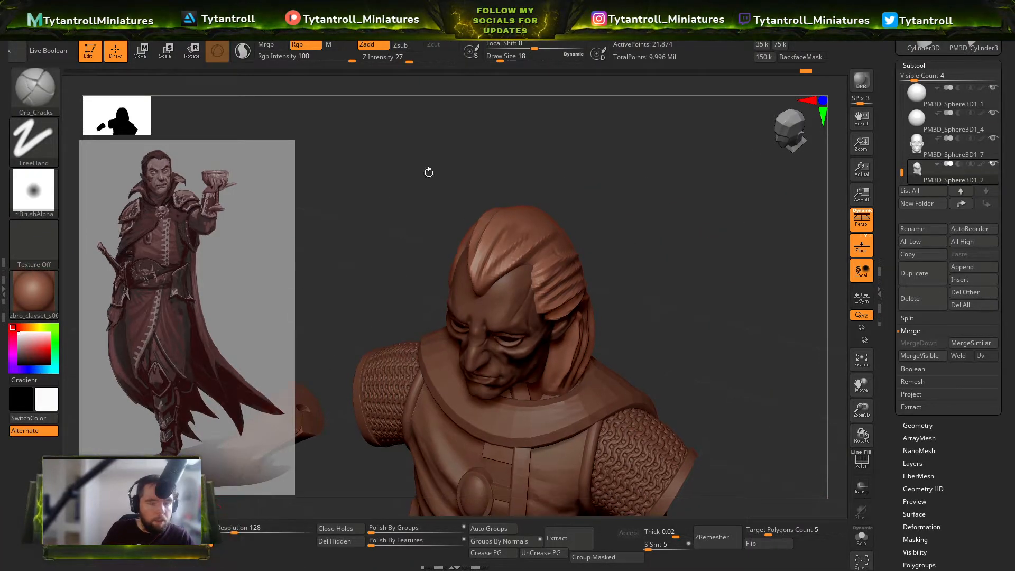
# Step: Open the hair's Geometry settings and examine the carved strands from several angles
pyautogui.click(914, 64)
pyautogui.click(918, 76)
pyautogui.keyDown('ctrl'); pyautogui.click(280, 418); pyautogui.keyUp('ctrl')
pyautogui.keyDown('ctrl'); pyautogui.moveTo(280, 418); pyautogui.dragTo(258, 344); pyautogui.keyUp('ctrl')
pyautogui.moveTo(386, 288)
pyautogui.mouseDown()
pyautogui.moveTo(562, 247)
pyautogui.moveTo(521, 233)
pyautogui.mouseUp()
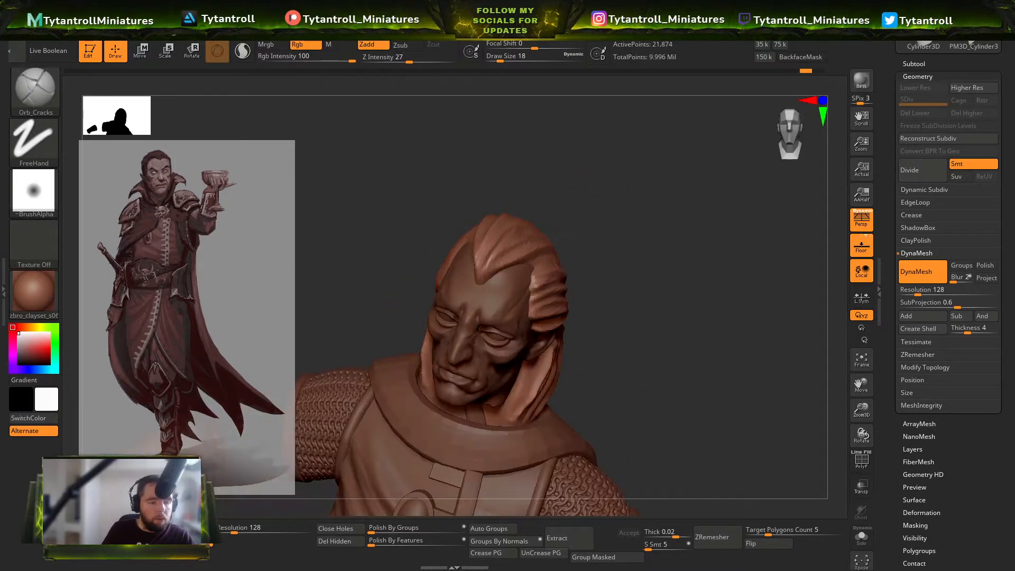
pyautogui.moveTo(238, 274); pyautogui.dragTo(659, 235)
pyautogui.moveTo(734, 233); pyautogui.dragTo(623, 266)
# Step: Flatten and sharpen the hair strands above the ear and at the temple with TrimDynamic at draw size 29
pyautogui.press('b')
pyautogui.press('t')
pyautogui.press('d')
pyautogui.moveTo(389, 337); pyautogui.dragTo(483, 317)
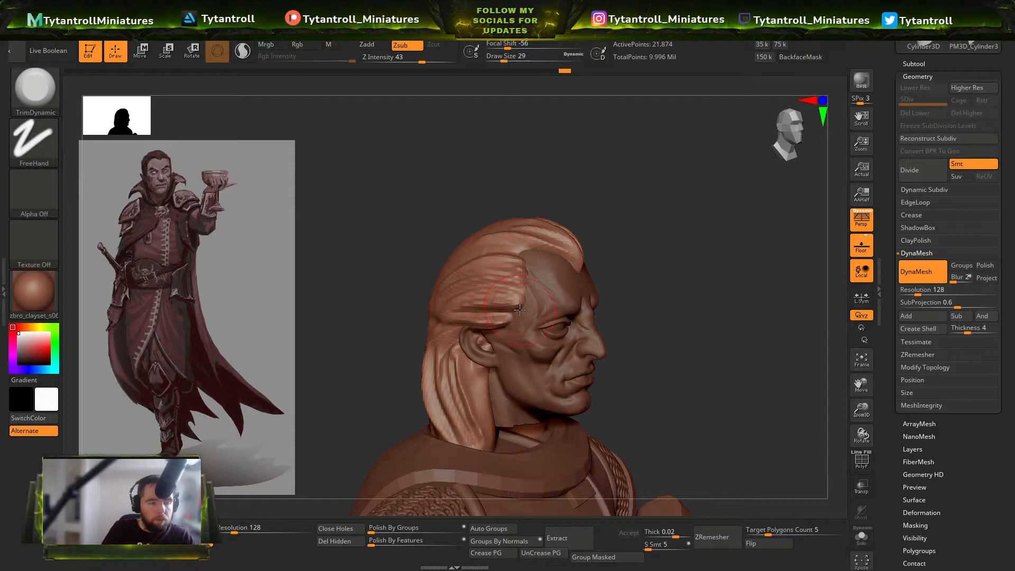
pyautogui.moveTo(398, 317); pyautogui.dragTo(444, 315)
pyautogui.moveTo(547, 306); pyautogui.dragTo(479, 306)
pyautogui.press('s')
pyautogui.click(495, 310)
pyautogui.moveTo(547, 288)
pyautogui.mouseDown()
pyautogui.moveTo(478, 301)
pyautogui.moveTo(537, 255)
pyautogui.mouseUp()
# Step: Reshape the lower hair beside the neck with SnakeHook at draw size 83
pyautogui.moveTo(710, 177)
pyautogui.mouseDown()
pyautogui.moveTo(658, 169)
pyautogui.moveTo(714, 211)
pyautogui.mouseUp()
pyautogui.press('b')
pyautogui.press('s')
pyautogui.press('h')
pyautogui.moveTo(666, 328)
pyautogui.mouseDown()
pyautogui.moveTo(618, 304)
pyautogui.moveTo(657, 312)
pyautogui.moveTo(523, 385)
pyautogui.mouseUp()
pyautogui.press('s')
pyautogui.click(521, 387)
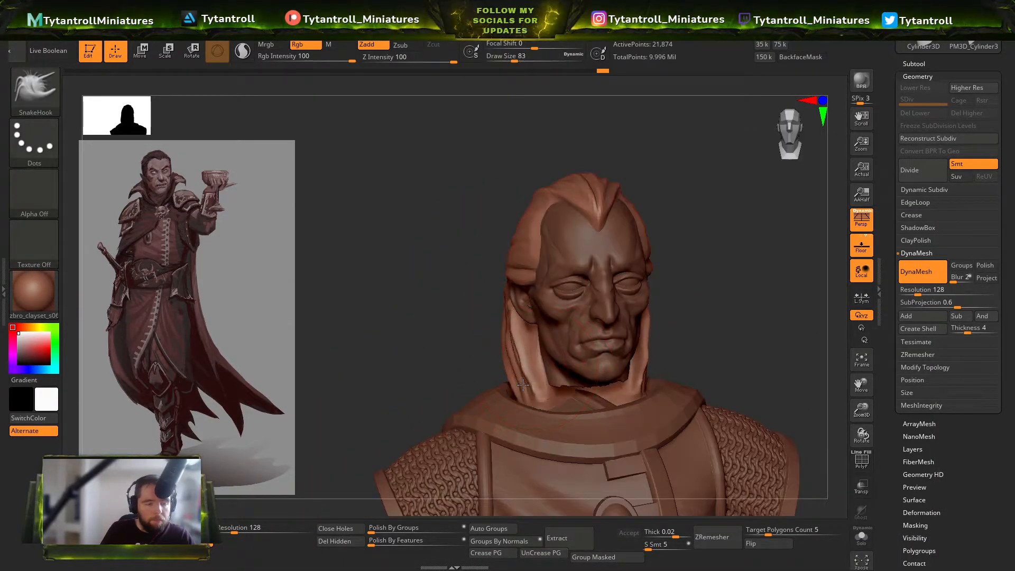
# Step: Carve lengthwise strands into the hair hanging beside the neck with Orb_Cracks at draw size 14
pyautogui.press('b')
pyautogui.click(578, 168)
pyautogui.press('s')
pyautogui.click(518, 352)
pyautogui.keyDown('shift'); pyautogui.moveTo(519, 333); pyautogui.dragTo(523, 370); pyautogui.keyUp('shift')
pyautogui.moveTo(475, 345)
pyautogui.mouseDown()
pyautogui.moveTo(533, 344)
pyautogui.moveTo(538, 385)
pyautogui.mouseUp()
pyautogui.moveTo(521, 312); pyautogui.dragTo(544, 402)
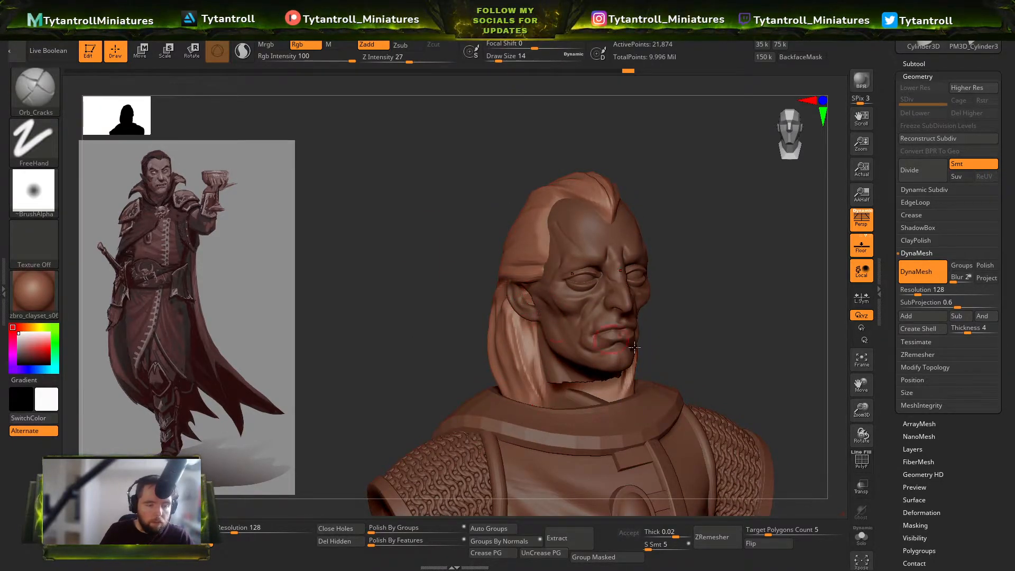
# Step: Isolate the hair subtool and carve a further groove down its lower side
pyautogui.click(861, 536)
pyautogui.moveTo(719, 308); pyautogui.dragTo(690, 287)
pyautogui.moveTo(534, 318)
pyautogui.mouseDown()
pyautogui.moveTo(550, 415)
pyautogui.moveTo(546, 317)
pyautogui.moveTo(556, 427)
pyautogui.mouseUp()
pyautogui.moveTo(453, 390); pyautogui.dragTo(675, 243)
# Step: Try to remesh the isolated hair with DynaMesh at resolution 128 and at a moderately higher one
pyautogui.keyDown('ctrl'); pyautogui.moveTo(687, 174); pyautogui.dragTo(623, 233); pyautogui.keyUp('ctrl')
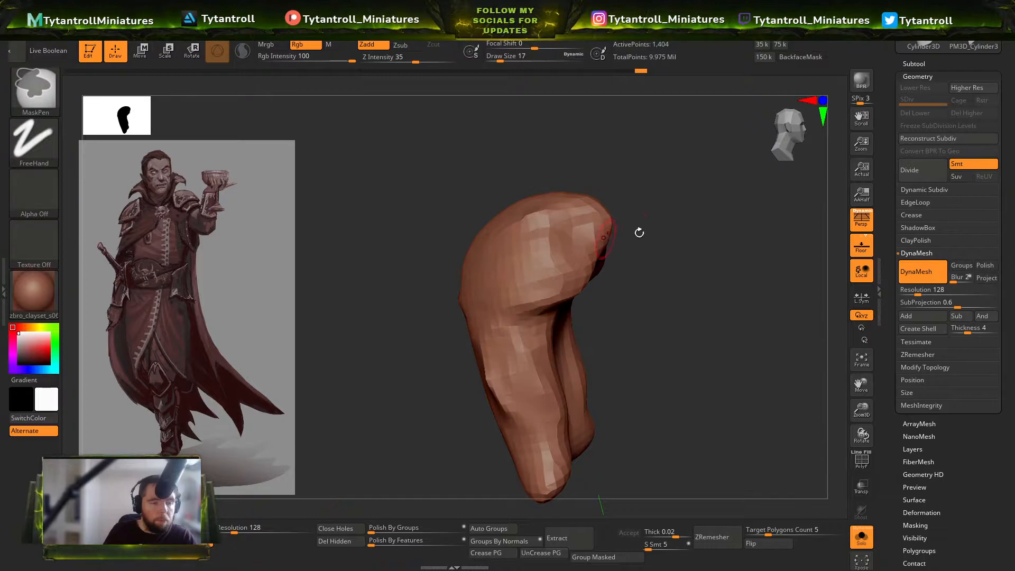
pyautogui.moveTo(423, 410); pyautogui.dragTo(380, 413)
pyautogui.hotkey('ctrl', 'z')
pyautogui.keyDown('ctrl'); pyautogui.click(380, 412); pyautogui.keyUp('ctrl')
pyautogui.hotkey('ctrl', 'z')
pyautogui.click(246, 530)
pyautogui.keyDown('ctrl'); pyautogui.moveTo(325, 397); pyautogui.dragTo(435, 441); pyautogui.keyUp('ctrl')
pyautogui.hotkey('ctrl', 'z')
# Step: DynaMesh the hair at resolution 1280 and show the whole figure again
pyautogui.click(270, 529)
pyautogui.keyDown('ctrl'); pyautogui.moveTo(324, 396); pyautogui.dragTo(384, 458); pyautogui.keyUp('ctrl')
pyautogui.moveTo(585, 284)
pyautogui.mouseDown()
pyautogui.moveTo(483, 302)
pyautogui.moveTo(492, 287)
pyautogui.moveTo(449, 284)
pyautogui.mouseUp()
pyautogui.keyDown('alt'); pyautogui.moveTo(666, 268); pyautogui.dragTo(695, 320); pyautogui.keyUp('alt')
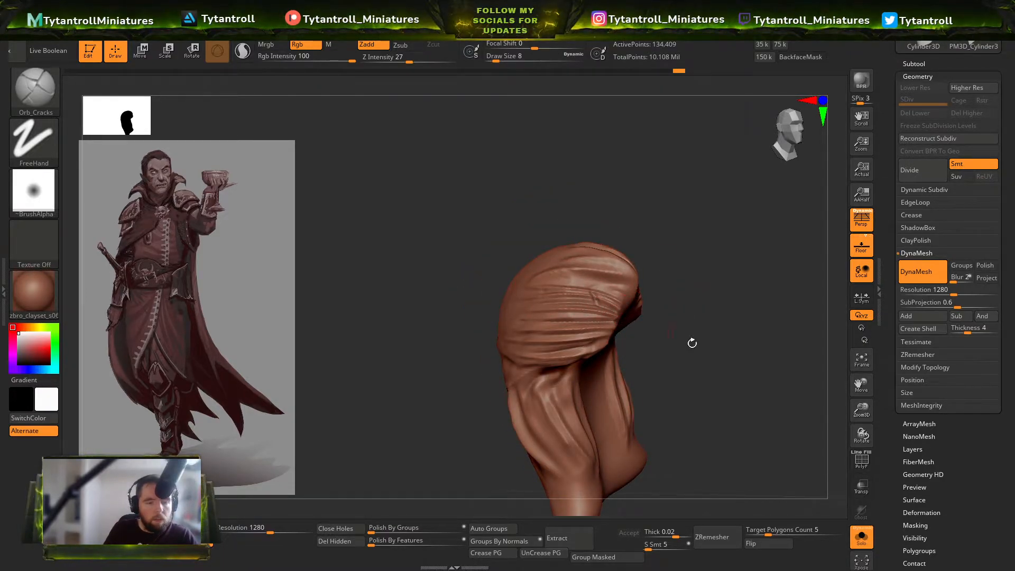
pyautogui.click(864, 539)
pyautogui.moveTo(809, 417); pyautogui.dragTo(631, 291)
# Step: Flatten the hair strands at the temple with TrimDynamic at draw size 44
pyautogui.press('b')
pyautogui.press('t')
pyautogui.press('d')
pyautogui.moveTo(797, 300); pyautogui.dragTo(756, 259)
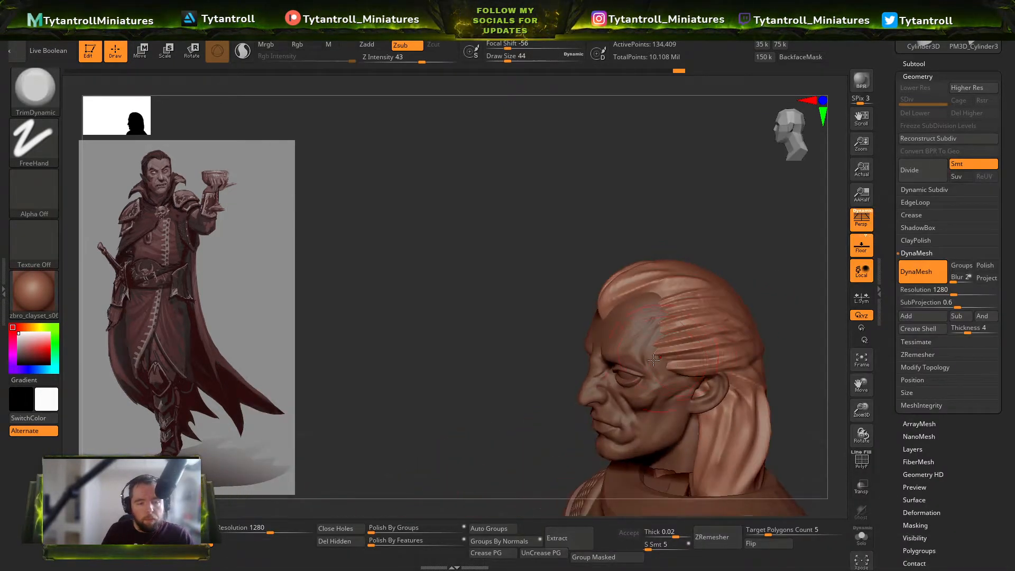
pyautogui.moveTo(648, 318)
pyautogui.mouseDown()
pyautogui.moveTo(724, 243)
pyautogui.moveTo(534, 323)
pyautogui.moveTo(783, 277)
pyautogui.moveTo(699, 316)
pyautogui.moveTo(692, 301)
pyautogui.mouseUp()
# Step: Carve grooves from the crown toward the widow's peak with Orb_Cracks at draw size 12
pyautogui.press('b')
pyautogui.press('o')
pyautogui.press('c')
pyautogui.moveTo(571, 104)
pyautogui.mouseDown()
pyautogui.moveTo(708, 255)
pyautogui.moveTo(645, 307)
pyautogui.moveTo(642, 298)
pyautogui.moveTo(737, 231)
pyautogui.mouseUp()
pyautogui.press('b')
pyautogui.press('t')
pyautogui.press('d')
pyautogui.press('b')
pyautogui.press('o')
pyautogui.press('c')
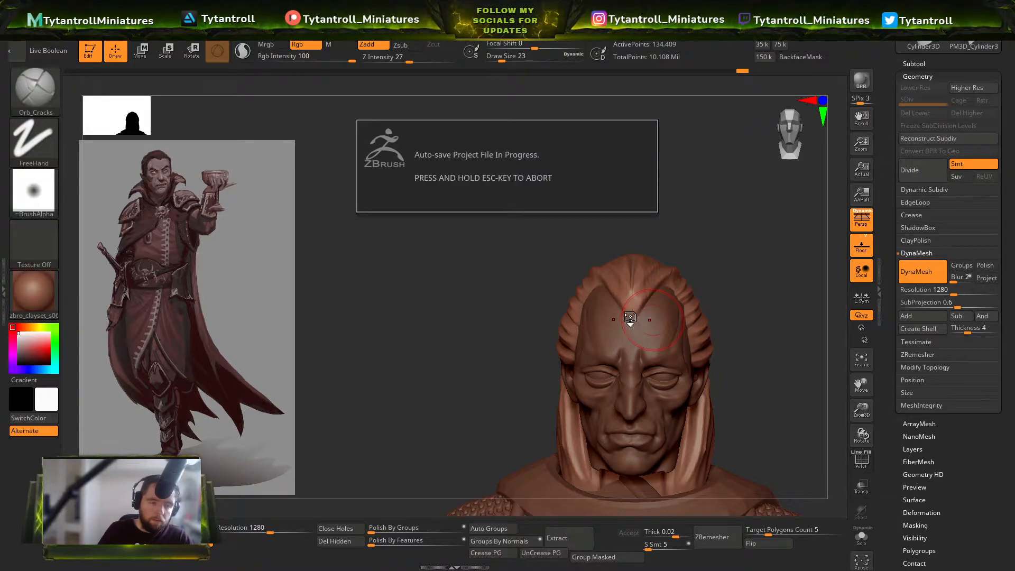
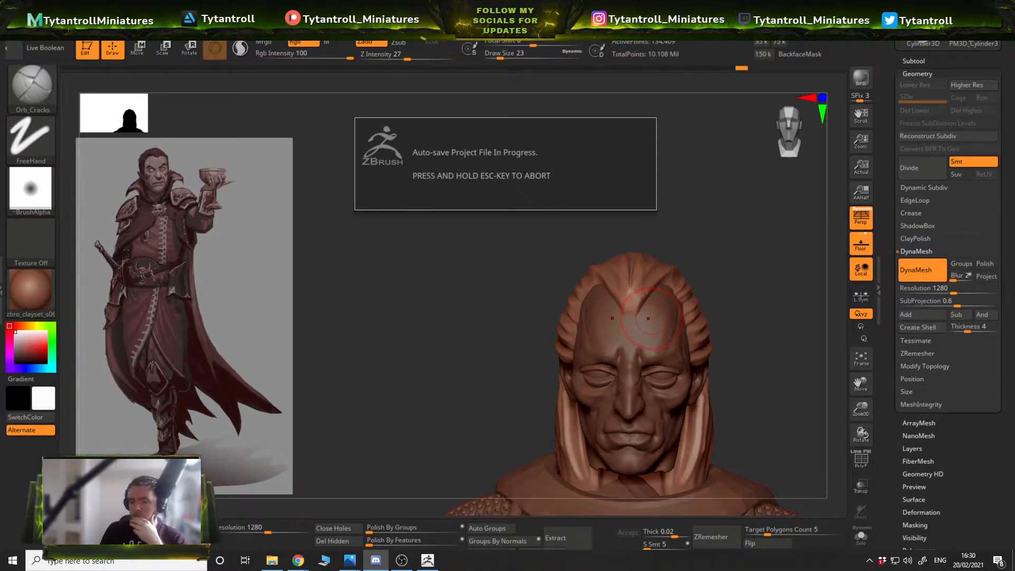
pyautogui.press('s')
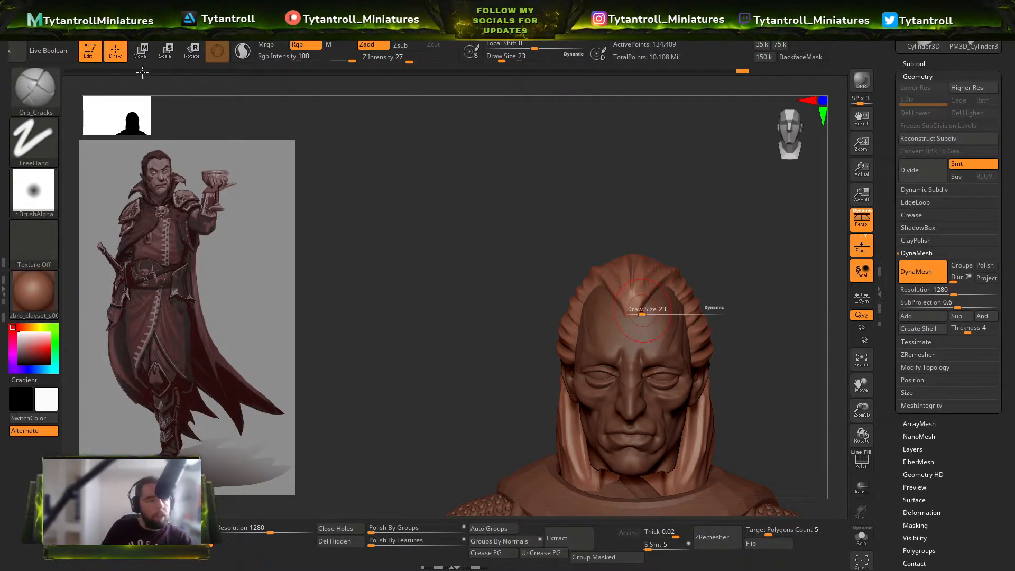
pyautogui.moveTo(694, 208); pyautogui.dragTo(635, 321)
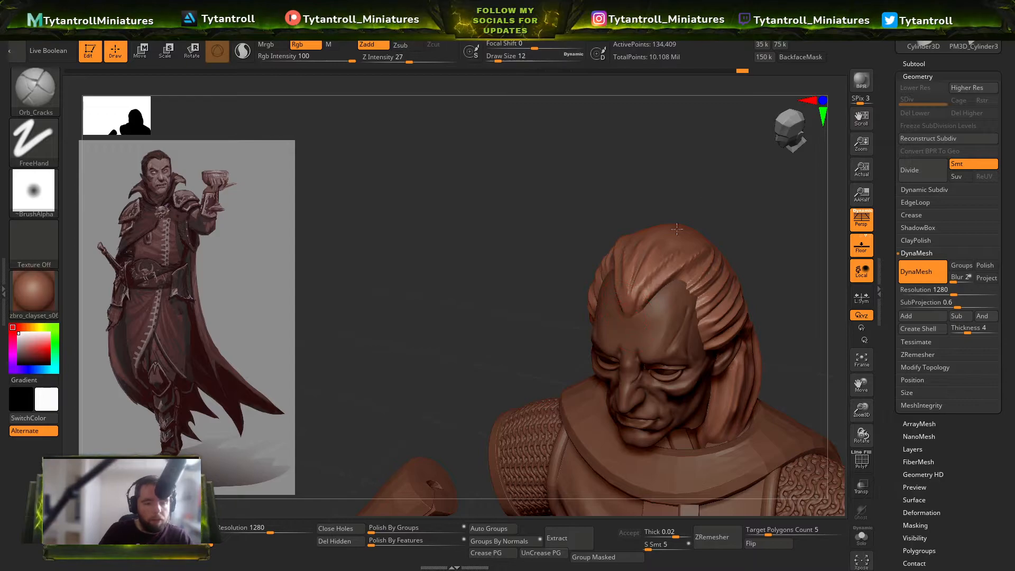
pyautogui.moveTo(666, 237); pyautogui.dragTo(635, 310, button='right')
pyautogui.moveTo(666, 241); pyautogui.dragTo(649, 283, button='right')
# Step: Flatten the hair above the widow's peak with TrimDynamic at draw size 39 and re-DynaMesh the hair
pyautogui.press('b')
pyautogui.press('t')
pyautogui.press('d')
pyautogui.moveTo(633, 311)
pyautogui.mouseDown()
pyautogui.moveTo(661, 254)
pyautogui.moveTo(636, 238)
pyautogui.mouseUp()
pyautogui.press('b')
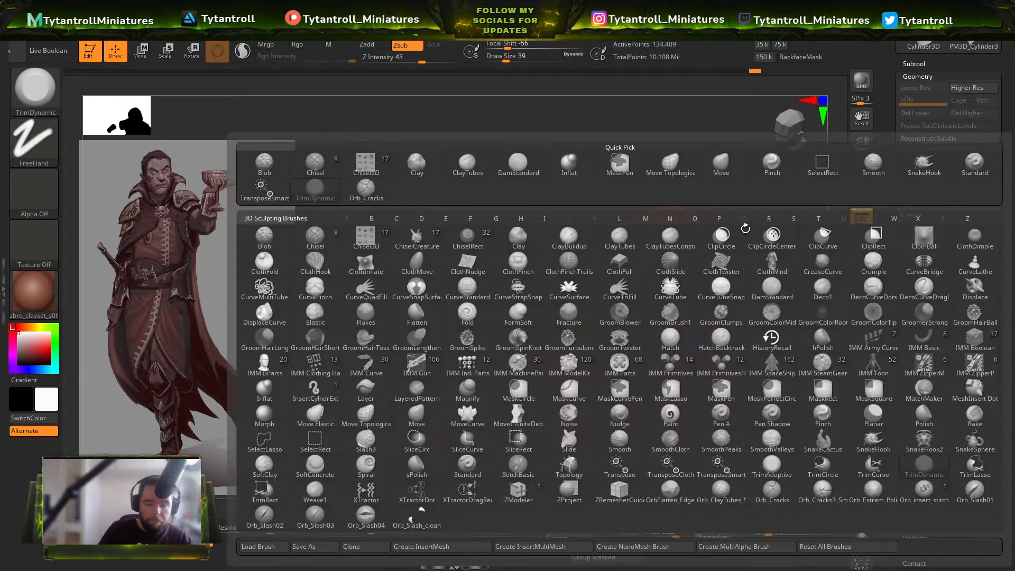
pyautogui.press('o')
pyautogui.press('c')
pyautogui.keyDown('ctrl'); pyautogui.moveTo(397, 256); pyautogui.dragTo(405, 275); pyautogui.keyUp('ctrl')
# Step: Carve strands sweeping back from the widow's peak over the crown with Orb_Cracks at draw sizes 12 to 13
pyautogui.press('[')
pyautogui.press('[')
pyautogui.press('[')
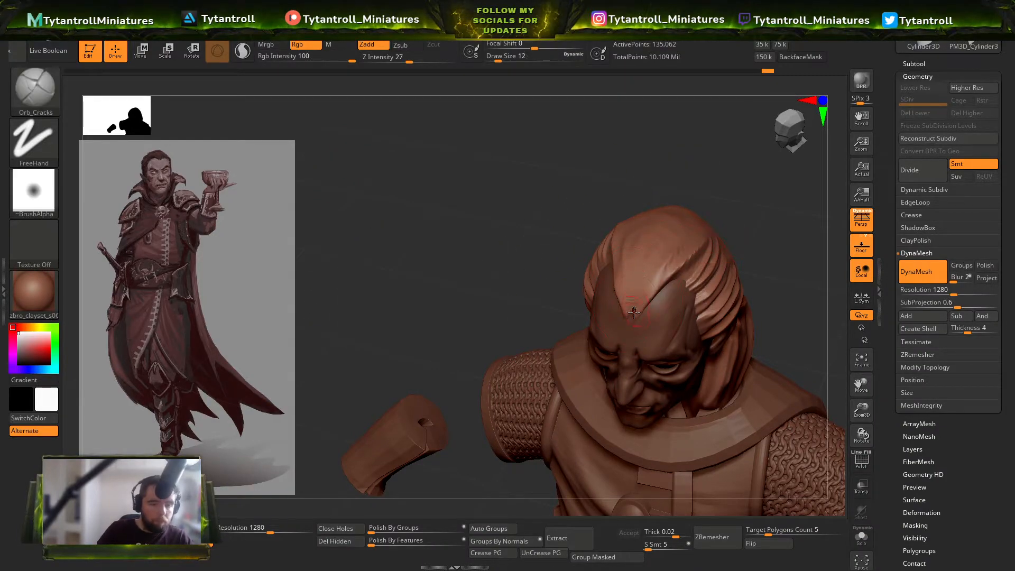
pyautogui.moveTo(764, 187); pyautogui.dragTo(758, 222)
pyautogui.press(']')
pyautogui.keyDown('shift'); pyautogui.moveTo(638, 312); pyautogui.dragTo(689, 246); pyautogui.keyUp('shift')
pyautogui.keyDown('shift'); pyautogui.moveTo(656, 285); pyautogui.dragTo(682, 251); pyautogui.keyUp('shift')
pyautogui.moveTo(521, 153); pyautogui.dragTo(536, 170)
pyautogui.moveTo(646, 304); pyautogui.dragTo(707, 221)
pyautogui.moveTo(761, 189); pyautogui.dragTo(757, 224)
pyautogui.moveTo(638, 295)
pyautogui.mouseDown()
pyautogui.moveTo(710, 198)
pyautogui.moveTo(726, 218)
pyautogui.mouseUp()
pyautogui.moveTo(668, 240); pyautogui.dragTo(693, 213)
pyautogui.moveTo(761, 172); pyautogui.dragTo(817, 186)
pyautogui.moveTo(633, 276); pyautogui.dragTo(688, 201)
pyautogui.moveTo(754, 183); pyautogui.dragTo(728, 207)
pyautogui.moveTo(629, 301); pyautogui.dragTo(647, 207)
pyautogui.moveTo(666, 141)
pyautogui.mouseDown()
pyautogui.moveTo(736, 126)
pyautogui.moveTo(736, 215)
pyautogui.moveTo(635, 327)
pyautogui.mouseUp()
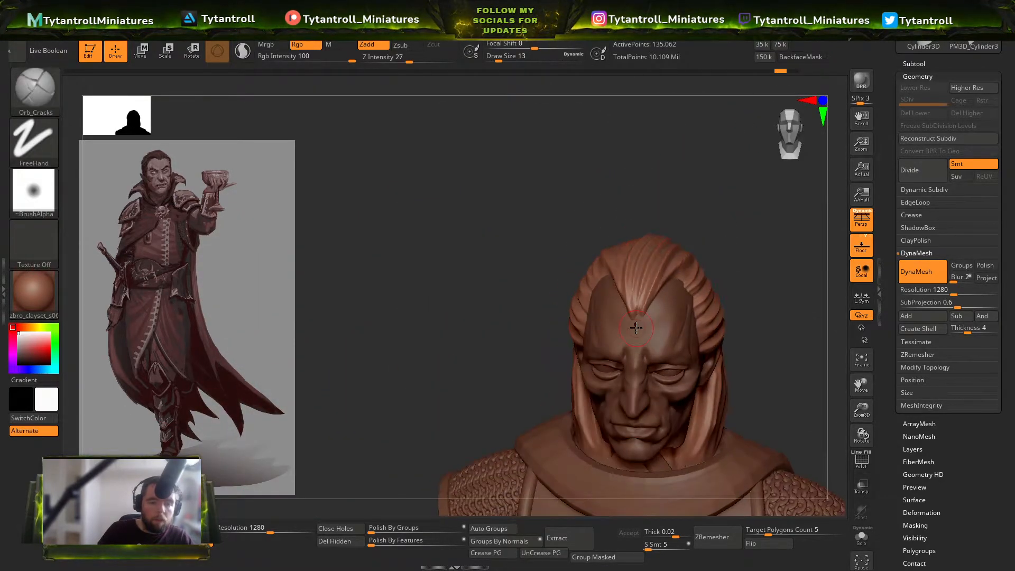
# Step: Continue the strands from the hairline across the crown and side of the head with Orb_Cracks at draw size 16
pyautogui.moveTo(739, 204); pyautogui.dragTo(721, 232)
pyautogui.press('s')
pyautogui.click(641, 316)
pyautogui.moveTo(782, 199)
pyautogui.mouseDown()
pyautogui.moveTo(745, 231)
pyautogui.moveTo(730, 218)
pyautogui.moveTo(679, 299)
pyautogui.mouseUp()
pyautogui.moveTo(580, 307); pyautogui.dragTo(508, 322)
pyautogui.moveTo(444, 342)
pyautogui.mouseDown()
pyautogui.moveTo(603, 312)
pyautogui.moveTo(482, 320)
pyautogui.mouseUp()
pyautogui.moveTo(648, 300); pyautogui.dragTo(682, 302)
pyautogui.moveTo(605, 317); pyautogui.dragTo(468, 353)
pyautogui.moveTo(666, 334)
pyautogui.mouseDown()
pyautogui.moveTo(684, 260)
pyautogui.moveTo(667, 243)
pyautogui.moveTo(573, 242)
pyautogui.mouseUp()
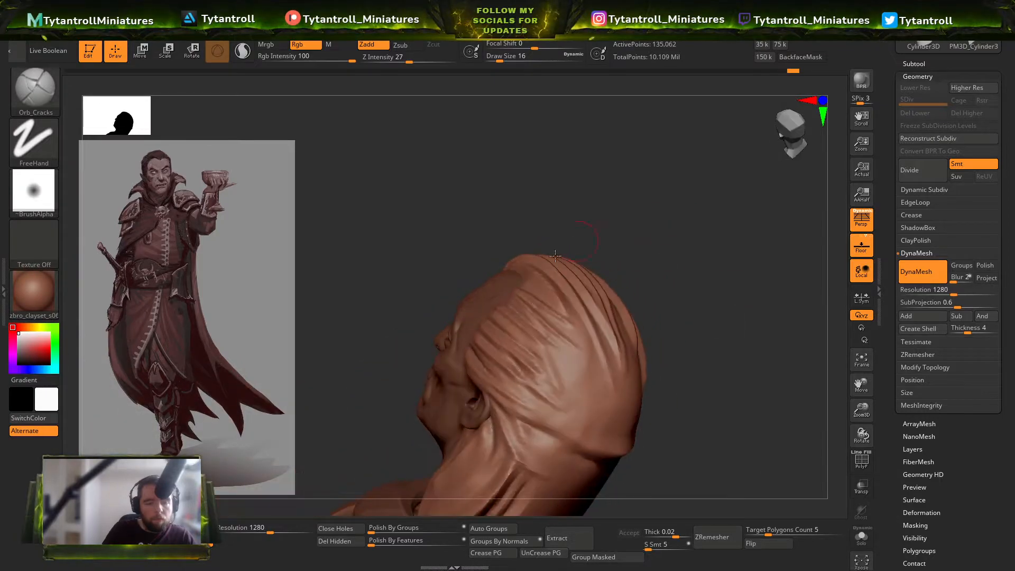
pyautogui.moveTo(538, 345); pyautogui.dragTo(549, 405)
pyautogui.moveTo(561, 220); pyautogui.dragTo(501, 190)
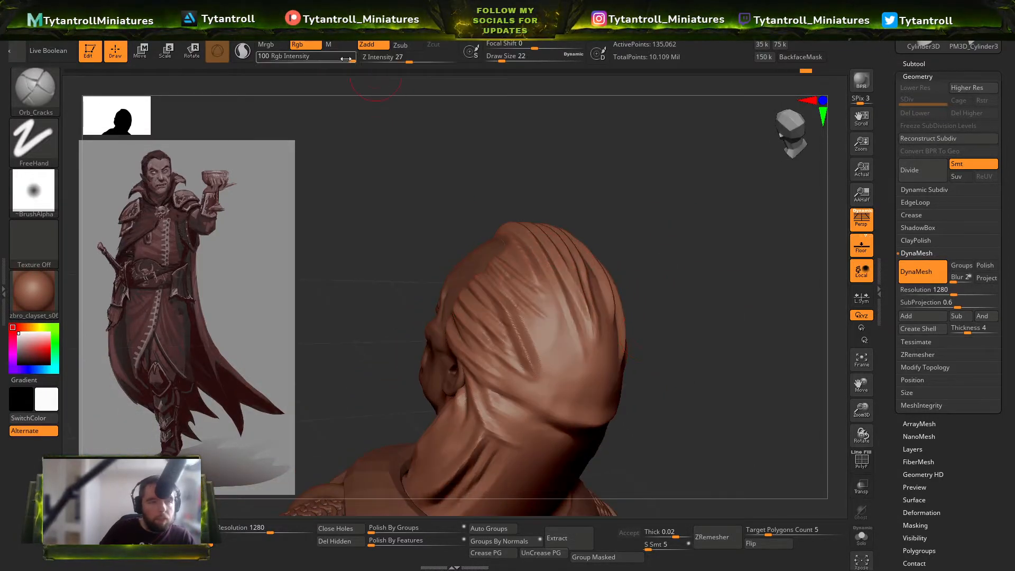
# Step: Set Orb_Cracks to Z Intensity 24 and carve finer strands behind the temple at draw size 9
pyautogui.click(391, 57)
pyautogui.moveTo(423, 127); pyautogui.dragTo(508, 212)
pyautogui.moveTo(666, 255); pyautogui.dragTo(647, 312)
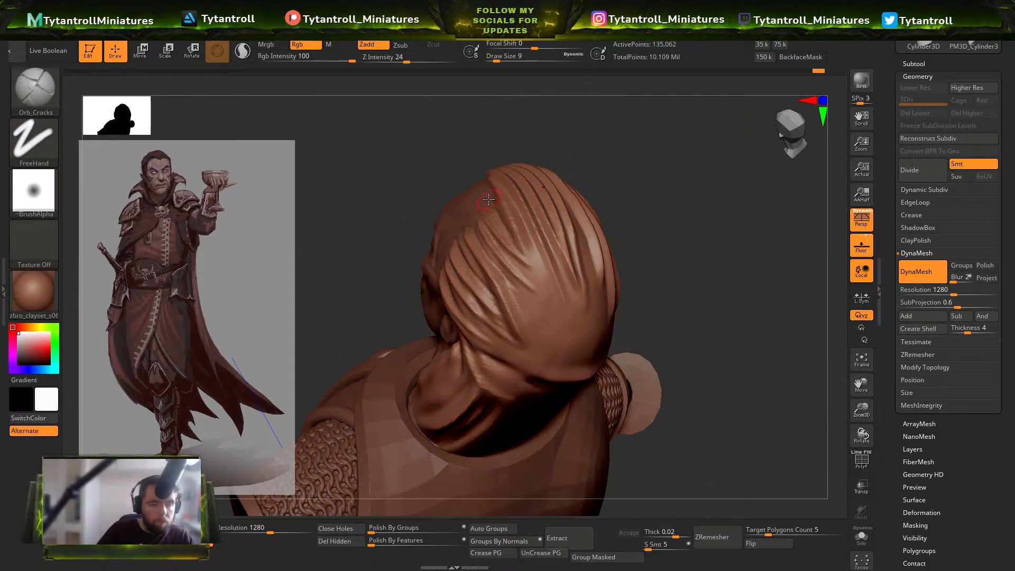
pyautogui.moveTo(680, 243); pyautogui.dragTo(653, 227)
pyautogui.moveTo(502, 244); pyautogui.dragTo(544, 277)
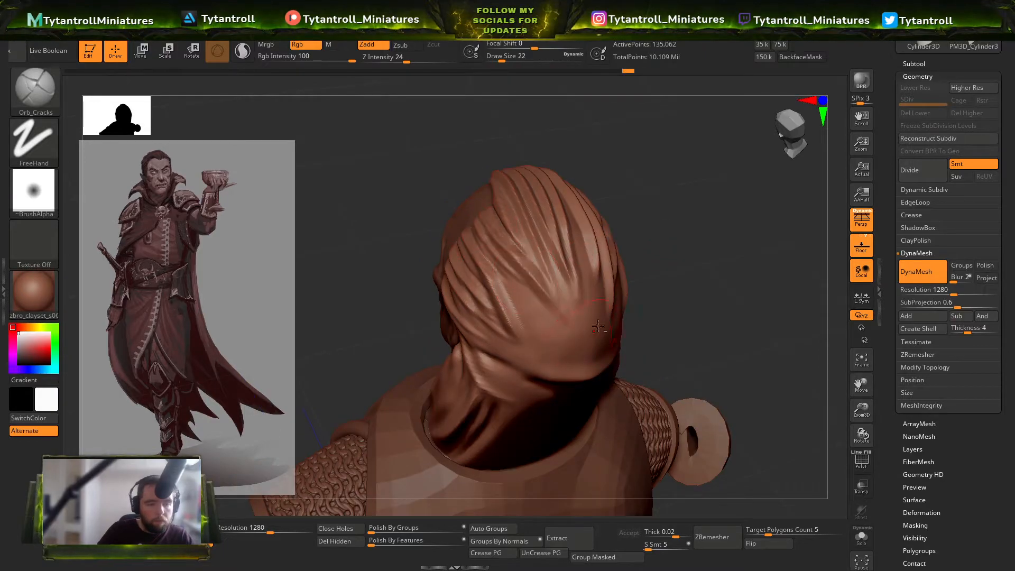
# Step: Carve broader strands toward the back of the head with Orb_Cracks at draw size 22 and undo the last stroke
pyautogui.moveTo(682, 317); pyautogui.dragTo(655, 285)
pyautogui.keyDown('shift'); pyautogui.moveTo(537, 281); pyautogui.dragTo(515, 260); pyautogui.keyUp('shift')
pyautogui.moveTo(682, 288)
pyautogui.mouseDown()
pyautogui.moveTo(763, 222)
pyautogui.moveTo(768, 262)
pyautogui.moveTo(724, 280)
pyautogui.mouseUp()
pyautogui.moveTo(517, 304); pyautogui.dragTo(613, 305)
pyautogui.moveTo(677, 279); pyautogui.dragTo(639, 292)
pyautogui.moveTo(567, 297); pyautogui.dragTo(655, 286)
pyautogui.moveTo(528, 303)
pyautogui.mouseDown()
pyautogui.moveTo(645, 293)
pyautogui.moveTo(653, 277)
pyautogui.mouseUp()
pyautogui.hotkey('ctrl', 'z')
# Step: Add finer strands across the side of the head with Orb_Cracks at draw size 11 and undo the last change
pyautogui.press('s')
pyautogui.click(499, 289)
pyautogui.moveTo(479, 271)
pyautogui.mouseDown()
pyautogui.moveTo(616, 289)
pyautogui.moveTo(607, 286)
pyautogui.mouseUp()
pyautogui.moveTo(731, 274)
pyautogui.mouseDown()
pyautogui.moveTo(736, 287)
pyautogui.moveTo(657, 261)
pyautogui.moveTo(616, 264)
pyautogui.mouseUp()
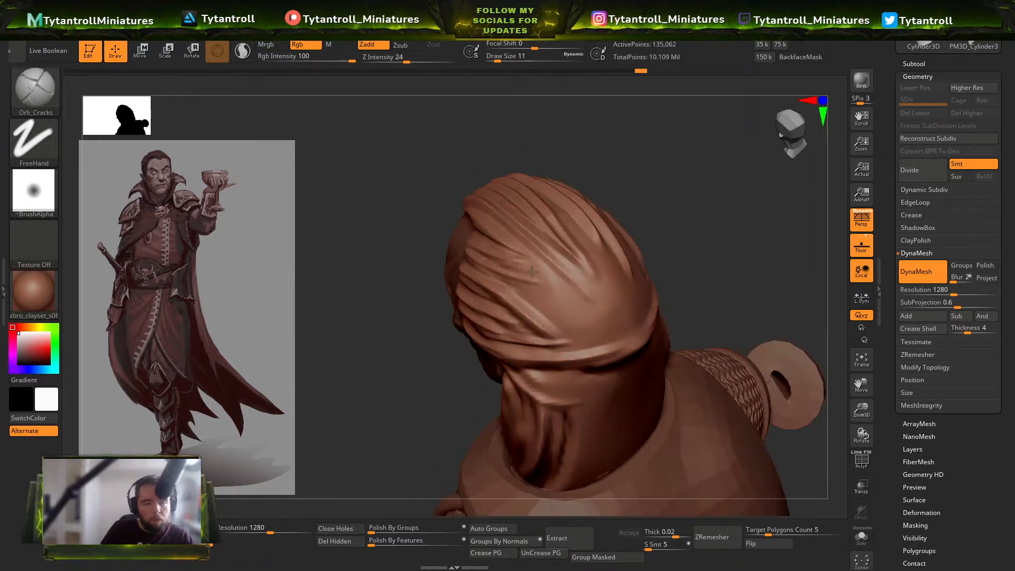
pyautogui.moveTo(517, 267); pyautogui.dragTo(596, 313)
pyautogui.moveTo(477, 273); pyautogui.dragTo(586, 320)
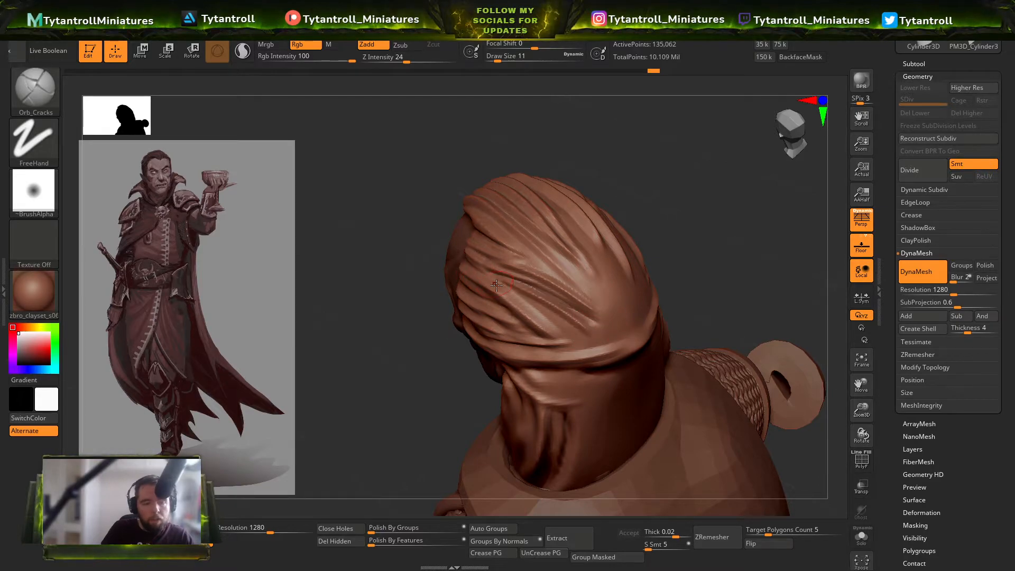
pyautogui.moveTo(728, 253)
pyautogui.mouseDown()
pyautogui.moveTo(476, 353)
pyautogui.moveTo(527, 228)
pyautogui.moveTo(590, 299)
pyautogui.mouseUp()
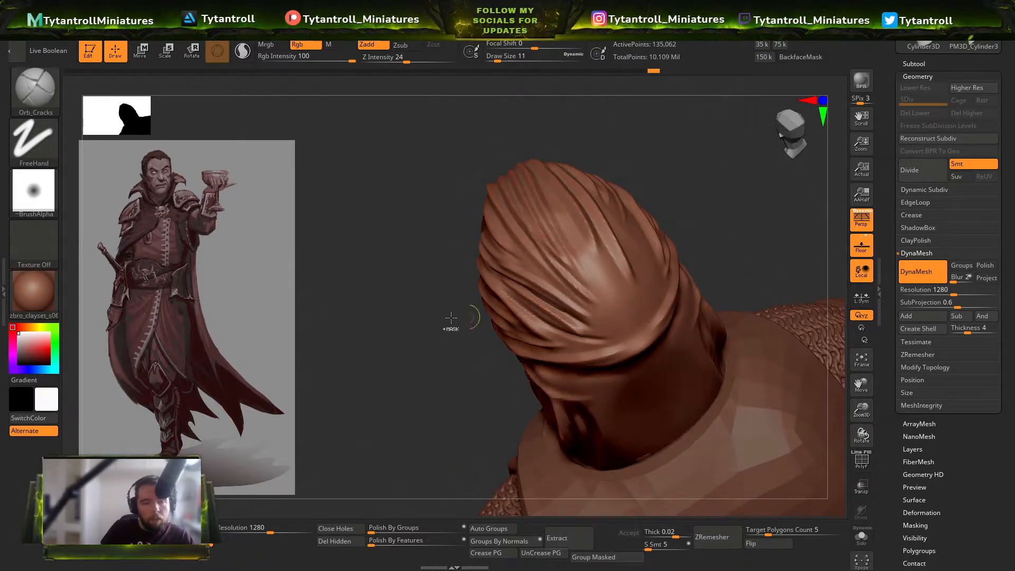
pyautogui.hotkey('ctrl', 'z')
# Step: Carve and smooth strands running from the crown to a meeting point at the back of the head
pyautogui.moveTo(426, 346); pyautogui.dragTo(449, 346)
pyautogui.moveTo(550, 284); pyautogui.dragTo(616, 329)
pyautogui.moveTo(548, 251); pyautogui.dragTo(627, 321)
pyautogui.keyDown('shift'); pyautogui.moveTo(740, 296); pyautogui.dragTo(760, 386); pyautogui.keyUp('shift')
pyautogui.keyDown('shift'); pyautogui.moveTo(568, 229); pyautogui.dragTo(608, 315); pyautogui.keyUp('shift')
pyautogui.moveTo(554, 196); pyautogui.dragTo(613, 306)
pyautogui.moveTo(730, 243)
pyautogui.mouseDown()
pyautogui.moveTo(673, 217)
pyautogui.moveTo(700, 218)
pyautogui.mouseUp()
# Step: Try several long Orb_Cracks strands down the middle and far side of the back of the head
pyautogui.moveTo(602, 185); pyautogui.dragTo(610, 369)
pyautogui.hotkey('ctrl', 'z')
pyautogui.moveTo(608, 185); pyautogui.dragTo(601, 316)
pyautogui.moveTo(616, 206)
pyautogui.mouseDown()
pyautogui.moveTo(598, 346)
pyautogui.moveTo(613, 366)
pyautogui.mouseUp()
pyautogui.moveTo(639, 230); pyautogui.dragTo(623, 353)
pyautogui.moveTo(645, 257); pyautogui.dragTo(631, 344)
pyautogui.hotkey('ctrl', 'z')
pyautogui.hotkey('ctrl', 'z')
pyautogui.hotkey('ctrl', 'z')
pyautogui.hotkey('ctrl', 'z')
# Step: Carve long converging strands down the back of the head with Orb_Cracks at draw size 12, redoing one stroke
pyautogui.moveTo(744, 188)
pyautogui.mouseDown()
pyautogui.moveTo(752, 174)
pyautogui.moveTo(746, 185)
pyautogui.mouseUp()
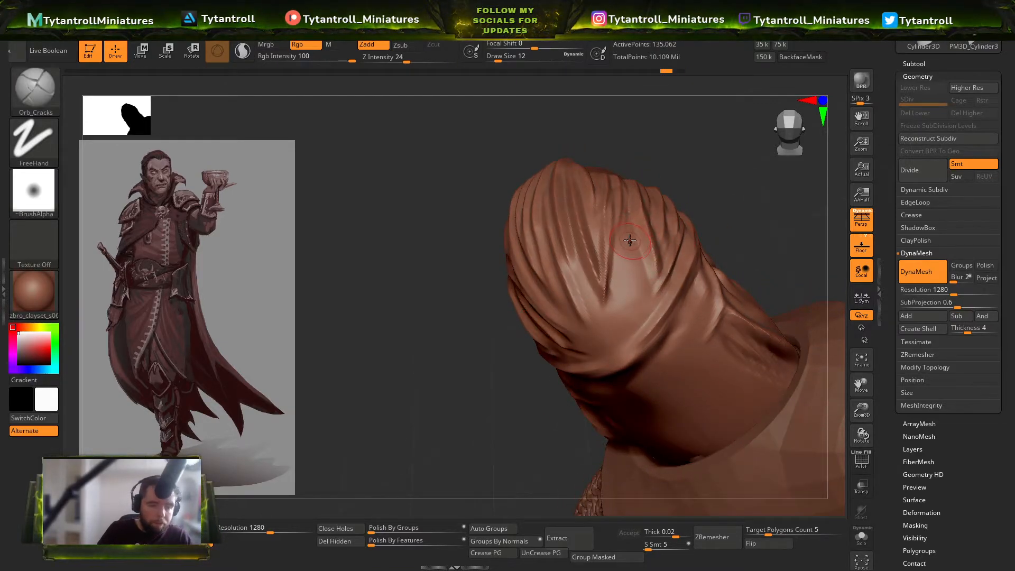
pyautogui.moveTo(630, 242); pyautogui.dragTo(609, 374)
pyautogui.moveTo(640, 255)
pyautogui.mouseDown()
pyautogui.moveTo(615, 346)
pyautogui.moveTo(628, 349)
pyautogui.mouseUp()
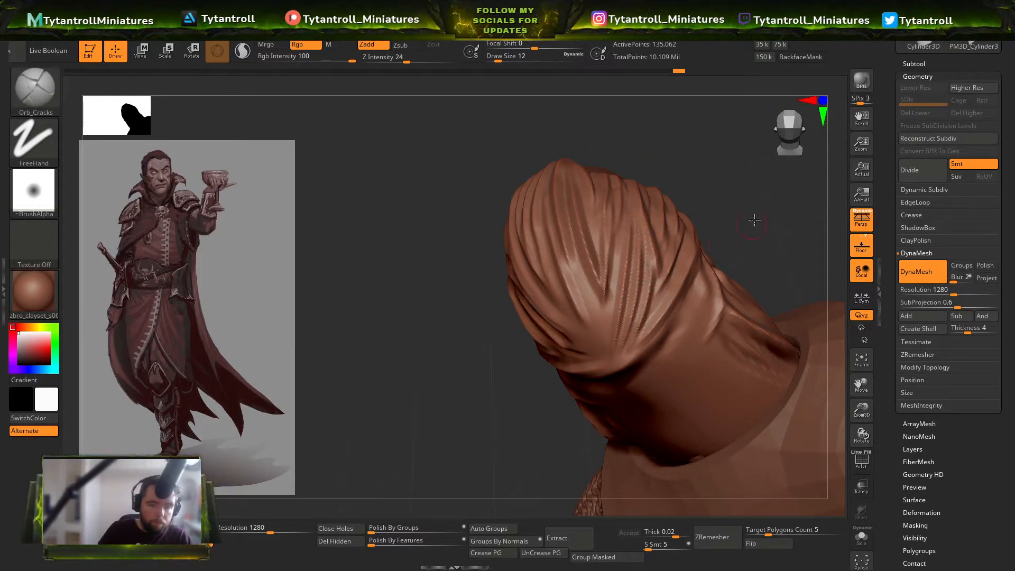
pyautogui.moveTo(751, 223); pyautogui.dragTo(732, 228)
pyautogui.moveTo(626, 222); pyautogui.dragTo(609, 362)
pyautogui.moveTo(582, 271); pyautogui.dragTo(608, 343)
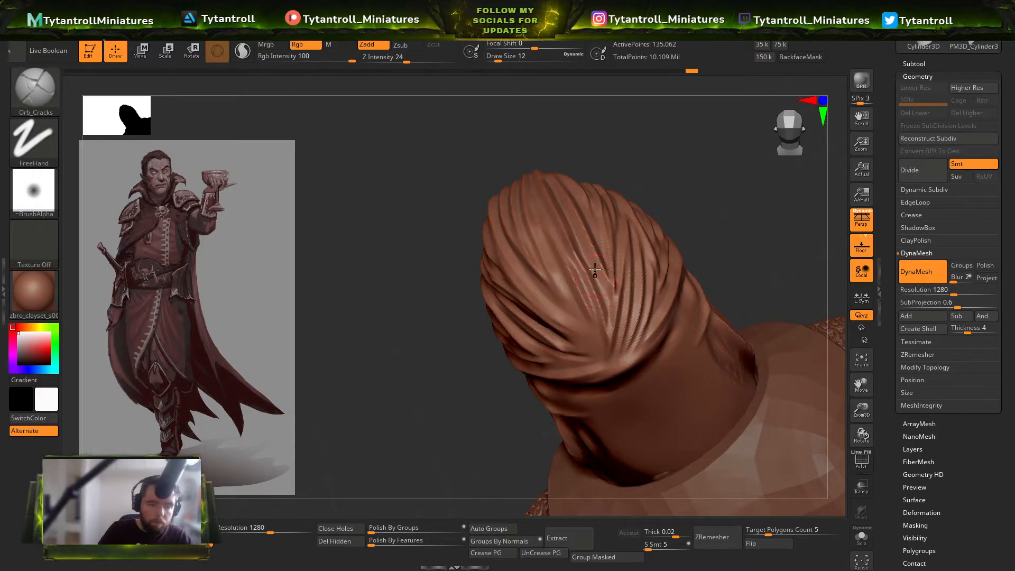
pyautogui.hotkey('ctrl', 'z')
pyautogui.moveTo(573, 241); pyautogui.dragTo(604, 351)
pyautogui.moveTo(711, 219); pyautogui.dragTo(688, 228)
pyautogui.moveTo(509, 260); pyautogui.dragTo(584, 302)
# Step: Carve strands running into the widow's peak with Orb_Cracks, using draw sizes 14 and 7
pyautogui.moveTo(642, 227)
pyautogui.mouseDown()
pyautogui.moveTo(717, 195)
pyautogui.moveTo(734, 255)
pyautogui.mouseUp()
pyautogui.moveTo(674, 278); pyautogui.dragTo(454, 303)
pyautogui.press('s')
pyautogui.moveTo(597, 179); pyautogui.dragTo(578, 195)
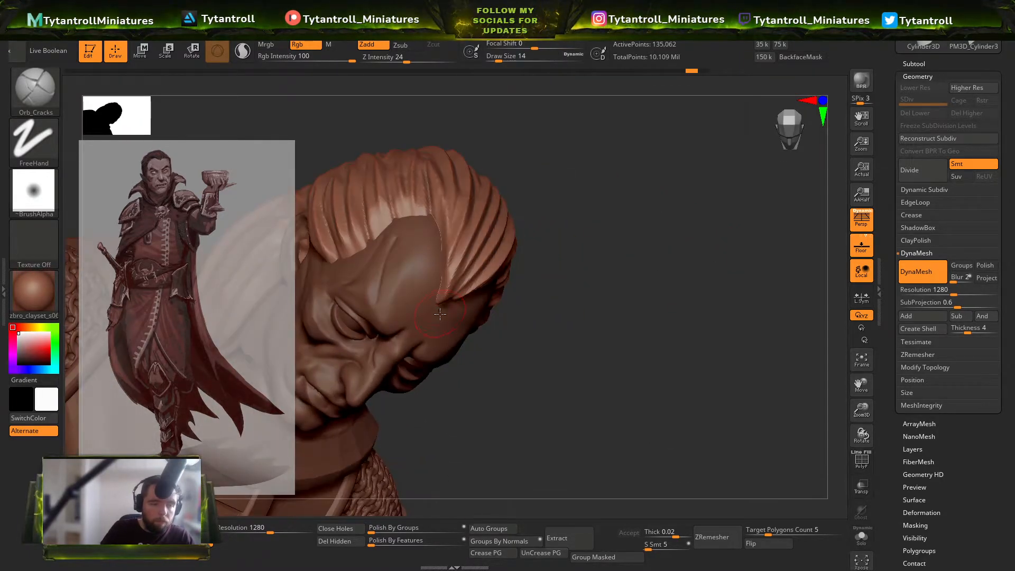
pyautogui.moveTo(474, 241); pyautogui.dragTo(442, 295)
pyautogui.moveTo(537, 244); pyautogui.dragTo(530, 182)
pyautogui.press('s')
pyautogui.moveTo(433, 299); pyautogui.dragTo(421, 300)
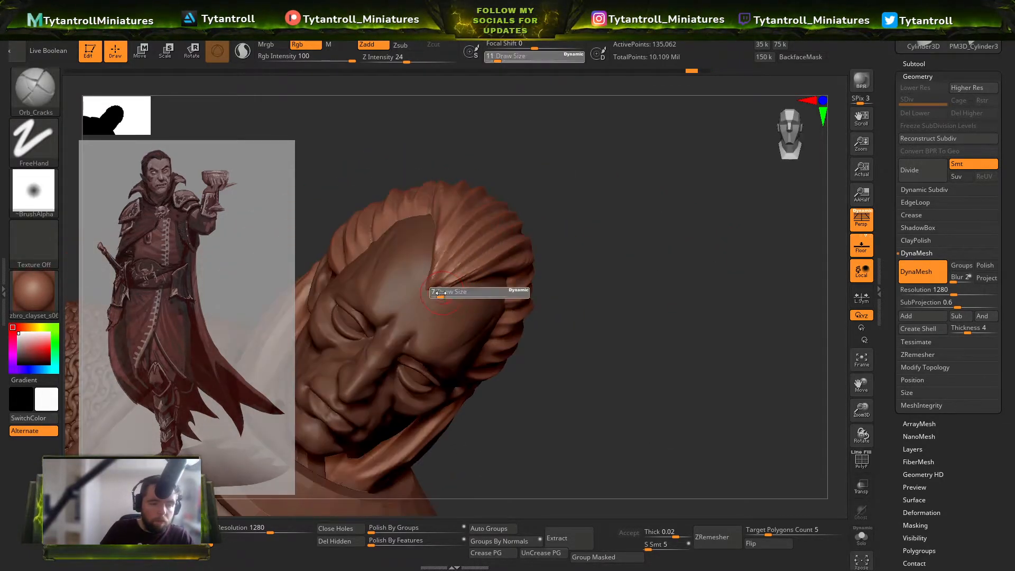
pyautogui.moveTo(591, 206); pyautogui.dragTo(611, 183)
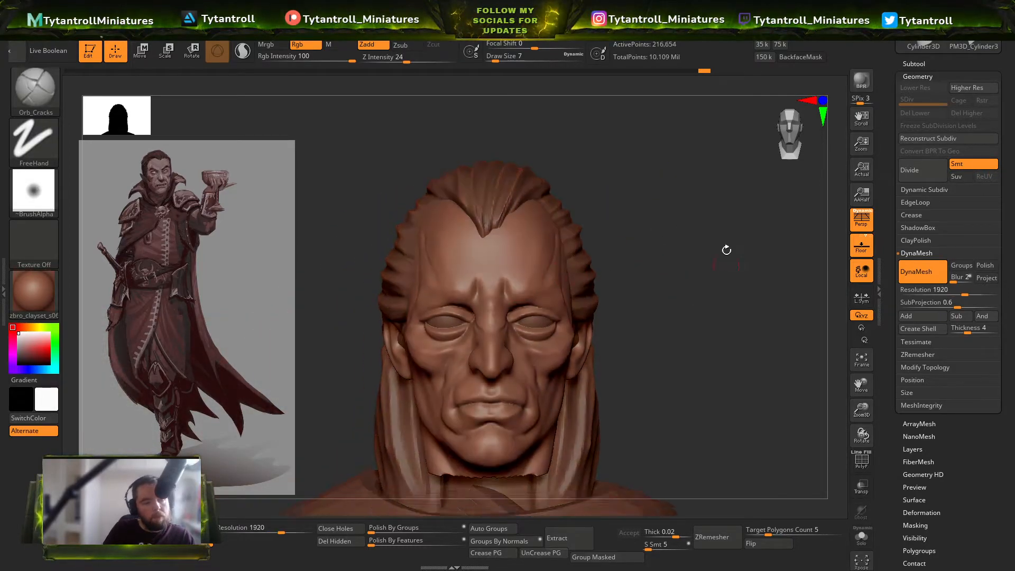
# Step: Reshape the brow and forehead with SnakeHook at draw sizes 16 and 14, and smooth the forehead
pyautogui.press('b')
pyautogui.press('s')
pyautogui.press('h')
pyautogui.press('s')
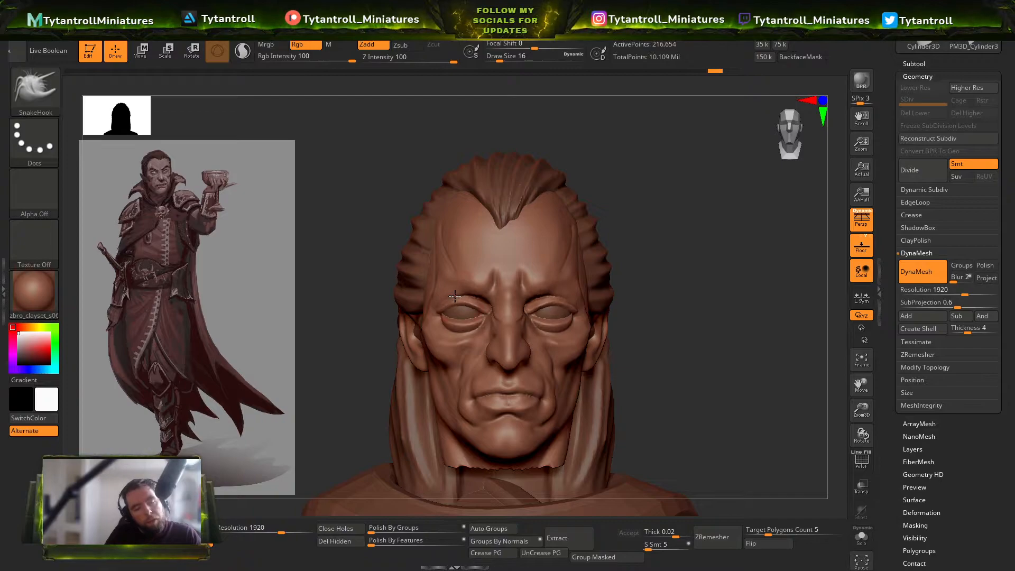
pyautogui.moveTo(345, 324)
pyautogui.mouseDown()
pyautogui.moveTo(445, 298)
pyautogui.moveTo(454, 273)
pyautogui.moveTo(469, 271)
pyautogui.mouseUp()
pyautogui.moveTo(341, 316)
pyautogui.mouseDown()
pyautogui.moveTo(593, 186)
pyautogui.moveTo(468, 284)
pyautogui.mouseUp()
pyautogui.moveTo(559, 197)
pyautogui.mouseDown()
pyautogui.moveTo(313, 362)
pyautogui.moveTo(713, 229)
pyautogui.moveTo(715, 187)
pyautogui.moveTo(613, 260)
pyautogui.mouseUp()
pyautogui.press('shift')
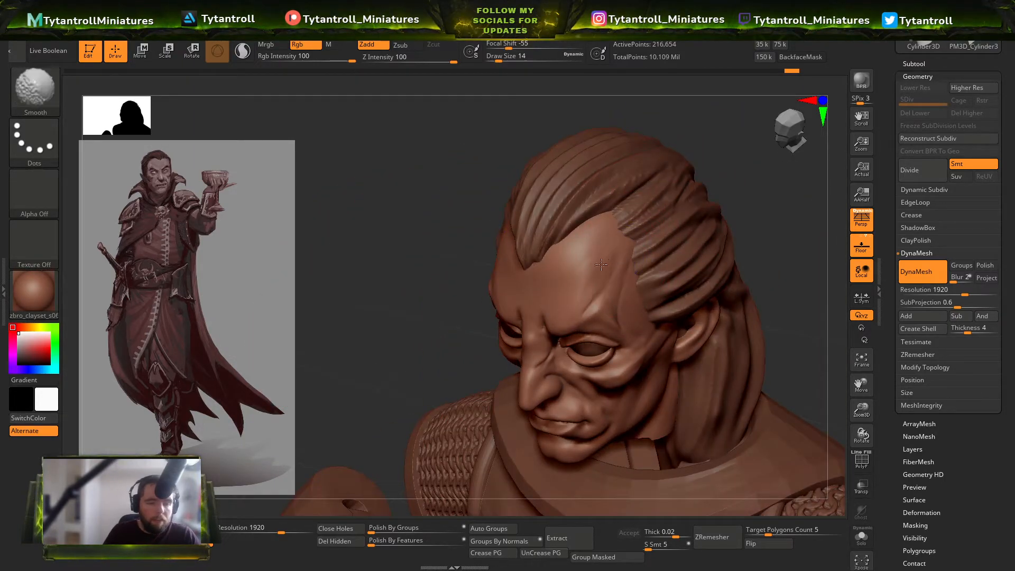
# Step: Adjust the cheek and jaw area of the head with SnakeHook at draw size 31
pyautogui.moveTo(392, 396)
pyautogui.mouseDown()
pyautogui.moveTo(740, 284)
pyautogui.moveTo(729, 264)
pyautogui.mouseUp()
pyautogui.press('b')
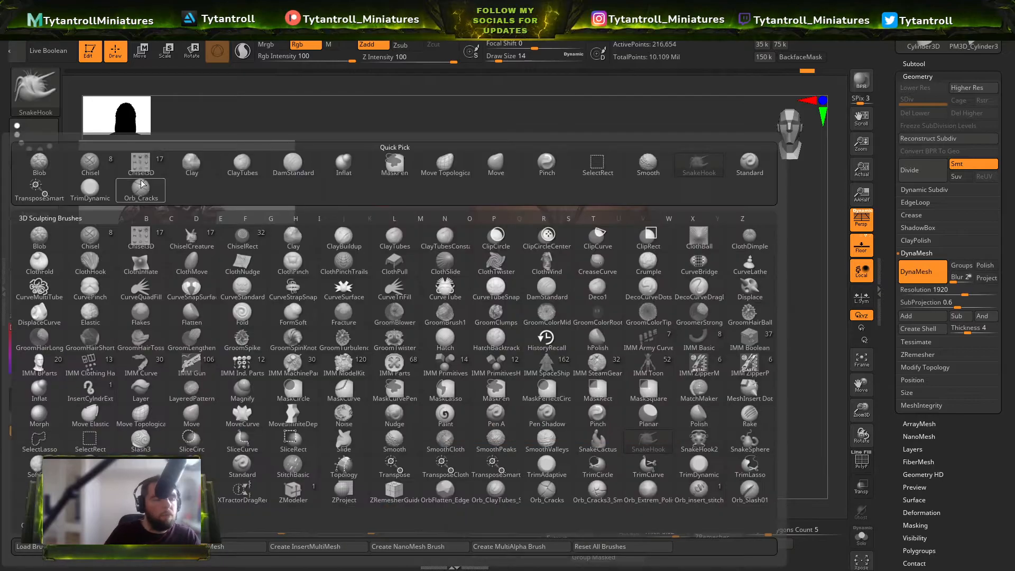
pyautogui.click(186, 163)
pyautogui.moveTo(349, 114); pyautogui.dragTo(730, 213)
pyautogui.keyDown('shift'); pyautogui.moveTo(790, 220); pyautogui.dragTo(423, 243); pyautogui.keyUp('shift')
pyautogui.moveTo(755, 368)
pyautogui.mouseDown()
pyautogui.moveTo(736, 310)
pyautogui.moveTo(705, 304)
pyautogui.mouseUp()
pyautogui.press('b')
pyautogui.press('s')
pyautogui.press('h')
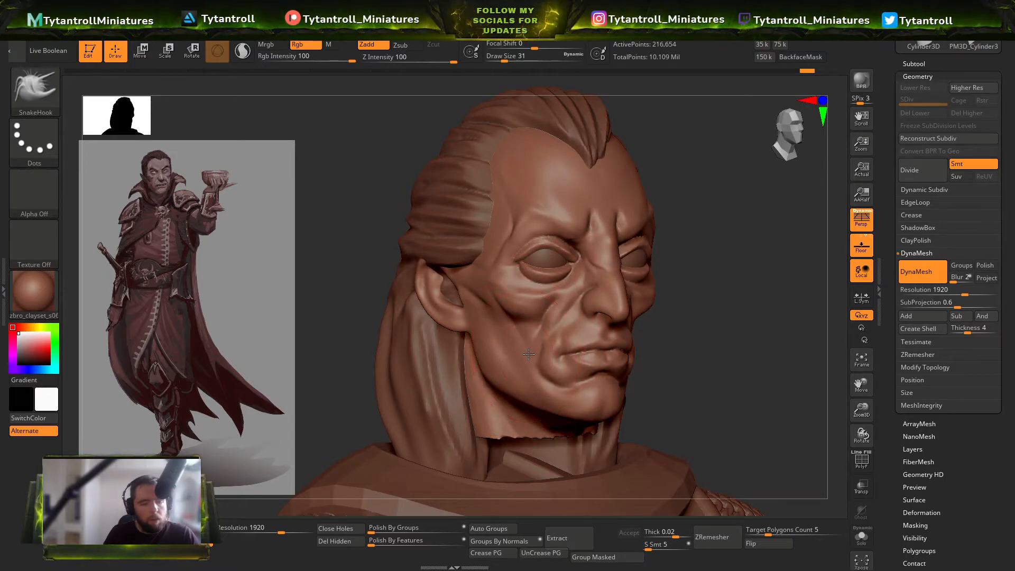
pyautogui.keyDown('shift'); pyautogui.moveTo(711, 338); pyautogui.dragTo(654, 329); pyautogui.keyUp('shift')
# Step: Lightly build up the cheeks and the areas beside the nose with Clay at draw sizes 14 and 12, Z Intensity 5
pyautogui.press('b')
pyautogui.click(289, 160)
pyautogui.moveTo(343, 206); pyautogui.dragTo(450, 140)
pyautogui.moveTo(310, 256); pyautogui.dragTo(322, 328)
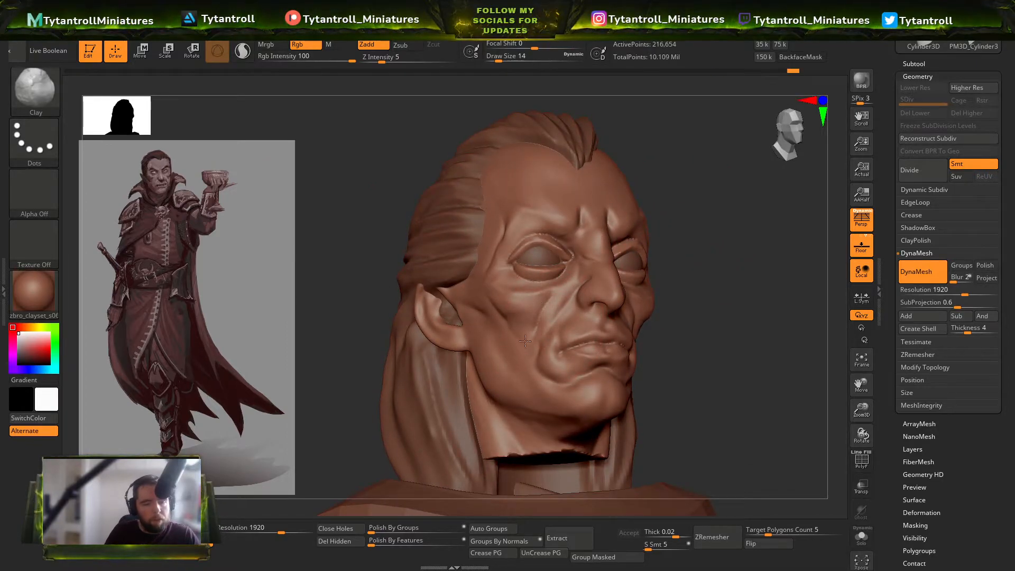
pyautogui.keyDown('shift'); pyautogui.moveTo(714, 317); pyautogui.dragTo(634, 314); pyautogui.keyUp('shift')
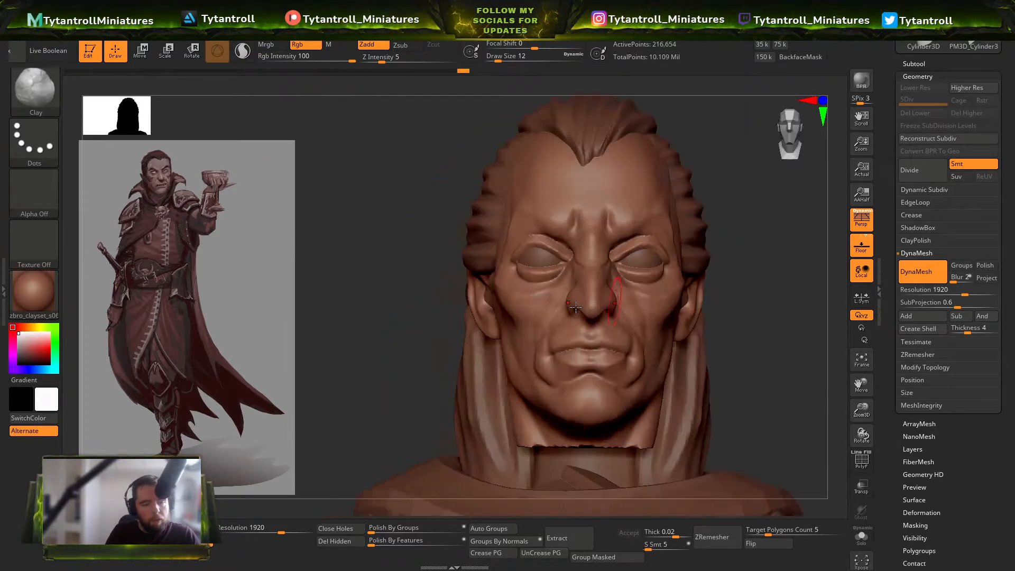
pyautogui.moveTo(372, 274); pyautogui.dragTo(375, 301)
pyautogui.moveTo(722, 321); pyautogui.dragTo(664, 323)
# Step: Nudge the upper eyelids and outer brow into shape with SnakeHook at draw size 13
pyautogui.press('b')
pyautogui.press('s')
pyautogui.press('h')
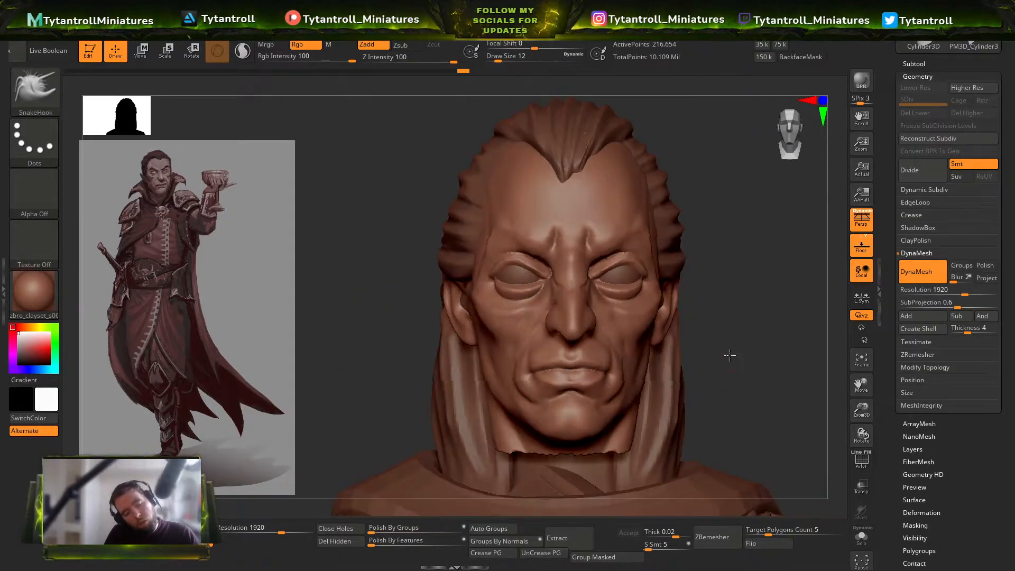
pyautogui.moveTo(731, 356); pyautogui.dragTo(594, 385)
pyautogui.moveTo(434, 389); pyautogui.dragTo(671, 200)
pyautogui.press('b')
pyautogui.press('s')
pyautogui.press('h')
pyautogui.press('b')
pyautogui.press('s')
pyautogui.press('h')
pyautogui.press('s')
pyautogui.moveTo(507, 269); pyautogui.dragTo(509, 270)
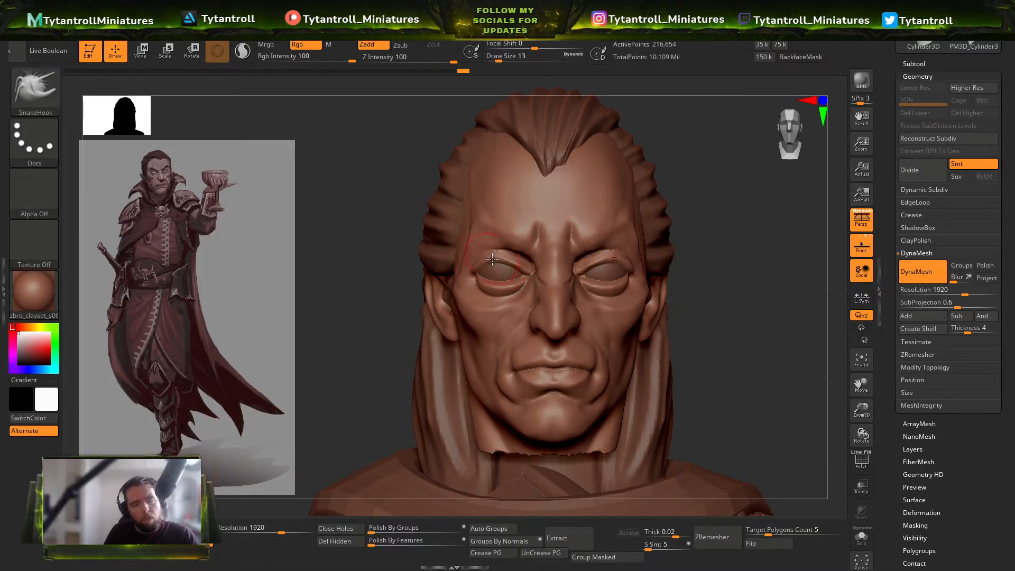
# Step: Plane the outer brow with TrimDynamic at draw size 11 and touch up the face with Clay at draw size 13
pyautogui.moveTo(330, 307)
pyautogui.mouseDown()
pyautogui.moveTo(698, 235)
pyautogui.moveTo(641, 150)
pyautogui.mouseUp()
pyautogui.press('b')
pyautogui.press('t')
pyautogui.press('d')
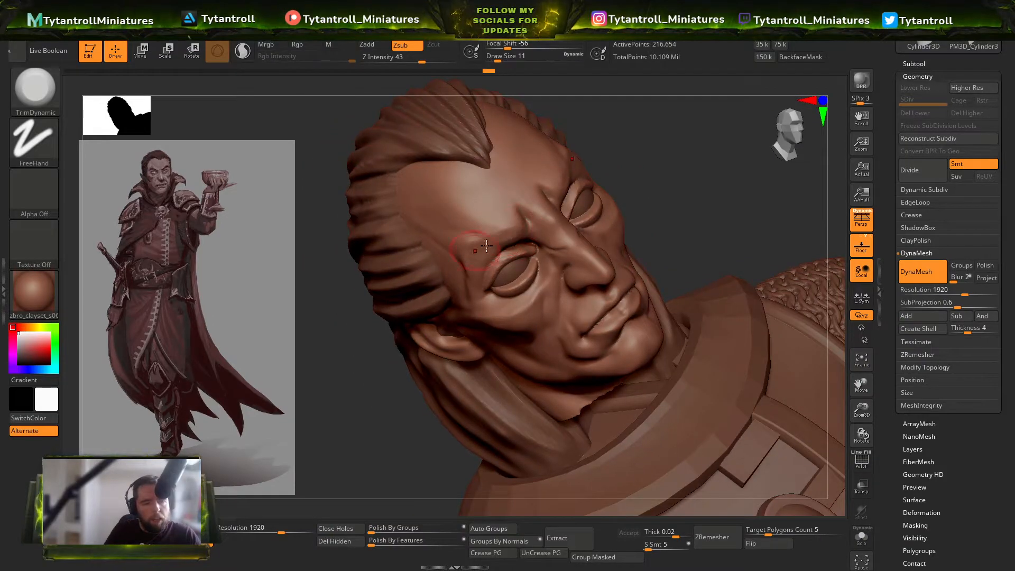
pyautogui.keyDown('shift'); pyautogui.moveTo(373, 330); pyautogui.dragTo(307, 301); pyautogui.keyUp('shift')
pyautogui.press('b')
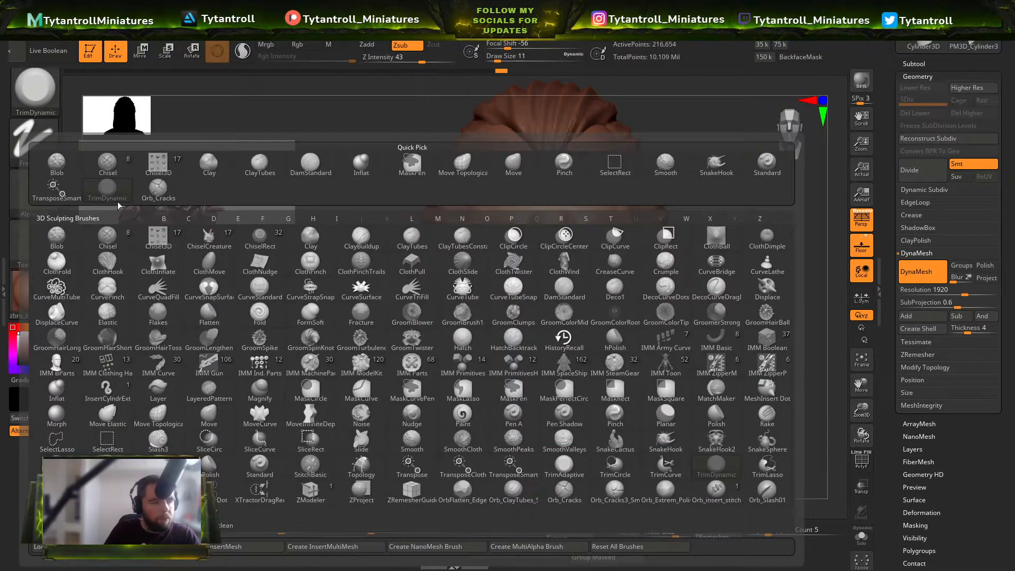
pyautogui.click(219, 161)
pyautogui.press('s')
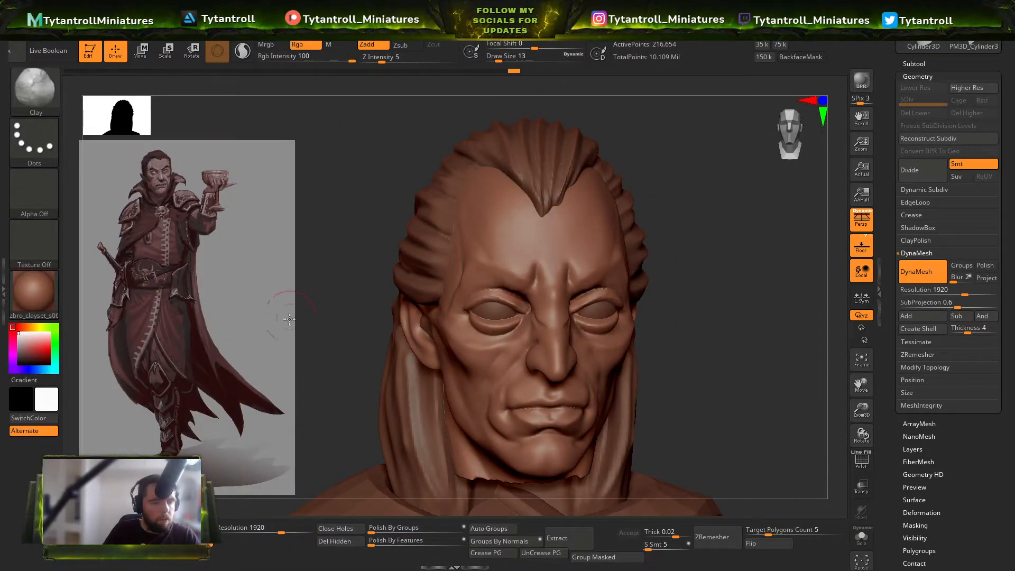
pyautogui.moveTo(291, 316); pyautogui.dragTo(443, 203)
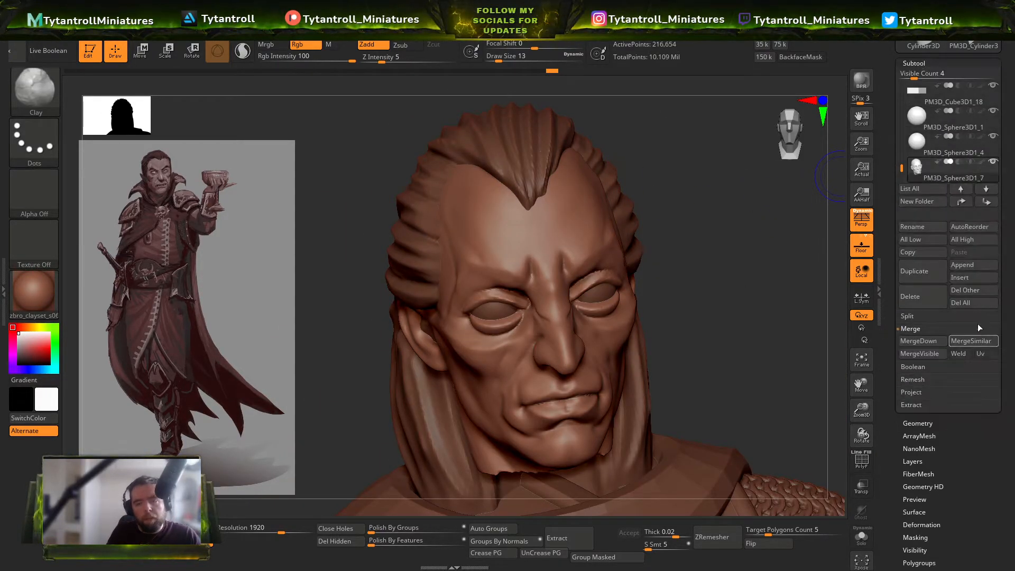
# Step: Append a sphere as a new subtool and scale it down to a small ball at the side of the face
pyautogui.click(978, 265)
pyautogui.click(907, 342)
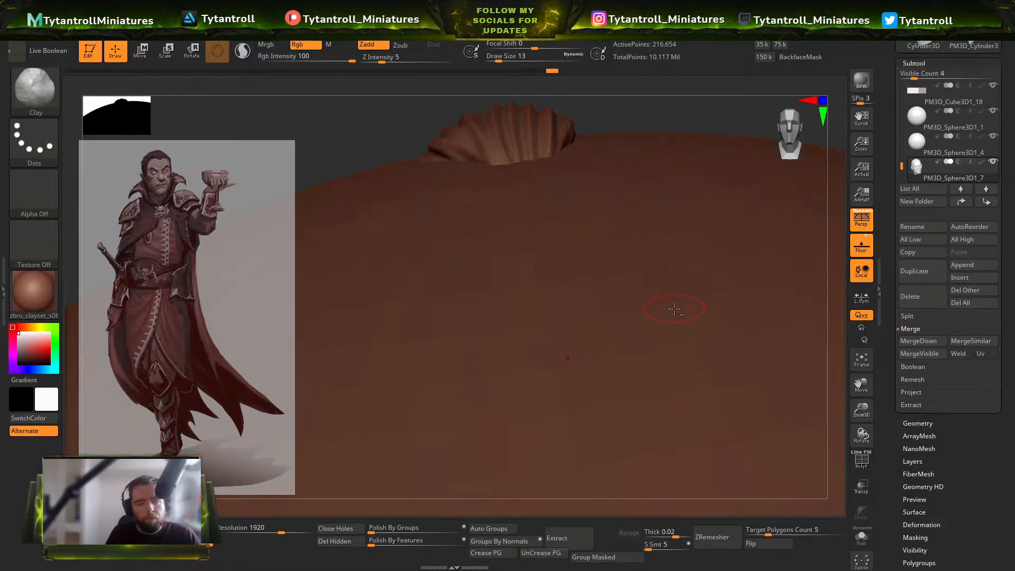
pyautogui.press('f')
pyautogui.press('r')
pyautogui.moveTo(443, 289); pyautogui.dragTo(435, 345)
pyautogui.keyDown('shift'); pyautogui.moveTo(673, 240); pyautogui.dragTo(736, 292); pyautogui.keyUp('shift')
pyautogui.moveTo(537, 318); pyautogui.dragTo(546, 153)
pyautogui.keyDown('ctrl'); pyautogui.moveTo(589, 185); pyautogui.dragTo(528, 248, button='right'); pyautogui.keyUp('ctrl')
pyautogui.keyDown('ctrl'); pyautogui.moveTo(559, 172); pyautogui.dragTo(657, 268, button='right'); pyautogui.keyUp('ctrl')
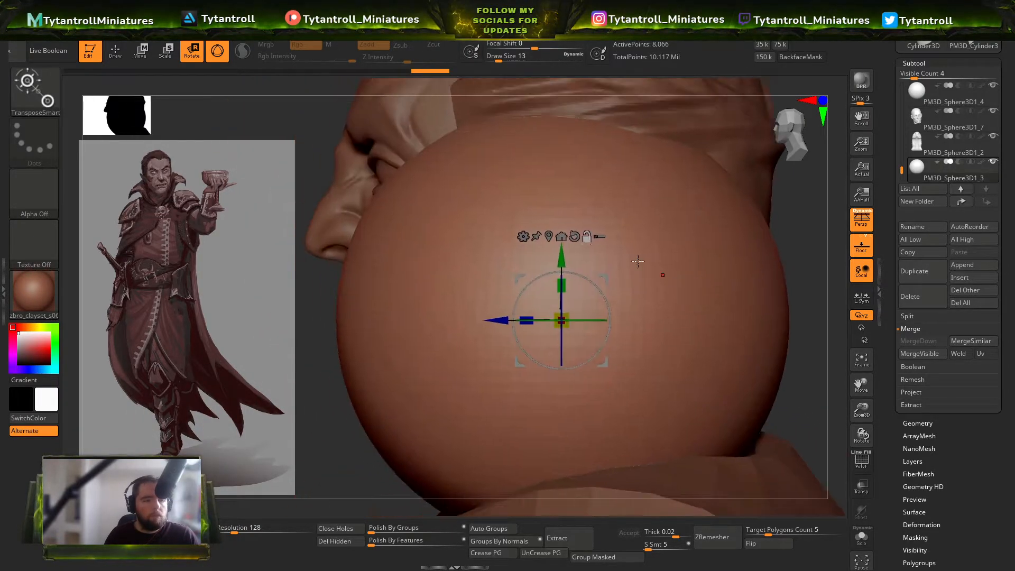
pyautogui.moveTo(605, 280); pyautogui.dragTo(529, 190)
pyautogui.moveTo(483, 224); pyautogui.dragTo(482, 296)
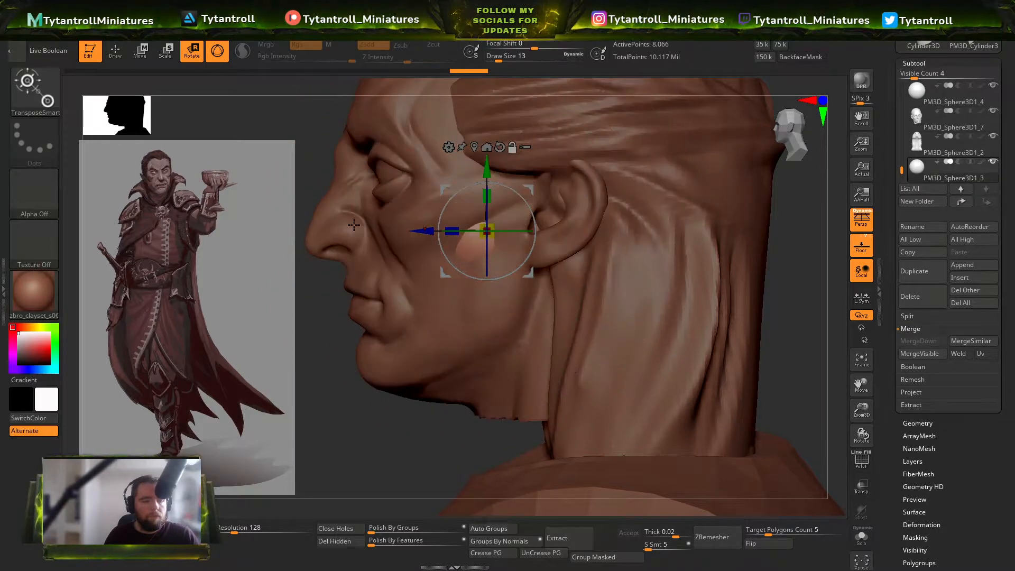
# Step: Position the small sphere on the brow above the character's left eye
pyautogui.keyDown('alt'); pyautogui.moveTo(491, 264); pyautogui.dragTo(546, 312, button='right'); pyautogui.keyUp('alt')
pyautogui.moveTo(588, 235); pyautogui.dragTo(493, 113)
pyautogui.moveTo(447, 155); pyautogui.dragTo(402, 152)
pyautogui.moveTo(412, 146)
pyautogui.keyDown('shift'); pyautogui.mouseDown(button='right')
pyautogui.moveTo(539, 110)
pyautogui.moveTo(576, 182)
pyautogui.mouseUp(button='right'); pyautogui.keyUp('shift')
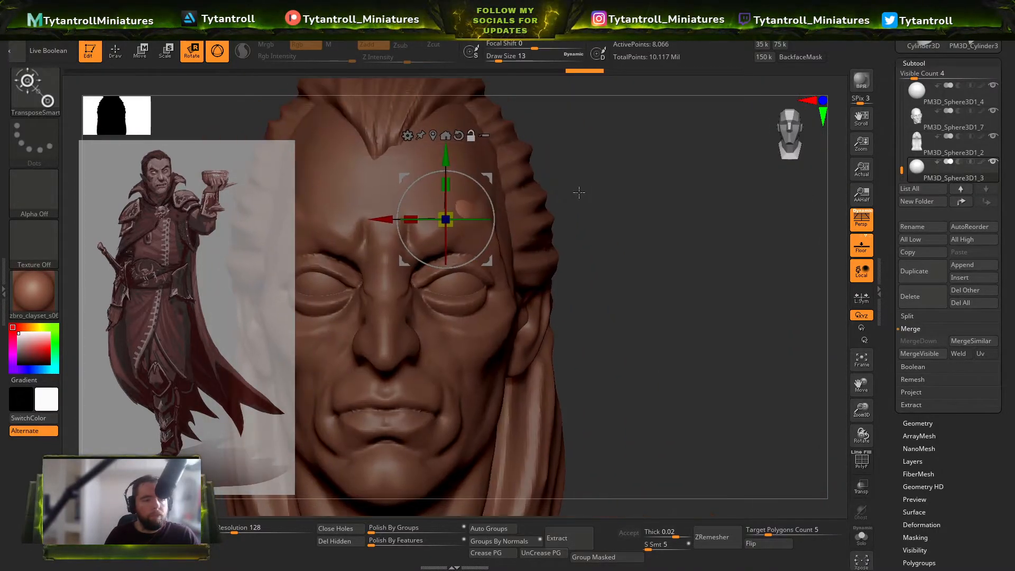
# Step: Stretch the sphere along the brow into a long eyebrow shape with SnakeHook at draw size 17
pyautogui.press('b')
pyautogui.press('m')
pyautogui.press('v')
pyautogui.moveTo(594, 233)
pyautogui.mouseDown(button='right')
pyautogui.moveTo(724, 205)
pyautogui.moveTo(450, 217)
pyautogui.mouseUp(button='right')
pyautogui.press('b')
pyautogui.press('s')
pyautogui.press('h')
pyautogui.moveTo(415, 232); pyautogui.dragTo(395, 252)
pyautogui.moveTo(644, 166); pyautogui.dragTo(576, 177, button='right')
pyautogui.moveTo(469, 219); pyautogui.dragTo(513, 233)
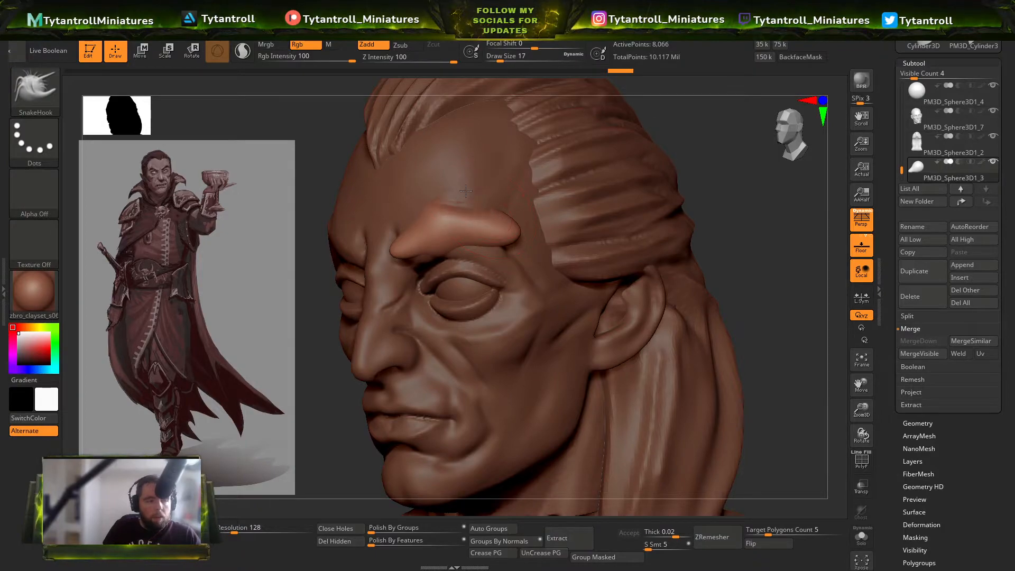
# Step: Bend the eyebrow into a slimmer arch and tuck in its outer end with SnakeHook, starting at draw size 20
pyautogui.moveTo(358, 232); pyautogui.dragTo(395, 243, button='right')
pyautogui.moveTo(451, 240); pyautogui.dragTo(443, 228)
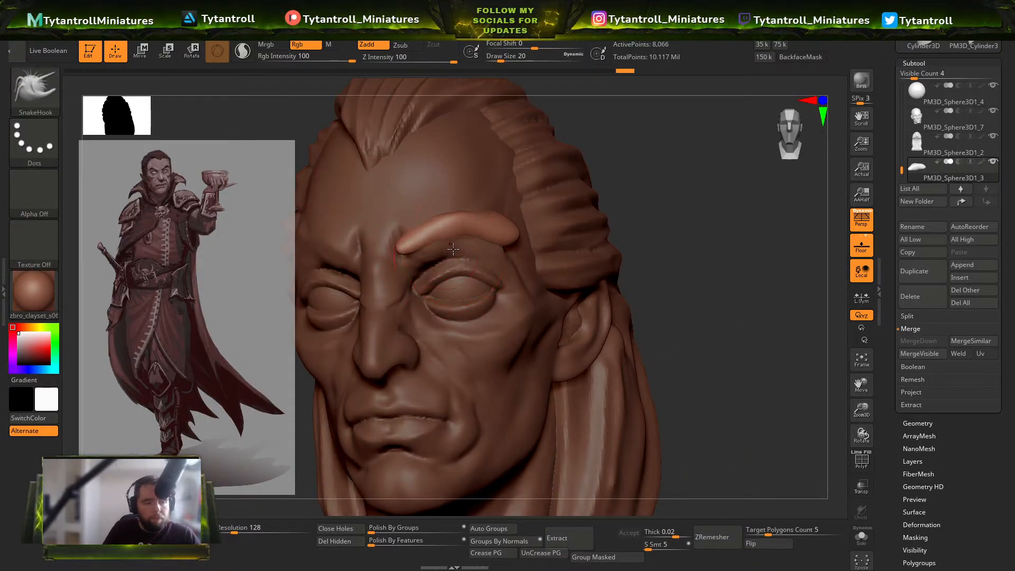
pyautogui.moveTo(645, 193); pyautogui.dragTo(545, 211, button='right')
pyautogui.press('s')
pyautogui.moveTo(503, 248); pyautogui.dragTo(507, 248)
pyautogui.moveTo(517, 234); pyautogui.dragTo(506, 236)
pyautogui.moveTo(506, 236)
pyautogui.mouseDown(button='right')
pyautogui.moveTo(589, 220)
pyautogui.moveTo(603, 180)
pyautogui.moveTo(503, 302)
pyautogui.mouseUp(button='right')
# Step: Flatten the eyebrow's rounded surface into planes with TrimDynamic at draw size 27
pyautogui.press('b')
pyautogui.press('t')
pyautogui.press('d')
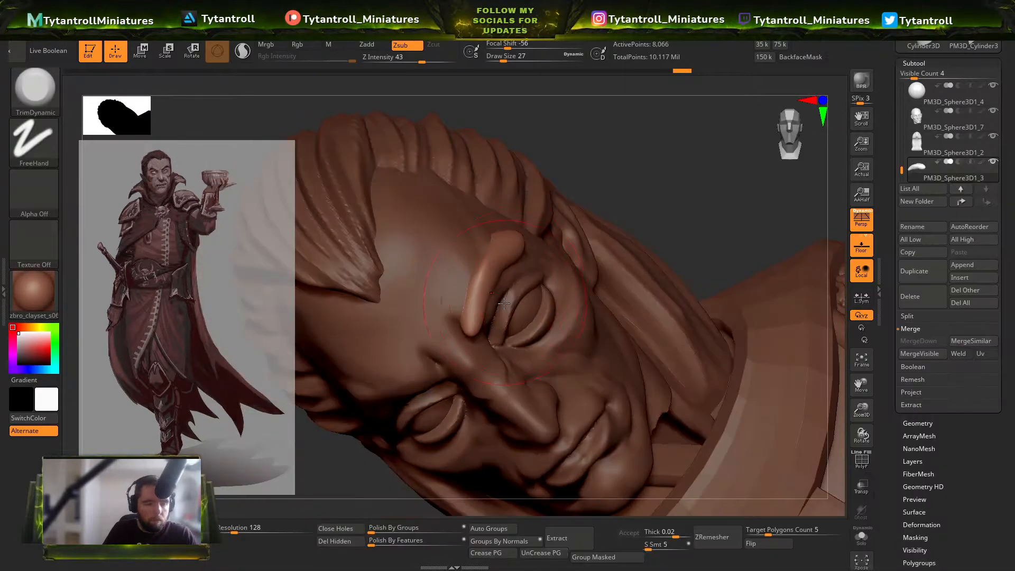
pyautogui.moveTo(465, 316); pyautogui.dragTo(478, 280)
pyautogui.moveTo(477, 280); pyautogui.dragTo(523, 232, button='right')
pyautogui.moveTo(523, 227); pyautogui.dragTo(491, 265)
pyautogui.moveTo(424, 437); pyautogui.dragTo(470, 388)
# Step: Adjust the eyebrow's inner half against the forehead with a small Move brush
pyautogui.press('b')
pyautogui.press('m')
pyautogui.press('v')
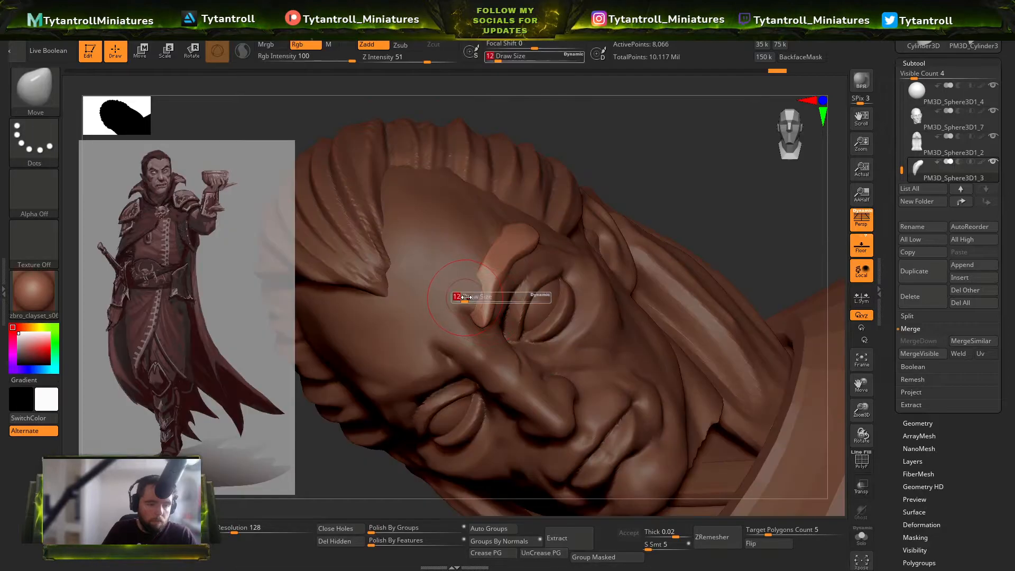
pyautogui.moveTo(467, 290); pyautogui.dragTo(472, 288)
pyautogui.moveTo(595, 138); pyautogui.dragTo(615, 211)
# Step: Trim the eyebrow's inner end and upper side thinner with TrimDynamic at draw size 14
pyautogui.press('b')
pyautogui.press('t')
pyautogui.press('d')
pyautogui.press('s')
pyautogui.moveTo(461, 294); pyautogui.dragTo(458, 294)
pyautogui.moveTo(476, 280); pyautogui.dragTo(466, 296)
pyautogui.moveTo(520, 156); pyautogui.dragTo(529, 100)
pyautogui.moveTo(492, 198)
pyautogui.mouseDown()
pyautogui.moveTo(489, 241)
pyautogui.moveTo(486, 219)
pyautogui.mouseUp()
pyautogui.moveTo(368, 346); pyautogui.dragTo(349, 332)
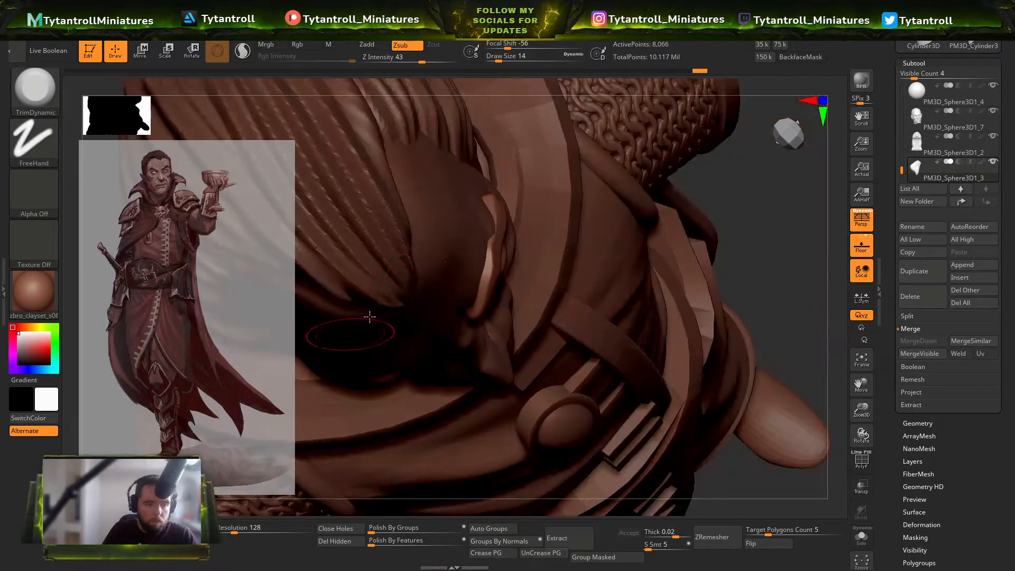
# Step: Shift the eyebrow's outer part closer to the brow surface with the Move brush
pyautogui.press('b')
pyautogui.press('m')
pyautogui.press('v')
pyautogui.press('s')
pyautogui.moveTo(493, 225); pyautogui.dragTo(495, 225)
pyautogui.moveTo(499, 251); pyautogui.dragTo(502, 225)
pyautogui.moveTo(743, 162); pyautogui.dragTo(700, 124)
pyautogui.moveTo(357, 432); pyautogui.dragTo(339, 378)
# Step: Sharpen the ridge and outer end of the eyebrow with the Pinch brush
pyautogui.press('s')
pyautogui.moveTo(538, 217); pyautogui.dragTo(519, 212)
pyautogui.press('b')
pyautogui.press('p')
pyautogui.press('i')
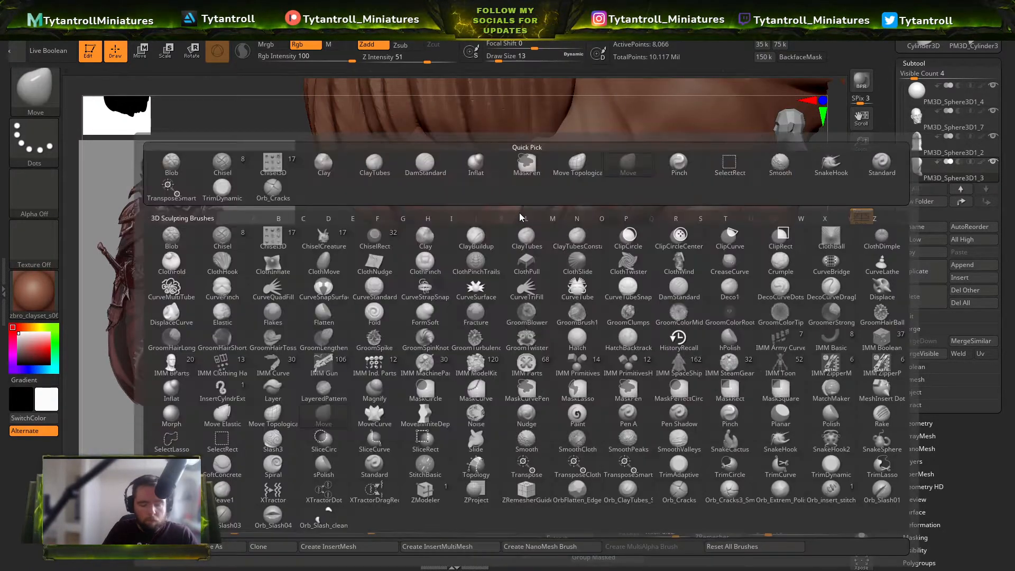
pyautogui.moveTo(392, 419); pyautogui.dragTo(382, 449)
pyautogui.press('s')
pyautogui.moveTo(510, 220); pyautogui.dragTo(517, 220)
pyautogui.moveTo(507, 236); pyautogui.dragTo(524, 179)
# Step: Pull the eyebrow's outer end into a tapered point with SnakeHook at draw size 27
pyautogui.moveTo(422, 376); pyautogui.dragTo(459, 362)
pyautogui.press('b')
pyautogui.press('s')
pyautogui.press('h')
pyautogui.press('s')
pyautogui.moveTo(519, 185)
pyautogui.mouseDown()
pyautogui.moveTo(508, 211)
pyautogui.moveTo(513, 202)
pyautogui.mouseUp()
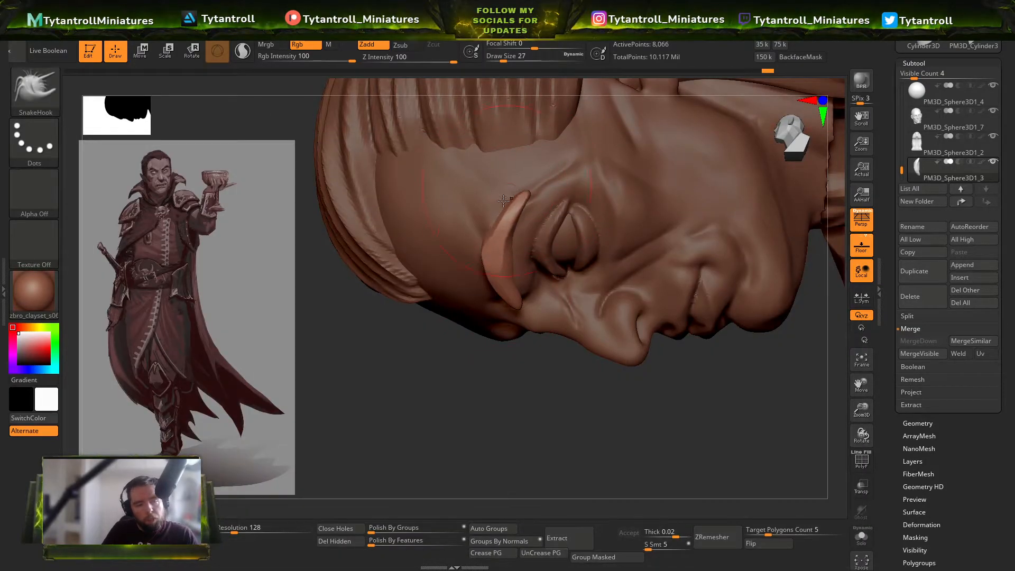
# Step: Refine the curve of the eyebrow's middle section with SnakeHook, readjusting the draw size
pyautogui.moveTo(407, 428); pyautogui.dragTo(411, 392)
pyautogui.press('b')
pyautogui.press('m')
pyautogui.press('v')
pyautogui.press('b')
pyautogui.press('s')
pyautogui.press('h')
pyautogui.moveTo(492, 241)
pyautogui.mouseDown()
pyautogui.moveTo(498, 234)
pyautogui.moveTo(528, 258)
pyautogui.moveTo(499, 291)
pyautogui.moveTo(487, 249)
pyautogui.mouseUp()
pyautogui.press('s')
pyautogui.press('s')
pyautogui.press('s')
pyautogui.moveTo(486, 265); pyautogui.dragTo(483, 266)
# Step: Fit the arched eyebrow to the brow from below with Move at draw sizes 20 and 22
pyautogui.moveTo(391, 342)
pyautogui.mouseDown()
pyautogui.moveTo(596, 177)
pyautogui.moveTo(715, 193)
pyautogui.moveTo(738, 206)
pyautogui.moveTo(749, 244)
pyautogui.moveTo(504, 353)
pyautogui.moveTo(518, 323)
pyautogui.mouseUp()
pyautogui.press('b')
pyautogui.press('m')
pyautogui.press('v')
pyautogui.moveTo(634, 402); pyautogui.dragTo(550, 245)
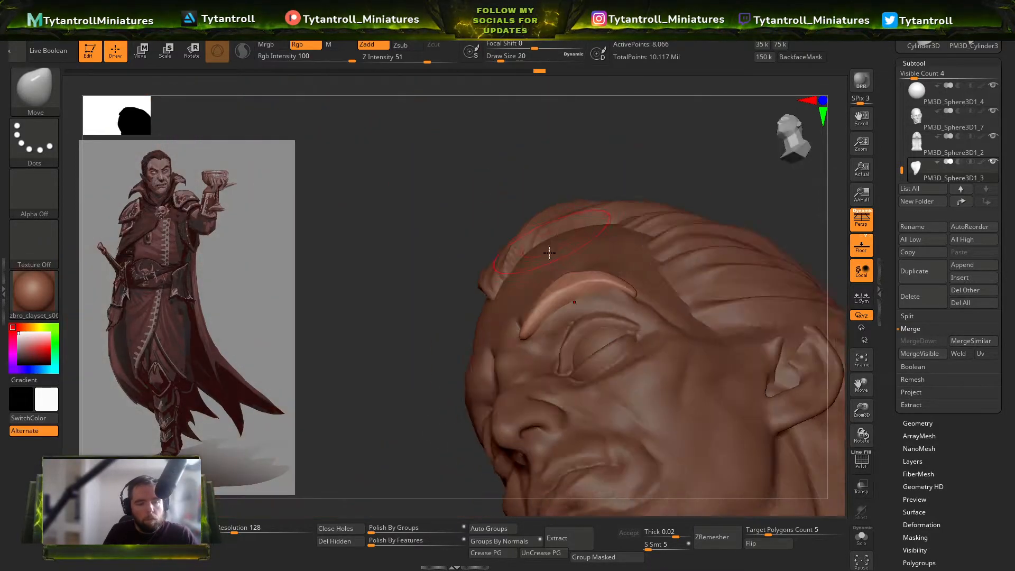
pyautogui.moveTo(454, 328); pyautogui.dragTo(437, 319)
pyautogui.press('s')
pyautogui.moveTo(527, 291); pyautogui.dragTo(528, 291)
pyautogui.moveTo(547, 222); pyautogui.dragTo(584, 290)
# Step: Hide the separate eyebrow piece and make the head the active subtool for sculpting
pyautogui.keyDown('alt'); pyautogui.click(585, 293); pyautogui.keyUp('alt')
pyautogui.moveTo(429, 374); pyautogui.dragTo(434, 327)
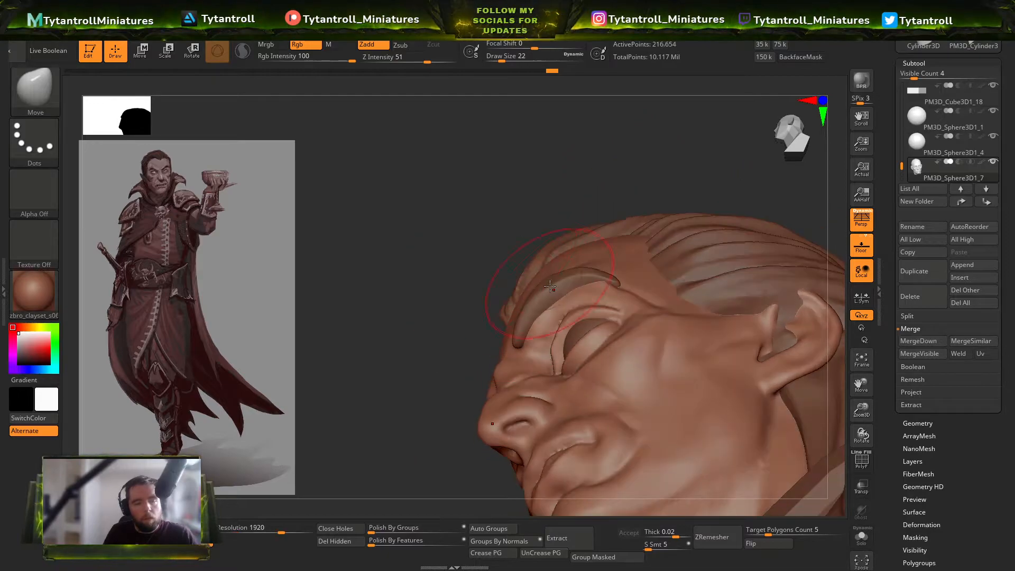
pyautogui.keyDown('alt'); pyautogui.click(566, 279); pyautogui.keyUp('alt')
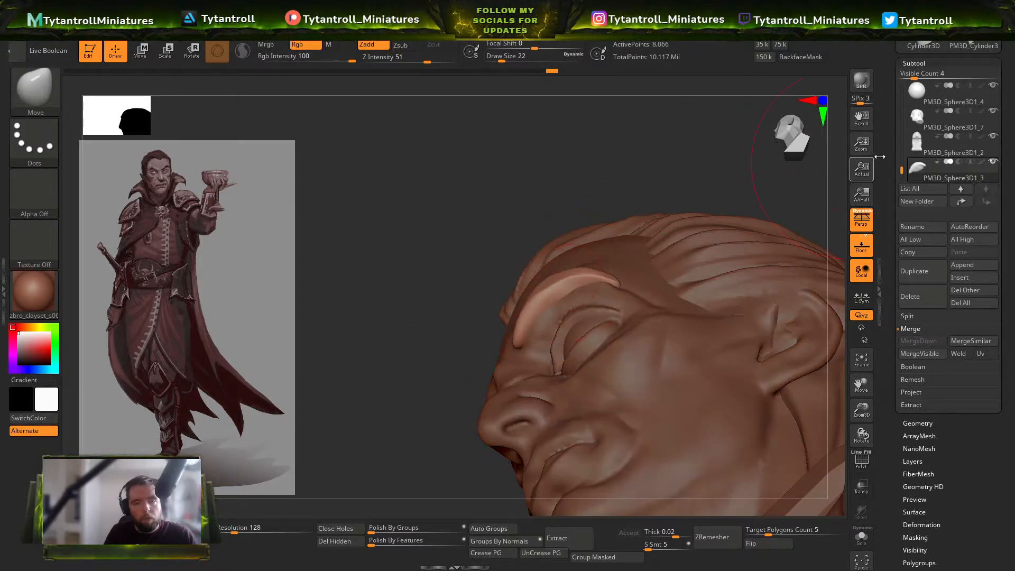
pyautogui.keyDown('alt'); pyautogui.click(658, 282); pyautogui.keyUp('alt')
# Step: Adjust the facial forms around the brows and eyes with the Move brush at draw size 14
pyautogui.moveTo(691, 192); pyautogui.dragTo(591, 257)
pyautogui.moveTo(465, 180)
pyautogui.mouseDown()
pyautogui.moveTo(750, 306)
pyautogui.moveTo(740, 224)
pyautogui.moveTo(666, 289)
pyautogui.mouseUp()
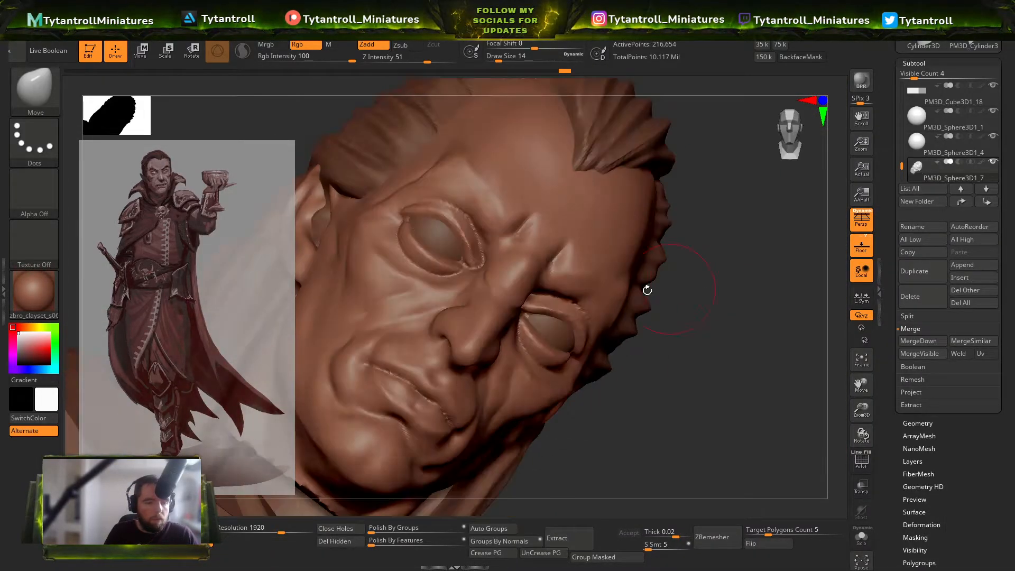
pyautogui.moveTo(599, 291)
pyautogui.mouseDown()
pyautogui.moveTo(709, 269)
pyautogui.moveTo(632, 265)
pyautogui.mouseUp()
pyautogui.press('b')
pyautogui.press('d')
pyautogui.moveTo(398, 339)
pyautogui.mouseDown()
pyautogui.moveTo(772, 246)
pyautogui.moveTo(630, 338)
pyautogui.moveTo(510, 233)
pyautogui.moveTo(576, 225)
pyautogui.mouseUp()
pyautogui.press('b')
pyautogui.press('m')
pyautogui.press('v')
pyautogui.moveTo(335, 446); pyautogui.dragTo(534, 391)
pyautogui.moveTo(852, 373)
pyautogui.mouseDown()
pyautogui.moveTo(825, 249)
pyautogui.moveTo(741, 246)
pyautogui.moveTo(759, 215)
pyautogui.moveTo(655, 226)
pyautogui.moveTo(661, 313)
pyautogui.moveTo(740, 307)
pyautogui.mouseUp()
pyautogui.press('f')
pyautogui.press('f')
# Step: Flatten the planes around the mouth and upper lip with TrimDynamic, reducing the draw size from 18 to 7
pyautogui.press('b')
pyautogui.press('t')
pyautogui.press('d')
pyautogui.press('b')
pyautogui.press('m')
pyautogui.press('v')
pyautogui.press('b')
pyautogui.press('t')
pyautogui.press('d')
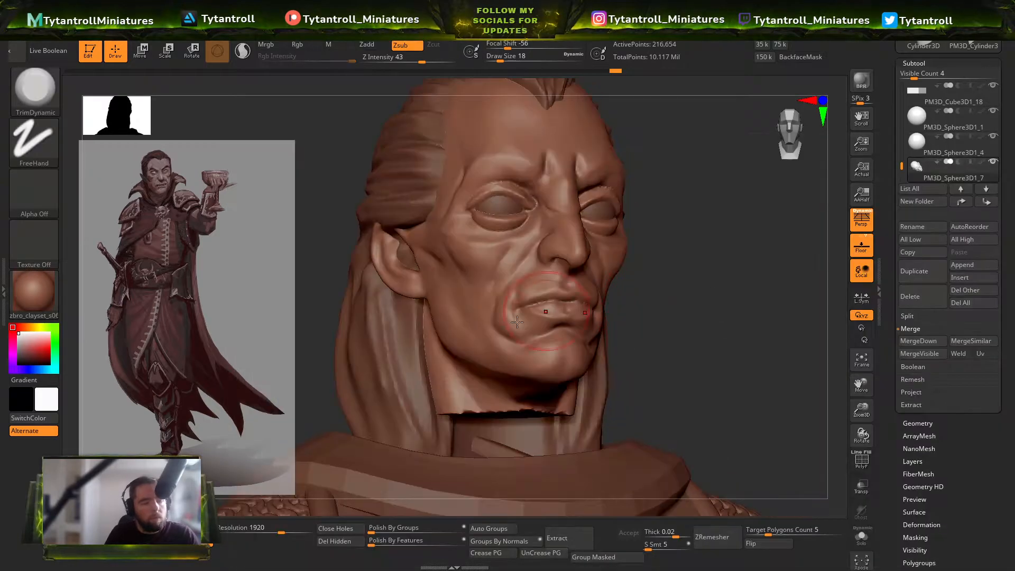
pyautogui.moveTo(655, 323)
pyautogui.mouseDown()
pyautogui.moveTo(686, 259)
pyautogui.moveTo(493, 306)
pyautogui.mouseUp()
pyautogui.moveTo(499, 344); pyautogui.dragTo(520, 282, button='right')
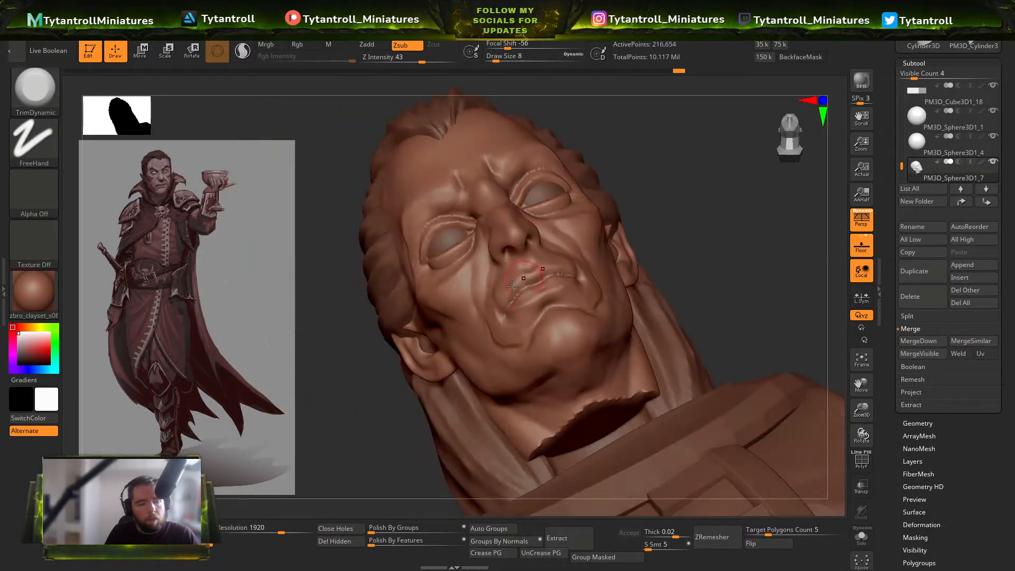
pyautogui.moveTo(371, 446); pyautogui.dragTo(502, 288)
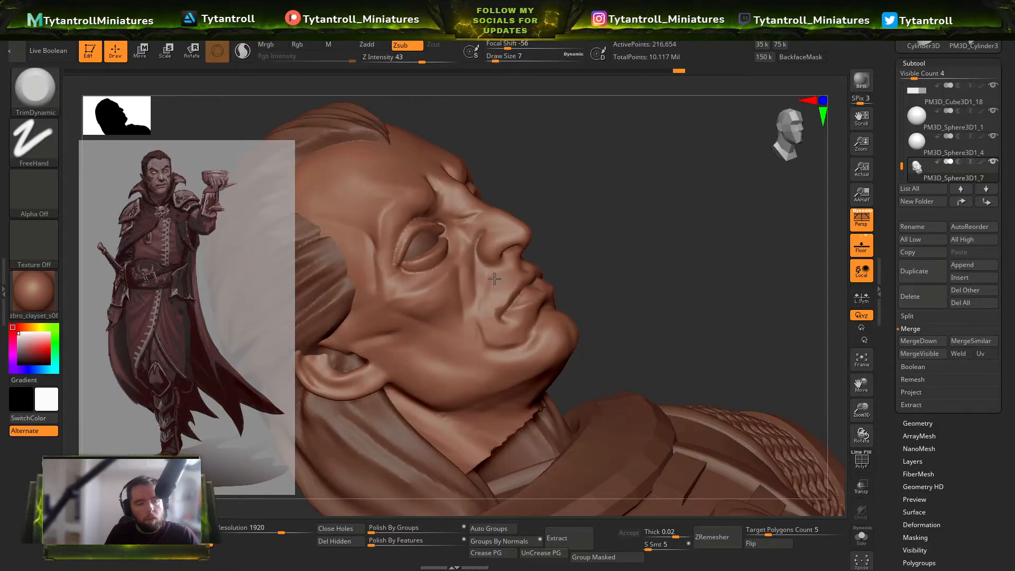
# Step: Refine the edges and corners of the lips with TrimDynamic at draw size 4
pyautogui.moveTo(493, 310)
pyautogui.mouseDown(button='right')
pyautogui.moveTo(503, 332)
pyautogui.moveTo(571, 304)
pyautogui.moveTo(685, 226)
pyautogui.moveTo(678, 266)
pyautogui.mouseUp(button='right')
pyautogui.press('b')
pyautogui.press('s')
pyautogui.press('h')
pyautogui.press('b')
pyautogui.press('t')
pyautogui.press('d')
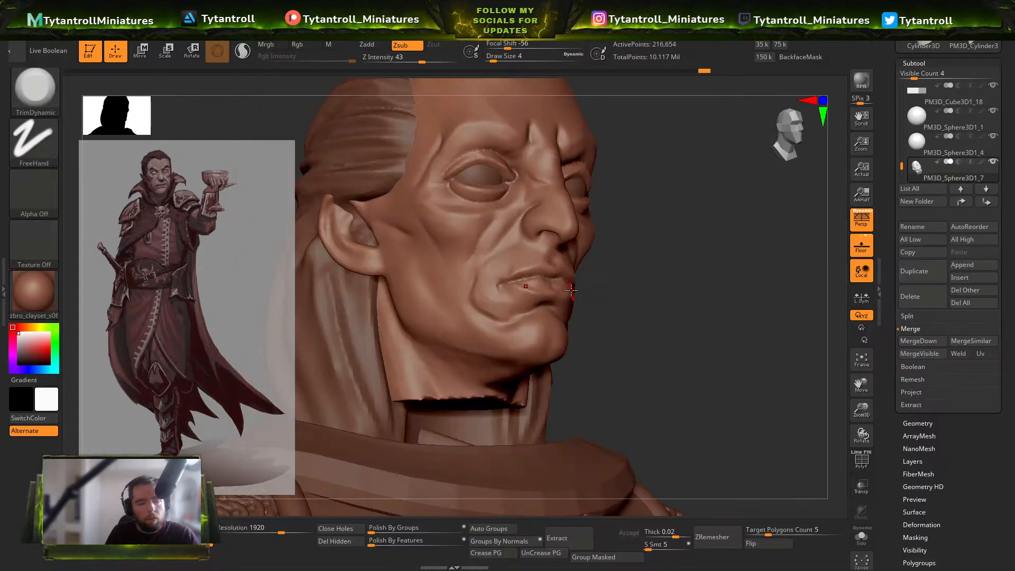
pyautogui.moveTo(573, 270); pyautogui.dragTo(567, 271, button='right')
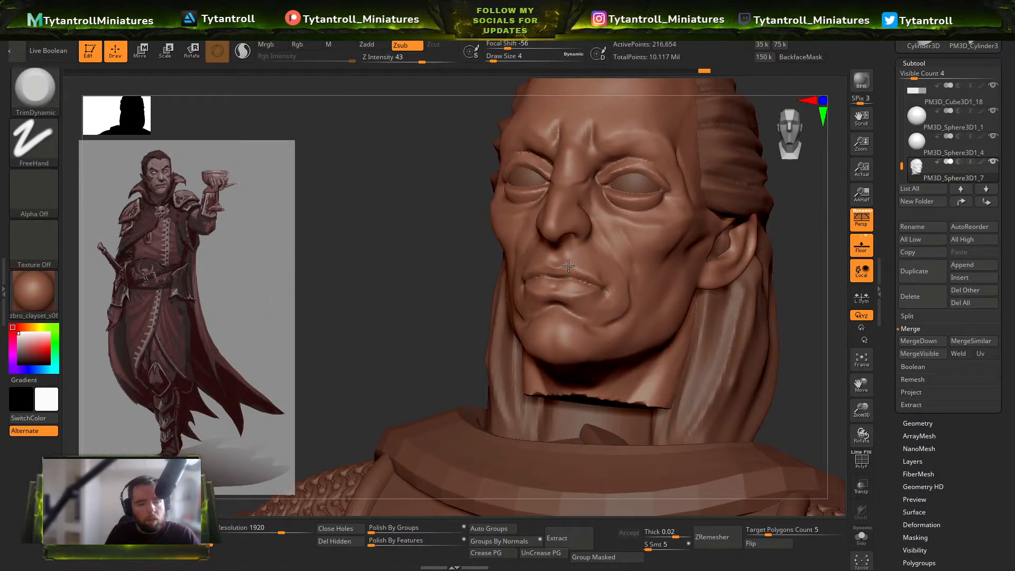
pyautogui.moveTo(430, 341)
pyautogui.mouseDown(button='right')
pyautogui.moveTo(709, 224)
pyautogui.moveTo(563, 314)
pyautogui.moveTo(566, 215)
pyautogui.mouseUp(button='right')
pyautogui.press('b')
pyautogui.press('t')
pyautogui.press('d')
pyautogui.moveTo(583, 82); pyautogui.dragTo(565, 309, button='right')
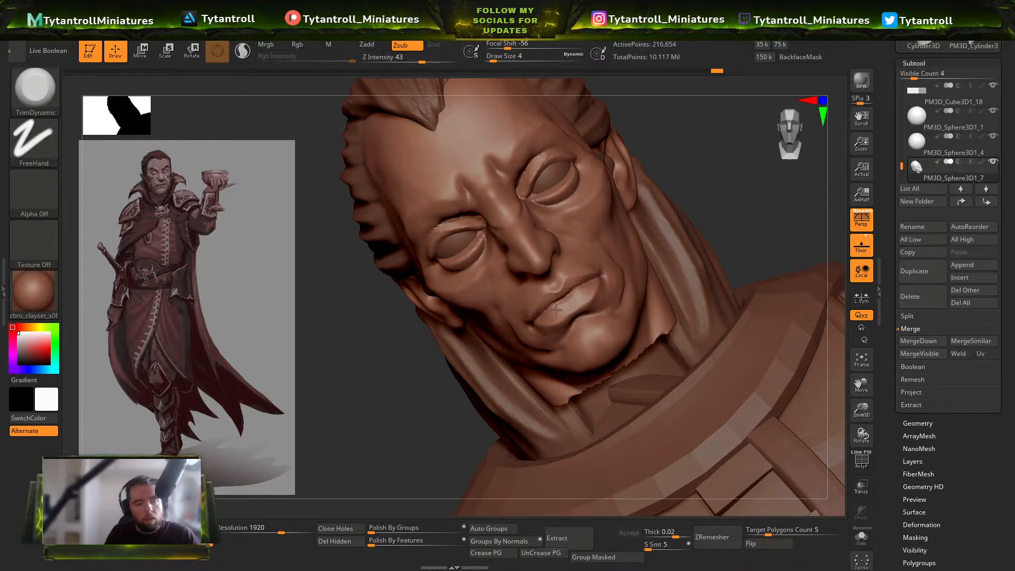
pyautogui.moveTo(432, 413); pyautogui.dragTo(558, 309, button='right')
pyautogui.press('s')
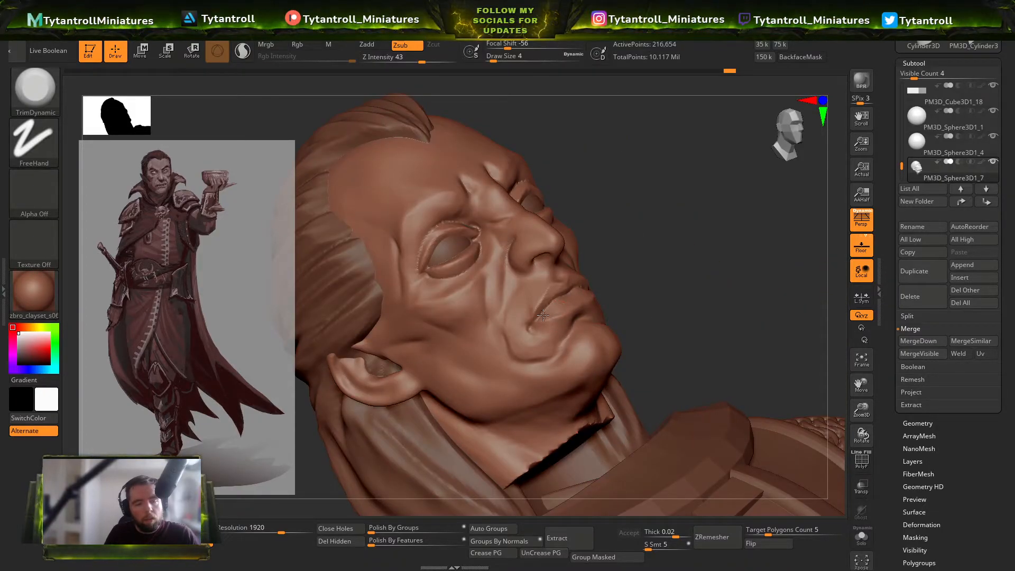
# Step: Carve the line between the lips with DamStandard at draw sizes 7 and 4, and smooth the surrounding skin
pyautogui.moveTo(656, 235)
pyautogui.mouseDown(button='right')
pyautogui.moveTo(469, 296)
pyautogui.moveTo(688, 260)
pyautogui.moveTo(587, 338)
pyautogui.moveTo(527, 404)
pyautogui.mouseUp(button='right')
pyautogui.press('b')
pyautogui.press('d')
pyautogui.press('s')
pyautogui.press('s')
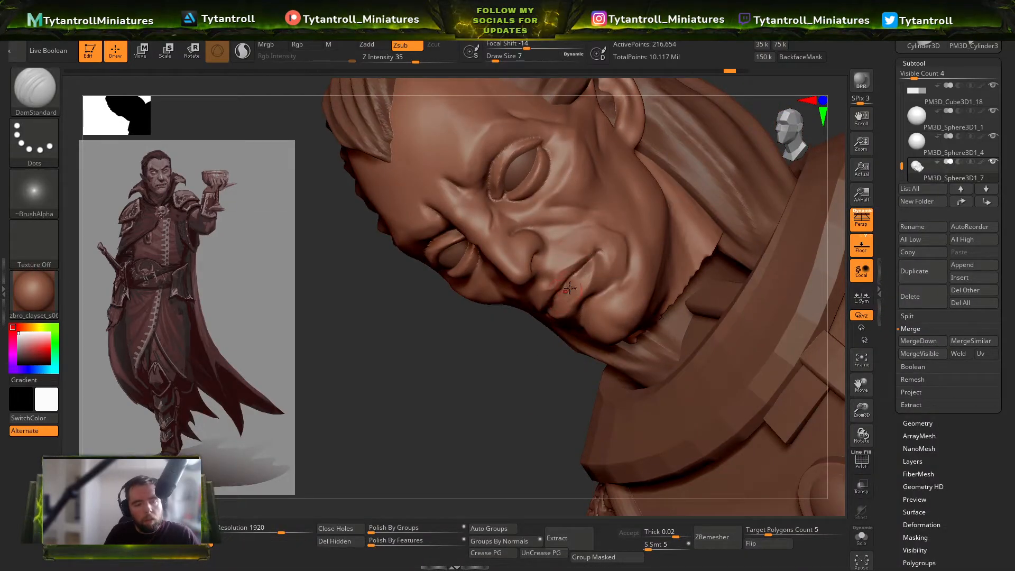
pyautogui.moveTo(578, 270); pyautogui.dragTo(510, 324, button='right')
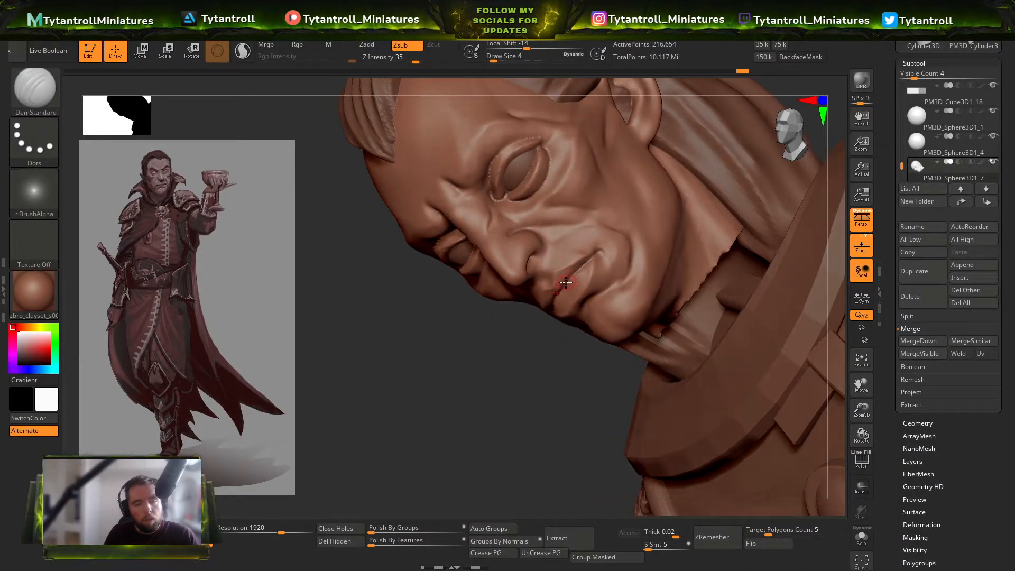
pyautogui.moveTo(500, 372)
pyautogui.keyDown('shift'); pyautogui.mouseDown(button='right')
pyautogui.moveTo(706, 129)
pyautogui.moveTo(655, 174)
pyautogui.mouseUp(button='right'); pyautogui.keyUp('shift')
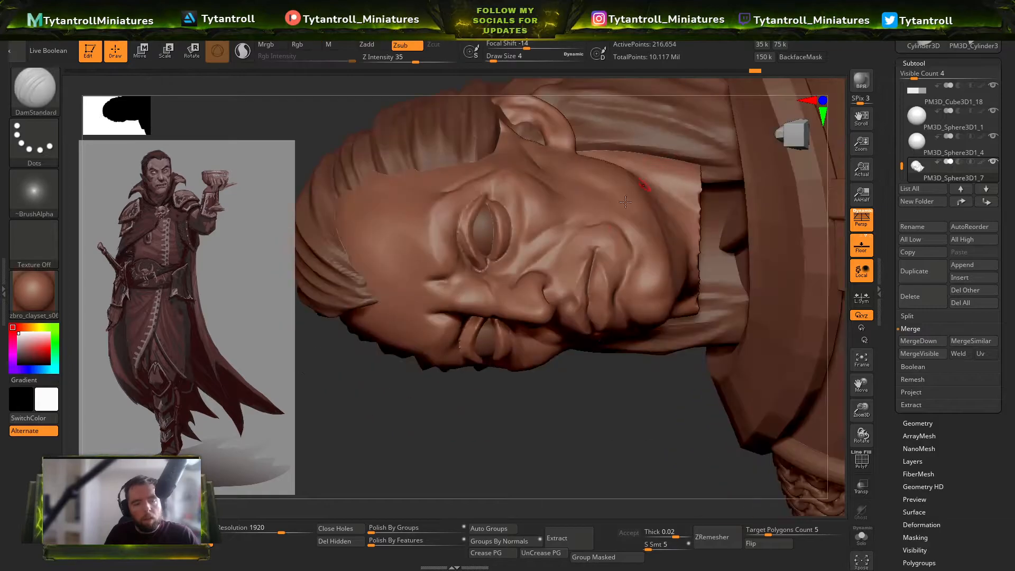
pyautogui.moveTo(563, 401)
pyautogui.mouseDown(button='right')
pyautogui.moveTo(659, 170)
pyautogui.moveTo(507, 324)
pyautogui.moveTo(555, 301)
pyautogui.mouseUp(button='right')
pyautogui.keyDown('shift'); pyautogui.moveTo(568, 267); pyautogui.dragTo(587, 264); pyautogui.keyUp('shift')
pyautogui.moveTo(576, 264)
pyautogui.mouseDown(button='right')
pyautogui.moveTo(459, 254)
pyautogui.moveTo(725, 242)
pyautogui.moveTo(640, 268)
pyautogui.mouseUp(button='right')
pyautogui.keyDown('shift'); pyautogui.moveTo(396, 370); pyautogui.dragTo(674, 267, button='right'); pyautogui.keyUp('shift')
# Step: Plane the bridge and side of the nose with TrimDynamic at draw size 8
pyautogui.press('b')
pyautogui.press('t')
pyautogui.press('d')
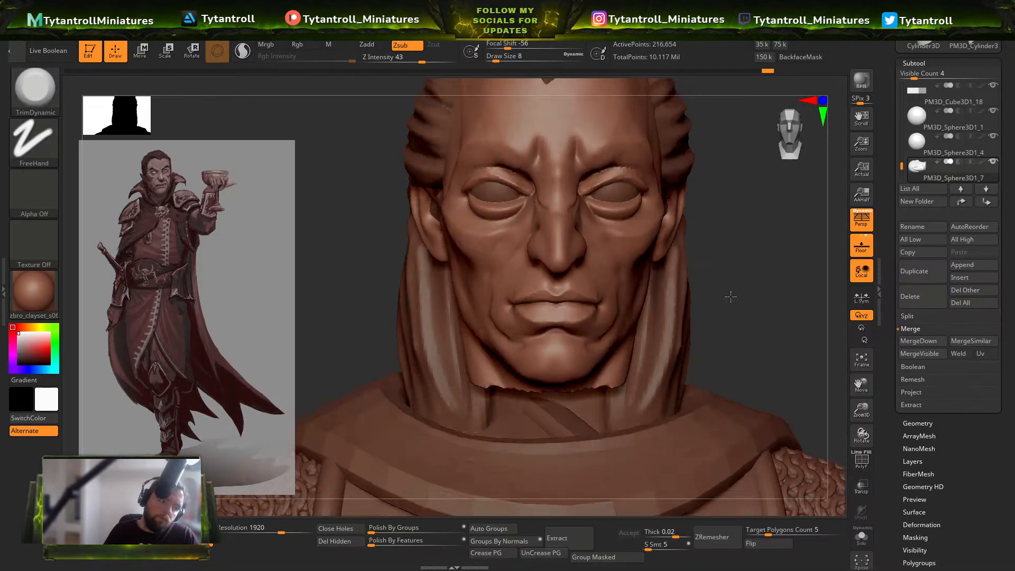
pyautogui.moveTo(756, 222); pyautogui.dragTo(565, 246, button='right')
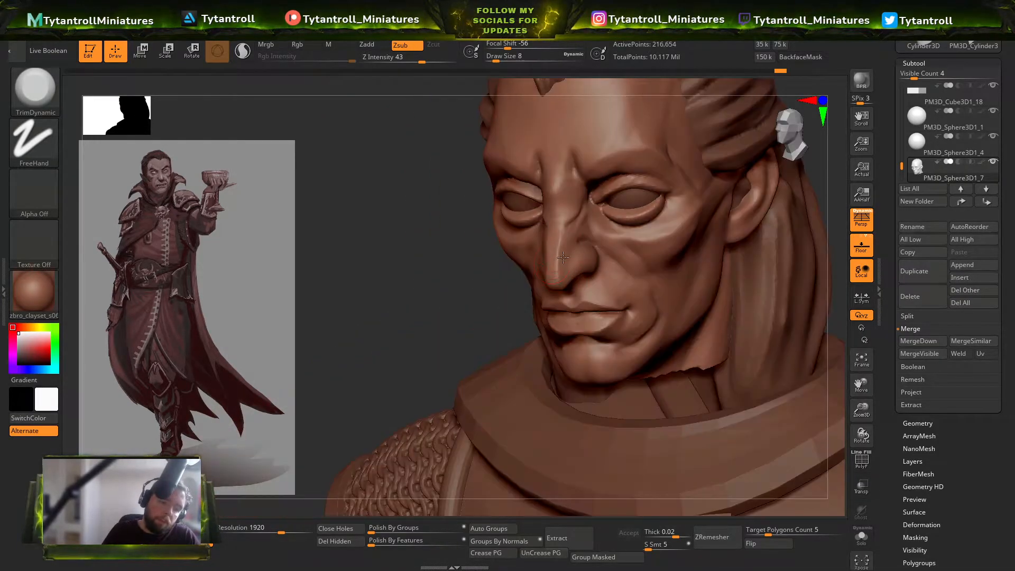
pyautogui.moveTo(552, 296)
pyautogui.mouseDown(button='right')
pyautogui.moveTo(690, 220)
pyautogui.moveTo(544, 266)
pyautogui.moveTo(690, 233)
pyautogui.moveTo(536, 270)
pyautogui.moveTo(538, 239)
pyautogui.moveTo(561, 238)
pyautogui.mouseUp(button='right')
# Step: Define the frown crease between the brows with DamStandard and adjust its shape with SnakeHook at draw size 14
pyautogui.press('b')
pyautogui.press('d')
pyautogui.press('s')
pyautogui.keyDown('shift'); pyautogui.moveTo(566, 211); pyautogui.dragTo(562, 238); pyautogui.keyUp('shift')
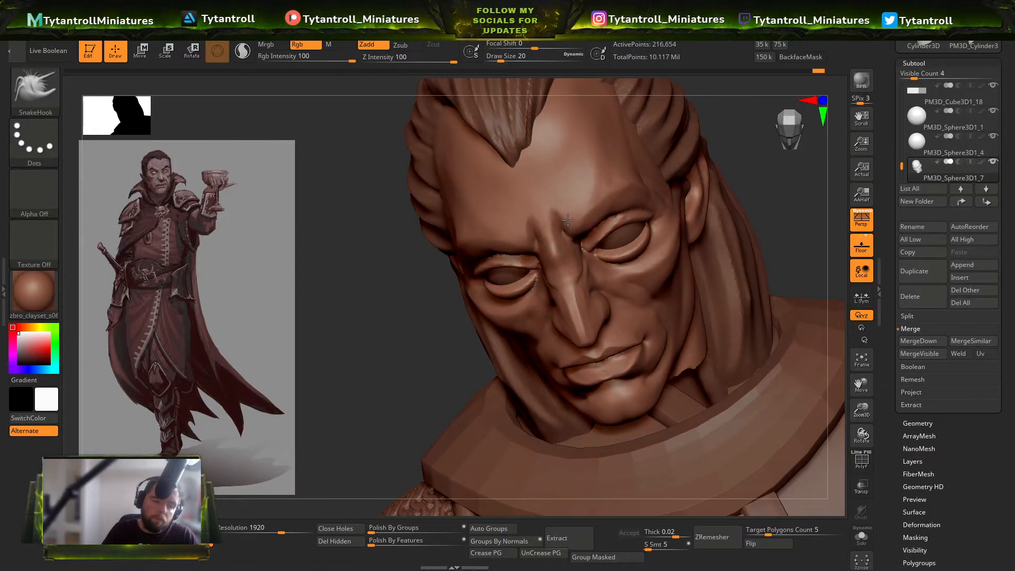
pyautogui.moveTo(360, 341)
pyautogui.keyDown('shift'); pyautogui.mouseDown()
pyautogui.moveTo(740, 251)
pyautogui.moveTo(716, 242)
pyautogui.mouseUp(); pyautogui.keyUp('shift')
pyautogui.press('s')
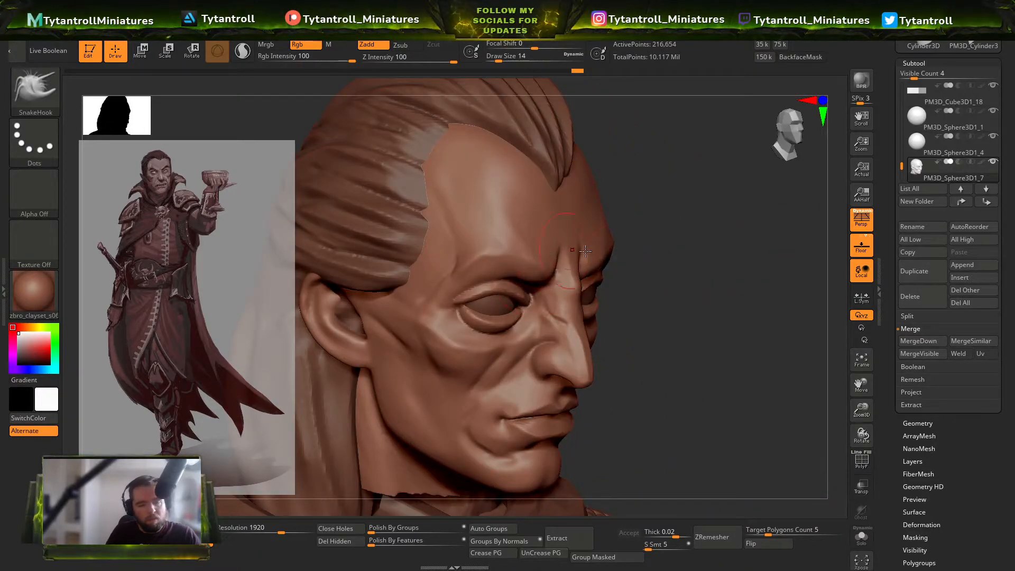
pyautogui.moveTo(568, 250); pyautogui.dragTo(599, 290, button='right')
# Step: Flatten the inner brow ridge with TrimDynamic and sharpen its creases with DamStandard, both at draw size 6
pyautogui.press('b')
pyautogui.press('t')
pyautogui.press('d')
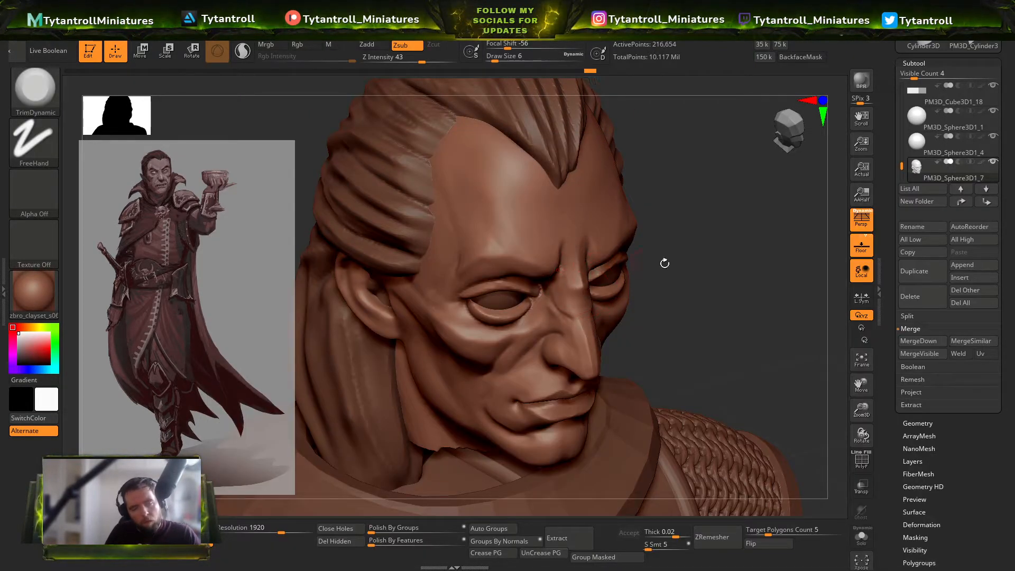
pyautogui.moveTo(644, 260); pyautogui.dragTo(586, 265, button='right')
pyautogui.moveTo(425, 382); pyautogui.dragTo(529, 370)
pyautogui.press('b')
pyautogui.press('d')
pyautogui.press('s')
pyautogui.moveTo(569, 195); pyautogui.dragTo(506, 286, button='right')
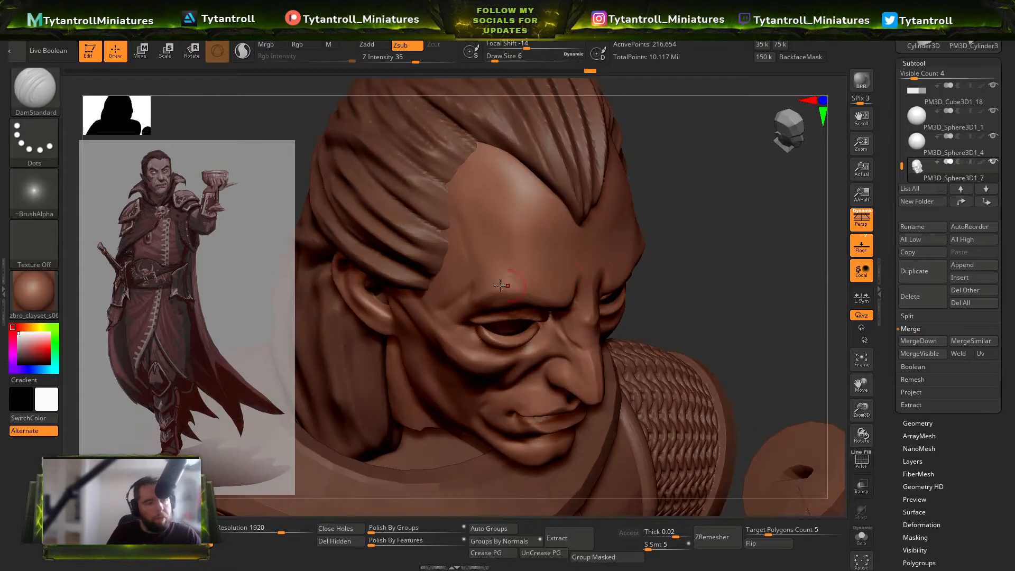
# Step: Add subtle form breaks to the forehead and temple with Orb_Cracks at Z Intensity 9 and draw size 20
pyautogui.press('b')
pyautogui.press('o')
pyautogui.press('c')
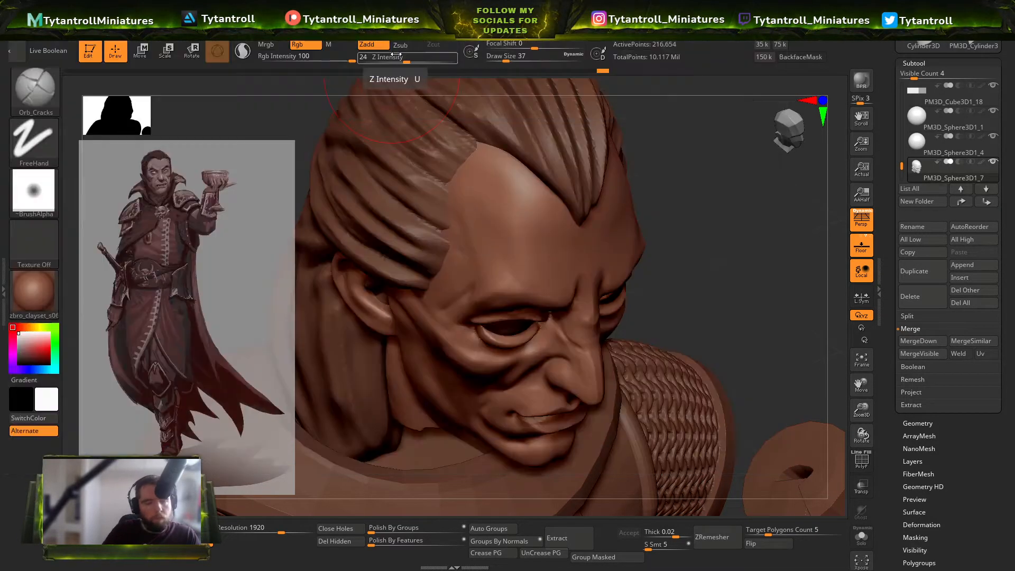
pyautogui.click(414, 60)
pyautogui.moveTo(506, 59); pyautogui.dragTo(501, 60)
pyautogui.moveTo(611, 185); pyautogui.dragTo(607, 131, button='right')
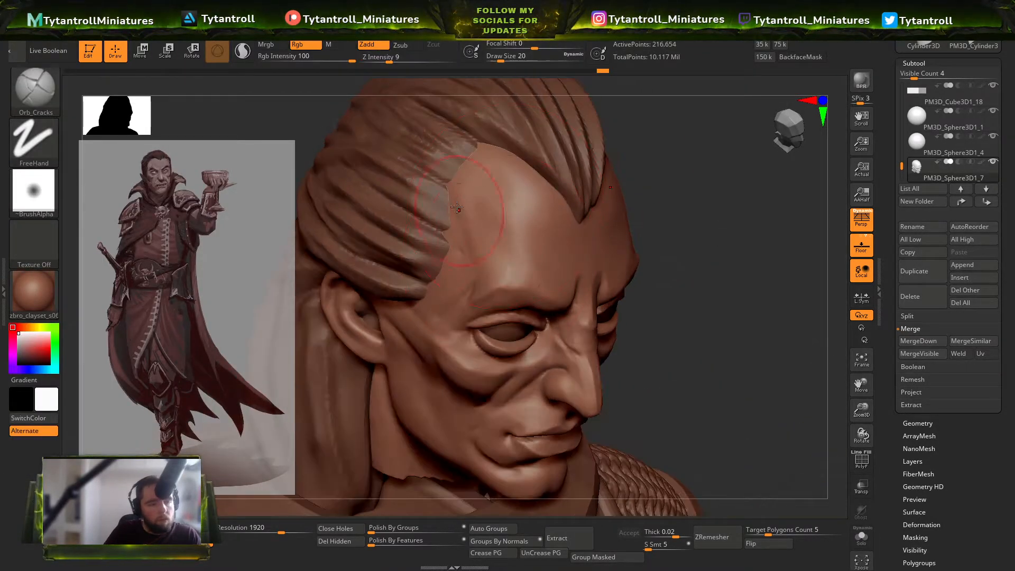
pyautogui.moveTo(461, 294); pyautogui.dragTo(499, 203)
pyautogui.moveTo(616, 282); pyautogui.dragTo(545, 294, button='right')
pyautogui.moveTo(494, 224); pyautogui.dragTo(534, 283)
pyautogui.moveTo(506, 241); pyautogui.dragTo(521, 267)
pyautogui.moveTo(771, 240)
pyautogui.mouseDown()
pyautogui.moveTo(695, 278)
pyautogui.moveTo(706, 195)
pyautogui.mouseUp()
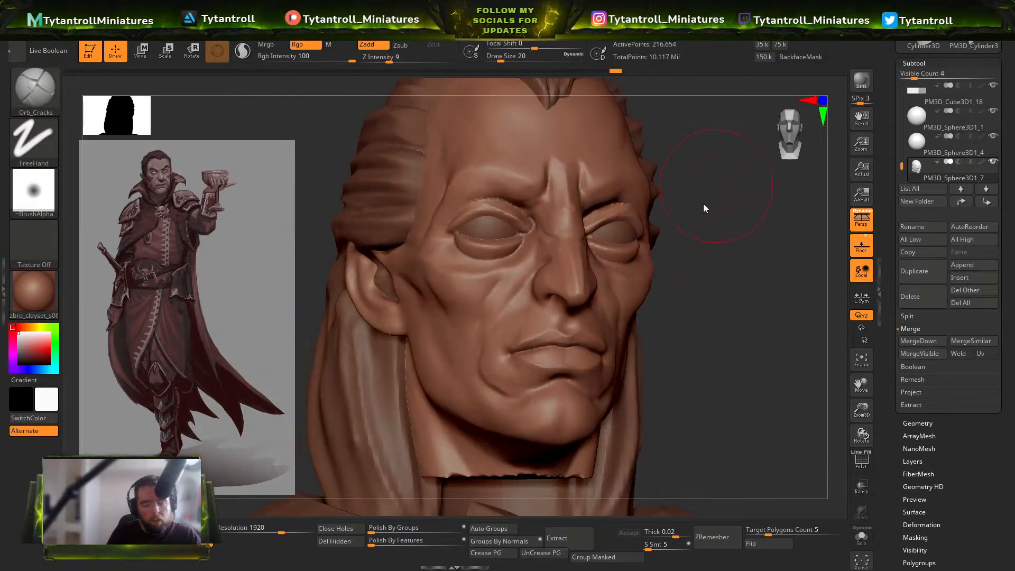
# Step: Build up the skin around the eye with the Clay brush at Z Intensity 5 and draw size 11
pyautogui.press('b')
pyautogui.press('p')
pyautogui.press('i')
pyautogui.moveTo(714, 327); pyautogui.dragTo(611, 247)
pyautogui.press('b')
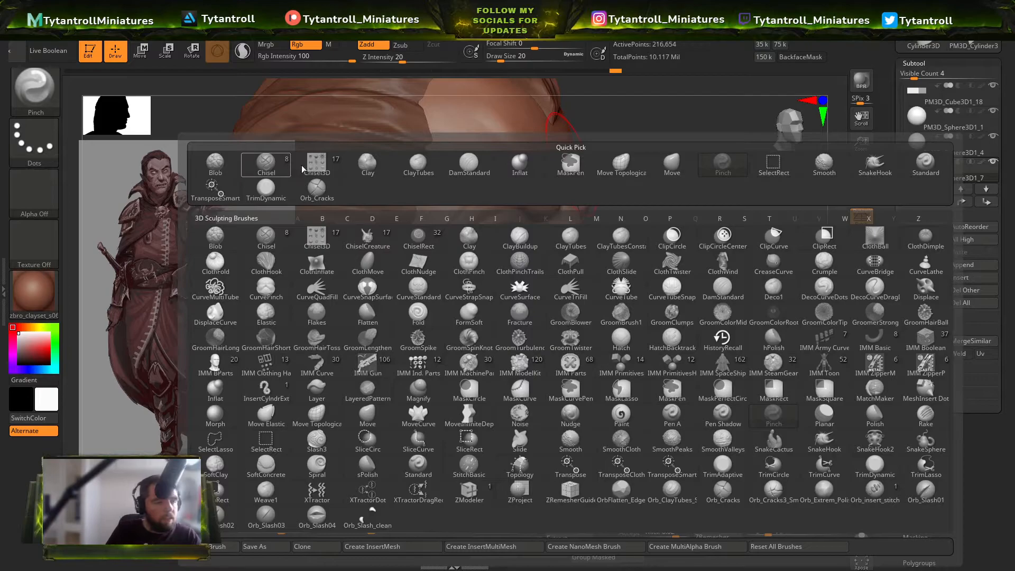
pyautogui.click(369, 165)
pyautogui.moveTo(669, 214); pyautogui.dragTo(590, 231)
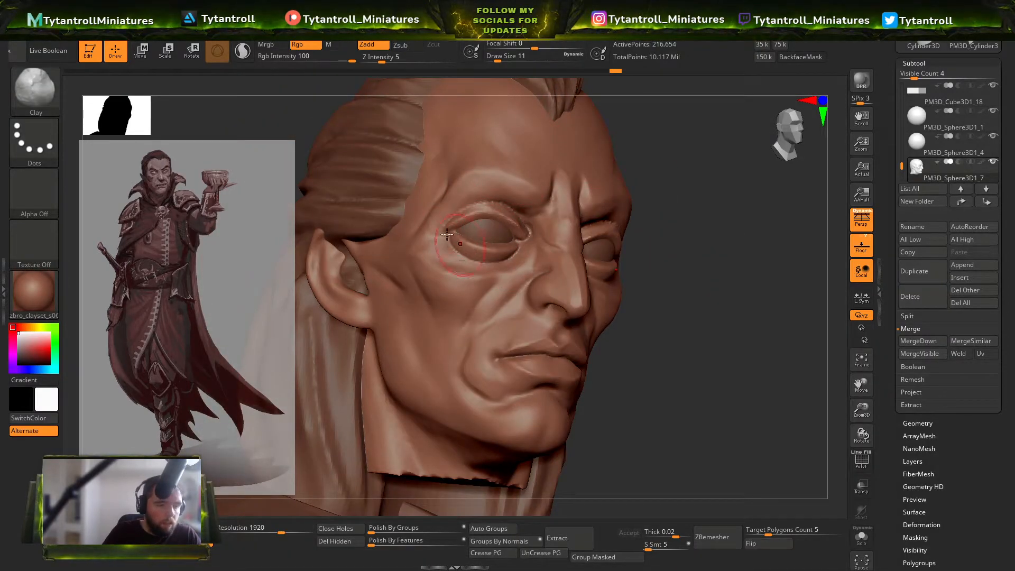
pyautogui.moveTo(699, 229); pyautogui.dragTo(502, 243)
pyautogui.moveTo(664, 166); pyautogui.dragTo(493, 246)
# Step: Shape the fold below the inner eye corner with Clay at Z Intensity 20, and smooth the result
pyautogui.press('s')
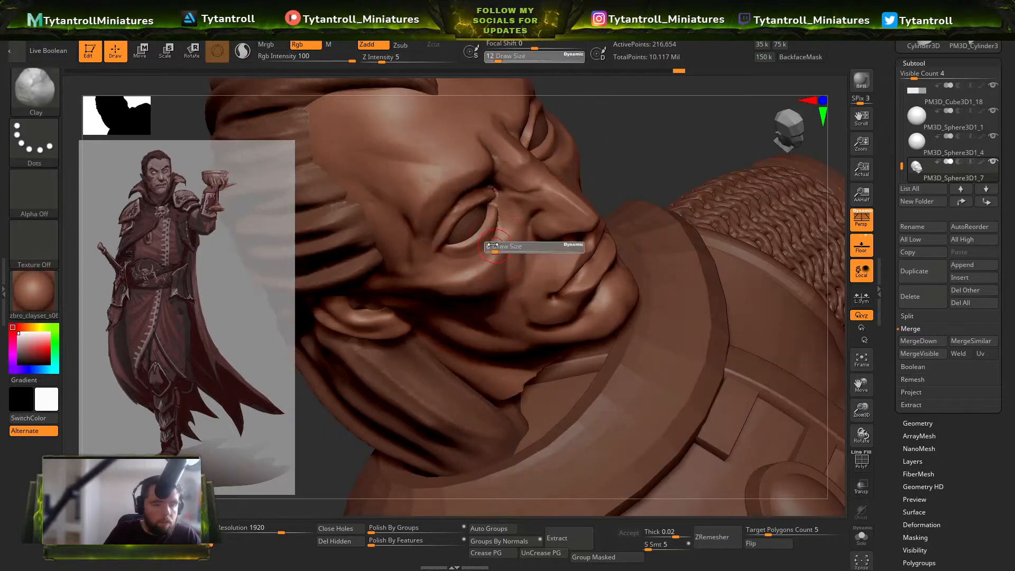
pyautogui.moveTo(665, 161); pyautogui.dragTo(491, 227)
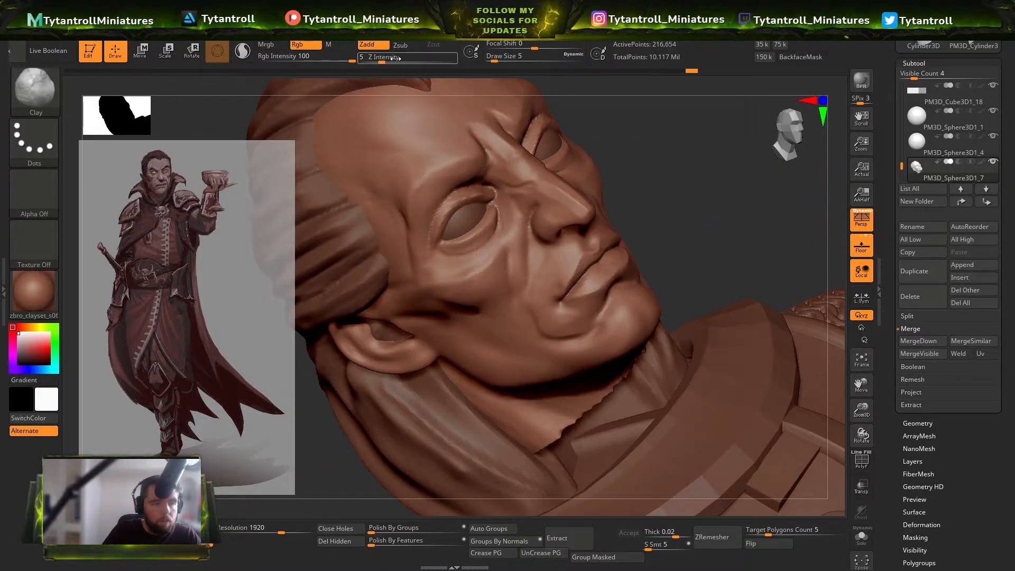
pyautogui.moveTo(687, 194); pyautogui.dragTo(504, 223)
pyautogui.moveTo(381, 369); pyautogui.dragTo(498, 233)
pyautogui.press('s')
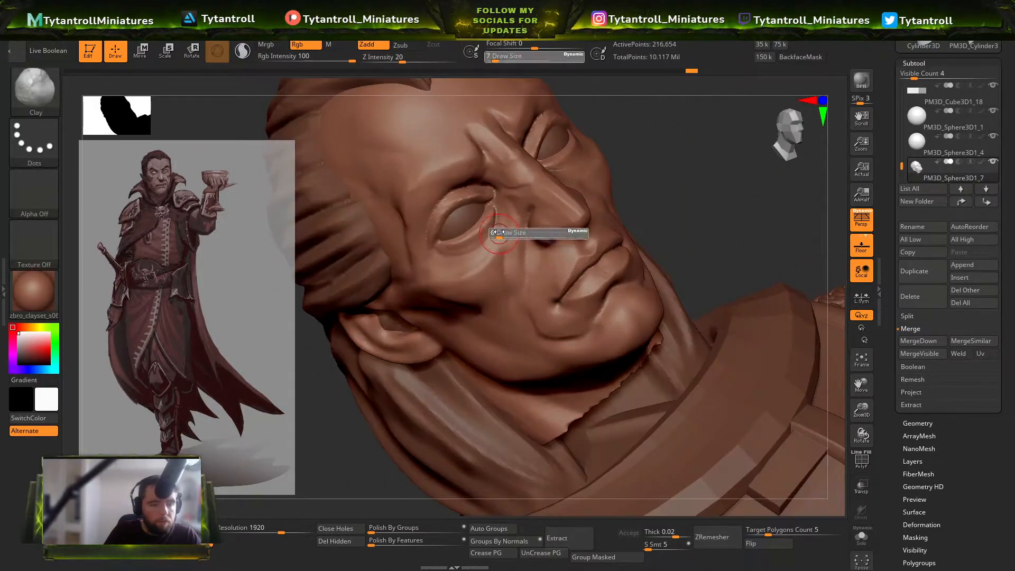
pyautogui.keyDown('shift'); pyautogui.moveTo(677, 141); pyautogui.dragTo(471, 292); pyautogui.keyUp('shift')
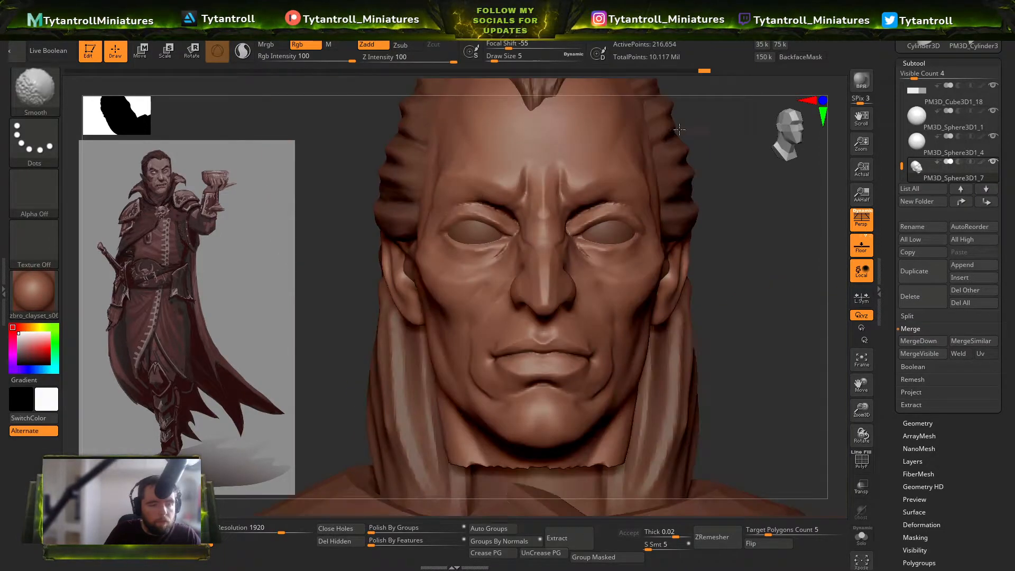
# Step: Refine the inner eye corners and the sides of the nose bridge with Clay at draw sizes 4 and 7
pyautogui.moveTo(750, 254); pyautogui.dragTo(594, 257)
pyautogui.press('s')
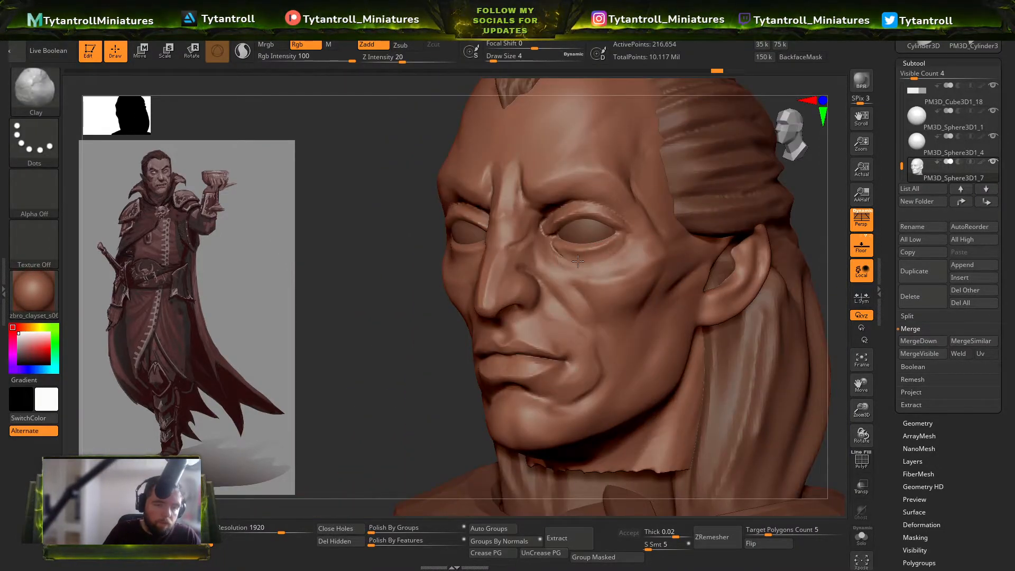
pyautogui.moveTo(401, 324); pyautogui.dragTo(505, 302)
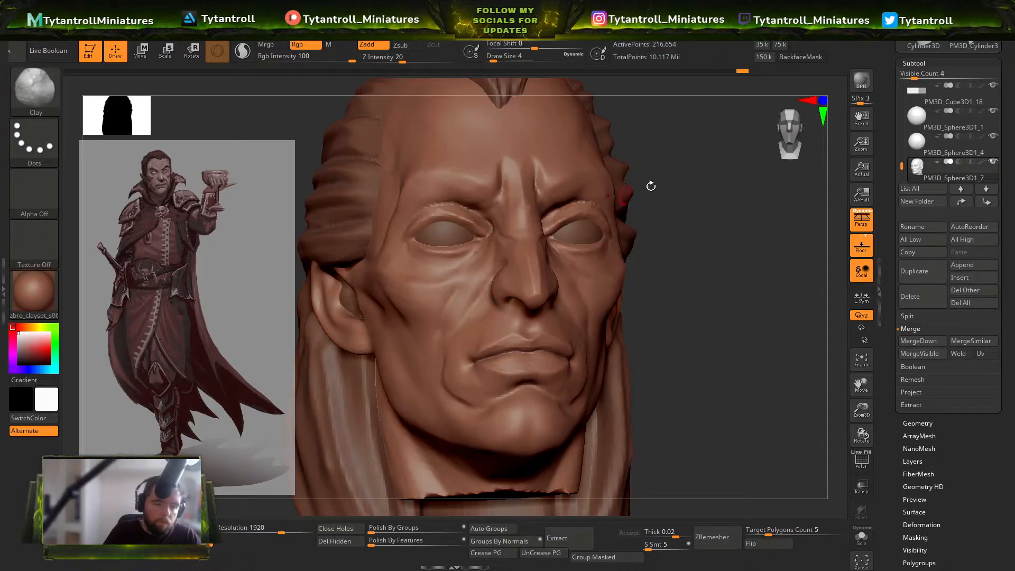
pyautogui.moveTo(627, 193); pyautogui.dragTo(540, 227)
pyautogui.hotkey('ctrl', 'z')
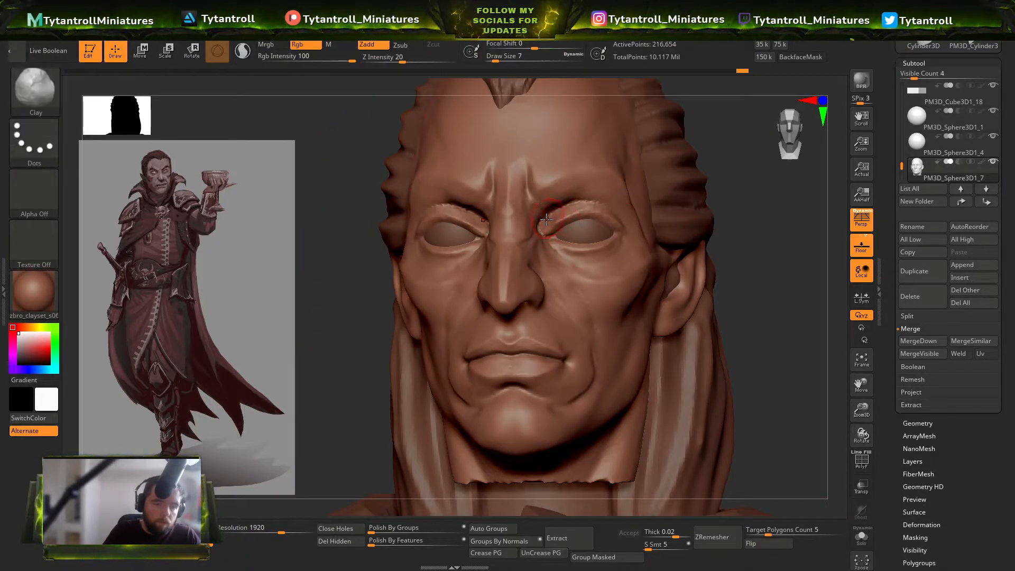
pyautogui.moveTo(741, 185); pyautogui.dragTo(563, 210)
pyautogui.moveTo(742, 207); pyautogui.dragTo(754, 226)
# Step: Carve the upper eyelid crease with DamStandard at draw sizes 5 and 4
pyautogui.press('b')
pyautogui.press('d')
pyautogui.press('s')
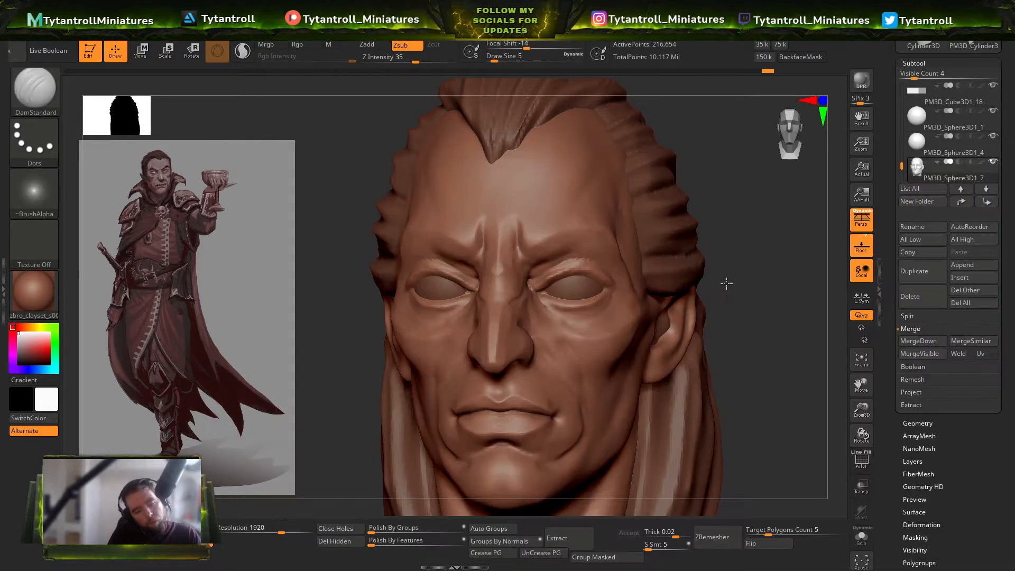
pyautogui.moveTo(737, 285); pyautogui.dragTo(593, 281)
pyautogui.press('[')
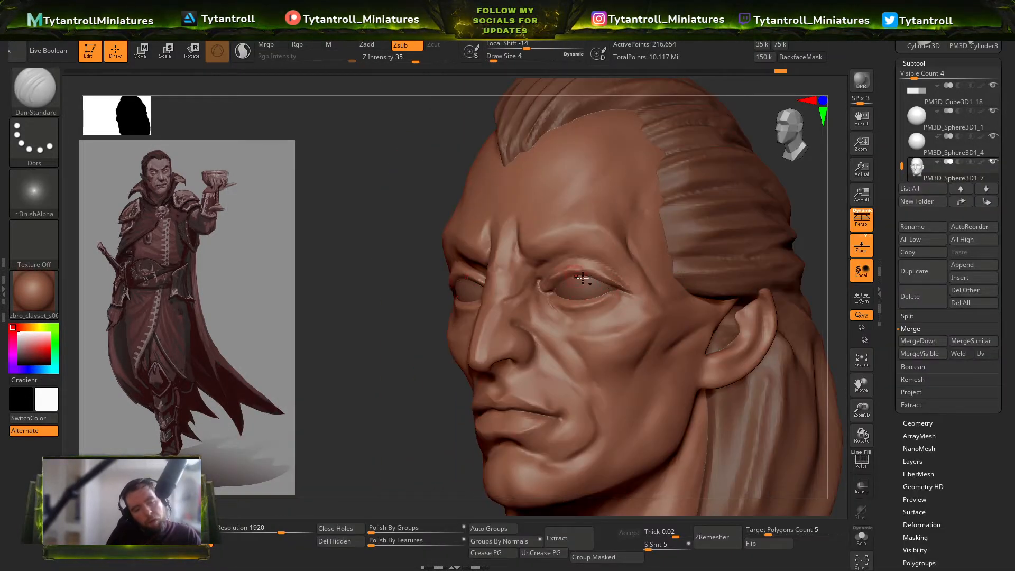
pyautogui.moveTo(413, 300); pyautogui.dragTo(566, 265)
# Step: Clean up the planes of the upper eyelid and brow with TrimDynamic
pyautogui.press('b')
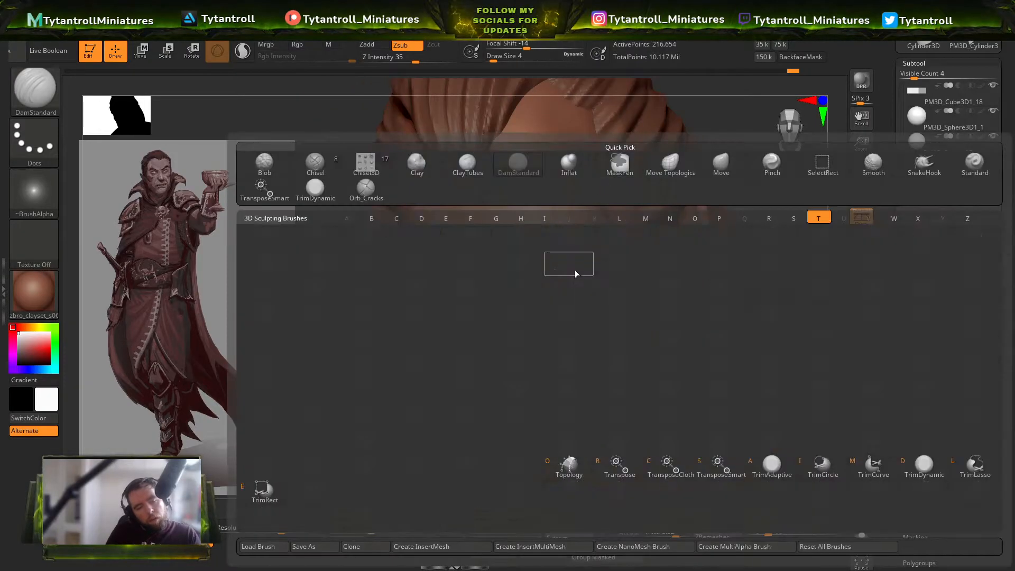
pyautogui.press('t')
pyautogui.press('d')
pyautogui.press('f')
pyautogui.moveTo(690, 259)
pyautogui.keyDown('shift'); pyautogui.mouseDown()
pyautogui.moveTo(668, 231)
pyautogui.moveTo(628, 301)
pyautogui.mouseUp(); pyautogui.keyUp('shift')
# Step: Adjust the brow area above the eyes with SnakeHook at draw sizes between 20 and 31
pyautogui.press('b')
pyautogui.press('s')
pyautogui.press('h')
pyautogui.moveTo(627, 227)
pyautogui.mouseDown()
pyautogui.moveTo(552, 204)
pyautogui.moveTo(515, 210)
pyautogui.mouseUp()
pyautogui.press('s')
pyautogui.moveTo(496, 213); pyautogui.dragTo(501, 212)
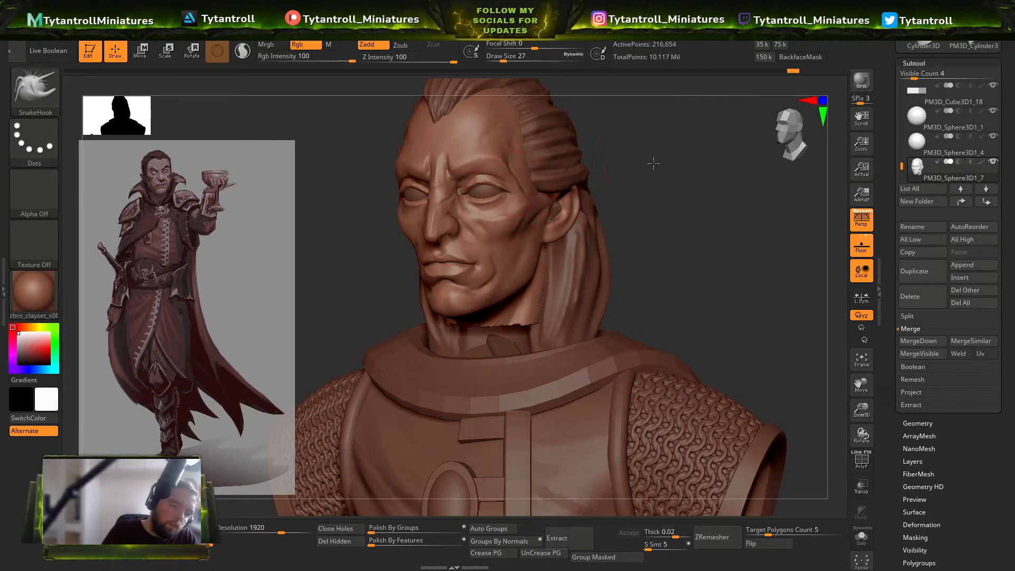
pyautogui.moveTo(651, 161); pyautogui.dragTo(500, 192)
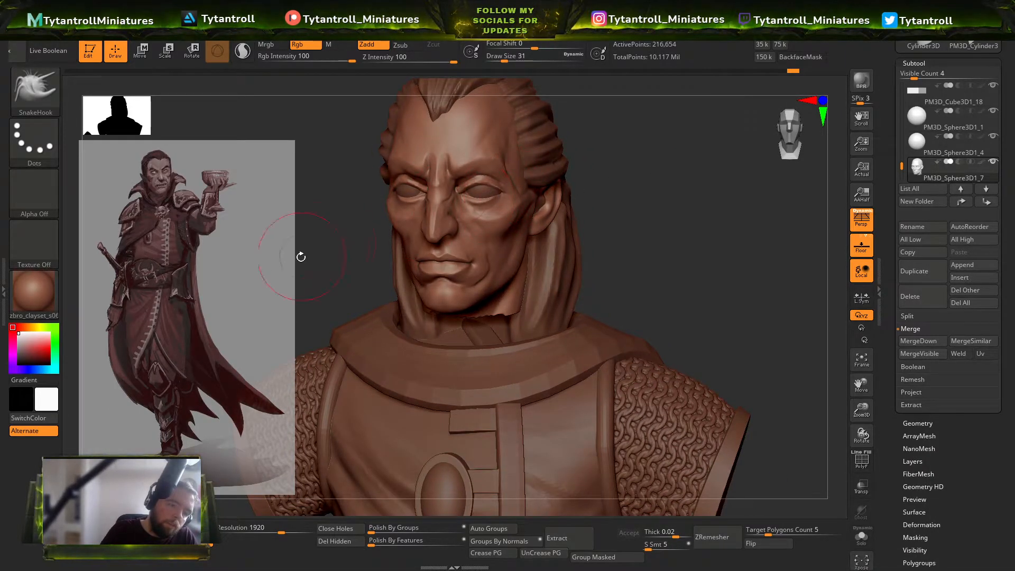
pyautogui.moveTo(301, 256); pyautogui.dragTo(431, 202)
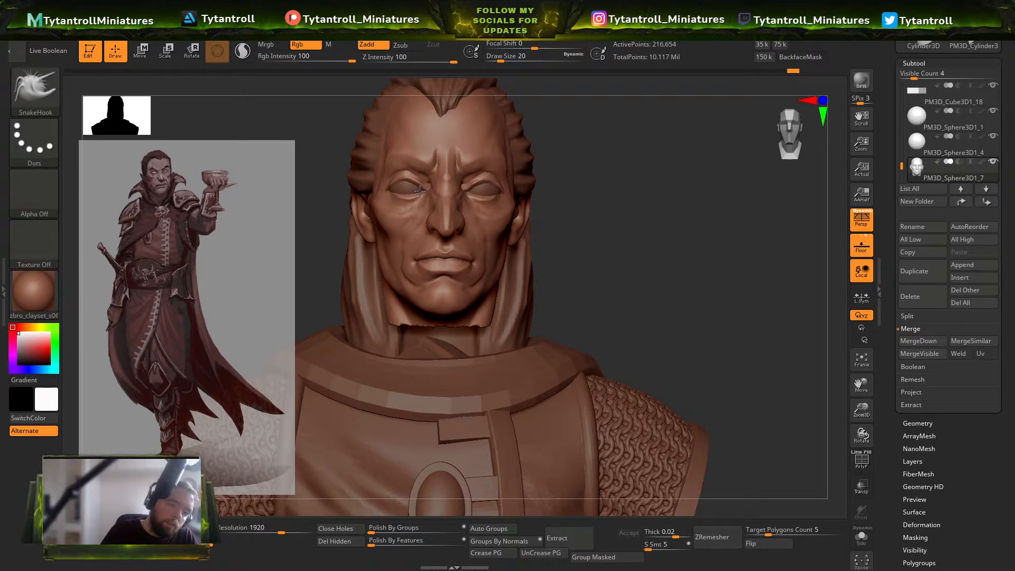
pyautogui.moveTo(328, 198)
pyautogui.mouseDown()
pyautogui.moveTo(557, 175)
pyautogui.moveTo(594, 337)
pyautogui.mouseUp()
# Step: Reshape the brow and lower forehead with the Move brush at draw sizes 20, 23 and 14
pyautogui.press('b')
pyautogui.press('m')
pyautogui.press('v')
pyautogui.moveTo(594, 296); pyautogui.dragTo(507, 227)
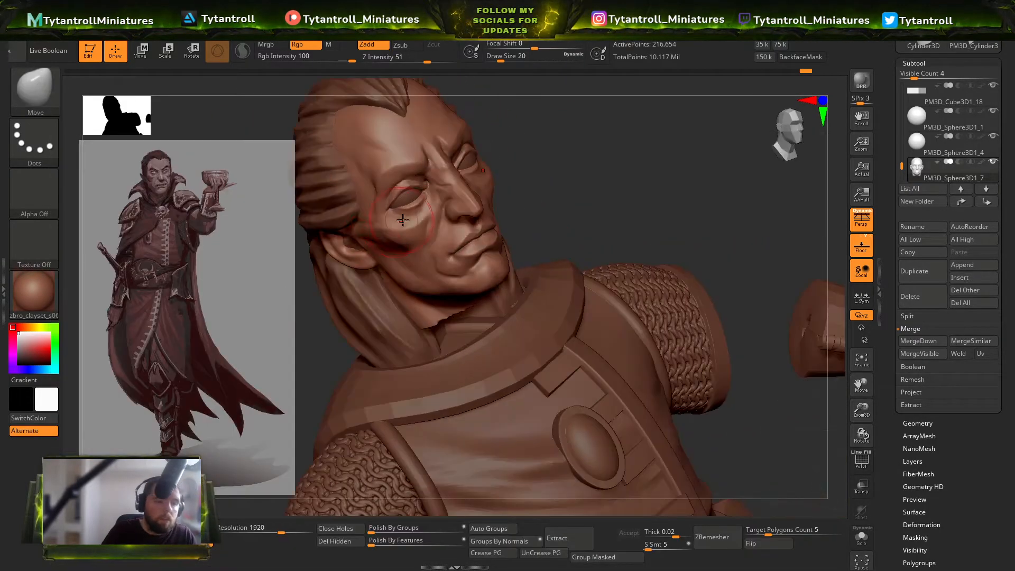
pyautogui.moveTo(549, 200)
pyautogui.mouseDown()
pyautogui.moveTo(338, 217)
pyautogui.moveTo(315, 226)
pyautogui.moveTo(319, 238)
pyautogui.mouseUp()
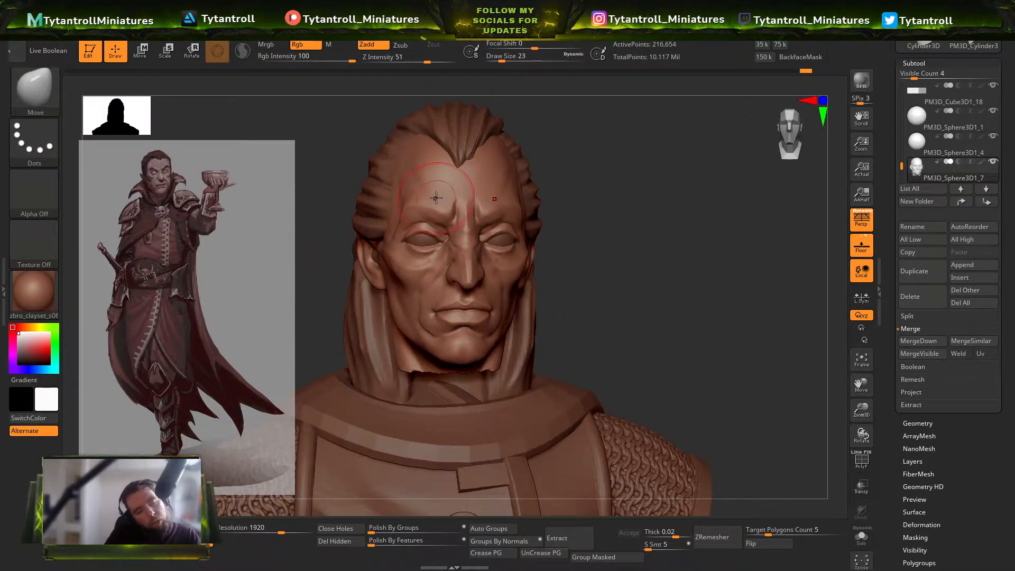
pyautogui.moveTo(584, 166); pyautogui.dragTo(492, 202)
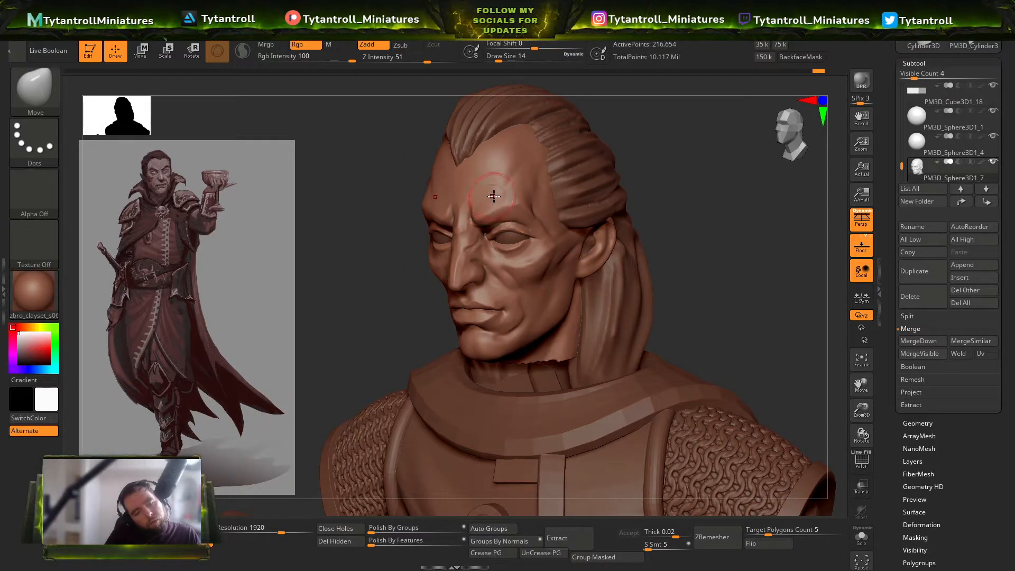
# Step: Refine the planes of the face with TrimDynamic at draw size 11 and with Clay
pyautogui.moveTo(299, 300)
pyautogui.mouseDown()
pyautogui.moveTo(657, 208)
pyautogui.moveTo(680, 163)
pyautogui.moveTo(333, 235)
pyautogui.moveTo(351, 368)
pyautogui.moveTo(639, 296)
pyautogui.moveTo(574, 291)
pyautogui.mouseUp()
pyautogui.press('b')
pyautogui.press('t')
pyautogui.press('d')
pyautogui.press('b')
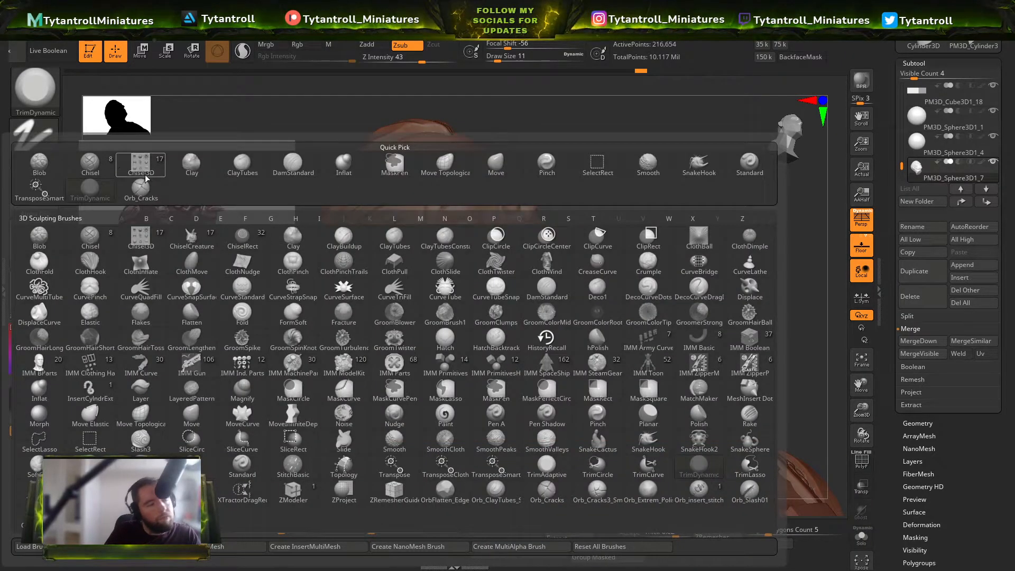
pyautogui.click(204, 175)
pyautogui.moveTo(660, 159)
pyautogui.mouseDown()
pyautogui.moveTo(493, 288)
pyautogui.moveTo(497, 275)
pyautogui.mouseUp()
pyautogui.moveTo(782, 142)
pyautogui.mouseDown()
pyautogui.moveTo(724, 224)
pyautogui.moveTo(389, 317)
pyautogui.moveTo(600, 254)
pyautogui.mouseUp()
# Step: Adjust the corners of the mouth with SnakeHook at draw sizes 23 and 18
pyautogui.press('b')
pyautogui.press('s')
pyautogui.press('h')
pyautogui.moveTo(700, 253); pyautogui.dragTo(687, 262)
pyautogui.press('s')
pyautogui.moveTo(557, 273); pyautogui.dragTo(567, 270)
pyautogui.hotkey('ctrl', 'z')
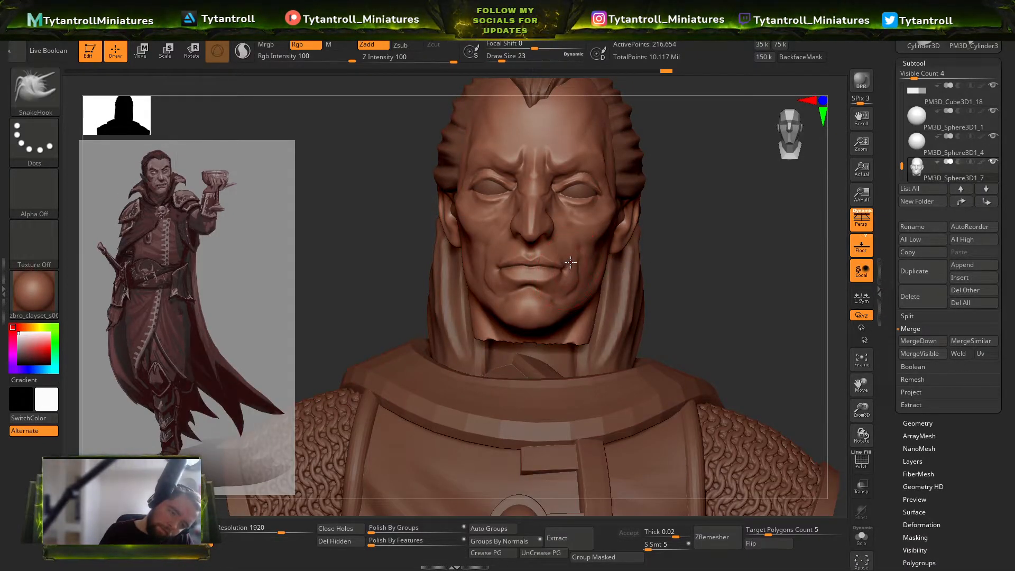
pyautogui.moveTo(681, 253); pyautogui.dragTo(529, 257)
pyautogui.moveTo(418, 275)
pyautogui.mouseDown()
pyautogui.moveTo(756, 257)
pyautogui.moveTo(560, 264)
pyautogui.mouseUp()
pyautogui.press('s')
pyautogui.moveTo(479, 306); pyautogui.dragTo(476, 305)
pyautogui.moveTo(322, 304)
pyautogui.mouseDown()
pyautogui.moveTo(786, 236)
pyautogui.moveTo(745, 266)
pyautogui.moveTo(603, 271)
pyautogui.mouseUp()
pyautogui.press('b')
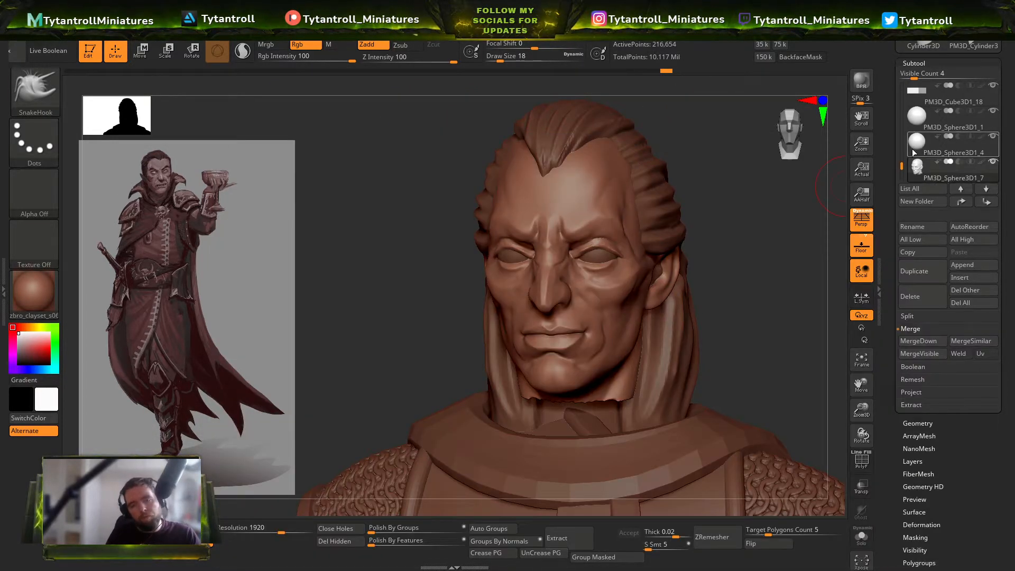
# Step: Show the hidden eyebrow subtool PM3D_Sphere3D1_3 and make it the active subtool
pyautogui.moveTo(902, 165); pyautogui.dragTo(902, 174)
pyautogui.click(992, 112)
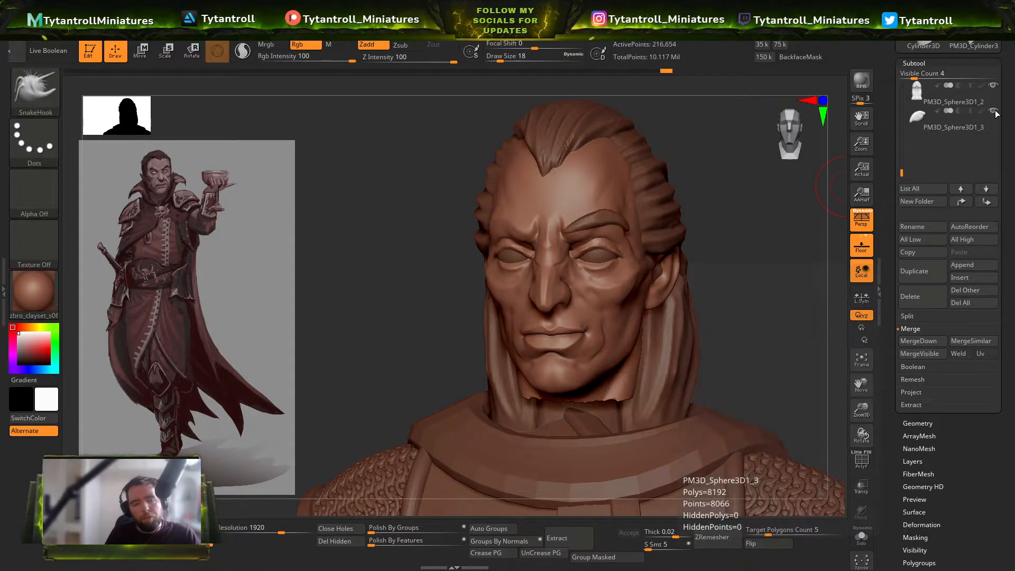
pyautogui.keyDown('alt'); pyautogui.click(615, 212); pyautogui.keyUp('alt')
# Step: Pull the inner end of the eyebrow down toward the nose bridge with SnakeHook, starting at draw size 49
pyautogui.moveTo(765, 215); pyautogui.dragTo(588, 275)
pyautogui.press(']')
pyautogui.press(']')
pyautogui.press(']')
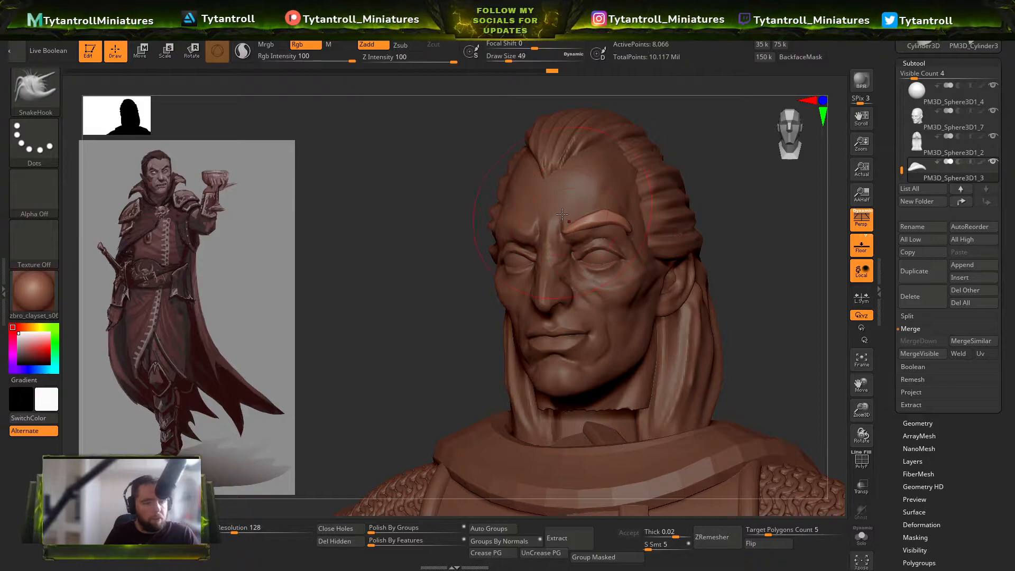
pyautogui.moveTo(571, 216); pyautogui.dragTo(569, 230)
pyautogui.moveTo(331, 242)
pyautogui.mouseDown()
pyautogui.moveTo(743, 226)
pyautogui.moveTo(576, 280)
pyautogui.mouseUp()
pyautogui.press('s')
pyautogui.moveTo(566, 230); pyautogui.dragTo(570, 231)
pyautogui.moveTo(571, 224); pyautogui.dragTo(569, 233)
pyautogui.moveTo(739, 227); pyautogui.dragTo(613, 227)
# Step: Raise the arch of the eyebrow with the Move brush at draw size 31
pyautogui.press('b')
pyautogui.press('m')
pyautogui.press('v')
pyautogui.moveTo(503, 285); pyautogui.dragTo(576, 267)
pyautogui.moveTo(600, 217); pyautogui.dragTo(598, 210)
pyautogui.moveTo(491, 238); pyautogui.dragTo(418, 248)
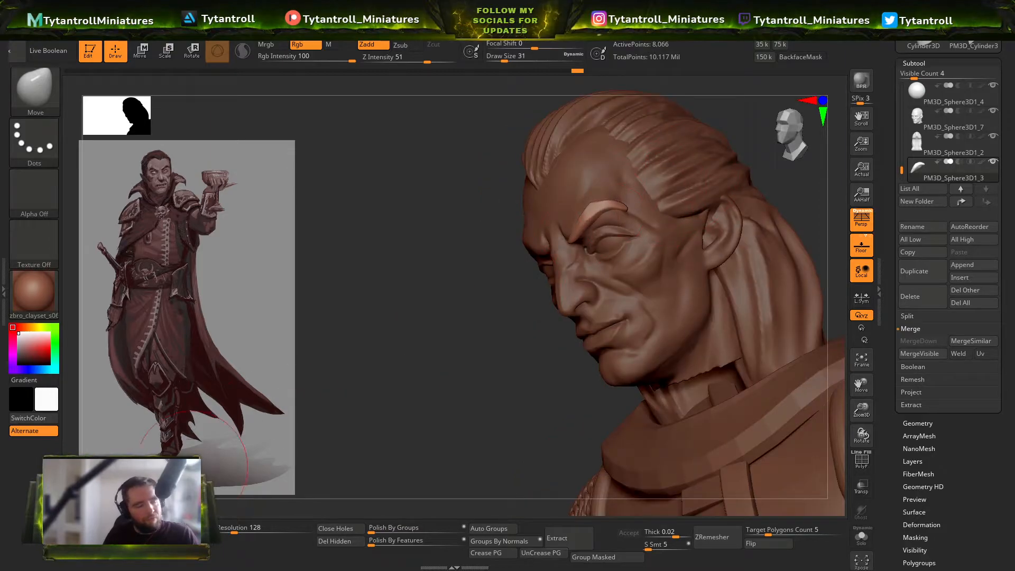
# Step: Duplicate the eyebrow subtool and mirror it to the other side of the face
pyautogui.hotkey('ctrl', 'shift', 'd')
pyautogui.click(185, 531)
pyautogui.moveTo(227, 430); pyautogui.dragTo(317, 423)
# Step: Make the head active and refine the inner brow and nose bridge profile with SnakeHook at draw size 9
pyautogui.press('b')
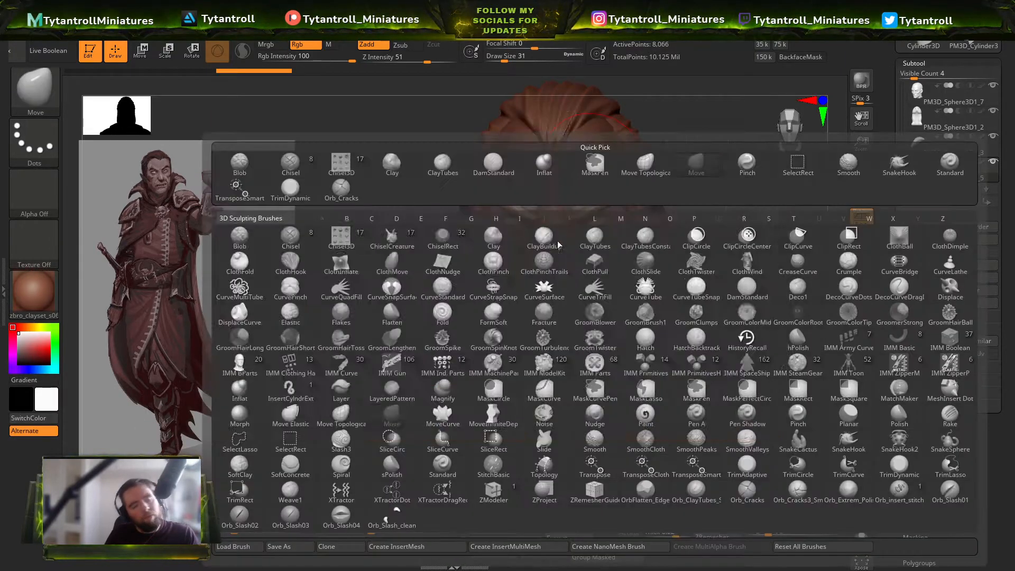
pyautogui.press('s')
pyautogui.press('h')
pyautogui.keyDown('alt'); pyautogui.click(568, 243); pyautogui.keyUp('alt')
pyautogui.moveTo(386, 249); pyautogui.dragTo(396, 293)
pyautogui.press('b')
pyautogui.press('s')
pyautogui.press('h')
pyautogui.moveTo(551, 209); pyautogui.dragTo(555, 206)
pyautogui.moveTo(388, 287); pyautogui.dragTo(560, 243)
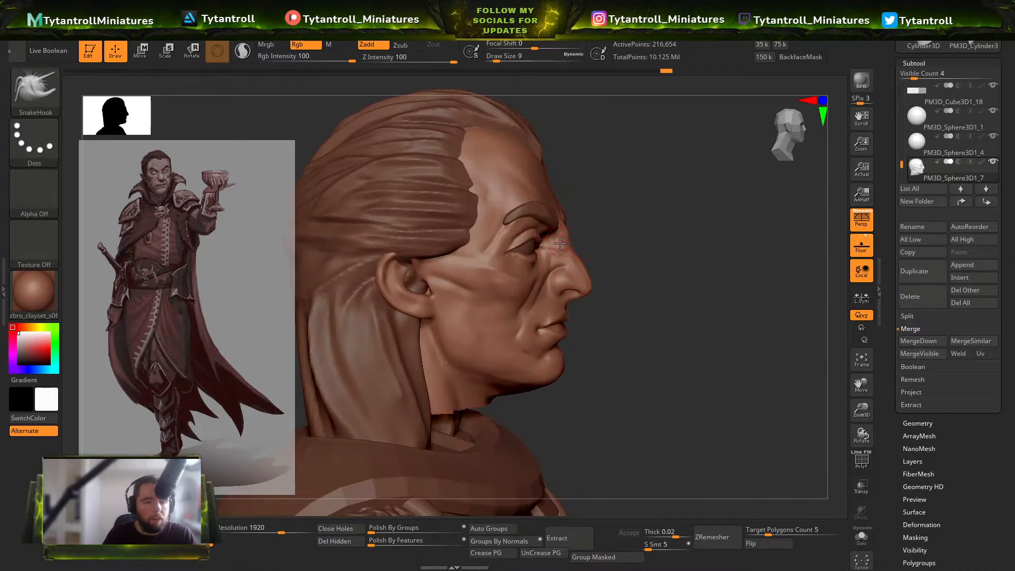
pyautogui.moveTo(575, 233)
pyautogui.mouseDown()
pyautogui.moveTo(571, 249)
pyautogui.moveTo(603, 264)
pyautogui.moveTo(579, 275)
pyautogui.moveTo(582, 288)
pyautogui.moveTo(554, 289)
pyautogui.mouseUp()
# Step: Carve a frown crease between the eyebrows with DamStandard and smooth it
pyautogui.press('s')
pyautogui.press('s')
pyautogui.press('b')
pyautogui.press('d')
pyautogui.press('s')
pyautogui.press('s')
pyautogui.moveTo(621, 251); pyautogui.dragTo(560, 169)
pyautogui.moveTo(714, 177); pyautogui.dragTo(693, 225)
pyautogui.press('s')
pyautogui.moveTo(567, 265); pyautogui.dragTo(562, 266)
pyautogui.moveTo(569, 220); pyautogui.dragTo(570, 251)
pyautogui.keyDown('shift'); pyautogui.moveTo(571, 236); pyautogui.dragTo(567, 253); pyautogui.keyUp('shift')
# Step: Undo the last two strokes and carve the crease between the eyebrows again with DamStandard at draw size 5
pyautogui.moveTo(706, 200)
pyautogui.mouseDown()
pyautogui.moveTo(714, 172)
pyautogui.moveTo(732, 193)
pyautogui.mouseUp()
pyautogui.hotkey('ctrl', 'z')
pyautogui.hotkey('ctrl', 'z')
pyautogui.moveTo(568, 241); pyautogui.dragTo(563, 261)
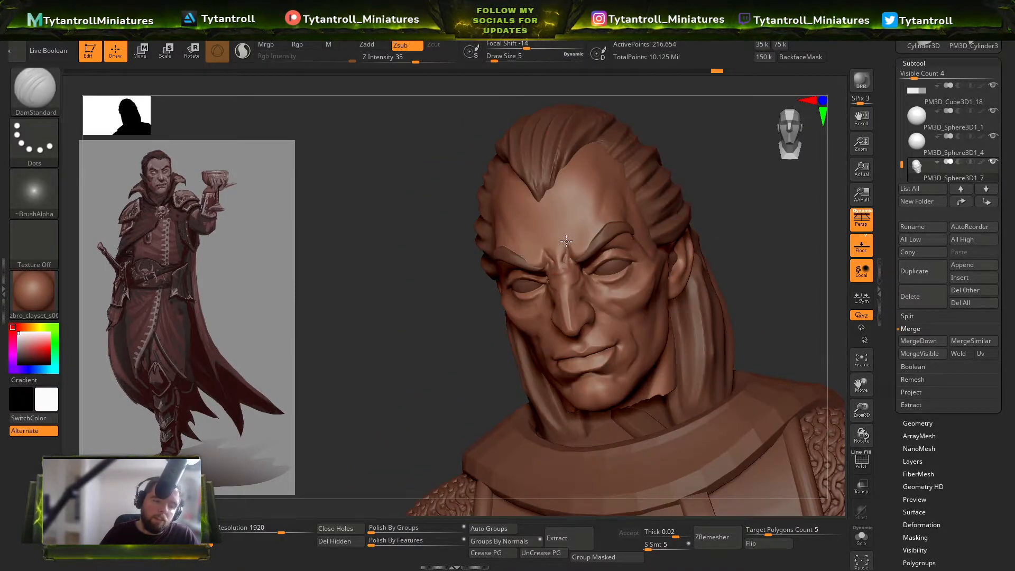
pyautogui.moveTo(488, 322); pyautogui.dragTo(508, 329)
pyautogui.moveTo(700, 182); pyautogui.dragTo(720, 194)
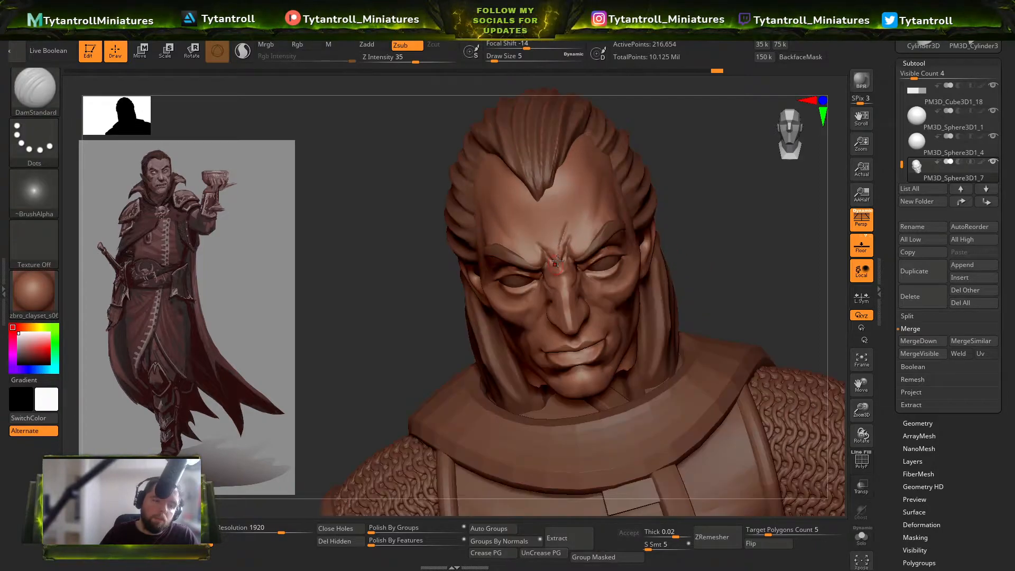
# Step: Undo the last crease stroke, carve a short diagonal wrinkle between the eyebrows, and smooth the crease toward the forehead
pyautogui.hotkey('ctrl', 'z')
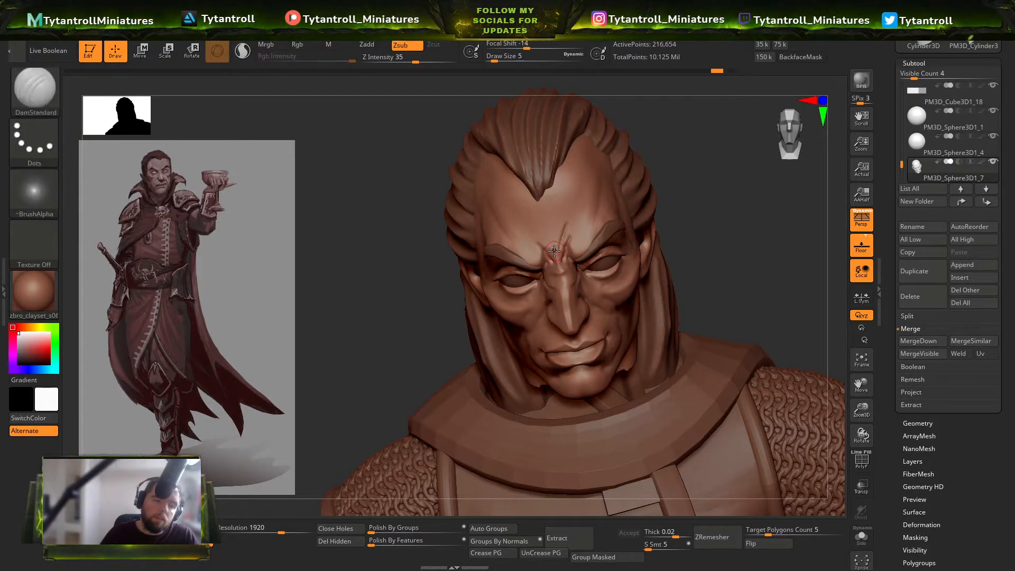
pyautogui.moveTo(543, 236); pyautogui.dragTo(553, 252)
pyautogui.moveTo(702, 222); pyautogui.dragTo(740, 198)
pyautogui.moveTo(769, 323); pyautogui.dragTo(700, 323)
pyautogui.keyDown('shift'); pyautogui.moveTo(562, 231); pyautogui.dragTo(561, 210); pyautogui.keyUp('shift')
pyautogui.moveTo(360, 366); pyautogui.dragTo(415, 362)
pyautogui.moveTo(713, 337)
pyautogui.mouseDown()
pyautogui.moveTo(813, 286)
pyautogui.moveTo(780, 292)
pyautogui.moveTo(697, 343)
pyautogui.mouseUp()
# Step: Adjust the shape of the lips with SnakeHook at draw size 13
pyautogui.press('b')
pyautogui.press('b')
pyautogui.press('s')
pyautogui.press('h')
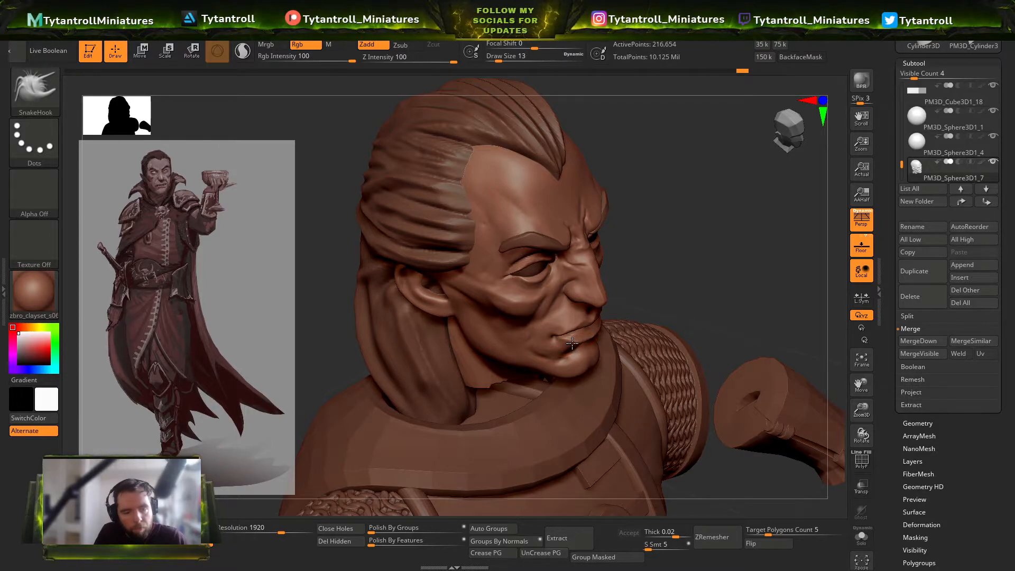
pyautogui.moveTo(722, 281); pyautogui.dragTo(669, 241)
# Step: Flatten and rework the surface around the lips, starting with TrimDynamic
pyautogui.press('b')
pyautogui.press('t')
pyautogui.press('d')
pyautogui.moveTo(593, 334)
pyautogui.mouseDown()
pyautogui.moveTo(574, 323)
pyautogui.moveTo(596, 320)
pyautogui.moveTo(591, 339)
pyautogui.mouseUp()
pyautogui.press('b')
pyautogui.click(265, 165)
pyautogui.moveTo(423, 328); pyautogui.dragTo(493, 294)
pyautogui.keyDown('alt'); pyautogui.moveTo(408, 165); pyautogui.dragTo(417, 296); pyautogui.keyUp('alt')
# Step: Carve vertical guide lines from the eyes down to the mouth corners with DamStandard, replacing the first attempt
pyautogui.press('b')
pyautogui.press('d')
pyautogui.press('s')
pyautogui.moveTo(455, 191); pyautogui.dragTo(437, 373)
pyautogui.hotkey('ctrl', 'z')
pyautogui.press('s')
pyautogui.moveTo(447, 198)
pyautogui.mouseDown()
pyautogui.moveTo(447, 369)
pyautogui.moveTo(459, 350)
pyautogui.mouseUp()
# Step: Carve the horizontal mouth line out to the guide lines with DamStandard, smooth its end, and undo the last extra stroke
pyautogui.press('s')
pyautogui.moveTo(458, 320); pyautogui.dragTo(531, 320)
pyautogui.keyDown('shift'); pyautogui.moveTo(463, 324); pyautogui.dragTo(508, 335); pyautogui.keyUp('shift')
pyautogui.press('s')
pyautogui.moveTo(468, 325)
pyautogui.mouseDown()
pyautogui.moveTo(545, 323)
pyautogui.moveTo(531, 324)
pyautogui.moveTo(535, 313)
pyautogui.mouseUp()
pyautogui.hotkey('ctrl', 'z')
pyautogui.moveTo(652, 247); pyautogui.dragTo(583, 251, button='right')
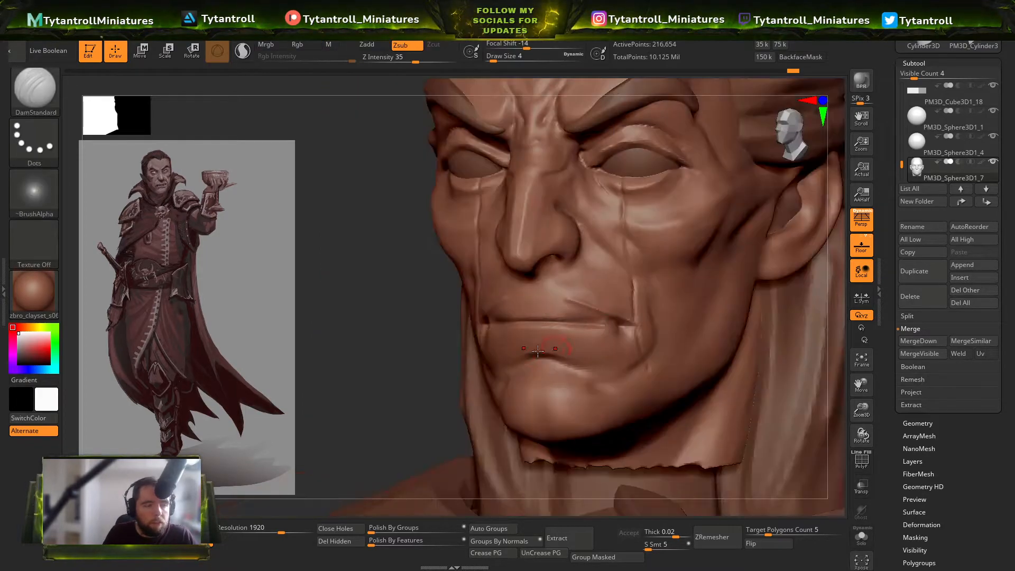
# Step: Undo the last strokes around the mouth and carve the upper lip edge with the DamStandard brush at draw size 7
pyautogui.hotkey('ctrl', 'z')
pyautogui.moveTo(545, 307)
pyautogui.mouseDown()
pyautogui.moveTo(534, 317)
pyautogui.moveTo(545, 305)
pyautogui.mouseUp()
pyautogui.hotkey('ctrl', 'z')
pyautogui.moveTo(444, 344); pyautogui.dragTo(529, 324)
pyautogui.press('s')
pyautogui.moveTo(533, 318); pyautogui.dragTo(531, 318)
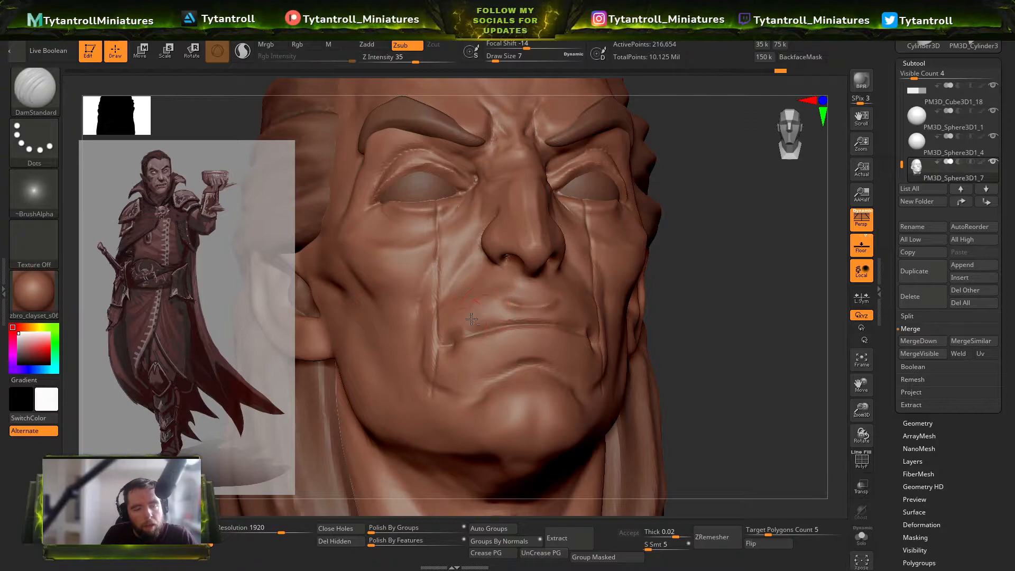
pyautogui.moveTo(462, 322)
pyautogui.mouseDown()
pyautogui.moveTo(438, 344)
pyautogui.moveTo(496, 310)
pyautogui.mouseUp()
# Step: Refine the middle of the upper lip line with the DamStandard brush at draw size 3
pyautogui.moveTo(612, 285); pyautogui.dragTo(522, 328, button='right')
pyautogui.press('s')
pyautogui.moveTo(522, 330); pyautogui.dragTo(519, 329)
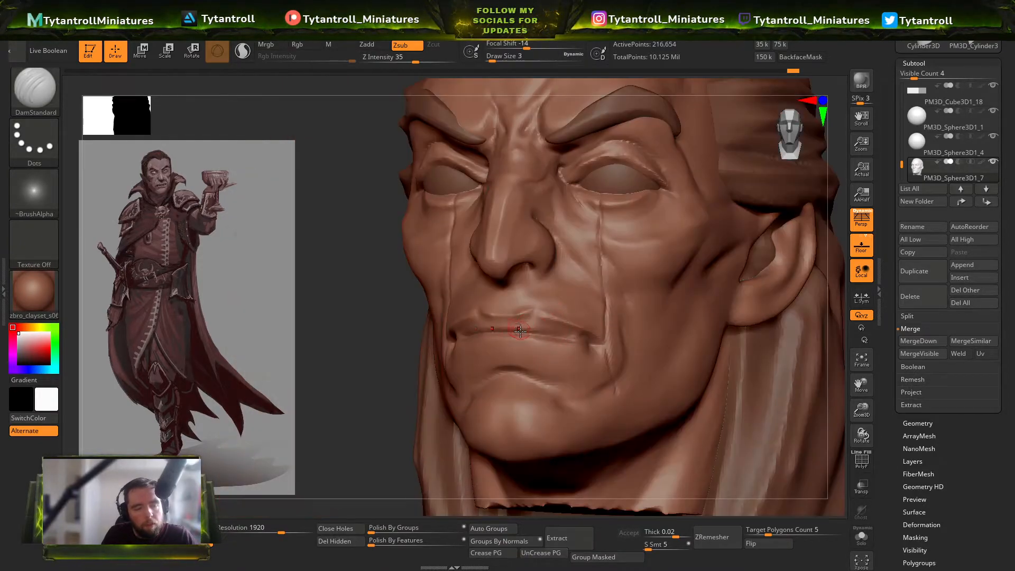
# Step: Try a broad DamStandard stroke across the lower lip area at draw size 18
pyautogui.moveTo(432, 362); pyautogui.dragTo(505, 377, button='right')
pyautogui.press('s')
pyautogui.moveTo(506, 378); pyautogui.dragTo(513, 378)
pyautogui.moveTo(467, 347); pyautogui.dragTo(438, 374)
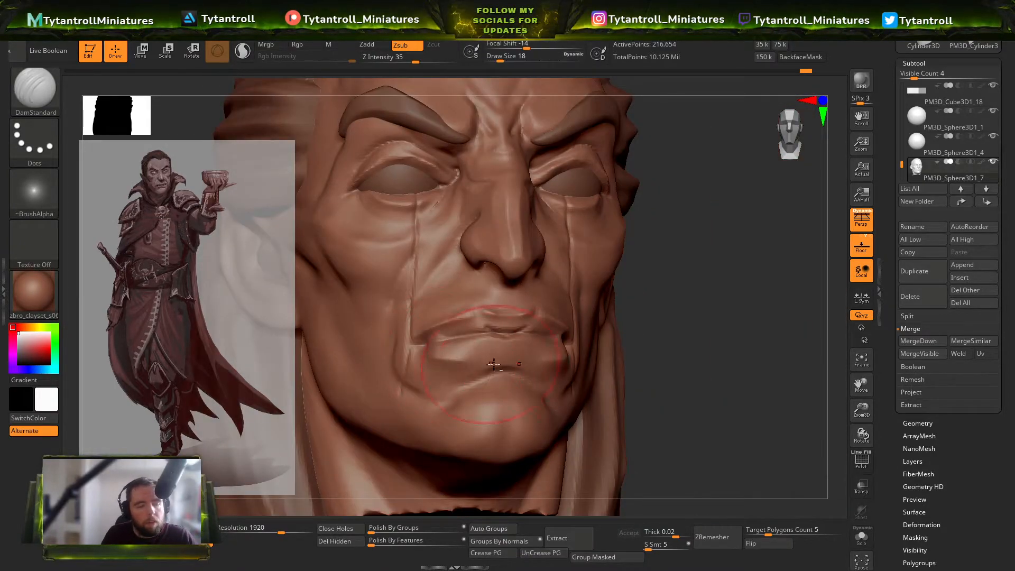
pyautogui.hotkey('ctrl', 'z')
# Step: Flatten the lip surface near the mouth corner with the TrimDynamic brush at draw size 7
pyautogui.press('b')
pyautogui.press('o')
pyautogui.press('c')
pyautogui.moveTo(661, 344); pyautogui.dragTo(729, 350, button='right')
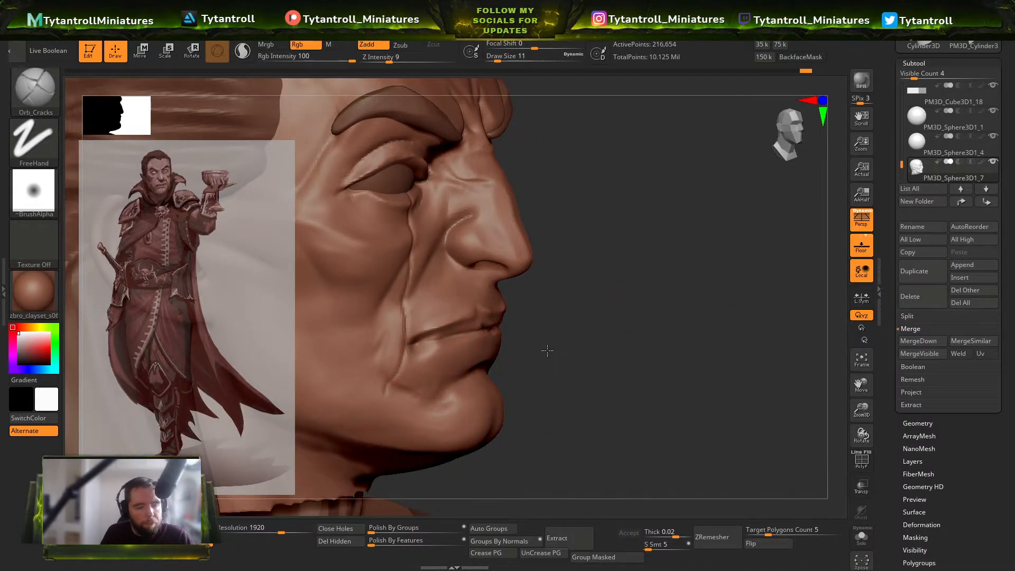
pyautogui.moveTo(550, 351); pyautogui.dragTo(439, 350, button='right')
pyautogui.moveTo(675, 330)
pyautogui.mouseDown(button='right')
pyautogui.moveTo(727, 302)
pyautogui.moveTo(555, 255)
pyautogui.mouseUp(button='right')
pyautogui.press('b')
pyautogui.press('t')
pyautogui.press('d')
pyautogui.press('s')
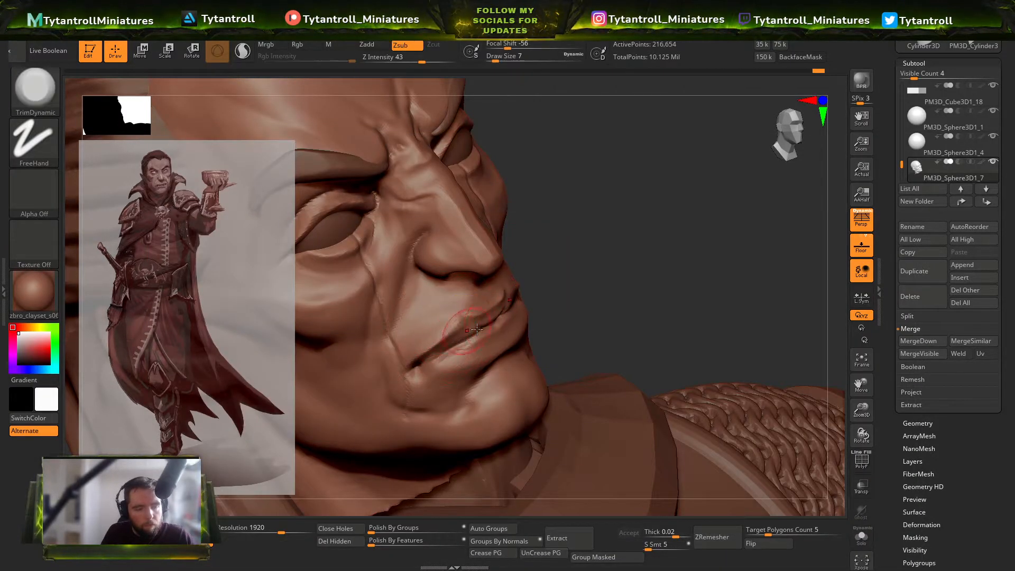
pyautogui.press('s')
pyautogui.moveTo(497, 300)
pyautogui.mouseDown(button='right')
pyautogui.moveTo(443, 319)
pyautogui.moveTo(505, 333)
pyautogui.moveTo(550, 327)
pyautogui.moveTo(460, 340)
pyautogui.mouseUp(button='right')
# Step: Carve the line between the lips with the DamStandard brush at draw size 4 and smooth it
pyautogui.write('bdss4')
pyautogui.press('Return')
pyautogui.moveTo(638, 258); pyautogui.dragTo(335, 403, button='right')
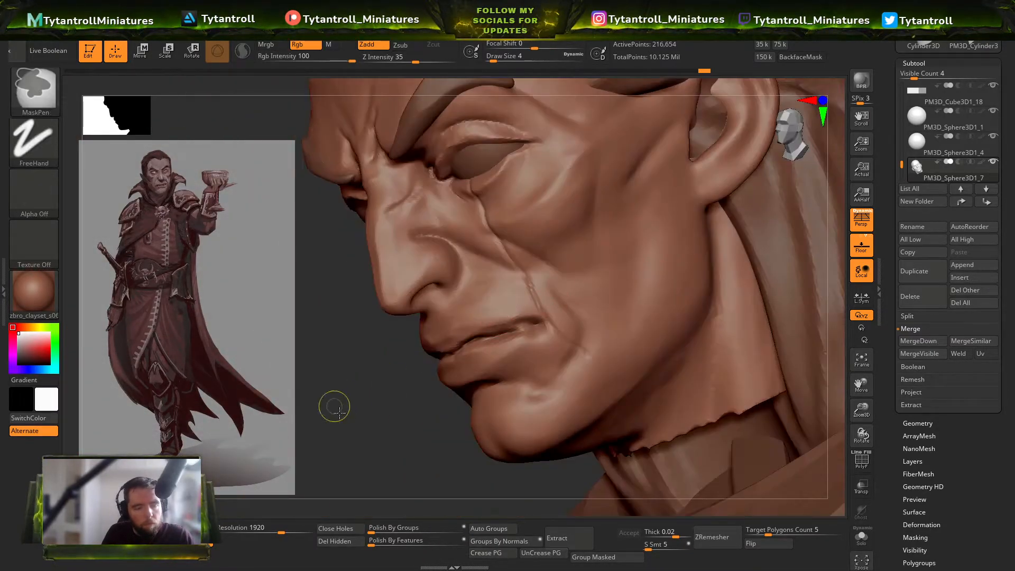
pyautogui.moveTo(306, 435); pyautogui.dragTo(528, 336, button='right')
pyautogui.keyDown('shift'); pyautogui.moveTo(527, 338); pyautogui.dragTo(497, 336); pyautogui.keyUp('shift')
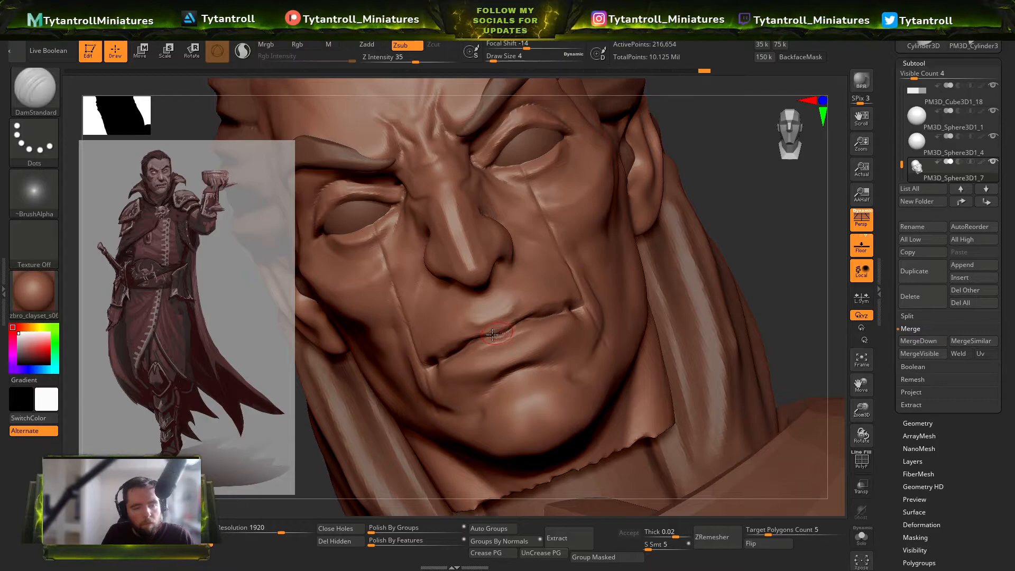
pyautogui.click(496, 60)
pyautogui.moveTo(489, 359); pyautogui.dragTo(470, 309, button='right')
pyautogui.moveTo(591, 249); pyautogui.dragTo(643, 261, button='right')
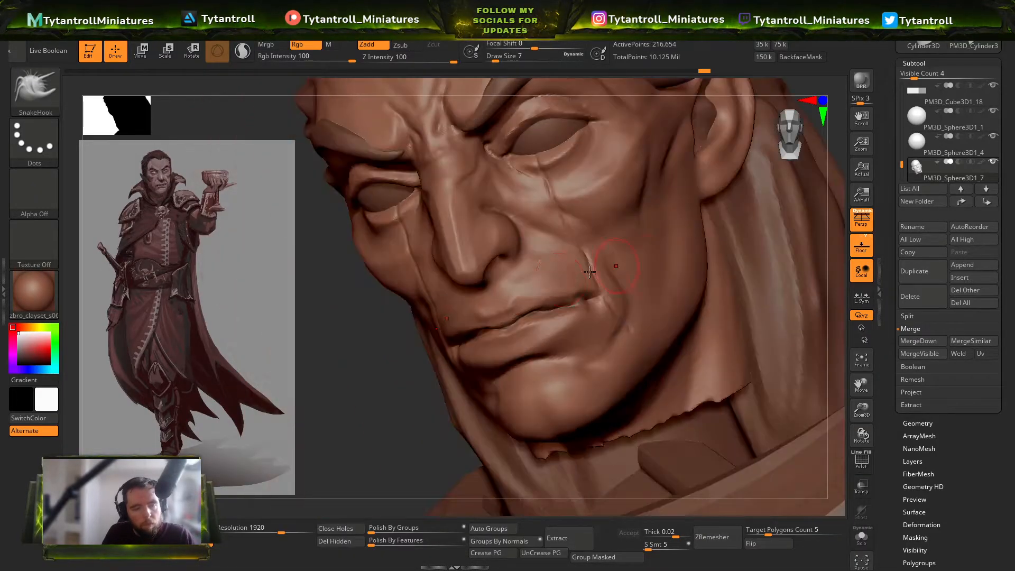
# Step: Rework the mouth corner with the Standard brush and smooth the cheek fold beside it at draw size 14
pyautogui.press('b')
pyautogui.press('s')
pyautogui.press('t')
pyautogui.press('s')
pyautogui.click(490, 303)
pyautogui.moveTo(490, 301); pyautogui.dragTo(496, 293)
pyautogui.moveTo(505, 290)
pyautogui.mouseDown(button='right')
pyautogui.moveTo(448, 283)
pyautogui.moveTo(611, 274)
pyautogui.moveTo(492, 300)
pyautogui.moveTo(702, 242)
pyautogui.moveTo(488, 240)
pyautogui.mouseUp(button='right')
pyautogui.keyDown('shift'); pyautogui.moveTo(491, 376); pyautogui.dragTo(578, 325); pyautogui.keyUp('shift')
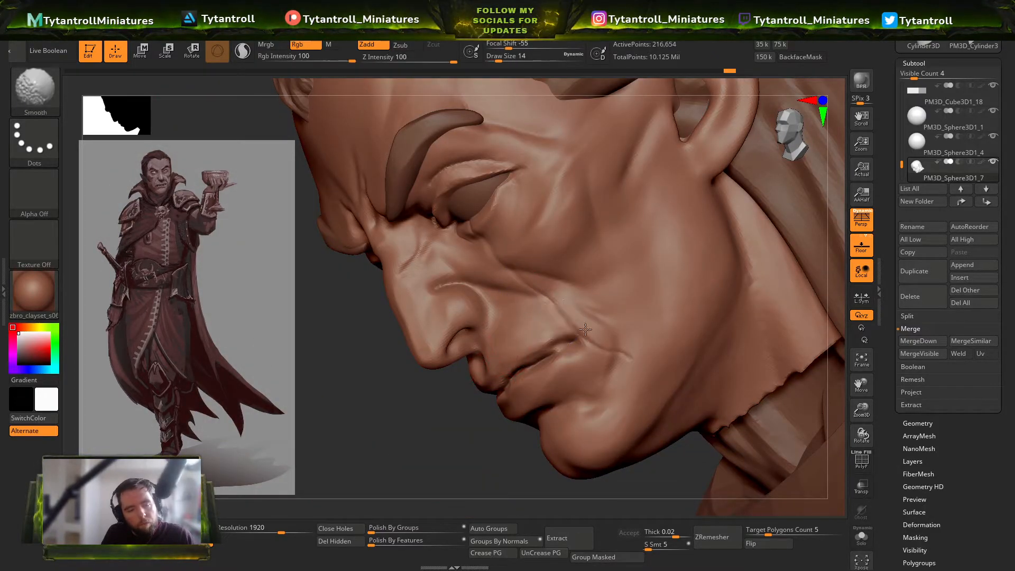
# Step: Deepen the crease at the corner of the mouth with a smaller DamStandard brush
pyautogui.press('b')
pyautogui.moveTo(579, 404)
pyautogui.mouseDown(button='right')
pyautogui.moveTo(446, 322)
pyautogui.moveTo(365, 349)
pyautogui.mouseUp(button='right')
pyautogui.press('b')
pyautogui.press('d')
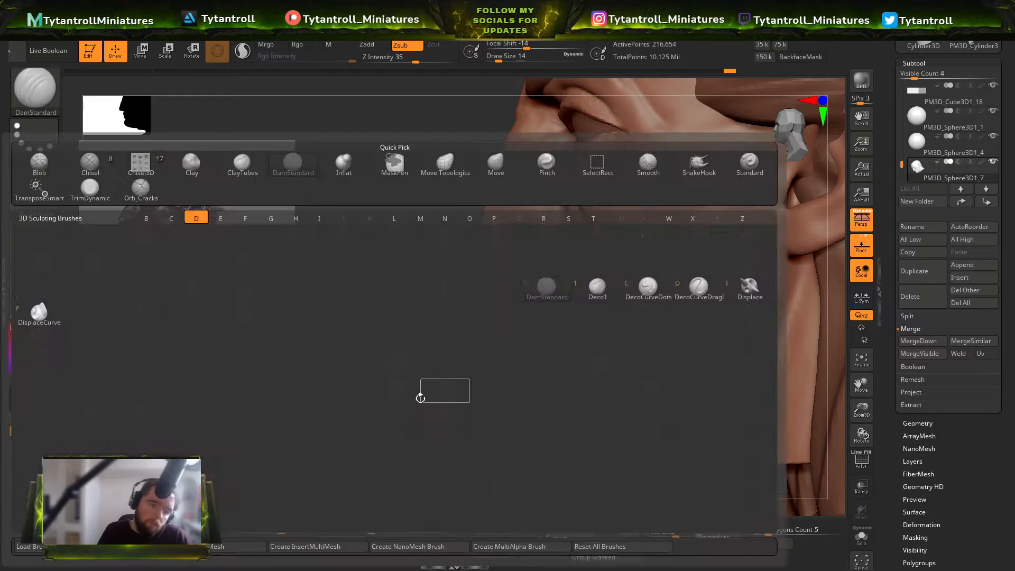
pyautogui.press('s')
pyautogui.moveTo(419, 403); pyautogui.dragTo(491, 369, button='right')
pyautogui.press('s')
pyautogui.moveTo(572, 338); pyautogui.dragTo(571, 338)
pyautogui.moveTo(540, 341); pyautogui.dragTo(619, 320)
# Step: Sharpen the line between the lips with the Orb_Cracks brush at draw size 7 and Z intensity 29
pyautogui.press('b')
pyautogui.press('o')
pyautogui.press('c')
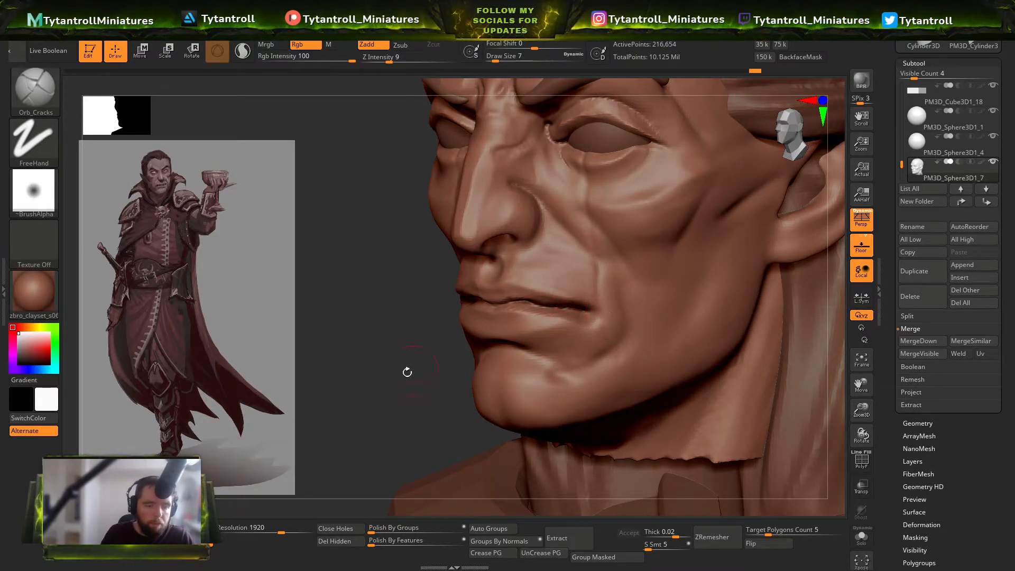
pyautogui.keyDown('shift'); pyautogui.moveTo(412, 371); pyautogui.dragTo(503, 283); pyautogui.keyUp('shift')
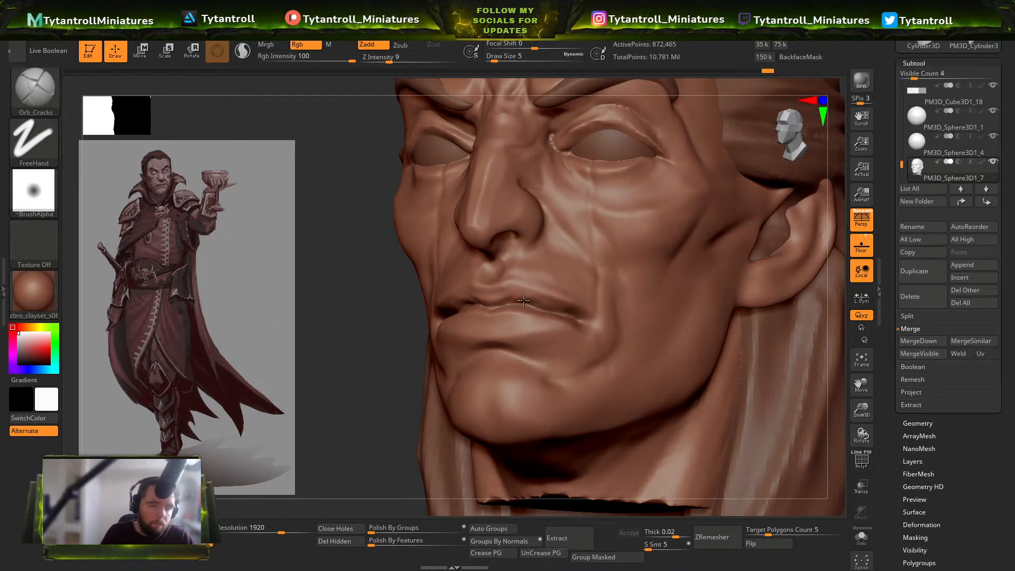
pyautogui.moveTo(362, 292); pyautogui.dragTo(365, 292)
pyautogui.press('s')
pyautogui.click(547, 323)
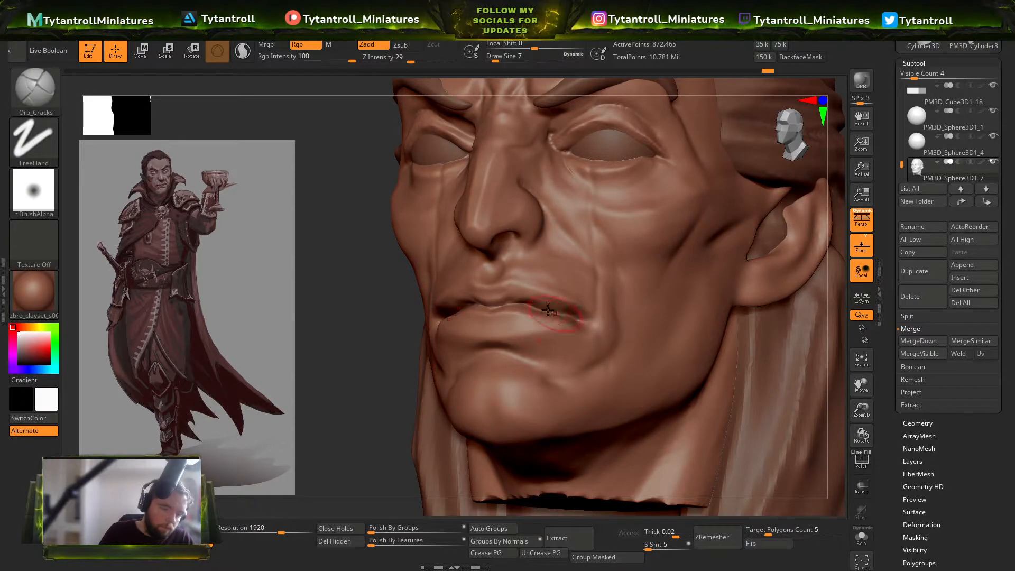
# Step: Undo the latest mouth crease stroke and redo it with Orb_Cracks at Z intensity 17
pyautogui.moveTo(319, 366)
pyautogui.mouseDown()
pyautogui.moveTo(709, 269)
pyautogui.moveTo(645, 315)
pyautogui.moveTo(650, 150)
pyautogui.moveTo(270, 482)
pyautogui.moveTo(489, 335)
pyautogui.mouseUp()
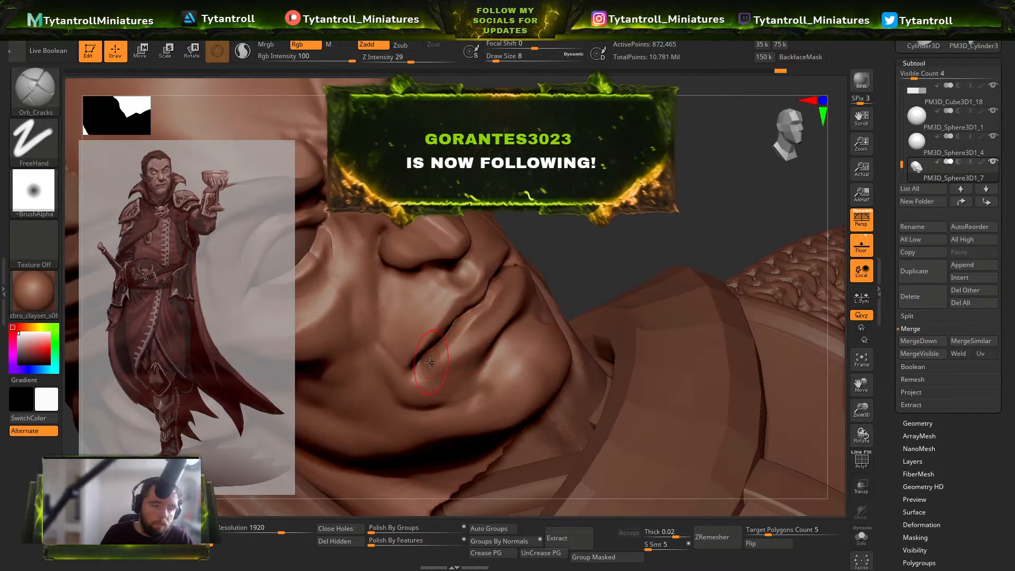
pyautogui.moveTo(445, 359)
pyautogui.mouseDown()
pyautogui.moveTo(487, 332)
pyautogui.moveTo(519, 275)
pyautogui.mouseUp()
pyautogui.hotkey('ctrl', 'z')
pyautogui.click(399, 59)
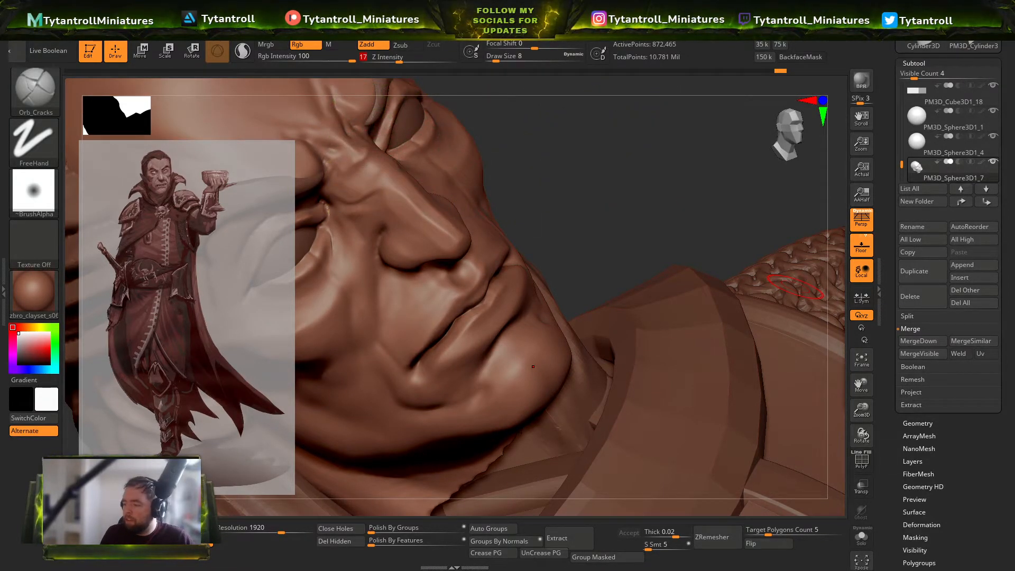
pyautogui.moveTo(667, 182)
pyautogui.mouseDown()
pyautogui.moveTo(678, 171)
pyautogui.moveTo(474, 315)
pyautogui.mouseUp()
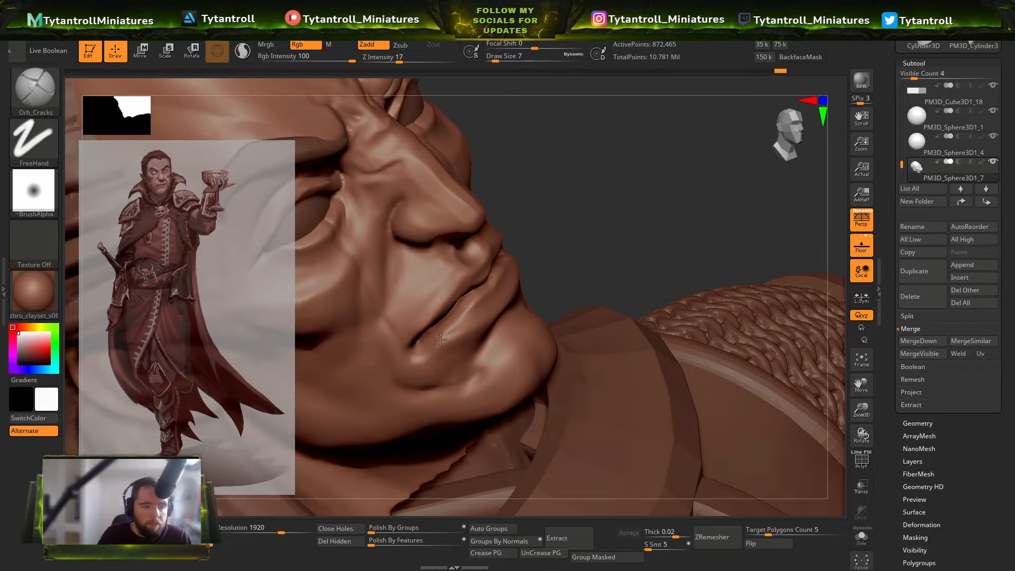
# Step: Build up volume on the lips with the Clay brush at Z intensity 20, using draw sizes from 7 down to 3
pyautogui.press('b')
pyautogui.click(263, 152)
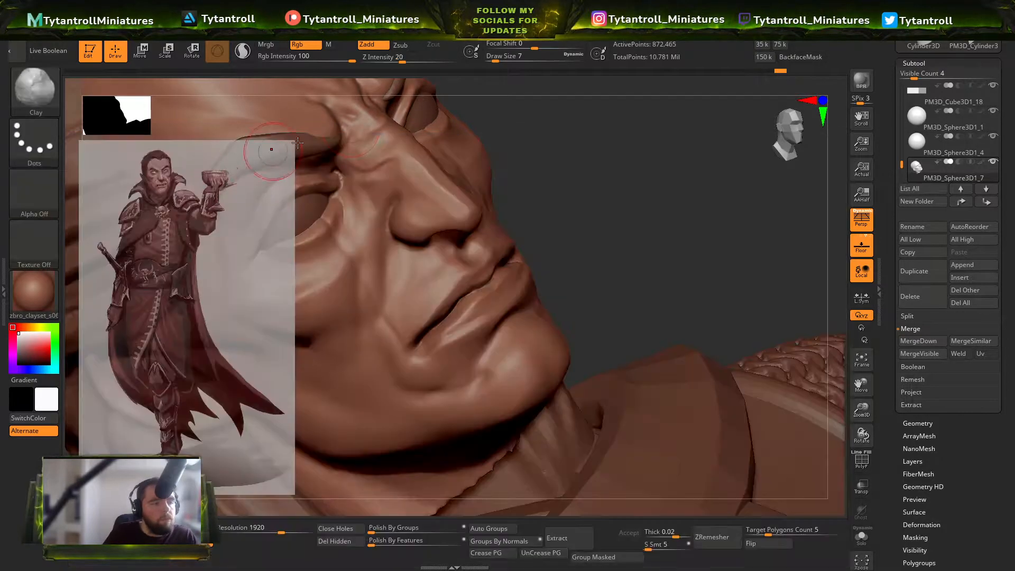
pyautogui.moveTo(695, 221); pyautogui.dragTo(560, 290)
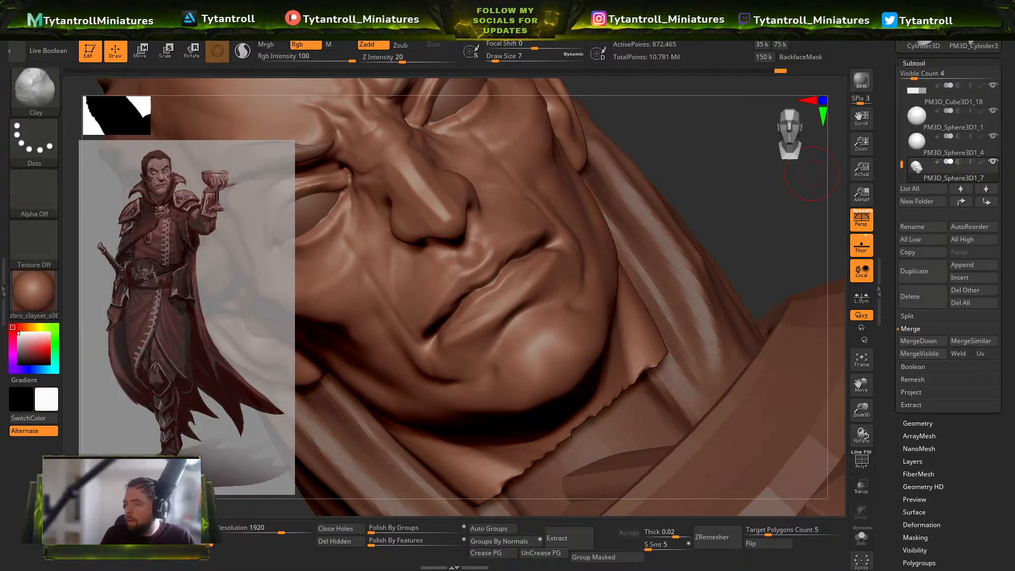
pyautogui.moveTo(700, 239); pyautogui.dragTo(502, 302)
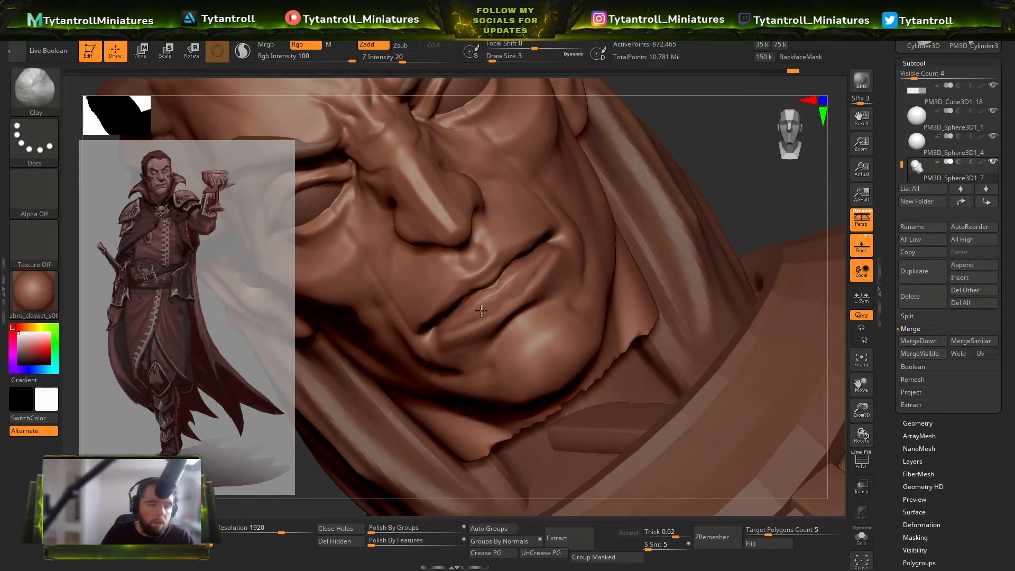
pyautogui.moveTo(717, 185); pyautogui.dragTo(477, 326)
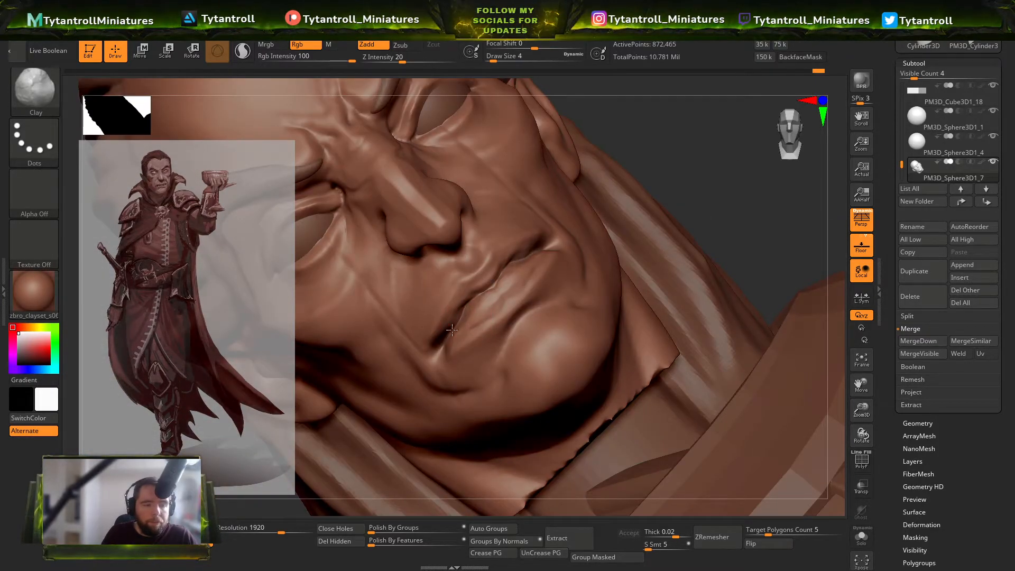
pyautogui.moveTo(695, 195); pyautogui.dragTo(562, 190)
# Step: Deepen the mouth corner crease with the DamStandard brush at draw size 5 and smooth its edges
pyautogui.press('b')
pyautogui.press('d')
pyautogui.press('s')
pyautogui.moveTo(655, 253); pyautogui.dragTo(735, 243)
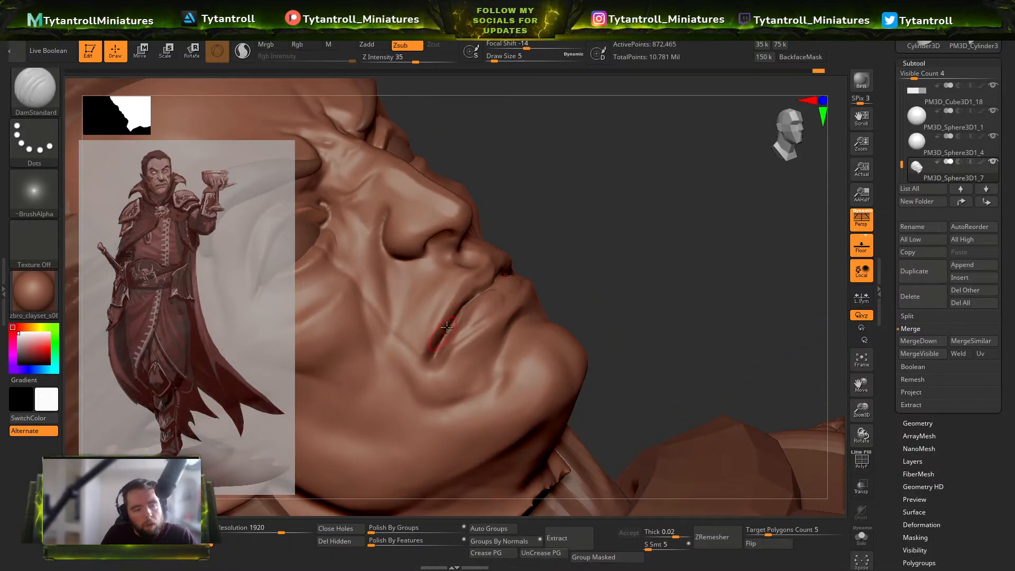
pyautogui.press('s')
pyautogui.keyDown('shift'); pyautogui.moveTo(463, 315); pyautogui.dragTo(439, 346); pyautogui.keyUp('shift')
pyautogui.click(456, 312)
pyautogui.moveTo(642, 265); pyautogui.dragTo(493, 294)
pyautogui.keyDown('shift'); pyautogui.moveTo(735, 174); pyautogui.dragTo(623, 261); pyautogui.keyUp('shift')
# Step: Adjust the mouth shape with the SnakeHook brush and tighten the lip edges with the Pinch brush
pyautogui.press('b')
pyautogui.press('s')
pyautogui.press('h')
pyautogui.moveTo(742, 253)
pyautogui.mouseDown()
pyautogui.moveTo(751, 273)
pyautogui.moveTo(703, 281)
pyautogui.mouseUp()
pyautogui.press('b')
pyautogui.press('p')
pyautogui.press('i')
pyautogui.moveTo(323, 341); pyautogui.dragTo(224, 366)
# Step: Puff up the lips near the mouth corner with the Inflat brush at draw size 7 and Z intensity 10
pyautogui.press('b')
pyautogui.press('i')
pyautogui.press('n')
pyautogui.moveTo(362, 399); pyautogui.dragTo(365, 418)
pyautogui.press(']')
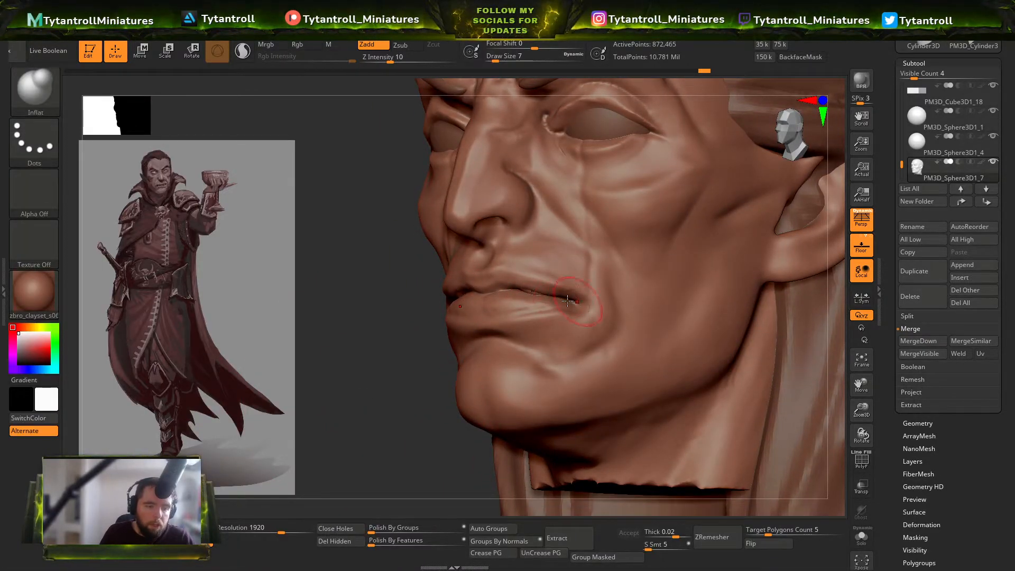
pyautogui.moveTo(325, 392); pyautogui.dragTo(706, 242)
pyautogui.moveTo(659, 207); pyautogui.dragTo(634, 238, button='right')
# Step: Raise the DynaMesh resolution to 2120 and remesh the head
pyautogui.moveTo(283, 532); pyautogui.dragTo(286, 532)
pyautogui.keyDown('ctrl'); pyautogui.moveTo(731, 257); pyautogui.dragTo(767, 296); pyautogui.keyUp('ctrl')
pyautogui.moveTo(687, 222); pyautogui.dragTo(668, 199, button='right')
# Step: Adjust the shape of the mouth and lower face with the SnakeHook brush, using draw sizes 44 and 17
pyautogui.press('b')
pyautogui.press('s')
pyautogui.press('h')
pyautogui.moveTo(787, 238)
pyautogui.mouseDown(button='right')
pyautogui.moveTo(453, 367)
pyautogui.moveTo(670, 316)
pyautogui.moveTo(707, 324)
pyautogui.moveTo(703, 336)
pyautogui.mouseUp(button='right')
pyautogui.press('f')
pyautogui.press('f')
pyautogui.keyDown('alt'); pyautogui.moveTo(564, 353); pyautogui.dragTo(692, 298, button='right'); pyautogui.keyUp('alt')
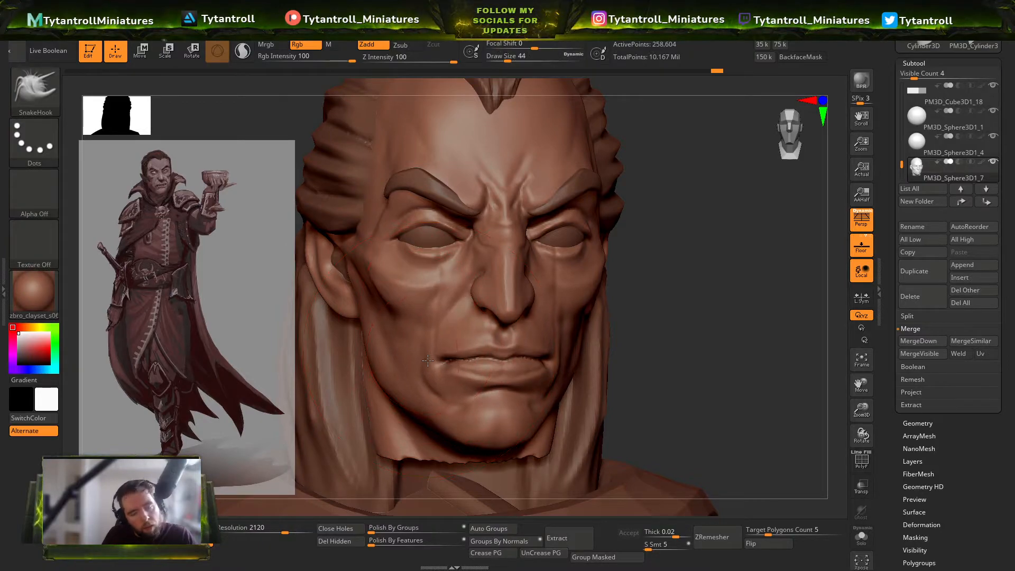
pyautogui.moveTo(644, 347); pyautogui.dragTo(453, 379, button='right')
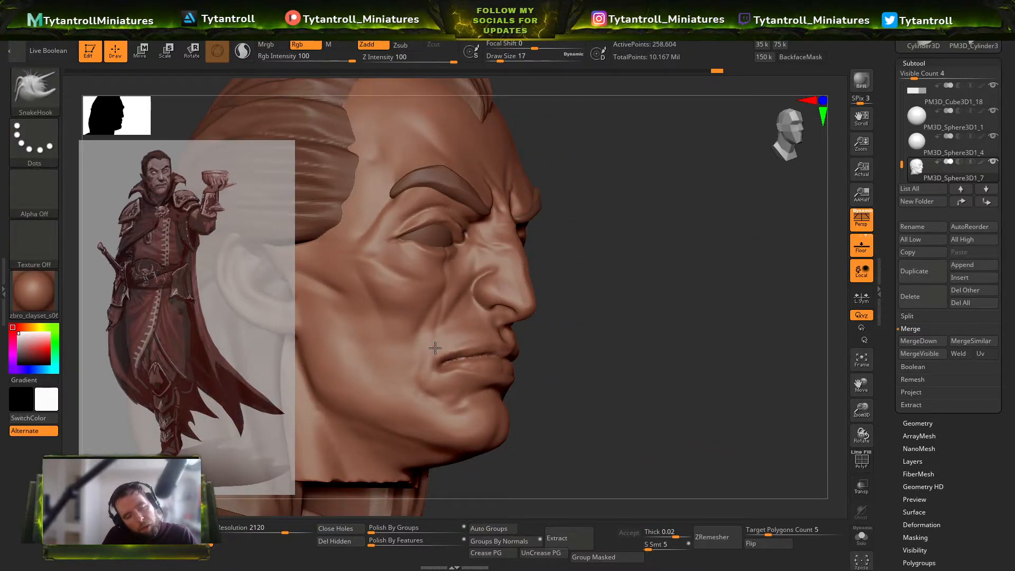
pyautogui.moveTo(586, 355)
pyautogui.keyDown('shift'); pyautogui.mouseDown(button='right')
pyautogui.moveTo(313, 338)
pyautogui.moveTo(343, 323)
pyautogui.moveTo(449, 317)
pyautogui.mouseUp(button='right'); pyautogui.keyUp('shift')
pyautogui.moveTo(495, 287)
pyautogui.mouseDown(button='right')
pyautogui.moveTo(430, 365)
pyautogui.moveTo(736, 290)
pyautogui.moveTo(754, 301)
pyautogui.moveTo(674, 270)
pyautogui.mouseUp(button='right')
pyautogui.moveTo(752, 190)
pyautogui.keyDown('alt'); pyautogui.mouseDown(button='right')
pyautogui.moveTo(765, 224)
pyautogui.moveTo(705, 233)
pyautogui.mouseUp(button='right'); pyautogui.keyUp('alt')
# Step: Try a DamStandard groove running down the temple above the outer eyebrow
pyautogui.press('b')
pyautogui.press('d')
pyautogui.press('s')
pyautogui.moveTo(613, 256); pyautogui.dragTo(609, 309)
pyautogui.hotkey('ctrl', 'z')
pyautogui.hotkey('ctrl', 'z')
# Step: Carve a soft groove down the temple with the Orb_Cracks brush at draw size 27 and Z intensity 6
pyautogui.press('b')
pyautogui.press('o')
pyautogui.press('c')
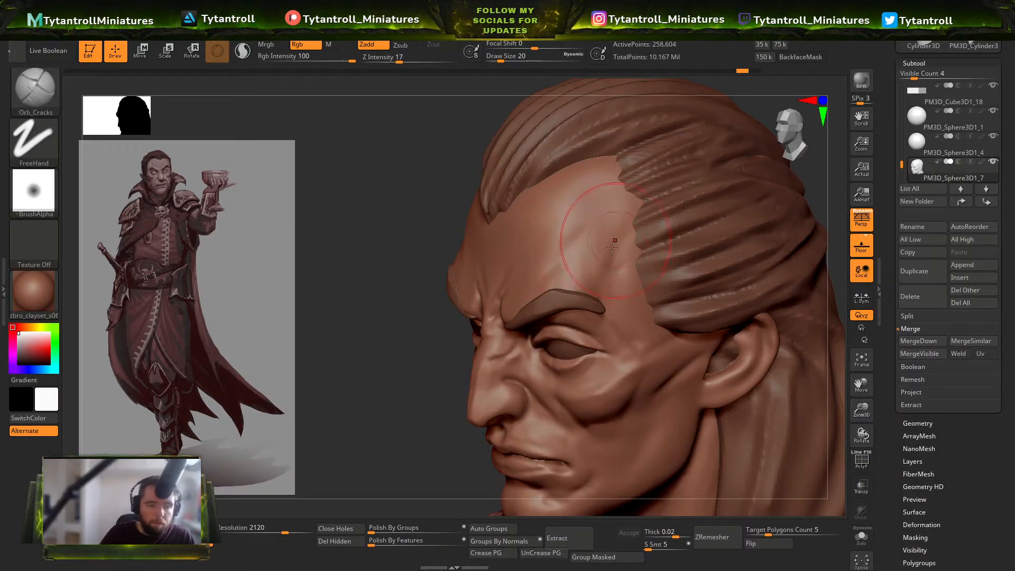
pyautogui.moveTo(500, 57); pyautogui.dragTo(503, 57)
pyautogui.moveTo(613, 256); pyautogui.dragTo(609, 302)
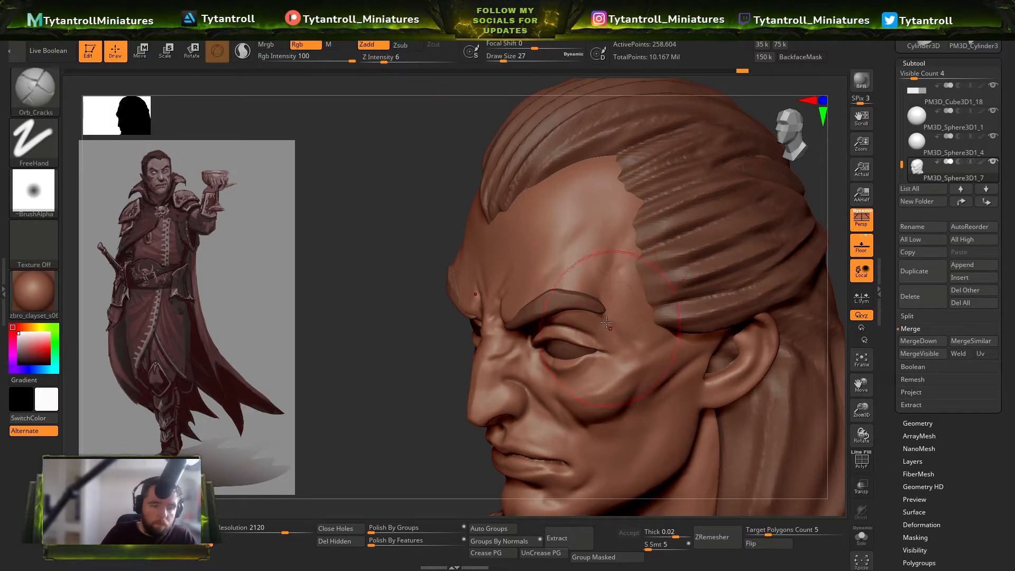
pyautogui.moveTo(442, 342)
pyautogui.mouseDown()
pyautogui.moveTo(734, 243)
pyautogui.moveTo(487, 321)
pyautogui.mouseUp()
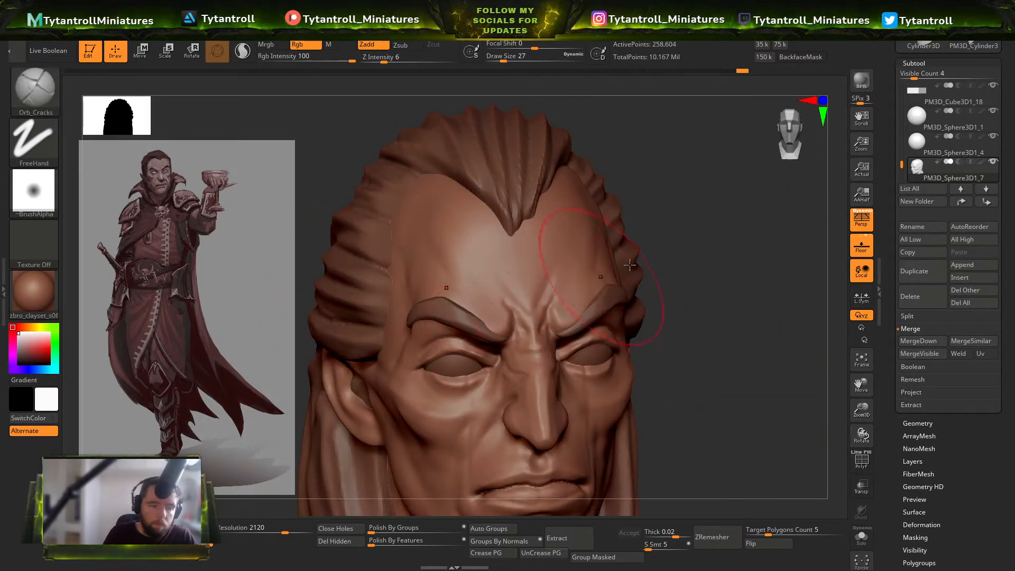
# Step: Define the area between the inner eye corner and nose bridge with Orb_Cracks at draw size 11 and Z intensity 14
pyautogui.moveTo(702, 265); pyautogui.dragTo(550, 317)
pyautogui.press('s')
pyautogui.moveTo(521, 347); pyautogui.dragTo(513, 346)
pyautogui.moveTo(400, 415)
pyautogui.mouseDown()
pyautogui.moveTo(328, 408)
pyautogui.moveTo(454, 359)
pyautogui.mouseUp()
pyautogui.press('s')
pyautogui.moveTo(510, 326); pyautogui.dragTo(512, 325)
pyautogui.moveTo(629, 201); pyautogui.dragTo(735, 174)
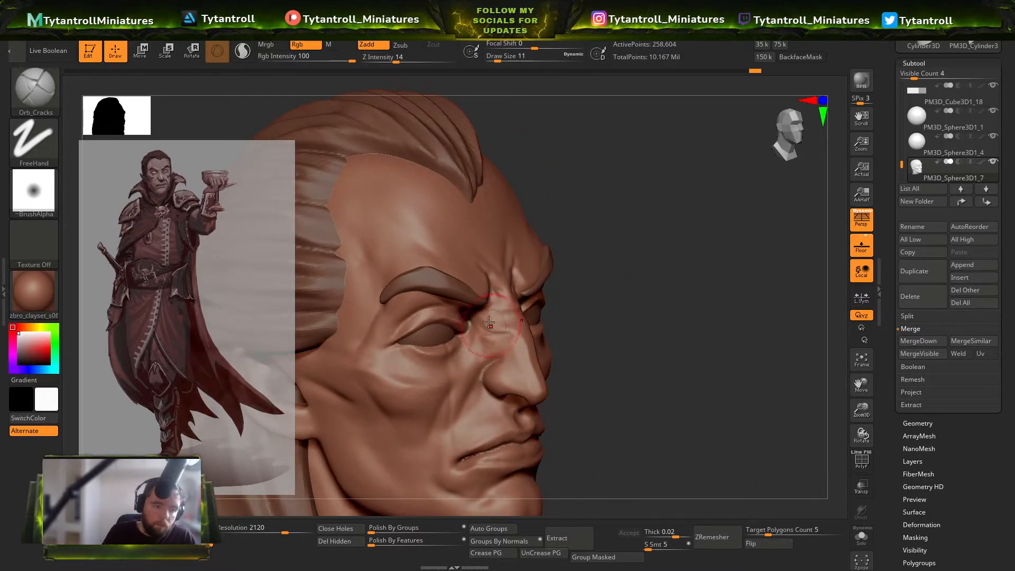
pyautogui.moveTo(687, 233); pyautogui.dragTo(624, 206)
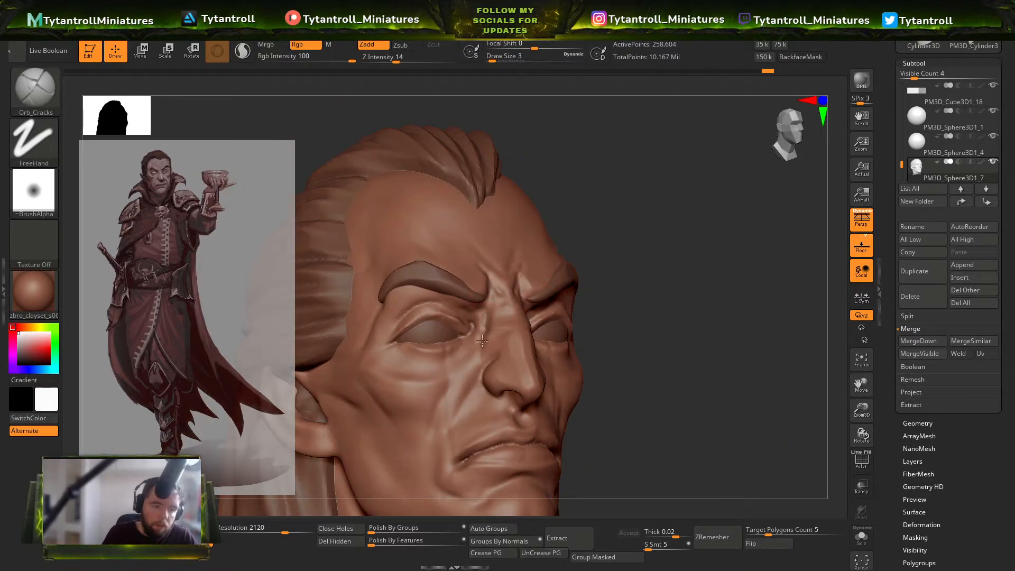
# Step: Carve the cheek fold beside the nose with Orb_Cracks at draw sizes 8 and 9, and undo the last stroke
pyautogui.moveTo(621, 276); pyautogui.dragTo(487, 313)
pyautogui.moveTo(446, 376); pyautogui.dragTo(472, 382)
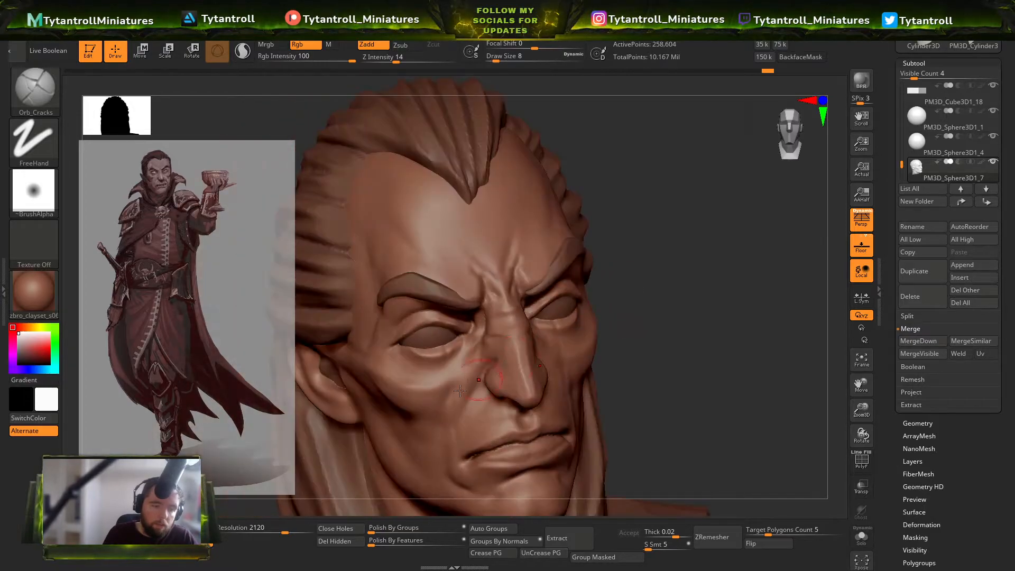
pyautogui.moveTo(440, 429); pyautogui.dragTo(474, 361)
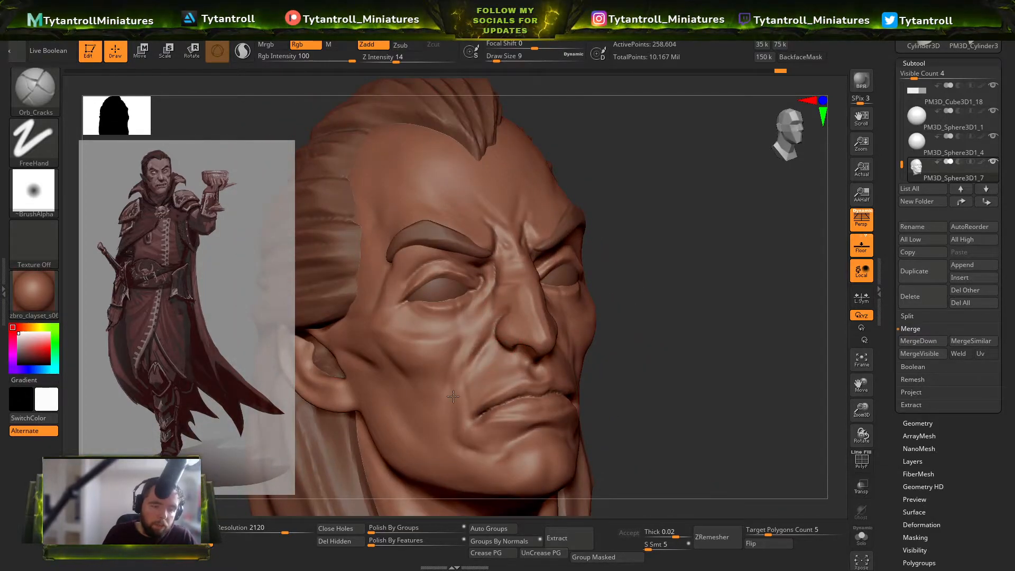
pyautogui.moveTo(460, 382); pyautogui.dragTo(457, 383, button='right')
pyautogui.moveTo(262, 436); pyautogui.dragTo(327, 459)
pyautogui.hotkey('ctrl', 'z')
# Step: Add a crease below the eye on the upper cheek with the Orb_Cracks brush at draw size 7
pyautogui.moveTo(653, 310)
pyautogui.mouseDown()
pyautogui.moveTo(677, 317)
pyautogui.moveTo(678, 339)
pyautogui.mouseUp()
pyautogui.moveTo(697, 255)
pyautogui.mouseDown()
pyautogui.moveTo(722, 261)
pyautogui.moveTo(725, 277)
pyautogui.moveTo(390, 317)
pyautogui.moveTo(560, 330)
pyautogui.mouseUp()
pyautogui.moveTo(459, 361); pyautogui.dragTo(470, 359)
# Step: Carve fine wrinkles at the outer eye corner with the Orb_Cracks brush at draw size 5 and Z intensity 28
pyautogui.moveTo(626, 320); pyautogui.dragTo(395, 113)
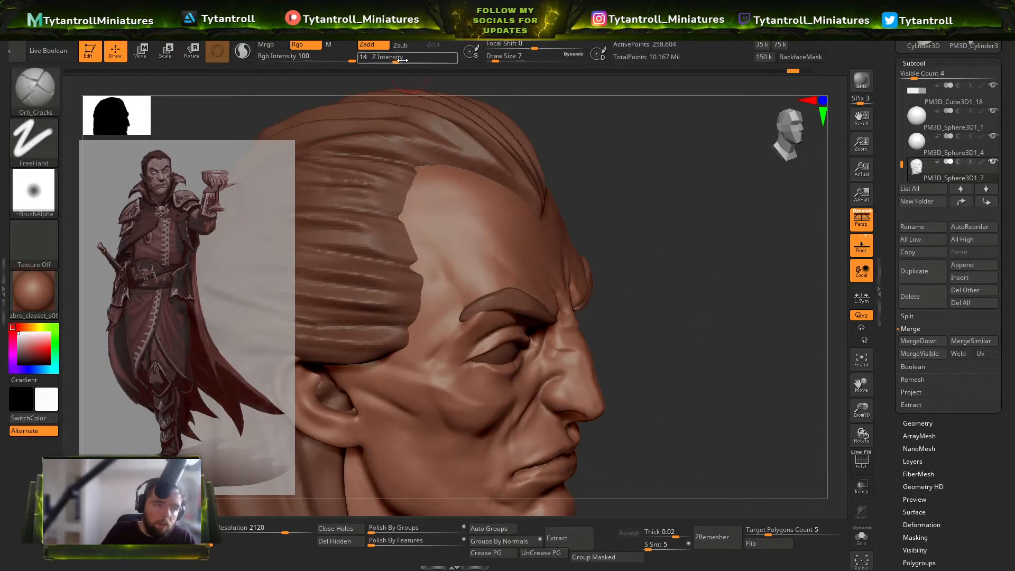
pyautogui.moveTo(675, 309); pyautogui.dragTo(475, 359)
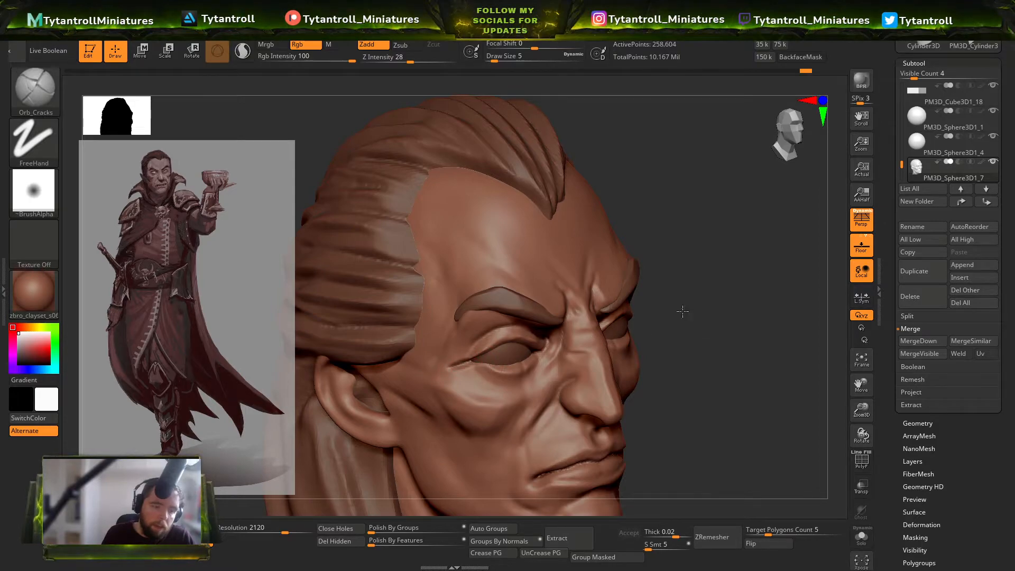
pyautogui.moveTo(686, 315); pyautogui.dragTo(484, 374)
pyautogui.moveTo(328, 199)
pyautogui.mouseDown()
pyautogui.moveTo(529, 317)
pyautogui.moveTo(480, 357)
pyautogui.mouseUp()
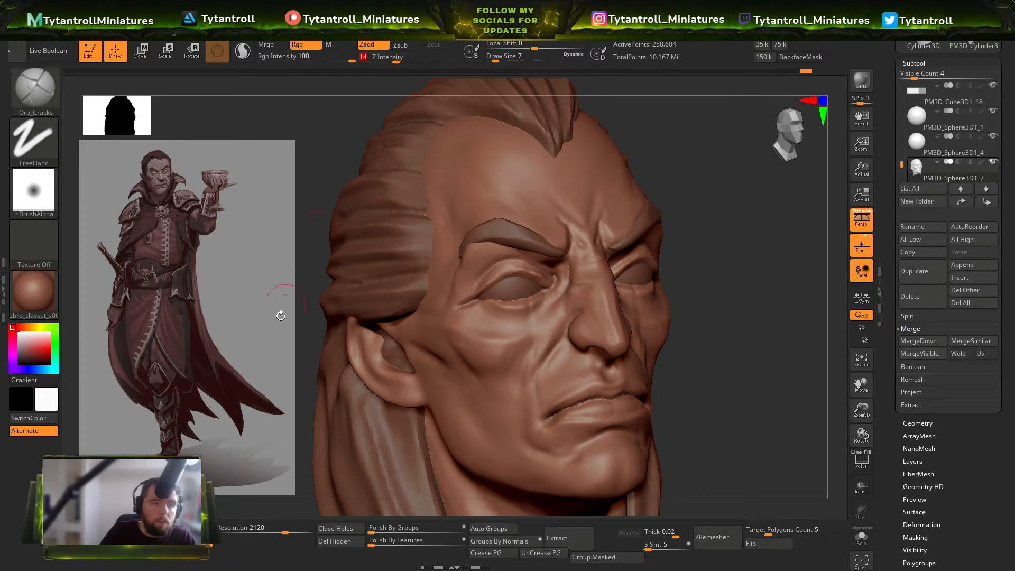
# Step: Extend the creases from the outer eye corner toward the temple with Orb_Cracks at draw size 3 and Z intensity 14
pyautogui.moveTo(284, 309); pyautogui.dragTo(476, 307)
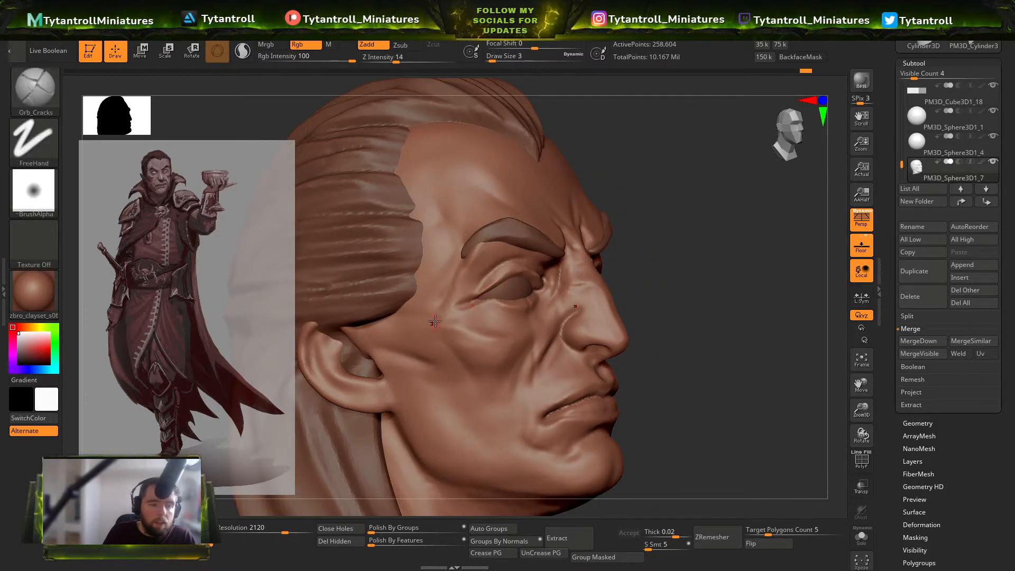
pyautogui.press('s')
pyautogui.moveTo(629, 264); pyautogui.dragTo(480, 303)
pyautogui.moveTo(343, 318); pyautogui.dragTo(476, 296)
pyautogui.moveTo(587, 275)
pyautogui.mouseDown()
pyautogui.moveTo(611, 239)
pyautogui.moveTo(466, 297)
pyautogui.moveTo(458, 321)
pyautogui.mouseUp()
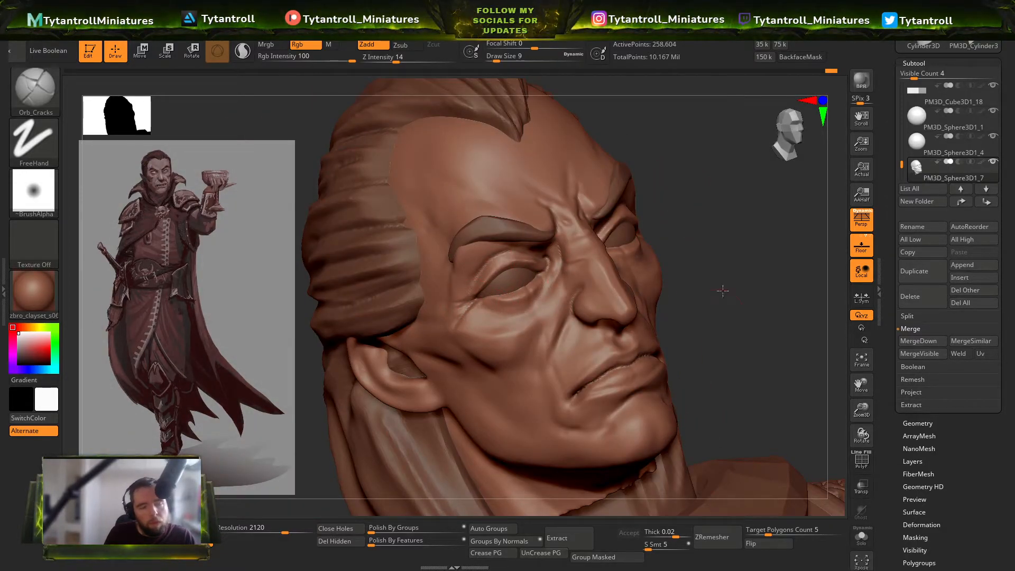
# Step: Softly define the jawline and lower cheek with the Orb_Cracks brush at draw size 18 and Z intensity 8
pyautogui.moveTo(723, 297); pyautogui.dragTo(720, 262)
pyautogui.moveTo(700, 391); pyautogui.dragTo(700, 339)
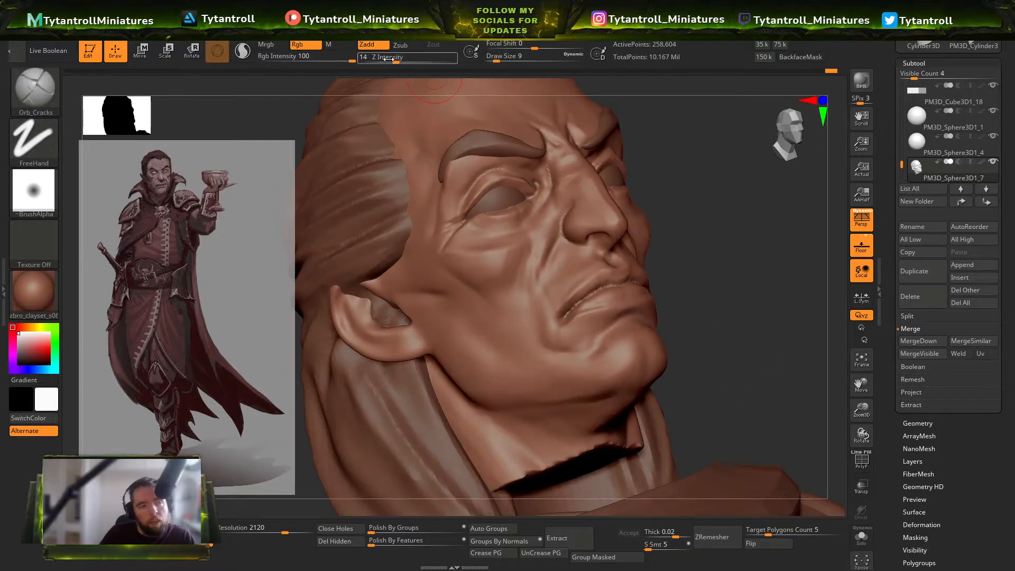
pyautogui.moveTo(757, 276)
pyautogui.mouseDown()
pyautogui.moveTo(544, 384)
pyautogui.moveTo(615, 410)
pyautogui.mouseUp()
pyautogui.moveTo(706, 369); pyautogui.dragTo(737, 360)
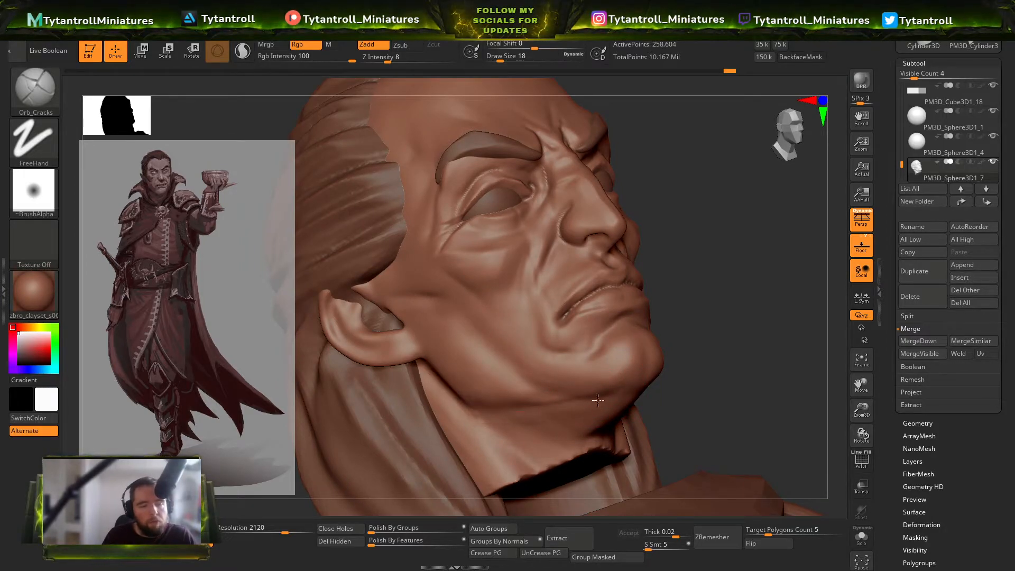
pyautogui.moveTo(517, 300); pyautogui.dragTo(500, 355)
pyautogui.moveTo(703, 254)
pyautogui.mouseDown()
pyautogui.moveTo(761, 227)
pyautogui.moveTo(661, 335)
pyautogui.moveTo(619, 344)
pyautogui.mouseUp()
# Step: Build up the area beneath the jaw with the Clay brush at draw size 13 and Z intensity 20
pyautogui.press('b')
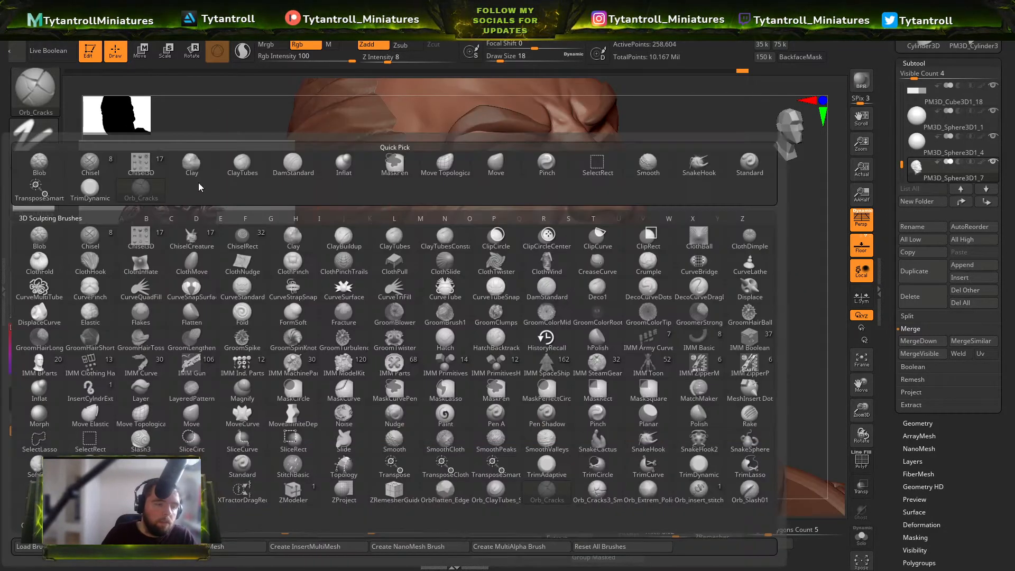
pyautogui.click(192, 161)
pyautogui.moveTo(730, 402); pyautogui.dragTo(607, 390)
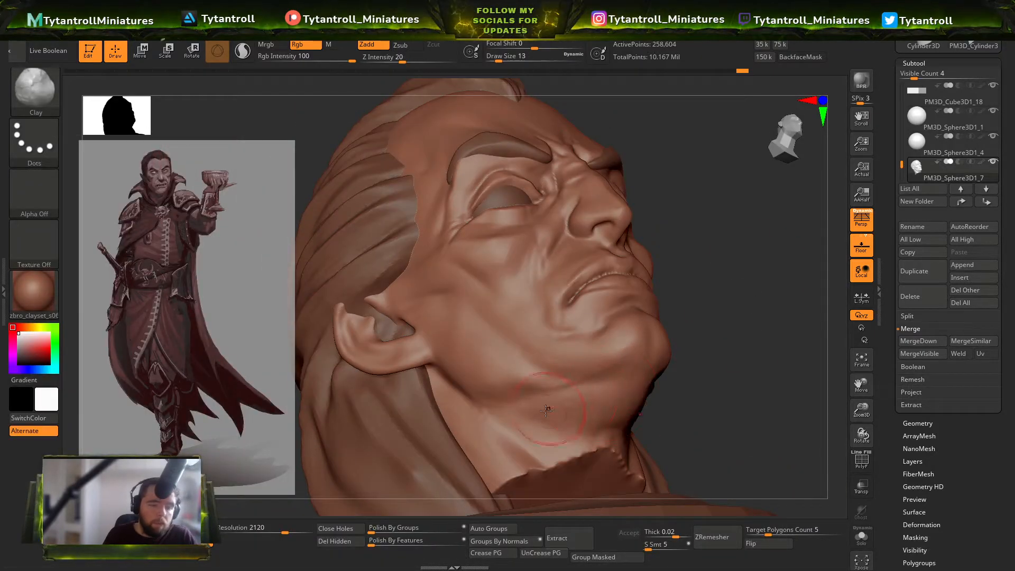
pyautogui.moveTo(736, 367)
pyautogui.mouseDown()
pyautogui.moveTo(301, 429)
pyautogui.moveTo(295, 351)
pyautogui.moveTo(759, 356)
pyautogui.moveTo(349, 354)
pyautogui.moveTo(730, 291)
pyautogui.moveTo(761, 304)
pyautogui.moveTo(528, 337)
pyautogui.mouseUp()
# Step: Adjust the facial contour with SnakeHook and flatten the upper cheek with TrimDynamic at draw size 5 and Z intensity 43
pyautogui.press('b')
pyautogui.press('s')
pyautogui.press('h')
pyautogui.press('b')
pyautogui.press('t')
pyautogui.press('d')
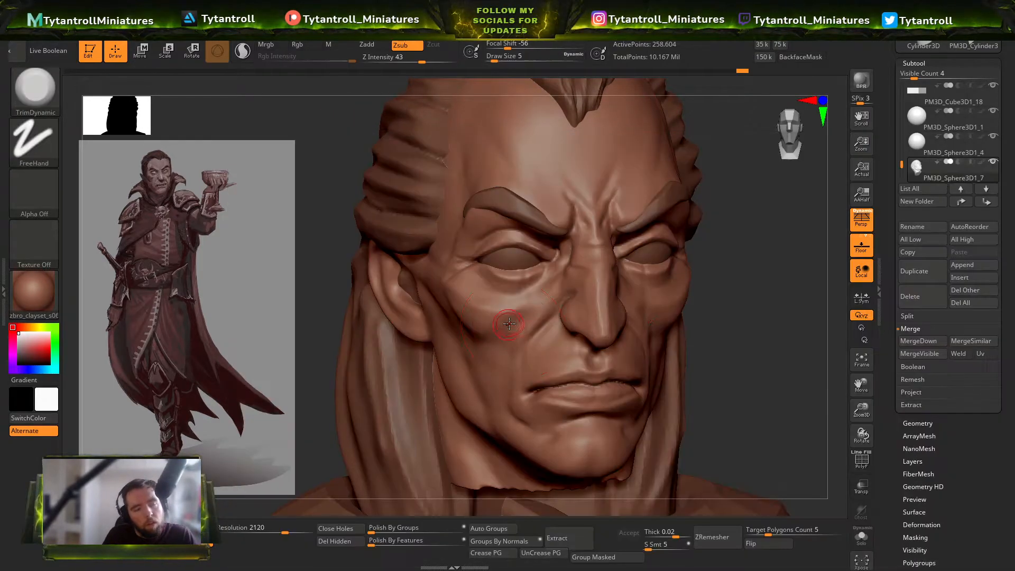
pyautogui.moveTo(745, 325)
pyautogui.mouseDown()
pyautogui.moveTo(785, 315)
pyautogui.moveTo(674, 335)
pyautogui.mouseUp()
pyautogui.moveTo(818, 309); pyautogui.dragTo(703, 327)
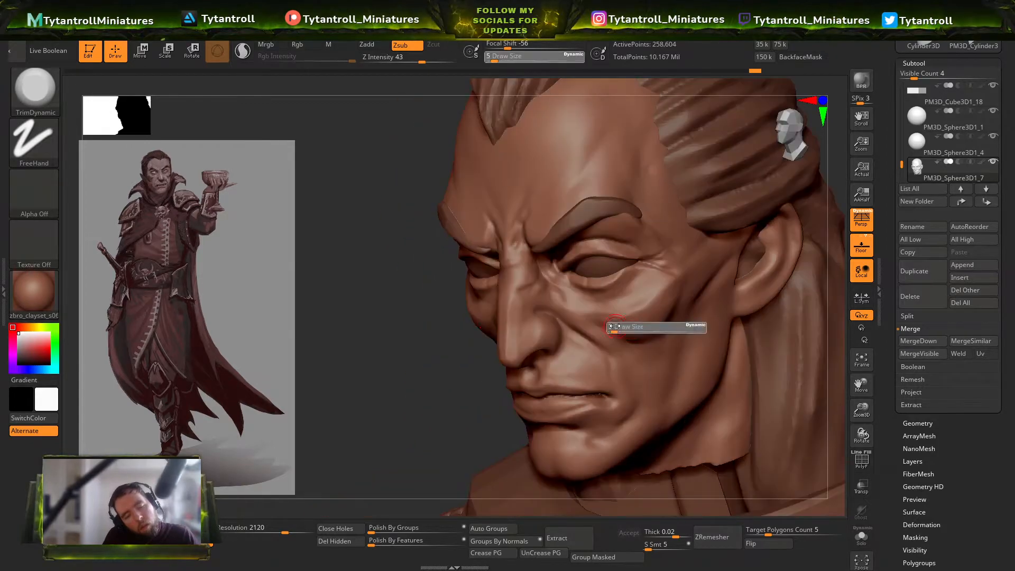
pyautogui.moveTo(364, 375)
pyautogui.mouseDown()
pyautogui.moveTo(344, 301)
pyautogui.moveTo(564, 202)
pyautogui.mouseUp()
# Step: Reshape the furrow between the eyebrows with SnakeHook at draw sizes 13 and 18, undoing the first pull
pyautogui.press('b')
pyautogui.press('s')
pyautogui.press('h')
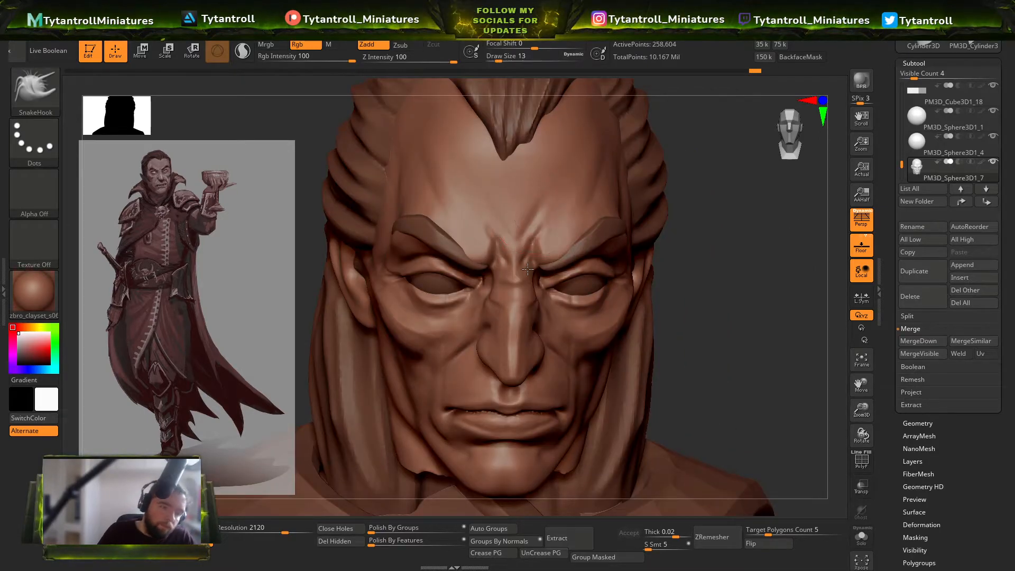
pyautogui.moveTo(535, 248); pyautogui.dragTo(525, 222)
pyautogui.hotkey('ctrl', 'z')
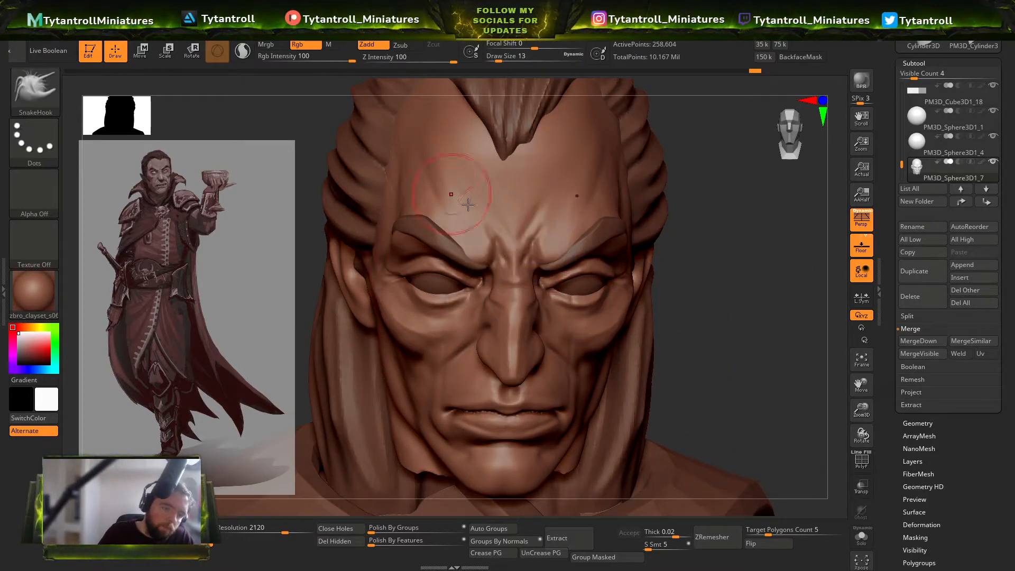
pyautogui.moveTo(724, 259); pyautogui.dragTo(634, 246)
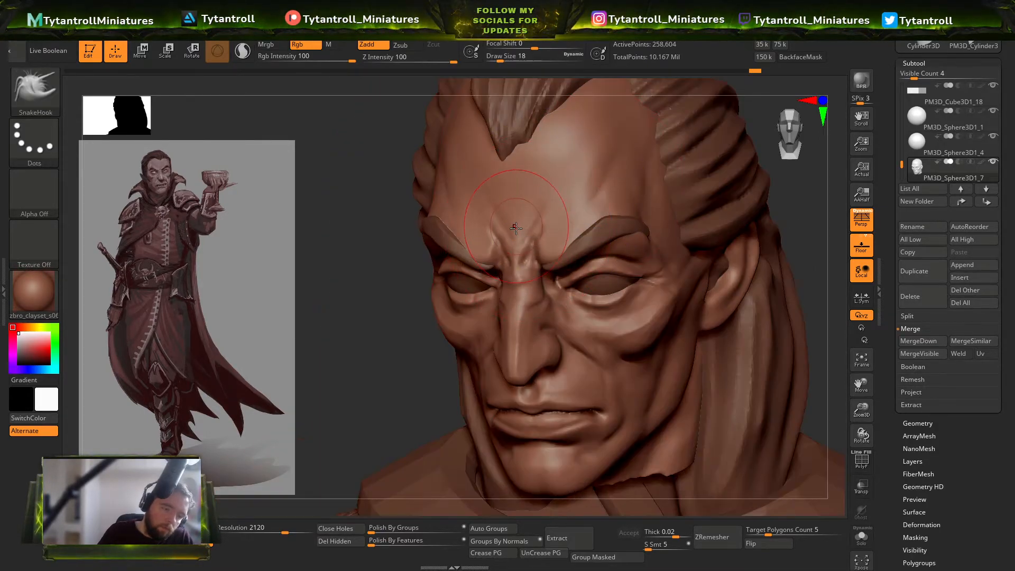
pyautogui.moveTo(358, 292)
pyautogui.mouseDown()
pyautogui.moveTo(597, 232)
pyautogui.moveTo(636, 211)
pyautogui.moveTo(510, 216)
pyautogui.mouseUp()
# Step: Flatten the forehead planes just above the brow furrow with TrimDynamic at draw size 6
pyautogui.press('b')
pyautogui.press('t')
pyautogui.press('d')
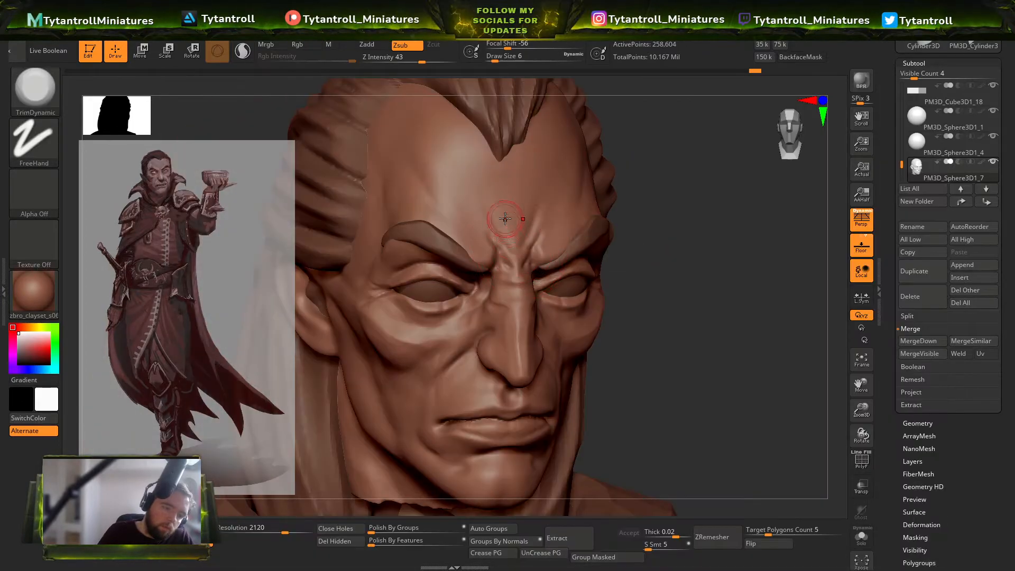
pyautogui.moveTo(655, 211); pyautogui.dragTo(560, 235)
pyautogui.keyDown('shift'); pyautogui.moveTo(671, 169); pyautogui.dragTo(687, 152); pyautogui.keyUp('shift')
# Step: Adjust the shape of the eyelids with the SnakeHook brush at draw size 8
pyautogui.press('b')
pyautogui.press('s')
pyautogui.press('h')
pyautogui.press('s')
pyautogui.moveTo(704, 242); pyautogui.dragTo(608, 283)
pyautogui.press('s')
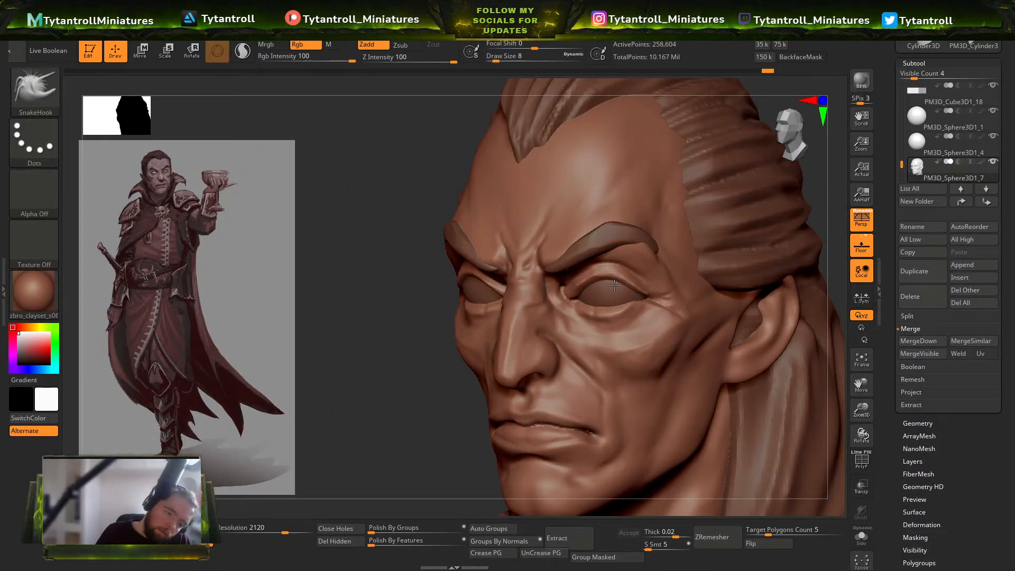
pyautogui.moveTo(436, 344)
pyautogui.mouseDown()
pyautogui.moveTo(387, 363)
pyautogui.moveTo(729, 199)
pyautogui.moveTo(629, 254)
pyautogui.mouseUp()
# Step: Define the lower eyelid with the DamStandard brush, and fill and smooth the area around it with Clay
pyautogui.press('b')
pyautogui.press('d')
pyautogui.press('s')
pyautogui.moveTo(390, 370); pyautogui.dragTo(440, 316)
pyautogui.press('b')
pyautogui.click(192, 165)
pyautogui.moveTo(658, 265); pyautogui.dragTo(624, 266)
pyautogui.moveTo(419, 301)
pyautogui.keyDown('shift'); pyautogui.mouseDown()
pyautogui.moveTo(422, 331)
pyautogui.moveTo(447, 340)
pyautogui.moveTo(423, 300)
pyautogui.mouseUp(); pyautogui.keyUp('shift')
# Step: Thicken the eyelid forms with the Inflat brush at draw size 8 and Z intensity 10
pyautogui.press('b')
pyautogui.press('i')
pyautogui.press('n')
pyautogui.moveTo(691, 335); pyautogui.dragTo(710, 331)
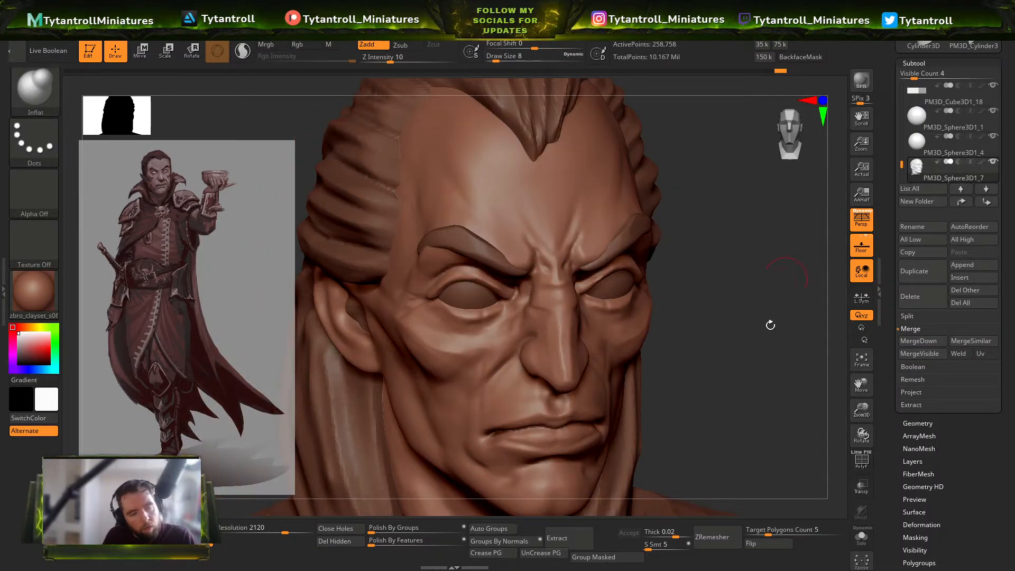
# Step: Carve creases below and beside the eye with DamStandard at draw sizes 9 and 7 and Z intensity 35
pyautogui.press('b')
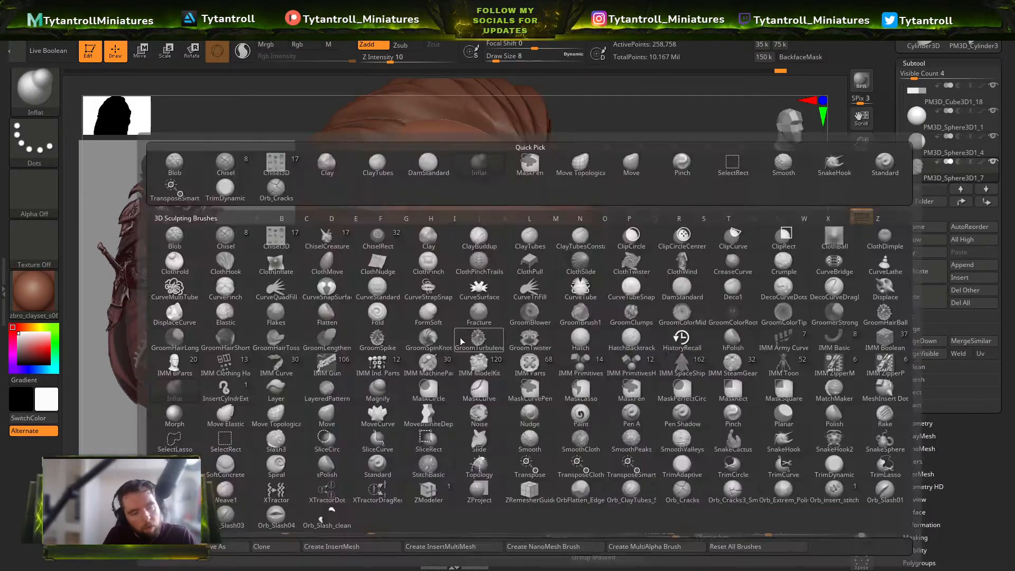
pyautogui.press('d')
pyautogui.press('s')
pyautogui.moveTo(690, 346); pyautogui.dragTo(608, 343)
pyautogui.moveTo(445, 318); pyautogui.dragTo(440, 311)
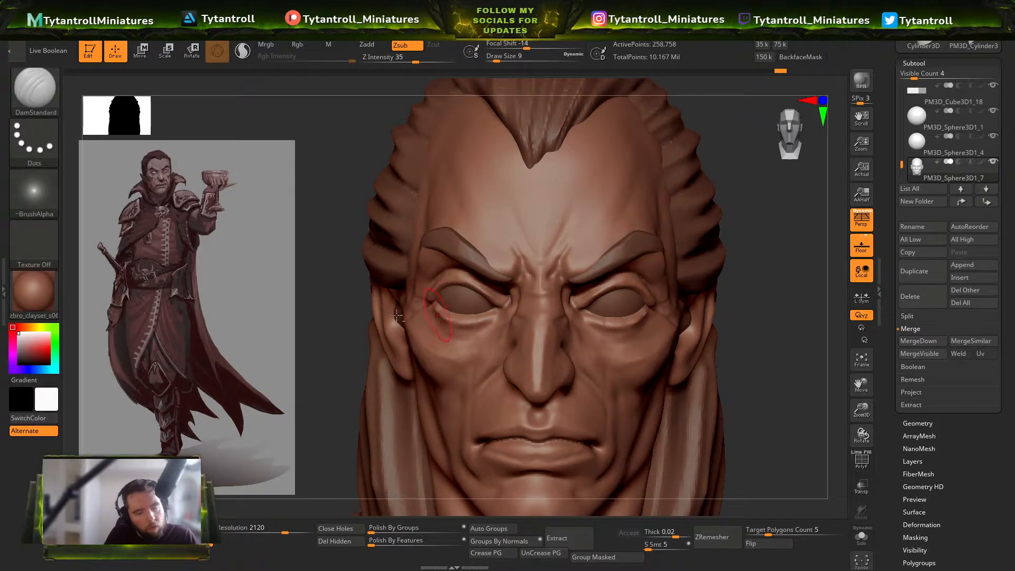
pyautogui.moveTo(681, 338); pyautogui.dragTo(740, 339)
pyautogui.press('[')
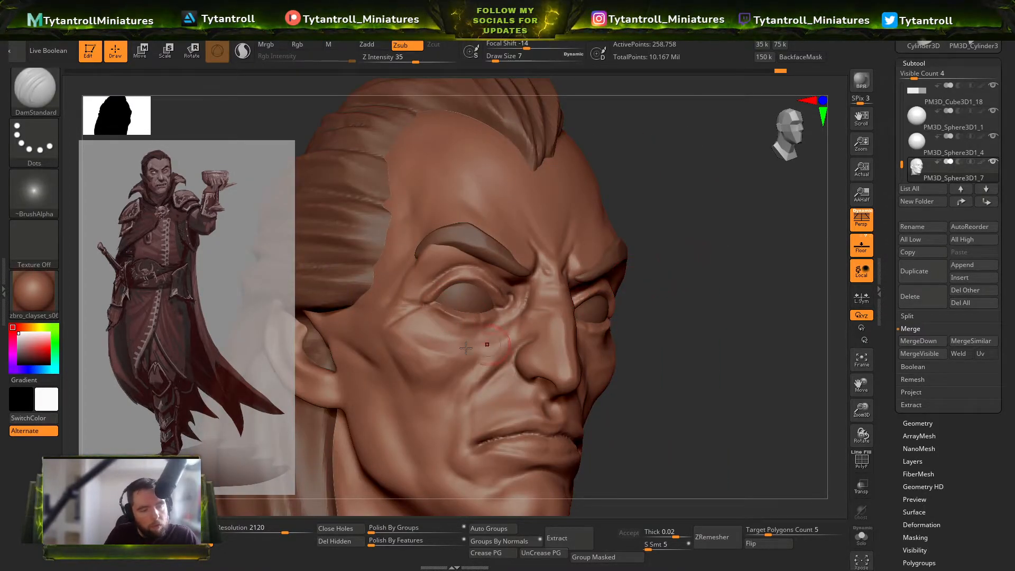
# Step: Refine the under-eye creases with DamStandard at Z intensity 21
pyautogui.keyDown('shift'); pyautogui.moveTo(655, 284); pyautogui.dragTo(425, 75); pyautogui.keyUp('shift')
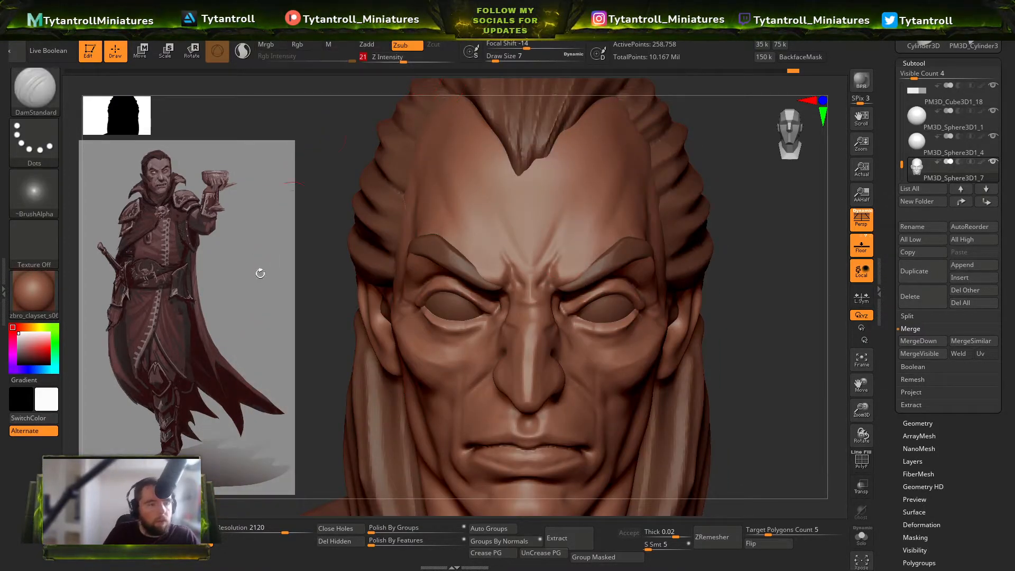
pyautogui.moveTo(271, 244); pyautogui.dragTo(339, 249)
pyautogui.moveTo(641, 300); pyautogui.dragTo(573, 338)
# Step: Add volume to the cheekbones with the Standard brush at draw sizes 9 and 14 and Z intensity 25
pyautogui.press('b')
pyautogui.press('s')
pyautogui.press('t')
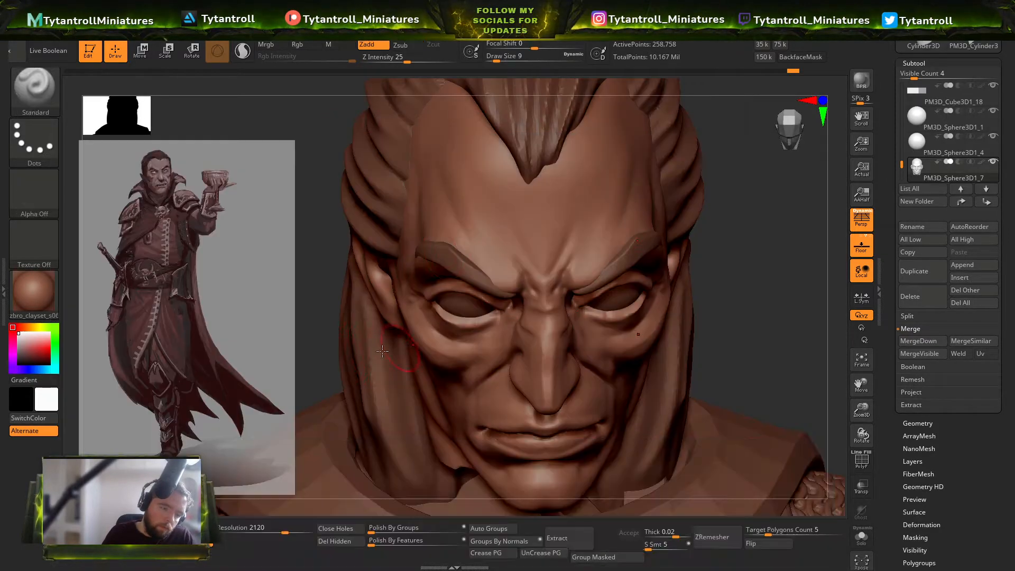
pyautogui.moveTo(317, 346); pyautogui.dragTo(410, 336)
pyautogui.press(']')
pyautogui.press(']')
# Step: Flatten the cheekbone below the eye with TrimDynamic at draw size 11
pyautogui.press('b')
pyautogui.press('t')
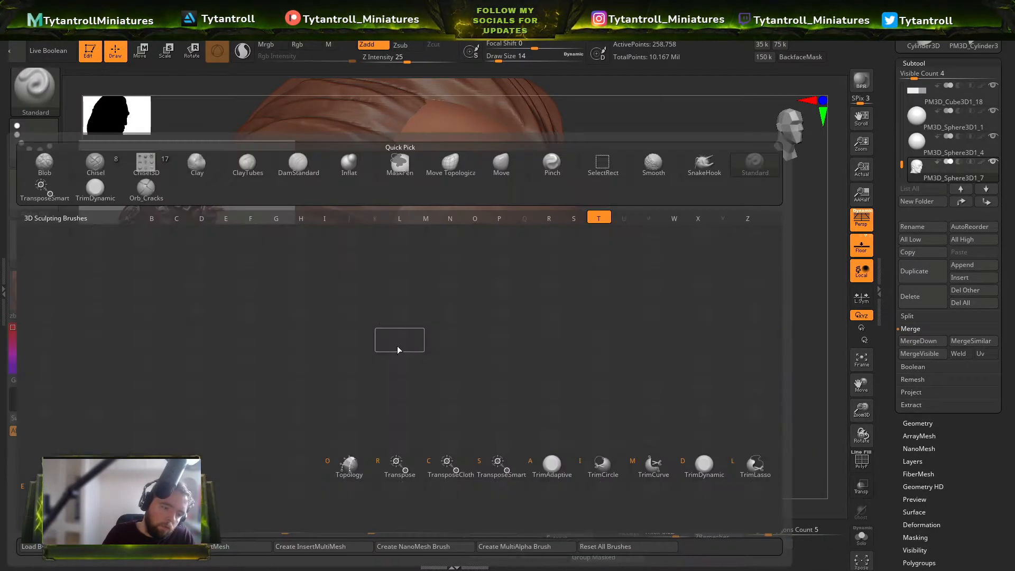
pyautogui.press('d')
pyautogui.moveTo(662, 263); pyautogui.dragTo(586, 266)
pyautogui.moveTo(410, 321); pyautogui.dragTo(443, 341)
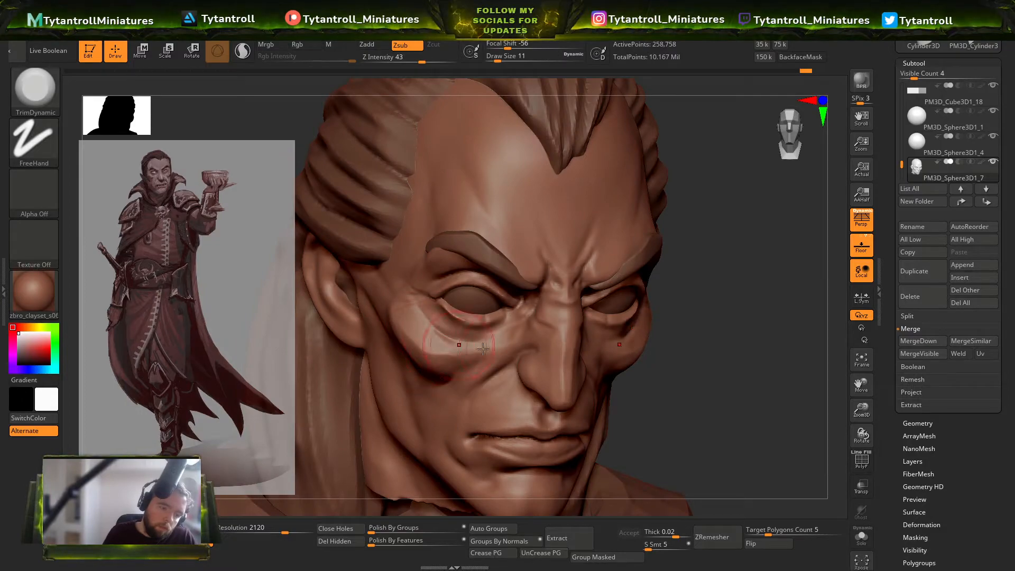
pyautogui.moveTo(295, 304); pyautogui.dragTo(370, 295)
# Step: Build up the hollow of the cheek with the Clay brush at draw size 11 and Z intensity 20
pyautogui.press('b')
pyautogui.click(182, 167)
pyautogui.moveTo(634, 233); pyautogui.dragTo(719, 246)
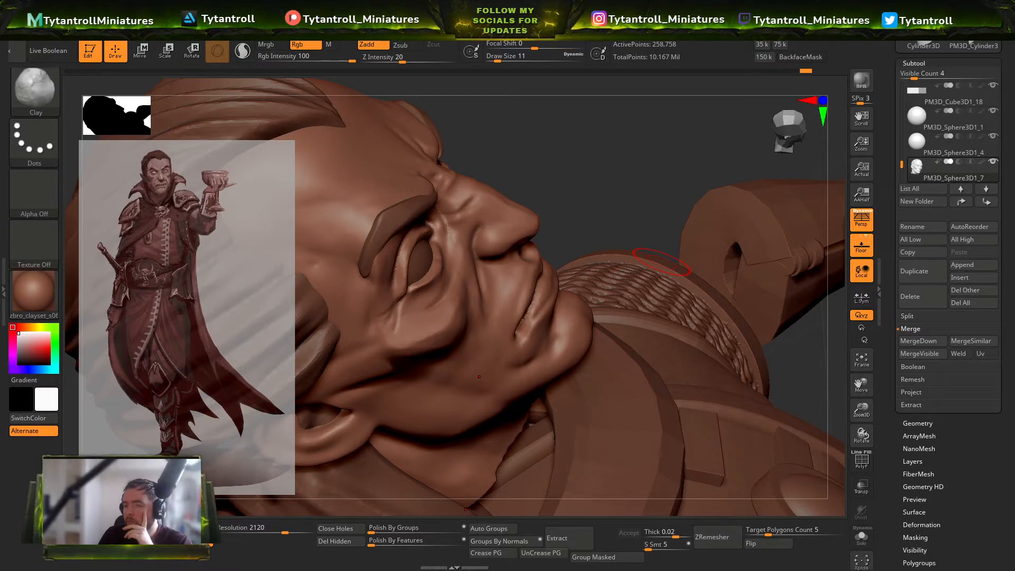
# Step: Check the whole head from the front and make the hair subtool active
pyautogui.moveTo(660, 262)
pyautogui.mouseDown(button='right')
pyautogui.moveTo(587, 286)
pyautogui.moveTo(571, 274)
pyautogui.moveTo(560, 190)
pyautogui.mouseUp(button='right')
pyautogui.moveTo(560, 190)
pyautogui.keyDown('shift'); pyautogui.mouseDown(button='right')
pyautogui.moveTo(550, 179)
pyautogui.moveTo(494, 290)
pyautogui.moveTo(561, 288)
pyautogui.mouseUp(button='right'); pyautogui.keyUp('shift')
pyautogui.keyDown('alt'); pyautogui.click(495, 290); pyautogui.keyUp('alt')
pyautogui.keyDown('alt'); pyautogui.click(560, 294); pyautogui.keyUp('alt')
pyautogui.keyDown('alt'); pyautogui.moveTo(600, 245); pyautogui.dragTo(666, 309, button='right'); pyautogui.keyUp('alt')
pyautogui.keyDown('ctrl'); pyautogui.moveTo(666, 309); pyautogui.dragTo(594, 233, button='right'); pyautogui.keyUp('ctrl')
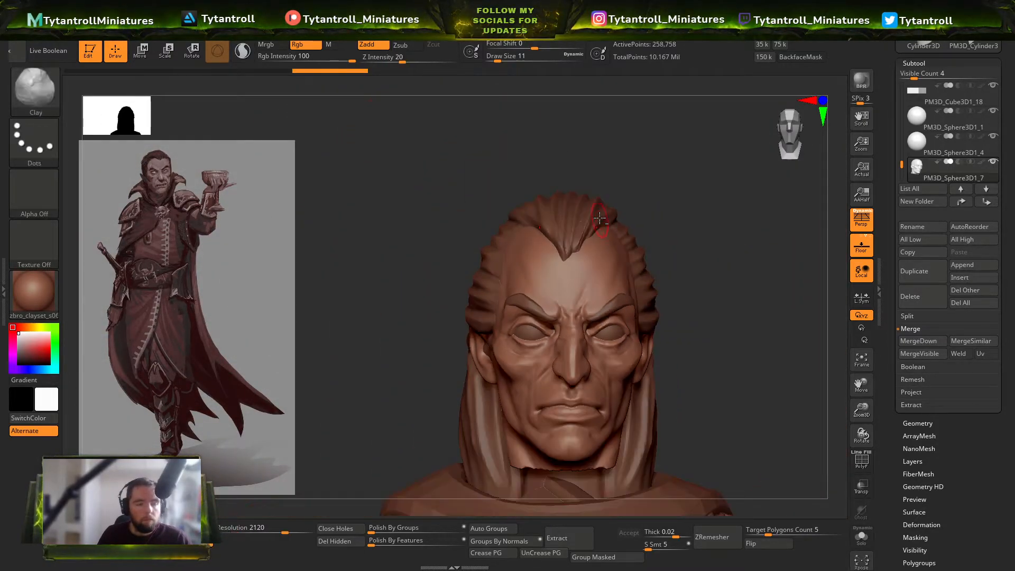
pyautogui.keyDown('alt'); pyautogui.click(599, 228); pyautogui.keyUp('alt')
pyautogui.rightClick(599, 227)
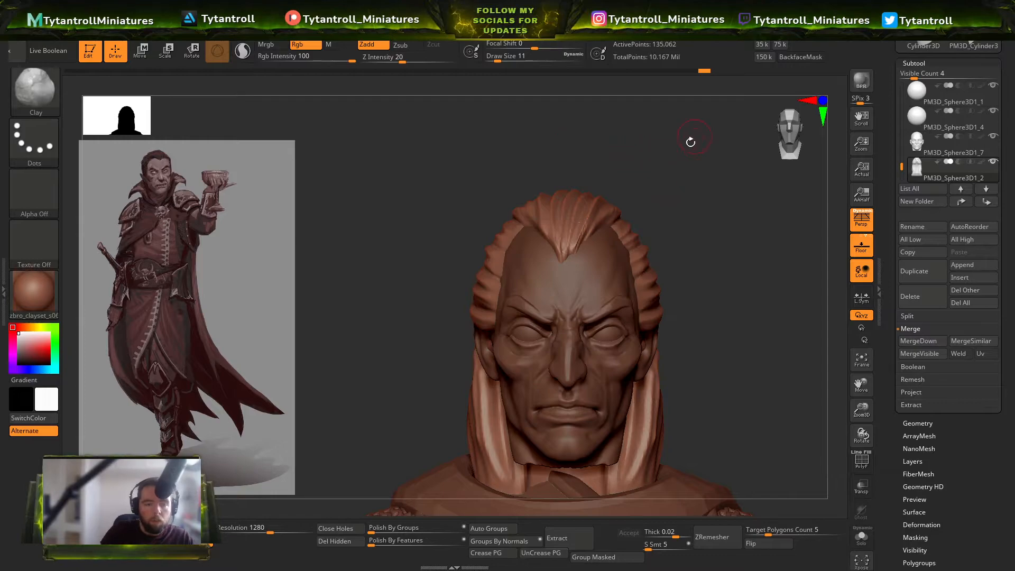
# Step: Define the strands along the hairline with the Orb_Cracks brush at draw size 11 and Z intensity 20
pyautogui.press('b')
pyautogui.press('o')
pyautogui.press('c')
pyautogui.moveTo(636, 261)
pyautogui.mouseDown(button='right')
pyautogui.moveTo(570, 232)
pyautogui.moveTo(664, 163)
pyautogui.moveTo(660, 211)
pyautogui.mouseUp(button='right')
pyautogui.moveTo(660, 212); pyautogui.dragTo(614, 262, button='right')
pyautogui.moveTo(690, 241); pyautogui.dragTo(666, 233, button='right')
pyautogui.click(394, 58)
pyautogui.write('20')
pyautogui.press('Return')
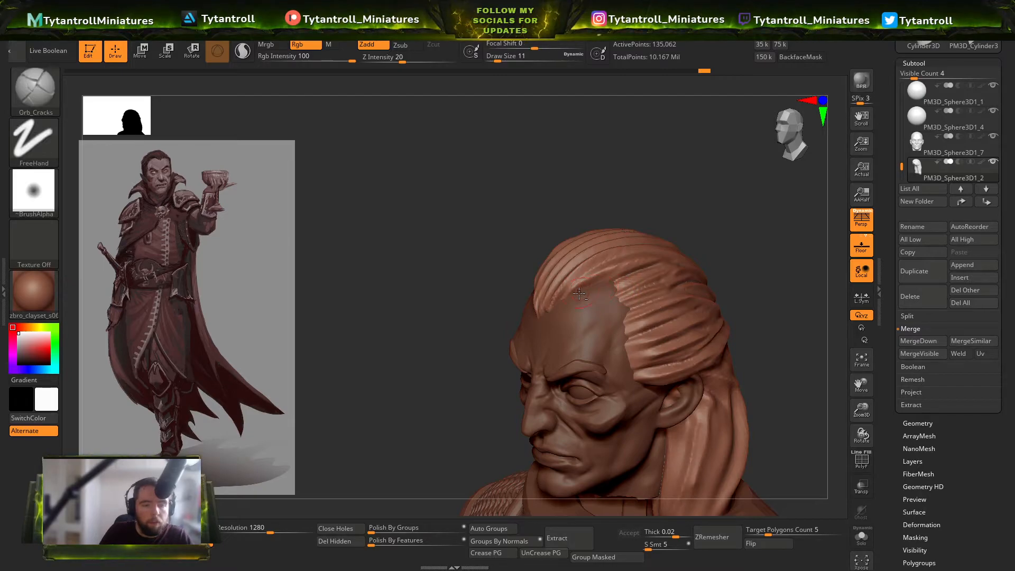
pyautogui.moveTo(704, 237)
pyautogui.keyDown('shift'); pyautogui.mouseDown(button='right')
pyautogui.moveTo(748, 272)
pyautogui.moveTo(731, 202)
pyautogui.mouseUp(button='right'); pyautogui.keyUp('shift')
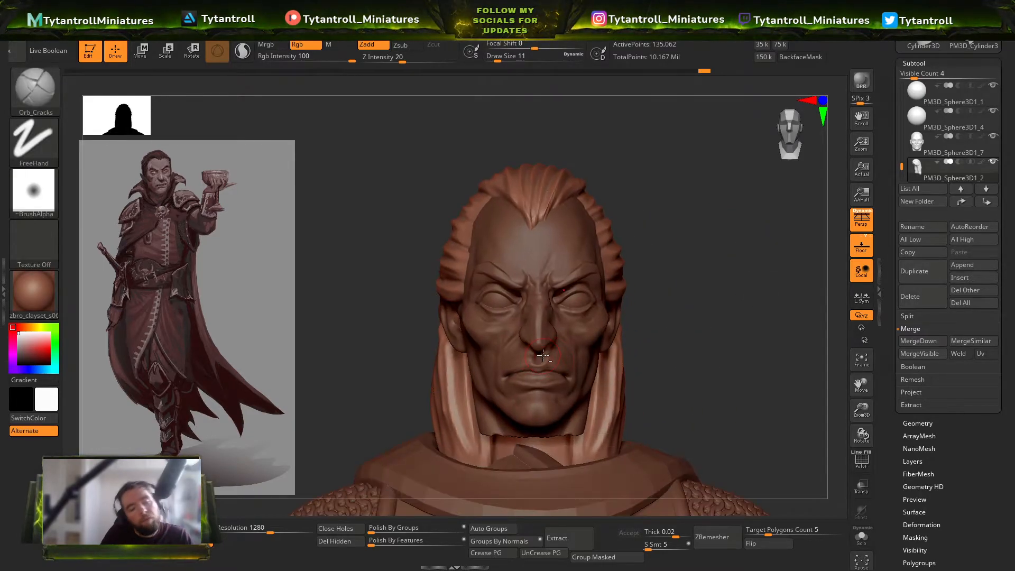
# Step: Make the face subtool active and shape the temple with Orb_Cracks at draw size 25 and Z intensity 17
pyautogui.keyDown('alt'); pyautogui.click(564, 356); pyautogui.keyUp('alt')
pyautogui.moveTo(671, 318)
pyautogui.mouseDown(button='right')
pyautogui.moveTo(720, 314)
pyautogui.moveTo(721, 335)
pyautogui.moveTo(710, 274)
pyautogui.moveTo(737, 215)
pyautogui.moveTo(726, 248)
pyautogui.mouseUp(button='right')
pyautogui.click(400, 57)
pyautogui.moveTo(441, 140); pyautogui.dragTo(391, 196, button='right')
pyautogui.moveTo(500, 252); pyautogui.dragTo(527, 258, button='right')
pyautogui.press('s')
pyautogui.click(532, 257)
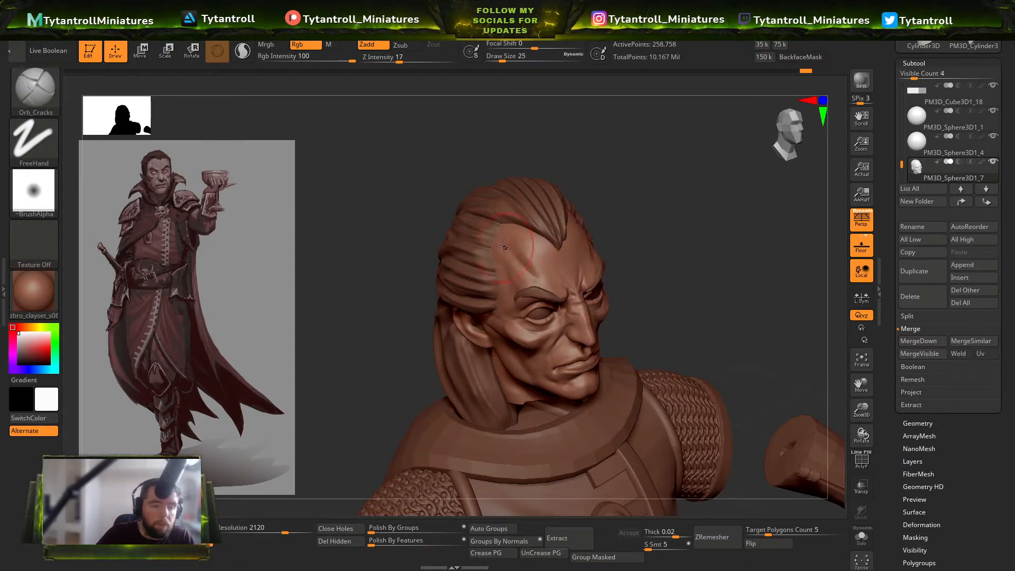
# Step: Softly shape the forehead with Orb_Cracks at Z intensity 4, using draw sizes 33 and 27
pyautogui.click(381, 57)
pyautogui.press('s')
pyautogui.click(542, 268)
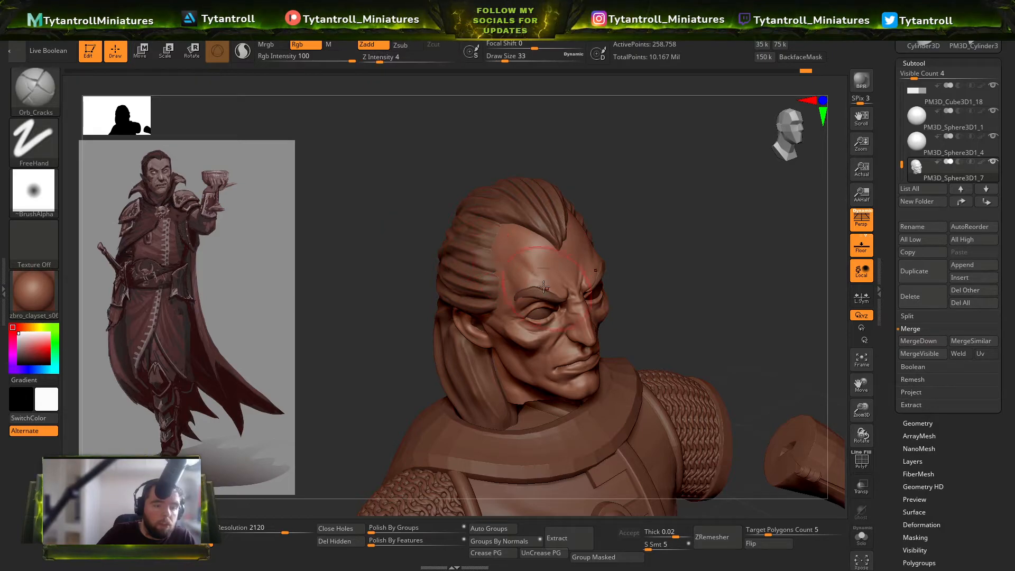
pyautogui.moveTo(758, 224)
pyautogui.keyDown('shift'); pyautogui.mouseDown(button='right')
pyautogui.moveTo(723, 238)
pyautogui.moveTo(679, 228)
pyautogui.mouseUp(button='right'); pyautogui.keyUp('shift')
pyautogui.press('s')
pyautogui.click(625, 275)
pyautogui.moveTo(691, 191); pyautogui.dragTo(607, 233, button='right')
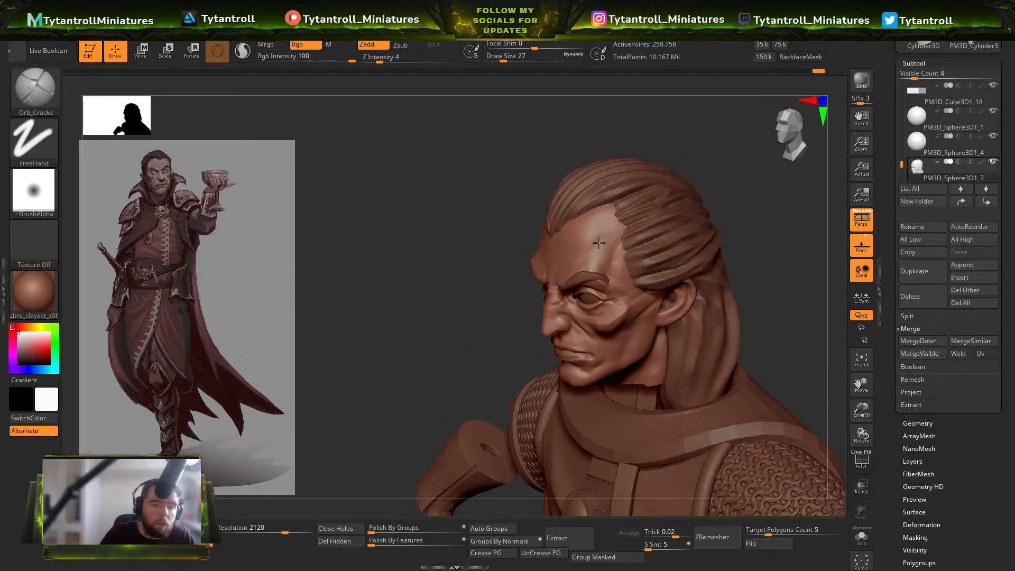
# Step: Deepen the temple and side of the forehead with Orb_Cracks at Z intensity 11, using draw sizes 27 and 33
pyautogui.click(392, 59)
pyautogui.moveTo(412, 109); pyautogui.dragTo(459, 122, button='right')
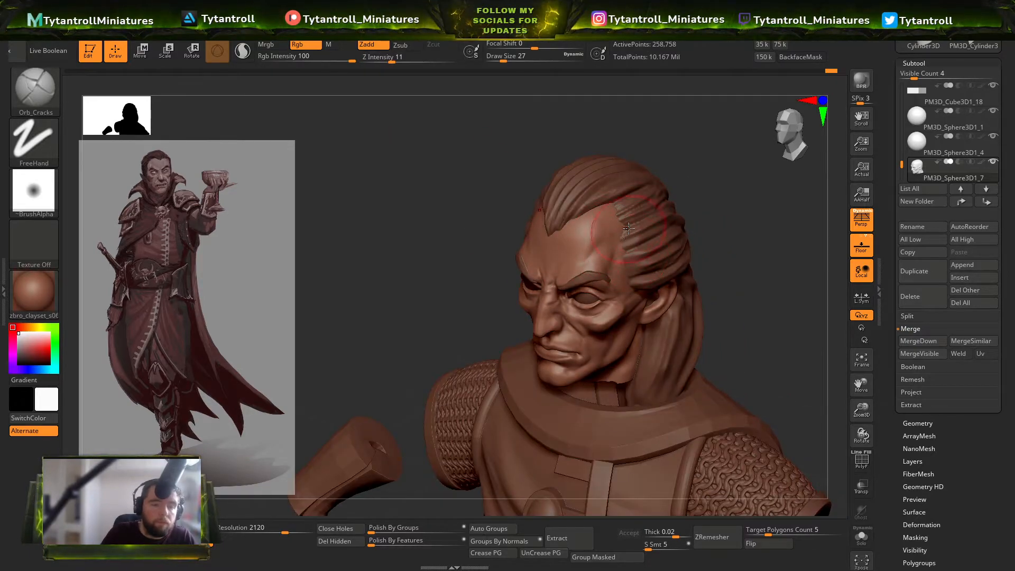
pyautogui.moveTo(569, 277)
pyautogui.mouseDown(button='right')
pyautogui.moveTo(741, 186)
pyautogui.moveTo(720, 245)
pyautogui.mouseUp(button='right')
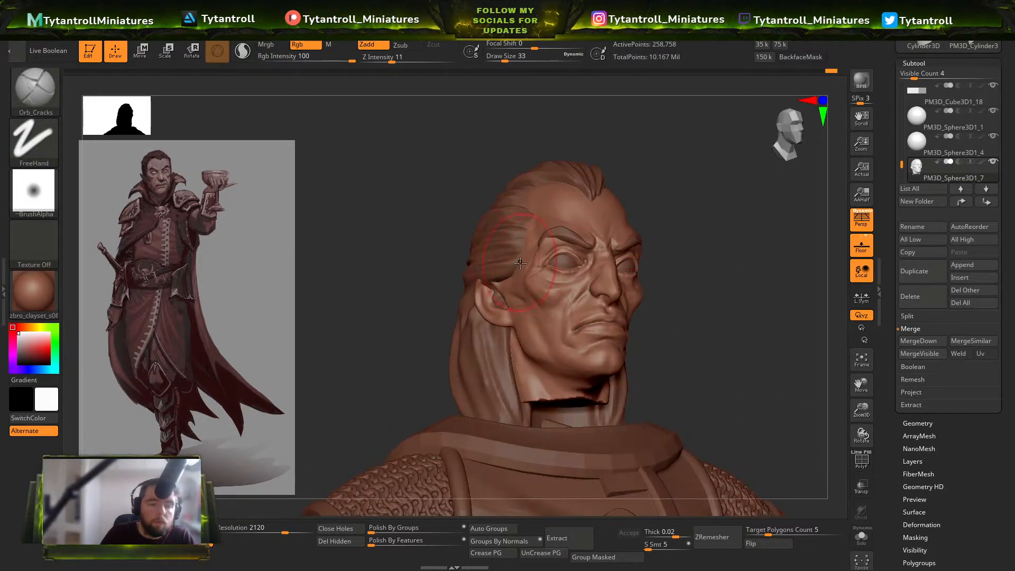
pyautogui.moveTo(434, 262); pyautogui.dragTo(524, 306, button='right')
pyautogui.moveTo(708, 272)
pyautogui.mouseDown(button='right')
pyautogui.moveTo(725, 262)
pyautogui.moveTo(714, 212)
pyautogui.mouseUp(button='right')
# Step: Make the hair subtool active and define the strands above the ear with Orb_Cracks at draw size 11 and Z intensity 24
pyautogui.press('s')
pyautogui.click(489, 299)
pyautogui.keyDown('alt'); pyautogui.click(488, 283); pyautogui.keyUp('alt')
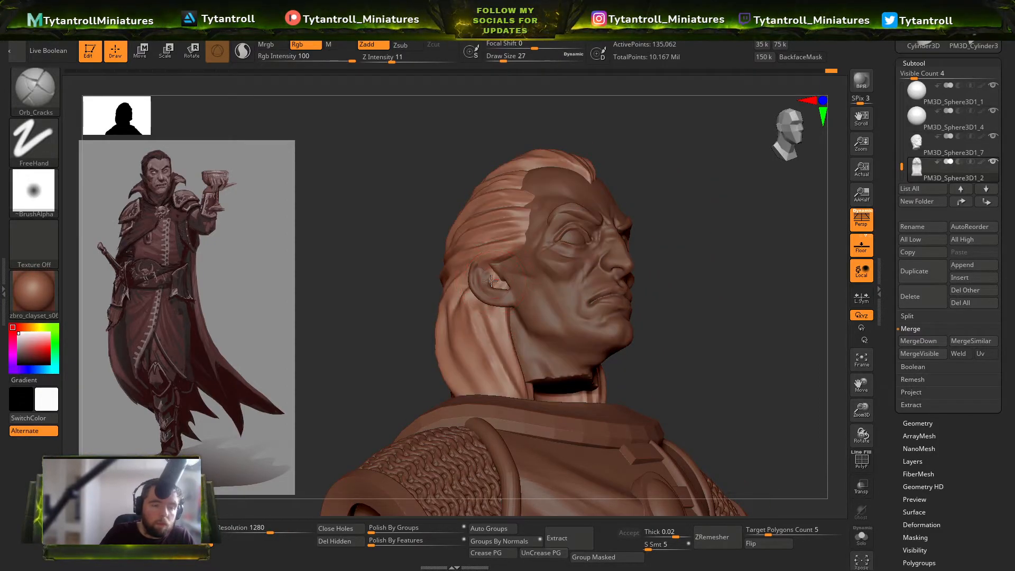
pyautogui.keyDown('ctrl'); pyautogui.moveTo(413, 127); pyautogui.dragTo(425, 159); pyautogui.keyUp('ctrl')
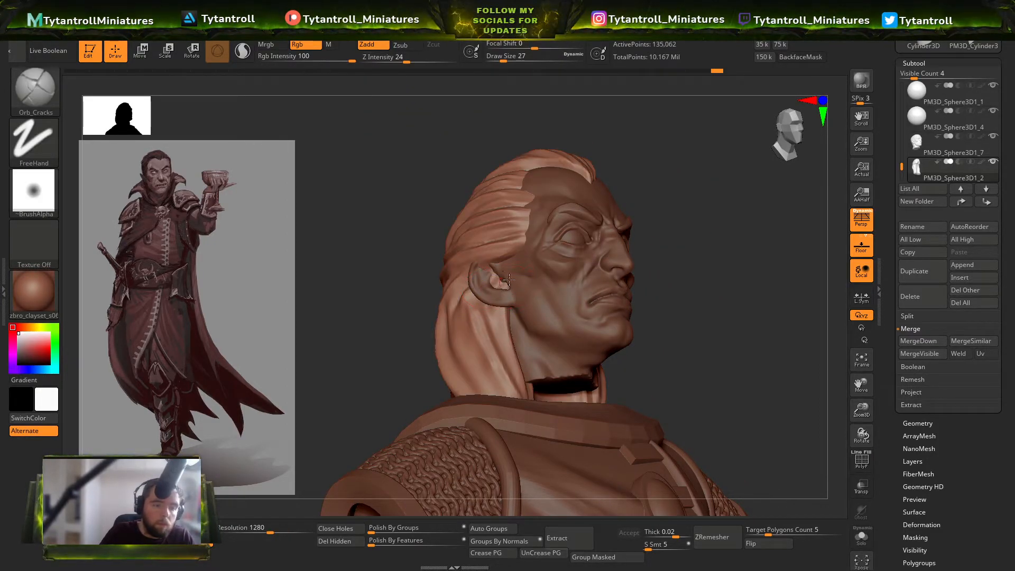
pyautogui.moveTo(421, 281)
pyautogui.mouseDown(button='right')
pyautogui.moveTo(614, 224)
pyautogui.moveTo(560, 237)
pyautogui.mouseUp(button='right')
pyautogui.press('s')
pyautogui.click(510, 269)
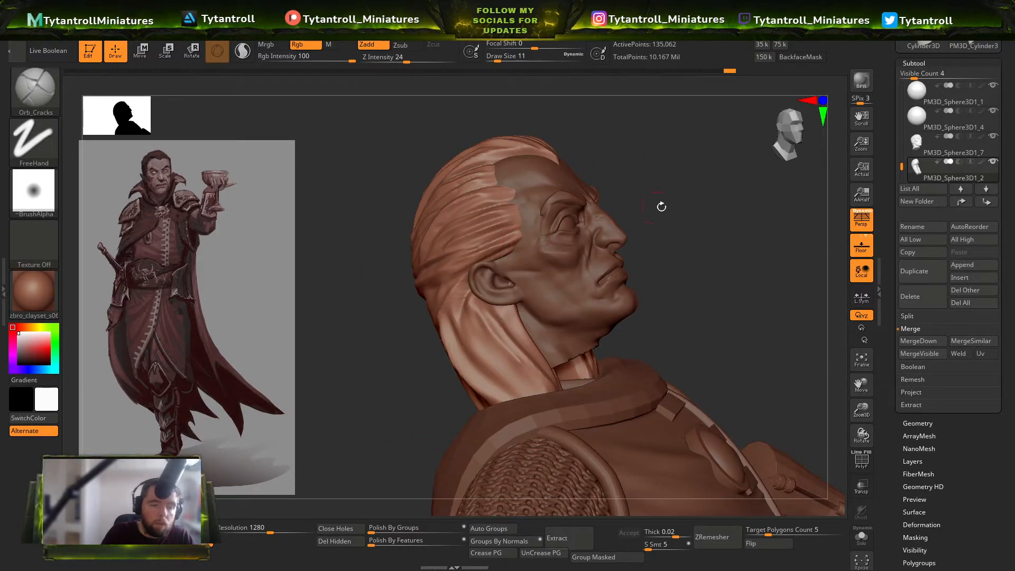
# Step: Make the face subtool active and adjust the nose bridge in profile with the Move brush
pyautogui.moveTo(651, 206); pyautogui.dragTo(587, 211, button='right')
pyautogui.keyDown('alt'); pyautogui.click(595, 185); pyautogui.keyUp('alt')
pyautogui.moveTo(697, 212); pyautogui.dragTo(782, 221, button='right')
pyautogui.press('b')
pyautogui.press('m')
pyautogui.press('v')
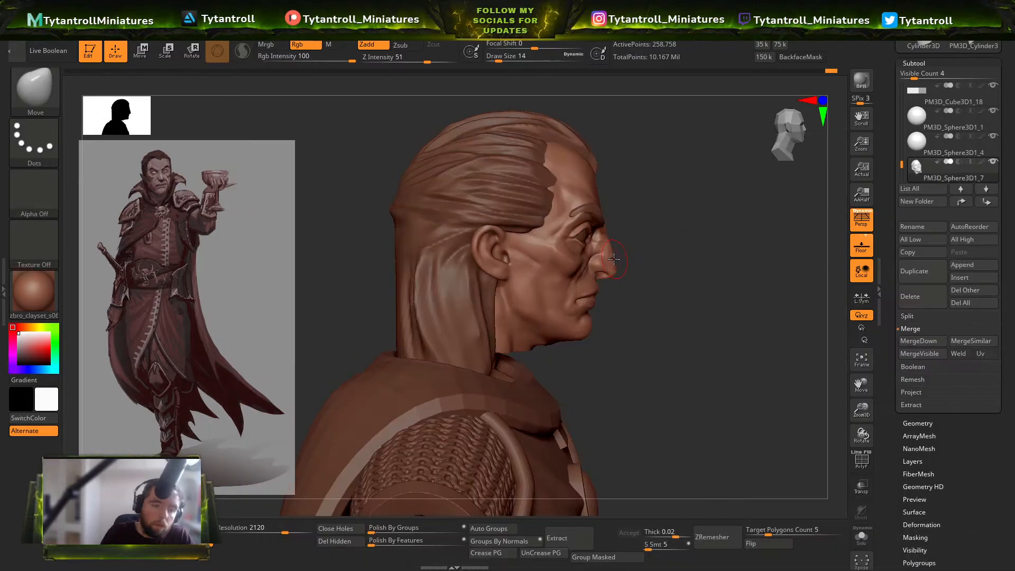
pyautogui.press('s')
pyautogui.click(614, 245)
pyautogui.moveTo(614, 244); pyautogui.dragTo(610, 243)
pyautogui.moveTo(609, 243)
pyautogui.mouseDown(button='right')
pyautogui.moveTo(492, 259)
pyautogui.moveTo(437, 287)
pyautogui.moveTo(680, 169)
pyautogui.moveTo(586, 234)
pyautogui.mouseUp(button='right')
pyautogui.press('s')
pyautogui.moveTo(586, 234); pyautogui.dragTo(595, 238)
# Step: Adjust the side of the jaw below the ear with SnakeHook at draw size 44
pyautogui.moveTo(599, 239)
pyautogui.mouseDown(button='right')
pyautogui.moveTo(659, 175)
pyautogui.moveTo(560, 249)
pyautogui.mouseUp(button='right')
pyautogui.press('b')
pyautogui.moveTo(424, 314)
pyautogui.mouseDown()
pyautogui.moveTo(716, 238)
pyautogui.moveTo(700, 287)
pyautogui.moveTo(798, 295)
pyautogui.mouseUp()
pyautogui.press('b')
pyautogui.press('s')
pyautogui.press('h')
pyautogui.moveTo(606, 309)
pyautogui.mouseDown()
pyautogui.moveTo(495, 319)
pyautogui.moveTo(680, 283)
pyautogui.moveTo(612, 311)
pyautogui.mouseUp()
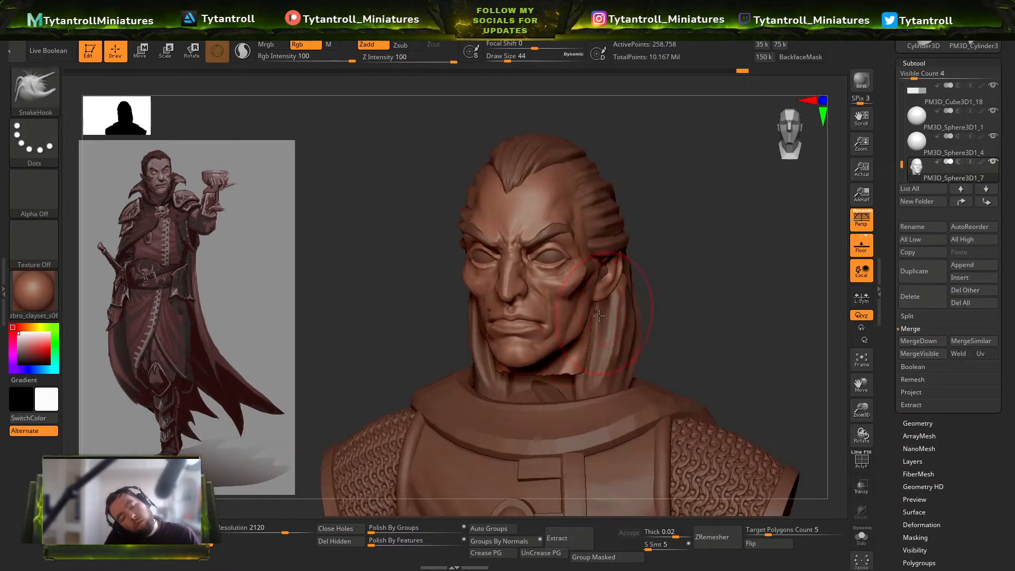
# Step: Flatten the cheek plane below the cheekbone with the TrimDynamic brush
pyautogui.moveTo(682, 267)
pyautogui.keyDown('shift'); pyautogui.mouseDown()
pyautogui.moveTo(714, 254)
pyautogui.moveTo(618, 209)
pyautogui.mouseUp(); pyautogui.keyUp('shift')
pyautogui.press('b')
pyautogui.press('t')
pyautogui.press('d')
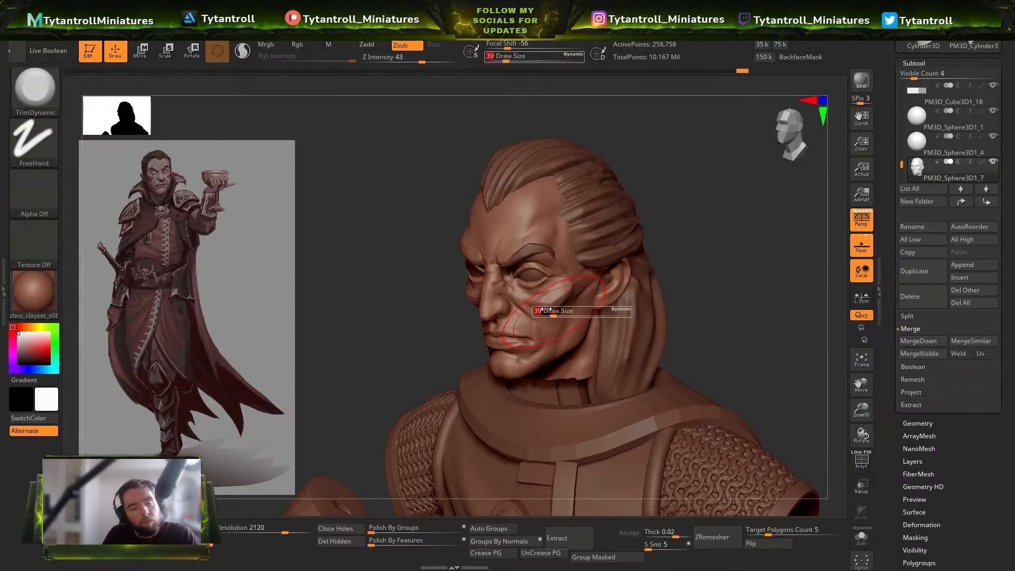
pyautogui.moveTo(555, 293)
pyautogui.mouseDown()
pyautogui.moveTo(736, 220)
pyautogui.moveTo(705, 262)
pyautogui.moveTo(564, 327)
pyautogui.mouseUp()
pyautogui.keyDown('shift'); pyautogui.moveTo(443, 417); pyautogui.dragTo(638, 335); pyautogui.keyUp('shift')
pyautogui.keyDown('alt'); pyautogui.click(569, 373); pyautogui.keyUp('alt')
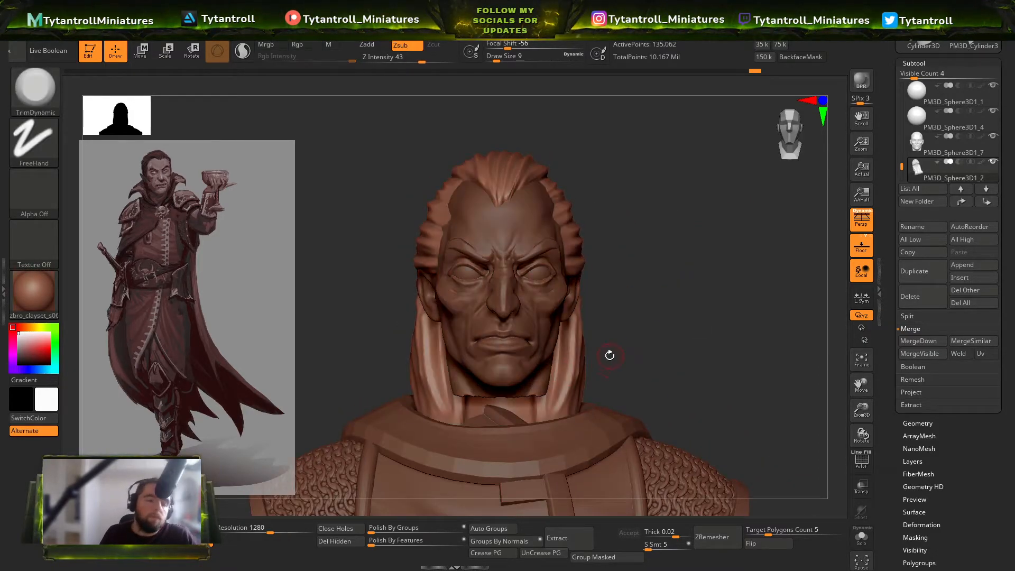
pyautogui.hotkey('shift', 'f')
pyautogui.hotkey('shift', 'f')
pyautogui.keyDown('alt'); pyautogui.moveTo(696, 294); pyautogui.dragTo(597, 211); pyautogui.keyUp('alt')
pyautogui.keyDown('ctrl'); pyautogui.moveTo(540, 189); pyautogui.dragTo(573, 365, button='right'); pyautogui.keyUp('ctrl')
pyautogui.keyDown('alt'); pyautogui.click(566, 312); pyautogui.keyUp('alt')
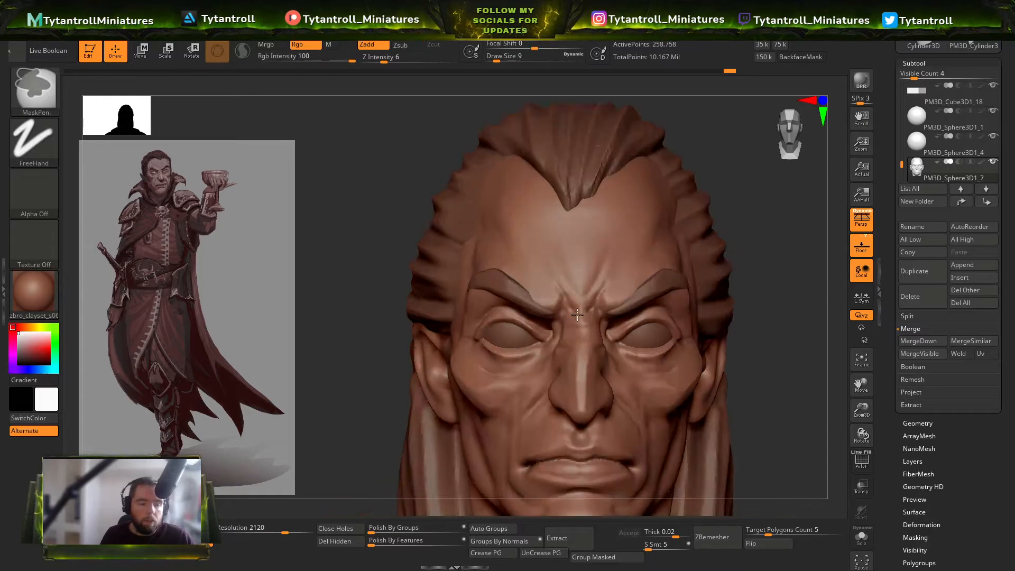
pyautogui.keyDown('alt'); pyautogui.click(511, 308); pyautogui.keyUp('alt')
pyautogui.keyDown('alt'); pyautogui.click(579, 325); pyautogui.keyUp('alt')
# Step: Carve the folds under the eye with Orb_Cracks at Z intensity 24, using draw sizes 11 and 9
pyautogui.press('b')
pyautogui.press('c')
pyautogui.press('b')
pyautogui.moveTo(302, 364); pyautogui.dragTo(366, 359)
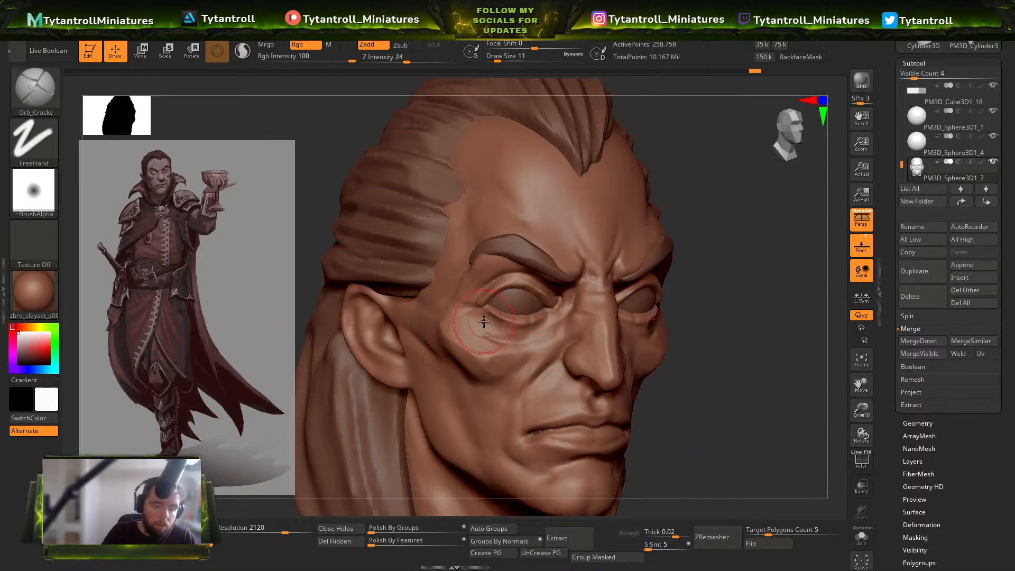
pyautogui.moveTo(713, 308); pyautogui.dragTo(650, 307)
pyautogui.moveTo(477, 314); pyautogui.dragTo(494, 341)
pyautogui.moveTo(548, 327); pyautogui.dragTo(526, 347)
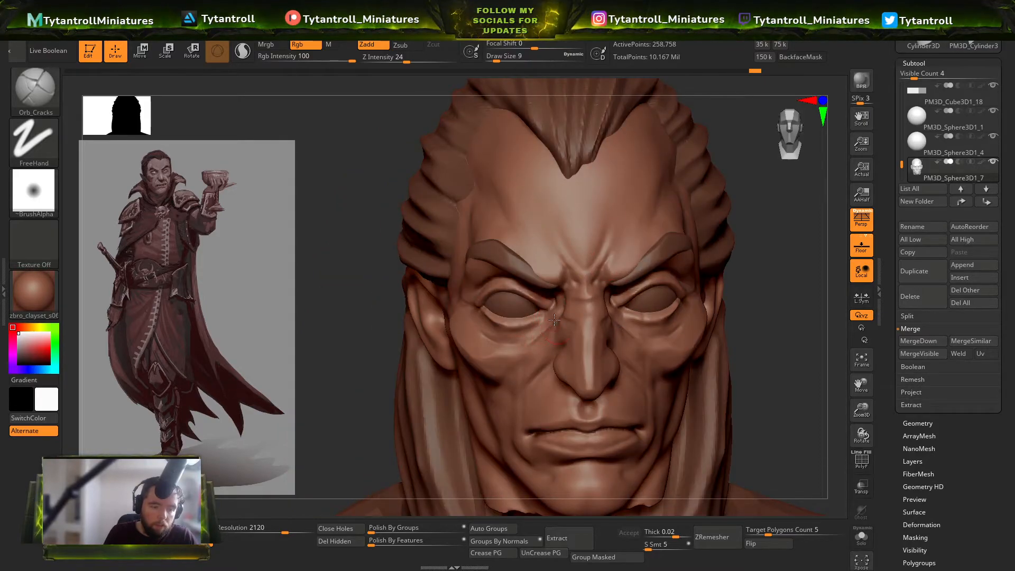
pyautogui.moveTo(555, 317); pyautogui.dragTo(523, 346)
# Step: Refine the wrinkles at the outer corner of the eye with Orb_Cracks at draw size 9 and Z intensity 14
pyautogui.moveTo(349, 395); pyautogui.dragTo(662, 239)
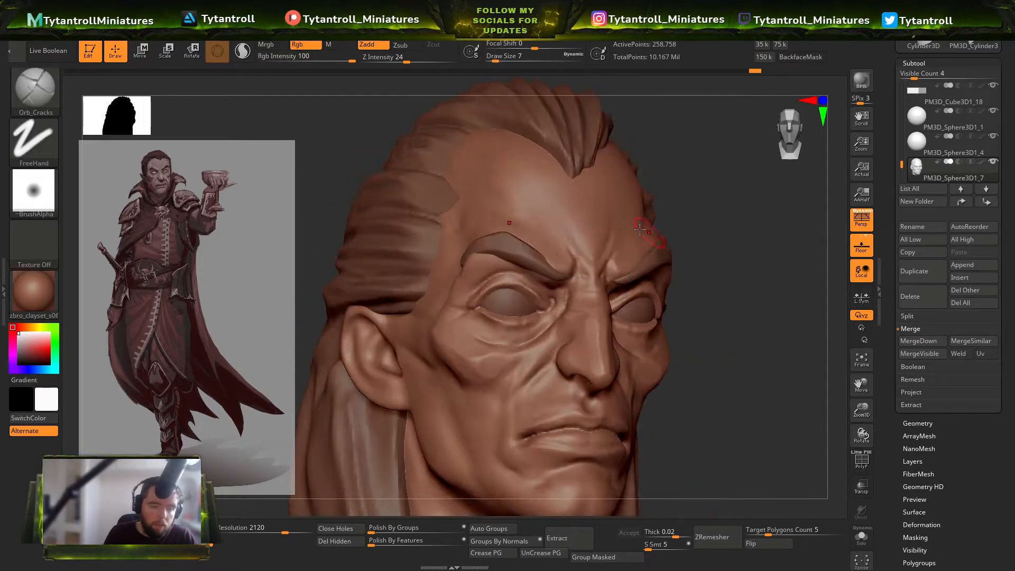
pyautogui.moveTo(403, 56); pyautogui.dragTo(395, 57)
pyautogui.moveTo(740, 320); pyautogui.dragTo(655, 324)
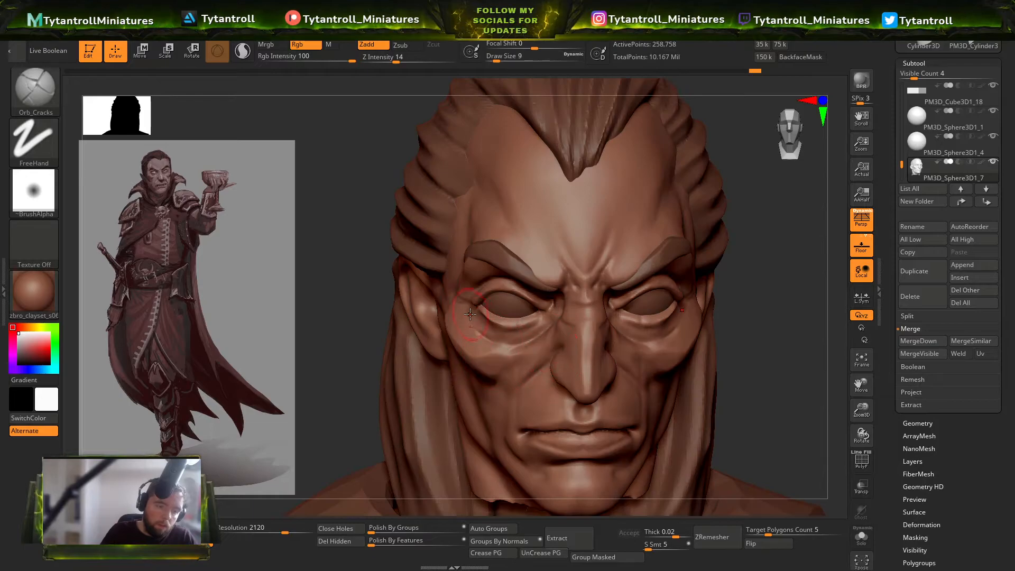
pyautogui.moveTo(462, 308); pyautogui.dragTo(474, 321)
pyautogui.moveTo(294, 366)
pyautogui.mouseDown()
pyautogui.moveTo(299, 351)
pyautogui.moveTo(388, 346)
pyautogui.mouseUp()
pyautogui.moveTo(745, 351)
pyautogui.keyDown('shift'); pyautogui.mouseDown()
pyautogui.moveTo(742, 365)
pyautogui.moveTo(790, 356)
pyautogui.moveTo(781, 353)
pyautogui.moveTo(797, 376)
pyautogui.mouseUp(); pyautogui.keyUp('shift')
pyautogui.press('b')
pyautogui.press('d')
pyautogui.press('s')
pyautogui.moveTo(816, 417)
pyautogui.keyDown('alt'); pyautogui.mouseDown()
pyautogui.moveTo(726, 415)
pyautogui.moveTo(760, 389)
pyautogui.mouseUp(); pyautogui.keyUp('alt')
# Step: Adjust the inner brow area of the face with SnakeHook at draw size 22
pyautogui.press('b')
pyautogui.press('s')
pyautogui.press('h')
pyautogui.keyDown('alt'); pyautogui.moveTo(729, 317); pyautogui.dragTo(750, 351); pyautogui.keyUp('alt')
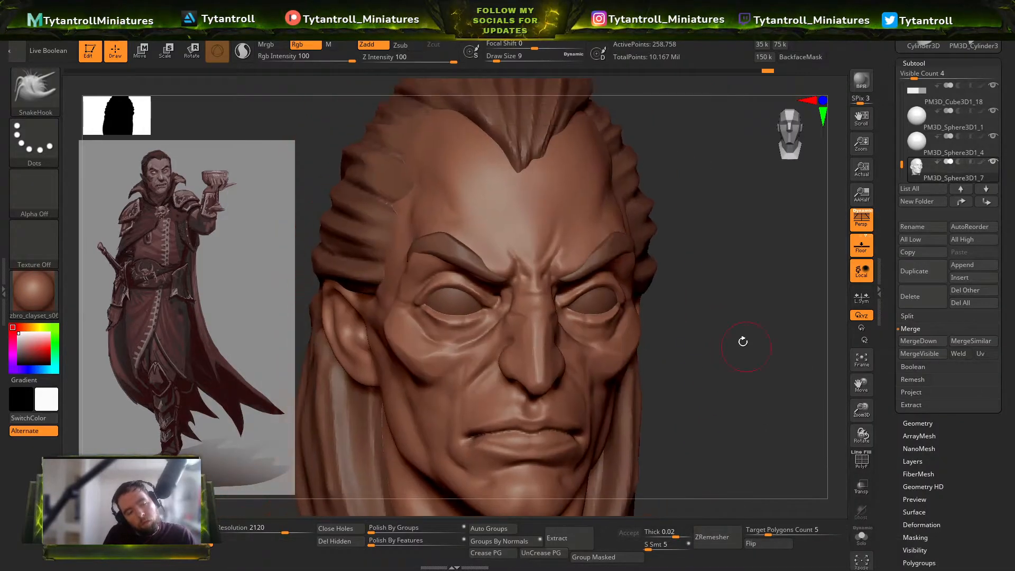
pyautogui.press('b')
pyautogui.press('s')
pyautogui.press('h')
pyautogui.press('s')
pyautogui.moveTo(520, 241); pyautogui.dragTo(527, 241)
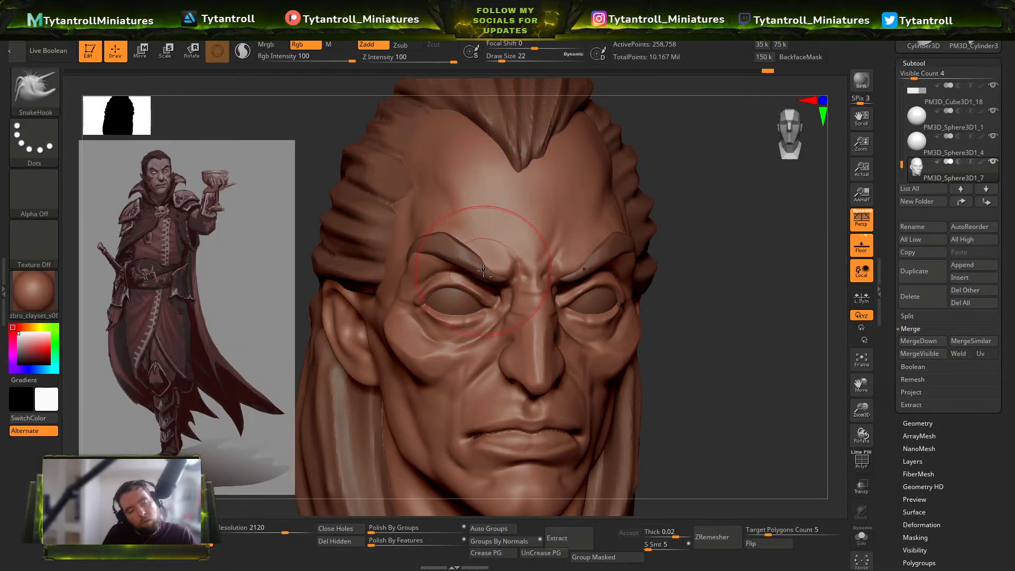
# Step: Make the eyebrow subtool active and reshape it against the brow with the Move brush at draw size 17
pyautogui.keyDown('alt'); pyautogui.click(483, 268); pyautogui.keyUp('alt')
pyautogui.moveTo(687, 258); pyautogui.dragTo(700, 255)
pyautogui.press('b')
pyautogui.press('m')
pyautogui.press('v')
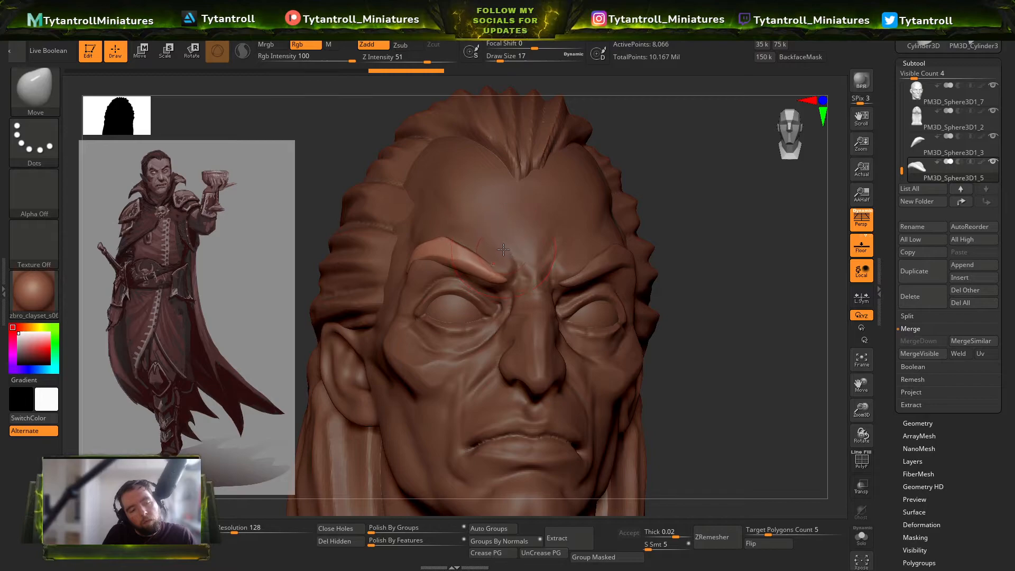
pyautogui.moveTo(686, 205); pyautogui.dragTo(608, 227)
# Step: Duplicate the reshaped eyebrow and mirror it to the other side of the face
pyautogui.hotkey('ctrl', 'shift', 'd')
pyautogui.click(195, 531)
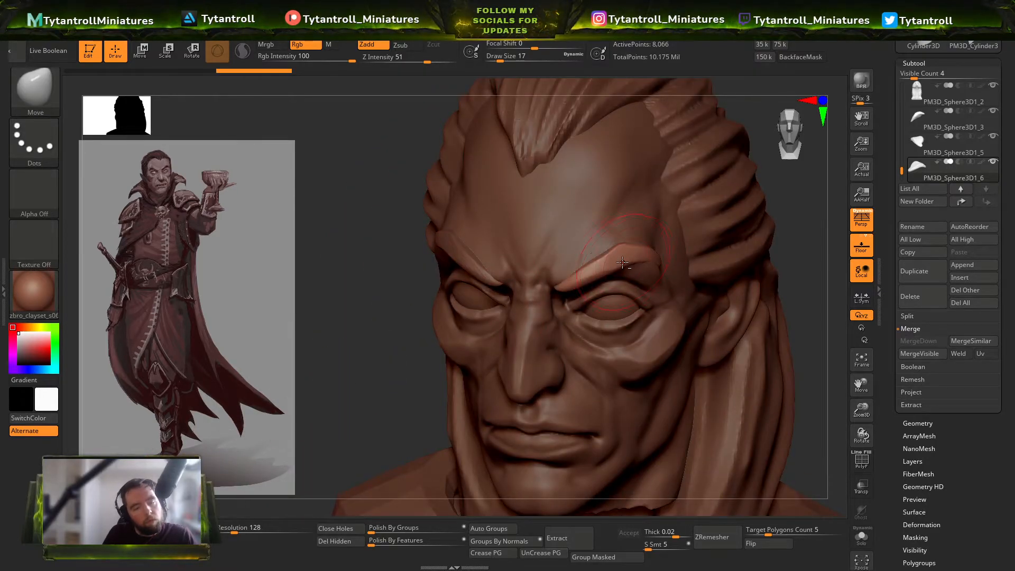
pyautogui.moveTo(296, 338); pyautogui.dragTo(331, 347)
pyautogui.moveTo(780, 277); pyautogui.dragTo(715, 323)
# Step: Make the face subtool active and trim the temple beside the eyebrow with TrimDynamic at draw size 12
pyautogui.keyDown('alt'); pyautogui.click(653, 349); pyautogui.keyUp('alt')
pyautogui.moveTo(798, 265)
pyautogui.mouseDown()
pyautogui.moveTo(455, 374)
pyautogui.moveTo(671, 251)
pyautogui.mouseUp()
pyautogui.press('b')
pyautogui.press('t')
pyautogui.press('d')
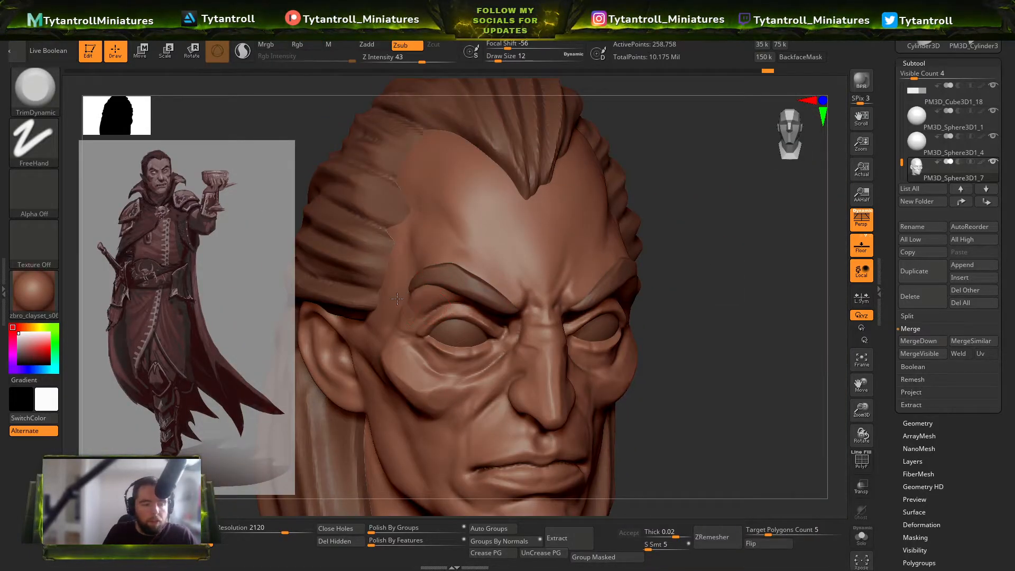
pyautogui.moveTo(686, 204); pyautogui.dragTo(490, 280)
# Step: Define the plane edge on the side of the forehead with TrimDynamic at draw size 11
pyautogui.press('b')
pyautogui.press('d')
pyautogui.press('s')
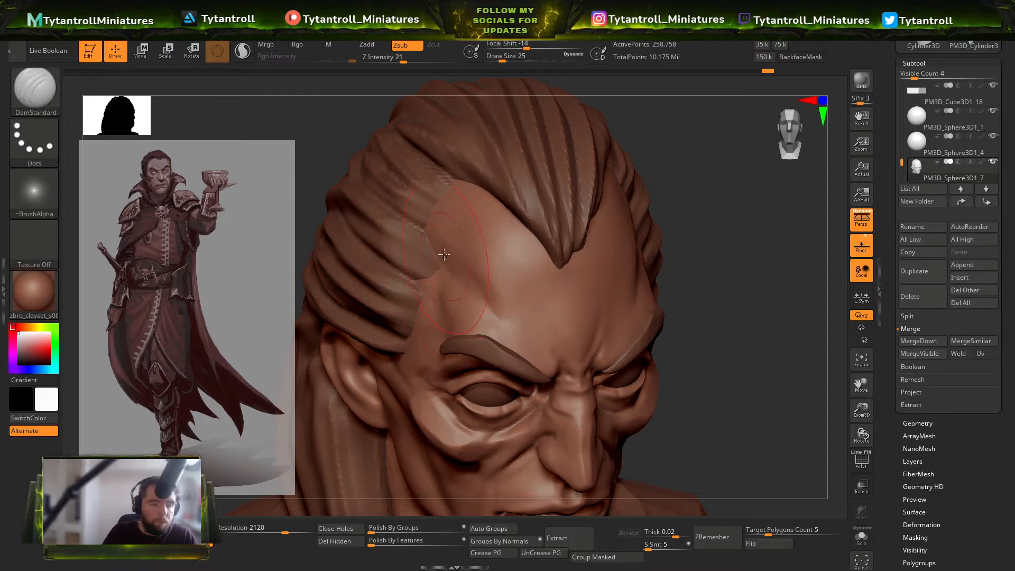
pyautogui.press('b')
pyautogui.press('t')
pyautogui.press('d')
pyautogui.press('s')
pyautogui.moveTo(470, 263); pyautogui.dragTo(483, 276)
pyautogui.press('s')
pyautogui.moveTo(501, 311); pyautogui.dragTo(467, 259)
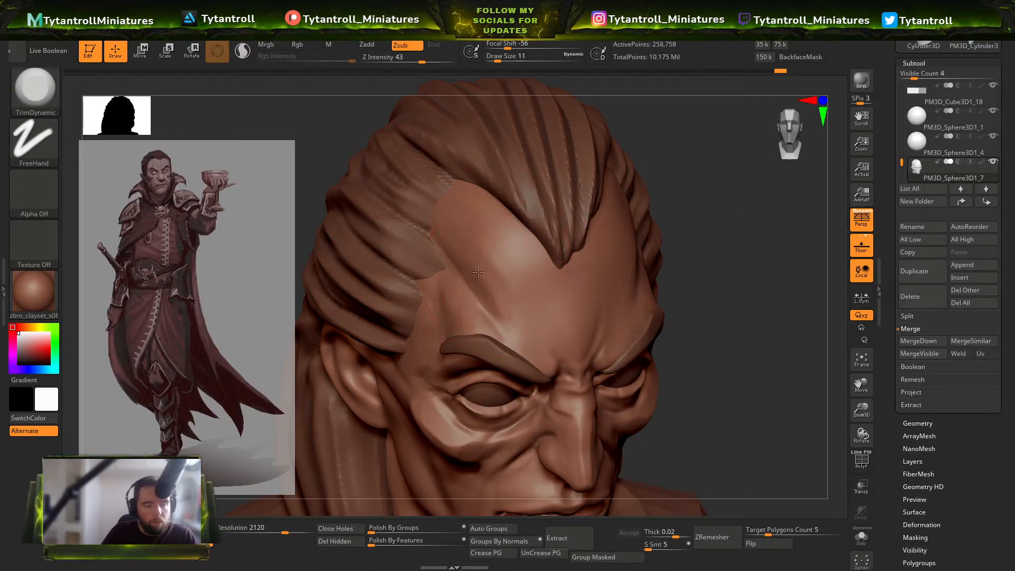
# Step: Flatten the front of the chin with TrimDynamic at draw size 12
pyautogui.moveTo(740, 251)
pyautogui.mouseDown()
pyautogui.moveTo(758, 274)
pyautogui.moveTo(732, 268)
pyautogui.moveTo(762, 226)
pyautogui.mouseUp()
pyautogui.moveTo(735, 282)
pyautogui.mouseDown()
pyautogui.moveTo(731, 299)
pyautogui.moveTo(793, 275)
pyautogui.mouseUp()
pyautogui.press('s')
pyautogui.click(544, 376)
pyautogui.moveTo(702, 336); pyautogui.dragTo(606, 360)
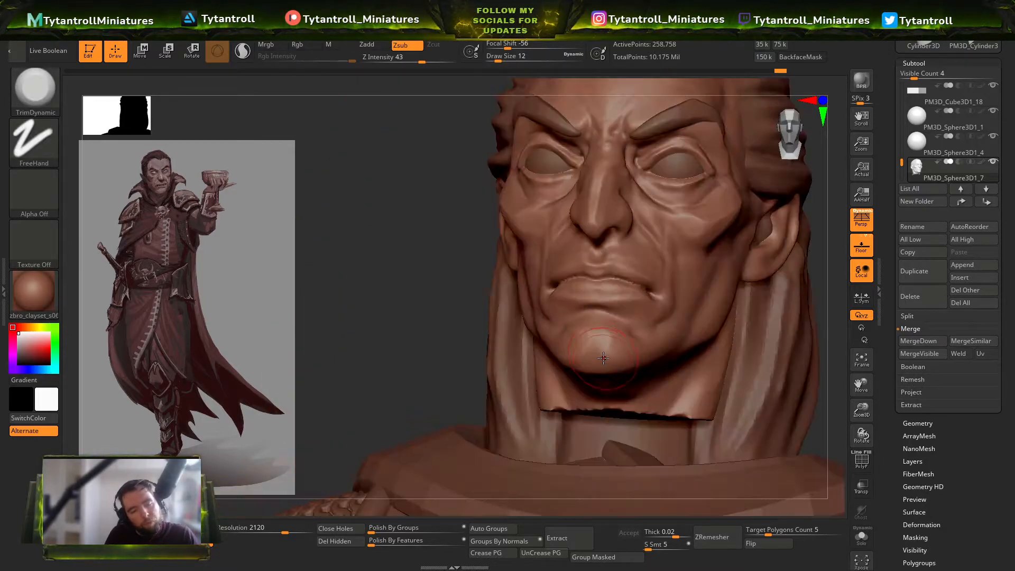
# Step: Sharpen the planes along the side of the nose with TrimDynamic at draw size 7
pyautogui.moveTo(370, 355)
pyautogui.mouseDown()
pyautogui.moveTo(759, 292)
pyautogui.moveTo(608, 318)
pyautogui.mouseUp()
pyautogui.press('s')
pyautogui.click(569, 324)
pyautogui.moveTo(716, 225); pyautogui.dragTo(549, 252)
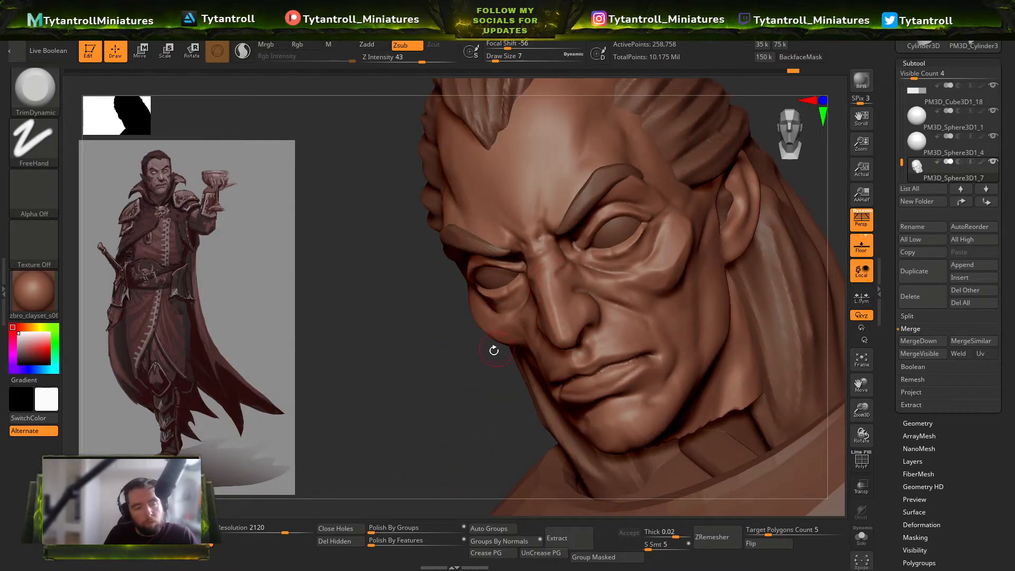
pyautogui.moveTo(506, 346); pyautogui.dragTo(543, 282)
pyautogui.moveTo(708, 248); pyautogui.dragTo(544, 271)
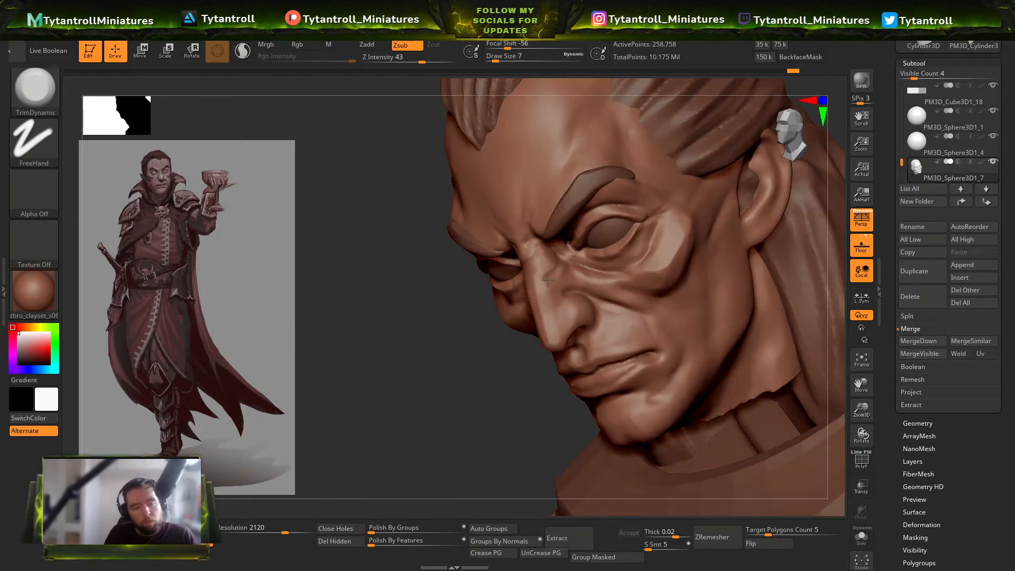
# Step: Shape the cheek folds below the eye with Orb_Cracks at draw size 17 and Z intensity 14
pyautogui.press('b')
pyautogui.click(603, 299)
pyautogui.press('b')
pyautogui.click(442, 368)
pyautogui.moveTo(443, 370); pyautogui.dragTo(537, 352)
pyautogui.press('s')
pyautogui.moveTo(601, 274); pyautogui.dragTo(605, 274)
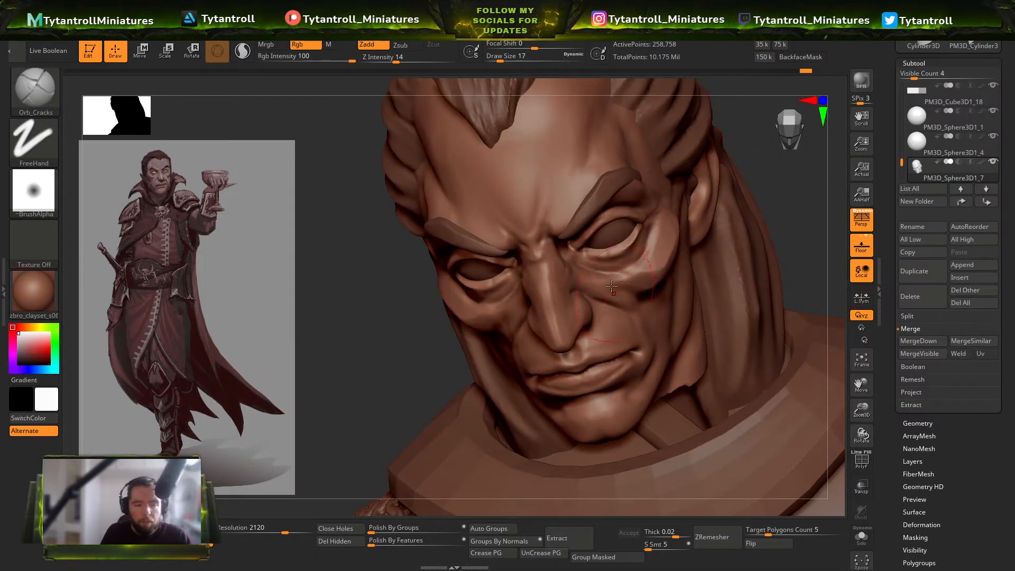
pyautogui.moveTo(372, 366); pyautogui.dragTo(558, 316)
# Step: Work the fold between the nose and mouth corner with Orb_Cracks at Z intensity 14, using draw sizes 13 and 20
pyautogui.moveTo(486, 389); pyautogui.dragTo(541, 304)
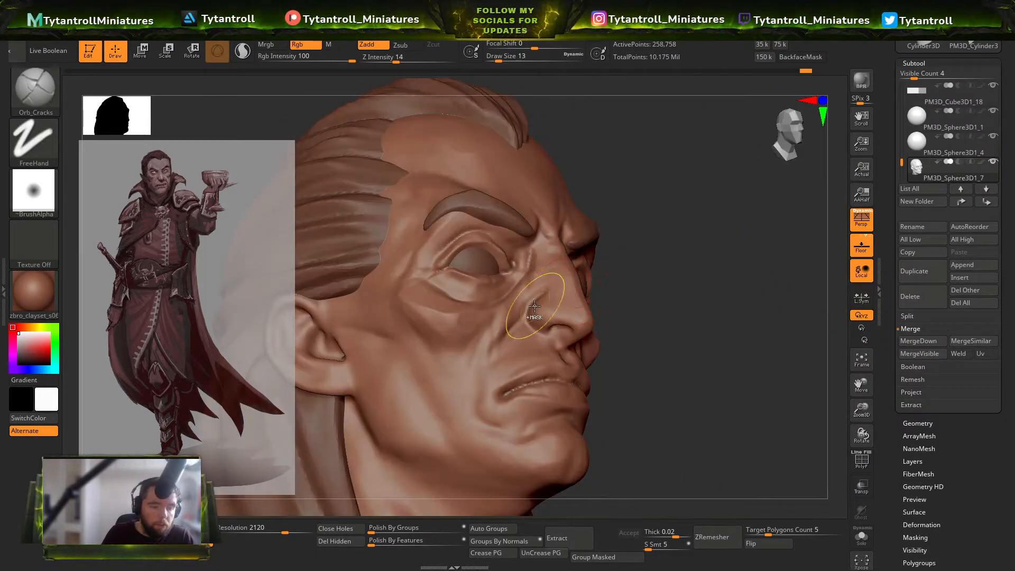
pyautogui.press('s')
pyautogui.moveTo(647, 314); pyautogui.dragTo(519, 336)
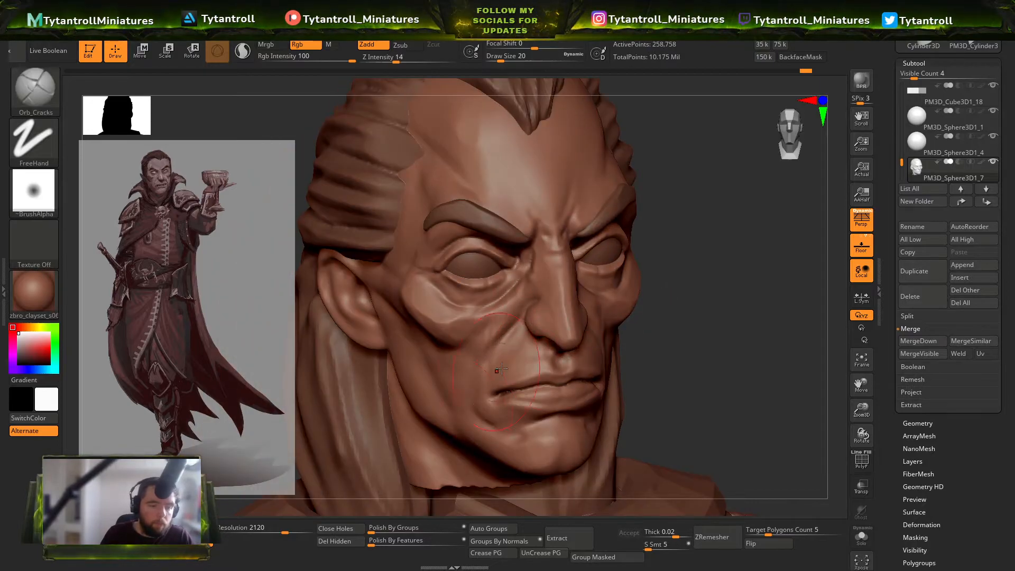
pyautogui.moveTo(698, 293); pyautogui.dragTo(808, 264)
pyautogui.moveTo(685, 344)
pyautogui.mouseDown()
pyautogui.moveTo(619, 387)
pyautogui.moveTo(628, 388)
pyautogui.mouseUp()
# Step: Shape the cheek in front of the ear with Orb_Cracks at draw size 17 and Z intensity 11
pyautogui.press('s')
pyautogui.moveTo(740, 349)
pyautogui.mouseDown()
pyautogui.moveTo(798, 346)
pyautogui.moveTo(422, 75)
pyautogui.mouseUp()
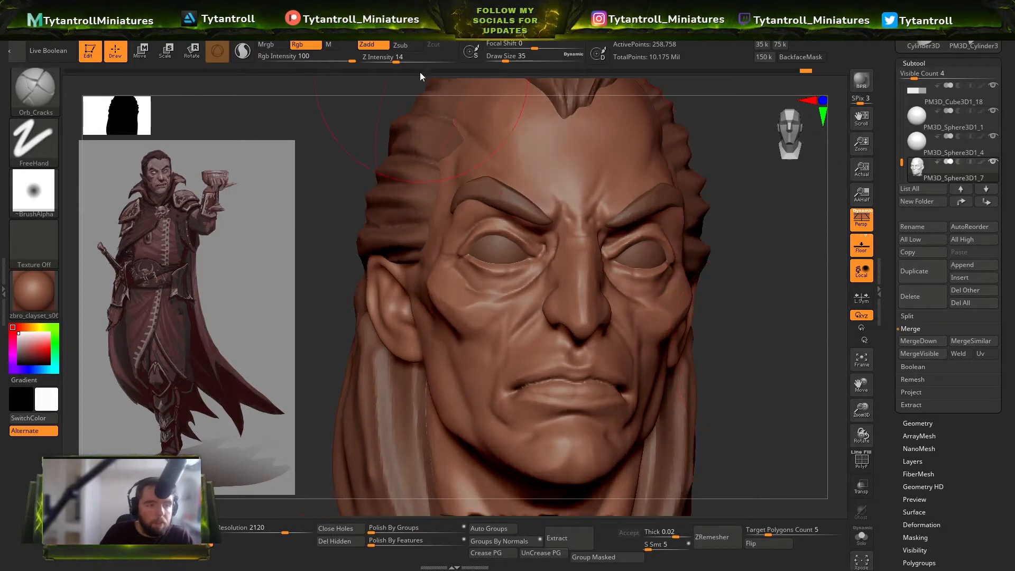
pyautogui.moveTo(357, 128); pyautogui.dragTo(435, 293)
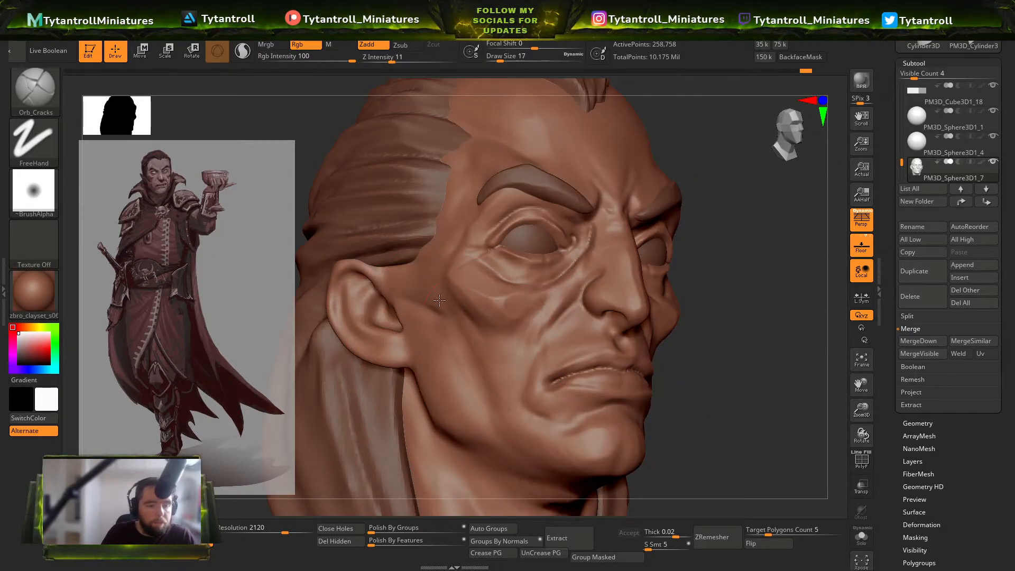
pyautogui.moveTo(774, 355); pyautogui.dragTo(620, 347)
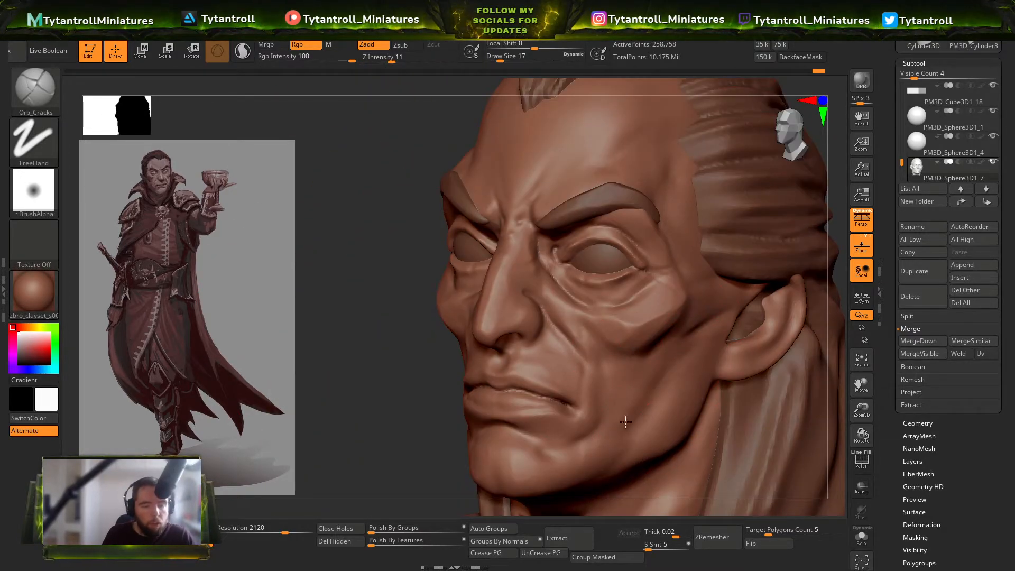
# Step: Define the jaw angle below the ear with Orb_Cracks at draw size 18 and Z intensity 11
pyautogui.moveTo(392, 427); pyautogui.dragTo(323, 416)
pyautogui.moveTo(397, 469); pyautogui.dragTo(384, 396)
pyautogui.press('s')
pyautogui.moveTo(642, 347); pyautogui.dragTo(645, 347)
pyautogui.press('s')
pyautogui.moveTo(675, 308); pyautogui.dragTo(679, 307)
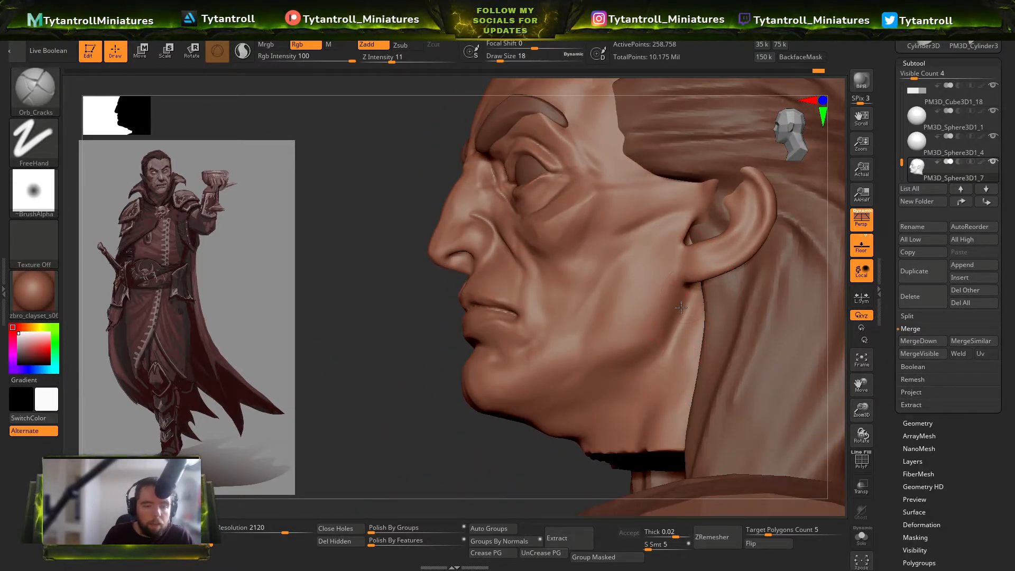
# Step: Deepen the crease under the jawline with Orb_Cracks at Z intensity 11, using draw sizes 20 and 13
pyautogui.press('s')
pyautogui.moveTo(573, 362); pyautogui.dragTo(571, 362)
pyautogui.moveTo(631, 339); pyautogui.dragTo(552, 371)
pyautogui.press('s')
pyautogui.moveTo(561, 320); pyautogui.dragTo(564, 320)
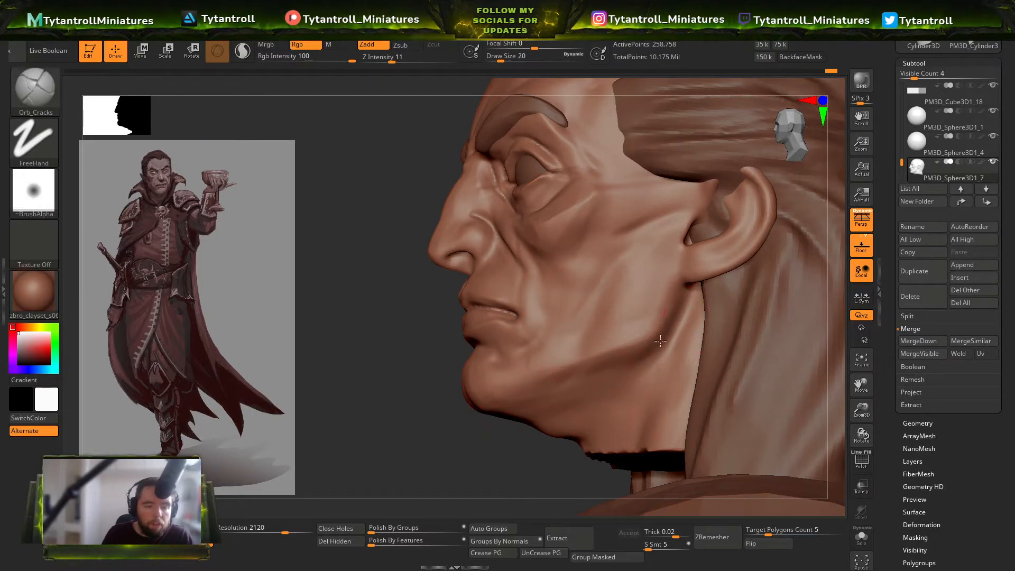
pyautogui.press('s')
pyautogui.moveTo(684, 309); pyautogui.dragTo(681, 309)
pyautogui.moveTo(464, 347)
pyautogui.mouseDown()
pyautogui.moveTo(810, 301)
pyautogui.moveTo(774, 315)
pyautogui.moveTo(882, 323)
pyautogui.mouseUp()
pyautogui.press('b')
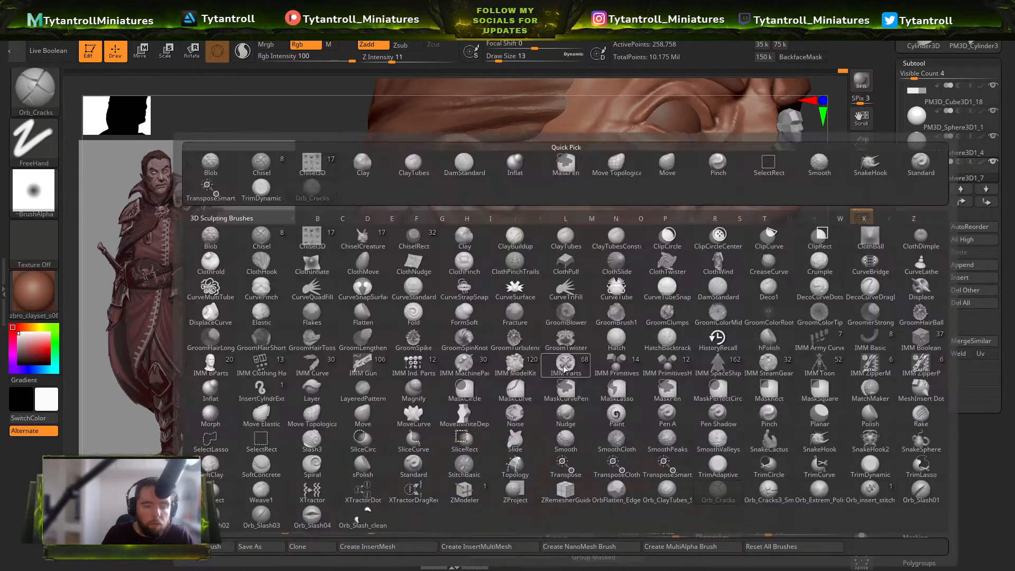
pyautogui.press('t')
pyautogui.press('d')
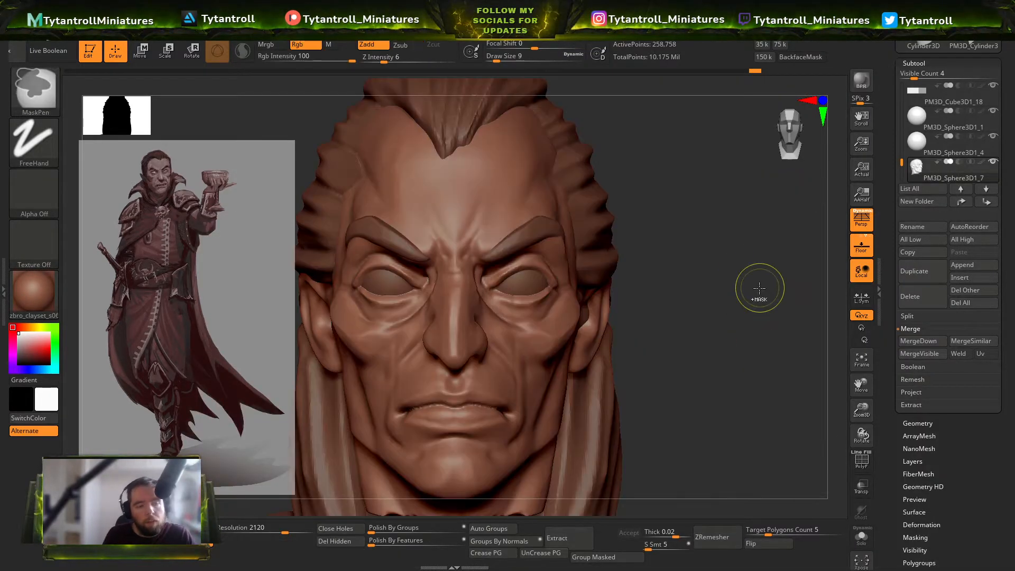
pyautogui.moveTo(754, 283); pyautogui.dragTo(440, 283)
pyautogui.moveTo(439, 283)
pyautogui.keyDown('ctrl'); pyautogui.mouseDown(button='right')
pyautogui.moveTo(471, 350)
pyautogui.moveTo(573, 296)
pyautogui.mouseUp(button='right'); pyautogui.keyUp('ctrl')
# Step: Select the hair mesh, activate Orb_Cracks and subdivide the mesh once
pyautogui.keyDown('alt'); pyautogui.click(608, 217); pyautogui.keyUp('alt')
pyautogui.press('b')
pyautogui.press('o')
pyautogui.press('c')
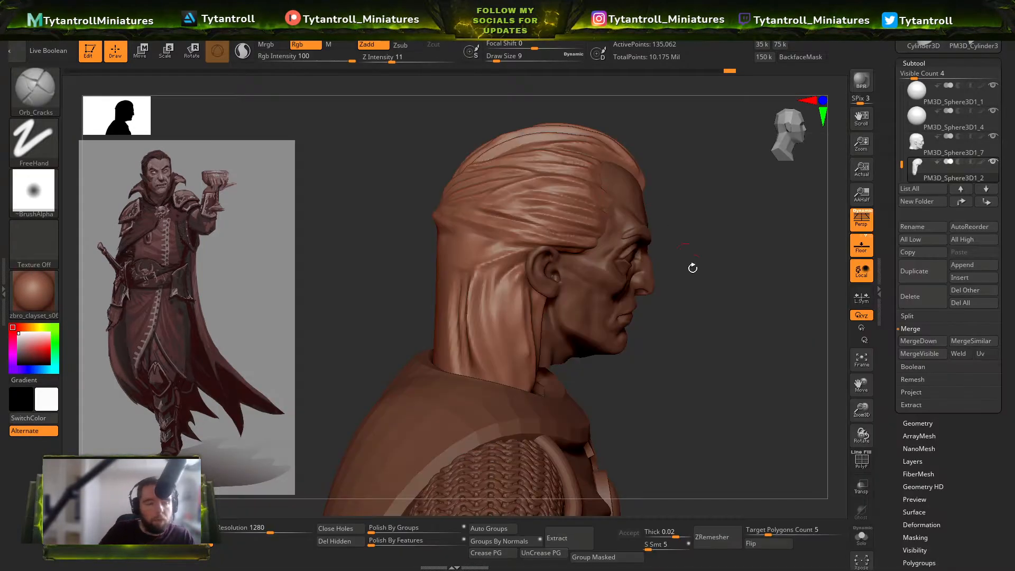
pyautogui.moveTo(682, 246); pyautogui.dragTo(492, 302)
pyautogui.moveTo(391, 285); pyautogui.dragTo(429, 290)
pyautogui.hotkey('ctrl', 'd')
# Step: Flatten the carved strands on the side of the hair with the TrimDynamic brush
pyautogui.press('s')
pyautogui.moveTo(743, 302); pyautogui.dragTo(713, 296)
pyautogui.moveTo(385, 189); pyautogui.dragTo(473, 198)
pyautogui.press('b')
pyautogui.press('t')
pyautogui.press('d')
pyautogui.moveTo(685, 220); pyautogui.dragTo(711, 301)
pyautogui.moveTo(507, 280); pyautogui.dragTo(587, 296)
pyautogui.moveTo(587, 248); pyautogui.dragTo(463, 237)
# Step: Flatten the strands on top of the hair with TrimDynamic at draw size 27
pyautogui.moveTo(712, 206)
pyautogui.mouseDown()
pyautogui.moveTo(703, 253)
pyautogui.moveTo(714, 165)
pyautogui.moveTo(721, 291)
pyautogui.mouseUp()
pyautogui.keyDown('ctrl'); pyautogui.moveTo(657, 302); pyautogui.dragTo(644, 346, button='right'); pyautogui.keyUp('ctrl')
pyautogui.moveTo(645, 346); pyautogui.dragTo(584, 350, button='right')
pyautogui.moveTo(598, 226)
pyautogui.mouseDown()
pyautogui.moveTo(553, 200)
pyautogui.moveTo(613, 190)
pyautogui.moveTo(524, 254)
pyautogui.moveTo(584, 163)
pyautogui.moveTo(609, 204)
pyautogui.moveTo(537, 272)
pyautogui.mouseUp()
pyautogui.press('s')
pyautogui.click(496, 343)
pyautogui.moveTo(590, 209); pyautogui.dragTo(523, 227)
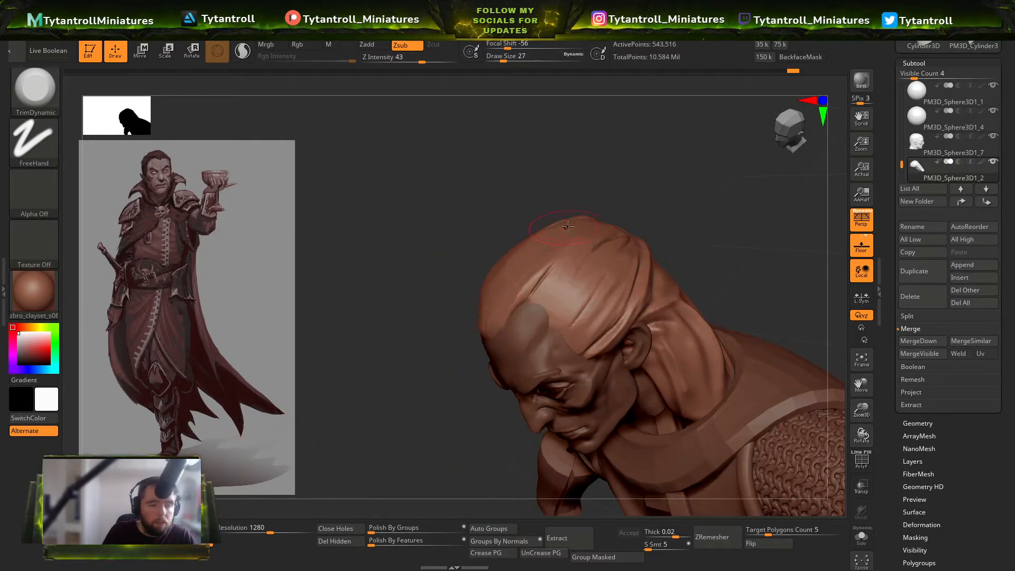
# Step: Trim the remaining strands on the side and back of the hair, using TrimDynamic up to draw size 51, and remesh the hair
pyautogui.moveTo(718, 261); pyautogui.dragTo(693, 222)
pyautogui.moveTo(586, 356); pyautogui.dragTo(632, 298)
pyautogui.moveTo(747, 233); pyautogui.dragTo(766, 280)
pyautogui.moveTo(605, 313); pyautogui.dragTo(634, 295)
pyautogui.press('s')
pyautogui.moveTo(690, 302); pyautogui.dragTo(664, 320, button='right')
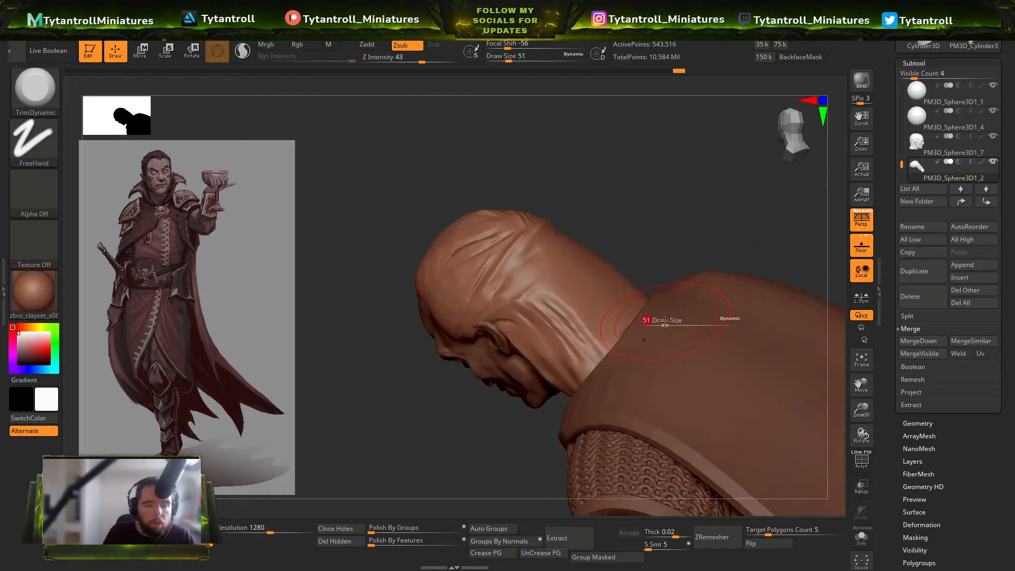
pyautogui.moveTo(595, 373); pyautogui.dragTo(539, 313)
pyautogui.moveTo(293, 464)
pyautogui.keyDown('ctrl'); pyautogui.mouseDown()
pyautogui.moveTo(601, 206)
pyautogui.moveTo(679, 172)
pyautogui.moveTo(681, 270)
pyautogui.moveTo(630, 275)
pyautogui.mouseUp(); pyautogui.keyUp('ctrl')
# Step: Smooth away the leftover strand marks on the hair at draw sizes 46 and 94, raising Z intensity to 65
pyautogui.press('b')
pyautogui.press('d')
pyautogui.press('s')
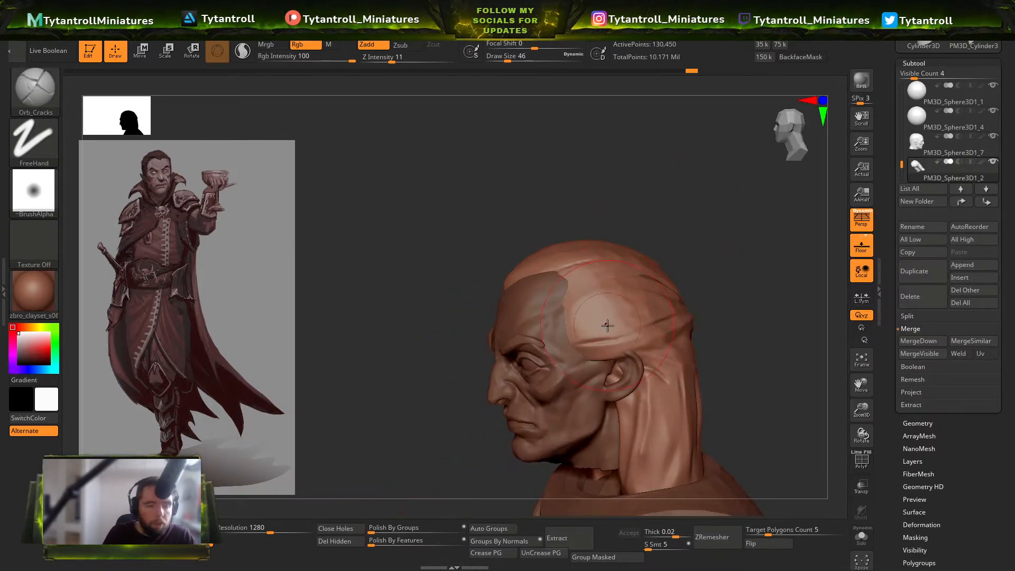
pyautogui.keyDown('shift'); pyautogui.moveTo(607, 324); pyautogui.dragTo(597, 344); pyautogui.keyUp('shift')
pyautogui.keyDown('shift'); pyautogui.moveTo(410, 60); pyautogui.dragTo(435, 60); pyautogui.keyUp('shift')
pyautogui.keyDown('shift'); pyautogui.moveTo(641, 296); pyautogui.dragTo(629, 310); pyautogui.keyUp('shift')
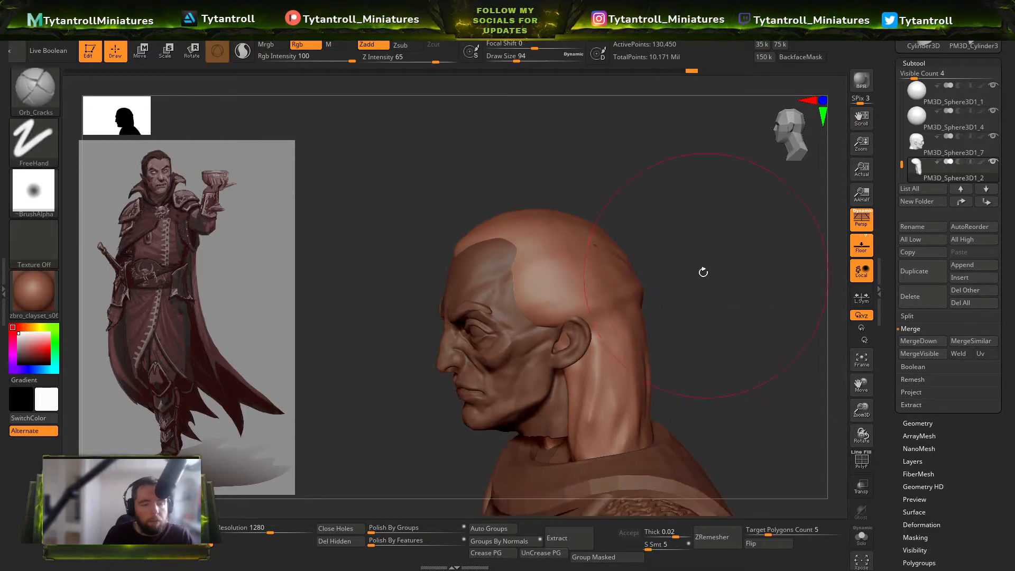
# Step: Remesh the hair at a DynaMesh resolution of 1704
pyautogui.write('704')
pyautogui.press('Return')
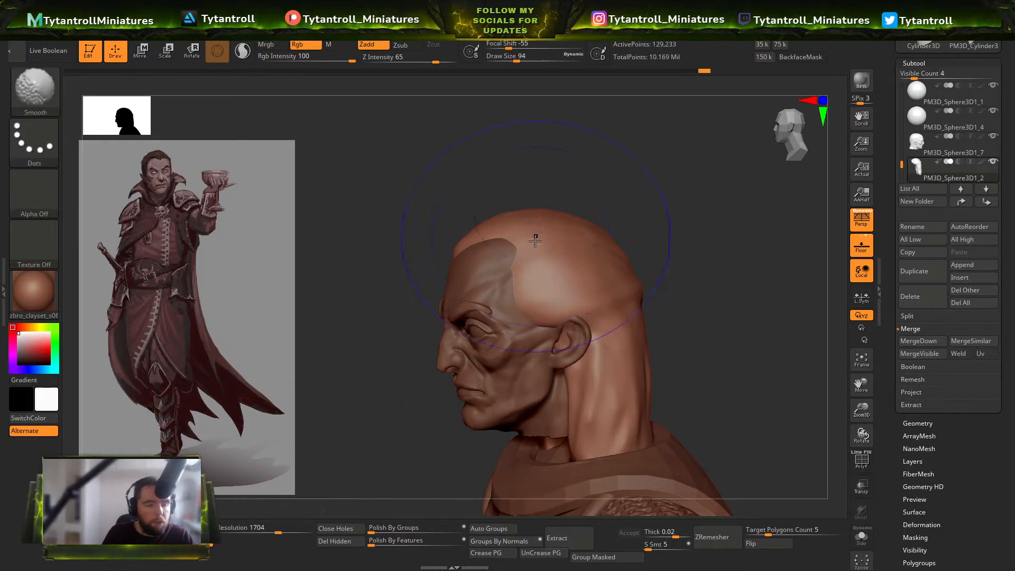
pyautogui.click(552, 25)
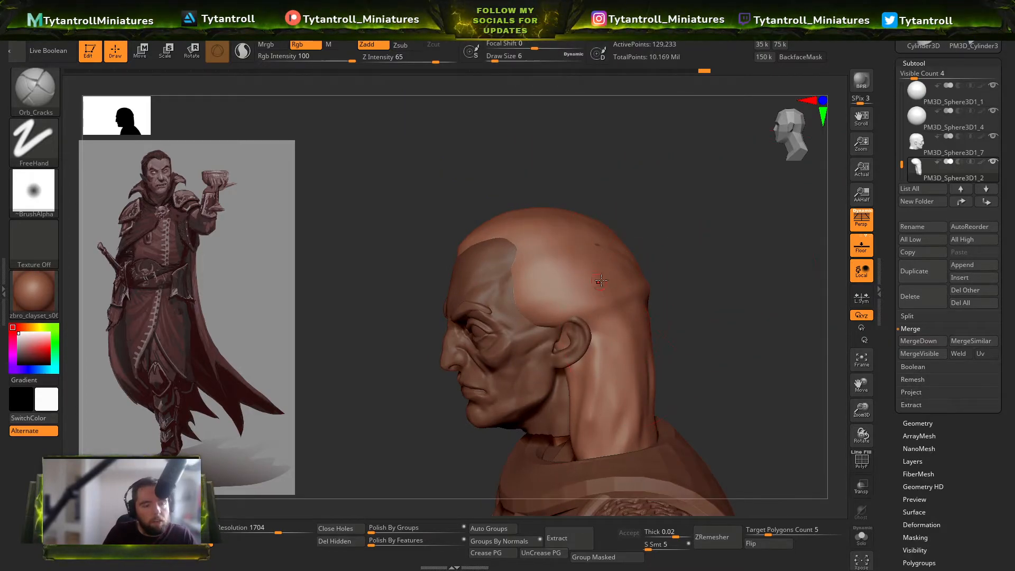
pyautogui.moveTo(710, 262); pyautogui.dragTo(683, 267)
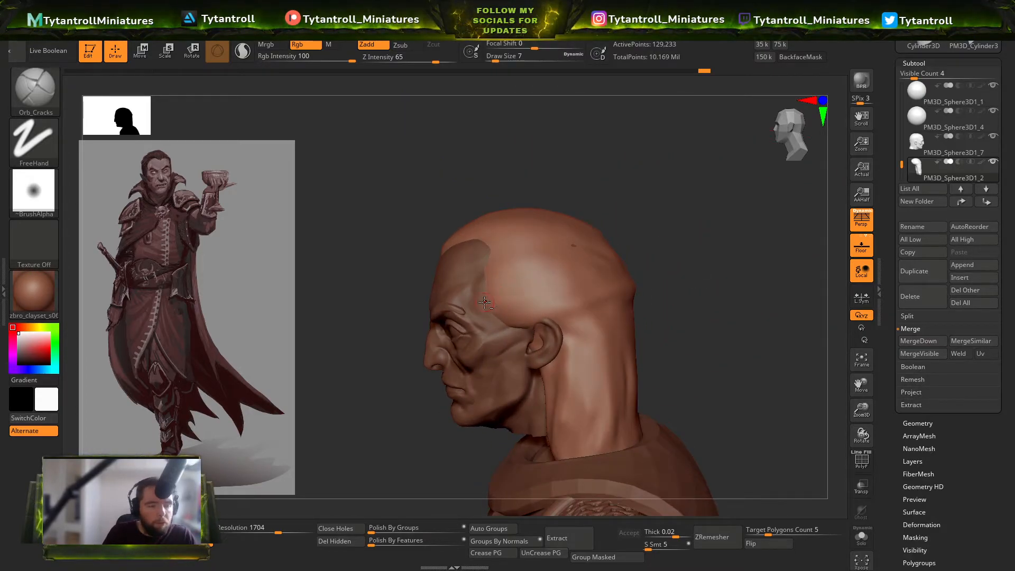
pyautogui.hotkey('ctrl', 'z')
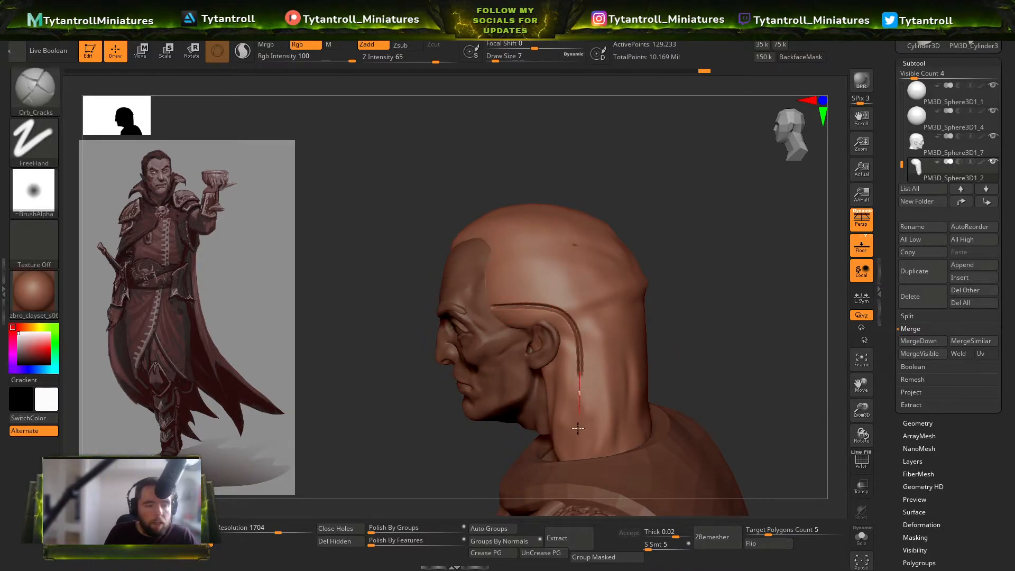
pyautogui.moveTo(734, 398); pyautogui.dragTo(726, 397)
pyautogui.hotkey('ctrl', 'z')
# Step: Set Orb_Cracks to Z intensity 36 and try cutting a dividing groove in the hair around the ear at draw sizes 7 and 9
pyautogui.click(416, 58)
pyautogui.moveTo(380, 141); pyautogui.dragTo(400, 145)
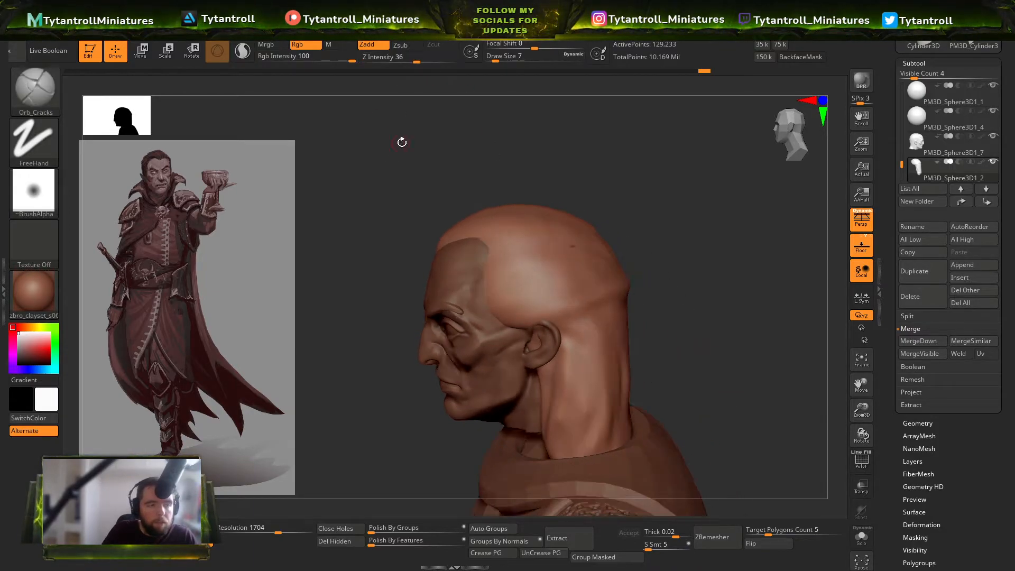
pyautogui.moveTo(582, 377); pyautogui.dragTo(585, 417)
pyautogui.hotkey('ctrl', 'z')
pyautogui.moveTo(674, 285); pyautogui.dragTo(654, 288)
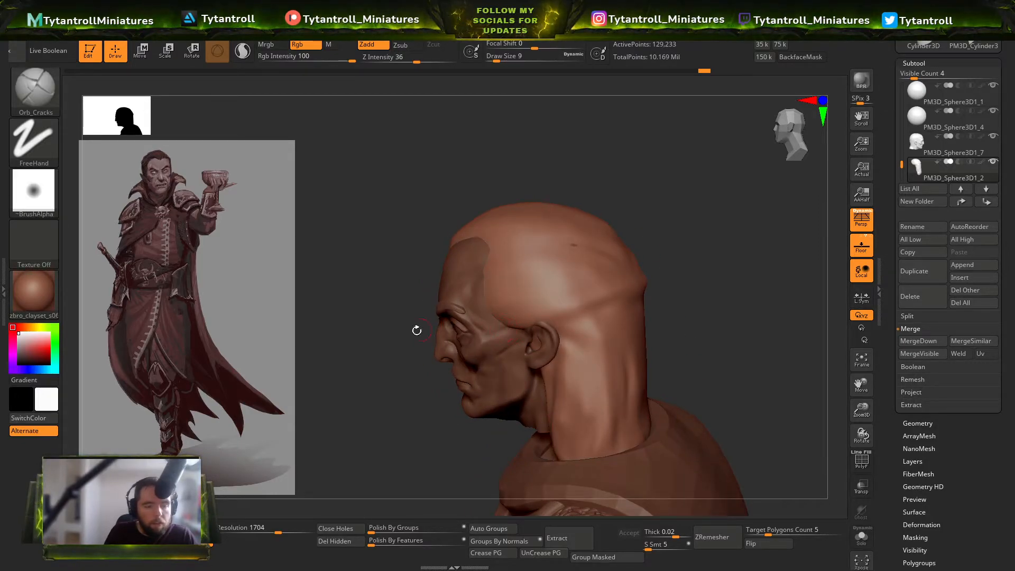
pyautogui.moveTo(428, 328); pyautogui.dragTo(461, 346)
pyautogui.moveTo(603, 303)
pyautogui.mouseDown()
pyautogui.moveTo(682, 281)
pyautogui.moveTo(670, 297)
pyautogui.mouseUp()
pyautogui.moveTo(406, 358)
pyautogui.mouseDown()
pyautogui.moveTo(390, 362)
pyautogui.moveTo(528, 328)
pyautogui.mouseUp()
pyautogui.hotkey('ctrl', 'z')
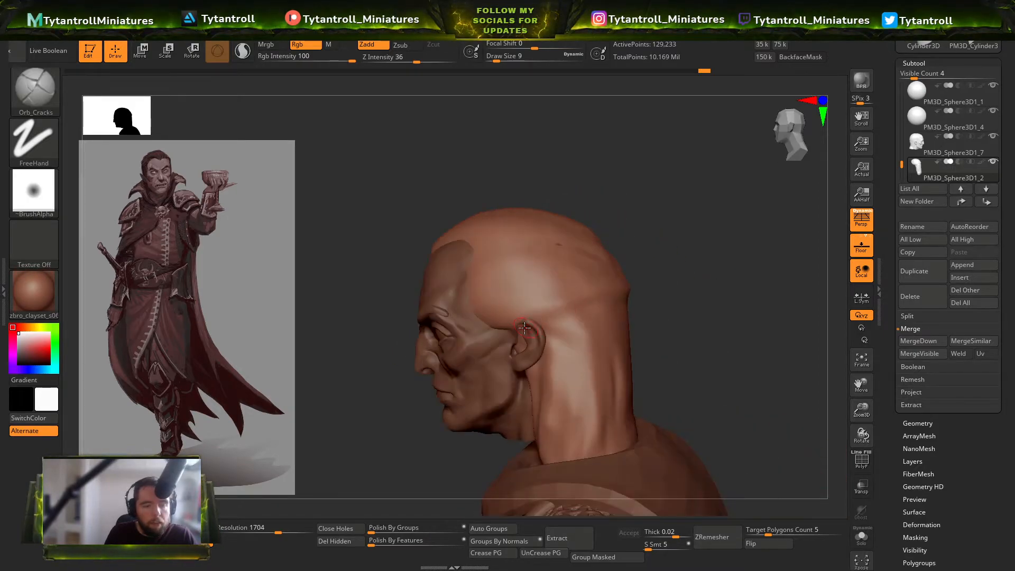
# Step: Carve a groove from above the ear around the back of the head with Orb_Cracks at draw size 12
pyautogui.moveTo(649, 284); pyautogui.dragTo(673, 277)
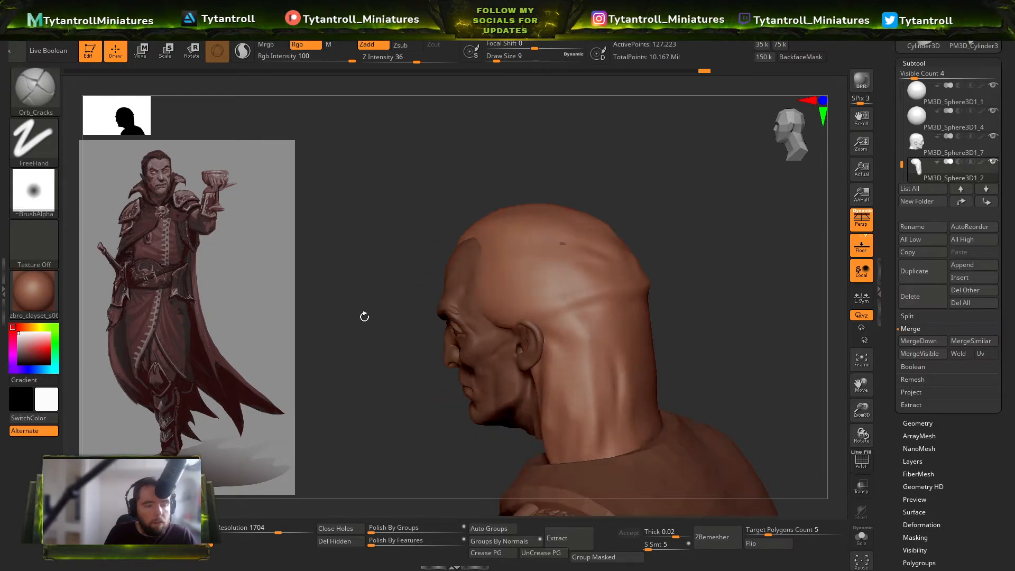
pyautogui.moveTo(362, 315); pyautogui.dragTo(528, 312)
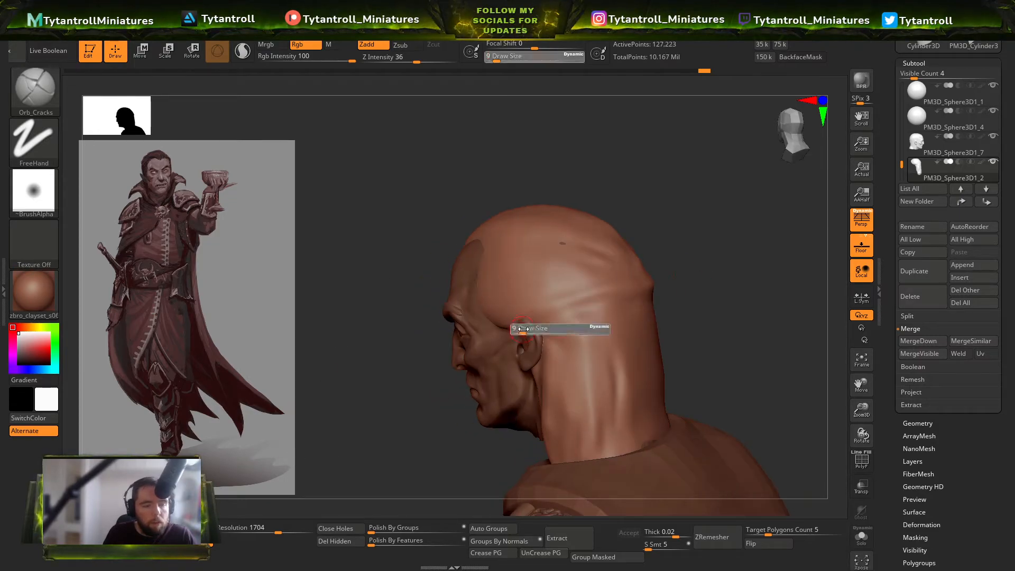
pyautogui.moveTo(621, 290); pyautogui.dragTo(623, 289)
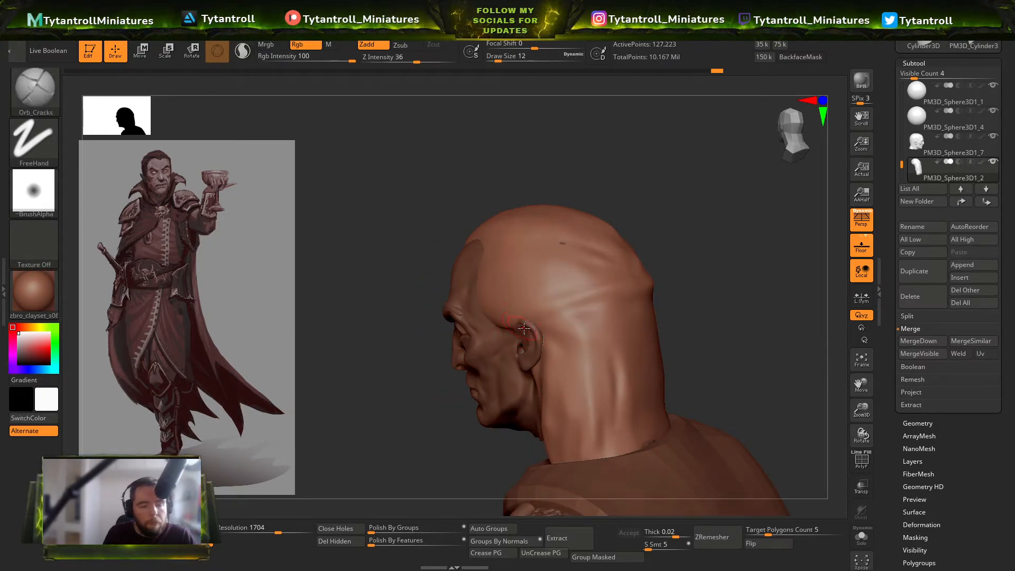
pyautogui.moveTo(534, 325); pyautogui.dragTo(651, 292)
pyautogui.moveTo(730, 293)
pyautogui.mouseDown()
pyautogui.moveTo(761, 292)
pyautogui.moveTo(616, 317)
pyautogui.mouseUp()
pyautogui.moveTo(691, 296)
pyautogui.mouseDown()
pyautogui.moveTo(560, 312)
pyautogui.moveTo(700, 284)
pyautogui.moveTo(621, 300)
pyautogui.mouseUp()
pyautogui.moveTo(677, 286); pyautogui.dragTo(692, 283)
pyautogui.moveTo(773, 267); pyautogui.dragTo(664, 287)
pyautogui.moveTo(658, 328); pyautogui.dragTo(644, 302)
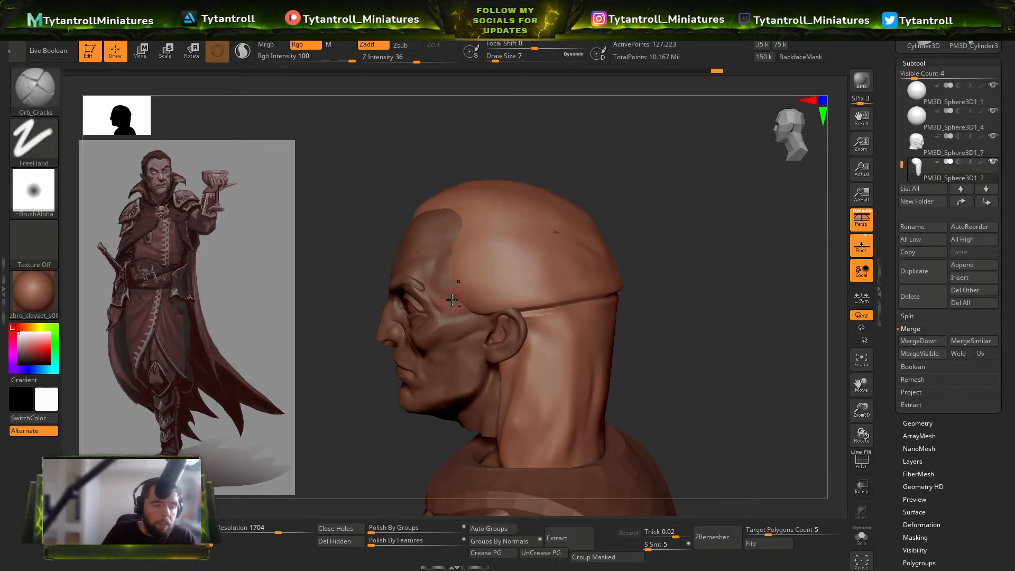
# Step: Carve hair strands sweeping back from the temple above the ear with Orb_Cracks at draw size 7
pyautogui.moveTo(541, 293); pyautogui.dragTo(563, 288)
pyautogui.hotkey('ctrl', 'z')
pyautogui.moveTo(468, 306)
pyautogui.mouseDown()
pyautogui.moveTo(564, 288)
pyautogui.moveTo(485, 284)
pyautogui.moveTo(601, 263)
pyautogui.mouseUp()
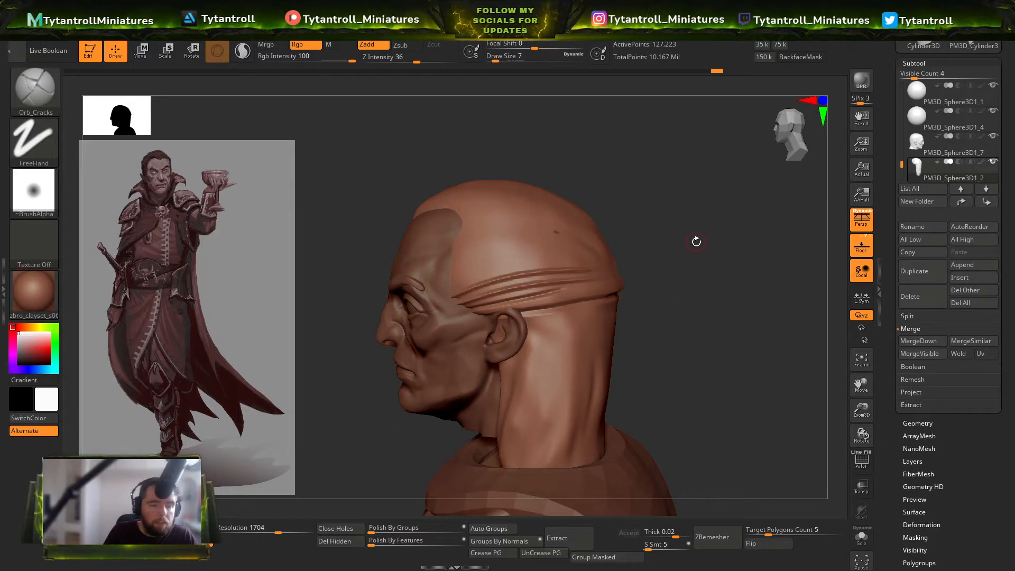
pyautogui.keyDown('alt'); pyautogui.moveTo(694, 238); pyautogui.dragTo(705, 272); pyautogui.keyUp('alt')
pyautogui.moveTo(481, 315); pyautogui.dragTo(596, 293)
pyautogui.hotkey('ctrl', 'z')
pyautogui.moveTo(456, 326)
pyautogui.mouseDown()
pyautogui.moveTo(593, 297)
pyautogui.moveTo(588, 288)
pyautogui.mouseUp()
pyautogui.moveTo(660, 265); pyautogui.dragTo(671, 273)
# Step: Add more swept-back strands higher up the side of the head on the hair mesh with Orb_Cracks at draw size 7
pyautogui.keyDown('alt'); pyautogui.click(459, 298); pyautogui.keyUp('alt')
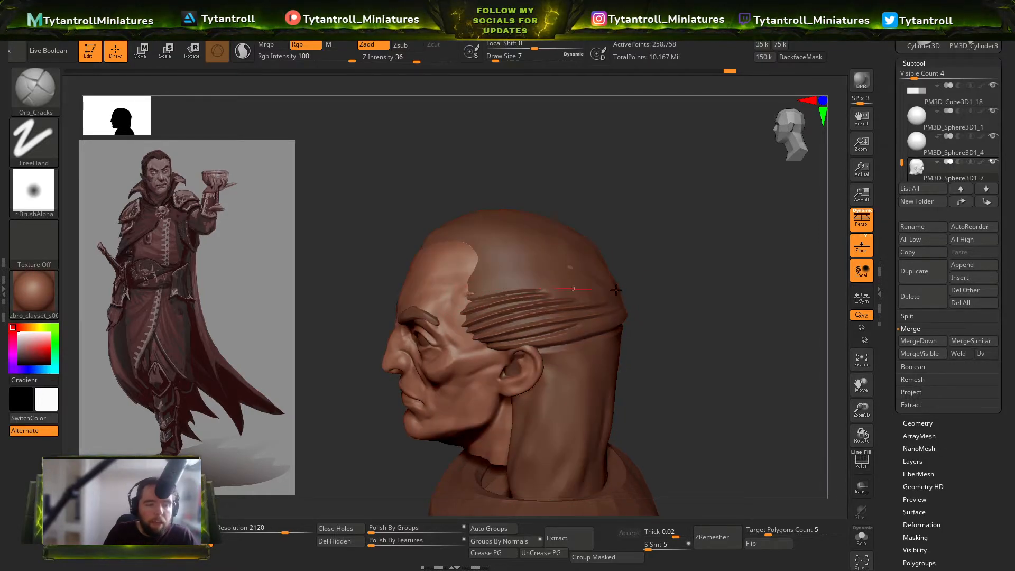
pyautogui.keyDown('alt'); pyautogui.click(546, 287); pyautogui.keyUp('alt')
pyautogui.moveTo(455, 296); pyautogui.dragTo(626, 281)
pyautogui.keyDown('alt'); pyautogui.moveTo(687, 235); pyautogui.dragTo(685, 288); pyautogui.keyUp('alt')
pyautogui.moveTo(574, 329)
pyautogui.mouseDown()
pyautogui.moveTo(650, 318)
pyautogui.moveTo(652, 305)
pyautogui.moveTo(720, 308)
pyautogui.moveTo(528, 229)
pyautogui.moveTo(700, 257)
pyautogui.moveTo(641, 244)
pyautogui.moveTo(582, 306)
pyautogui.mouseUp()
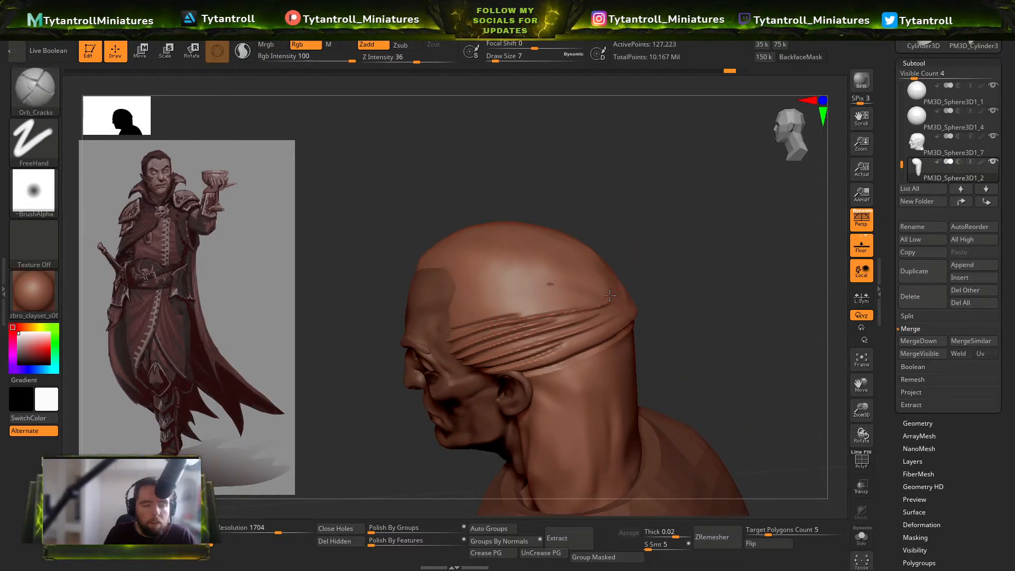
pyautogui.moveTo(673, 241); pyautogui.dragTo(688, 243)
pyautogui.moveTo(443, 328)
pyautogui.mouseDown()
pyautogui.moveTo(609, 286)
pyautogui.moveTo(576, 282)
pyautogui.mouseUp()
# Step: Carve strands from the front hairline back over the top of the head with Orb_Cracks at draw size 7
pyautogui.moveTo(680, 225); pyautogui.dragTo(522, 188)
pyautogui.moveTo(441, 359); pyautogui.dragTo(539, 264)
pyautogui.moveTo(471, 348)
pyautogui.mouseDown()
pyautogui.moveTo(423, 385)
pyautogui.moveTo(550, 261)
pyautogui.mouseUp()
pyautogui.hotkey('ctrl', 'z')
pyautogui.hotkey('ctrl', 'z')
pyautogui.keyDown('alt'); pyautogui.moveTo(438, 376); pyautogui.dragTo(511, 299); pyautogui.keyUp('alt')
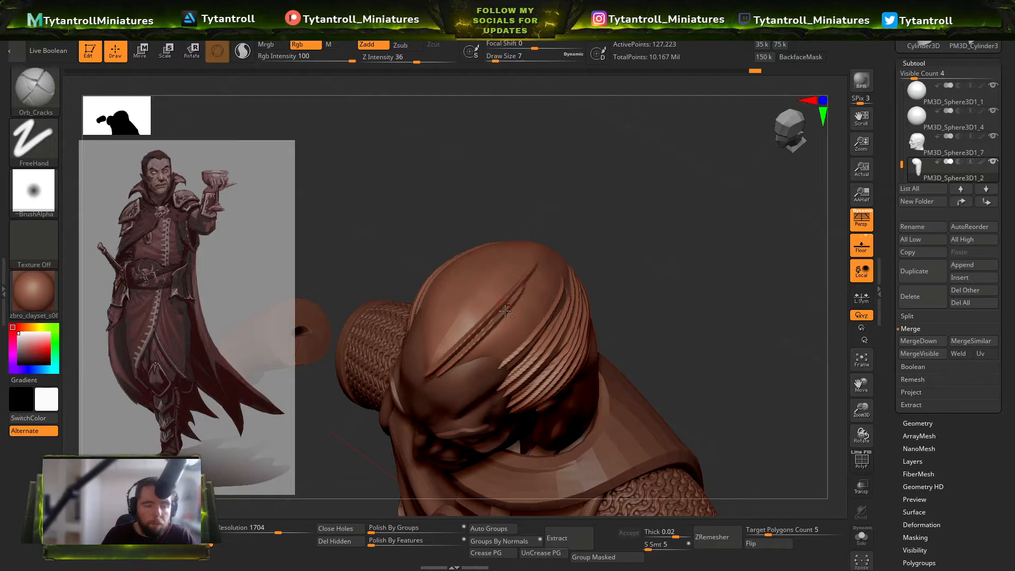
pyautogui.moveTo(457, 364); pyautogui.dragTo(544, 270)
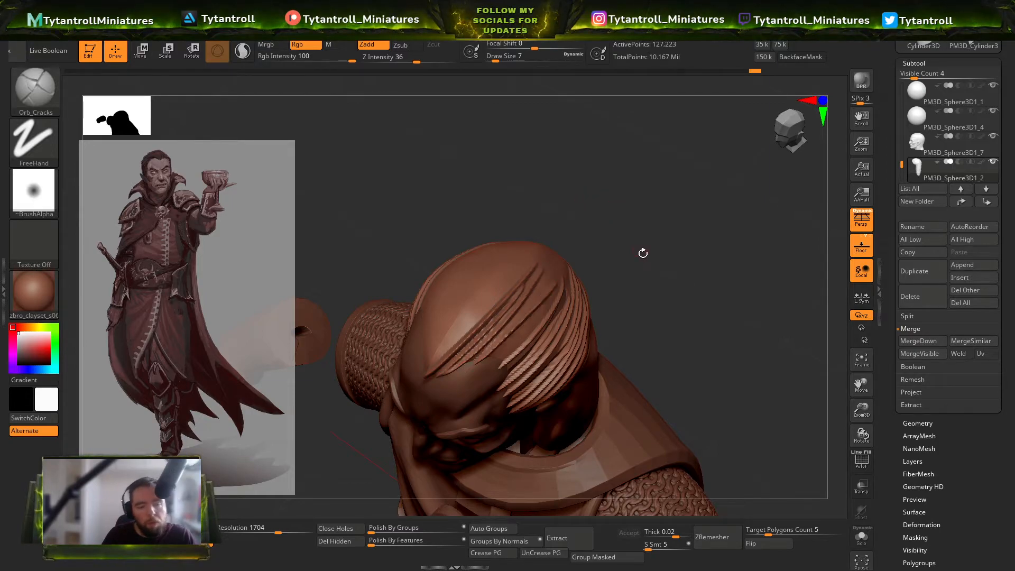
# Step: Fill the area between the top and side strands with further grooves running from the hairline to the crown
pyautogui.moveTo(643, 250); pyautogui.dragTo(485, 355)
pyautogui.keyDown('alt'); pyautogui.moveTo(549, 292); pyautogui.dragTo(572, 264); pyautogui.keyUp('alt')
pyautogui.moveTo(480, 364); pyautogui.dragTo(581, 260)
pyautogui.moveTo(614, 220)
pyautogui.mouseDown()
pyautogui.moveTo(663, 232)
pyautogui.moveTo(595, 254)
pyautogui.moveTo(655, 276)
pyautogui.mouseUp()
pyautogui.moveTo(571, 207)
pyautogui.mouseDown()
pyautogui.moveTo(619, 280)
pyautogui.moveTo(623, 319)
pyautogui.mouseUp()
# Step: Cut broader strand grooves along the top of the head toward its middle with Orb_Cracks at draw size 13
pyautogui.press('s')
pyautogui.click(498, 389)
pyautogui.moveTo(494, 416)
pyautogui.mouseDown()
pyautogui.moveTo(570, 275)
pyautogui.moveTo(562, 265)
pyautogui.mouseUp()
pyautogui.moveTo(623, 319)
pyautogui.mouseDown()
pyautogui.moveTo(559, 292)
pyautogui.moveTo(475, 401)
pyautogui.moveTo(494, 378)
pyautogui.mouseUp()
pyautogui.moveTo(539, 325)
pyautogui.mouseDown()
pyautogui.moveTo(491, 388)
pyautogui.moveTo(565, 269)
pyautogui.mouseUp()
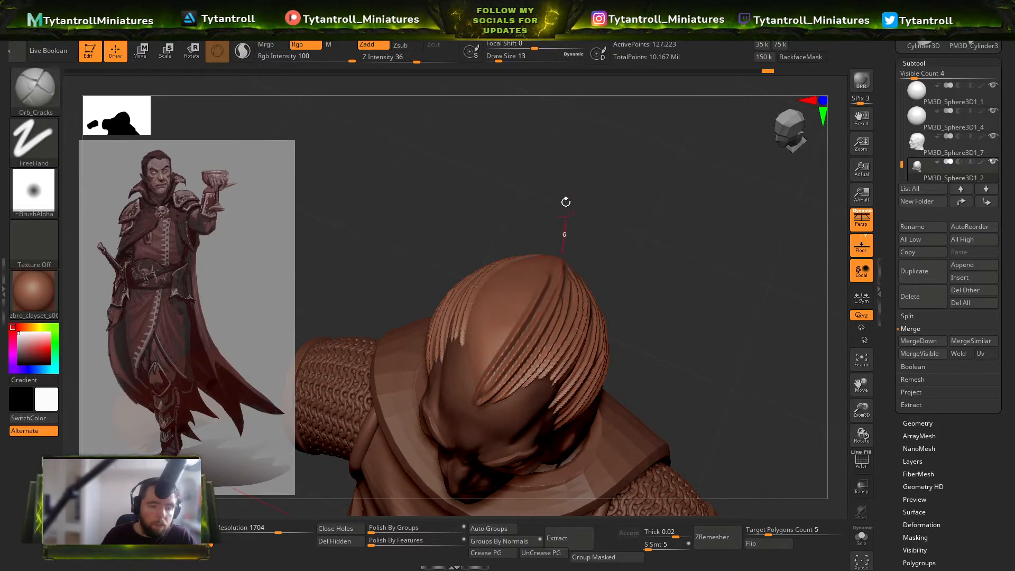
pyautogui.moveTo(565, 206); pyautogui.dragTo(496, 370)
pyautogui.moveTo(565, 212); pyautogui.dragTo(485, 375)
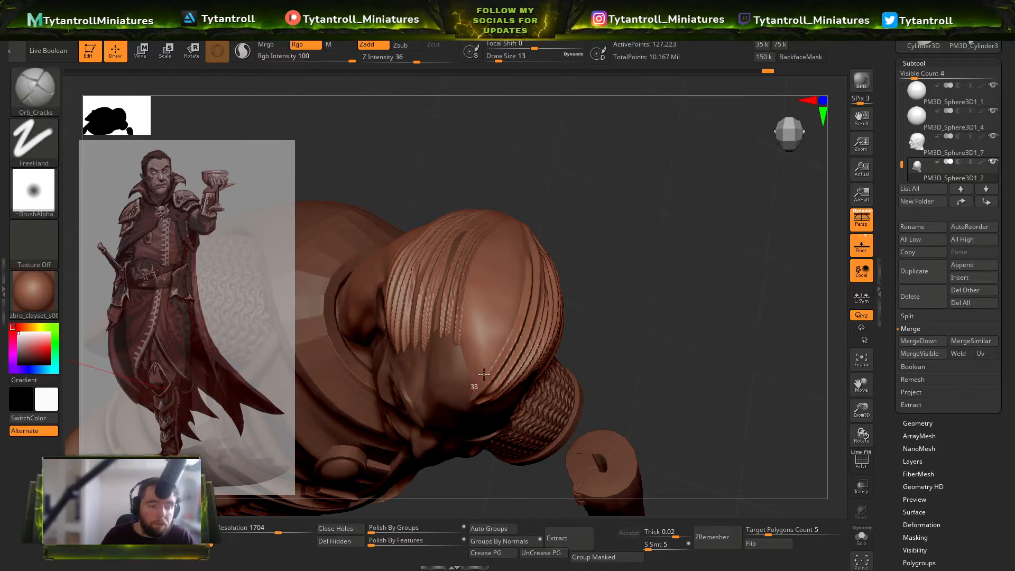
pyautogui.moveTo(500, 330)
pyautogui.mouseDown()
pyautogui.moveTo(521, 218)
pyautogui.moveTo(517, 183)
pyautogui.mouseUp()
pyautogui.hotkey('ctrl', 'z')
pyautogui.moveTo(515, 219)
pyautogui.mouseDown()
pyautogui.moveTo(501, 349)
pyautogui.moveTo(455, 406)
pyautogui.moveTo(509, 288)
pyautogui.moveTo(512, 217)
pyautogui.mouseUp()
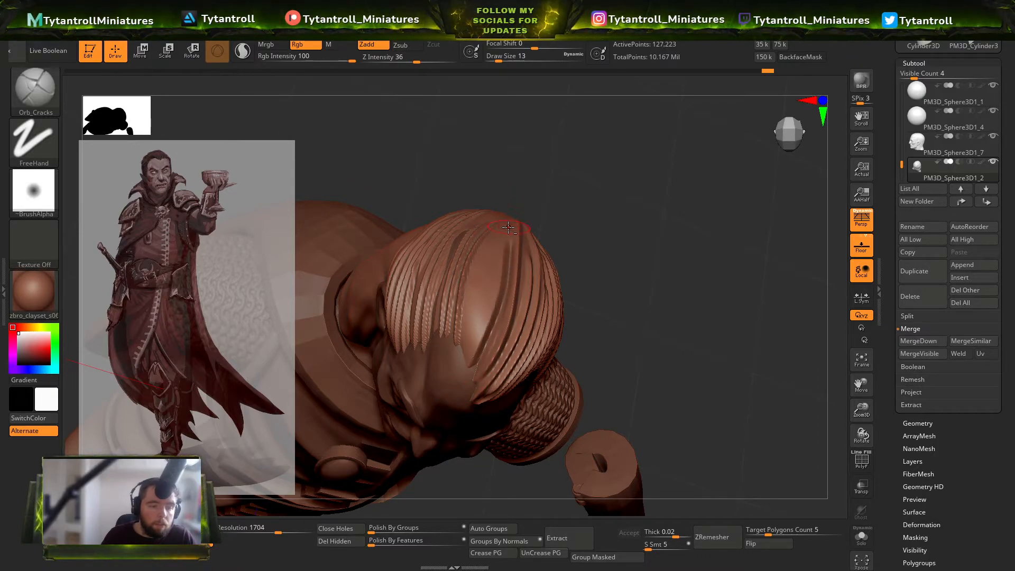
pyautogui.moveTo(496, 298); pyautogui.dragTo(445, 386)
pyautogui.hotkey('ctrl', 'z')
# Step: Carve shallower strands beside the middle of the scalp with Orb_Cracks at draw size 13, trying Z intensity 14 and 22
pyautogui.click(396, 59)
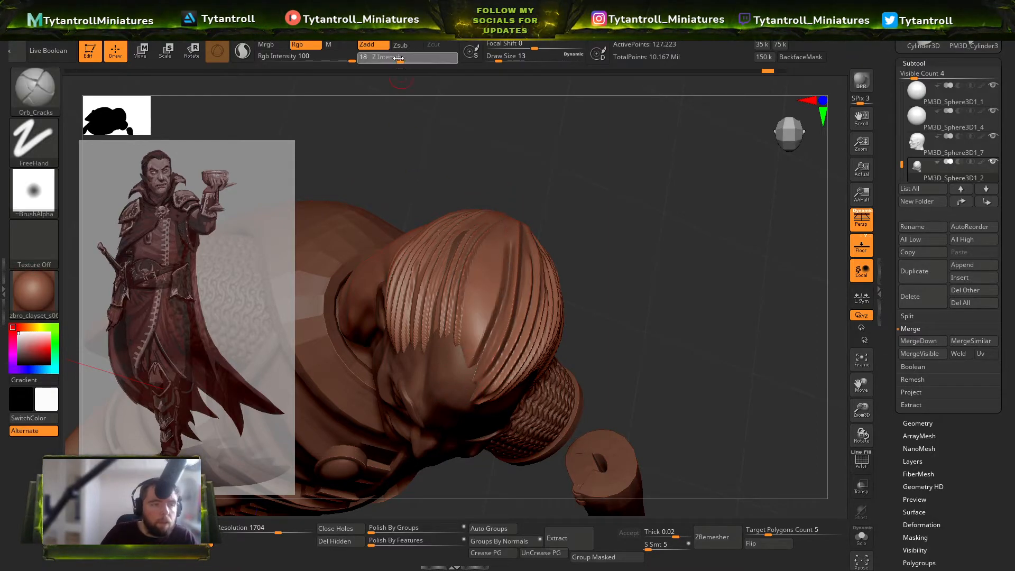
pyautogui.hotkey('ctrl', 'z')
pyautogui.moveTo(594, 257); pyautogui.dragTo(579, 273)
pyautogui.moveTo(502, 296); pyautogui.dragTo(515, 203)
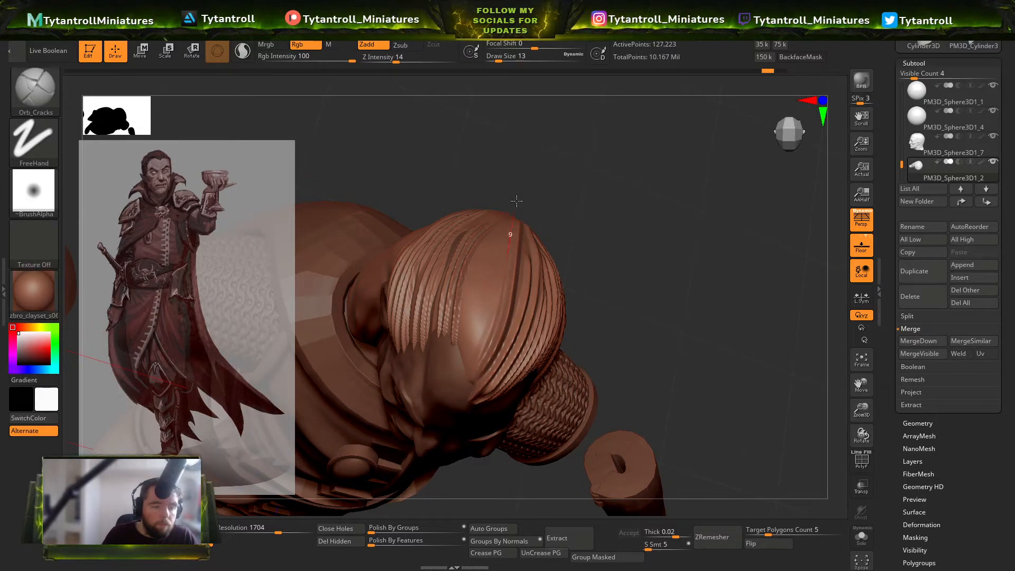
pyautogui.hotkey('ctrl', 'z')
pyautogui.moveTo(495, 302); pyautogui.dragTo(518, 174)
pyautogui.hotkey('ctrl', 'z')
pyautogui.moveTo(511, 227)
pyautogui.mouseDown()
pyautogui.moveTo(466, 382)
pyautogui.moveTo(445, 395)
pyautogui.mouseUp()
pyautogui.moveTo(466, 355); pyautogui.dragTo(498, 255)
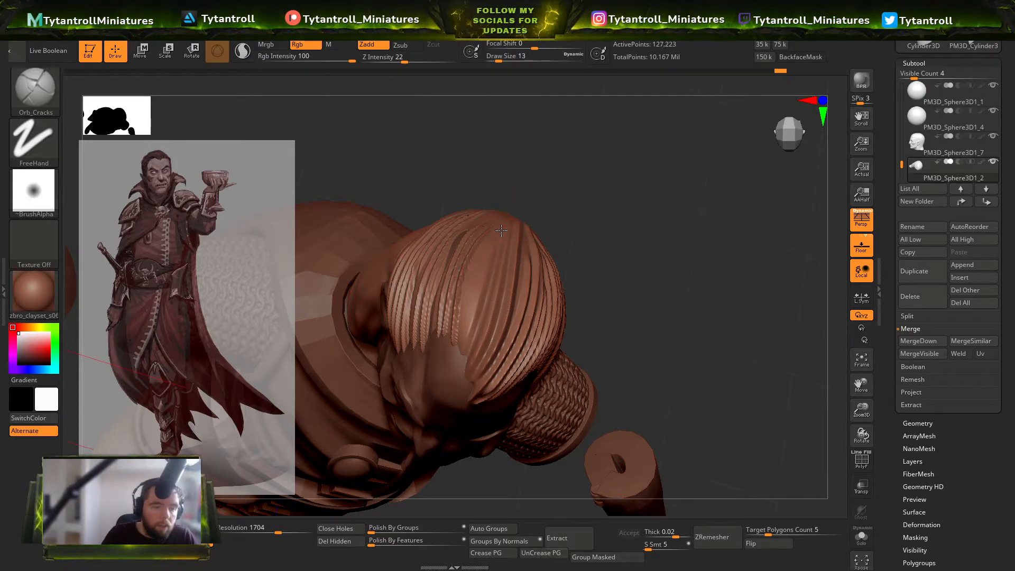
pyautogui.moveTo(474, 313)
pyautogui.mouseDown()
pyautogui.moveTo(460, 379)
pyautogui.moveTo(503, 217)
pyautogui.mouseUp()
pyautogui.hotkey('ctrl', 'z')
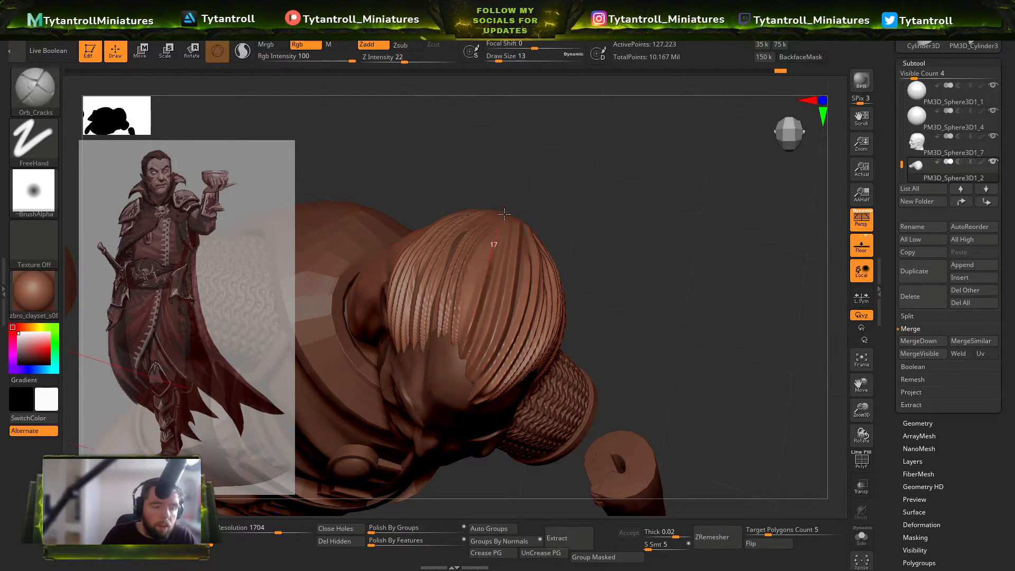
pyautogui.moveTo(662, 254); pyautogui.dragTo(702, 259)
pyautogui.moveTo(415, 282); pyautogui.dragTo(545, 309)
pyautogui.moveTo(600, 270)
pyautogui.mouseDown()
pyautogui.moveTo(611, 294)
pyautogui.moveTo(621, 288)
pyautogui.mouseUp()
pyautogui.hotkey('ctrl', 'z')
pyautogui.moveTo(450, 293); pyautogui.dragTo(548, 313)
pyautogui.hotkey('ctrl', 'z')
# Step: Carve fine strands converging at the back of the head with Orb_Cracks at draw size 6 and Z intensity 22
pyautogui.press('s')
pyautogui.moveTo(478, 309); pyautogui.dragTo(473, 309)
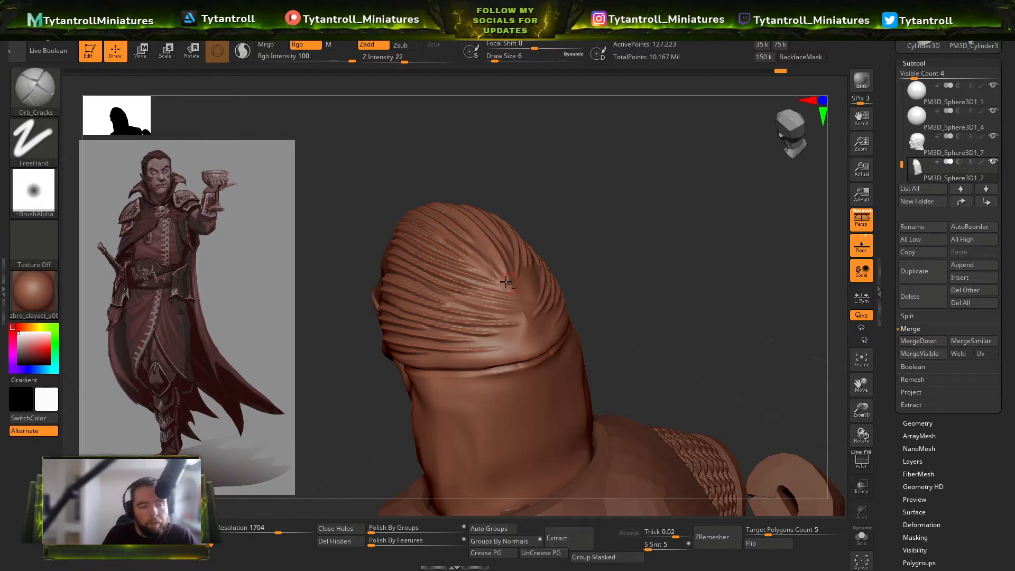
pyautogui.moveTo(608, 239); pyautogui.dragTo(525, 284)
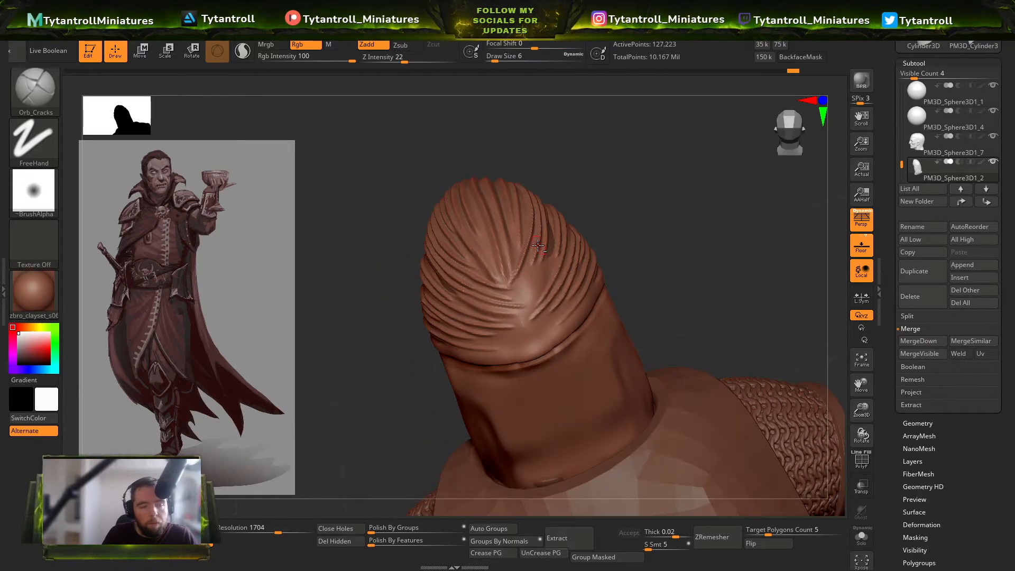
pyautogui.moveTo(560, 274); pyautogui.dragTo(532, 271, button='right')
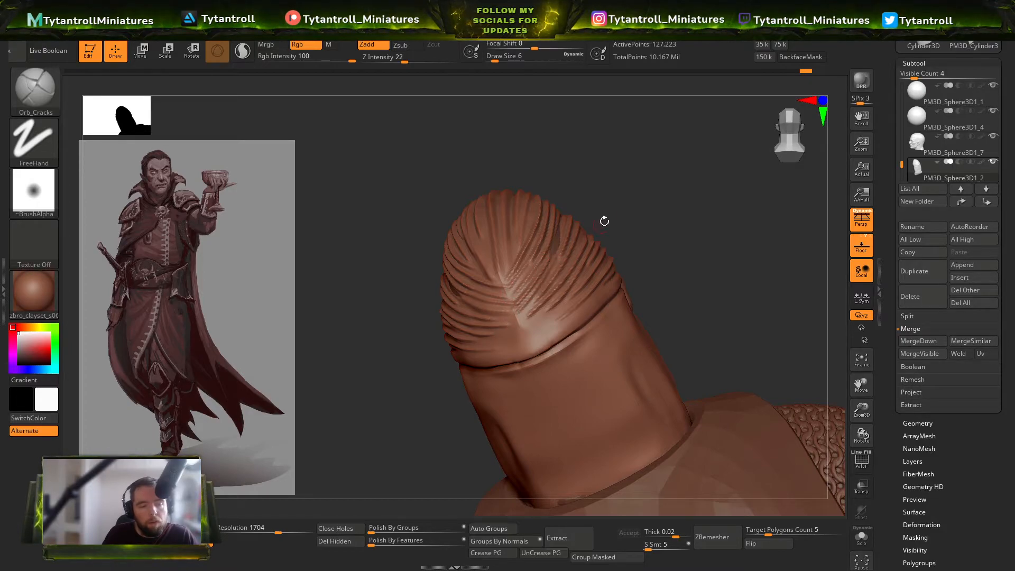
pyautogui.moveTo(596, 229); pyautogui.dragTo(520, 312)
pyautogui.moveTo(562, 239); pyautogui.dragTo(493, 345)
pyautogui.moveTo(647, 250); pyautogui.dragTo(718, 238)
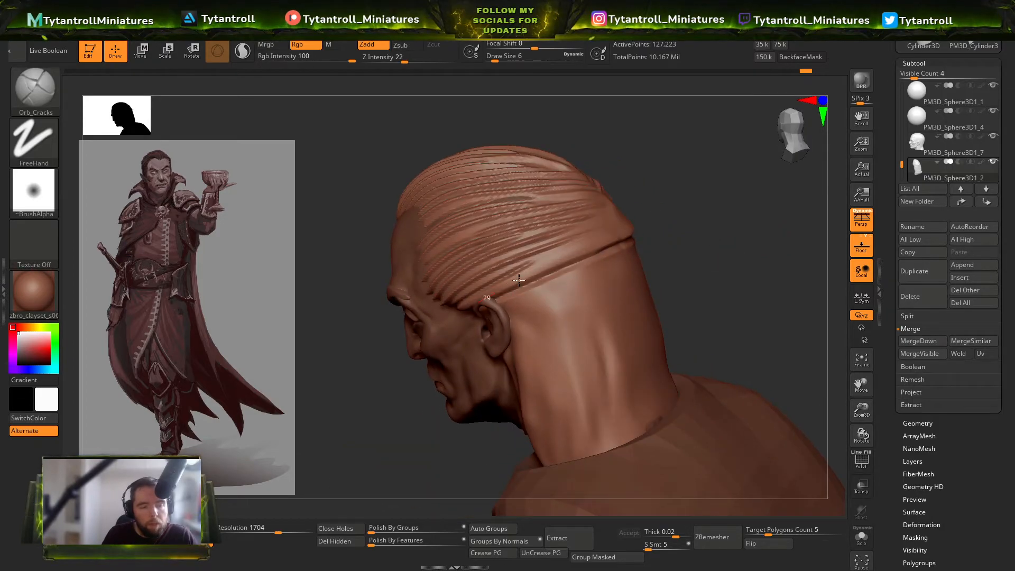
# Step: Refine the strand grooves just above the dividing groove behind the ear with Orb_Cracks
pyautogui.press('s')
pyautogui.click(583, 245)
pyautogui.press('s')
pyautogui.moveTo(606, 238)
pyautogui.mouseDown()
pyautogui.moveTo(617, 233)
pyautogui.moveTo(502, 279)
pyautogui.mouseUp()
pyautogui.click(613, 228)
pyautogui.moveTo(672, 237); pyautogui.dragTo(608, 248)
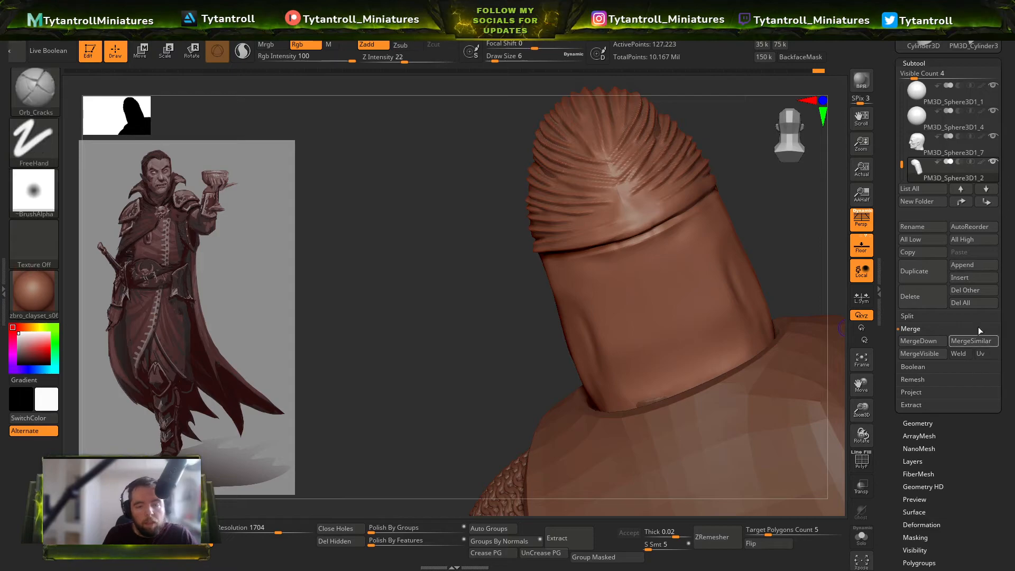
# Step: Append a sphere as a new subtool and make it the active one
pyautogui.click(972, 265)
pyautogui.click(517, 347)
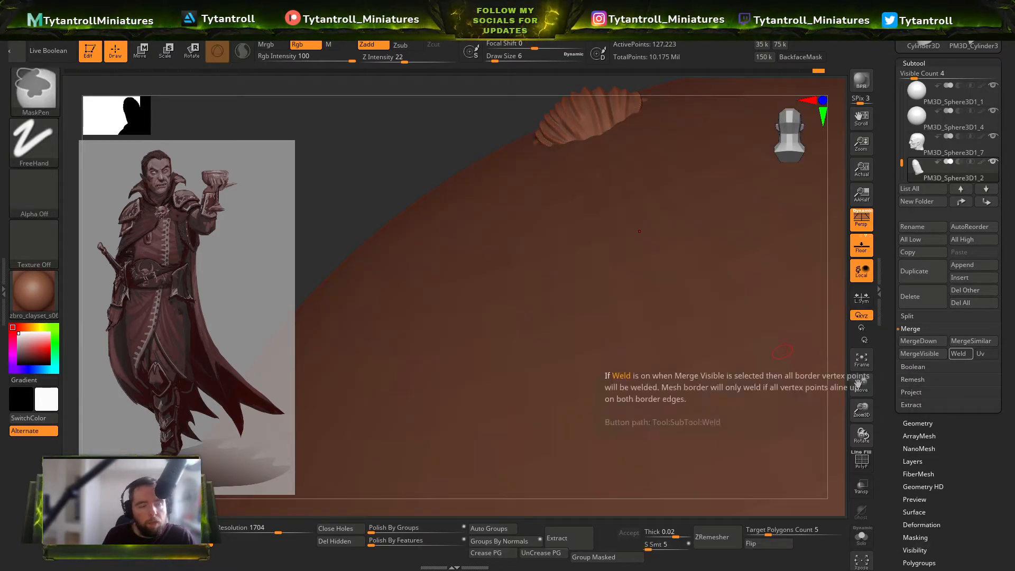
pyautogui.moveTo(732, 228); pyautogui.dragTo(534, 222)
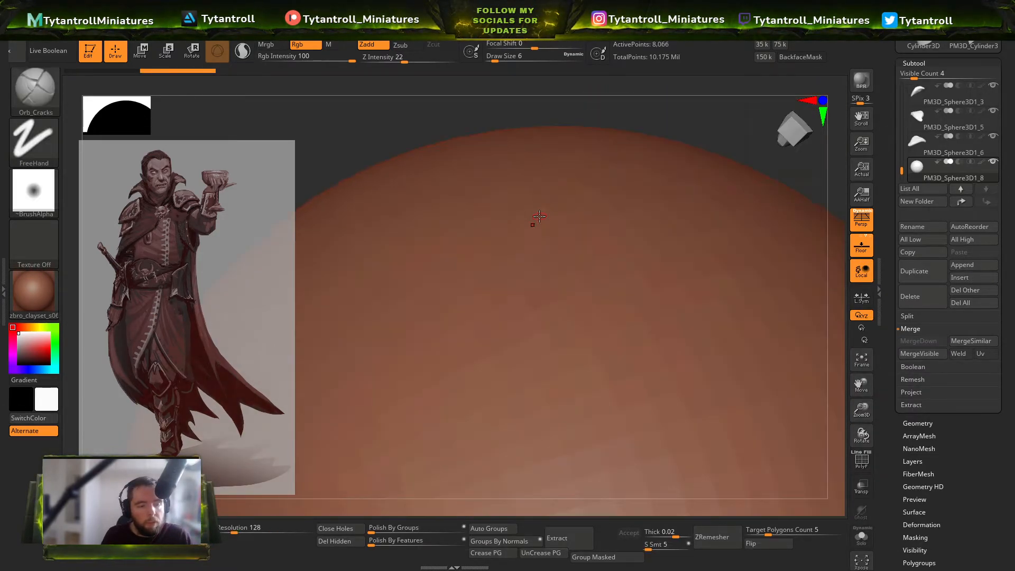
# Step: Try out the new sphere as a hair bun, resizing and positioning it against the back of the head
pyautogui.press('f')
pyautogui.press('w')
pyautogui.moveTo(463, 296); pyautogui.dragTo(472, 245)
pyautogui.moveTo(647, 232); pyautogui.dragTo(569, 351)
pyautogui.moveTo(552, 394); pyautogui.dragTo(598, 93)
pyautogui.keyDown('alt'); pyautogui.moveTo(529, 121); pyautogui.dragTo(627, 150); pyautogui.keyUp('alt')
pyautogui.keyDown('shift'); pyautogui.moveTo(666, 163); pyautogui.dragTo(656, 231, button='right'); pyautogui.keyUp('shift')
pyautogui.moveTo(945, 169)
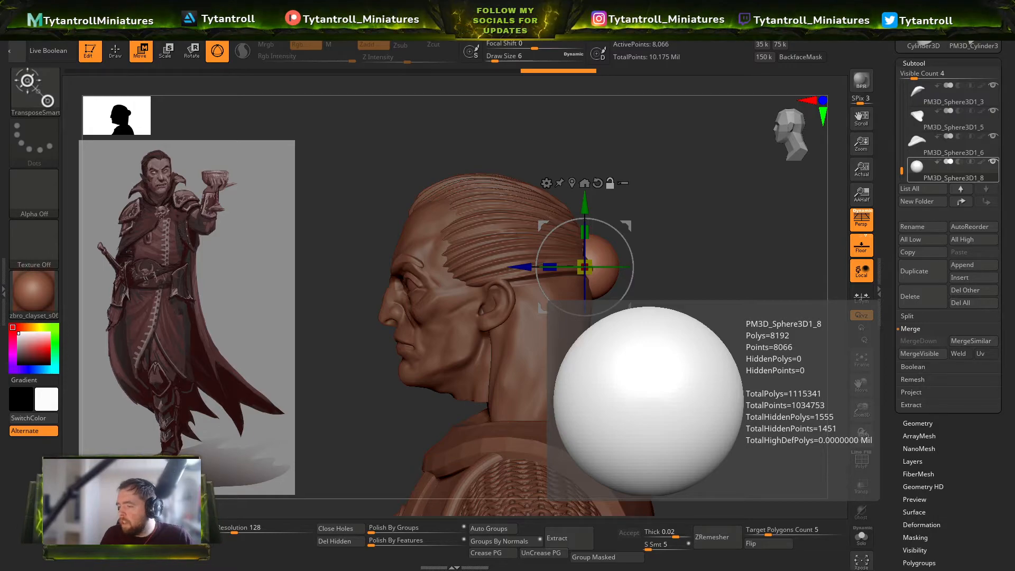
pyautogui.moveTo(585, 267); pyautogui.dragTo(554, 371, button='right')
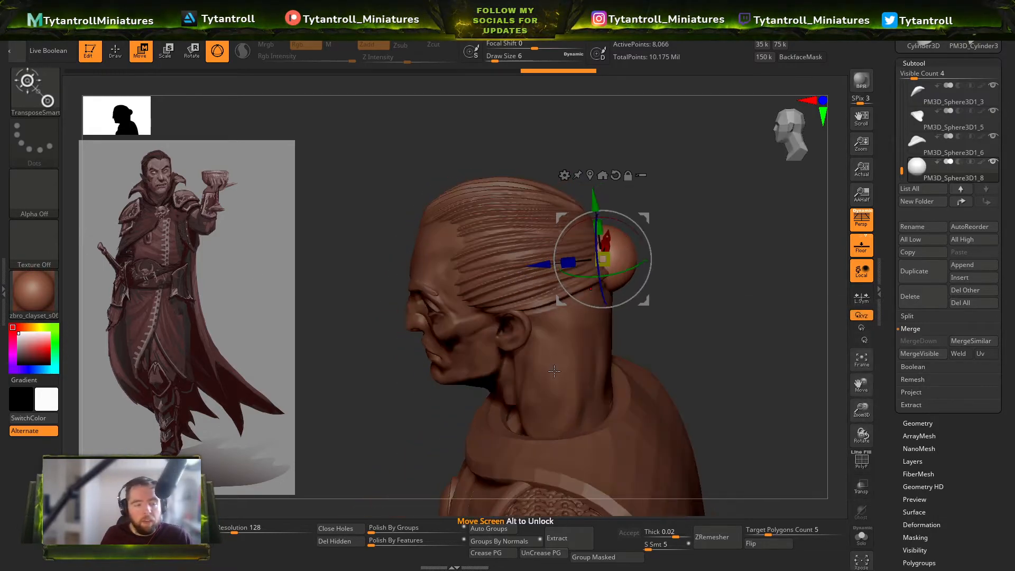
# Step: Delete the sphere subtool at the back of the head and return to draw mode
pyautogui.hotkey('shift', 'f')
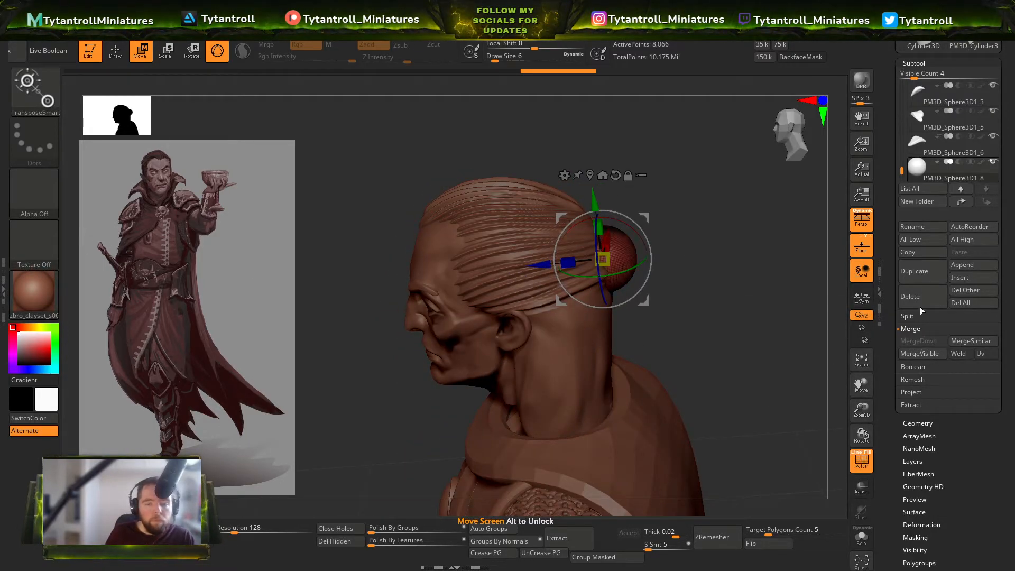
pyautogui.hotkey('shift', 'f')
pyautogui.click(909, 296)
pyautogui.press('q')
pyautogui.moveTo(768, 332); pyautogui.dragTo(780, 318, button='right')
# Step: Make the hair subtool active for carving with Orb_Cracks around the back of the head
pyautogui.press('b')
pyautogui.press('b')
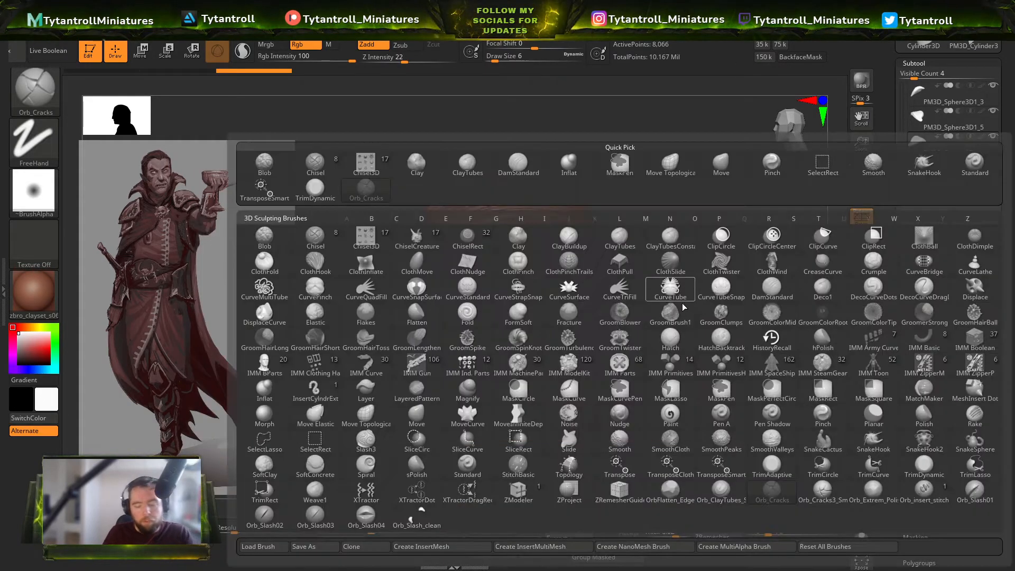
pyautogui.press('b')
pyautogui.press('o')
pyautogui.press('r')
pyautogui.moveTo(675, 280)
pyautogui.mouseDown(button='right')
pyautogui.moveTo(680, 296)
pyautogui.moveTo(638, 224)
pyautogui.moveTo(592, 217)
pyautogui.mouseUp(button='right')
pyautogui.keyDown('alt'); pyautogui.click(537, 223); pyautogui.keyUp('alt')
pyautogui.moveTo(550, 217)
pyautogui.keyDown('shift'); pyautogui.mouseDown()
pyautogui.moveTo(534, 187)
pyautogui.moveTo(492, 177)
pyautogui.mouseUp(); pyautogui.keyUp('shift')
pyautogui.moveTo(626, 185); pyautogui.dragTo(677, 194, button='right')
# Step: Try a few Orb_Cracks strokes in the hair behind the ear
pyautogui.moveTo(512, 253); pyautogui.dragTo(579, 246)
pyautogui.hotkey('ctrl', 'z')
pyautogui.moveTo(646, 220); pyautogui.dragTo(637, 233, button='right')
pyautogui.moveTo(490, 258)
pyautogui.mouseDown()
pyautogui.moveTo(554, 271)
pyautogui.moveTo(542, 372)
pyautogui.mouseUp()
pyautogui.moveTo(660, 303); pyautogui.dragTo(624, 294, button='right')
pyautogui.hotkey('ctrl', 'z')
# Step: Carve long vertical strands from behind the ear down to the collar with Orb_Cracks at draw sizes 14 and 7
pyautogui.moveTo(501, 270); pyautogui.dragTo(513, 391)
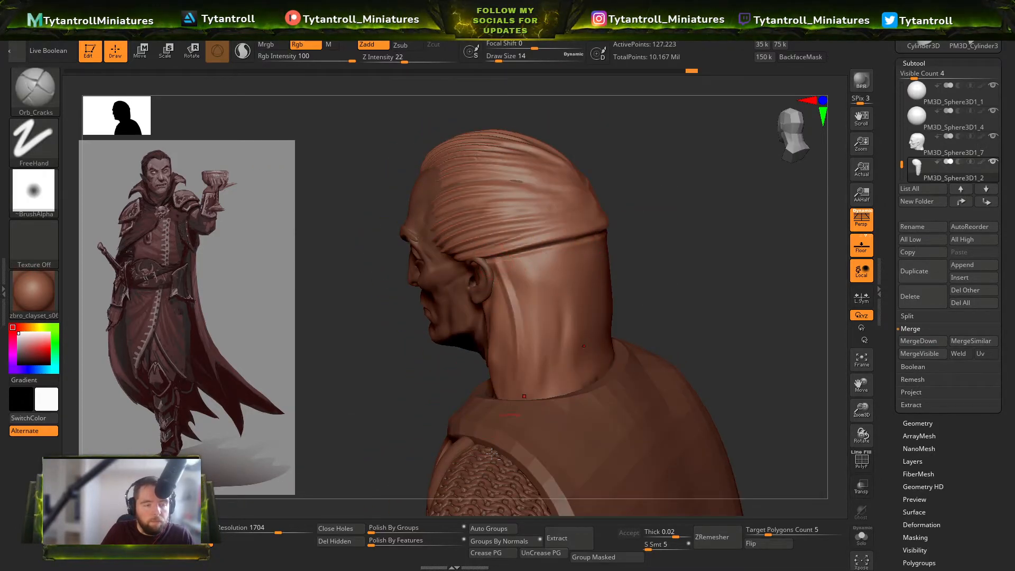
pyautogui.moveTo(442, 395); pyautogui.dragTo(495, 370, button='right')
pyautogui.press('s')
pyautogui.moveTo(496, 278); pyautogui.dragTo(494, 278)
pyautogui.moveTo(495, 264); pyautogui.dragTo(507, 447)
pyautogui.moveTo(495, 404)
pyautogui.mouseDown()
pyautogui.moveTo(489, 260)
pyautogui.moveTo(496, 400)
pyautogui.mouseUp()
pyautogui.moveTo(610, 320); pyautogui.dragTo(579, 288, button='right')
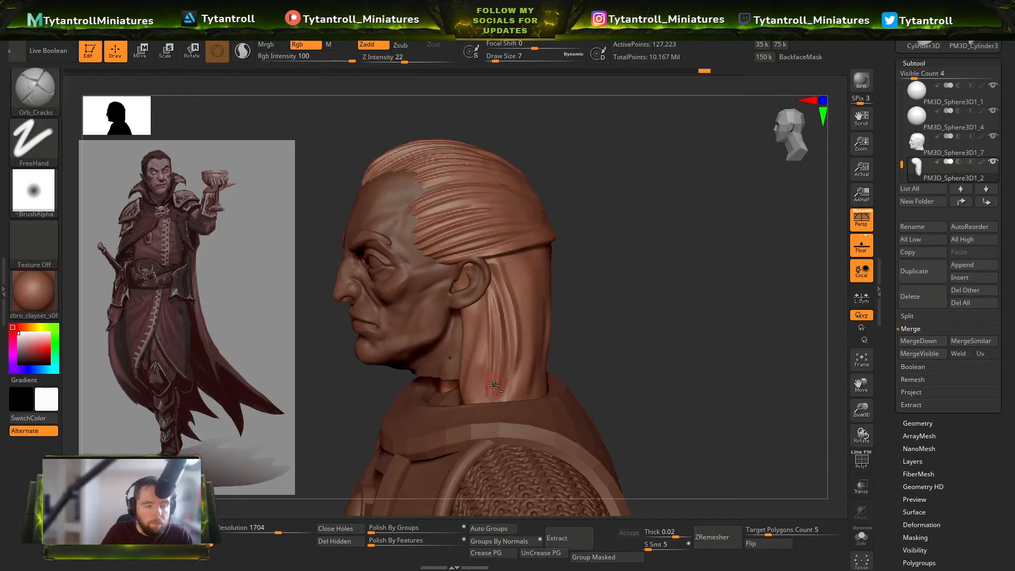
# Step: Add finer strands to the hanging hair below and just behind the ear at draw size 7
pyautogui.moveTo(485, 354); pyautogui.dragTo(466, 449, button='right')
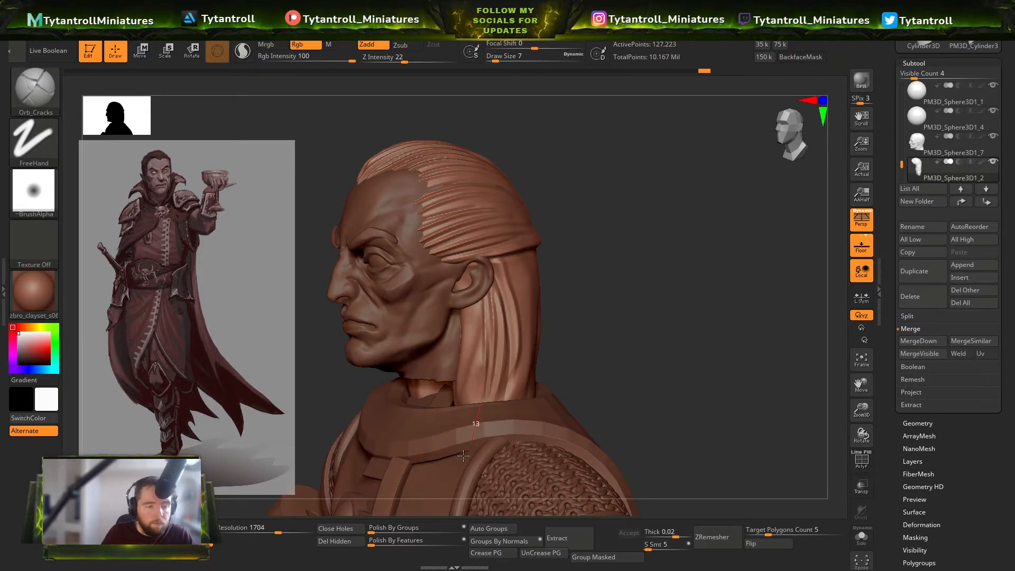
pyautogui.moveTo(474, 302); pyautogui.dragTo(460, 394)
pyautogui.moveTo(459, 394); pyautogui.dragTo(509, 335, button='right')
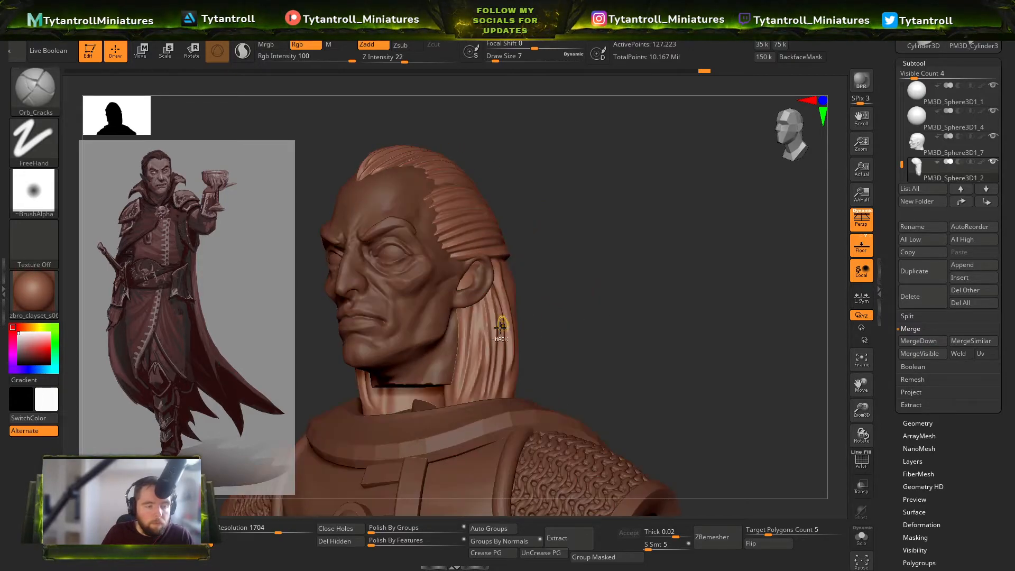
pyautogui.moveTo(484, 313)
pyautogui.mouseDown()
pyautogui.moveTo(468, 389)
pyautogui.moveTo(484, 296)
pyautogui.moveTo(457, 393)
pyautogui.moveTo(476, 291)
pyautogui.mouseUp()
pyautogui.moveTo(476, 292)
pyautogui.mouseDown(button='right')
pyautogui.moveTo(594, 240)
pyautogui.moveTo(501, 270)
pyautogui.mouseUp(button='right')
pyautogui.moveTo(502, 271); pyautogui.dragTo(515, 460)
# Step: Extend the fine vertical strands from behind the ear toward the back of the neck with Orb_Cracks
pyautogui.moveTo(573, 454); pyautogui.dragTo(522, 422, button='right')
pyautogui.moveTo(523, 418); pyautogui.dragTo(501, 267)
pyautogui.press('s')
pyautogui.moveTo(507, 277); pyautogui.dragTo(541, 410)
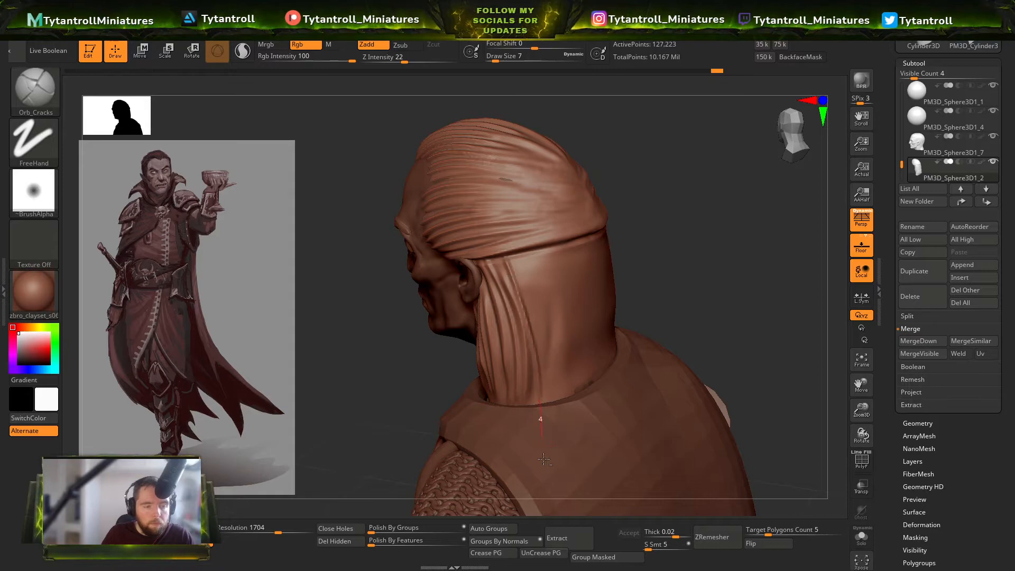
# Step: Carve broader vertical strands farther around the back of the hanging hair with Orb_Cracks at draw size 18
pyautogui.moveTo(682, 291); pyautogui.dragTo(556, 378, button='right')
pyautogui.press('s')
pyautogui.moveTo(556, 380); pyautogui.dragTo(554, 379)
pyautogui.moveTo(561, 403)
pyautogui.mouseDown()
pyautogui.moveTo(554, 356)
pyautogui.moveTo(500, 227)
pyautogui.mouseUp()
pyautogui.moveTo(556, 332); pyautogui.dragTo(575, 386)
pyautogui.moveTo(548, 286)
pyautogui.mouseDown()
pyautogui.moveTo(520, 235)
pyautogui.moveTo(588, 355)
pyautogui.moveTo(590, 397)
pyautogui.mouseUp()
# Step: Try a broad vertical strand down the back of the hair from the dividing groove to the collar
pyautogui.moveTo(739, 247)
pyautogui.keyDown('shift'); pyautogui.mouseDown()
pyautogui.moveTo(736, 217)
pyautogui.moveTo(696, 286)
pyautogui.mouseUp(); pyautogui.keyUp('shift')
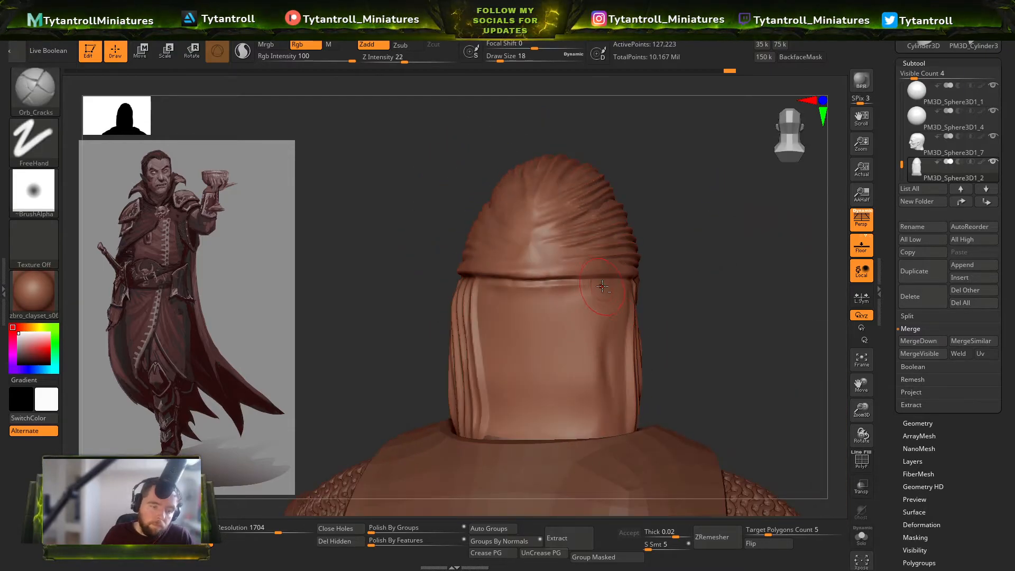
pyautogui.moveTo(601, 290); pyautogui.dragTo(596, 476)
pyautogui.hotkey('ctrl', 'z')
pyautogui.hotkey('ctrl', 'z')
# Step: Carve strands across the back of the head above the dividing groove at Z intensity 21 and draw sizes 16 and 12
pyautogui.moveTo(669, 265); pyautogui.dragTo(692, 280)
pyautogui.moveTo(392, 59); pyautogui.dragTo(391, 59)
pyautogui.moveTo(645, 264)
pyautogui.mouseDown()
pyautogui.moveTo(655, 292)
pyautogui.moveTo(725, 260)
pyautogui.moveTo(682, 292)
pyautogui.mouseUp()
pyautogui.press('s')
pyautogui.moveTo(492, 311); pyautogui.dragTo(633, 318)
pyautogui.moveTo(691, 294); pyautogui.dragTo(666, 297)
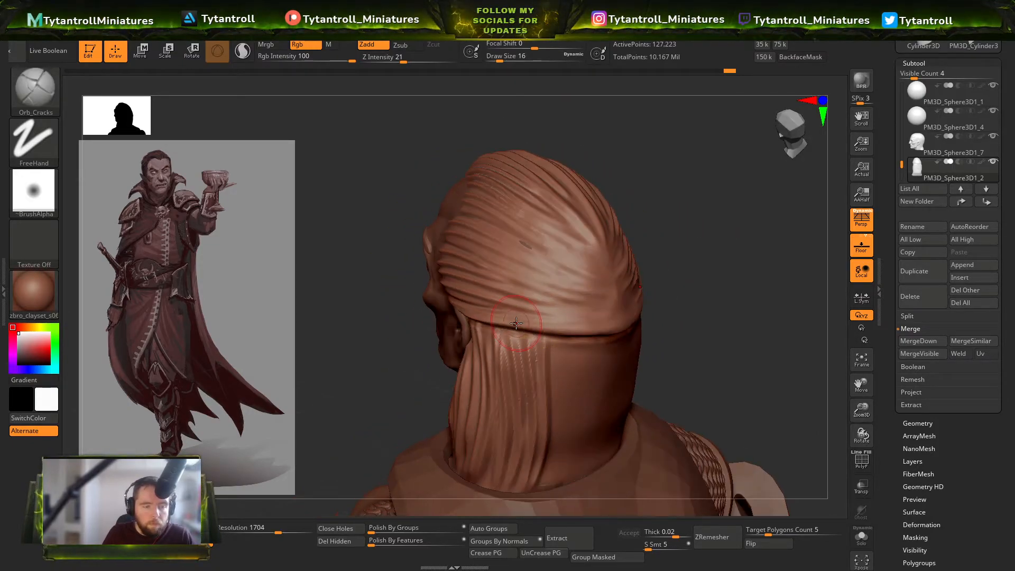
pyautogui.moveTo(453, 305)
pyautogui.mouseDown()
pyautogui.moveTo(642, 322)
pyautogui.moveTo(647, 308)
pyautogui.mouseUp()
pyautogui.moveTo(465, 287)
pyautogui.mouseDown()
pyautogui.moveTo(586, 306)
pyautogui.moveTo(655, 298)
pyautogui.mouseUp()
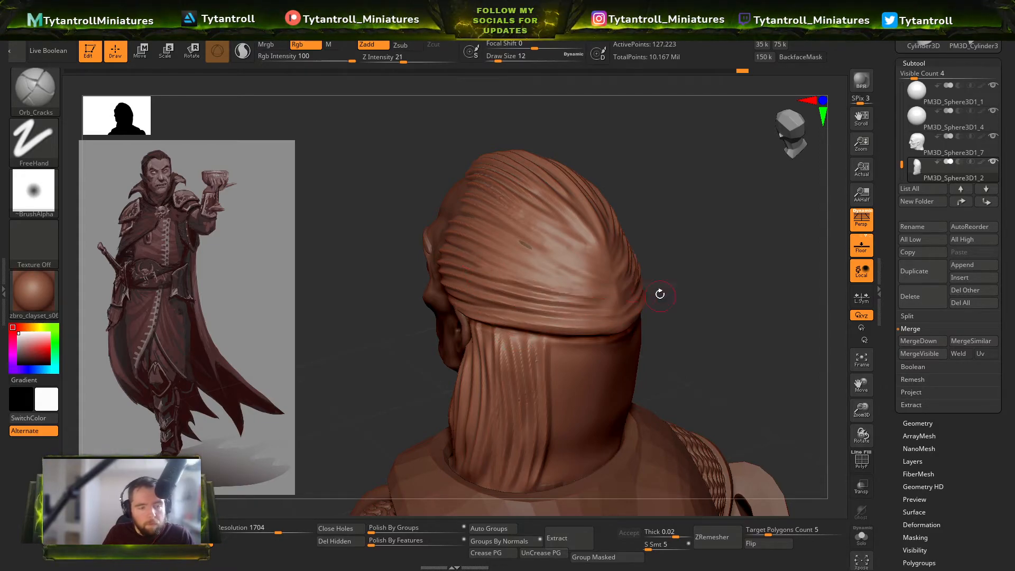
pyautogui.moveTo(477, 256); pyautogui.dragTo(631, 296)
# Step: Carve fine vertical strands down the middle of the hanging hair at the back with Orb_Cracks at draw size 8
pyautogui.moveTo(727, 265); pyautogui.dragTo(700, 214)
pyautogui.moveTo(539, 274)
pyautogui.mouseDown()
pyautogui.moveTo(566, 432)
pyautogui.moveTo(555, 429)
pyautogui.moveTo(571, 306)
pyautogui.moveTo(552, 280)
pyautogui.mouseUp()
pyautogui.hotkey('ctrl', 'z')
pyautogui.moveTo(557, 356)
pyautogui.mouseDown()
pyautogui.moveTo(551, 476)
pyautogui.moveTo(546, 254)
pyautogui.mouseUp()
pyautogui.moveTo(535, 311); pyautogui.dragTo(543, 514)
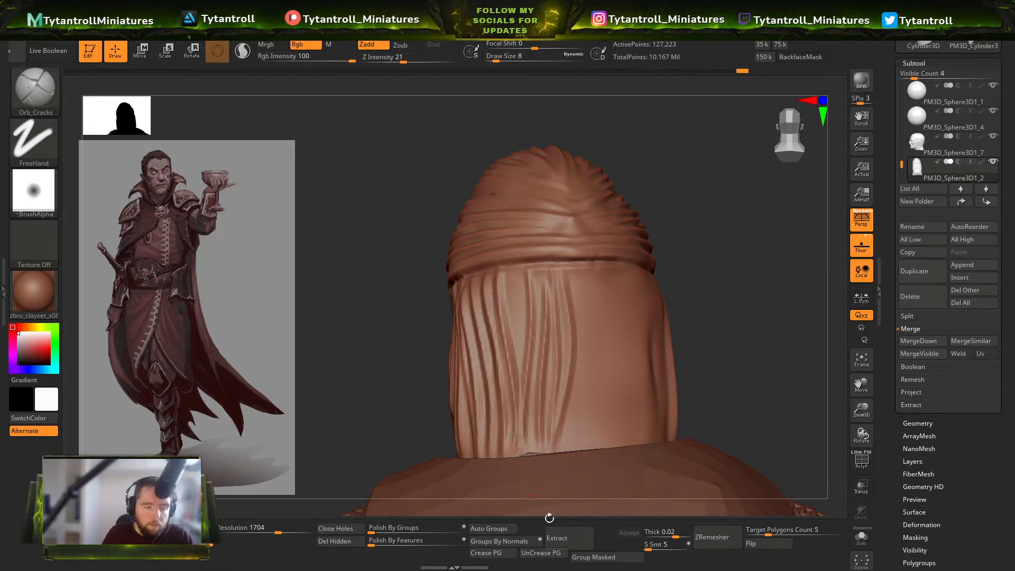
pyautogui.moveTo(566, 277); pyautogui.dragTo(569, 312, button='right')
pyautogui.hotkey('ctrl', 'z')
pyautogui.moveTo(535, 281)
pyautogui.mouseDown()
pyautogui.moveTo(528, 438)
pyautogui.moveTo(540, 453)
pyautogui.moveTo(526, 346)
pyautogui.mouseUp()
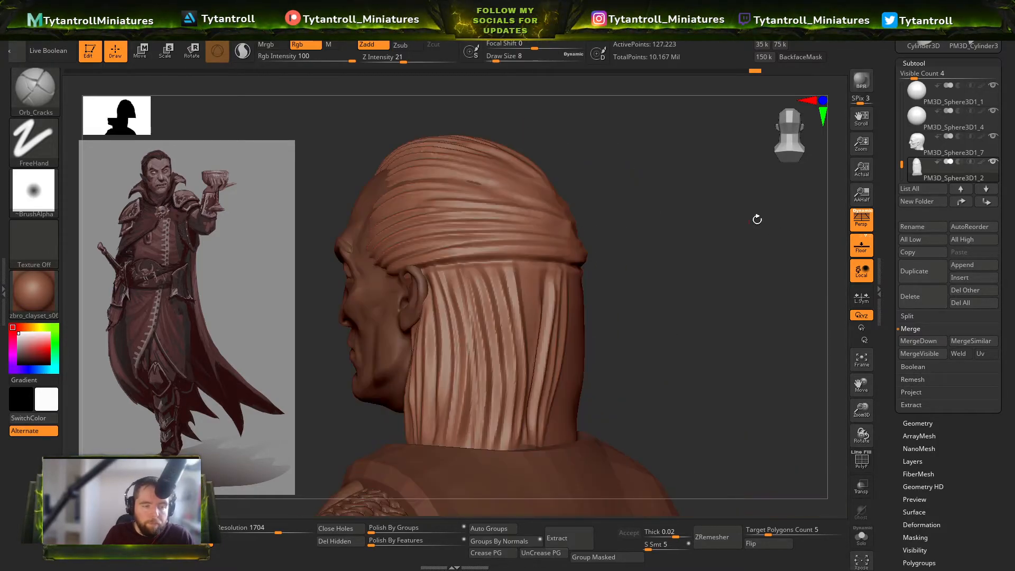
pyautogui.moveTo(756, 220)
pyautogui.mouseDown()
pyautogui.moveTo(785, 258)
pyautogui.moveTo(731, 218)
pyautogui.mouseUp()
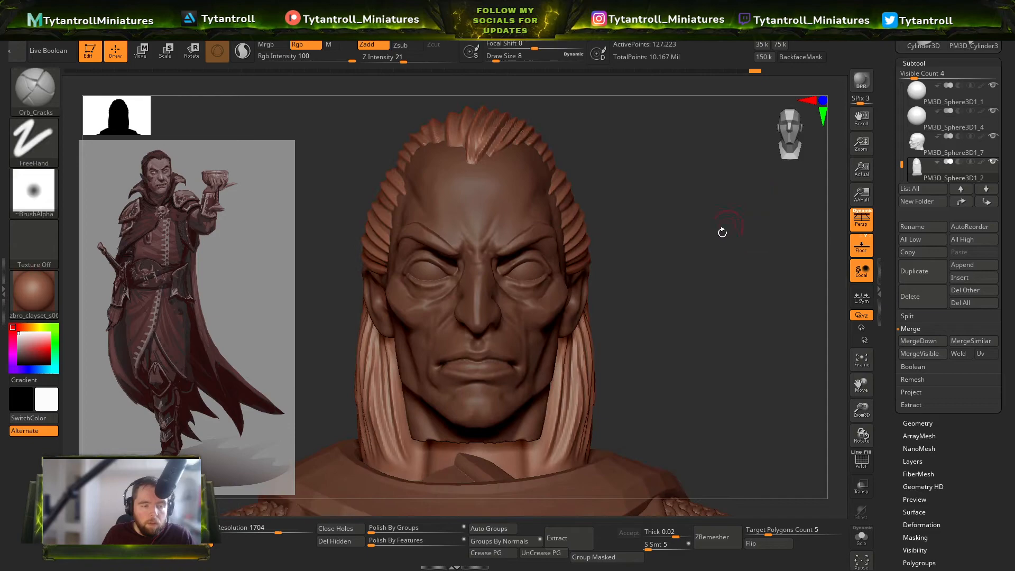
# Step: Pull the hanging hair outward over the shoulders with the SnakeHook brush, using draw size 62
pyautogui.press('b')
pyautogui.press('s')
pyautogui.press('h')
pyautogui.press('s')
pyautogui.click(558, 400)
pyautogui.moveTo(670, 391)
pyautogui.mouseDown()
pyautogui.moveTo(603, 396)
pyautogui.moveTo(585, 411)
pyautogui.mouseUp()
pyautogui.press('s')
pyautogui.click(582, 416)
pyautogui.moveTo(569, 353); pyautogui.dragTo(581, 349)
pyautogui.moveTo(662, 276); pyautogui.dragTo(610, 315)
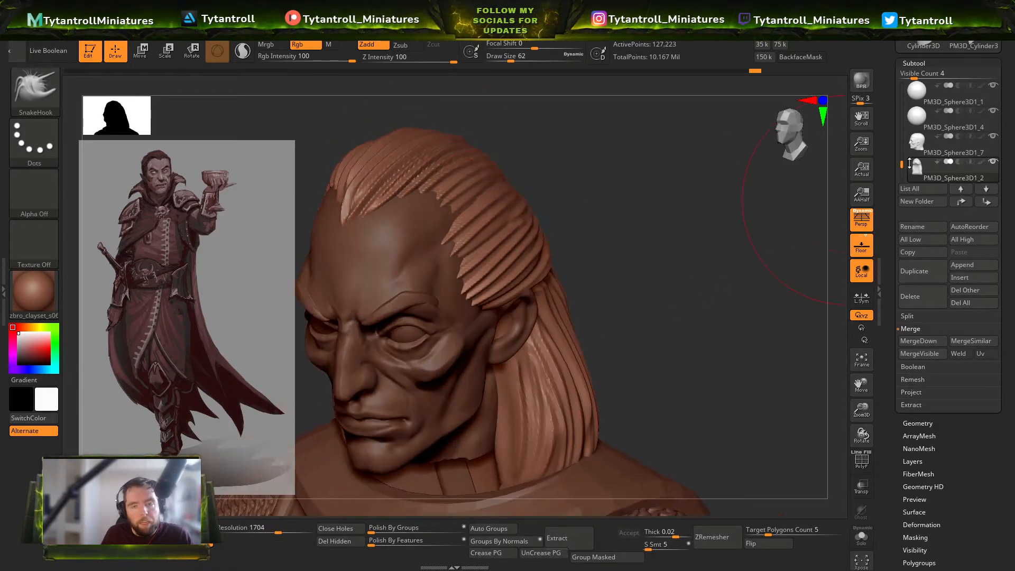
pyautogui.moveTo(788, 285)
pyautogui.mouseDown()
pyautogui.moveTo(660, 288)
pyautogui.moveTo(731, 285)
pyautogui.moveTo(754, 224)
pyautogui.moveTo(658, 234)
pyautogui.mouseUp()
pyautogui.moveTo(554, 314)
pyautogui.mouseDown()
pyautogui.moveTo(594, 326)
pyautogui.moveTo(661, 275)
pyautogui.moveTo(730, 188)
pyautogui.moveTo(720, 260)
pyautogui.moveTo(741, 247)
pyautogui.moveTo(517, 346)
pyautogui.mouseUp()
# Step: Reshape the hanging hair around the raised collar with the Move brush at draw sizes 83 and 71
pyautogui.press('b')
pyautogui.press('m')
pyautogui.press('v')
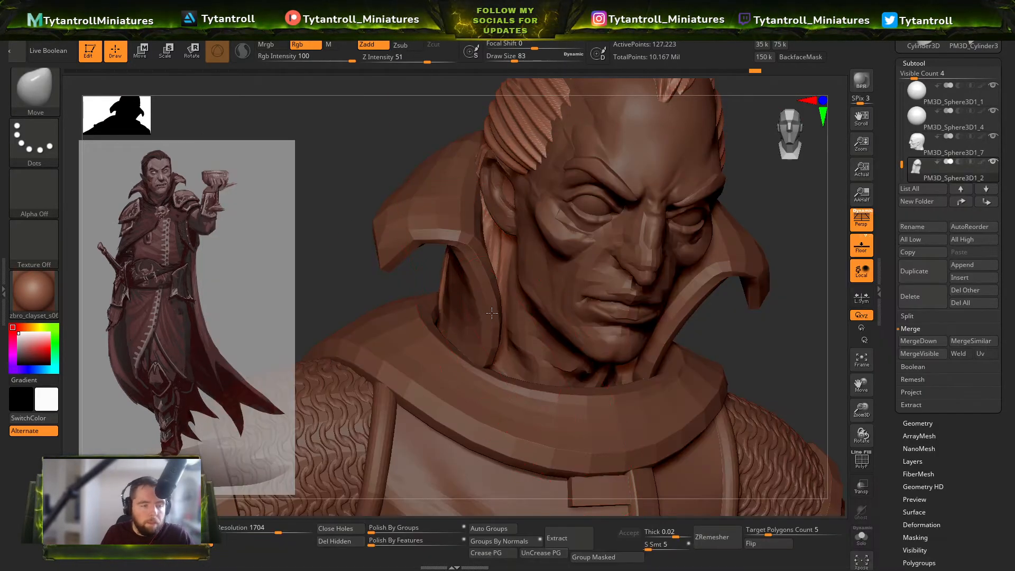
pyautogui.keyDown('alt'); pyautogui.click(629, 311); pyautogui.keyUp('alt')
pyautogui.hotkey('shift', 'f')
pyautogui.hotkey('shift', 'f')
pyautogui.keyDown('alt'); pyautogui.click(495, 246); pyautogui.keyUp('alt')
pyautogui.moveTo(818, 260); pyautogui.dragTo(737, 242)
pyautogui.moveTo(572, 364); pyautogui.dragTo(579, 356)
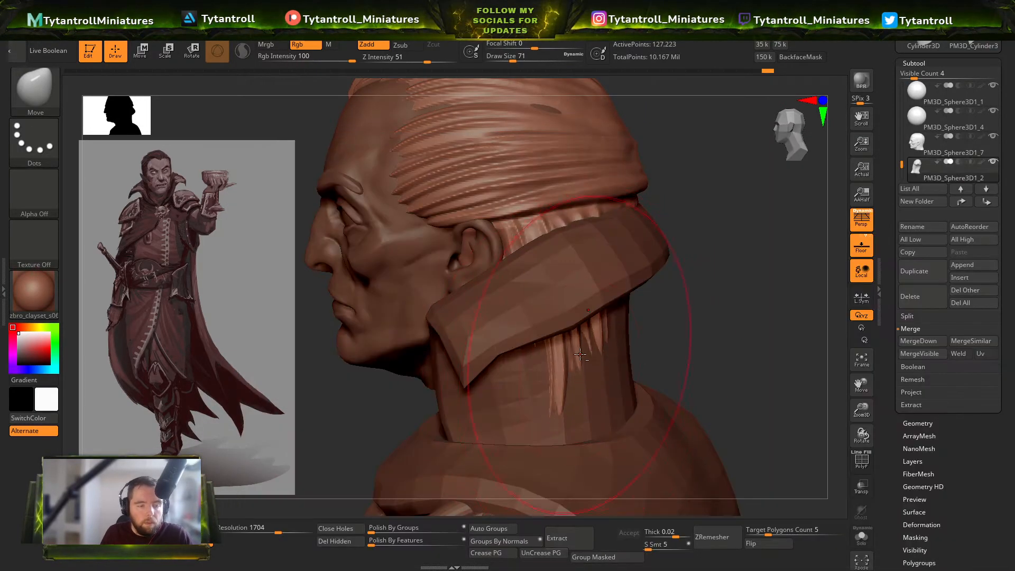
pyautogui.moveTo(698, 284); pyautogui.dragTo(675, 211)
pyautogui.moveTo(365, 428); pyautogui.dragTo(370, 407)
# Step: Carve strands at the back of the head above the collar with Orb_Cracks at draw size 17
pyautogui.press('f')
pyautogui.moveTo(709, 265)
pyautogui.keyDown('shift'); pyautogui.mouseDown()
pyautogui.moveTo(759, 226)
pyautogui.moveTo(741, 308)
pyautogui.moveTo(460, 325)
pyautogui.moveTo(482, 255)
pyautogui.mouseUp(); pyautogui.keyUp('shift')
pyautogui.moveTo(423, 313); pyautogui.dragTo(558, 256)
pyautogui.moveTo(558, 236)
pyautogui.keyDown('ctrl'); pyautogui.mouseDown(button='right')
pyautogui.moveTo(657, 273)
pyautogui.moveTo(659, 237)
pyautogui.mouseUp(button='right'); pyautogui.keyUp('ctrl')
pyautogui.press('b')
pyautogui.press('o')
pyautogui.press('c')
pyautogui.moveTo(659, 237)
pyautogui.mouseDown()
pyautogui.moveTo(505, 261)
pyautogui.moveTo(636, 261)
pyautogui.moveTo(546, 256)
pyautogui.moveTo(518, 242)
pyautogui.mouseUp()
pyautogui.press('s')
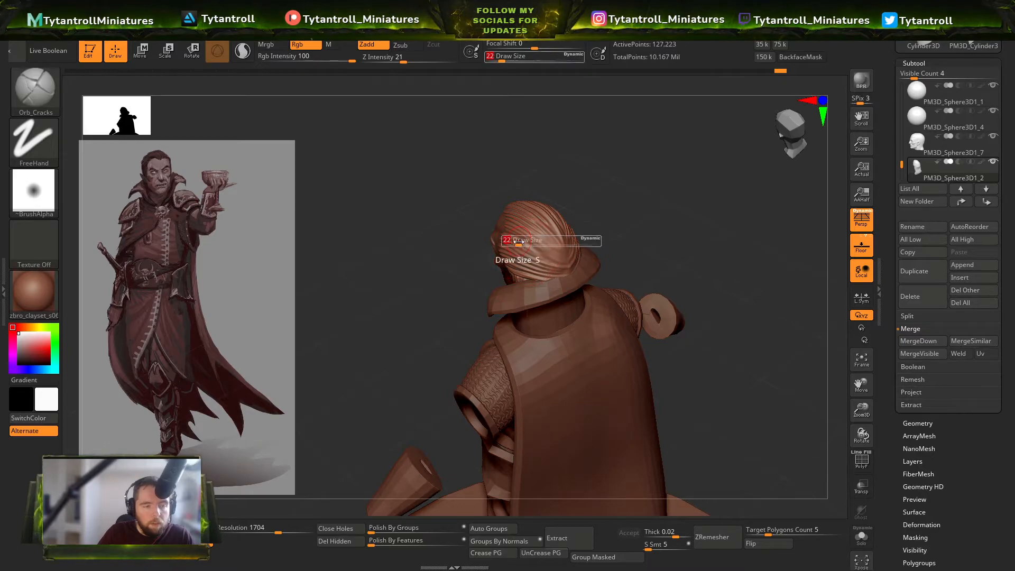
pyautogui.moveTo(570, 297); pyautogui.dragTo(546, 266, button='right')
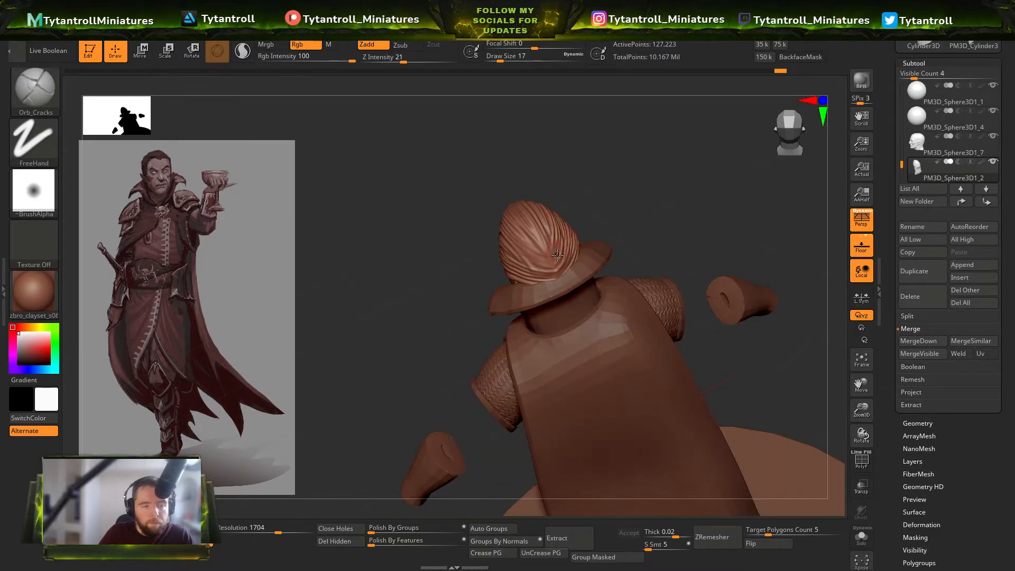
# Step: Flatten the hair at the back of the head with TrimDynamic at draw size 37
pyautogui.press('b')
pyautogui.press('t')
pyautogui.press('d')
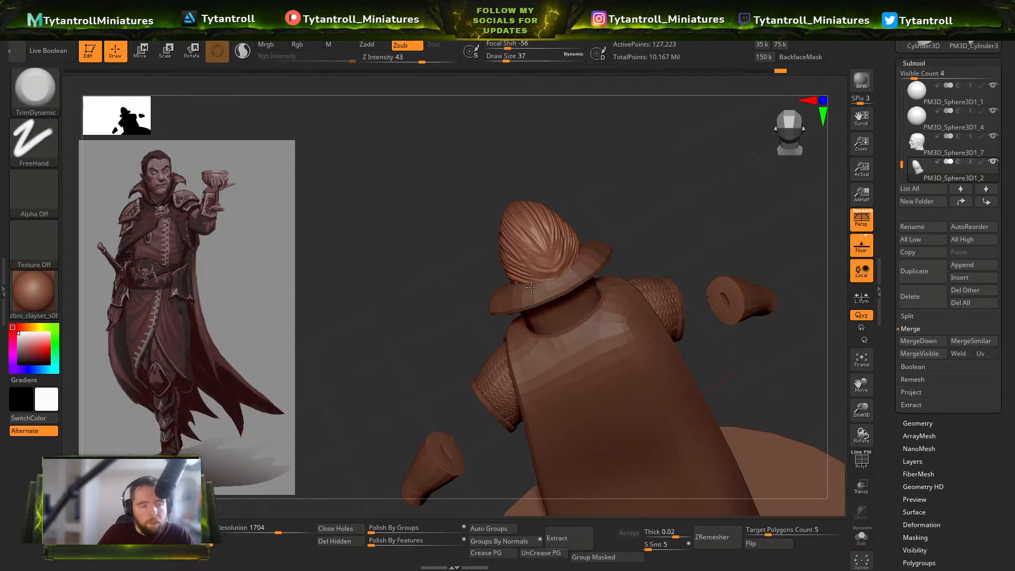
# Step: Recarve swept-back strands on the side and back of the head with Orb_Cracks at draw size 16
pyautogui.press('b')
pyautogui.press('o')
pyautogui.press('c')
pyautogui.moveTo(321, 297); pyautogui.dragTo(638, 199)
pyautogui.press('s')
pyautogui.moveTo(506, 287); pyautogui.dragTo(499, 287)
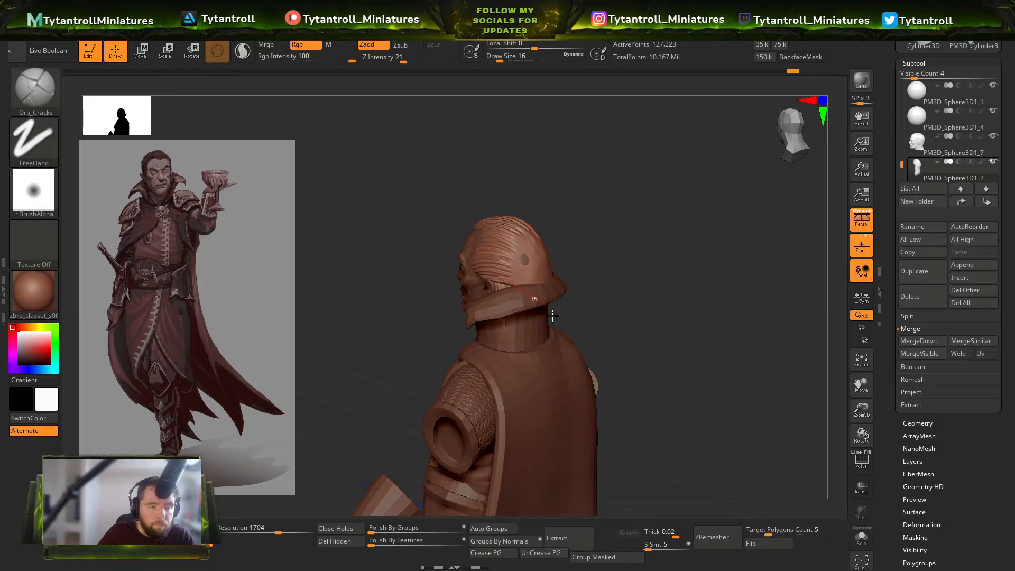
pyautogui.moveTo(571, 297); pyautogui.dragTo(513, 277, button='right')
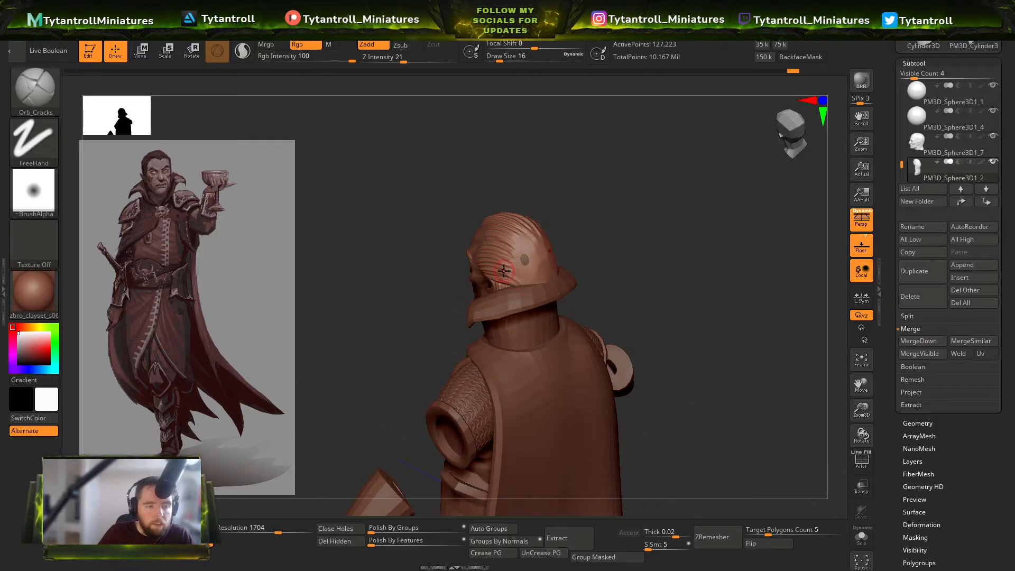
# Step: Carve fine strands at the back of the head above the collar with Orb_Cracks at draw sizes 13 and 12
pyautogui.press('s')
pyautogui.click(544, 292)
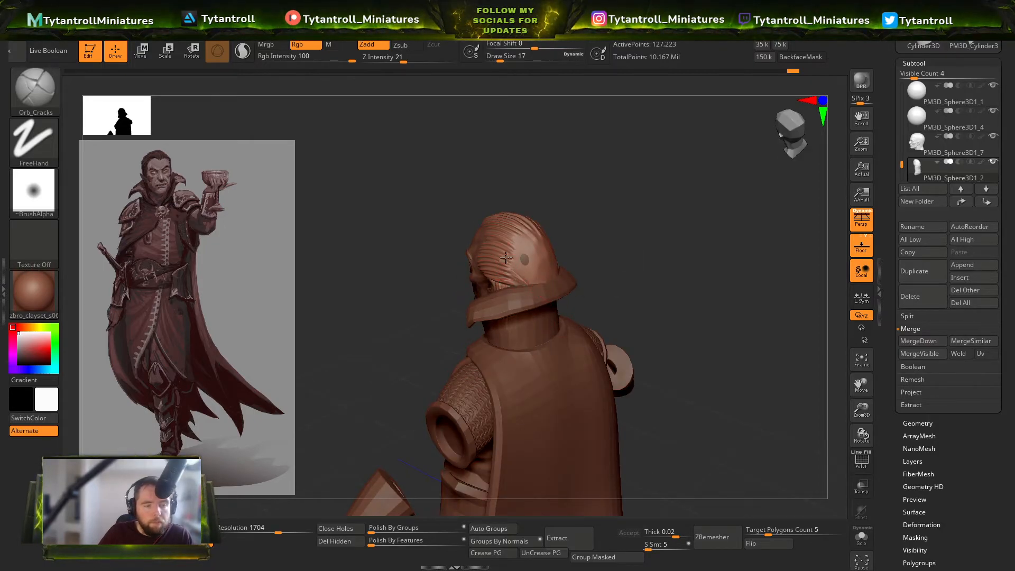
pyautogui.hotkey('ctrl', 'z')
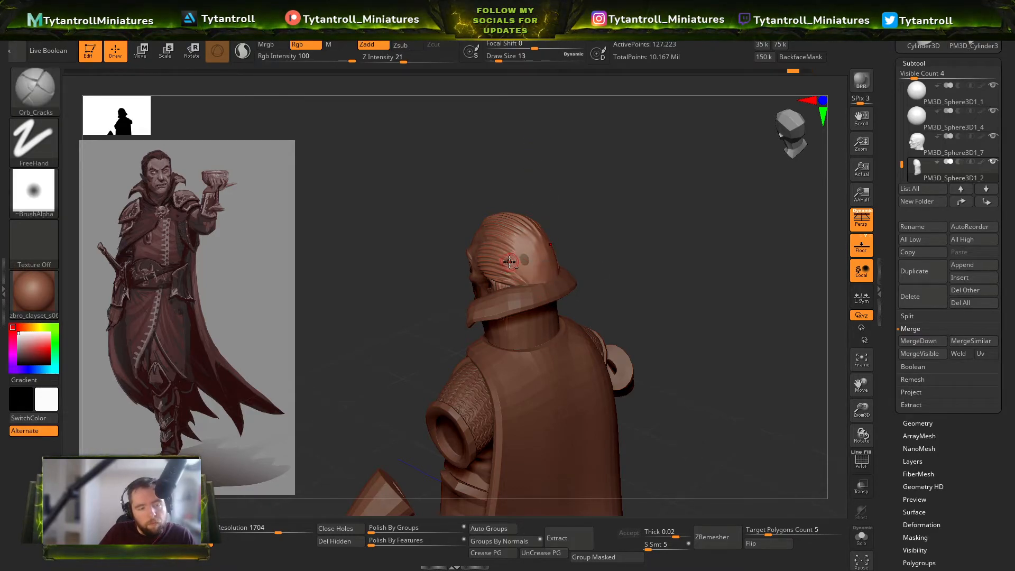
pyautogui.moveTo(588, 240); pyautogui.dragTo(505, 244)
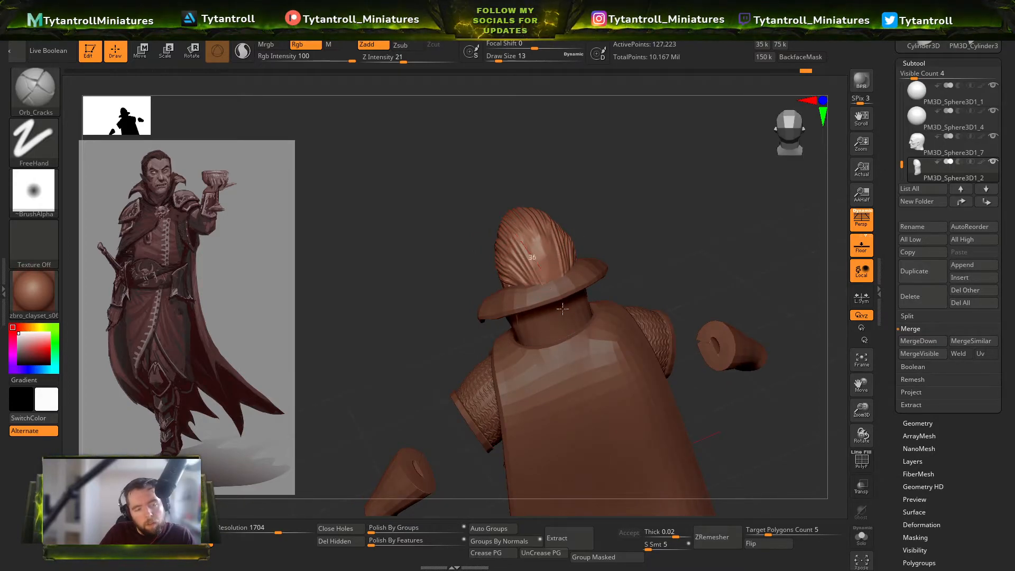
pyautogui.moveTo(559, 303); pyautogui.dragTo(544, 256, button='right')
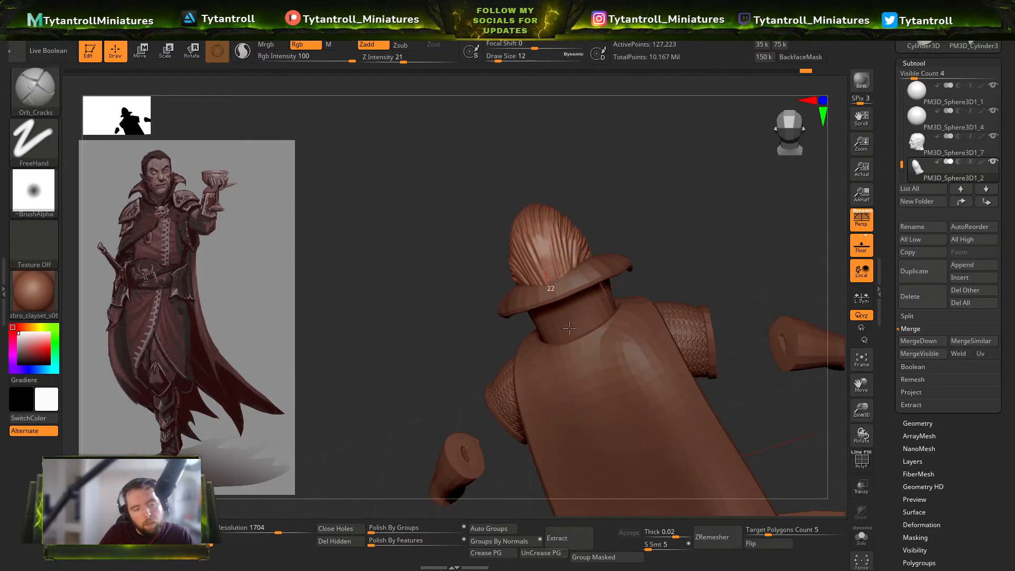
pyautogui.moveTo(548, 216); pyautogui.dragTo(550, 255)
pyautogui.moveTo(550, 254); pyautogui.dragTo(585, 224, button='right')
pyautogui.moveTo(558, 243)
pyautogui.keyDown('shift'); pyautogui.mouseDown()
pyautogui.moveTo(542, 236)
pyautogui.moveTo(549, 280)
pyautogui.mouseUp(); pyautogui.keyUp('shift')
pyautogui.moveTo(638, 190)
pyautogui.mouseDown(button='right')
pyautogui.moveTo(550, 254)
pyautogui.moveTo(677, 182)
pyautogui.moveTo(677, 278)
pyautogui.moveTo(736, 249)
pyautogui.moveTo(634, 317)
pyautogui.mouseUp(button='right')
pyautogui.press('s')
pyautogui.click(549, 254)
pyautogui.press('b')
pyautogui.press('s')
pyautogui.press('h')
pyautogui.press('s')
pyautogui.click(540, 324)
pyautogui.moveTo(583, 281)
pyautogui.mouseDown(button='right')
pyautogui.moveTo(533, 317)
pyautogui.moveTo(583, 288)
pyautogui.mouseUp(button='right')
pyautogui.press('s')
pyautogui.click(538, 307)
pyautogui.moveTo(524, 305)
pyautogui.mouseDown(button='right')
pyautogui.moveTo(625, 274)
pyautogui.moveTo(681, 237)
pyautogui.moveTo(648, 319)
pyautogui.moveTo(670, 337)
pyautogui.mouseUp(button='right')
# Step: Reshape the hair from several angles with the Move brush
pyautogui.press('b')
pyautogui.press('m')
pyautogui.press('v')
pyautogui.press('b')
pyautogui.press('b')
pyautogui.press('b')
pyautogui.press('m')
pyautogui.press('v')
pyautogui.moveTo(651, 276)
pyautogui.mouseDown(button='right')
pyautogui.moveTo(723, 240)
pyautogui.moveTo(721, 269)
pyautogui.mouseUp(button='right')
pyautogui.press('s')
pyautogui.click(619, 313)
pyautogui.moveTo(609, 307); pyautogui.dragTo(616, 310)
pyautogui.moveTo(732, 259); pyautogui.dragTo(707, 317, button='right')
pyautogui.press('s')
pyautogui.click(629, 322)
pyautogui.moveTo(661, 309); pyautogui.dragTo(679, 288)
pyautogui.moveTo(733, 225)
pyautogui.mouseDown(button='right')
pyautogui.moveTo(764, 233)
pyautogui.moveTo(632, 190)
pyautogui.moveTo(666, 172)
pyautogui.moveTo(725, 206)
pyautogui.moveTo(725, 226)
pyautogui.mouseUp(button='right')
pyautogui.moveTo(646, 306); pyautogui.dragTo(639, 300)
pyautogui.moveTo(728, 257); pyautogui.dragTo(722, 211, button='right')
pyautogui.press('s')
pyautogui.click(629, 304)
pyautogui.moveTo(718, 248)
pyautogui.mouseDown(button='right')
pyautogui.moveTo(668, 344)
pyautogui.moveTo(620, 338)
pyautogui.moveTo(536, 351)
pyautogui.moveTo(670, 206)
pyautogui.moveTo(541, 302)
pyautogui.moveTo(596, 364)
pyautogui.moveTo(459, 366)
pyautogui.mouseUp(button='right')
pyautogui.press('b')
pyautogui.press('s')
pyautogui.press('t')
pyautogui.press('shift')
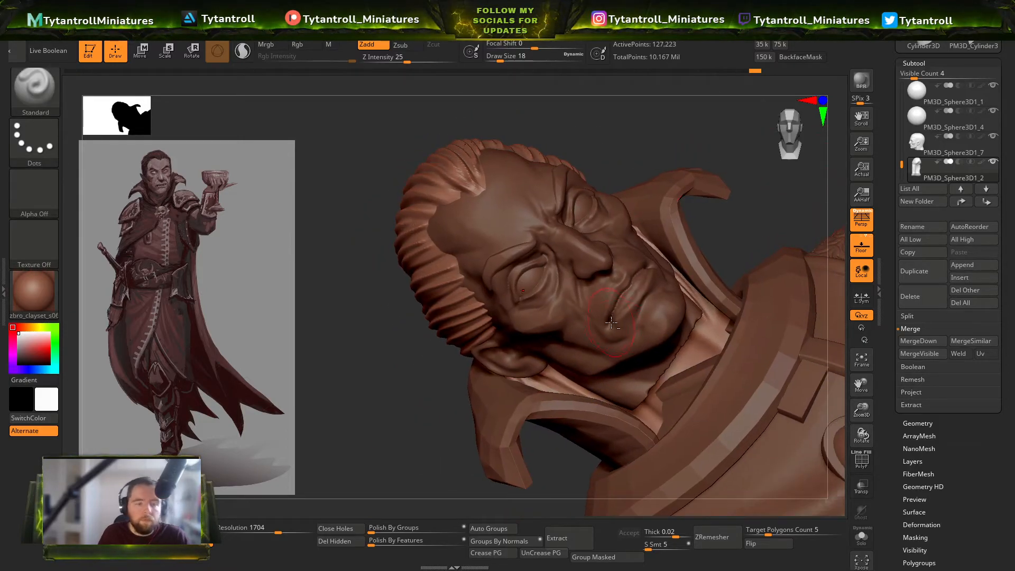
pyautogui.keyDown('alt'); pyautogui.click(609, 322); pyautogui.keyUp('alt')
pyautogui.moveTo(346, 421); pyautogui.dragTo(680, 241)
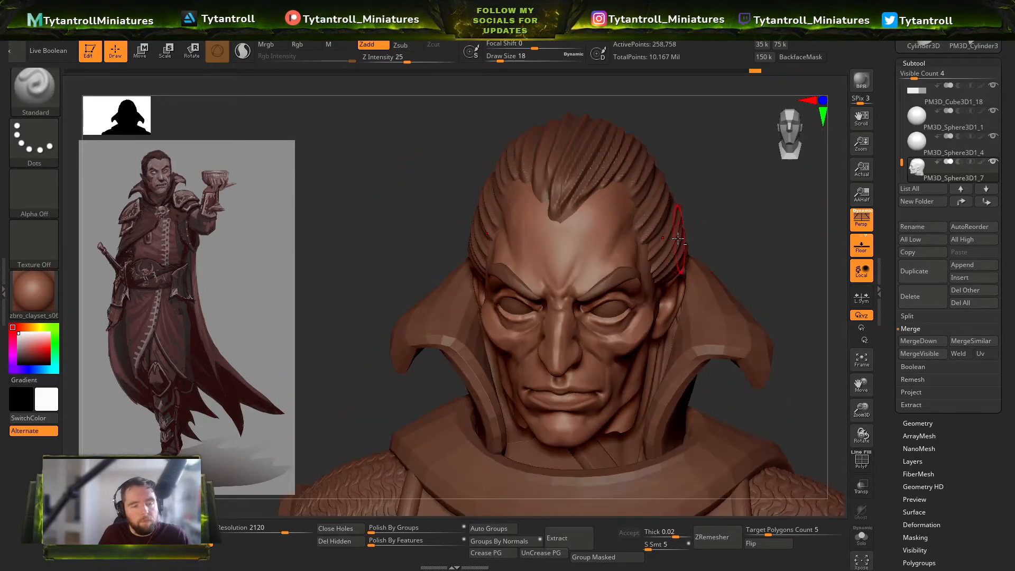
pyautogui.keyDown('alt'); pyautogui.click(673, 231); pyautogui.keyUp('alt')
pyautogui.moveTo(738, 195); pyautogui.dragTo(681, 256)
# Step: Reshape the swept-back hair and its front hairline with the Move brush at draw sizes 49, 71 and 51
pyautogui.press('b')
pyautogui.press('m')
pyautogui.press('v')
pyautogui.moveTo(698, 218); pyautogui.dragTo(672, 280)
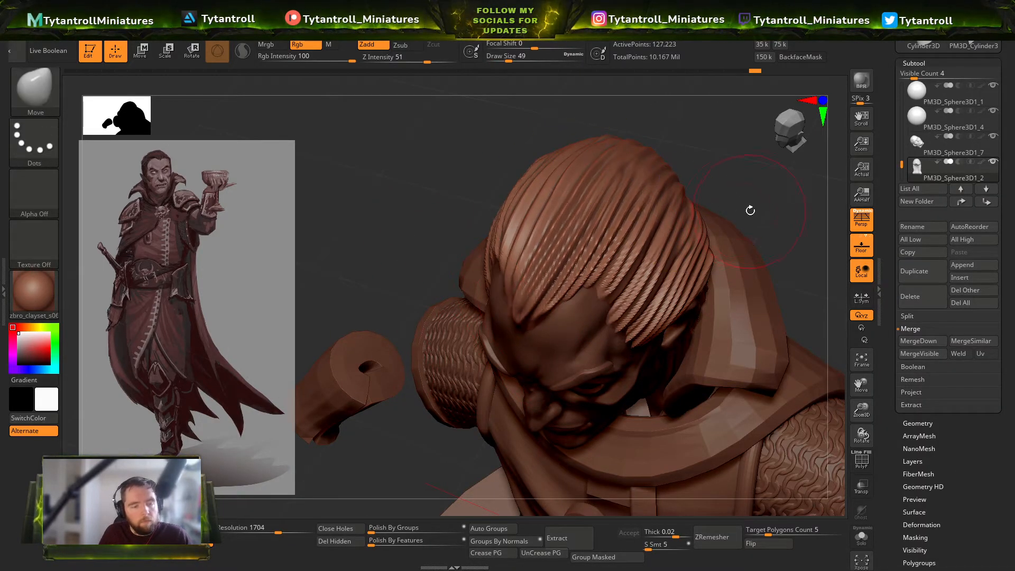
pyautogui.moveTo(747, 208); pyautogui.dragTo(495, 265)
pyautogui.keyDown('alt'); pyautogui.moveTo(342, 373); pyautogui.dragTo(445, 475); pyautogui.keyUp('alt')
pyautogui.press(']')
pyautogui.press(']')
pyautogui.moveTo(459, 274)
pyautogui.mouseDown()
pyautogui.moveTo(435, 318)
pyautogui.moveTo(623, 251)
pyautogui.moveTo(699, 254)
pyautogui.moveTo(574, 351)
pyautogui.mouseUp()
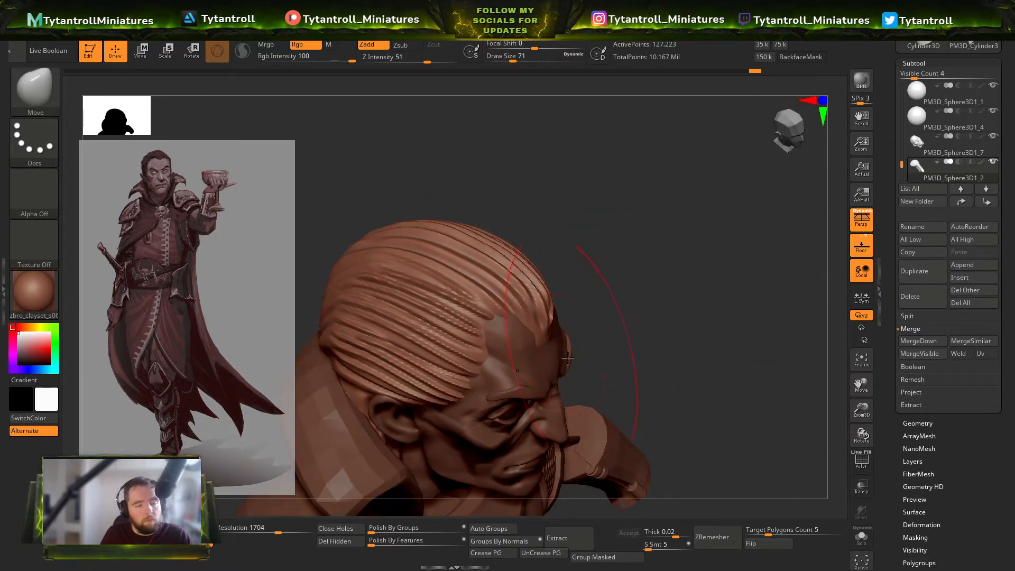
pyautogui.moveTo(609, 315); pyautogui.dragTo(563, 352)
pyautogui.press('s')
pyautogui.moveTo(563, 353); pyautogui.dragTo(593, 237)
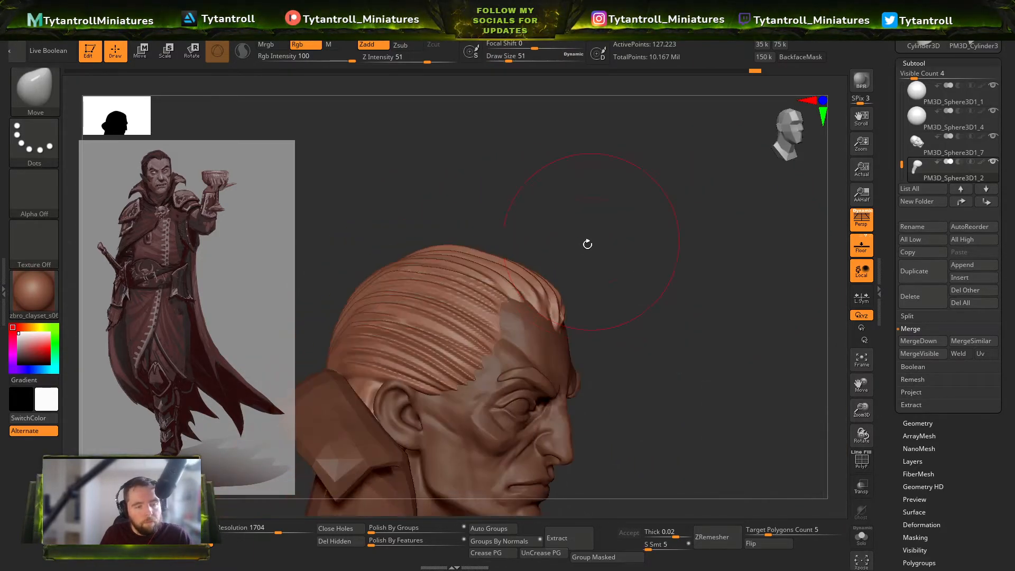
pyautogui.press('s')
pyautogui.moveTo(524, 276); pyautogui.dragTo(527, 276)
# Step: Carve strands in the hair above the forehead with Orb_Cracks at draw size 12
pyautogui.press('b')
pyautogui.press('o')
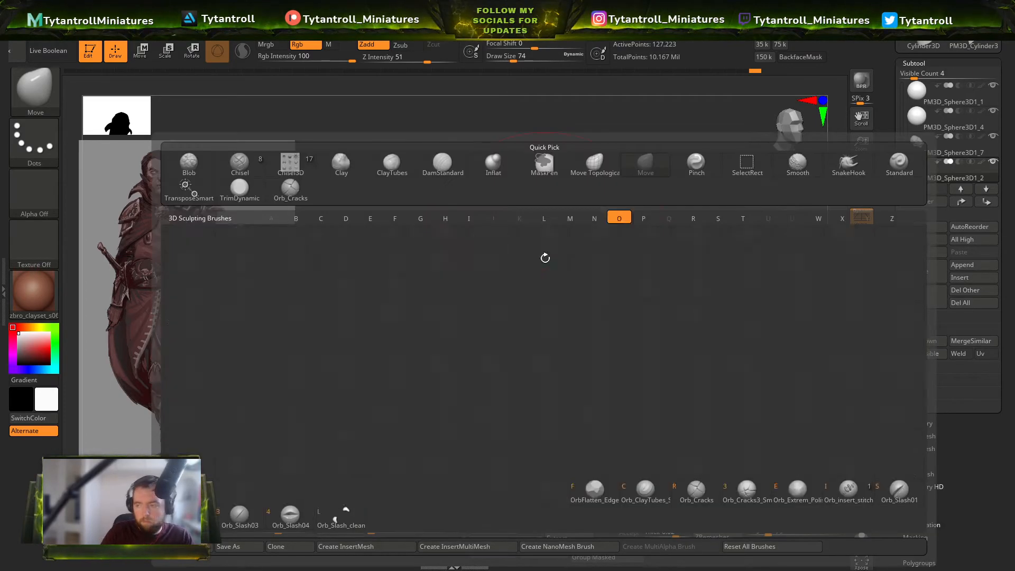
pyautogui.press('c')
pyautogui.press('b')
pyautogui.press('o')
pyautogui.press('c')
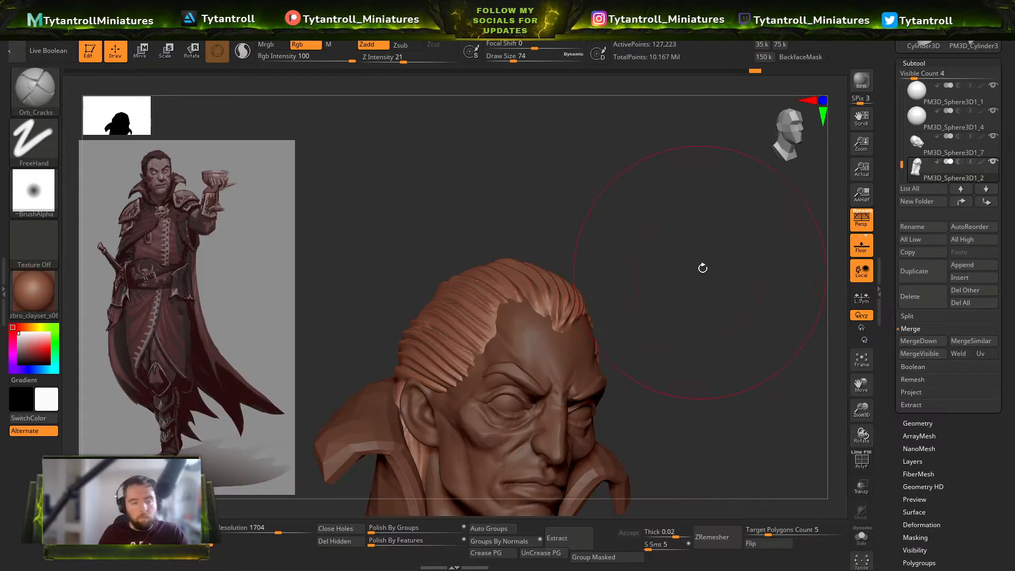
pyautogui.moveTo(697, 273); pyautogui.dragTo(671, 338)
pyautogui.press('s')
pyautogui.moveTo(532, 311); pyautogui.dragTo(517, 310)
pyautogui.moveTo(608, 217); pyautogui.dragTo(644, 203)
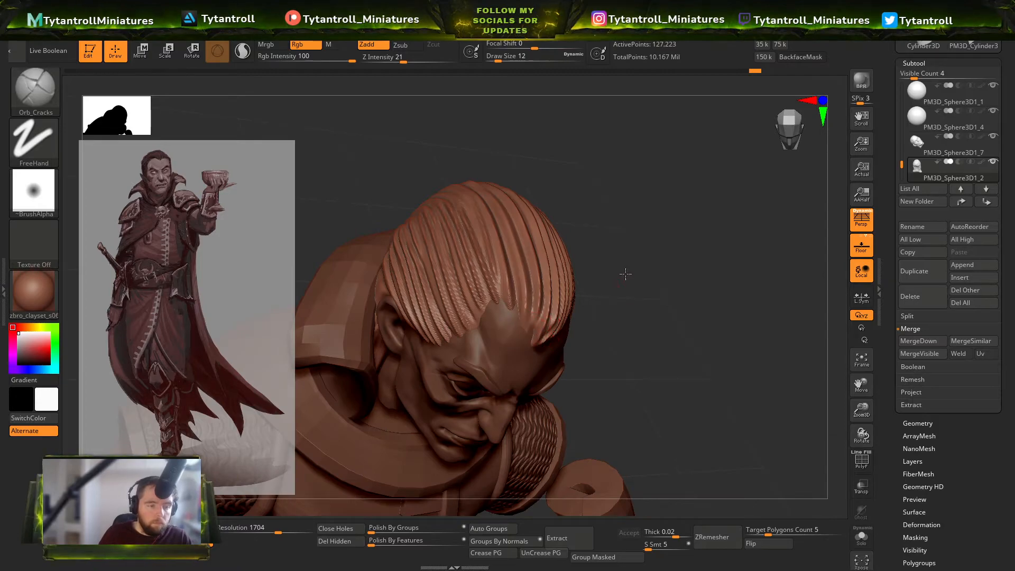
# Step: Refine the strands running back from the forehead hairline with Orb_Cracks at draw size 4
pyautogui.moveTo(628, 273); pyautogui.dragTo(522, 337)
pyautogui.press('s')
pyautogui.moveTo(536, 268); pyautogui.dragTo(533, 241)
pyautogui.hotkey('ctrl', 'z')
pyautogui.moveTo(525, 290); pyautogui.dragTo(530, 286)
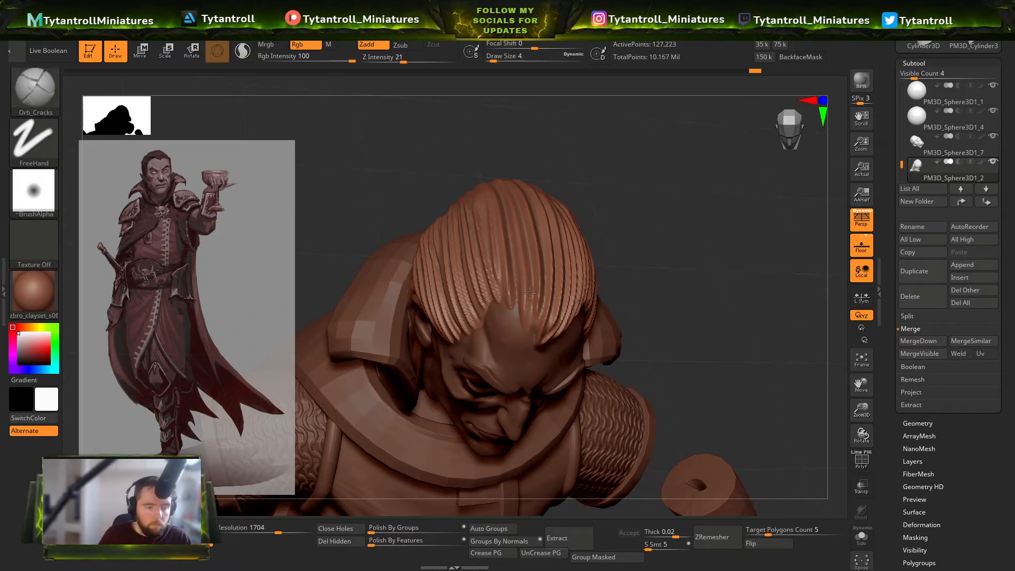
pyautogui.moveTo(518, 182); pyautogui.dragTo(514, 309)
# Step: Recarve the strands along the hairline at the temple with Orb_Cracks at draw size 9
pyautogui.press('s')
pyautogui.moveTo(689, 200); pyautogui.dragTo(575, 328)
pyautogui.hotkey('ctrl', 'z')
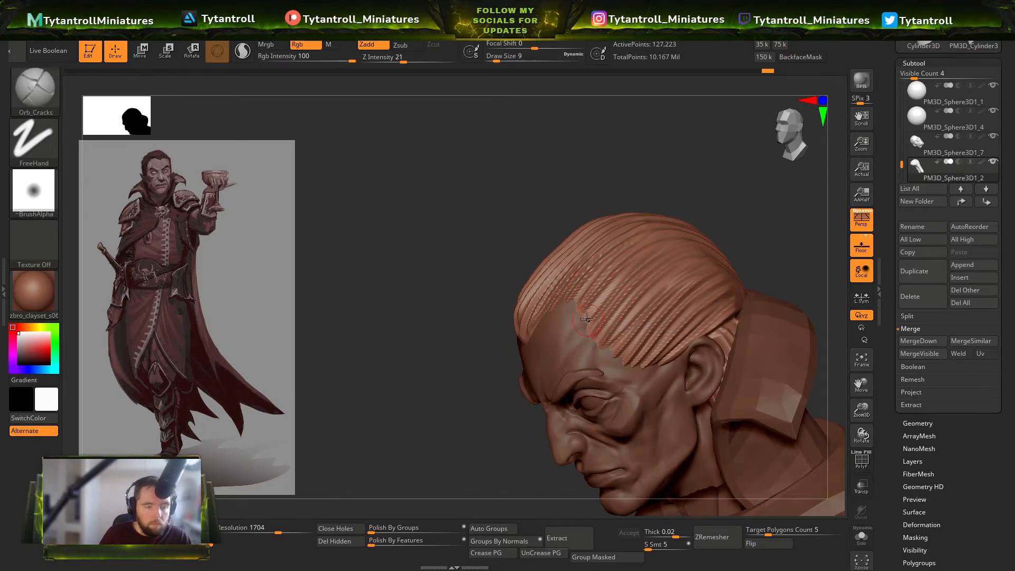
pyautogui.press('s')
pyautogui.click(598, 306)
pyautogui.moveTo(714, 187); pyautogui.dragTo(672, 140)
pyautogui.moveTo(708, 184); pyautogui.dragTo(692, 204)
pyautogui.press('s')
pyautogui.click(595, 328)
pyautogui.moveTo(491, 399)
pyautogui.mouseDown()
pyautogui.moveTo(672, 197)
pyautogui.moveTo(645, 172)
pyautogui.moveTo(675, 181)
pyautogui.moveTo(697, 237)
pyautogui.mouseUp()
# Step: Flatten the hair edge along the temple and forehead with TrimDynamic at draw size 31
pyautogui.press('b')
pyautogui.press('t')
pyautogui.press('d')
pyautogui.moveTo(761, 214); pyautogui.dragTo(716, 214)
pyautogui.press('s')
pyautogui.click(628, 273)
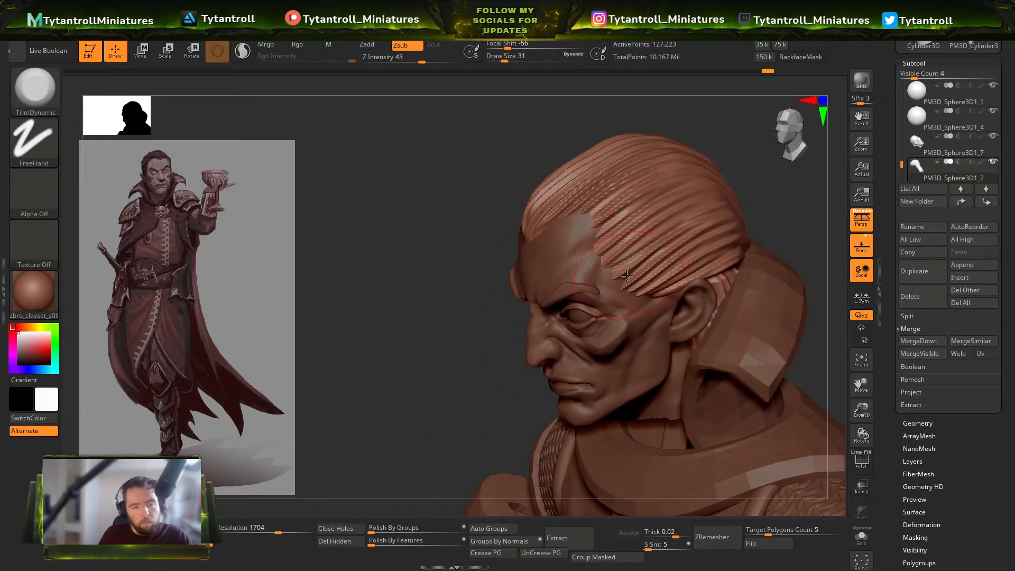
pyautogui.moveTo(613, 260); pyautogui.dragTo(593, 214)
pyautogui.moveTo(441, 337)
pyautogui.mouseDown()
pyautogui.moveTo(738, 213)
pyautogui.moveTo(787, 214)
pyautogui.mouseUp()
pyautogui.moveTo(492, 292)
pyautogui.mouseDown()
pyautogui.moveTo(521, 276)
pyautogui.moveTo(533, 202)
pyautogui.mouseUp()
pyautogui.moveTo(670, 198)
pyautogui.mouseDown()
pyautogui.moveTo(743, 176)
pyautogui.moveTo(594, 219)
pyautogui.mouseUp()
# Step: Select the tunic and bring all hidden subtools back into view, including the base body with its arms
pyautogui.moveTo(751, 159); pyautogui.dragTo(745, 295)
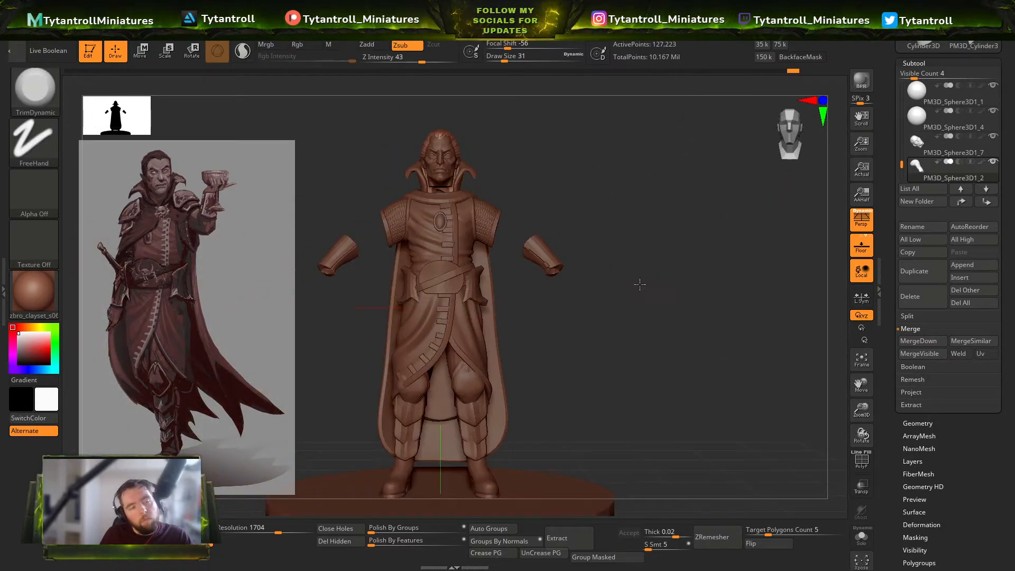
pyautogui.hotkey('shift', 'f')
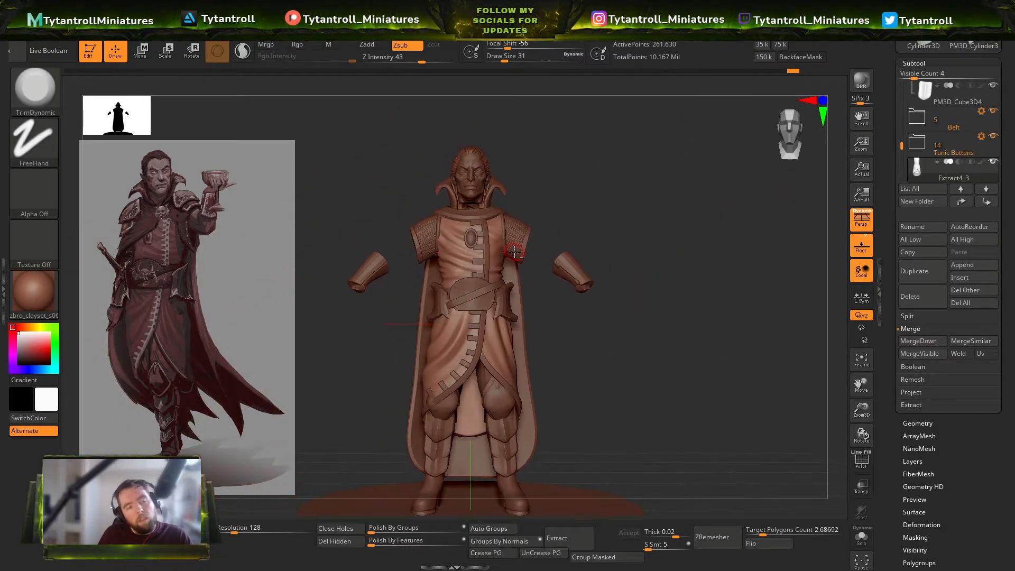
pyautogui.hotkey('shift', 'f')
pyautogui.keyDown('shift'); pyautogui.click(992, 162); pyautogui.keyUp('shift')
pyautogui.keyDown('shift'); pyautogui.click(992, 162); pyautogui.keyUp('shift')
pyautogui.keyDown('ctrl'); pyautogui.moveTo(366, 172); pyautogui.dragTo(486, 456, button='right'); pyautogui.keyUp('ctrl')
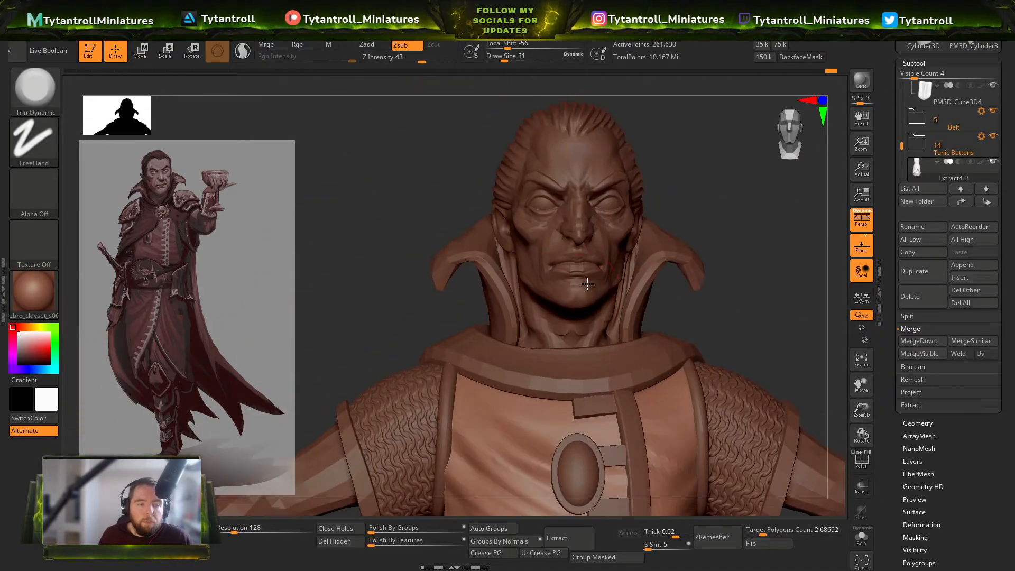
# Step: Select the head and examine how the face, neck and collar fit the full body
pyautogui.keyDown('alt'); pyautogui.click(555, 256); pyautogui.keyUp('alt')
pyautogui.moveTo(554, 256); pyautogui.dragTo(593, 262, button='right')
pyautogui.keyDown('alt'); pyautogui.click(586, 230); pyautogui.keyUp('alt')
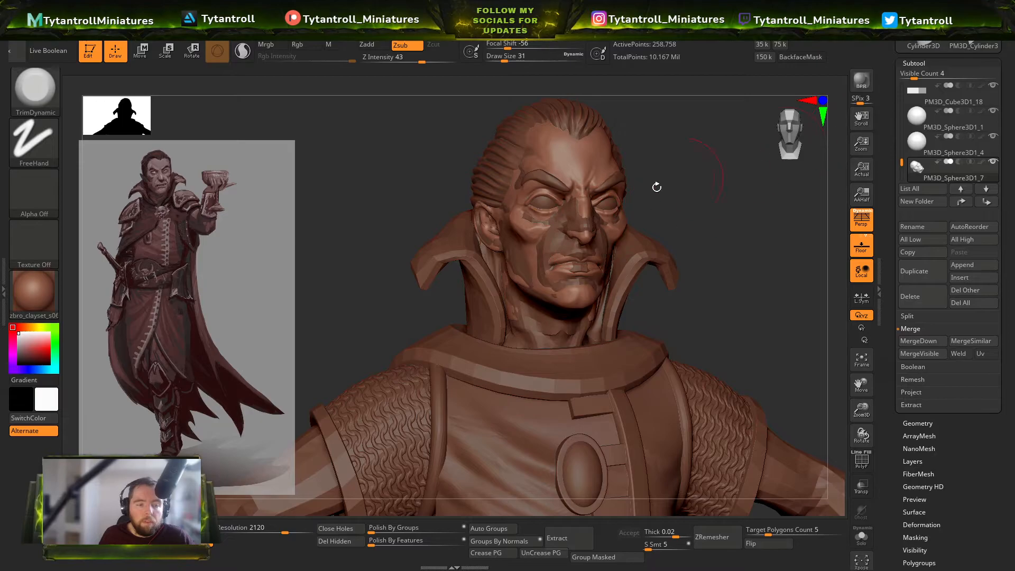
pyautogui.keyDown('alt'); pyautogui.click(647, 231); pyautogui.keyUp('alt')
pyautogui.keyDown('alt'); pyautogui.click(582, 238); pyautogui.keyUp('alt')
pyautogui.moveTo(624, 280); pyautogui.dragTo(502, 317, button='right')
pyautogui.keyDown('shift'); pyautogui.click(994, 163); pyautogui.keyUp('shift')
pyautogui.keyDown('shift'); pyautogui.click(994, 163); pyautogui.keyUp('shift')
# Step: Isolate the Vampire Lord base body, hide its geometry around the neck with SelectLasso, and show the other subtools again
pyautogui.keyDown('alt'); pyautogui.click(577, 328); pyautogui.keyUp('alt')
pyautogui.click(861, 535)
pyautogui.keyDown('ctrl'); pyautogui.keyDown('shift'); pyautogui.moveTo(774, 223); pyautogui.dragTo(460, 187); pyautogui.keyUp('shift'); pyautogui.keyUp('ctrl')
pyautogui.keyDown('ctrl'); pyautogui.keyDown('alt'); pyautogui.keyDown('shift'); pyautogui.moveTo(468, 109); pyautogui.dragTo(782, 313); pyautogui.keyUp('shift'); pyautogui.keyUp('alt'); pyautogui.keyUp('ctrl')
pyautogui.keyDown('ctrl'); pyautogui.keyDown('shift'); pyautogui.click(36, 79); pyautogui.keyUp('shift'); pyautogui.keyUp('ctrl')
pyautogui.keyDown('ctrl'); pyautogui.keyDown('shift'); pyautogui.click(364, 138); pyautogui.keyUp('shift'); pyautogui.keyUp('ctrl')
pyautogui.moveTo(575, 336)
pyautogui.keyDown('ctrl'); pyautogui.keyDown('alt'); pyautogui.keyDown('shift'); pyautogui.mouseDown()
pyautogui.moveTo(679, 333)
pyautogui.moveTo(475, 332)
pyautogui.mouseUp(); pyautogui.keyUp('shift'); pyautogui.keyUp('alt'); pyautogui.keyUp('ctrl')
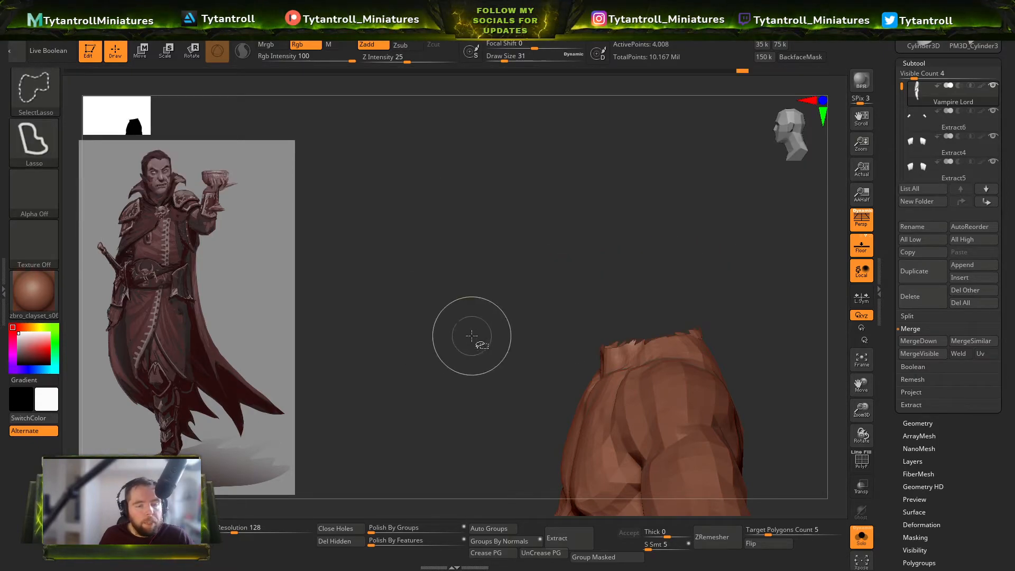
pyautogui.hotkey('ctrl', 'z')
pyautogui.moveTo(557, 295)
pyautogui.keyDown('ctrl'); pyautogui.keyDown('alt'); pyautogui.keyDown('shift'); pyautogui.mouseDown()
pyautogui.moveTo(641, 284)
pyautogui.moveTo(597, 275)
pyautogui.mouseUp(); pyautogui.keyUp('shift'); pyautogui.keyUp('alt'); pyautogui.keyUp('ctrl')
pyautogui.moveTo(520, 276)
pyautogui.keyDown('ctrl'); pyautogui.keyDown('alt'); pyautogui.keyDown('shift'); pyautogui.mouseDown()
pyautogui.moveTo(560, 298)
pyautogui.moveTo(682, 296)
pyautogui.mouseUp(); pyautogui.keyUp('shift'); pyautogui.keyUp('alt'); pyautogui.keyUp('ctrl')
pyautogui.click(861, 537)
# Step: Isolate the head subtool and mask everything except the lower edge of the neck
pyautogui.moveTo(585, 430)
pyautogui.mouseDown(button='right')
pyautogui.moveTo(661, 356)
pyautogui.moveTo(686, 353)
pyautogui.moveTo(627, 322)
pyautogui.mouseUp(button='right')
pyautogui.keyDown('alt'); pyautogui.click(550, 310); pyautogui.keyUp('alt')
pyautogui.keyDown('ctrl'); pyautogui.moveTo(650, 391); pyautogui.dragTo(664, 352, button='right'); pyautogui.keyUp('ctrl')
pyautogui.keyDown('shift'); pyautogui.moveTo(665, 353); pyautogui.dragTo(681, 363, button='right'); pyautogui.keyUp('shift')
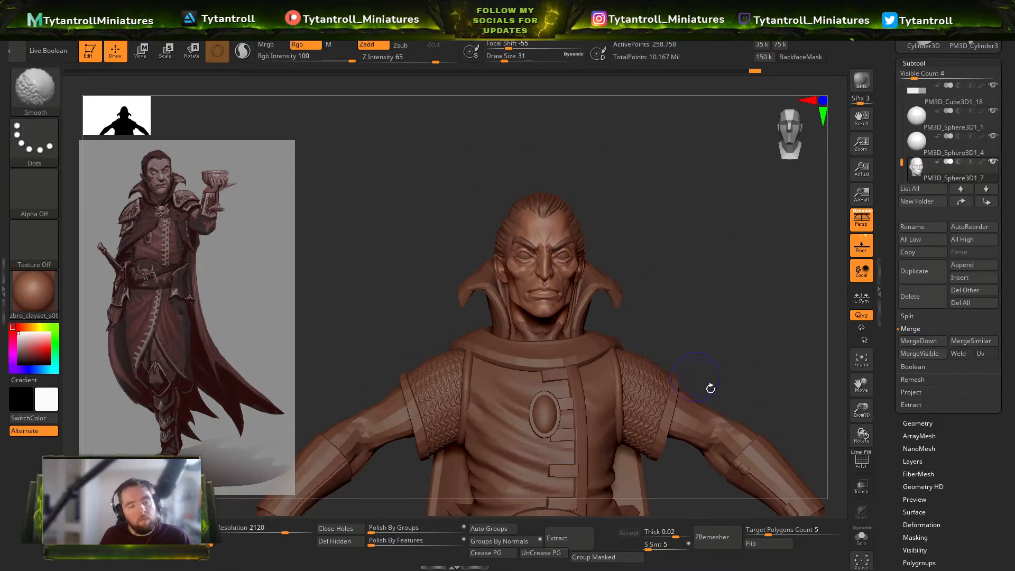
pyautogui.click(861, 536)
pyautogui.keyDown('ctrl'); pyautogui.moveTo(620, 335); pyautogui.dragTo(642, 396, button='right'); pyautogui.keyUp('ctrl')
pyautogui.keyDown('shift'); pyautogui.moveTo(642, 396); pyautogui.dragTo(603, 386, button='right'); pyautogui.keyUp('shift')
pyautogui.keyDown('ctrl'); pyautogui.moveTo(774, 426); pyautogui.dragTo(561, 365); pyautogui.keyUp('ctrl')
pyautogui.keyDown('ctrl'); pyautogui.click(581, 391); pyautogui.keyUp('ctrl')
pyautogui.keyDown('alt'); pyautogui.moveTo(663, 426); pyautogui.dragTo(571, 401, button='right'); pyautogui.keyUp('alt')
# Step: Realign the transform gizmo, extend the neck's lower end downward by about 0.09, and clear the mask
pyautogui.press('w')
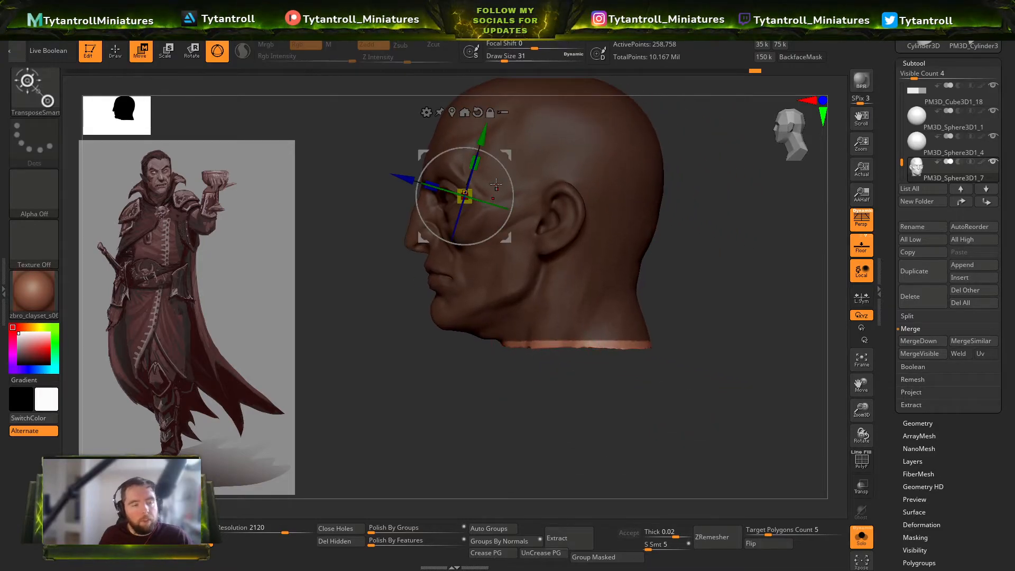
pyautogui.keyDown('alt'); pyautogui.click(477, 112); pyautogui.keyUp('alt')
pyautogui.moveTo(508, 153); pyautogui.dragTo(515, 229)
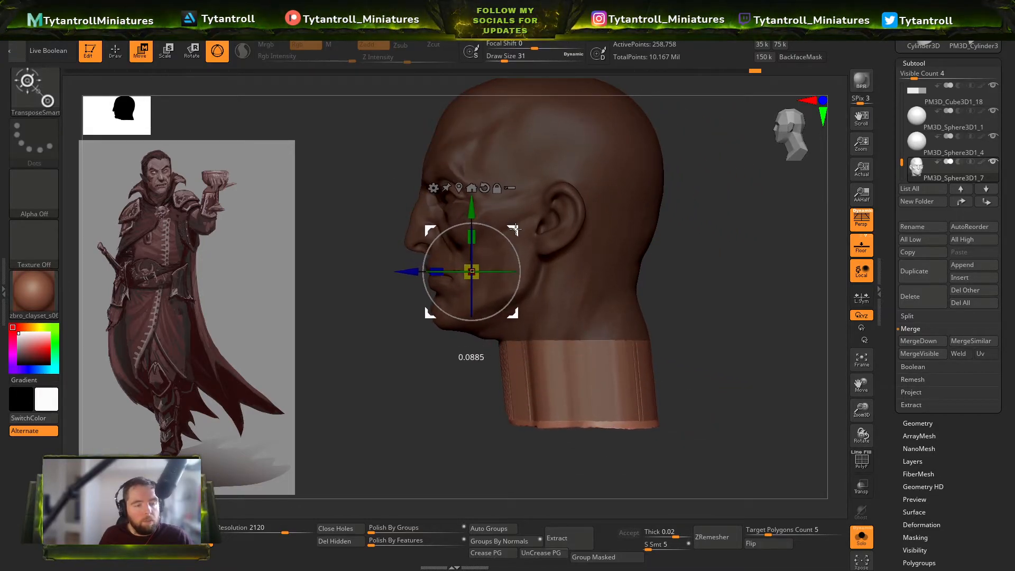
pyautogui.keyDown('ctrl'); pyautogui.click(695, 317); pyautogui.keyUp('ctrl')
# Step: Adjust the front of the extended neck with SnakeHook and remesh the head with DynaMesh at resolution 2120
pyautogui.press('b')
pyautogui.press('s')
pyautogui.press('h')
pyautogui.moveTo(413, 379); pyautogui.dragTo(454, 354, button='right')
pyautogui.press('s')
pyautogui.moveTo(518, 337); pyautogui.dragTo(527, 337)
pyautogui.moveTo(502, 317); pyautogui.dragTo(500, 326)
pyautogui.keyDown('ctrl'); pyautogui.moveTo(439, 380); pyautogui.dragTo(432, 390); pyautogui.keyUp('ctrl')
pyautogui.keyDown('ctrl'); pyautogui.moveTo(440, 390); pyautogui.dragTo(397, 410); pyautogui.keyUp('ctrl')
pyautogui.moveTo(397, 410); pyautogui.dragTo(399, 274, button='right')
# Step: Work over the extended neck with the Clay brush, and show the other subtools again
pyautogui.press('b')
pyautogui.click(191, 165)
pyautogui.moveTo(263, 350); pyautogui.dragTo(404, 342, button='right')
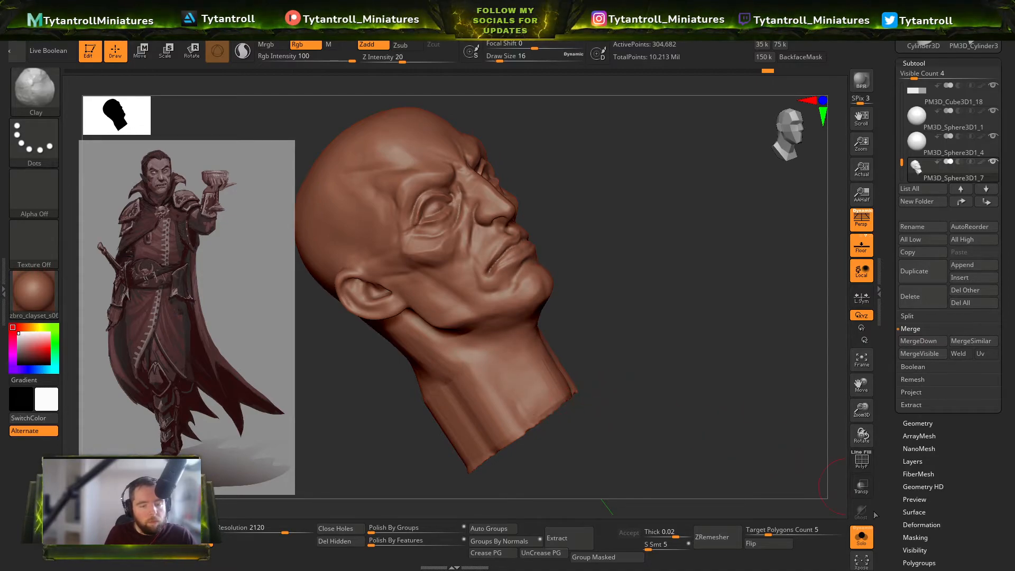
pyautogui.click(862, 536)
pyautogui.moveTo(715, 298); pyautogui.dragTo(684, 399, button='right')
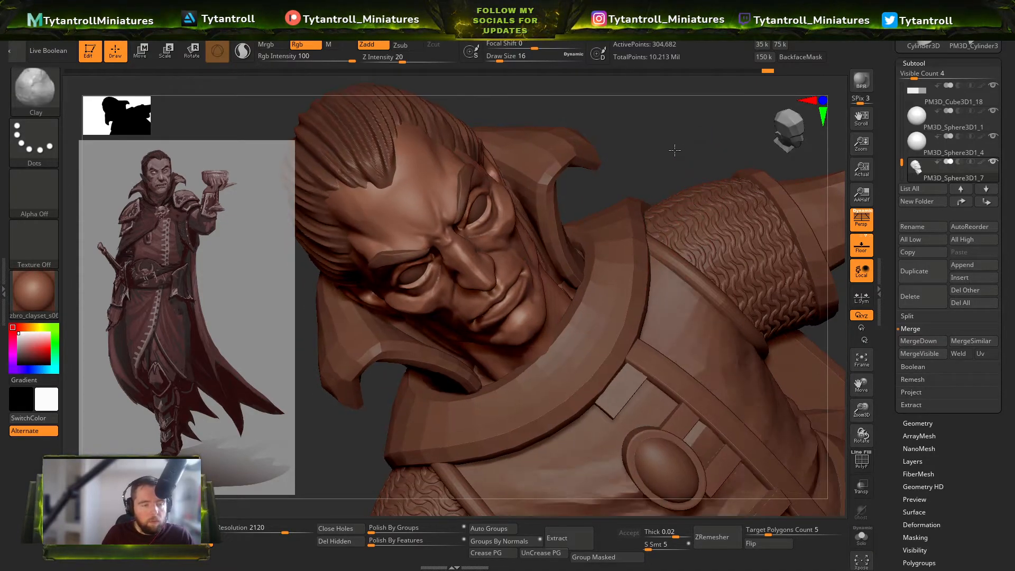
pyautogui.keyDown('shift'); pyautogui.moveTo(675, 150); pyautogui.dragTo(724, 177, button='right'); pyautogui.keyUp('shift')
# Step: Adjust the forms of the face with the Move brush
pyautogui.press('b')
pyautogui.click(704, 233)
pyautogui.moveTo(716, 279)
pyautogui.keyDown('alt'); pyautogui.mouseDown(button='right')
pyautogui.moveTo(727, 296)
pyautogui.moveTo(718, 281)
pyautogui.mouseUp(button='right'); pyautogui.keyUp('alt')
pyautogui.moveTo(734, 329)
pyautogui.mouseDown(button='right')
pyautogui.moveTo(743, 342)
pyautogui.moveTo(779, 341)
pyautogui.mouseUp(button='right')
pyautogui.press('b')
pyautogui.press('m')
pyautogui.press('v')
pyautogui.moveTo(523, 363)
pyautogui.mouseDown(button='right')
pyautogui.moveTo(605, 358)
pyautogui.moveTo(543, 353)
pyautogui.moveTo(537, 373)
pyautogui.moveTo(587, 361)
pyautogui.mouseUp(button='right')
pyautogui.moveTo(742, 348)
pyautogui.mouseDown(button='right')
pyautogui.moveTo(712, 338)
pyautogui.moveTo(699, 274)
pyautogui.mouseUp(button='right')
# Step: Flatten the cheek planes with TrimDynamic at draw size 7 and adjust the head's profile with SnakeHook at size 17
pyautogui.press('b')
pyautogui.press('t')
pyautogui.press('d')
pyautogui.moveTo(711, 237); pyautogui.dragTo(593, 285, button='right')
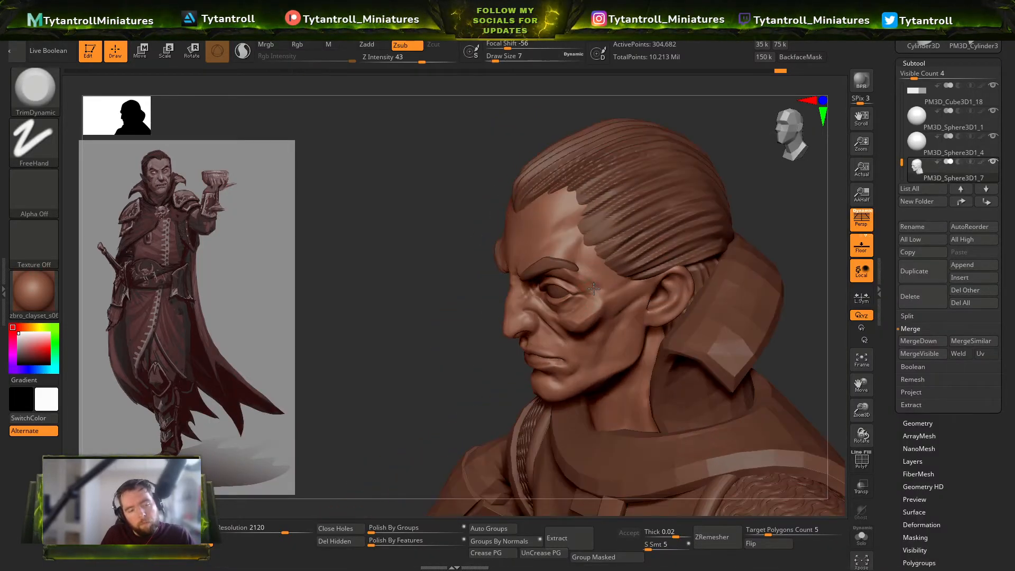
pyautogui.moveTo(598, 320)
pyautogui.mouseDown(button='right')
pyautogui.moveTo(682, 296)
pyautogui.moveTo(703, 232)
pyautogui.moveTo(595, 269)
pyautogui.moveTo(536, 264)
pyautogui.moveTo(632, 299)
pyautogui.moveTo(589, 367)
pyautogui.moveTo(641, 285)
pyautogui.moveTo(563, 332)
pyautogui.mouseUp(button='right')
pyautogui.press('b')
pyautogui.press('s')
pyautogui.press('h')
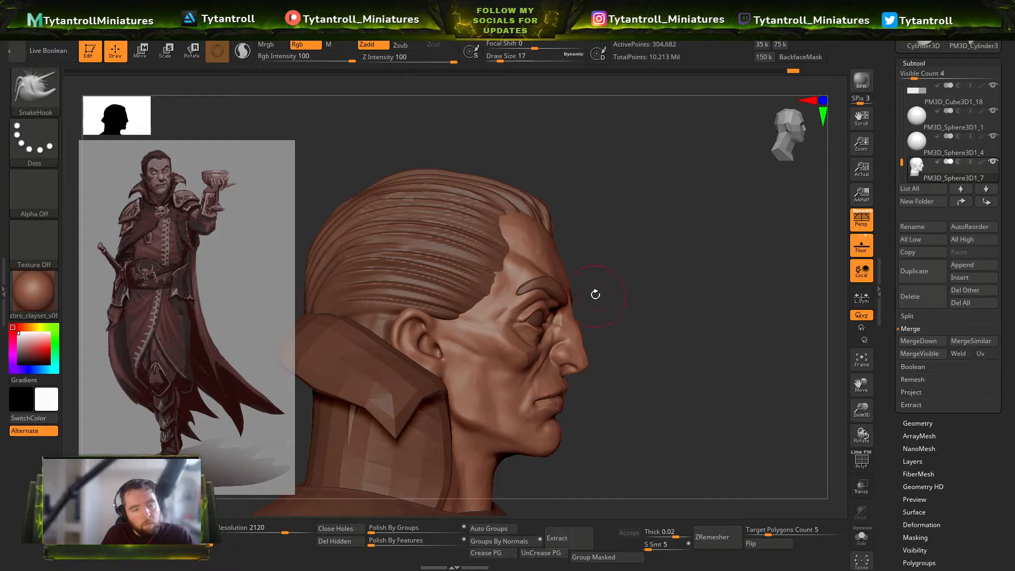
# Step: Carve finer creases around the mouth and lower cheek with DamStandard at a draw size of 4
pyautogui.press('b')
pyautogui.press('d')
pyautogui.press('s')
pyautogui.moveTo(594, 296)
pyautogui.mouseDown(button='right')
pyautogui.moveTo(571, 312)
pyautogui.moveTo(543, 278)
pyautogui.mouseUp(button='right')
pyautogui.moveTo(431, 304); pyautogui.dragTo(436, 329)
pyautogui.press('s')
pyautogui.moveTo(731, 265)
pyautogui.keyDown('shift'); pyautogui.mouseDown()
pyautogui.moveTo(741, 271)
pyautogui.moveTo(705, 299)
pyautogui.mouseUp(); pyautogui.keyUp('shift')
pyautogui.press('s')
pyautogui.moveTo(579, 341); pyautogui.dragTo(582, 341)
pyautogui.moveTo(774, 273)
pyautogui.mouseDown()
pyautogui.moveTo(739, 275)
pyautogui.moveTo(742, 288)
pyautogui.moveTo(792, 289)
pyautogui.mouseUp()
pyautogui.press('s')
pyautogui.click(606, 330)
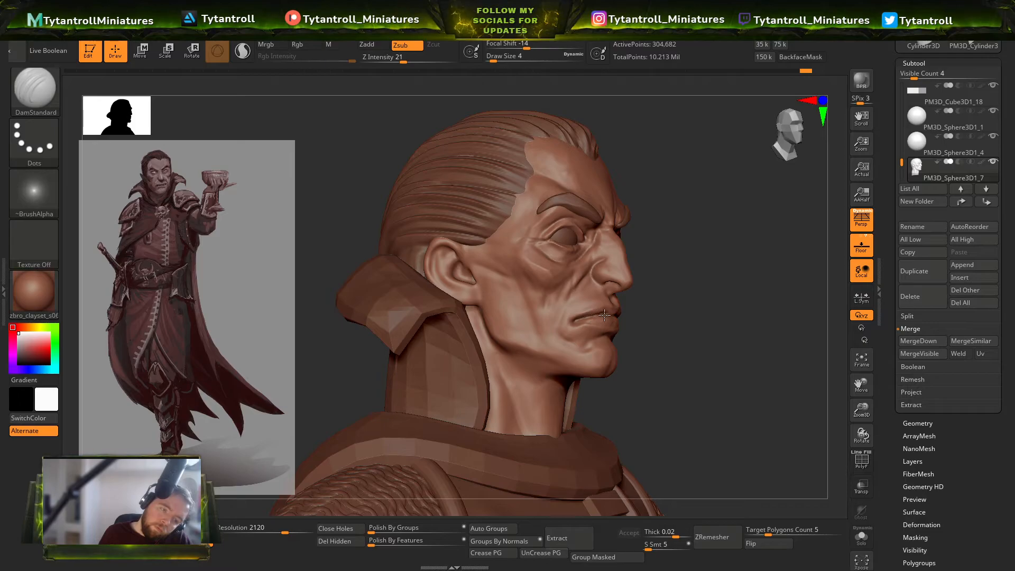
# Step: Refine the side of the head with SnakeHook and thicken the ear's rim with the Inflat brush at draw size 8
pyautogui.moveTo(667, 306); pyautogui.dragTo(611, 317)
pyautogui.moveTo(748, 262)
pyautogui.mouseDown()
pyautogui.moveTo(747, 211)
pyautogui.moveTo(740, 227)
pyautogui.moveTo(787, 254)
pyautogui.mouseUp()
pyautogui.press('b')
pyautogui.press('s')
pyautogui.press('h')
pyautogui.press('b')
pyautogui.press('i')
pyautogui.press('n')
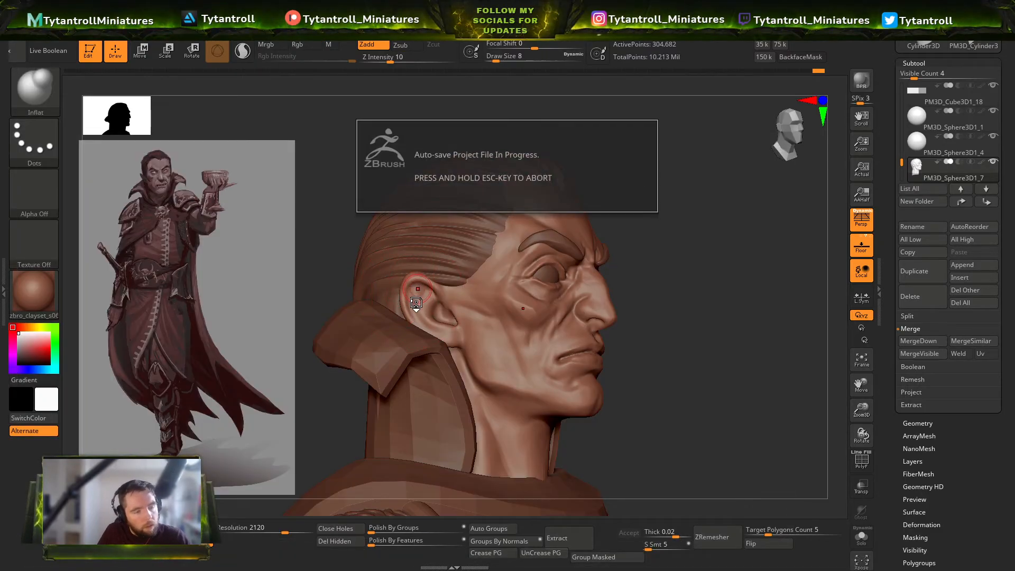
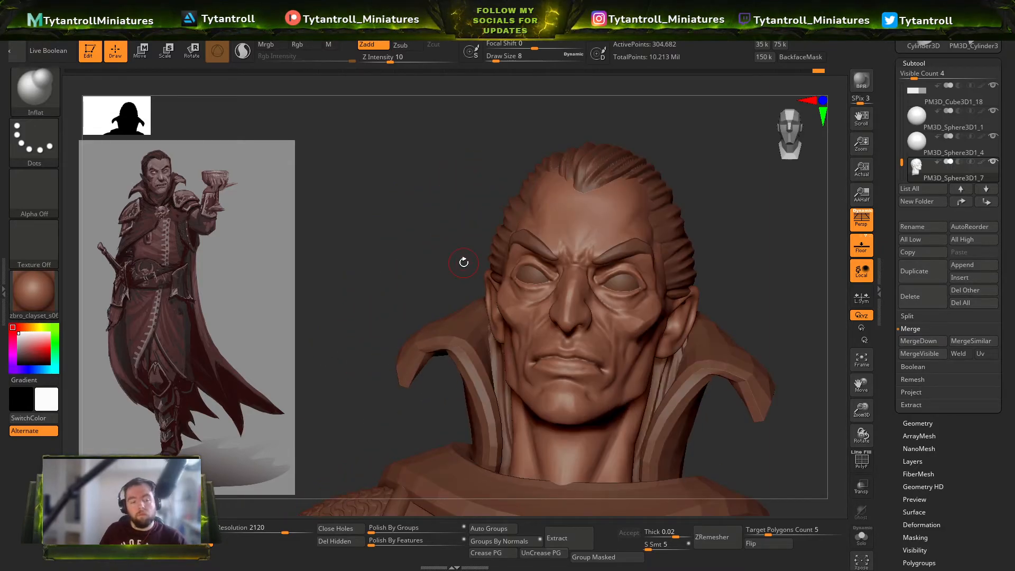
# Step: Tighten the folds of the face with the Pinch brush at a draw size of 20
pyautogui.press('b')
pyautogui.press('d')
pyautogui.press('s')
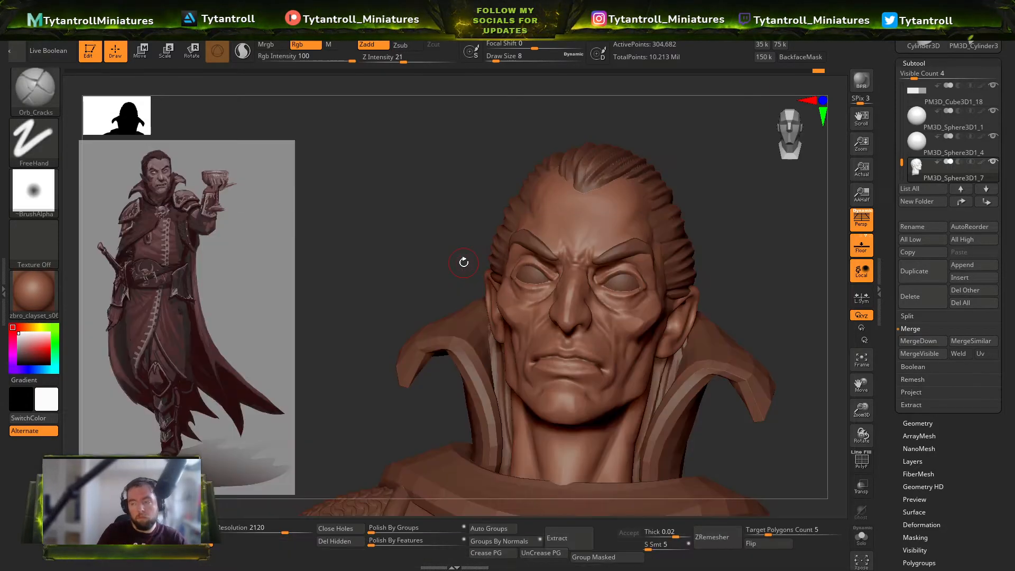
pyautogui.moveTo(753, 252)
pyautogui.mouseDown()
pyautogui.moveTo(793, 275)
pyautogui.moveTo(809, 236)
pyautogui.moveTo(826, 248)
pyautogui.mouseUp()
pyautogui.press('b')
pyautogui.press('p')
pyautogui.press('i')
pyautogui.moveTo(583, 302); pyautogui.dragTo(613, 297)
pyautogui.moveTo(766, 246); pyautogui.dragTo(711, 222)
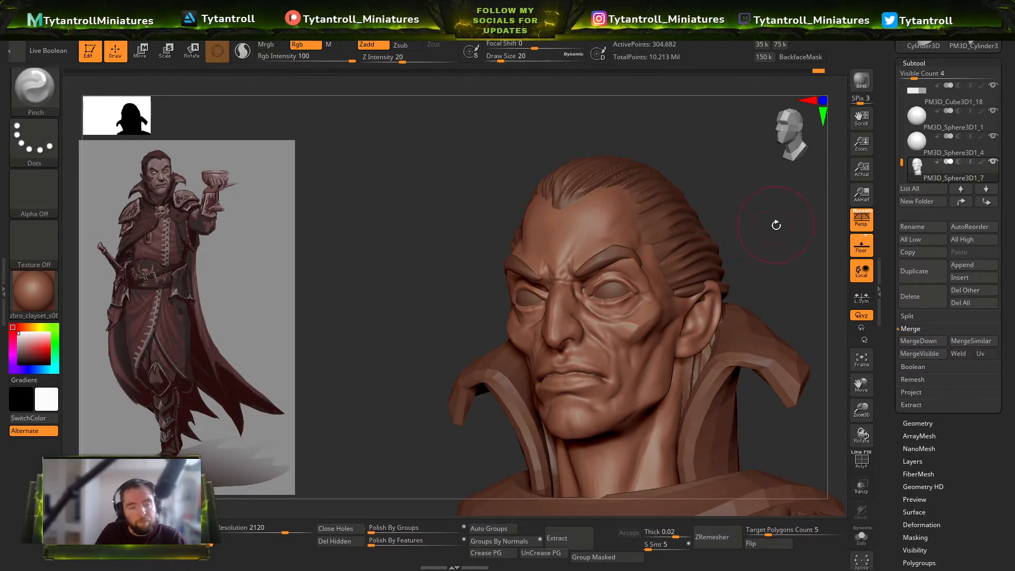
# Step: Select the hair subtool and adjust its shape with SnakeHook at a draw size of 18
pyautogui.moveTo(775, 223); pyautogui.dragTo(740, 227)
pyautogui.press('b')
pyautogui.press('s')
pyautogui.press('h')
pyautogui.moveTo(412, 360); pyautogui.dragTo(665, 275)
pyautogui.moveTo(573, 310)
pyautogui.mouseDown()
pyautogui.moveTo(618, 245)
pyautogui.moveTo(729, 240)
pyautogui.mouseUp()
pyautogui.press('b')
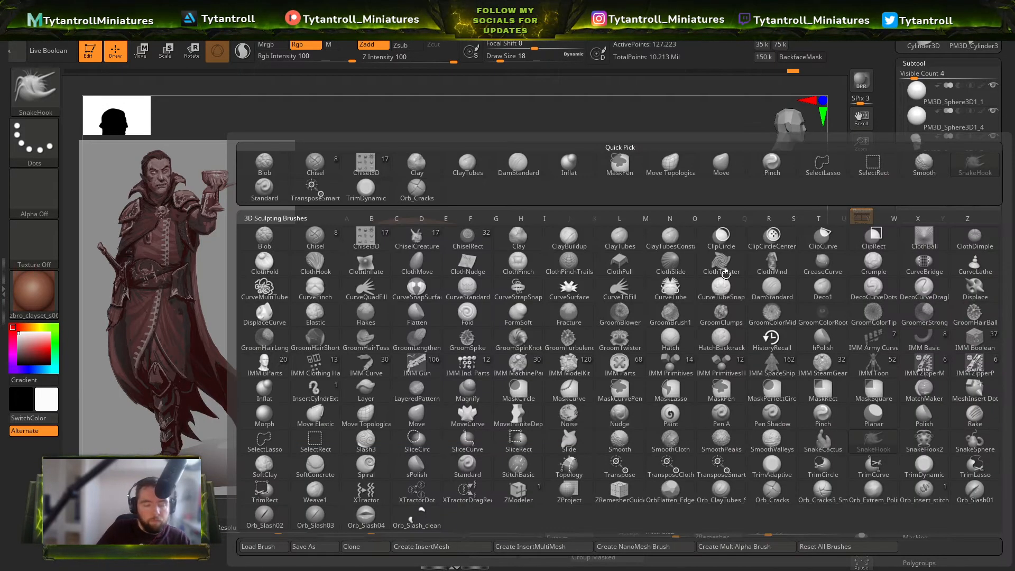
pyautogui.press('s')
pyautogui.press('h')
pyautogui.moveTo(588, 337); pyautogui.dragTo(517, 299)
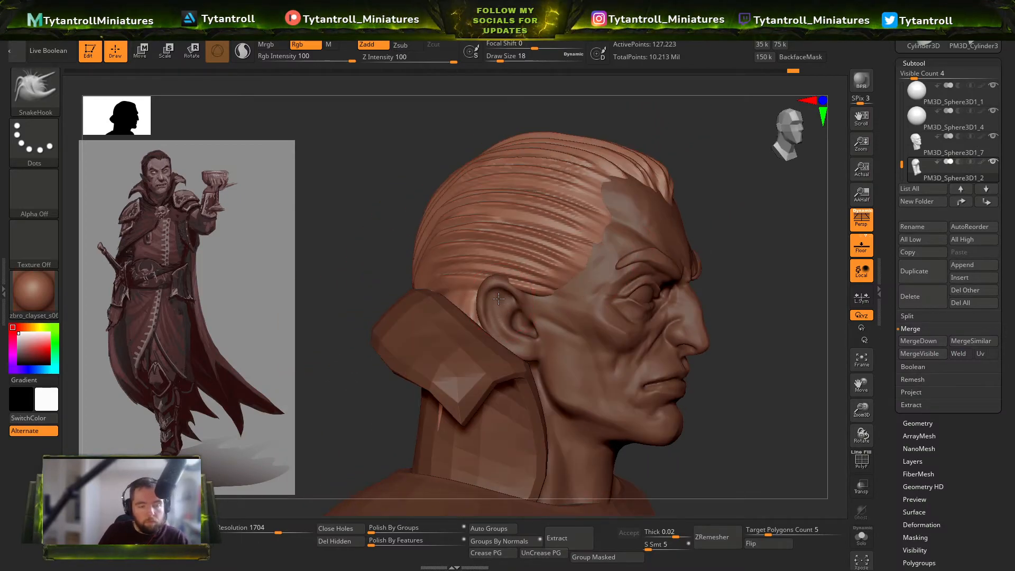
# Step: Return to the head subtool and deepen the creases beside the nose with DamStandard at a draw size of 7
pyautogui.keyDown('alt'); pyautogui.click(497, 298); pyautogui.keyUp('alt')
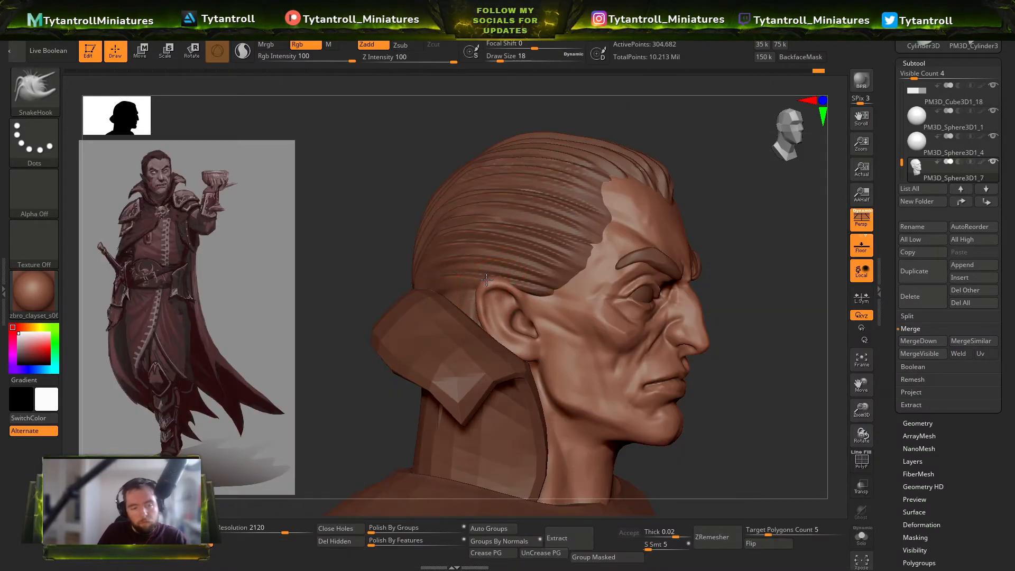
pyautogui.moveTo(742, 268)
pyautogui.keyDown('alt'); pyautogui.mouseDown()
pyautogui.moveTo(740, 238)
pyautogui.moveTo(682, 241)
pyautogui.moveTo(770, 287)
pyautogui.moveTo(811, 286)
pyautogui.mouseUp(); pyautogui.keyUp('alt')
pyautogui.press('b')
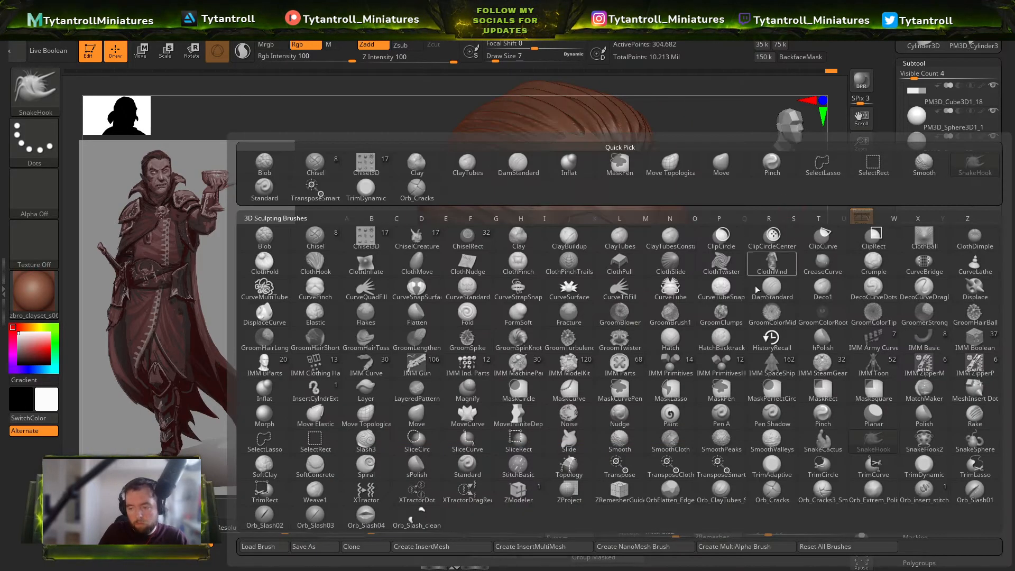
pyautogui.press('d')
pyautogui.press('s')
pyautogui.press('s')
pyautogui.moveTo(638, 297); pyautogui.dragTo(642, 297)
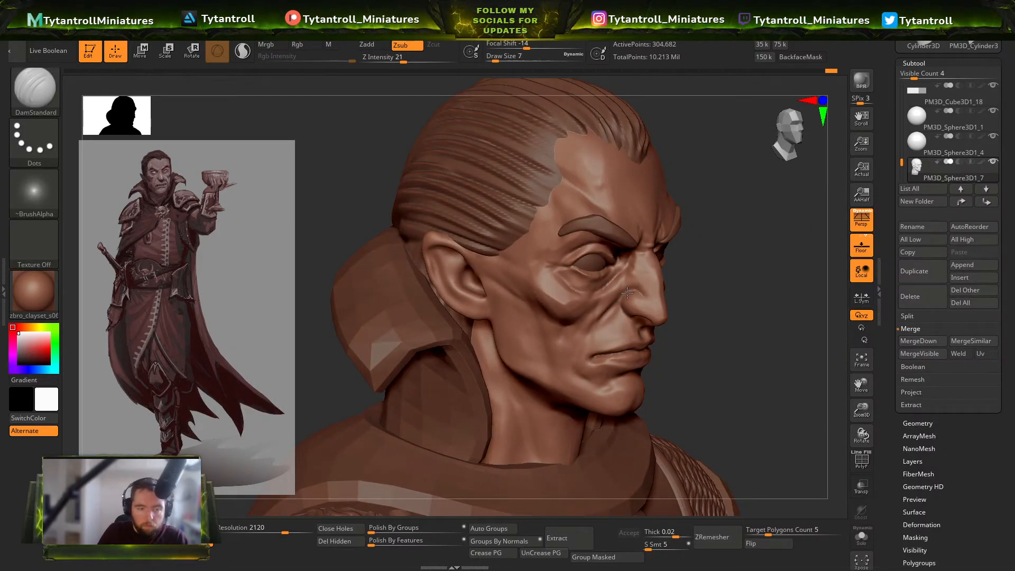
pyautogui.moveTo(706, 310); pyautogui.dragTo(366, 310)
pyautogui.keyDown('alt'); pyautogui.moveTo(809, 315); pyautogui.dragTo(752, 266); pyautogui.keyUp('alt')
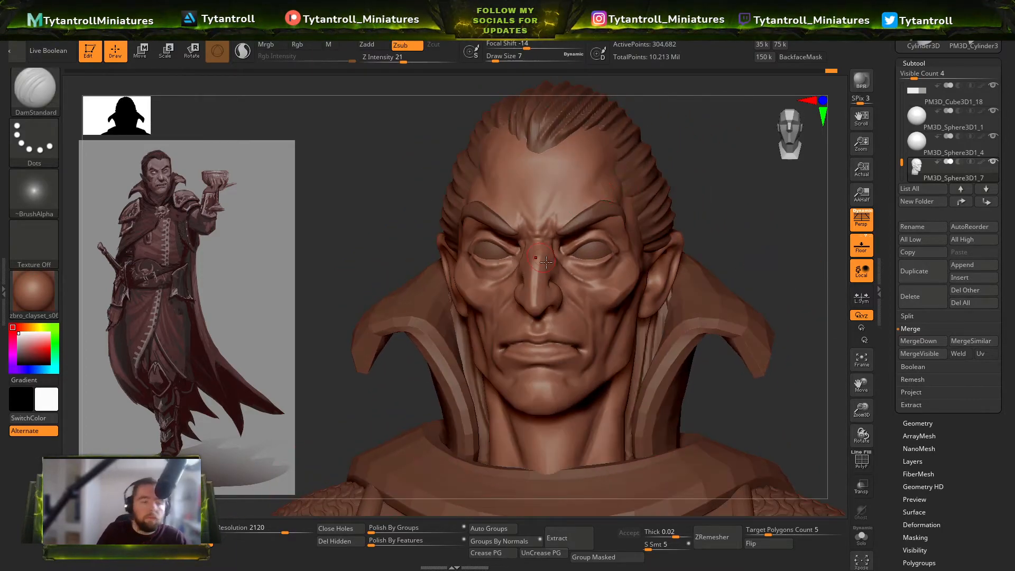
# Step: Adjust the facial forms with SnakeHook and sharpen the face's creases with DamStandard at a draw size of 8
pyautogui.press('b')
pyautogui.press('s')
pyautogui.press('h')
pyautogui.press('s')
pyautogui.moveTo(566, 284); pyautogui.dragTo(570, 284)
pyautogui.keyDown('alt'); pyautogui.moveTo(729, 221); pyautogui.dragTo(727, 237); pyautogui.keyUp('alt')
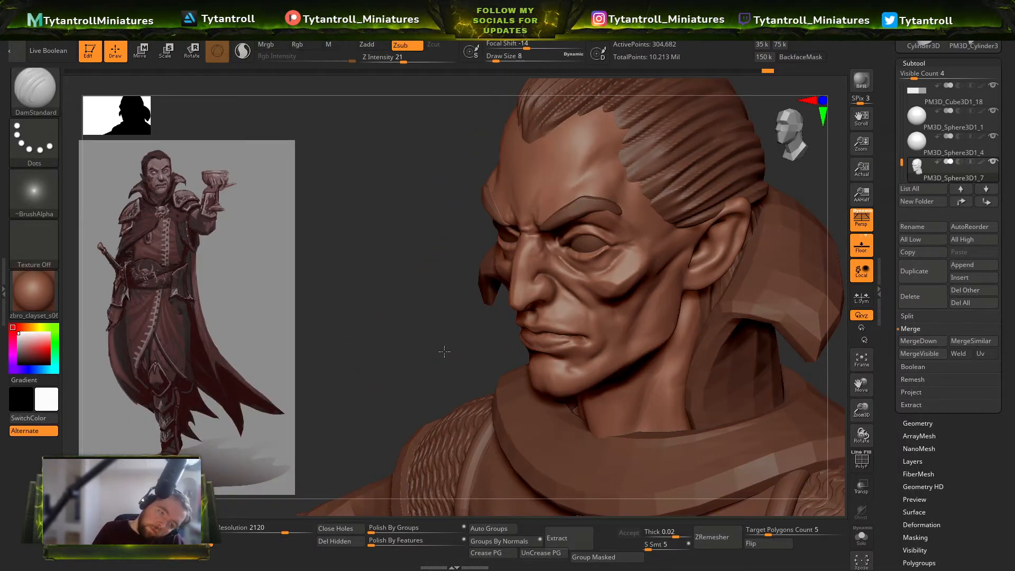
pyautogui.keyDown('shift'); pyautogui.moveTo(444, 351); pyautogui.dragTo(534, 346); pyautogui.keyUp('shift')
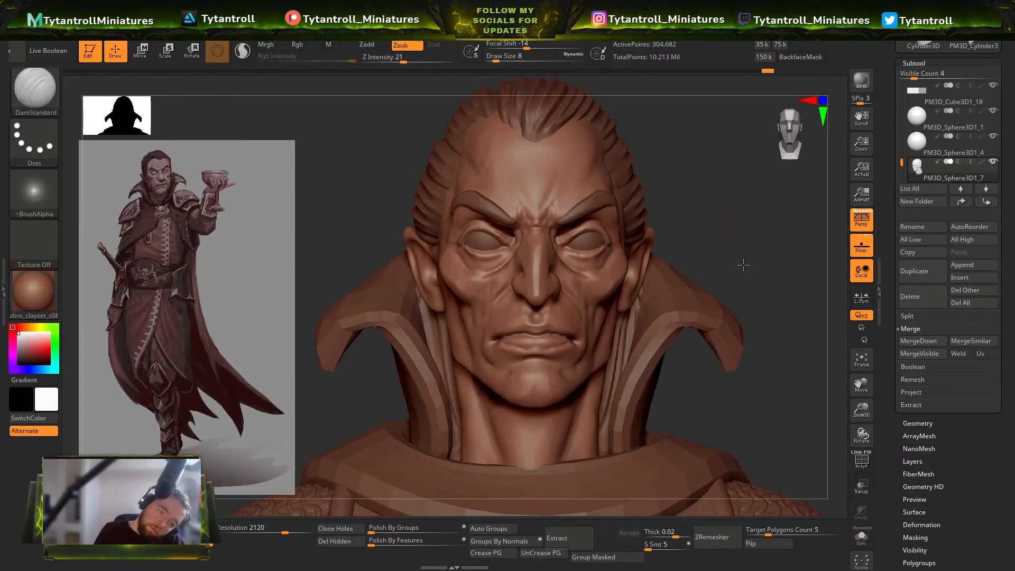
pyautogui.keyDown('alt'); pyautogui.moveTo(738, 249); pyautogui.dragTo(749, 288); pyautogui.keyUp('alt')
# Step: Flatten the bridge of the nose and the area between the brows with TrimDynamic at a draw size of 5
pyautogui.press('b')
pyautogui.press('t')
pyautogui.press('b')
pyautogui.press('t')
pyautogui.press('d')
pyautogui.press('s')
pyautogui.moveTo(556, 269); pyautogui.dragTo(547, 265)
pyautogui.press('s')
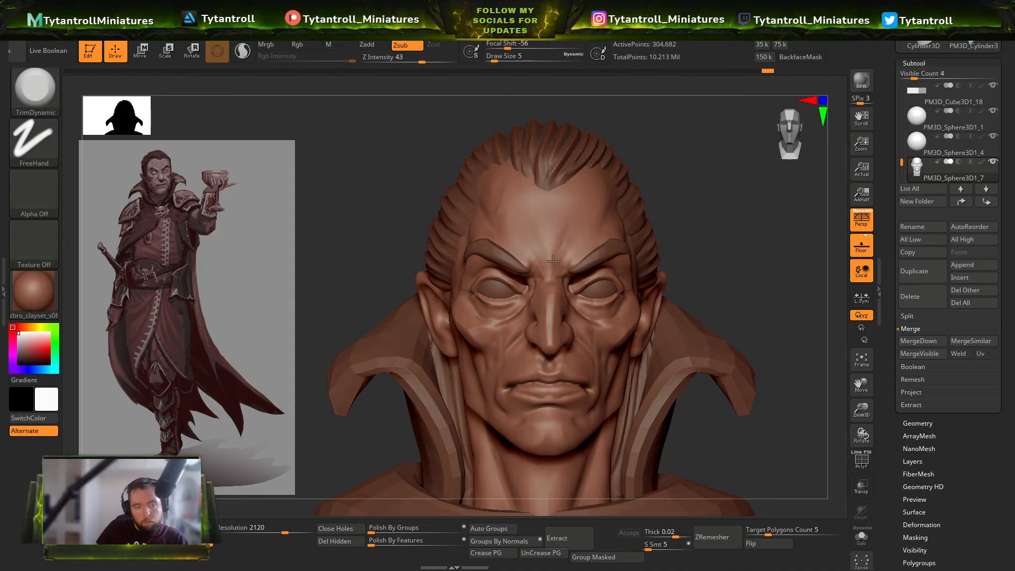
# Step: Examine the face from below, from the front, and in profile against the reference art
pyautogui.press('b')
pyautogui.click(228, 163)
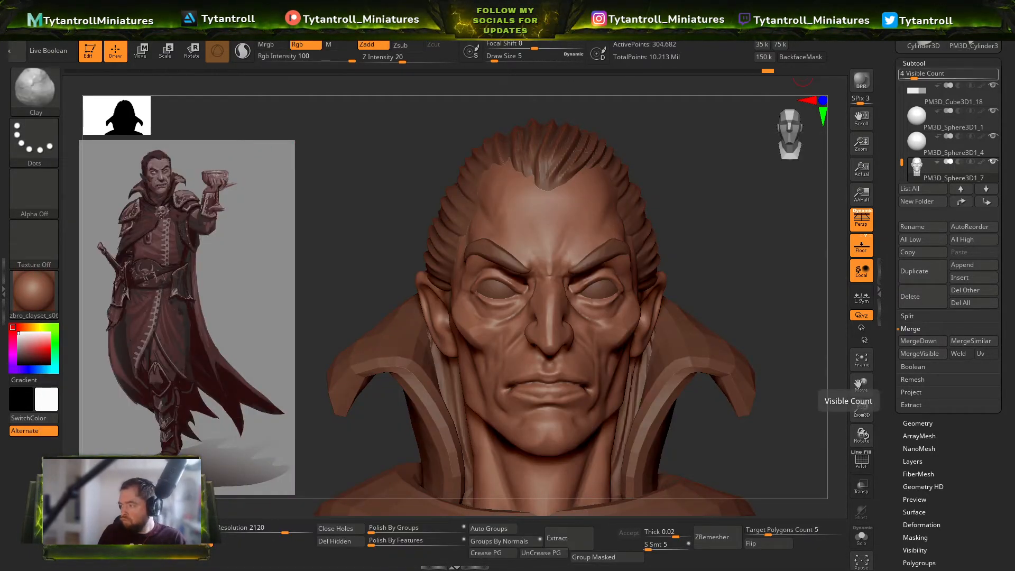
pyautogui.moveTo(501, 281); pyautogui.dragTo(493, 248, button='right')
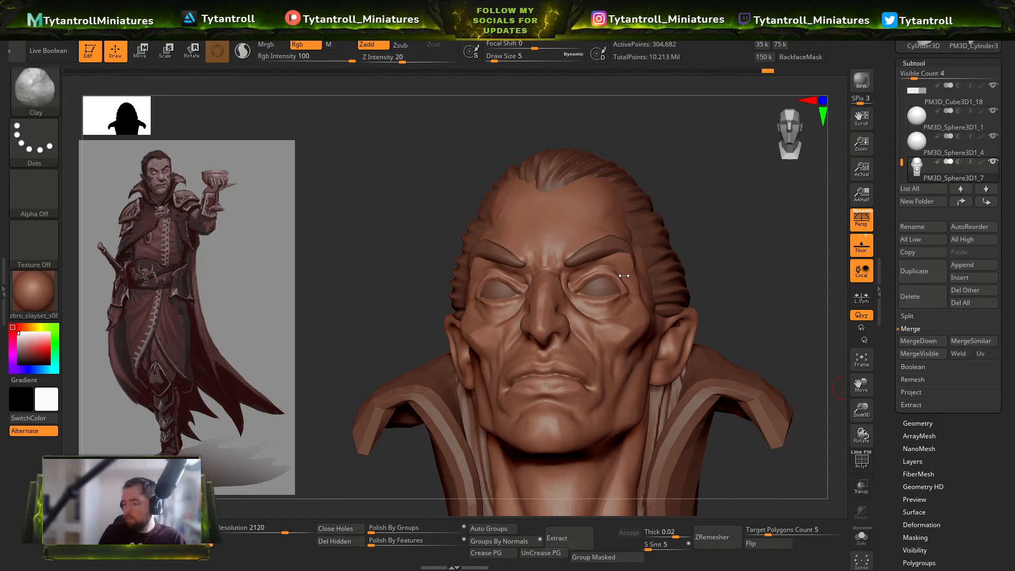
pyautogui.moveTo(430, 213); pyautogui.dragTo(442, 248, button='right')
pyautogui.keyDown('ctrl'); pyautogui.moveTo(594, 174); pyautogui.dragTo(594, 230, button='right'); pyautogui.keyUp('ctrl')
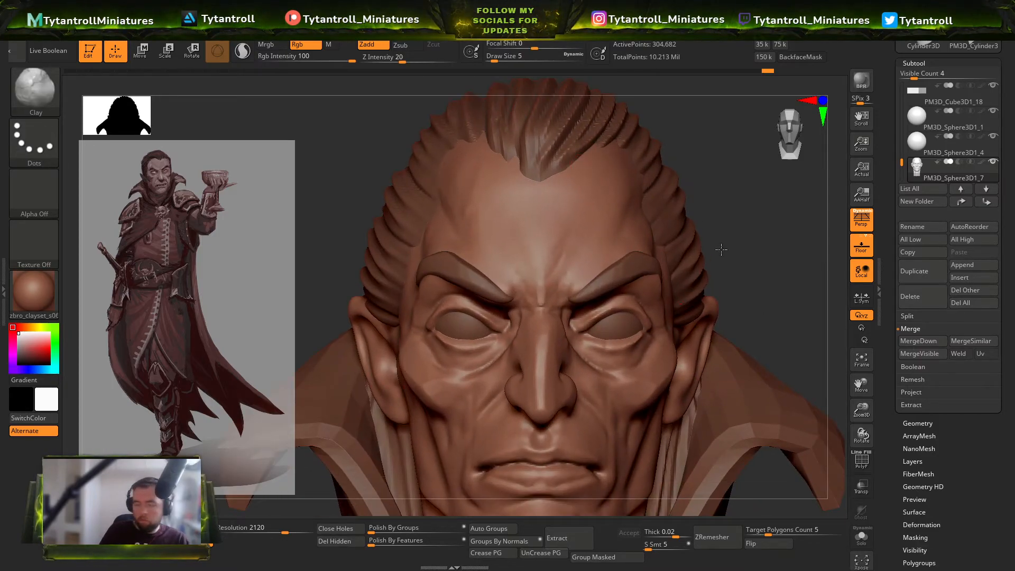
pyautogui.moveTo(718, 254); pyautogui.dragTo(660, 248, button='right')
pyautogui.press('b')
pyautogui.click(324, 158)
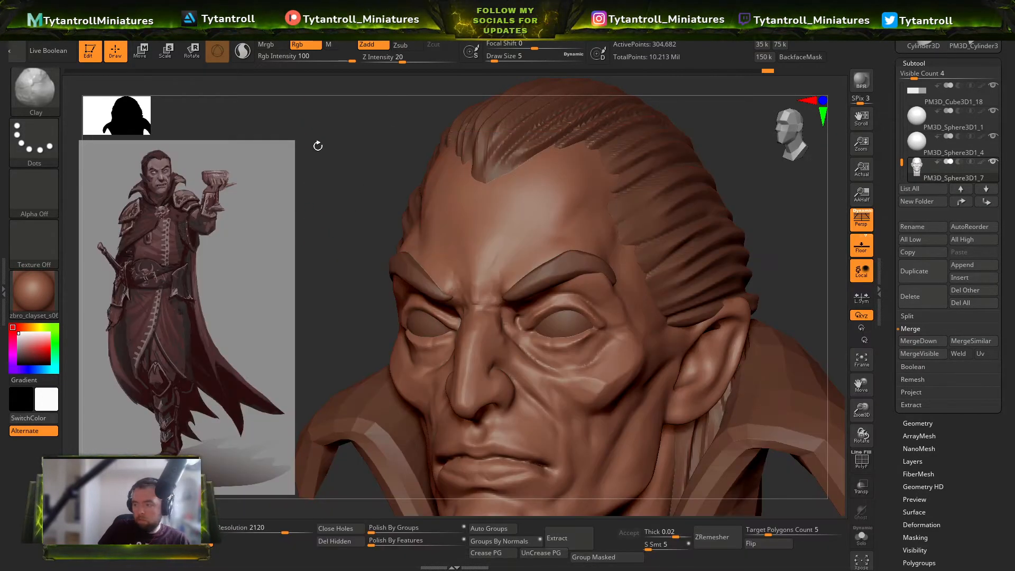
pyautogui.moveTo(295, 277)
pyautogui.mouseDown(button='right')
pyautogui.moveTo(317, 223)
pyautogui.moveTo(422, 121)
pyautogui.moveTo(344, 220)
pyautogui.moveTo(319, 231)
pyautogui.moveTo(288, 208)
pyautogui.moveTo(412, 243)
pyautogui.mouseUp(button='right')
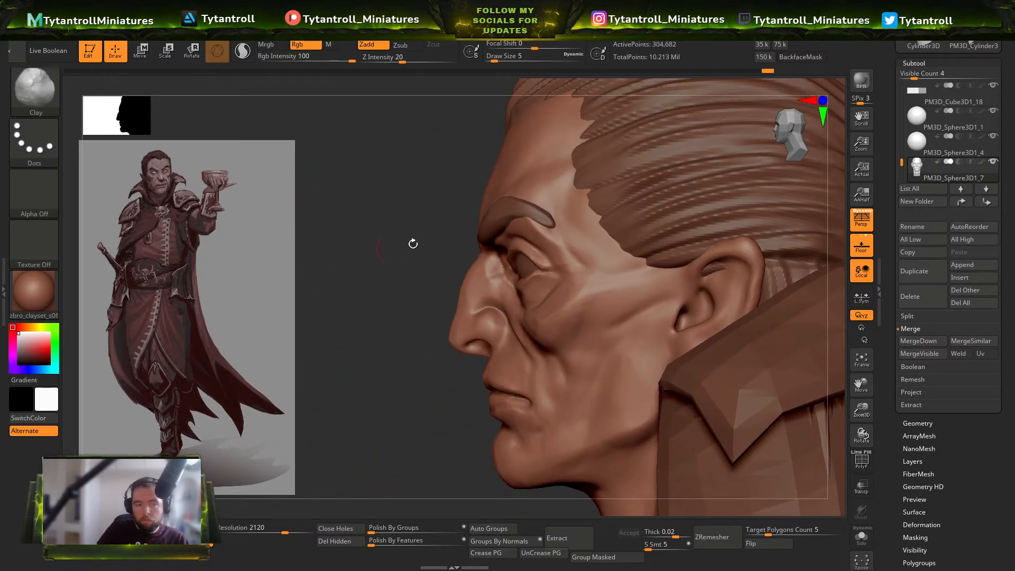
# Step: Select the hair subtool and pull a sideburn down in front of the ear with SnakeHook, undoing the last stroke
pyautogui.keyDown('alt'); pyautogui.click(618, 208); pyautogui.keyUp('alt')
pyautogui.press('b')
pyautogui.moveTo(329, 276)
pyautogui.keyDown('alt'); pyautogui.mouseDown()
pyautogui.moveTo(317, 337)
pyautogui.moveTo(356, 351)
pyautogui.mouseUp(); pyautogui.keyUp('alt')
pyautogui.press('s')
pyautogui.press('h')
pyautogui.press('ctrl')
pyautogui.press('ctrl')
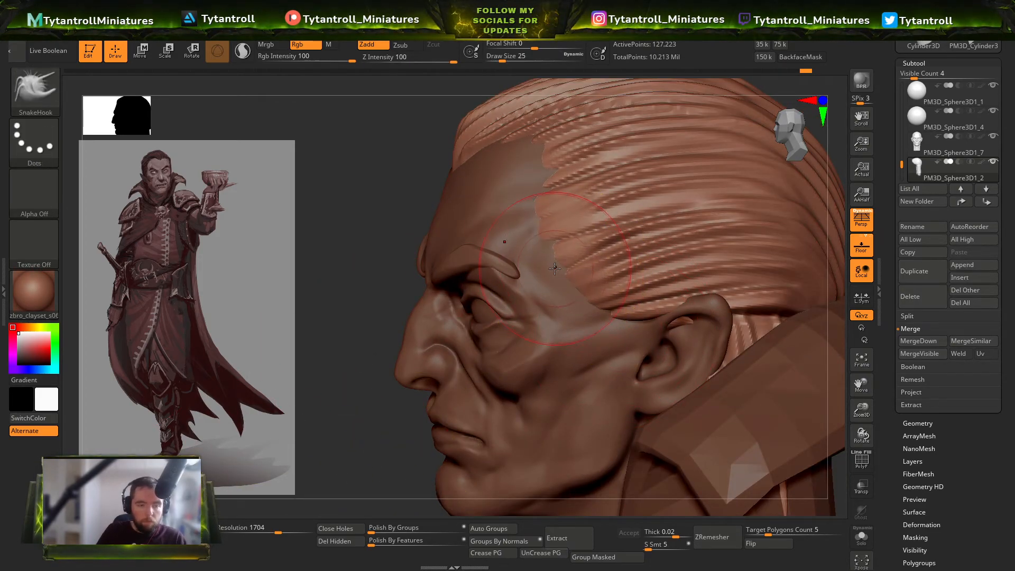
pyautogui.moveTo(265, 397); pyautogui.dragTo(325, 330)
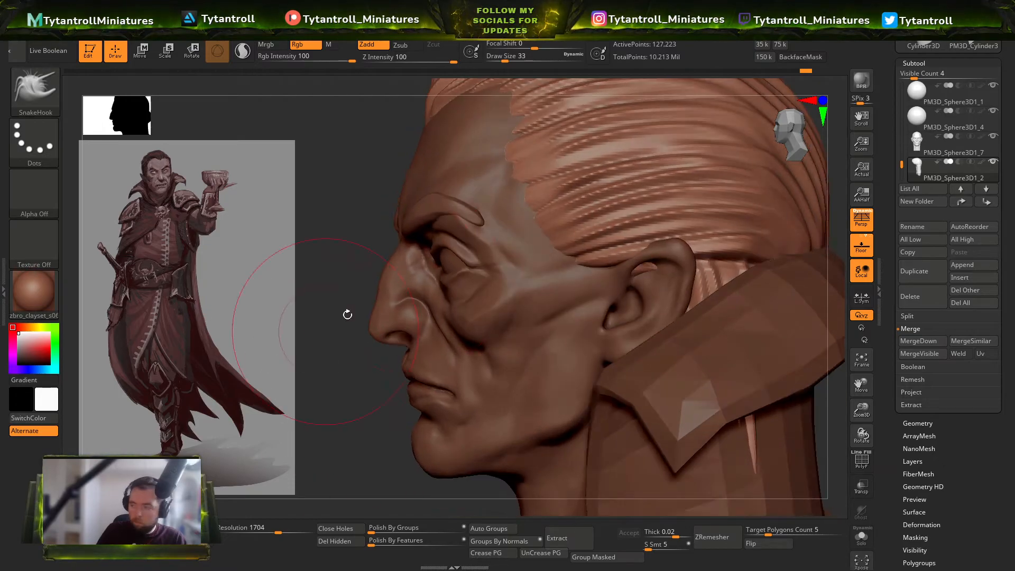
pyautogui.moveTo(366, 359)
pyautogui.mouseDown()
pyautogui.moveTo(720, 243)
pyautogui.moveTo(673, 244)
pyautogui.moveTo(729, 215)
pyautogui.moveTo(761, 228)
pyautogui.moveTo(723, 229)
pyautogui.moveTo(763, 226)
pyautogui.moveTo(749, 227)
pyautogui.mouseUp()
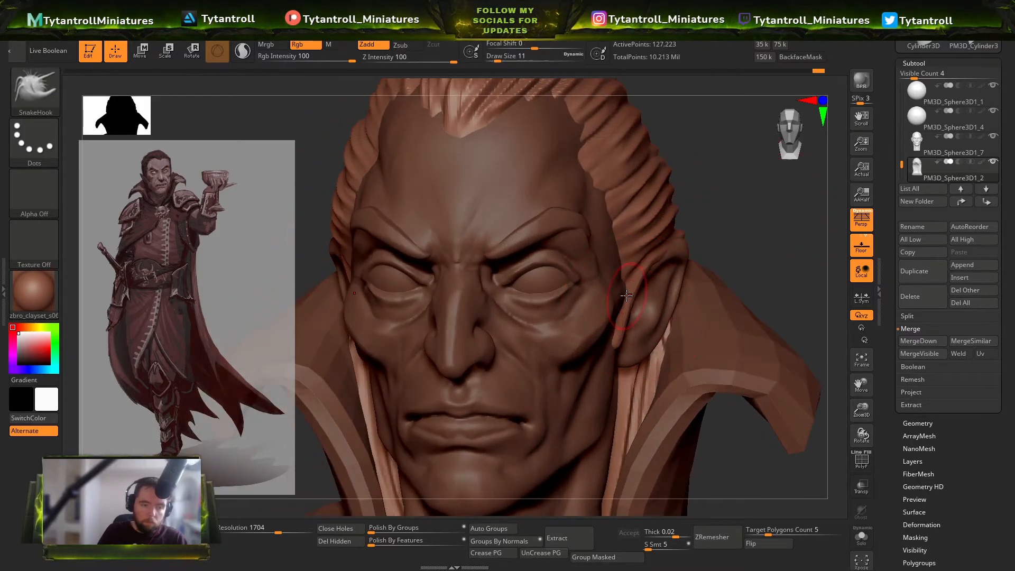
pyautogui.moveTo(642, 292); pyautogui.dragTo(642, 264)
pyautogui.hotkey('ctrl', 'z')
# Step: Refine the sideburn's shape on the hair subtool with the Move brush at a draw size of 18
pyautogui.keyDown('alt'); pyautogui.click(666, 288); pyautogui.keyUp('alt')
pyautogui.moveTo(761, 227); pyautogui.dragTo(323, 408)
pyautogui.press('b')
pyautogui.press('s')
pyautogui.press('t')
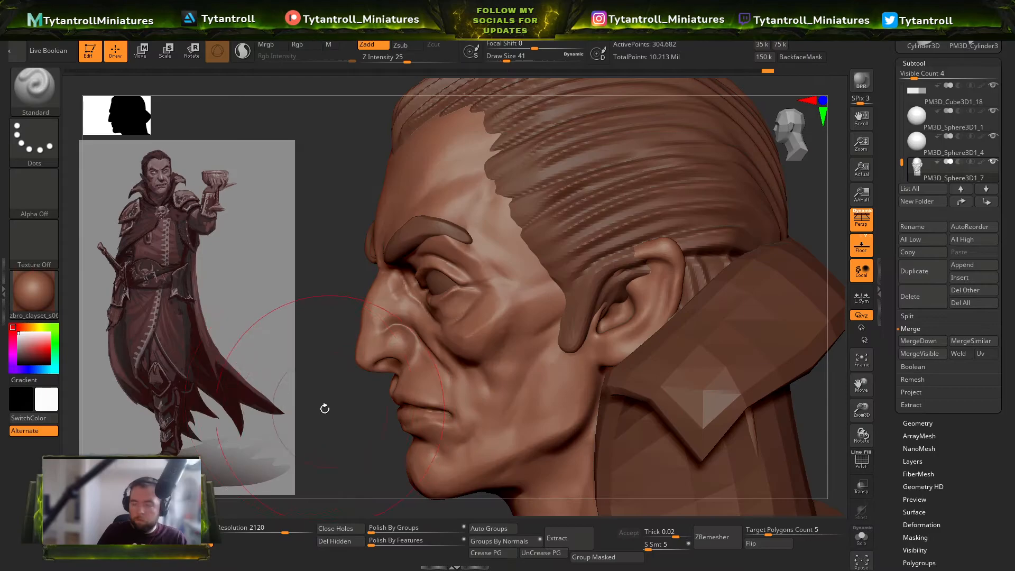
pyautogui.keyDown('alt'); pyautogui.click(620, 287); pyautogui.keyUp('alt')
pyautogui.press('b')
pyautogui.press('m')
pyautogui.press('v')
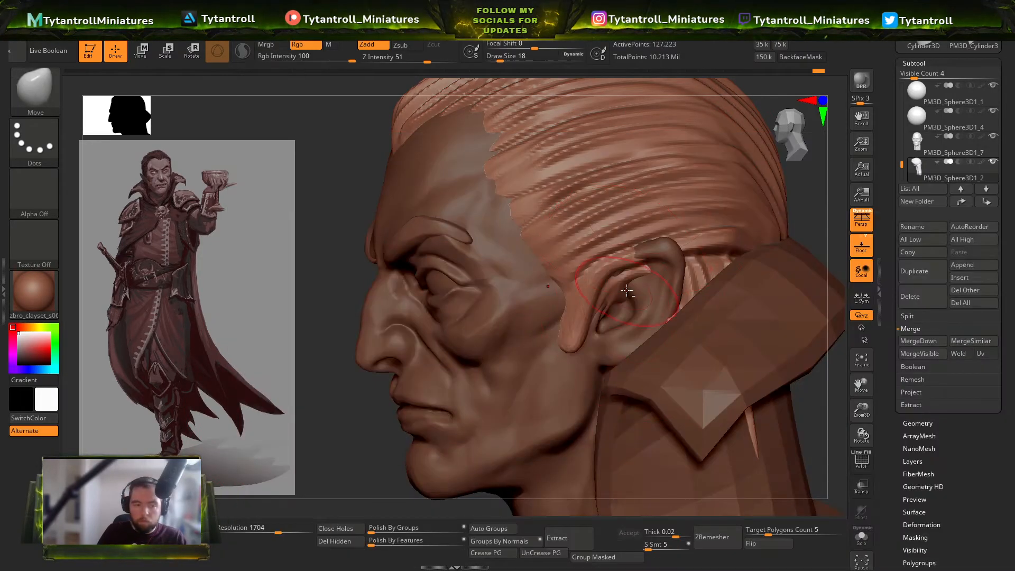
# Step: Select the head subtool and build up the inner folds of the ear with the Standard brush at draw size 6
pyautogui.press('b')
pyautogui.press('s')
pyautogui.press('t')
pyautogui.moveTo(340, 502); pyautogui.dragTo(418, 492)
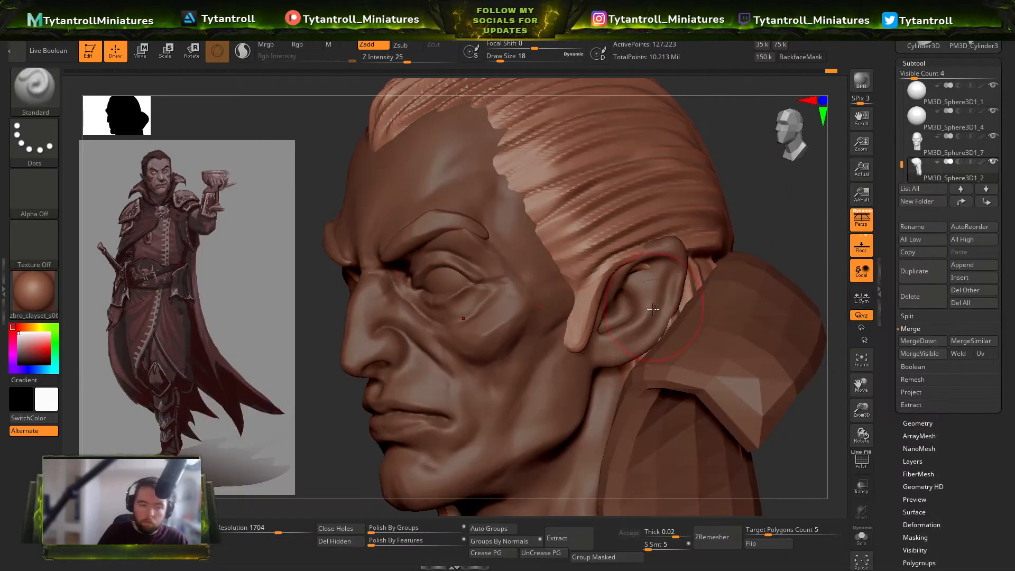
pyautogui.keyDown('alt'); pyautogui.click(617, 338); pyautogui.keyUp('alt')
pyautogui.press('b')
pyautogui.press('s')
pyautogui.press('t')
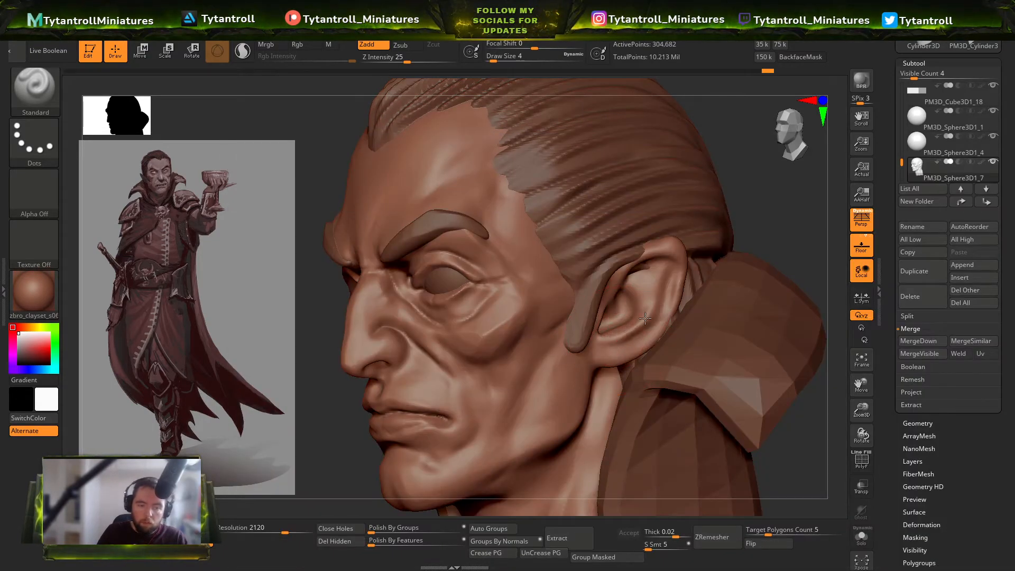
pyautogui.moveTo(780, 215)
pyautogui.mouseDown()
pyautogui.moveTo(753, 222)
pyautogui.moveTo(742, 211)
pyautogui.mouseUp()
pyautogui.press('s')
pyautogui.click(617, 289)
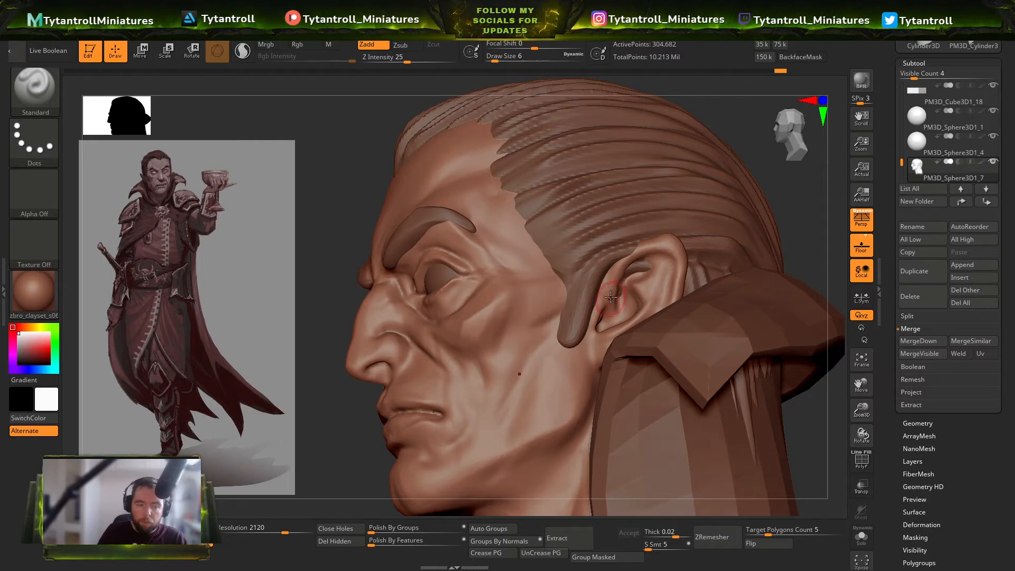
# Step: Pull the top of the ear outward into a pointed tip with the SnakeHook brush on the head subtool
pyautogui.press('b')
pyautogui.press('s')
pyautogui.press('h')
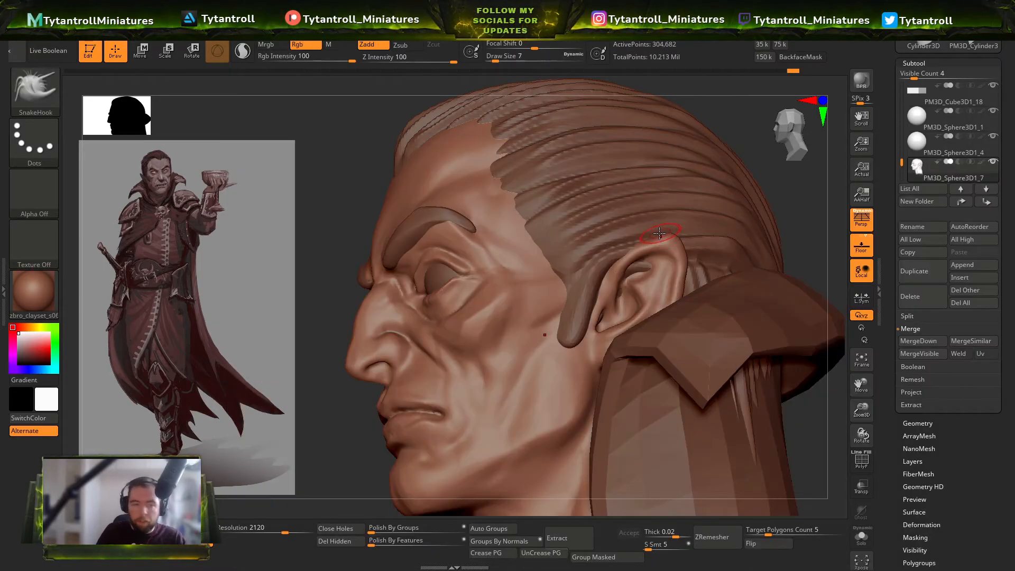
pyautogui.press('s')
pyautogui.moveTo(673, 232); pyautogui.dragTo(697, 226)
pyautogui.click(684, 230)
pyautogui.moveTo(749, 211); pyautogui.dragTo(690, 248, button='right')
# Step: Refine the pointed ear tip and its upper rim with SnakeHook, smoothing the stretched surface
pyautogui.press('s')
pyautogui.click(687, 257)
pyautogui.moveTo(687, 257); pyautogui.dragTo(679, 256)
pyautogui.moveTo(711, 227)
pyautogui.mouseDown(button='right')
pyautogui.moveTo(770, 211)
pyautogui.moveTo(763, 259)
pyautogui.mouseUp(button='right')
pyautogui.keyDown('shift'); pyautogui.moveTo(689, 229); pyautogui.dragTo(687, 237); pyautogui.keyUp('shift')
pyautogui.press('s')
pyautogui.click(686, 223)
pyautogui.moveTo(685, 223); pyautogui.dragTo(622, 276, button='right')
# Step: Define the pointed ear's inner rim with DamStandard and the Standard brush at draw size 4
pyautogui.press('b')
pyautogui.press('d')
pyautogui.press('s')
pyautogui.moveTo(708, 231)
pyautogui.mouseDown(button='right')
pyautogui.moveTo(716, 186)
pyautogui.moveTo(647, 198)
pyautogui.mouseUp(button='right')
pyautogui.press('b')
pyautogui.press('s')
pyautogui.press('t')
pyautogui.press('s')
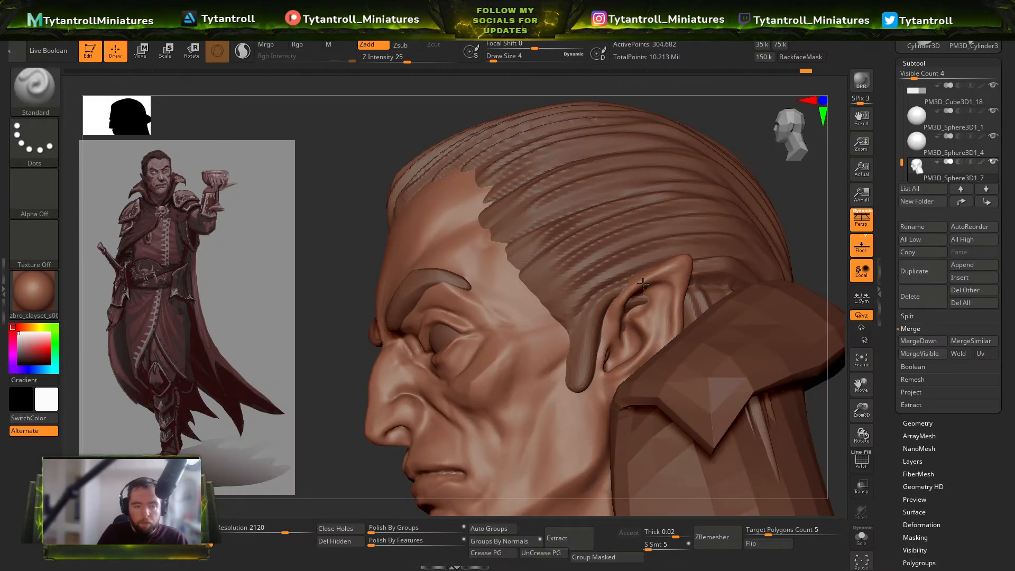
# Step: Select the hair subtool and prepare the DamStandard brush at draw size 16 for the sideburn
pyautogui.keyDown('alt'); pyautogui.click(638, 301); pyautogui.keyUp('alt')
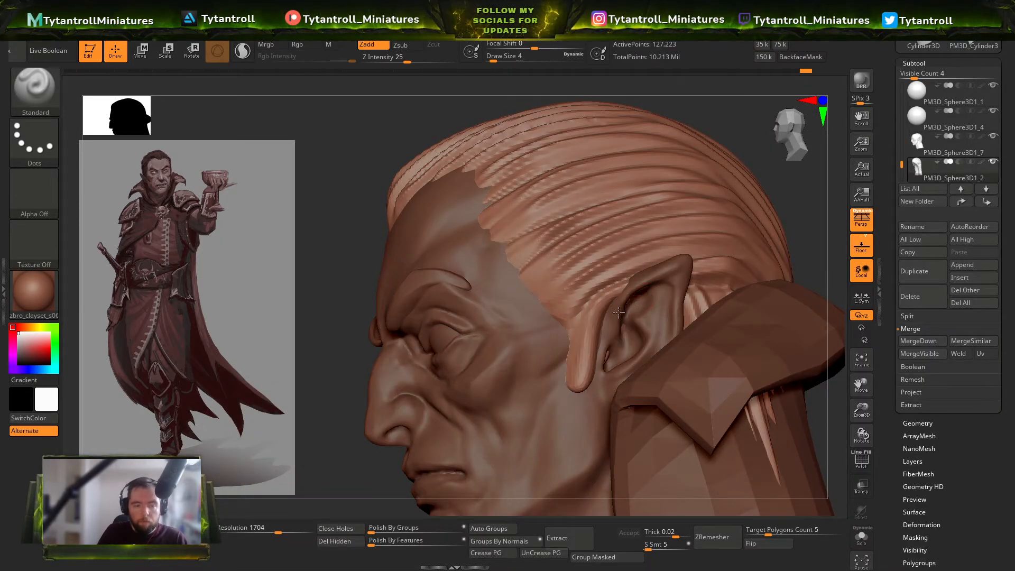
pyautogui.press('b')
pyautogui.press('d')
pyautogui.moveTo(628, 296)
pyautogui.mouseDown(button='right')
pyautogui.moveTo(629, 335)
pyautogui.moveTo(364, 347)
pyautogui.mouseUp(button='right')
pyautogui.press('s')
pyautogui.moveTo(344, 422); pyautogui.dragTo(558, 338, button='right')
# Step: Reshape the sideburn's lower end on the hair subtool with the SnakeHook brush
pyautogui.press('b')
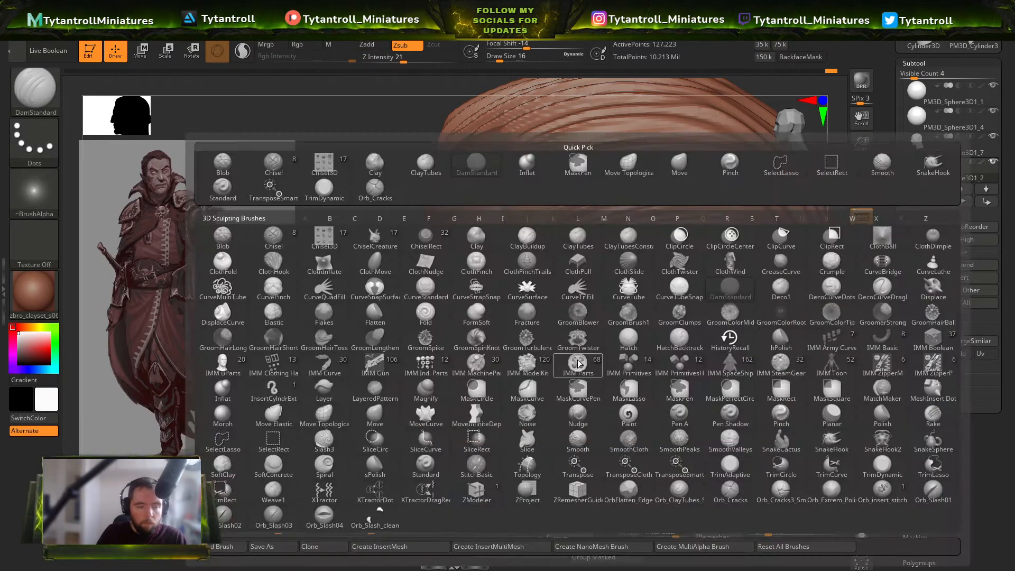
pyautogui.press('s')
pyautogui.press('h')
pyautogui.press('s')
pyautogui.moveTo(567, 369); pyautogui.dragTo(571, 369)
pyautogui.moveTo(576, 353); pyautogui.dragTo(569, 353)
pyautogui.keyDown('alt'); pyautogui.moveTo(521, 345); pyautogui.dragTo(542, 356, button='right'); pyautogui.keyUp('alt')
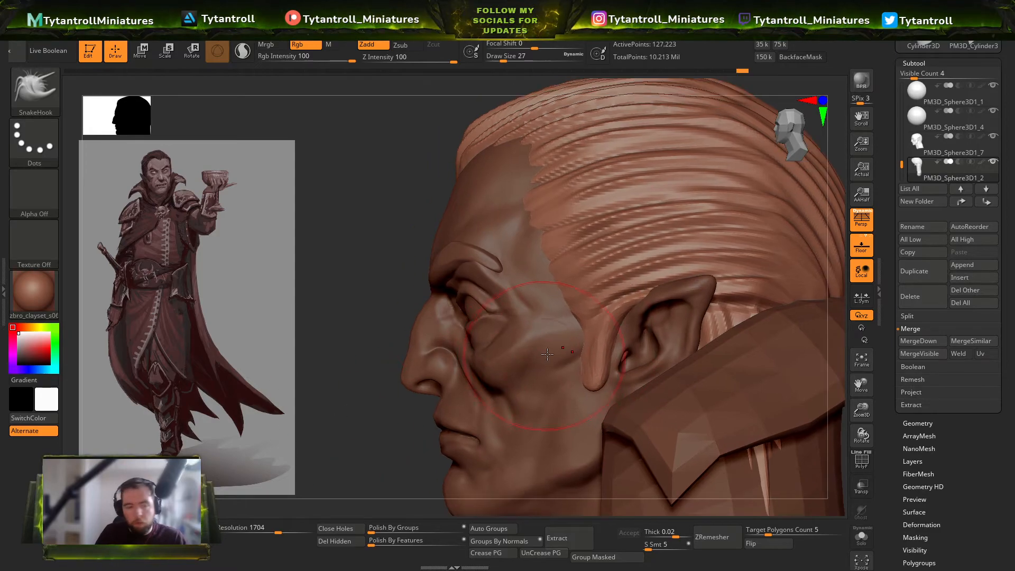
# Step: Adjust the sideburn and the hairline at the temple with SnakeHook at draw size 27
pyautogui.moveTo(561, 328); pyautogui.dragTo(570, 323)
pyautogui.keyDown('alt'); pyautogui.moveTo(351, 340); pyautogui.dragTo(368, 367, button='right'); pyautogui.keyUp('alt')
pyautogui.moveTo(338, 317); pyautogui.dragTo(364, 365, button='right')
pyautogui.moveTo(555, 286); pyautogui.dragTo(566, 282)
pyautogui.moveTo(729, 272); pyautogui.dragTo(815, 240, button='right')
pyautogui.keyDown('alt'); pyautogui.moveTo(636, 289); pyautogui.dragTo(638, 243, button='right'); pyautogui.keyUp('alt')
# Step: Carve the frown lines between the brows on the head subtool with DamStandard at draw size 8, then smooth them
pyautogui.keyDown('alt'); pyautogui.click(577, 284); pyautogui.keyUp('alt')
pyautogui.moveTo(761, 267); pyautogui.dragTo(759, 287, button='right')
pyautogui.press('b')
pyautogui.press('d')
pyautogui.press('s')
pyautogui.moveTo(567, 344); pyautogui.dragTo(578, 298)
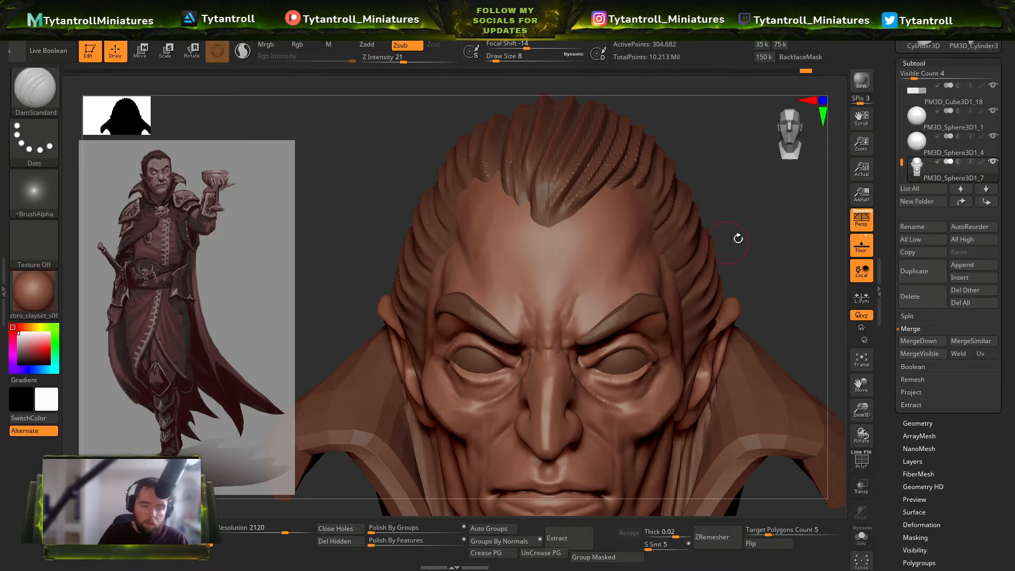
pyautogui.moveTo(761, 248); pyautogui.dragTo(737, 260, button='right')
pyautogui.moveTo(580, 309)
pyautogui.keyDown('shift'); pyautogui.mouseDown()
pyautogui.moveTo(583, 295)
pyautogui.moveTo(579, 304)
pyautogui.mouseUp(); pyautogui.keyUp('shift')
# Step: Select the eyebrow subtool PM3D_Sphere3D1_6 and raise its arch with the SnakeHook brush
pyautogui.moveTo(779, 285)
pyautogui.mouseDown(button='right')
pyautogui.moveTo(811, 264)
pyautogui.moveTo(731, 271)
pyautogui.mouseUp(button='right')
pyautogui.keyDown('alt'); pyautogui.click(619, 293); pyautogui.keyUp('alt')
pyautogui.press('b')
pyautogui.press('s')
pyautogui.press('h')
pyautogui.press('s')
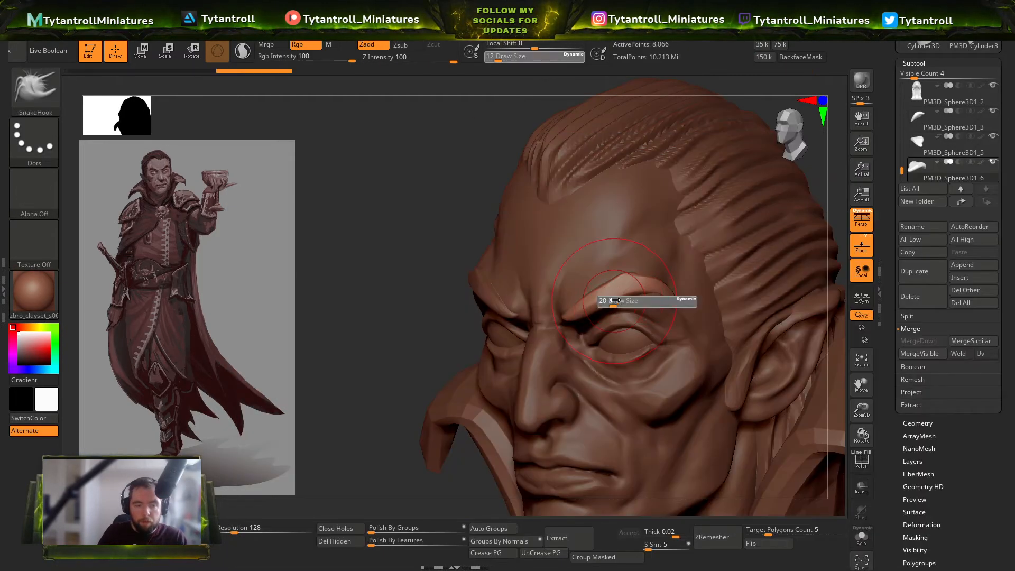
pyautogui.click(613, 302)
pyautogui.moveTo(618, 296); pyautogui.dragTo(613, 288)
# Step: Select the duplicate eyebrow subtool PM3D_Sphere3D1_3 and delete it
pyautogui.keyDown('alt'); pyautogui.click(786, 281); pyautogui.keyUp('alt')
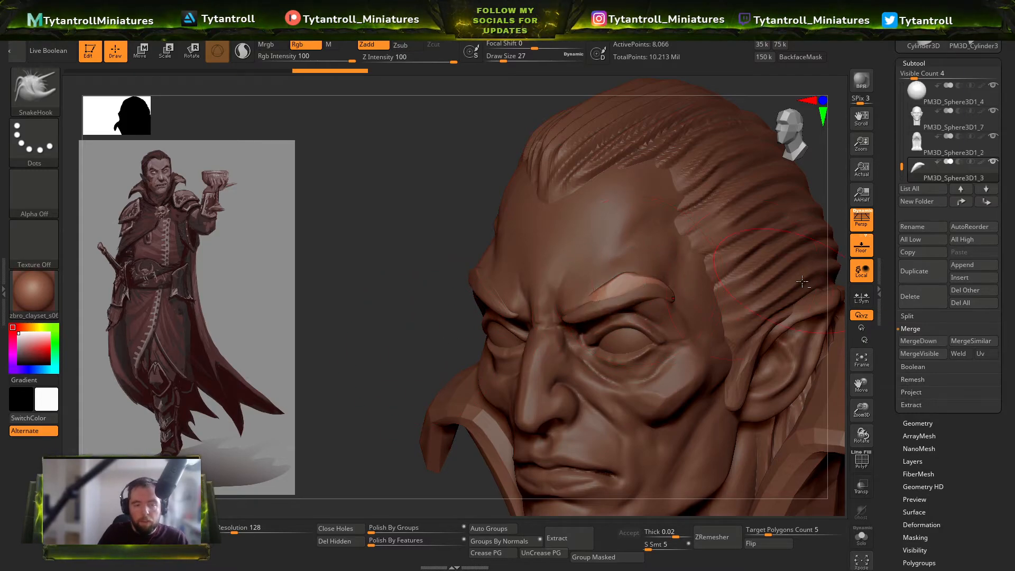
pyautogui.click(917, 296)
pyautogui.moveTo(365, 356); pyautogui.dragTo(399, 361)
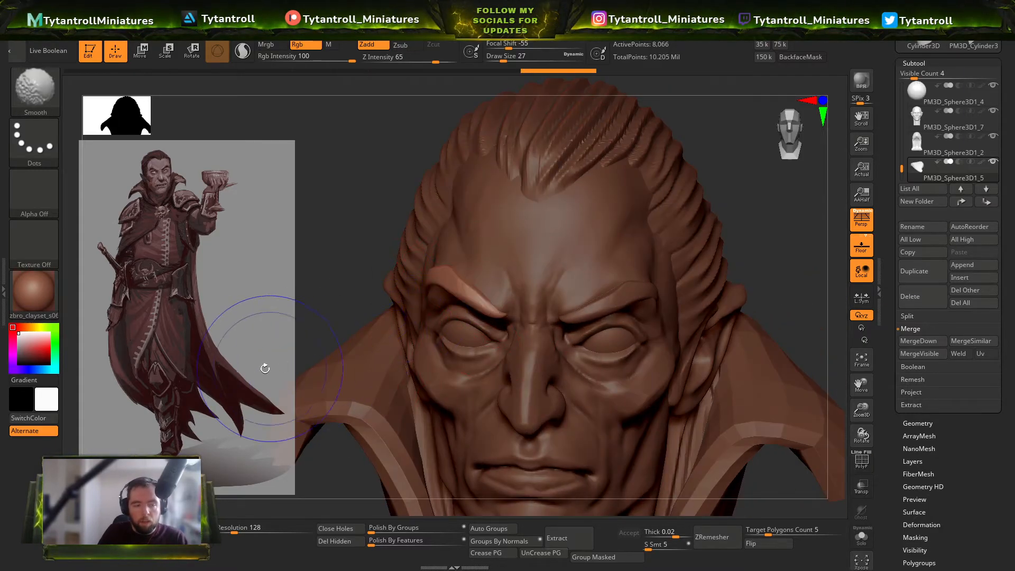
# Step: Reshape both eyebrow subtools with the SnakeHook brush, using draw size 35 on PM3D_Sphere3D1_6
pyautogui.keyDown('shift'); pyautogui.moveTo(272, 365); pyautogui.dragTo(277, 363); pyautogui.keyUp('shift')
pyautogui.moveTo(431, 294)
pyautogui.mouseDown()
pyautogui.moveTo(429, 305)
pyautogui.moveTo(440, 301)
pyautogui.mouseUp()
pyautogui.moveTo(742, 288)
pyautogui.mouseDown()
pyautogui.moveTo(784, 278)
pyautogui.moveTo(737, 269)
pyautogui.mouseUp()
pyautogui.moveTo(597, 308); pyautogui.dragTo(672, 297, button='right')
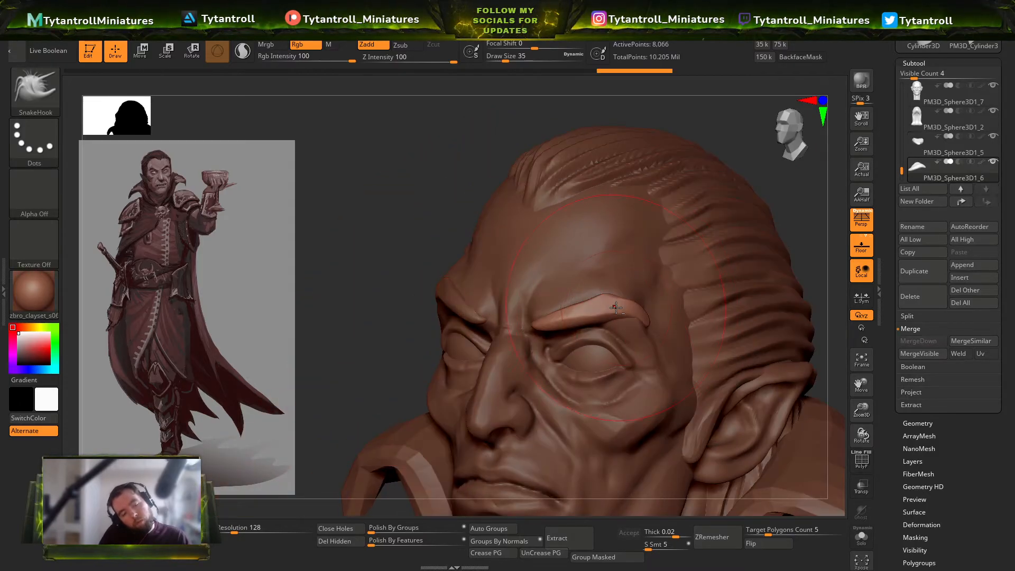
pyautogui.keyDown('alt'); pyautogui.click(615, 308); pyautogui.keyUp('alt')
pyautogui.keyDown('shift'); pyautogui.moveTo(344, 312); pyautogui.dragTo(373, 310); pyautogui.keyUp('shift')
# Step: Fine-tune the eyebrow's shape and its fit against the brow with the Move brush
pyautogui.press('b')
pyautogui.press('m')
pyautogui.press('v')
pyautogui.moveTo(712, 290); pyautogui.dragTo(716, 254)
pyautogui.press('b')
pyautogui.press('m')
pyautogui.press('v')
pyautogui.moveTo(546, 319); pyautogui.dragTo(549, 320)
pyautogui.moveTo(338, 323); pyautogui.dragTo(416, 307)
# Step: Select the head subtool and adjust the lower face with the Move brush at draw size 8
pyautogui.keyDown('alt'); pyautogui.click(487, 355); pyautogui.keyUp('alt')
pyautogui.moveTo(737, 260); pyautogui.dragTo(800, 252)
pyautogui.moveTo(668, 264); pyautogui.dragTo(693, 267)
pyautogui.press('s')
pyautogui.moveTo(483, 414); pyautogui.dragTo(476, 413)
pyautogui.keyDown('shift'); pyautogui.moveTo(618, 311); pyautogui.dragTo(543, 339); pyautogui.keyUp('shift')
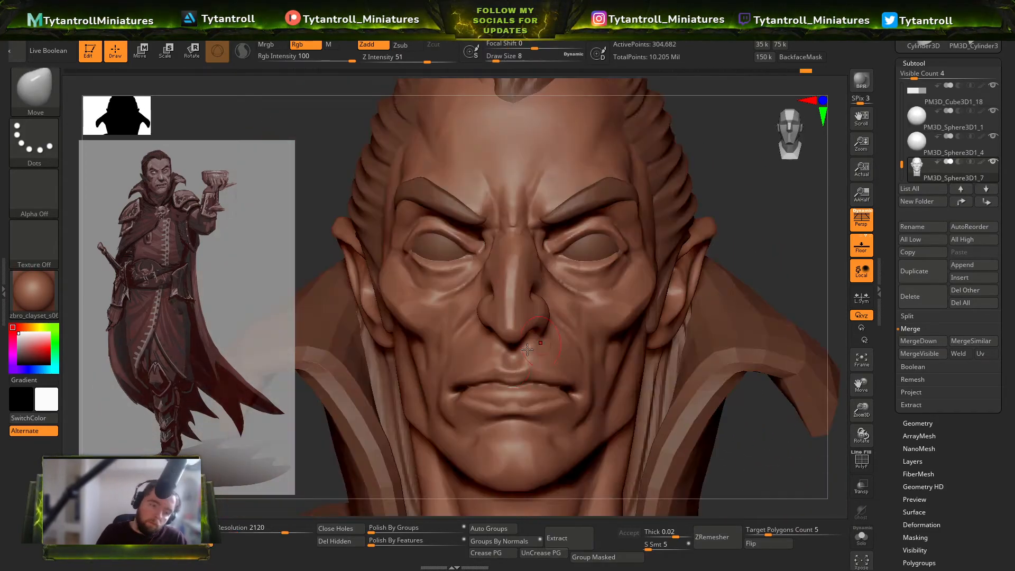
# Step: Try to reshape the lips with the Move brush at different draw sizes, undoing the strokes
pyautogui.moveTo(769, 282); pyautogui.dragTo(709, 285)
pyautogui.moveTo(522, 375)
pyautogui.mouseDown()
pyautogui.moveTo(385, 360)
pyautogui.moveTo(394, 361)
pyautogui.mouseUp()
pyautogui.press('s')
pyautogui.moveTo(497, 390); pyautogui.dragTo(521, 397)
pyautogui.hotkey('ctrl', 'z')
pyautogui.press('s')
pyautogui.moveTo(525, 392); pyautogui.dragTo(520, 391)
pyautogui.hotkey('ctrl', 'z')
# Step: Refine the lips and the area around the mouth with the Move brush at draw size 14
pyautogui.moveTo(466, 417); pyautogui.dragTo(435, 404)
pyautogui.press('s')
pyautogui.moveTo(523, 378); pyautogui.dragTo(525, 379)
pyautogui.moveTo(528, 383); pyautogui.dragTo(524, 383)
pyautogui.press('s')
pyautogui.moveTo(540, 344); pyautogui.dragTo(536, 343)
# Step: Work the area beside the mouth on the head subtool with the Clay brush, then switch to DamStandard
pyautogui.press('b')
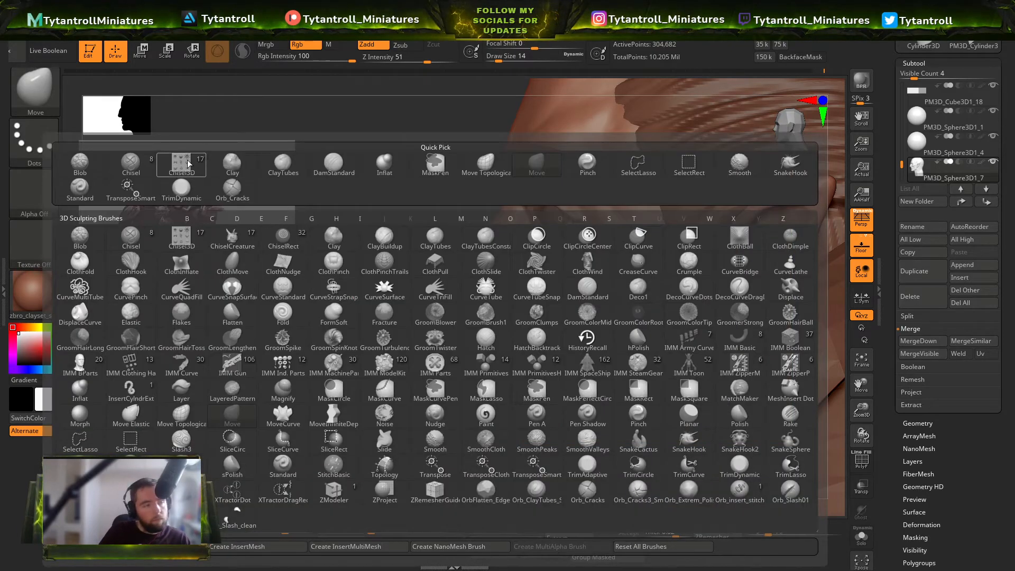
pyautogui.click(232, 162)
pyautogui.press('s')
pyautogui.moveTo(566, 347); pyautogui.dragTo(563, 347)
pyautogui.moveTo(404, 349)
pyautogui.mouseDown()
pyautogui.moveTo(407, 367)
pyautogui.moveTo(399, 322)
pyautogui.mouseUp()
pyautogui.press('b')
pyautogui.click(442, 163)
# Step: Try building up the cheek with ClayTubes at reduced intensity, undoing the strokes that are too strong
pyautogui.press('b')
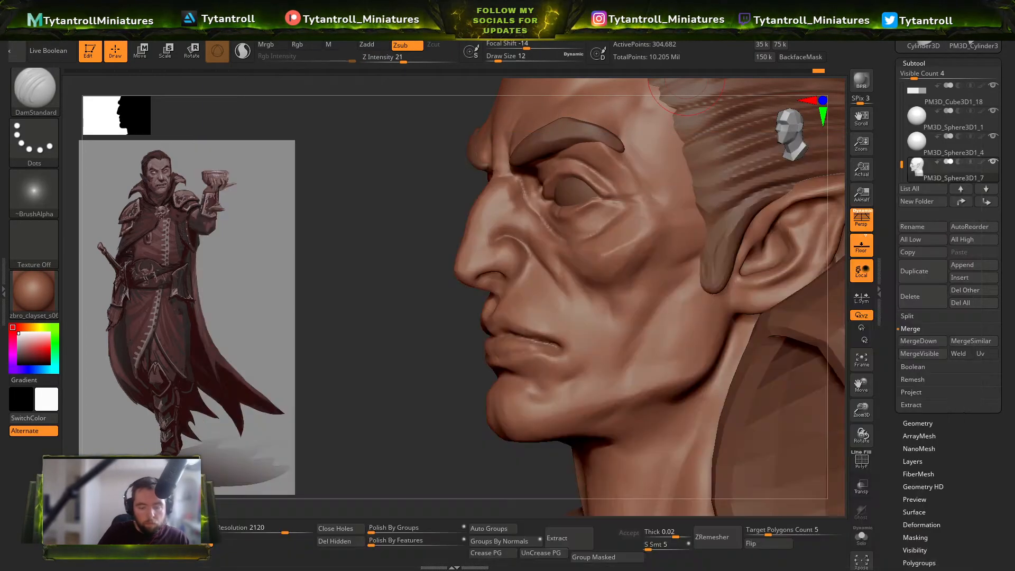
pyautogui.press('b')
pyautogui.press('c')
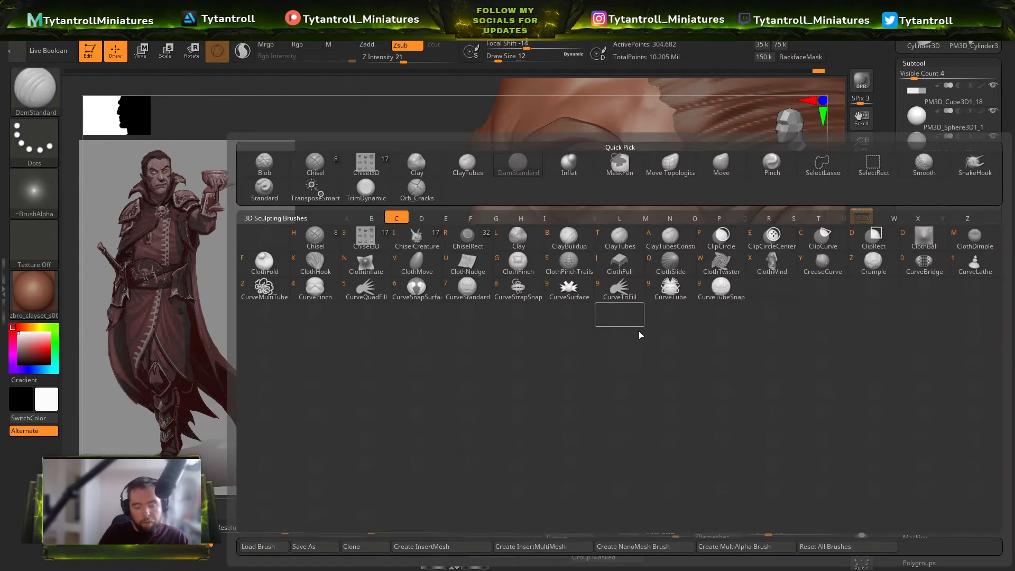
pyautogui.press('t')
pyautogui.click(412, 58)
pyautogui.moveTo(412, 296); pyautogui.dragTo(388, 296)
pyautogui.moveTo(686, 310)
pyautogui.mouseDown()
pyautogui.moveTo(647, 360)
pyautogui.moveTo(702, 321)
pyautogui.mouseUp()
pyautogui.hotkey('ctrl', 'z')
pyautogui.moveTo(412, 59); pyautogui.dragTo(396, 59)
pyautogui.moveTo(403, 188); pyautogui.dragTo(427, 179)
pyautogui.press('s')
pyautogui.moveTo(664, 339); pyautogui.dragTo(666, 338)
pyautogui.moveTo(700, 320)
pyautogui.mouseDown()
pyautogui.moveTo(641, 370)
pyautogui.moveTo(642, 344)
pyautogui.moveTo(700, 311)
pyautogui.mouseUp()
pyautogui.hotkey('ctrl', 'z')
# Step: Lower the ClayTubes intensity further and build up the cheek and jaw
pyautogui.moveTo(395, 59); pyautogui.dragTo(387, 59)
pyautogui.moveTo(681, 322)
pyautogui.mouseDown()
pyautogui.moveTo(658, 280)
pyautogui.moveTo(635, 304)
pyautogui.mouseUp()
pyautogui.moveTo(709, 362)
pyautogui.mouseDown()
pyautogui.moveTo(688, 338)
pyautogui.moveTo(674, 362)
pyautogui.mouseUp()
pyautogui.press('s')
pyautogui.moveTo(605, 307)
pyautogui.mouseDown()
pyautogui.moveTo(654, 373)
pyautogui.moveTo(645, 319)
pyautogui.moveTo(629, 338)
pyautogui.mouseUp()
# Step: Carve the creases of the cheek with DamStandard, adjusting the draw size
pyautogui.press('b')
pyautogui.press('d')
pyautogui.press('s')
pyautogui.moveTo(430, 324); pyautogui.dragTo(426, 335)
pyautogui.press('s')
pyautogui.moveTo(548, 270); pyautogui.dragTo(543, 269)
pyautogui.moveTo(425, 386); pyautogui.dragTo(469, 320)
# Step: Flatten the planes of the cheek with the TrimDynamic brush at draw size 3
pyautogui.press('b')
pyautogui.press('t')
pyautogui.press('d')
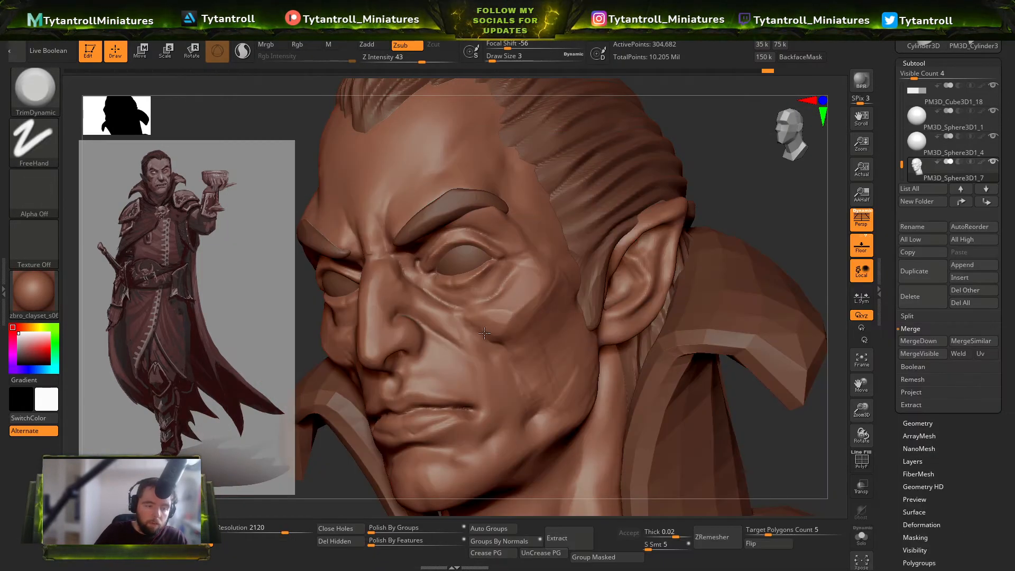
pyautogui.keyDown('shift'); pyautogui.moveTo(181, 351); pyautogui.dragTo(223, 344); pyautogui.keyUp('shift')
pyautogui.moveTo(679, 243)
pyautogui.mouseDown()
pyautogui.moveTo(765, 247)
pyautogui.moveTo(783, 230)
pyautogui.mouseUp()
# Step: Build up the cheek with the Clay brush at draw size 14
pyautogui.press('b')
pyautogui.click(228, 173)
pyautogui.press('s')
pyautogui.moveTo(442, 346); pyautogui.dragTo(449, 346)
pyautogui.moveTo(463, 306); pyautogui.dragTo(444, 268)
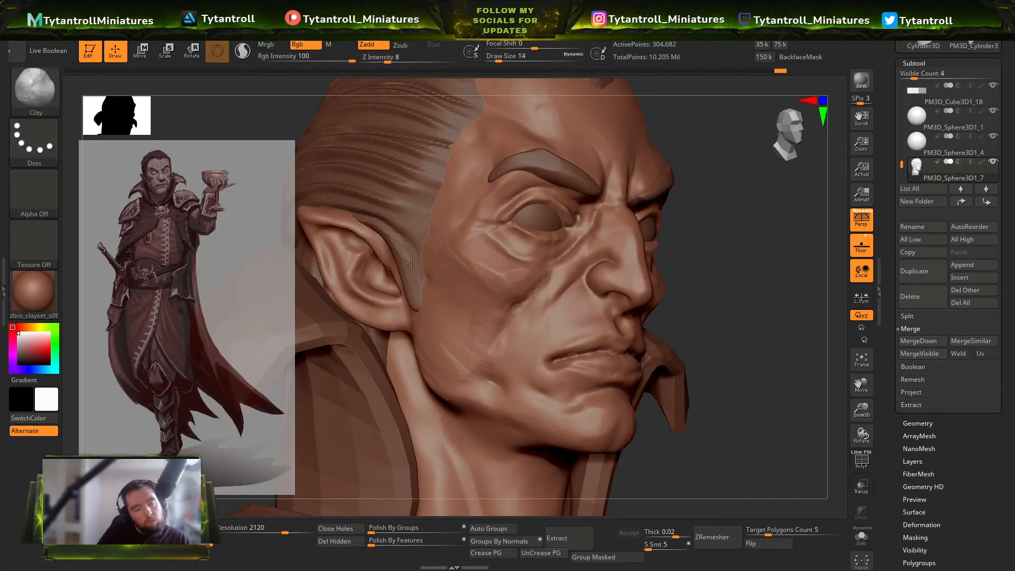
# Step: Fill in the hollow above the jawline with the Clay brush at draw size 5
pyautogui.moveTo(680, 228); pyautogui.dragTo(711, 224)
pyautogui.press('s')
pyautogui.moveTo(491, 364); pyautogui.dragTo(483, 363)
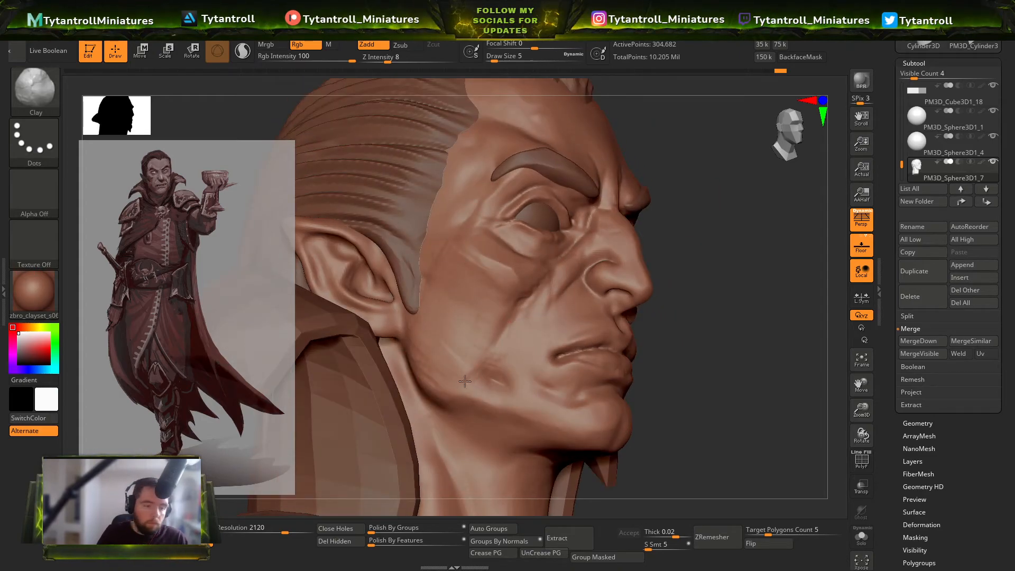
pyautogui.moveTo(701, 239); pyautogui.dragTo(660, 203)
# Step: Trim the cheek and jaw surfaces with the TrimDynamic brush
pyautogui.press('b')
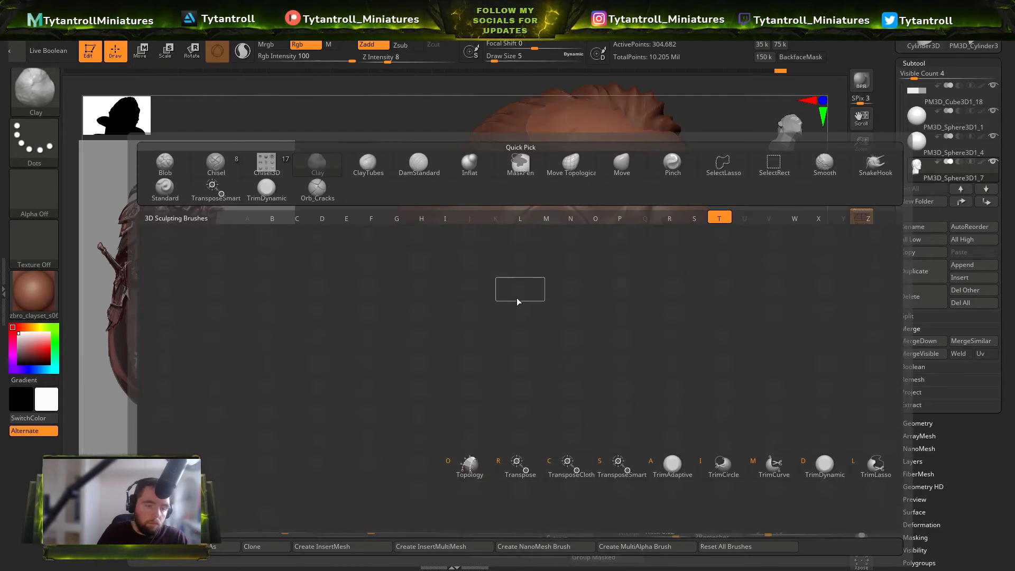
pyautogui.click(267, 188)
pyautogui.moveTo(765, 283)
pyautogui.mouseDown()
pyautogui.moveTo(555, 293)
pyautogui.moveTo(546, 276)
pyautogui.mouseUp()
pyautogui.press('s')
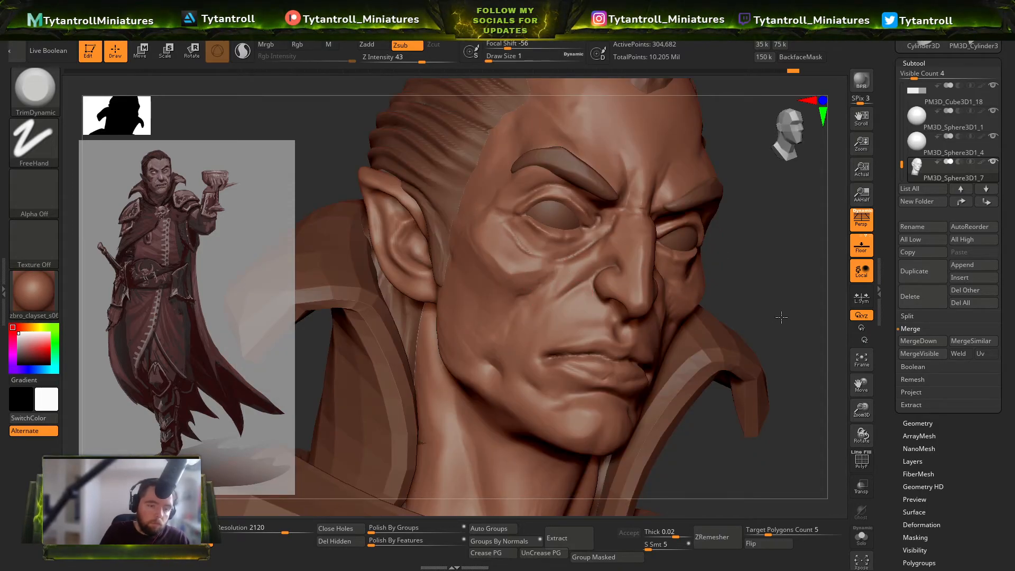
pyautogui.moveTo(778, 320); pyautogui.dragTo(653, 317)
# Step: Carve the wrinkles at the outer corner of the eye with DamStandard at draw size 5
pyautogui.press('b')
pyautogui.click(360, 165)
pyautogui.moveTo(370, 213); pyautogui.dragTo(492, 225)
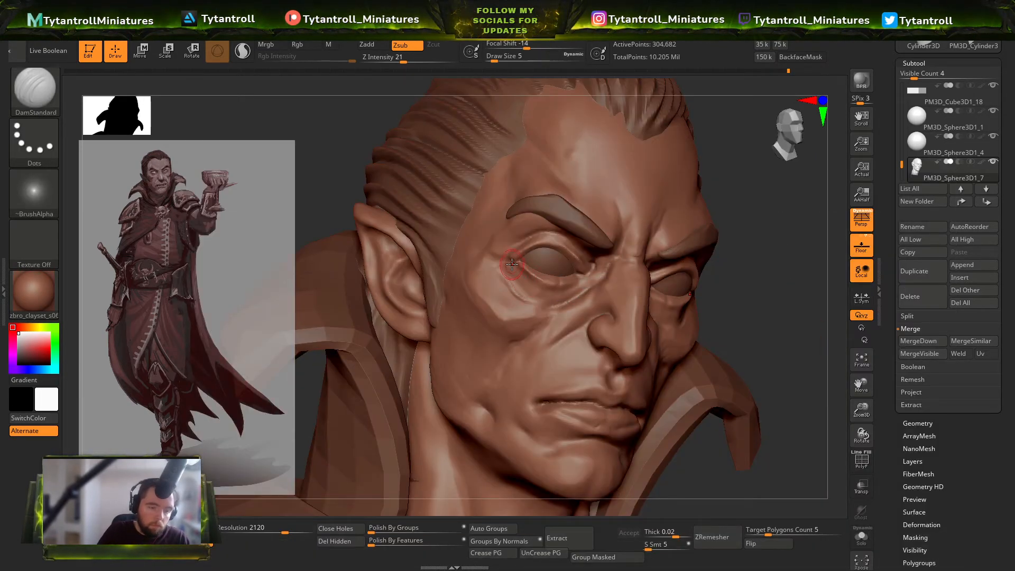
# Step: Flatten the folds beneath the eye with TrimDynamic at an adjusted draw size
pyautogui.press('b')
pyautogui.press('t')
pyautogui.press('d')
pyautogui.press('s')
pyautogui.moveTo(525, 297); pyautogui.dragTo(520, 297)
pyautogui.moveTo(737, 265); pyautogui.dragTo(626, 306)
# Step: Deepen the creases beneath the eye with DamStandard at draw size 4 and flatten their edges with TrimDynamic
pyautogui.press('b')
pyautogui.press('d')
pyautogui.press('s')
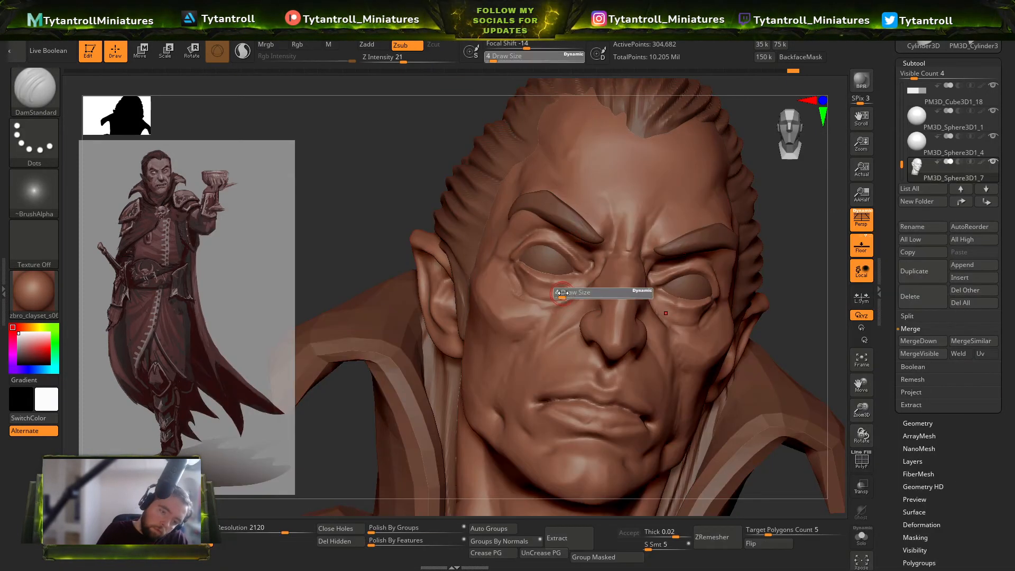
pyautogui.keyDown('shift'); pyautogui.moveTo(390, 220); pyautogui.dragTo(422, 238); pyautogui.keyUp('shift')
pyautogui.press('b')
pyautogui.press('t')
pyautogui.press('d')
# Step: Select the eyebrow piece and adjust its shape against the brow with the Move brush at draw size 22
pyautogui.press('b')
pyautogui.press('m')
pyautogui.press('v')
pyautogui.press('s')
pyautogui.moveTo(505, 239); pyautogui.dragTo(513, 239)
pyautogui.moveTo(394, 205)
pyautogui.mouseDown()
pyautogui.moveTo(589, 194)
pyautogui.moveTo(517, 204)
pyautogui.mouseUp()
pyautogui.press('[')
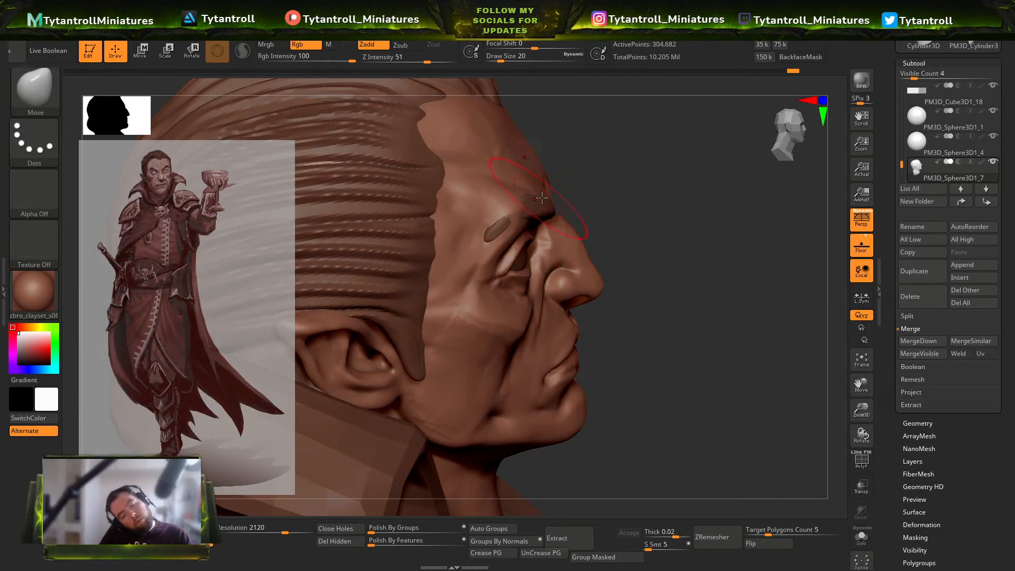
pyautogui.keyDown('alt'); pyautogui.click(544, 202); pyautogui.keyUp('alt')
pyautogui.moveTo(591, 181); pyautogui.dragTo(505, 212)
pyautogui.press('s')
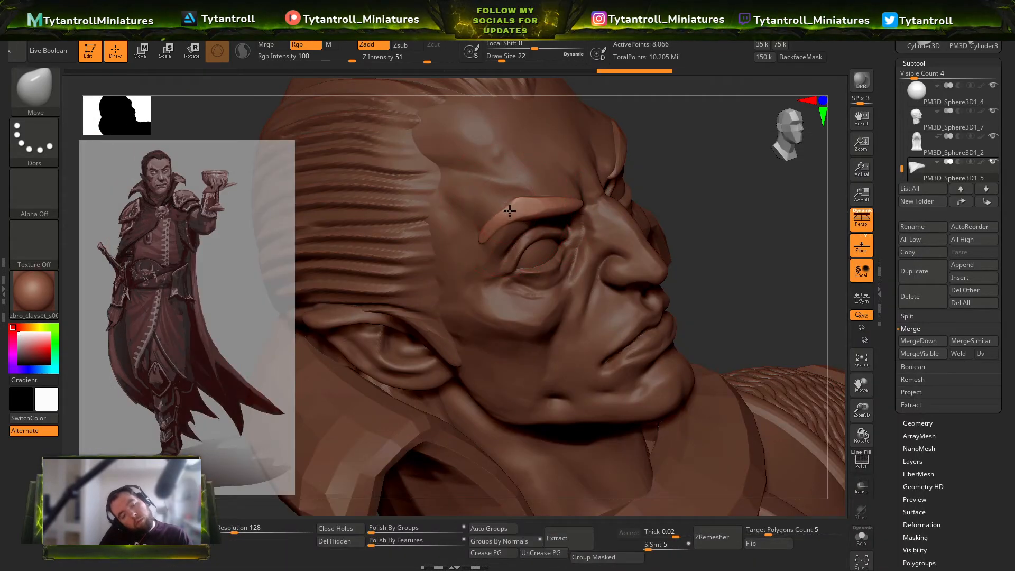
# Step: Select the head again and add small amounts of volume around the eye with the Clay brush at draw size 2
pyautogui.keyDown('alt'); pyautogui.click(499, 242); pyautogui.keyUp('alt')
pyautogui.press('b')
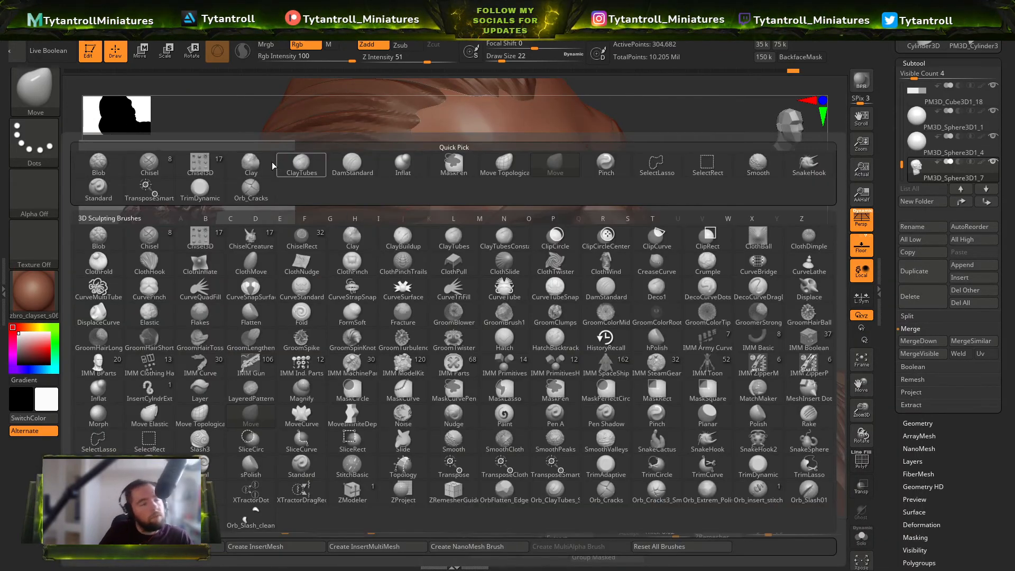
pyautogui.click(293, 164)
pyautogui.moveTo(765, 243); pyautogui.dragTo(732, 280)
pyautogui.moveTo(724, 197); pyautogui.dragTo(667, 214)
pyautogui.press('s')
pyautogui.click(574, 261)
pyautogui.keyDown('shift'); pyautogui.moveTo(439, 343); pyautogui.dragTo(335, 402); pyautogui.keyUp('shift')
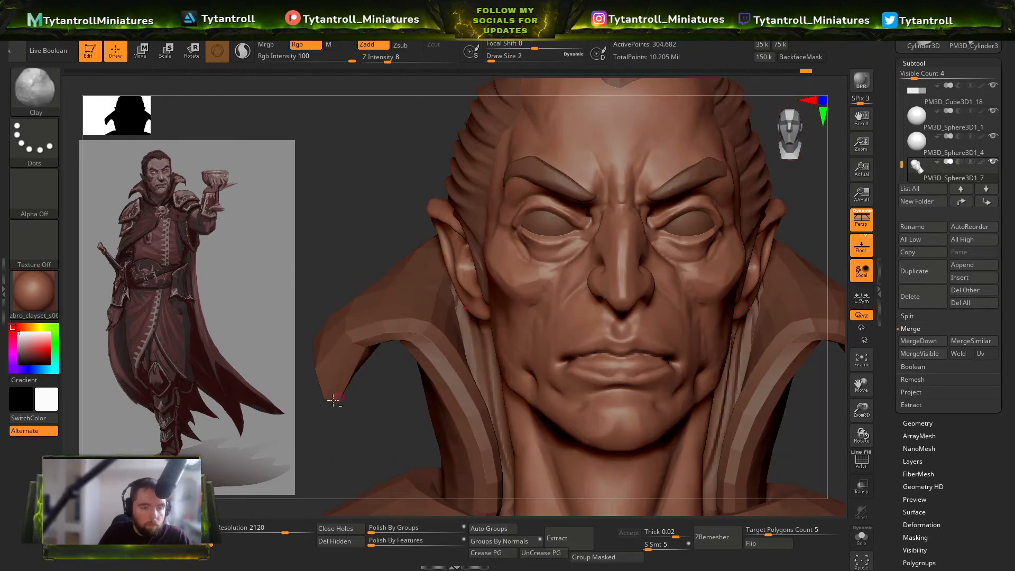
pyautogui.moveTo(348, 450); pyautogui.dragTo(510, 371)
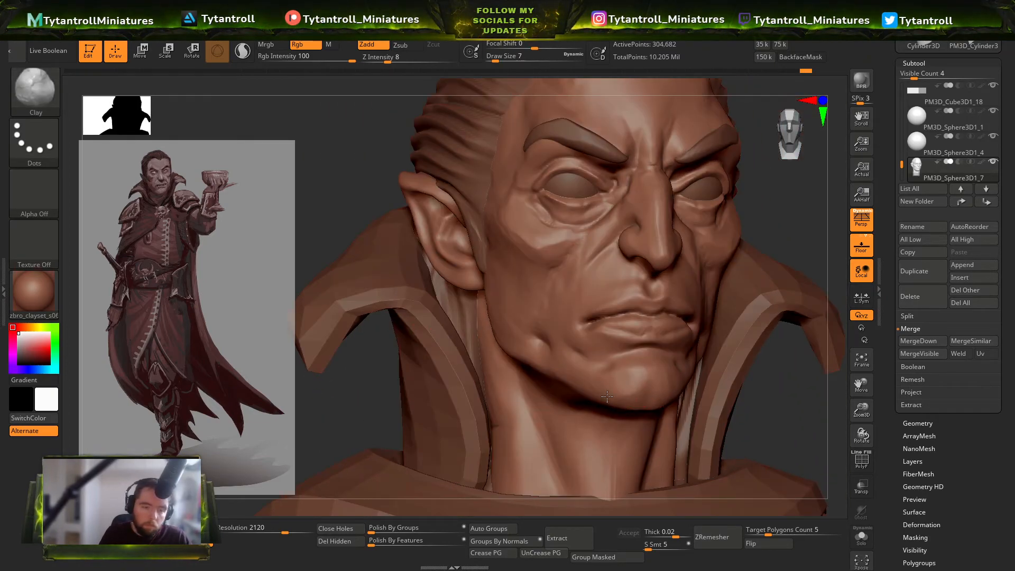
# Step: Carve the crease below the lower lip with DamStandard at draw size 7
pyautogui.moveTo(659, 377); pyautogui.dragTo(607, 360, button='right')
pyautogui.press('b')
pyautogui.press('d')
pyautogui.press('s')
pyautogui.moveTo(651, 350); pyautogui.dragTo(618, 349)
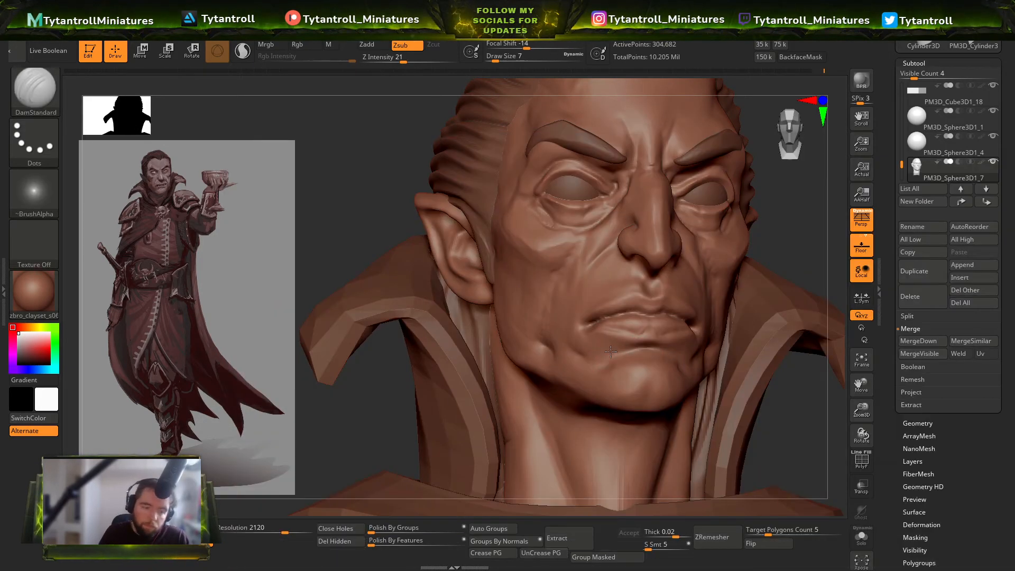
pyautogui.moveTo(559, 363); pyautogui.dragTo(663, 352, button='right')
# Step: Build up the area below the corner of the mouth with ClayTubes at draw size 7
pyautogui.press('b')
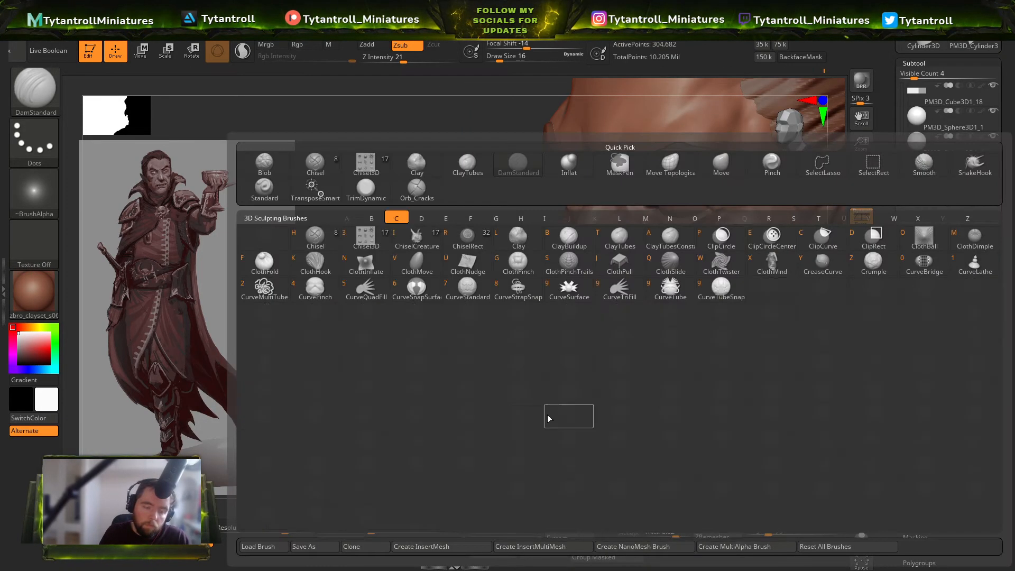
pyautogui.press('c')
pyautogui.press('t')
pyautogui.press('[')
pyautogui.moveTo(667, 363); pyautogui.dragTo(636, 357)
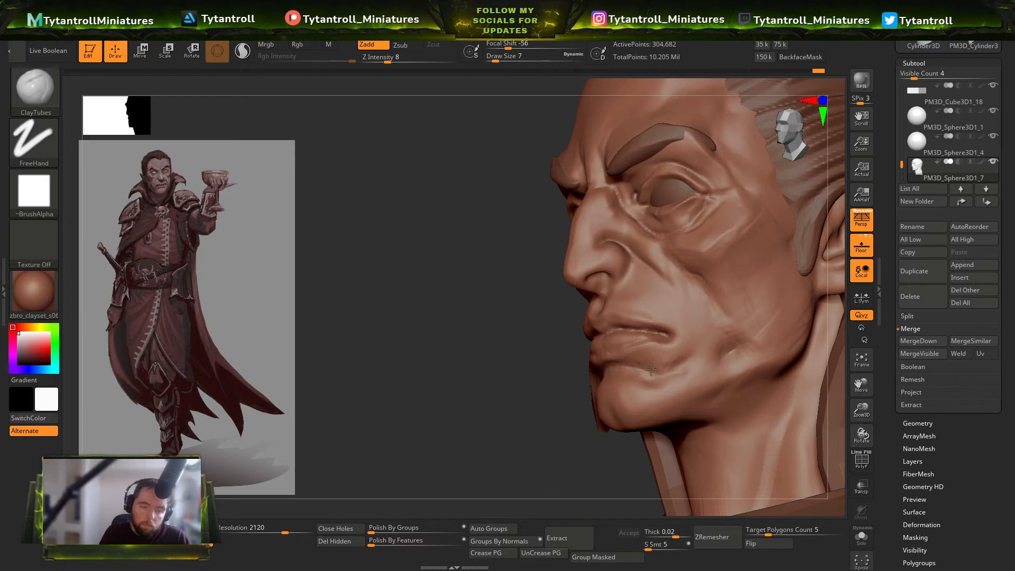
pyautogui.moveTo(678, 336); pyautogui.dragTo(681, 336, button='right')
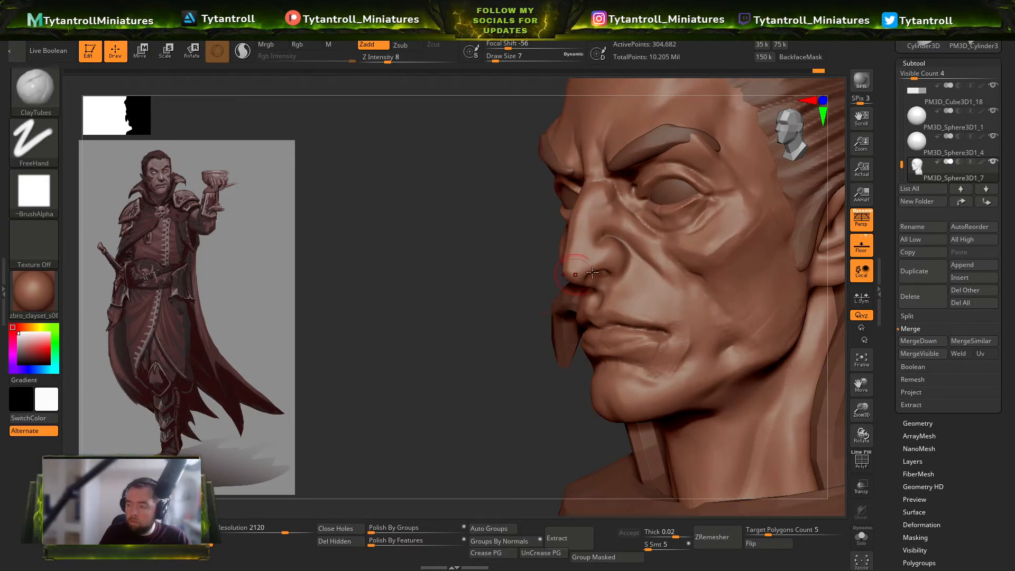
# Step: Sharpen the corner of the mouth with DamStandard at draw size 6
pyautogui.press('b')
pyautogui.press('d')
pyautogui.press('s')
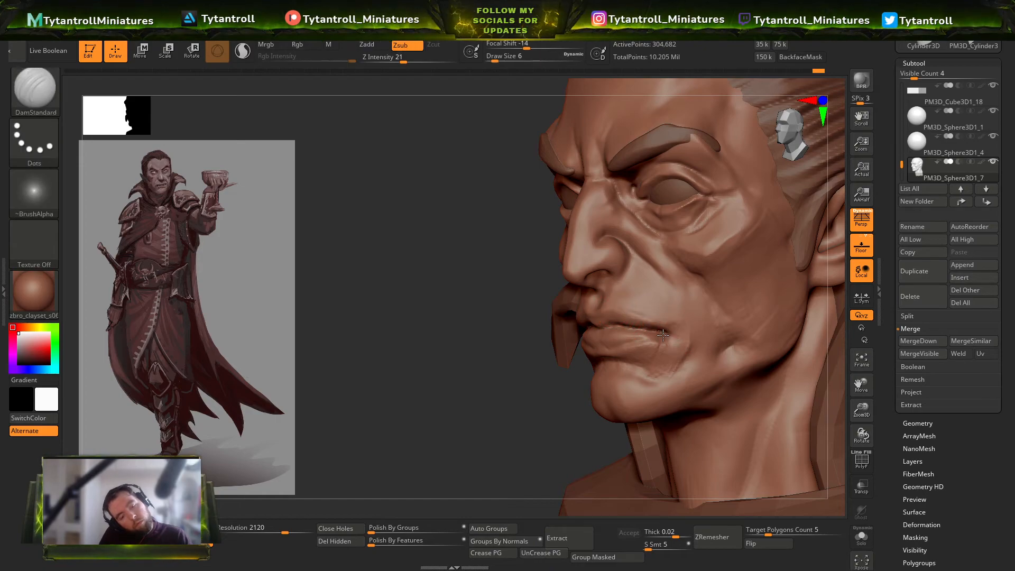
pyautogui.moveTo(507, 370); pyautogui.dragTo(682, 349)
# Step: Flatten the planes around the mouth and chin with TrimDynamic at draw size 4
pyautogui.press('b')
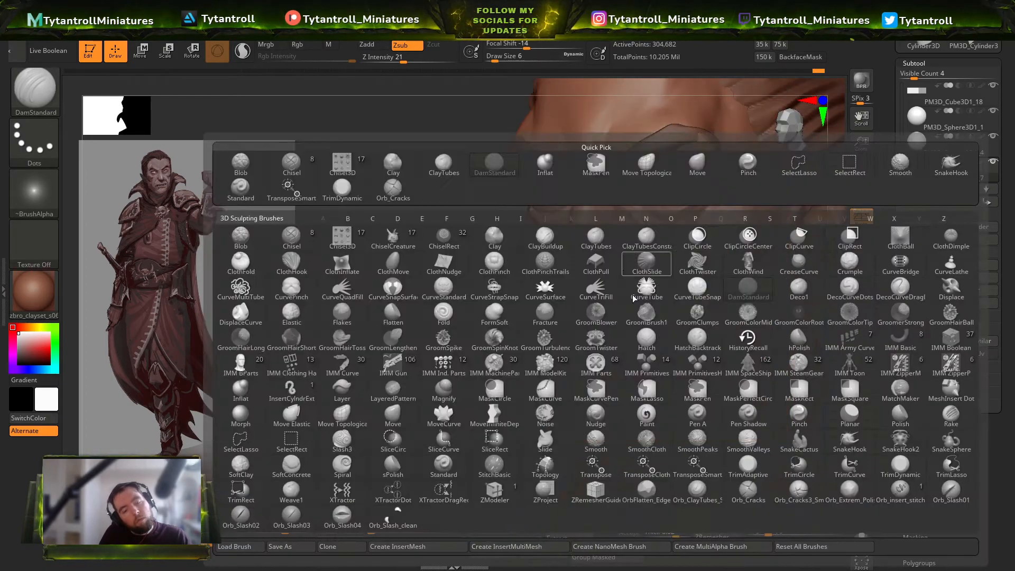
pyautogui.press('t')
pyautogui.press('d')
pyautogui.moveTo(442, 421); pyautogui.dragTo(663, 381)
pyautogui.moveTo(711, 335); pyautogui.dragTo(627, 398)
pyautogui.moveTo(707, 365); pyautogui.dragTo(647, 403)
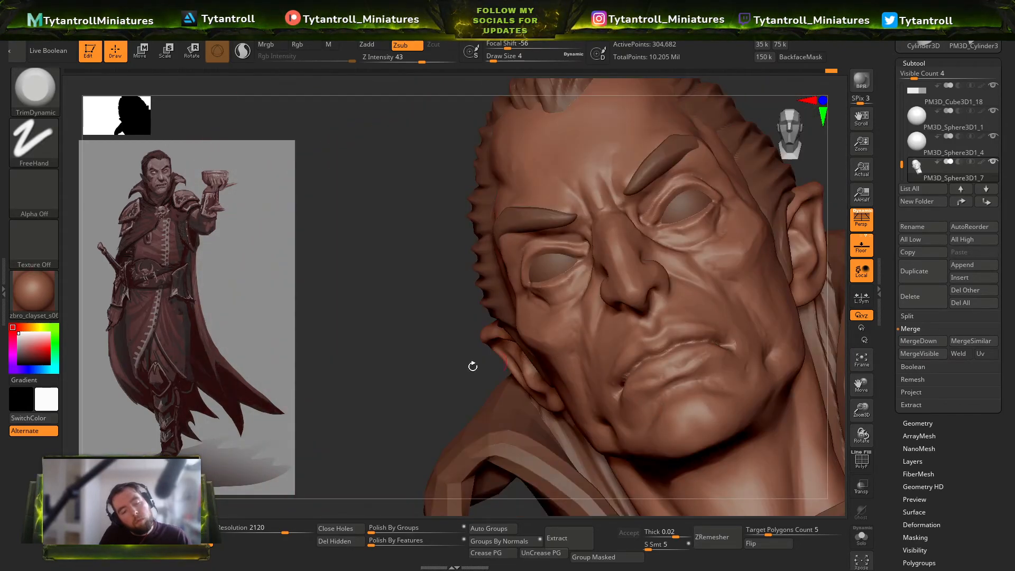
pyautogui.moveTo(499, 361); pyautogui.dragTo(352, 300)
pyautogui.moveTo(285, 365); pyautogui.dragTo(364, 360)
# Step: Refine the lower edge of the bottom lip with DamStandard at draw size 4
pyautogui.press('b')
pyautogui.press('d')
pyautogui.press('s')
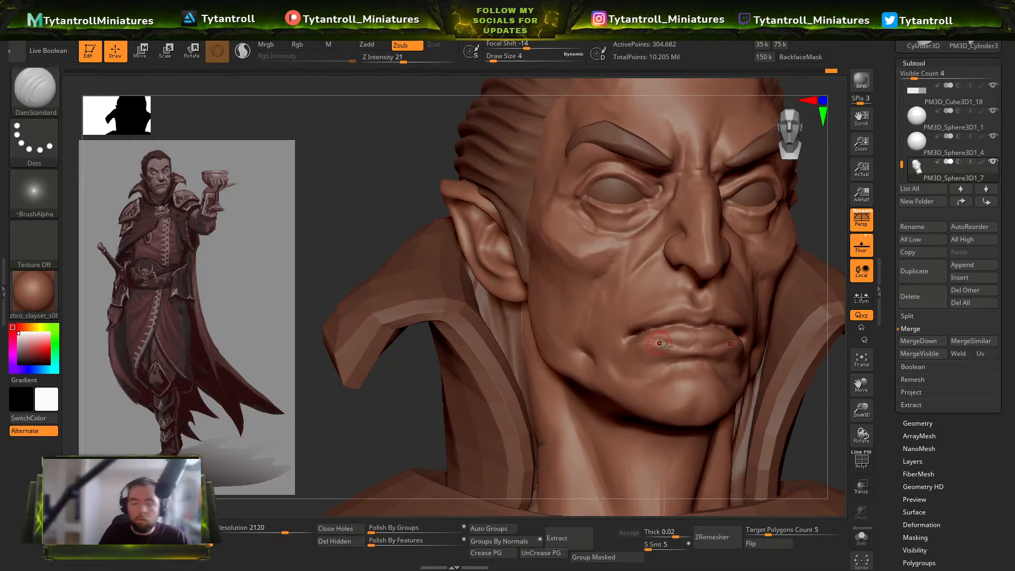
# Step: Etch creases around the eye and nose with the Orb_Cracks brush at draw sizes 14 and 17
pyautogui.press('b')
pyautogui.press('o')
pyautogui.press('c')
pyautogui.moveTo(821, 417)
pyautogui.mouseDown()
pyautogui.moveTo(822, 408)
pyautogui.moveTo(792, 434)
pyautogui.mouseUp()
pyautogui.press('s')
pyautogui.click(669, 256)
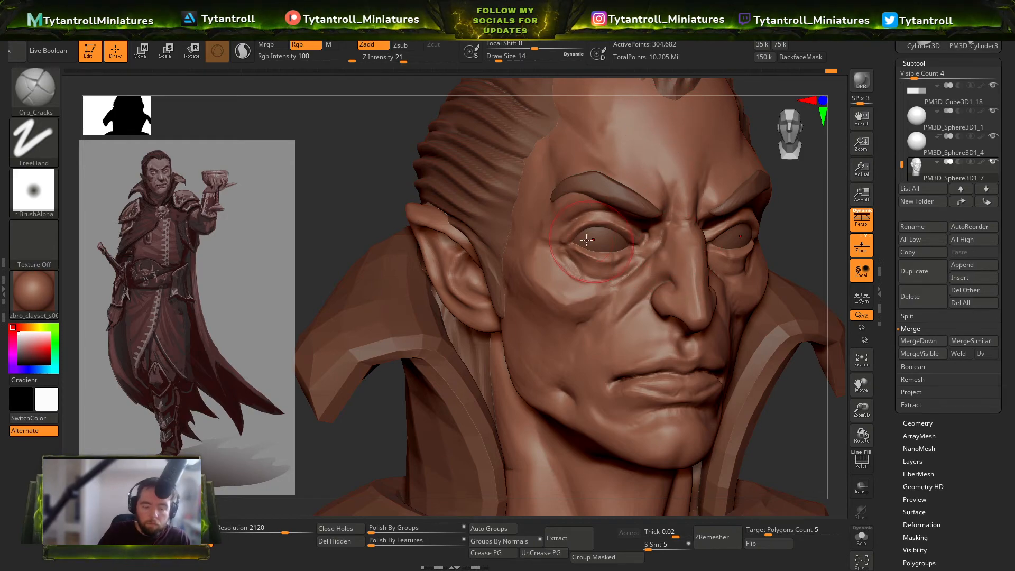
pyautogui.moveTo(779, 247); pyautogui.dragTo(782, 288)
pyautogui.press('s')
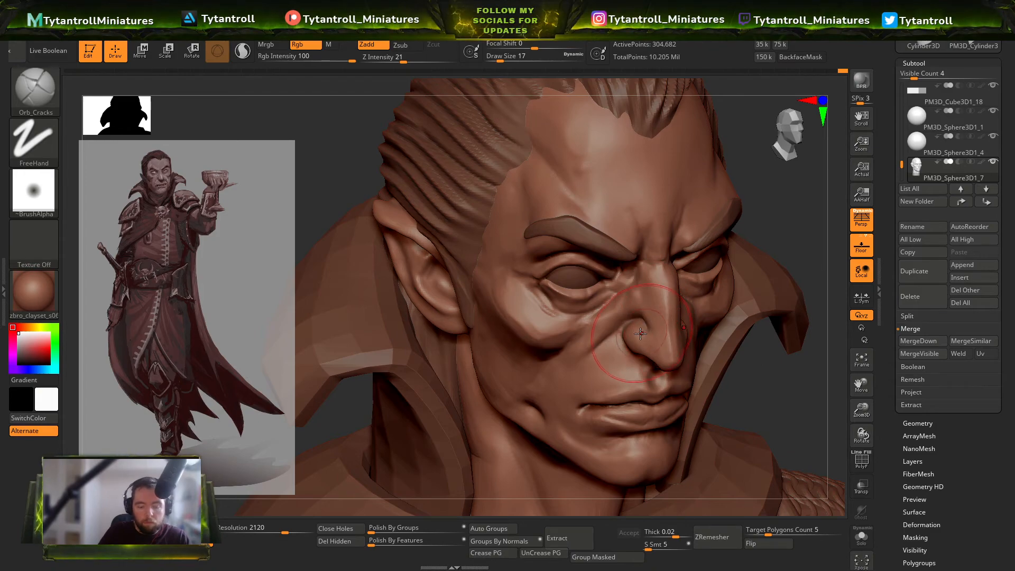
# Step: Undo the last Orb_Cracks stroke, then recut the nostril crease at Z Intensity 10 and draw size 12
pyautogui.click(498, 61)
pyautogui.click(391, 62)
pyautogui.hotkey('ctrl', 'z')
pyautogui.moveTo(784, 239); pyautogui.dragTo(746, 280)
pyautogui.press('s')
pyautogui.moveTo(763, 348)
pyautogui.mouseDown()
pyautogui.moveTo(627, 362)
pyautogui.moveTo(629, 334)
pyautogui.moveTo(664, 365)
pyautogui.mouseUp()
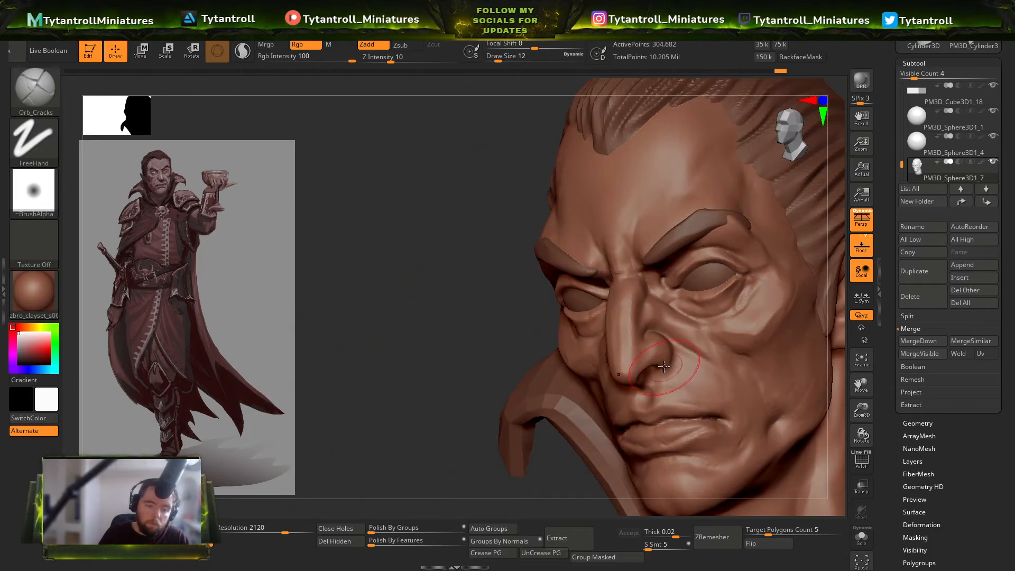
pyautogui.moveTo(449, 388); pyautogui.dragTo(441, 382)
# Step: Trim the side of the nose at draw size 7 and the frown lines between the brows at draw size 2 with TrimDynamic
pyautogui.press('b')
pyautogui.press('t')
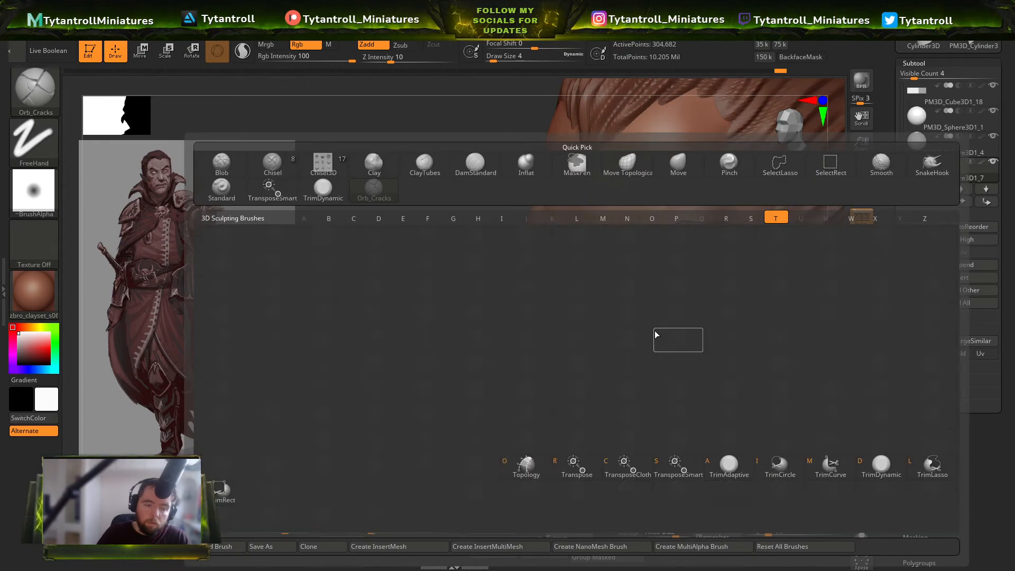
pyautogui.press('d')
pyautogui.press(']')
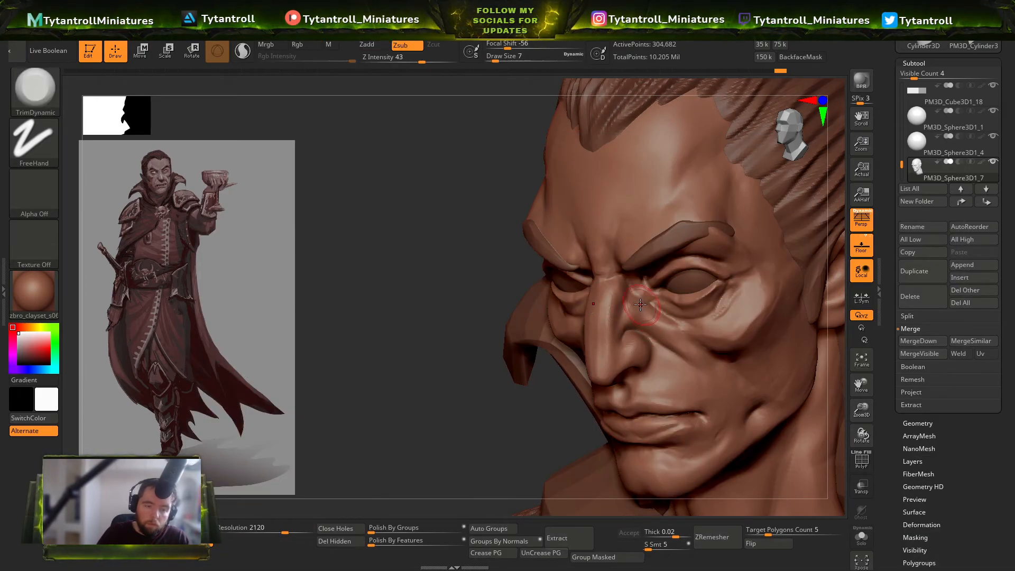
pyautogui.moveTo(460, 383); pyautogui.dragTo(521, 348)
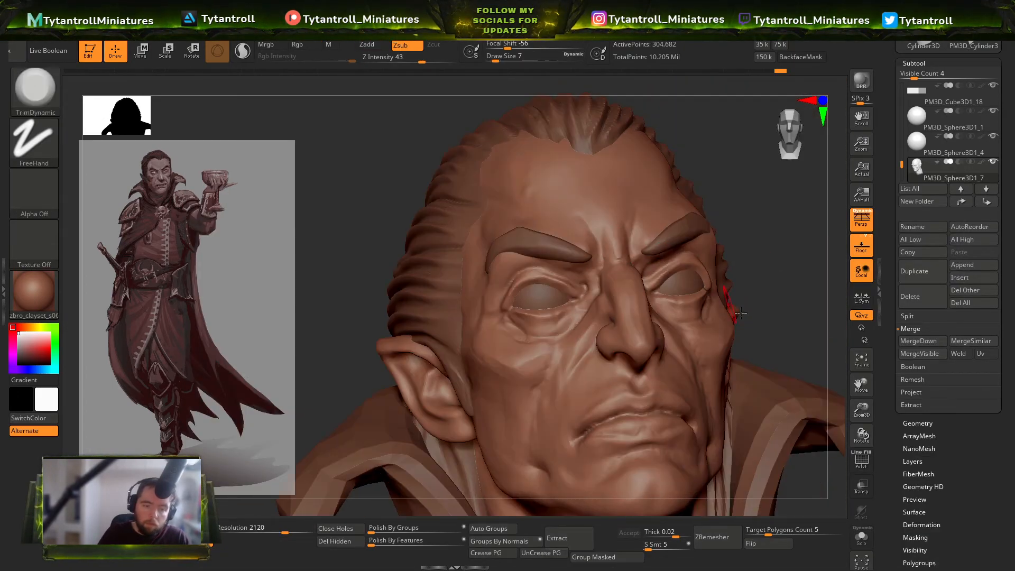
pyautogui.moveTo(812, 330); pyautogui.dragTo(787, 350)
pyautogui.press('shift')
pyautogui.moveTo(357, 320); pyautogui.dragTo(402, 317)
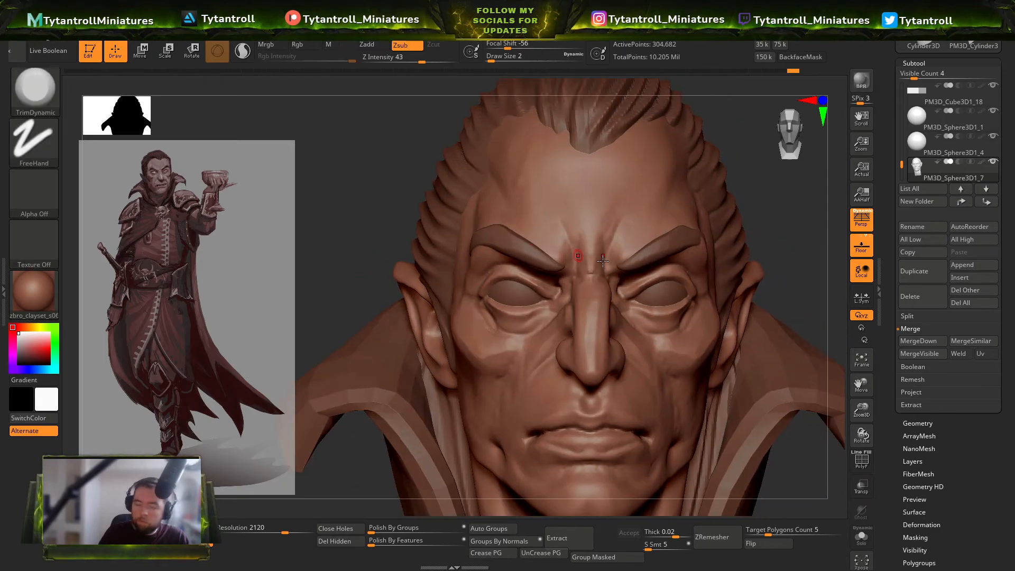
# Step: Build up the nose bridge and brow area with ClayTubes at draw size 7
pyautogui.press('b')
pyautogui.press('c')
pyautogui.press('t')
pyautogui.press('[')
pyautogui.press('[')
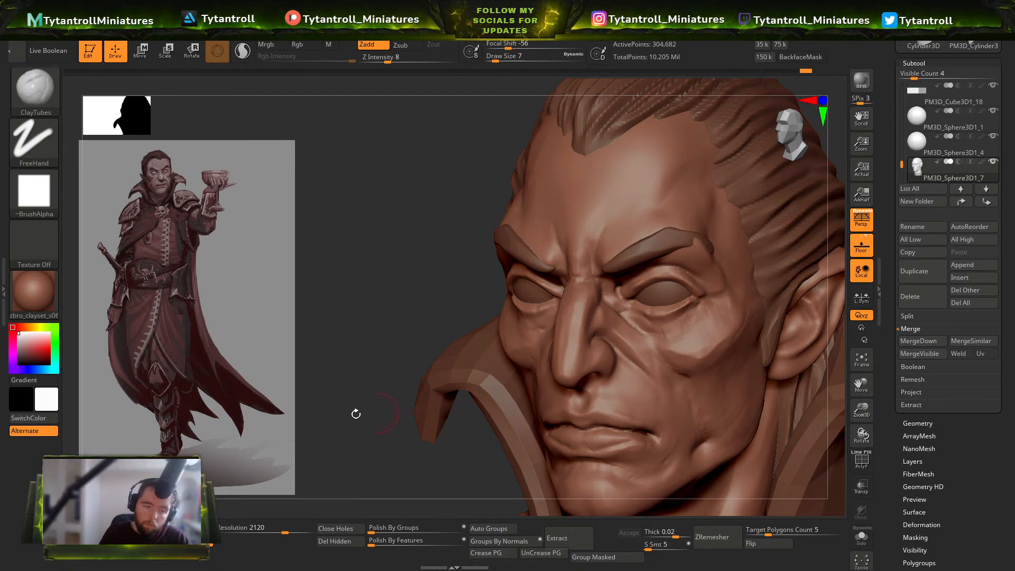
pyautogui.keyDown('shift'); pyautogui.moveTo(379, 412); pyautogui.dragTo(449, 408); pyautogui.keyUp('shift')
# Step: Select the head's subtools together and move them slightly down toward the body with the gizmo
pyautogui.press('f')
pyautogui.keyDown('alt'); pyautogui.moveTo(687, 314); pyautogui.dragTo(609, 430); pyautogui.keyUp('alt')
pyautogui.moveTo(687, 339)
pyautogui.keyDown('shift'); pyautogui.mouseDown()
pyautogui.moveTo(623, 317)
pyautogui.moveTo(594, 335)
pyautogui.moveTo(587, 293)
pyautogui.mouseUp(); pyautogui.keyUp('shift')
pyautogui.press('w')
pyautogui.click(514, 213)
pyautogui.moveTo(625, 141)
pyautogui.keyDown('ctrl'); pyautogui.keyDown('shift'); pyautogui.mouseDown()
pyautogui.moveTo(650, 176)
pyautogui.moveTo(374, 319)
pyautogui.moveTo(497, 132)
pyautogui.mouseUp(); pyautogui.keyUp('shift'); pyautogui.keyUp('ctrl')
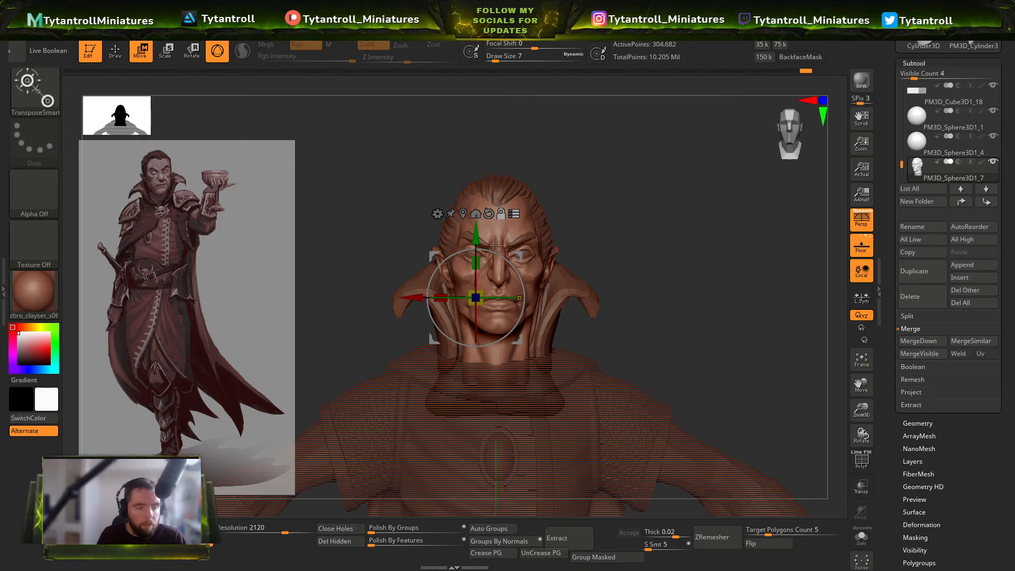
pyautogui.moveTo(480, 237); pyautogui.dragTo(482, 246)
pyautogui.keyDown('ctrl'); pyautogui.moveTo(713, 344); pyautogui.dragTo(698, 278, button='right'); pyautogui.keyUp('ctrl')
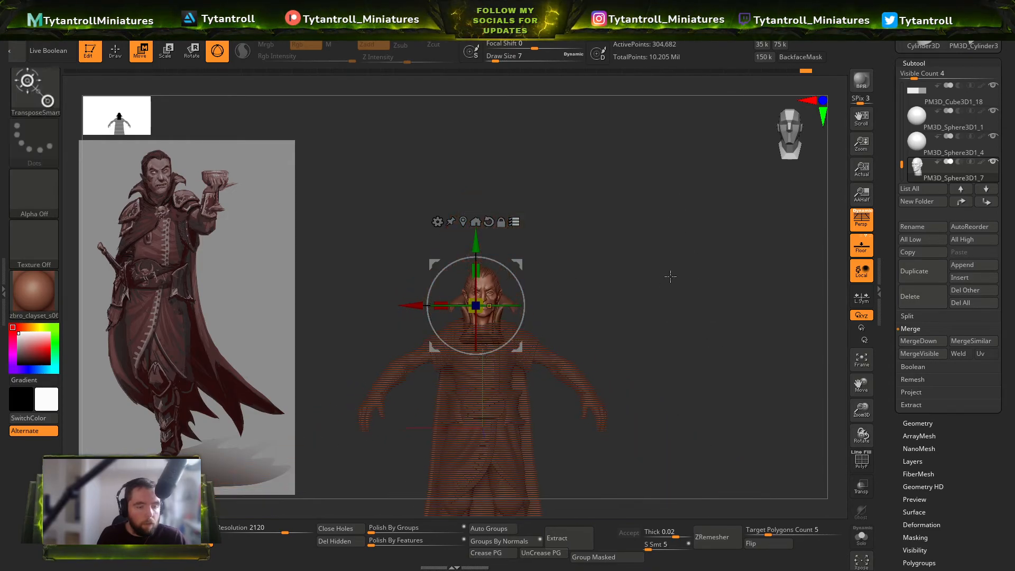
pyautogui.press('q')
# Step: Build up the jawline and lower cheek with ClayTubes at draw sizes 11 and 7
pyautogui.moveTo(603, 272); pyautogui.dragTo(696, 275, button='right')
pyautogui.moveTo(696, 275)
pyautogui.keyDown('ctrl'); pyautogui.mouseDown(button='right')
pyautogui.moveTo(703, 343)
pyautogui.moveTo(487, 343)
pyautogui.moveTo(497, 402)
pyautogui.mouseUp(button='right'); pyautogui.keyUp('ctrl')
pyautogui.press('b')
pyautogui.press('c')
pyautogui.press('t')
pyautogui.moveTo(726, 322); pyautogui.dragTo(624, 323, button='right')
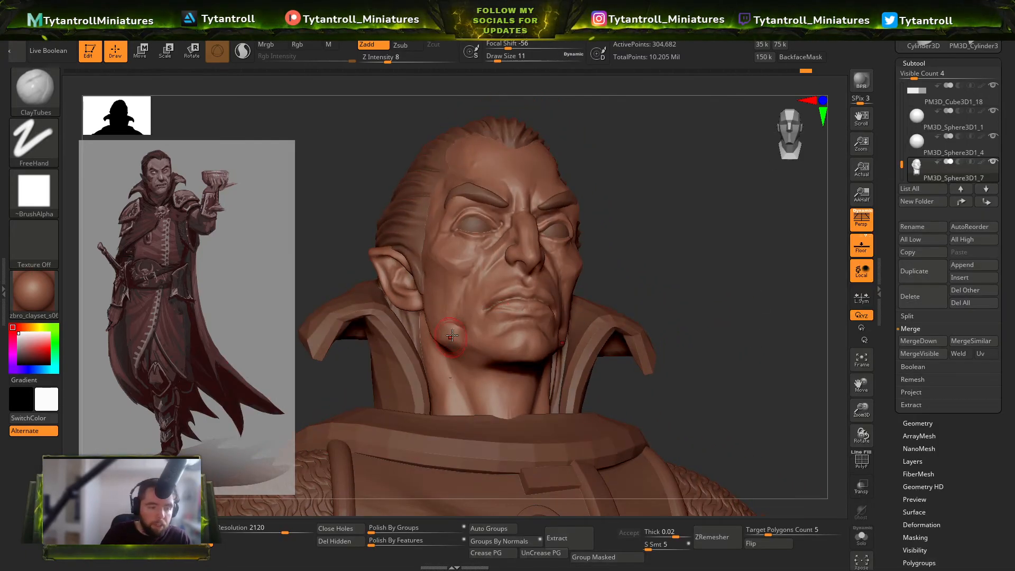
pyautogui.moveTo(442, 341); pyautogui.dragTo(474, 349, button='right')
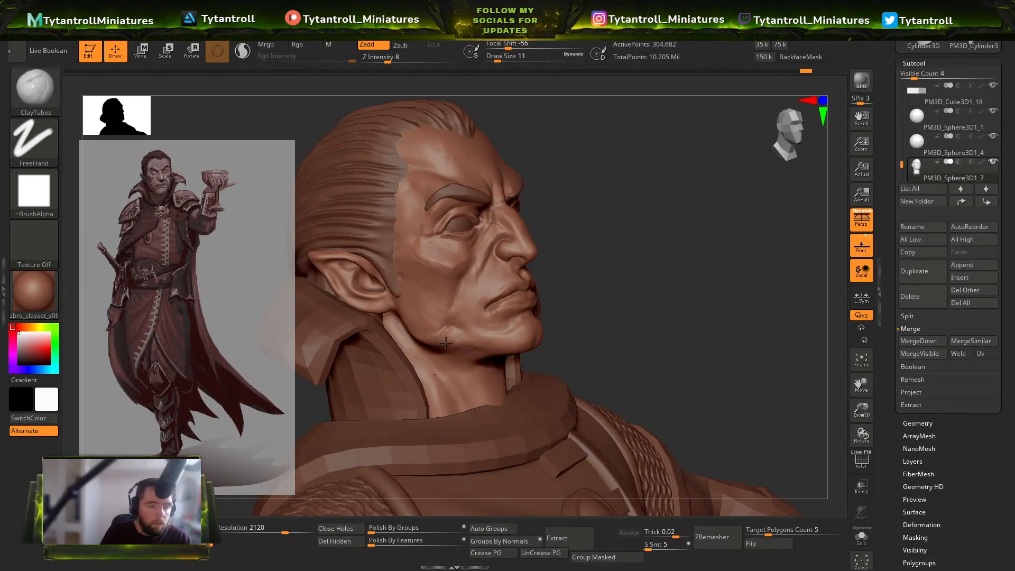
pyautogui.moveTo(597, 293); pyautogui.dragTo(426, 345, button='right')
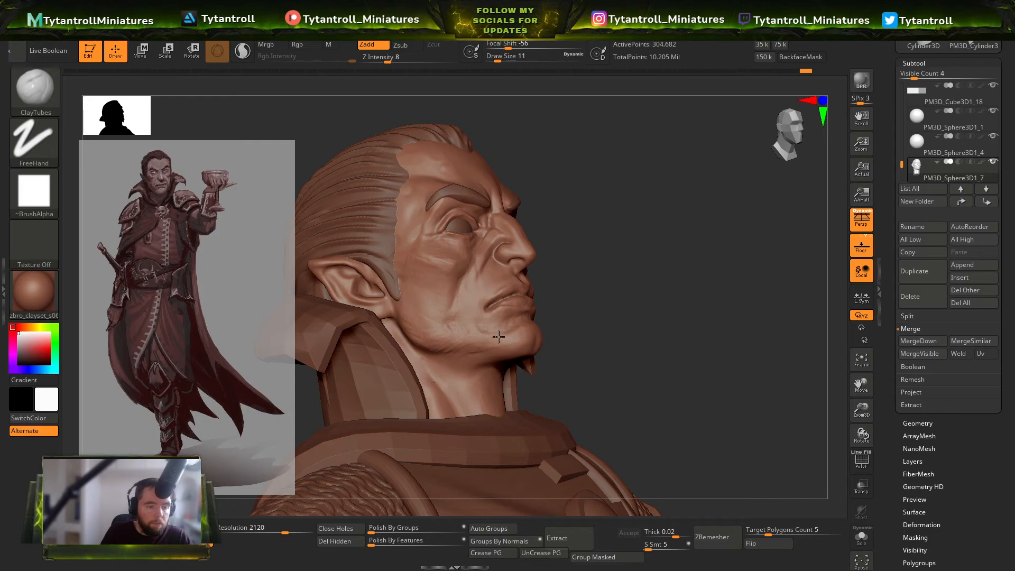
pyautogui.moveTo(604, 260); pyautogui.dragTo(452, 328, button='right')
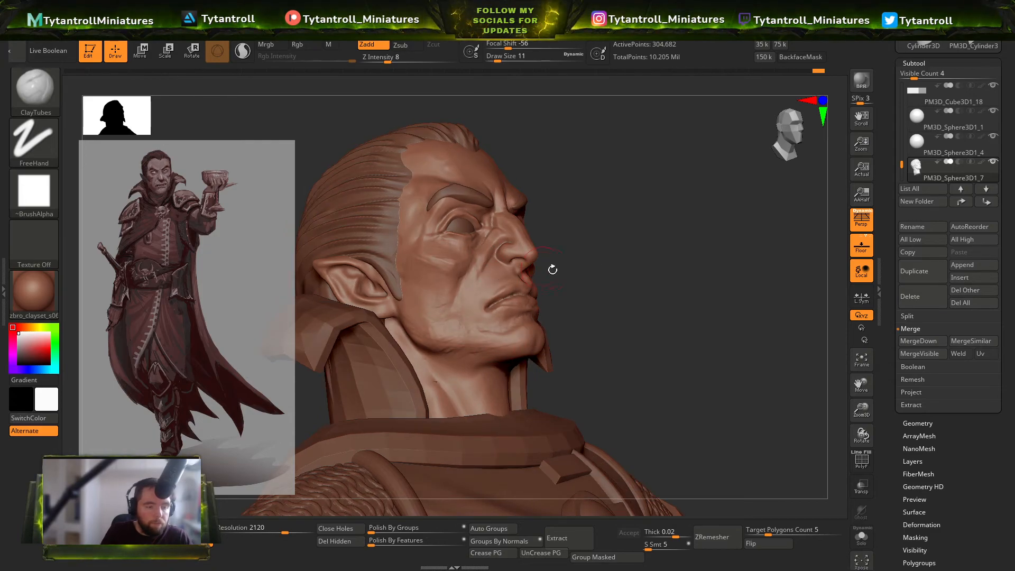
pyautogui.moveTo(538, 268); pyautogui.dragTo(474, 345, button='right')
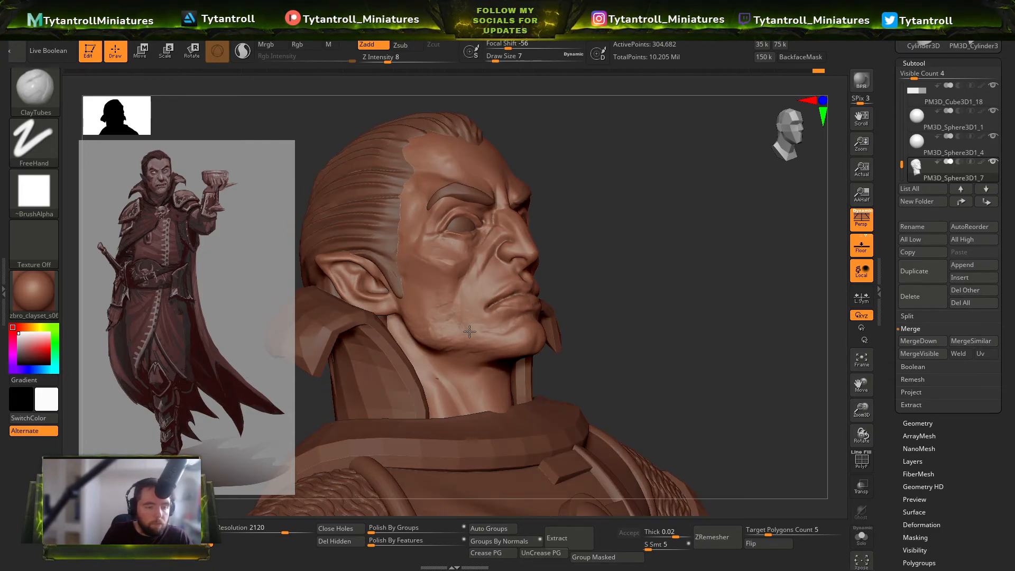
# Step: Flatten the jaw and cheekbone planes with TrimDynamic at draw sizes 9 and 7
pyautogui.moveTo(650, 327); pyautogui.dragTo(614, 337, button='right')
pyautogui.press('b')
pyautogui.press('t')
pyautogui.press('d')
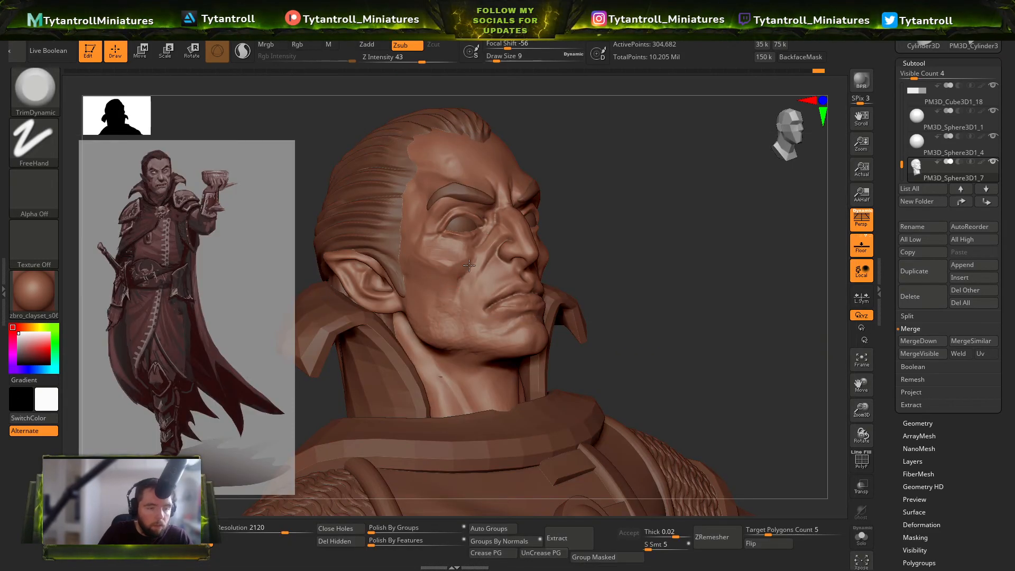
pyautogui.moveTo(407, 240); pyautogui.dragTo(448, 268, button='right')
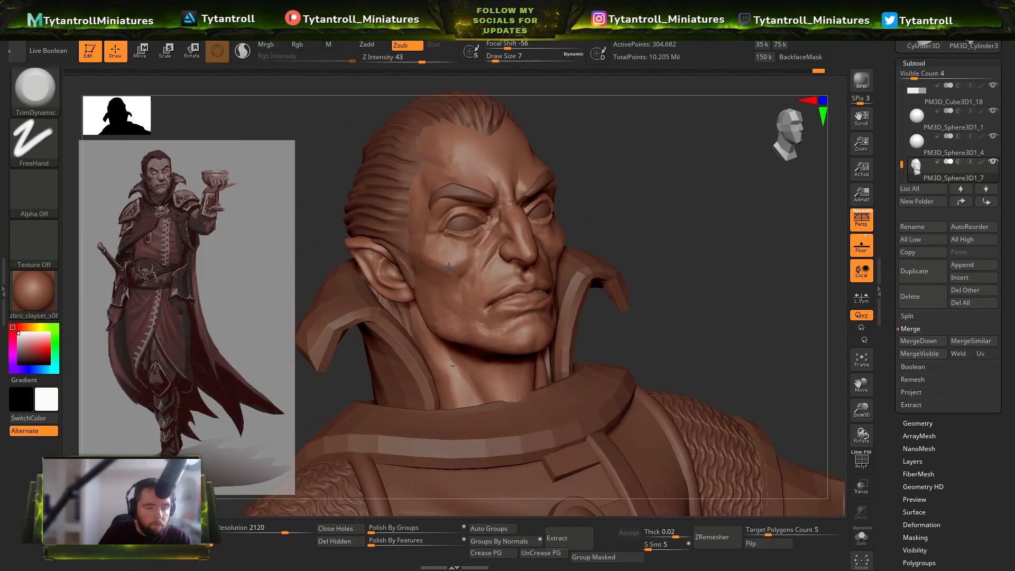
pyautogui.moveTo(771, 227); pyautogui.dragTo(650, 254, button='right')
pyautogui.press('s')
pyautogui.click(542, 303)
pyautogui.moveTo(770, 195)
pyautogui.keyDown('shift'); pyautogui.mouseDown(button='right')
pyautogui.moveTo(713, 251)
pyautogui.moveTo(576, 277)
pyautogui.mouseUp(button='right'); pyautogui.keyUp('shift')
pyautogui.moveTo(696, 262)
pyautogui.mouseDown(button='right')
pyautogui.moveTo(759, 209)
pyautogui.moveTo(686, 248)
pyautogui.moveTo(706, 288)
pyautogui.moveTo(722, 274)
pyautogui.moveTo(776, 283)
pyautogui.moveTo(724, 278)
pyautogui.moveTo(700, 295)
pyautogui.moveTo(663, 264)
pyautogui.moveTo(668, 226)
pyautogui.mouseUp(button='right')
# Step: Select the cape collar and pull its back and side flaps into shape with SnakeHook at draw sizes 59 and 41
pyautogui.keyDown('alt'); pyautogui.click(666, 267); pyautogui.keyUp('alt')
pyautogui.press('b')
pyautogui.press('s')
pyautogui.press('h')
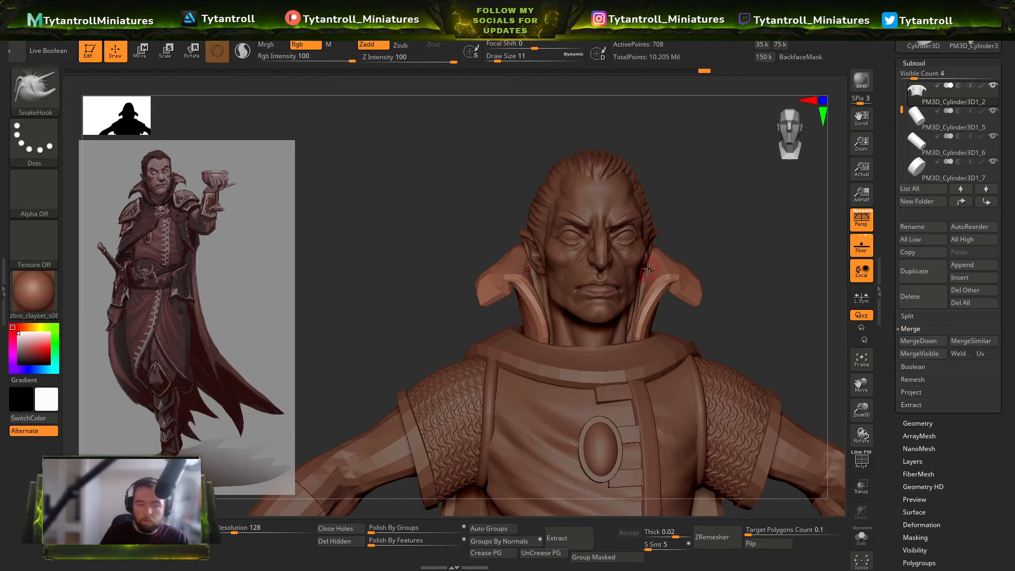
pyautogui.moveTo(751, 223)
pyautogui.mouseDown(button='right')
pyautogui.moveTo(667, 257)
pyautogui.moveTo(708, 283)
pyautogui.moveTo(444, 391)
pyautogui.moveTo(708, 216)
pyautogui.mouseUp(button='right')
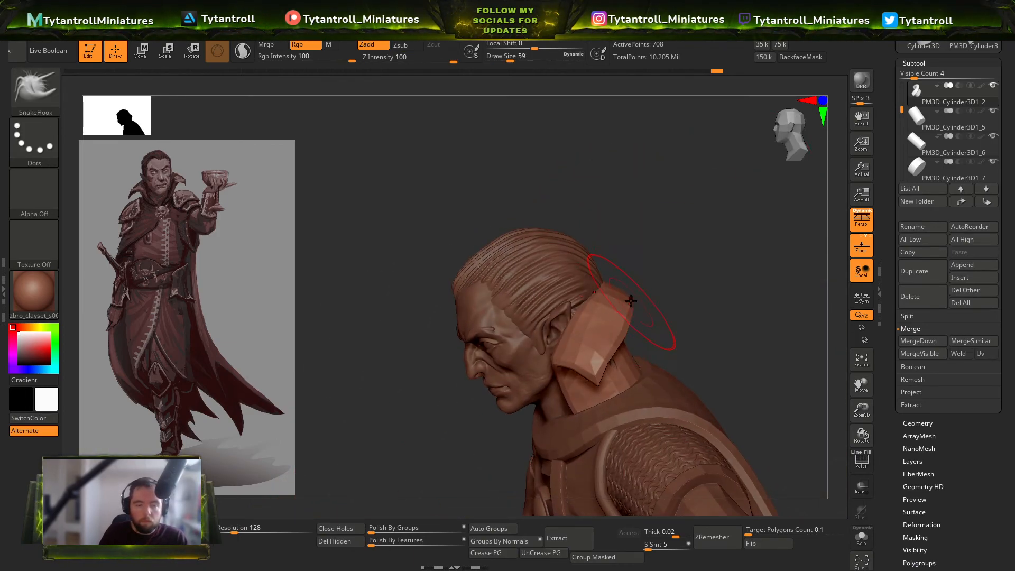
pyautogui.moveTo(629, 296); pyautogui.dragTo(648, 303, button='right')
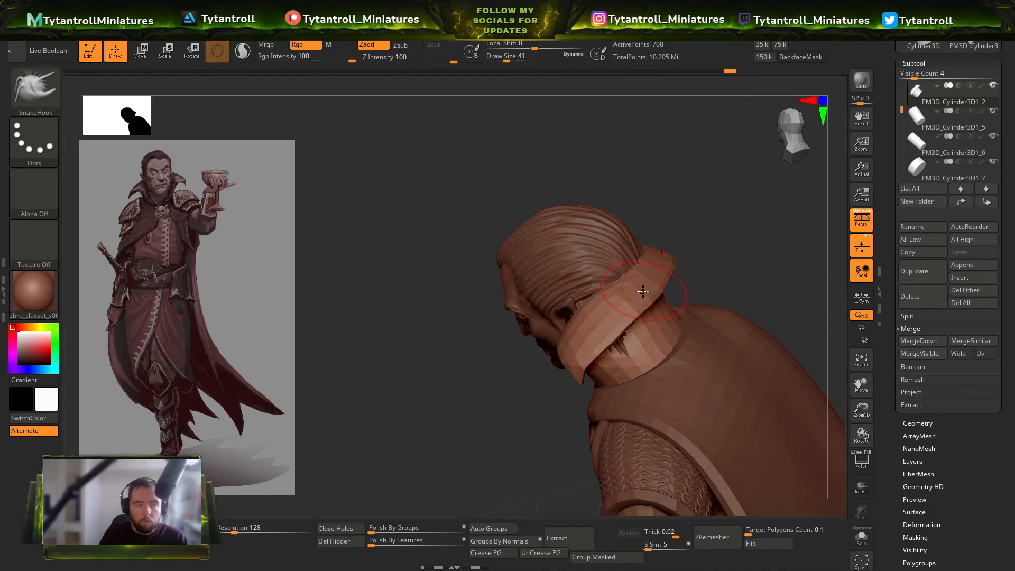
pyautogui.moveTo(610, 330); pyautogui.dragTo(679, 317, button='right')
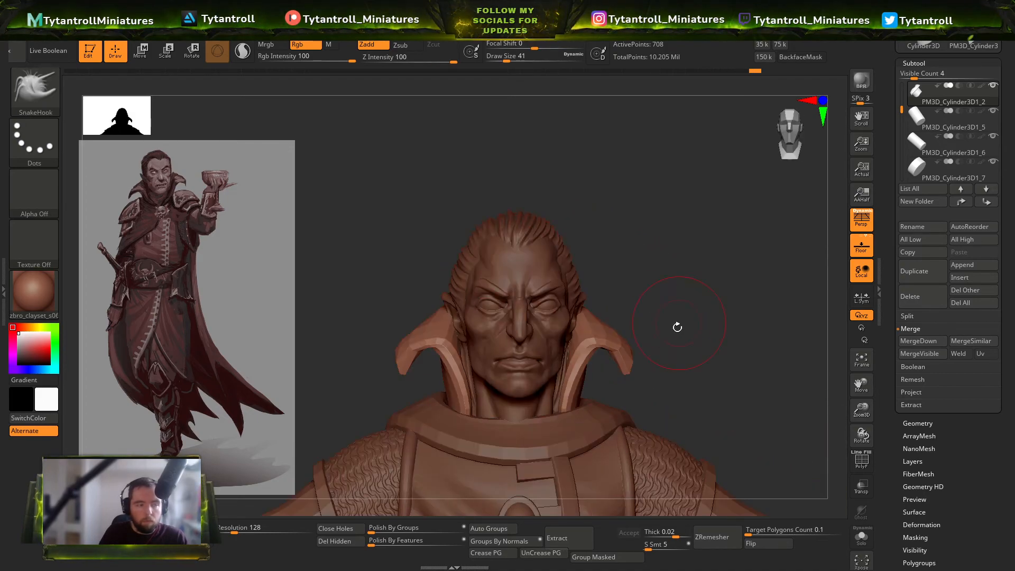
# Step: Reshape the cape collar's side flaps around the neck with SnakeHook at draw sizes 46, 112, 71 and 59
pyautogui.press('s')
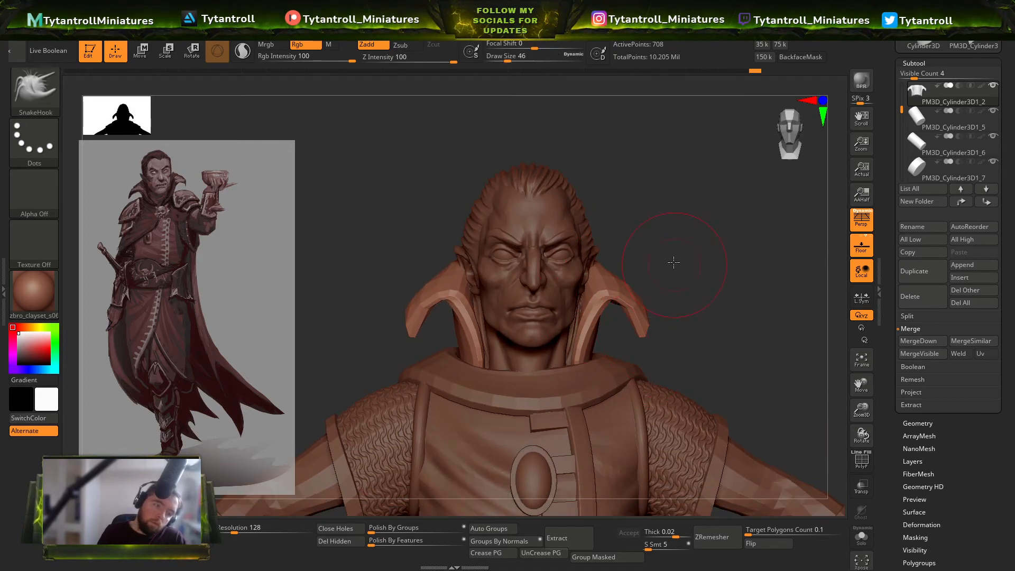
pyautogui.moveTo(675, 264); pyautogui.dragTo(660, 259, button='right')
pyautogui.moveTo(615, 277); pyautogui.dragTo(610, 290)
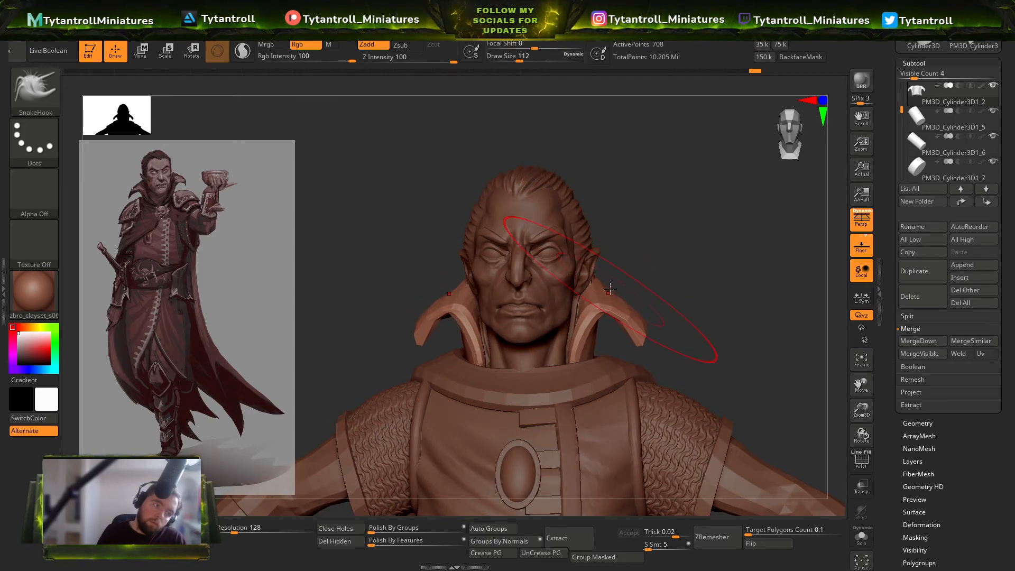
pyautogui.moveTo(645, 263)
pyautogui.mouseDown(button='right')
pyautogui.moveTo(626, 269)
pyautogui.moveTo(747, 236)
pyautogui.moveTo(739, 223)
pyautogui.mouseUp(button='right')
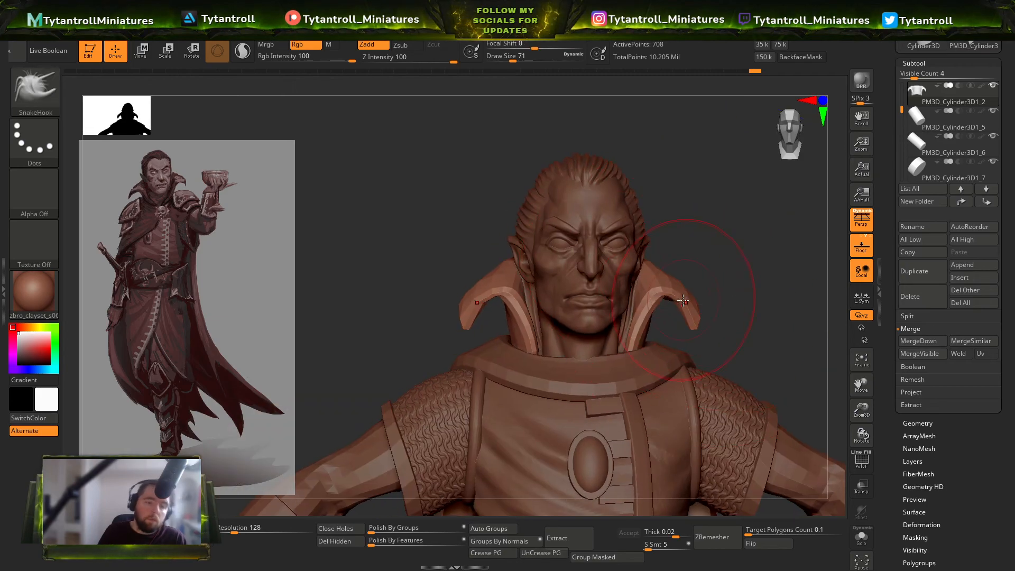
pyautogui.moveTo(683, 299); pyautogui.dragTo(690, 302, button='right')
pyautogui.press('s')
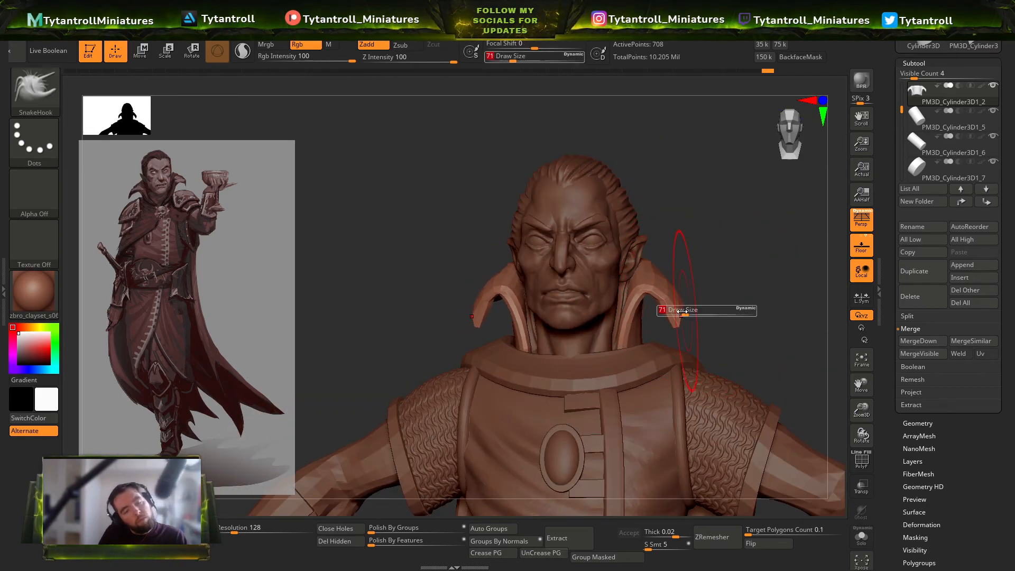
pyautogui.moveTo(678, 307); pyautogui.dragTo(682, 280, button='right')
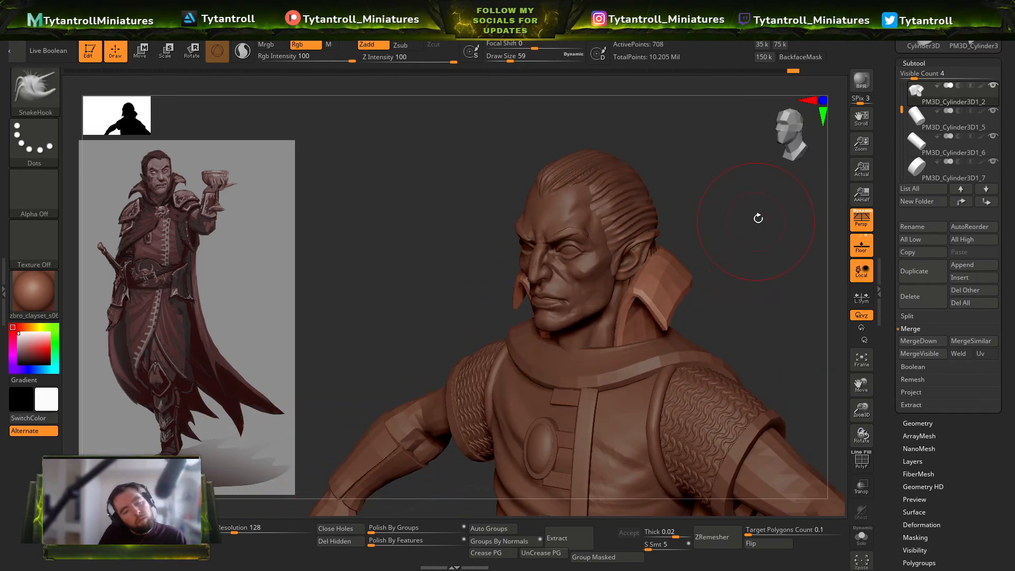
pyautogui.keyDown('shift'); pyautogui.moveTo(753, 224); pyautogui.dragTo(747, 193, button='right'); pyautogui.keyUp('shift')
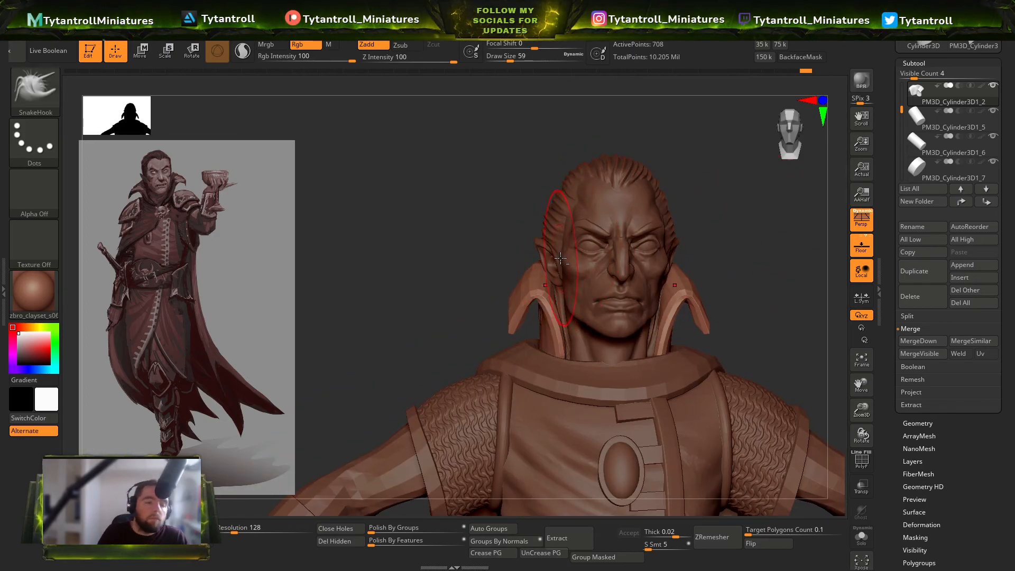
# Step: Select the head and refine its form with TrimDynamic and with SnakeHook at draw size 23
pyautogui.keyDown('alt'); pyautogui.click(560, 258); pyautogui.keyUp('alt')
pyautogui.moveTo(530, 207)
pyautogui.mouseDown(button='right')
pyautogui.moveTo(710, 166)
pyautogui.moveTo(598, 128)
pyautogui.mouseUp(button='right')
pyautogui.press('b')
pyautogui.press('t')
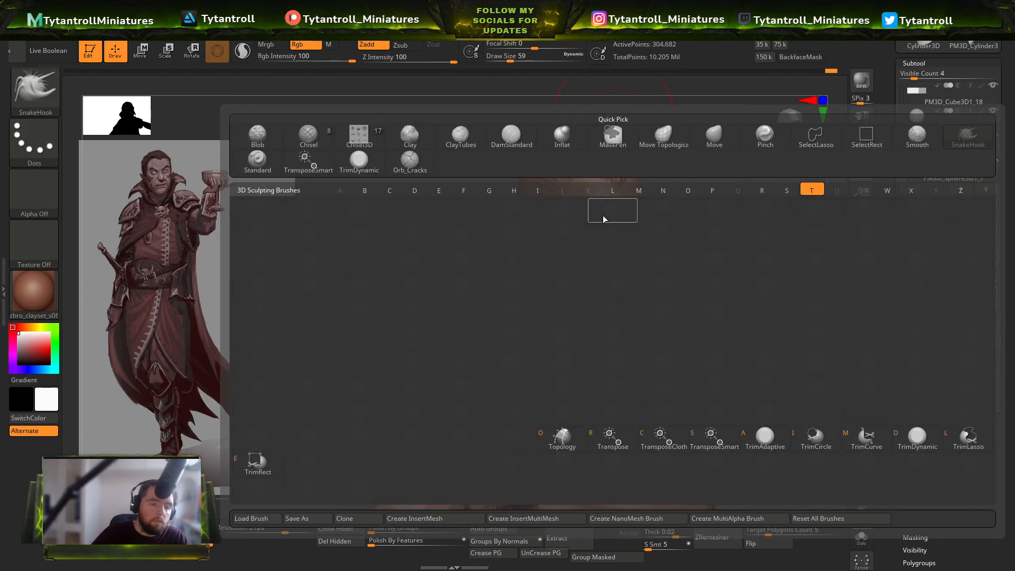
pyautogui.press('d')
pyautogui.keyDown('shift'); pyautogui.moveTo(616, 131); pyautogui.dragTo(559, 197, button='right'); pyautogui.keyUp('shift')
pyautogui.press('b')
pyautogui.press('s')
pyautogui.press('h')
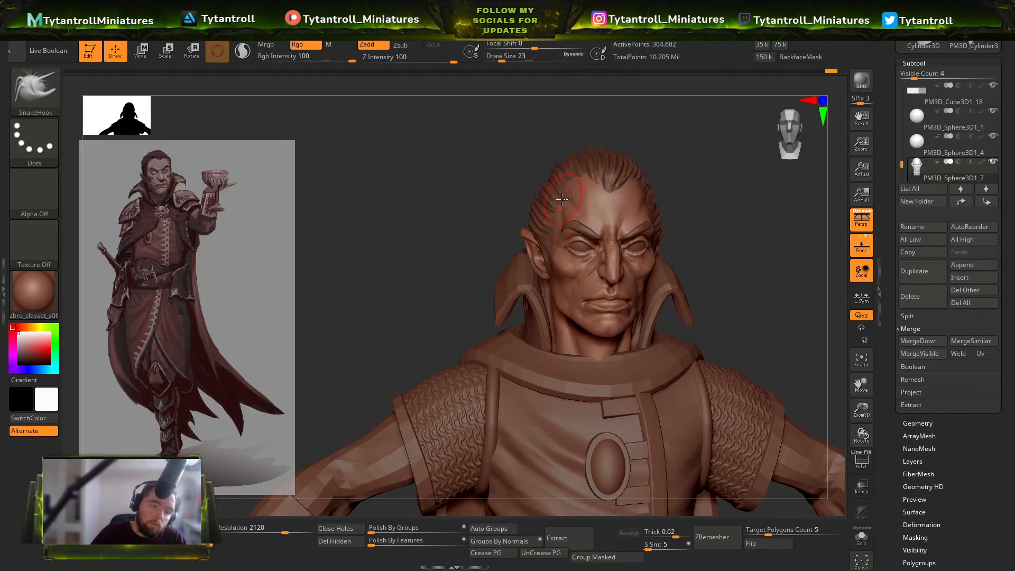
# Step: Select the swept-back hair and adjust its silhouette around the skull with the Move brush at draw size 39
pyautogui.keyDown('alt'); pyautogui.click(555, 202); pyautogui.keyUp('alt')
pyautogui.moveTo(509, 205)
pyautogui.mouseDown(button='right')
pyautogui.moveTo(657, 175)
pyautogui.moveTo(571, 219)
pyautogui.mouseUp(button='right')
pyautogui.press('b')
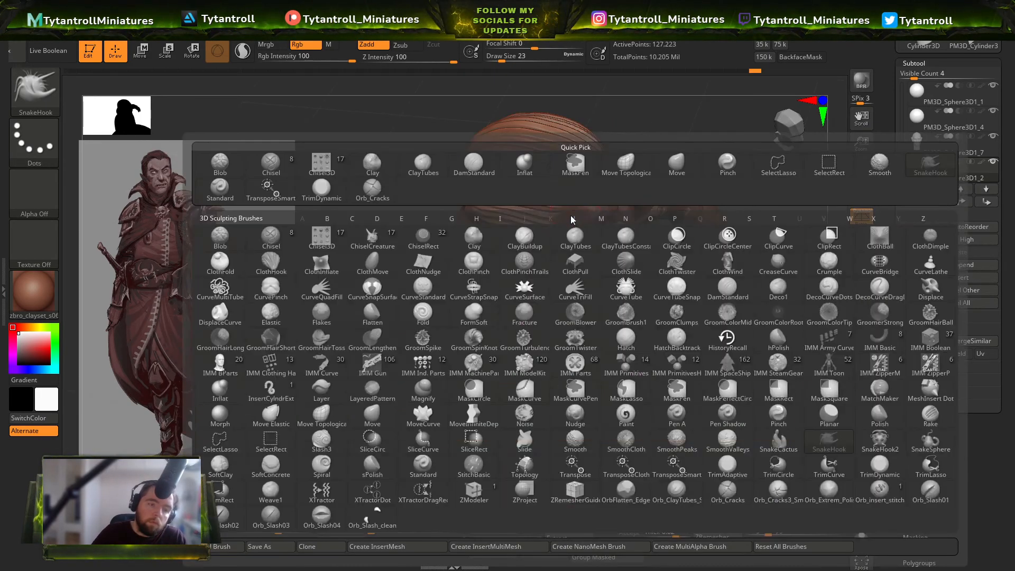
pyautogui.press('m')
pyautogui.press('v')
pyautogui.moveTo(675, 141)
pyautogui.mouseDown(button='right')
pyautogui.moveTo(668, 229)
pyautogui.moveTo(572, 264)
pyautogui.mouseUp(button='right')
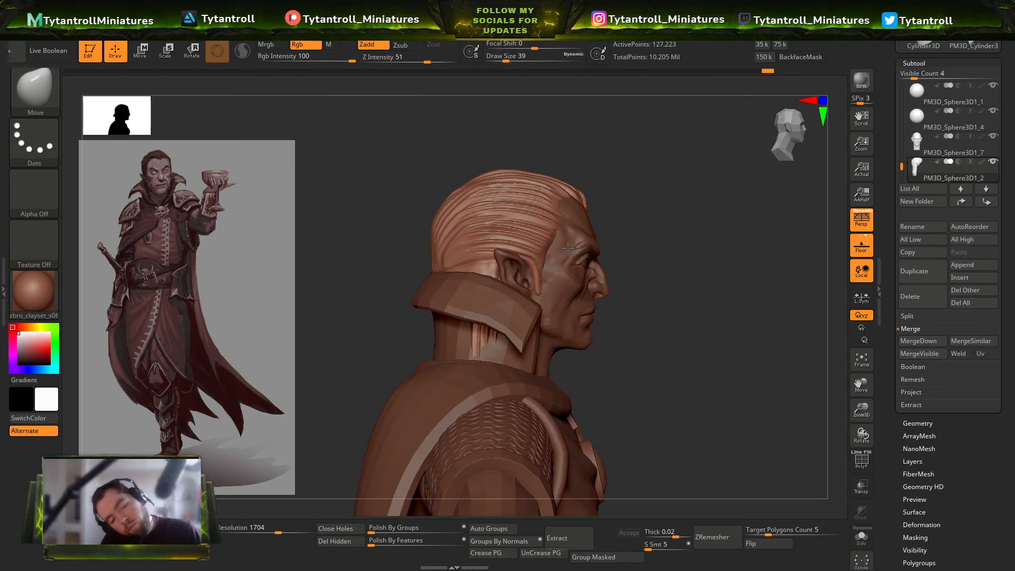
pyautogui.moveTo(647, 197); pyautogui.dragTo(404, 233, button='right')
# Step: Select the head and flatten the neck surface below the jaw with TrimDynamic at draw size 39
pyautogui.keyDown('alt'); pyautogui.click(590, 315); pyautogui.keyUp('alt')
pyautogui.moveTo(613, 306)
pyautogui.keyDown('ctrl'); pyautogui.mouseDown(button='right')
pyautogui.moveTo(645, 342)
pyautogui.moveTo(721, 322)
pyautogui.moveTo(714, 340)
pyautogui.mouseUp(button='right'); pyautogui.keyUp('ctrl')
pyautogui.press('b')
pyautogui.press('t')
pyautogui.press('d')
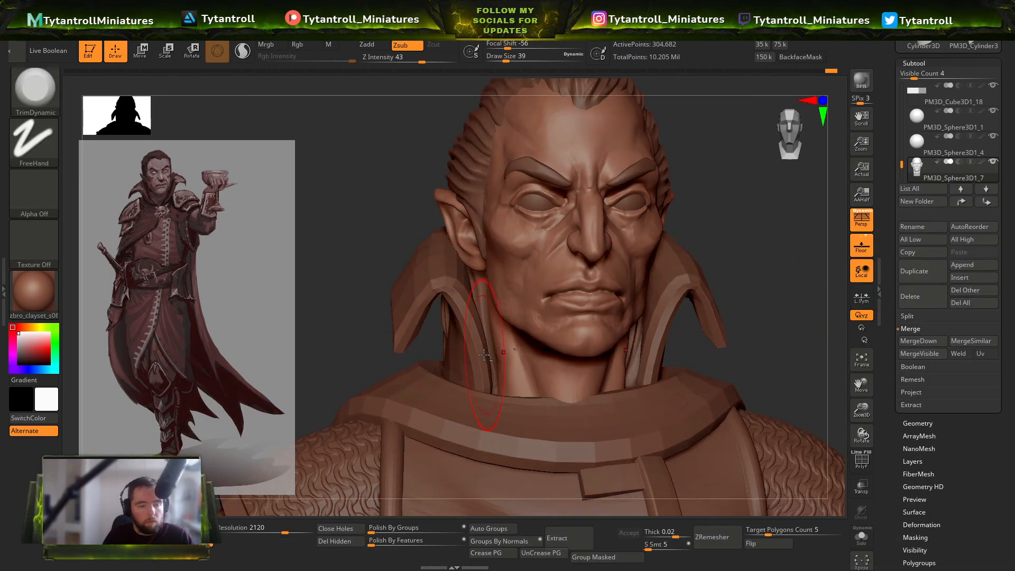
# Step: Select the garment's neckline and adjust its shape around the neck with SnakeHook, enlarging the brush for broader pulls
pyautogui.keyDown('alt'); pyautogui.click(447, 434); pyautogui.keyUp('alt')
pyautogui.keyDown('ctrl'); pyautogui.moveTo(484, 423); pyautogui.dragTo(510, 365, button='right'); pyautogui.keyUp('ctrl')
pyautogui.press('b')
pyautogui.press('s')
pyautogui.press('h')
pyautogui.moveTo(668, 329)
pyautogui.keyDown('alt'); pyautogui.mouseDown(button='right')
pyautogui.moveTo(707, 273)
pyautogui.moveTo(548, 366)
pyautogui.mouseUp(button='right'); pyautogui.keyUp('alt')
pyautogui.moveTo(537, 344)
pyautogui.mouseDown()
pyautogui.moveTo(574, 361)
pyautogui.moveTo(583, 345)
pyautogui.mouseUp()
pyautogui.press(']')
pyautogui.press(']')
pyautogui.press(']')
pyautogui.keyDown('alt'); pyautogui.click(596, 318); pyautogui.keyUp('alt')
pyautogui.keyDown('ctrl'); pyautogui.moveTo(714, 287); pyautogui.dragTo(759, 354, button='right'); pyautogui.keyUp('ctrl')
pyautogui.keyDown('ctrl'); pyautogui.moveTo(804, 258); pyautogui.dragTo(734, 169, button='right'); pyautogui.keyUp('ctrl')
pyautogui.moveTo(415, 144)
pyautogui.keyDown('alt'); pyautogui.mouseDown(button='right')
pyautogui.moveTo(520, 233)
pyautogui.moveTo(529, 204)
pyautogui.moveTo(533, 229)
pyautogui.mouseUp(button='right'); pyautogui.keyUp('alt')
# Step: Select the head and tighten the facial forms with the Pinch brush at draw size 29
pyautogui.keyDown('alt'); pyautogui.click(520, 234); pyautogui.keyUp('alt')
pyautogui.press('b')
pyautogui.press('p')
pyautogui.press('i')
pyautogui.press('b')
pyautogui.press('p')
pyautogui.press('o')
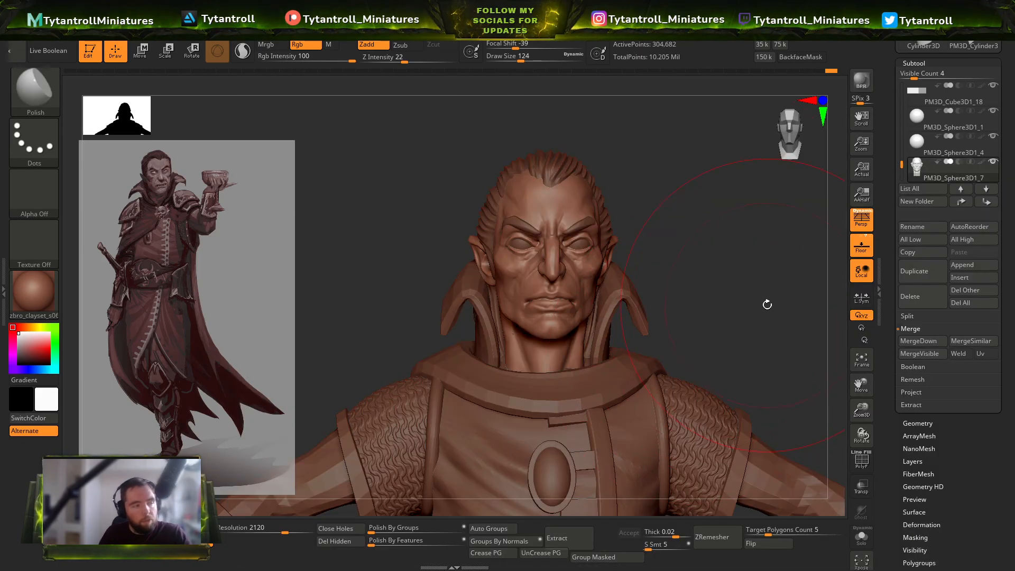
pyautogui.press('b')
pyautogui.press('p')
pyautogui.press('i')
pyautogui.press('b')
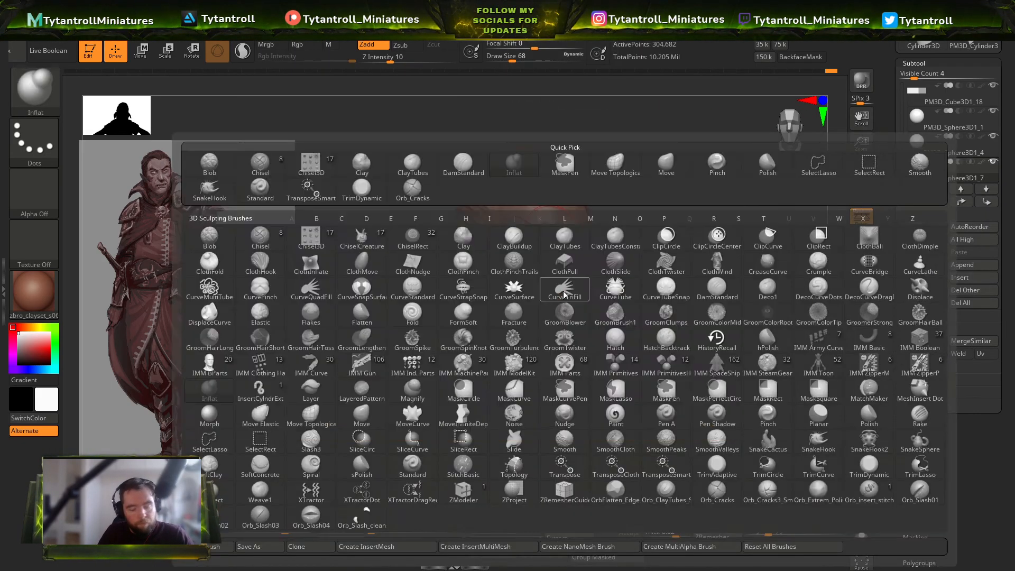
pyautogui.press('p')
pyautogui.press('i')
pyautogui.moveTo(592, 263); pyautogui.dragTo(552, 273, button='right')
pyautogui.press('s')
pyautogui.moveTo(551, 272); pyautogui.dragTo(542, 272)
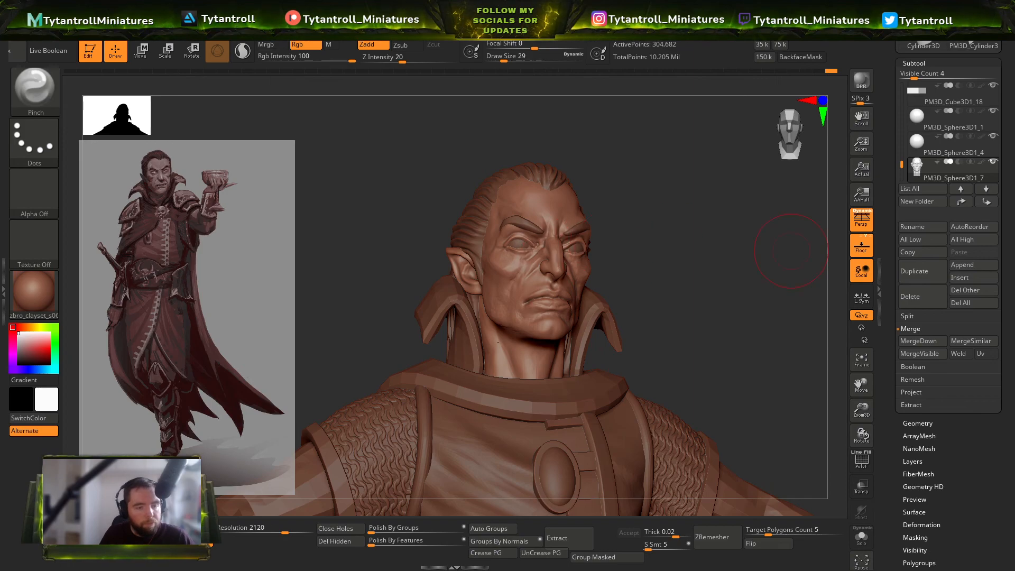
# Step: Sharpen the creases around the nose and cheeks with the Pinch brush at draw sizes 16 and 12
pyautogui.click(910, 392)
pyautogui.moveTo(608, 290)
pyautogui.keyDown('ctrl'); pyautogui.mouseDown(button='right')
pyautogui.moveTo(600, 349)
pyautogui.moveTo(745, 275)
pyautogui.moveTo(754, 299)
pyautogui.moveTo(560, 293)
pyautogui.mouseUp(button='right'); pyautogui.keyUp('ctrl')
pyautogui.press('s')
pyautogui.moveTo(560, 294); pyautogui.dragTo(556, 294)
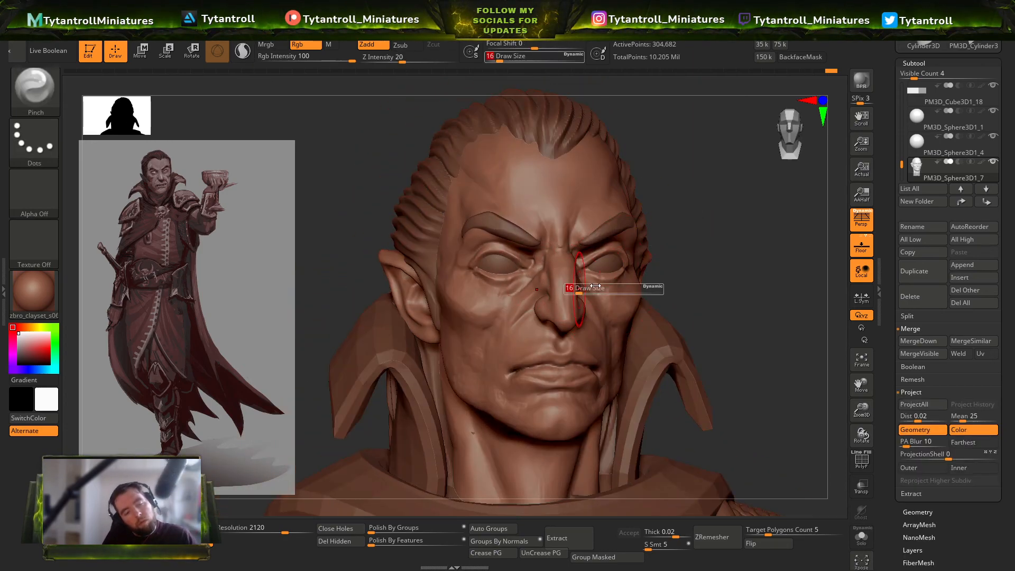
pyautogui.moveTo(645, 275); pyautogui.dragTo(561, 281, button='right')
pyautogui.press('s')
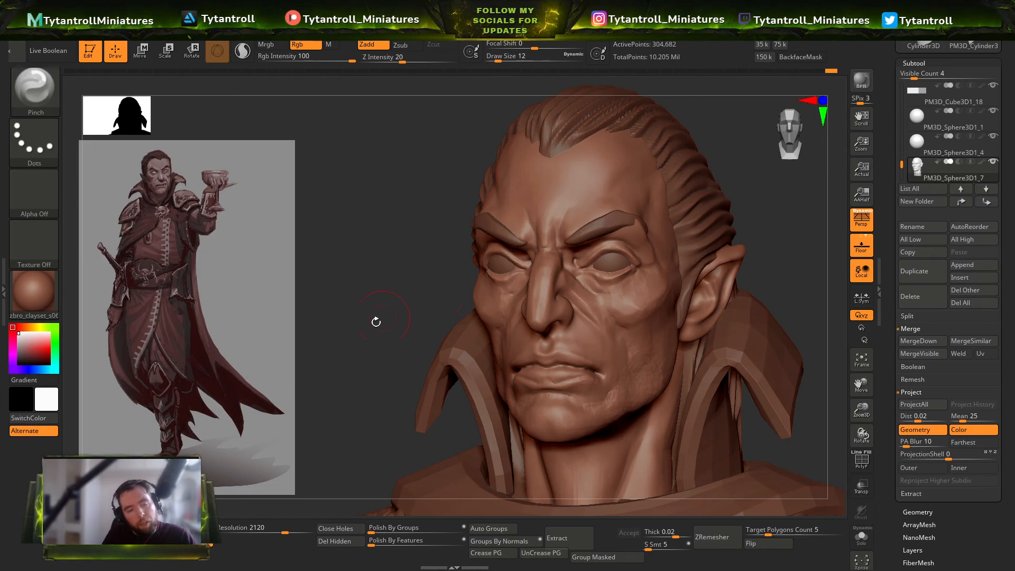
# Step: Refine the face from the front with DamStandard and with SnakeHook at draw size 23
pyautogui.moveTo(385, 315); pyautogui.dragTo(528, 299, button='right')
pyautogui.keyDown('shift'); pyautogui.moveTo(729, 251); pyautogui.dragTo(635, 222, button='right'); pyautogui.keyUp('shift')
pyautogui.press('b')
pyautogui.press('d')
pyautogui.press('s')
pyautogui.press('b')
pyautogui.press('s')
pyautogui.press('h')
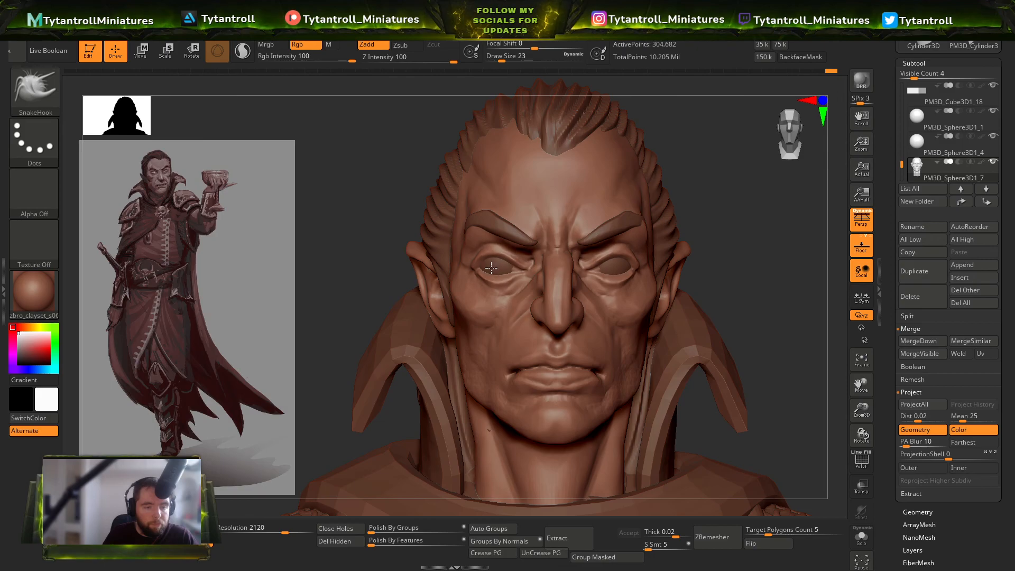
# Step: Select one eyeball and adjust its shape inside the eyelids with the Move brush at draw size 35
pyautogui.keyDown('alt'); pyautogui.click(491, 269); pyautogui.keyUp('alt')
pyautogui.moveTo(340, 326)
pyautogui.mouseDown(button='right')
pyautogui.moveTo(654, 239)
pyautogui.moveTo(515, 268)
pyautogui.mouseUp(button='right')
pyautogui.press('b')
pyautogui.press('m')
pyautogui.press('v')
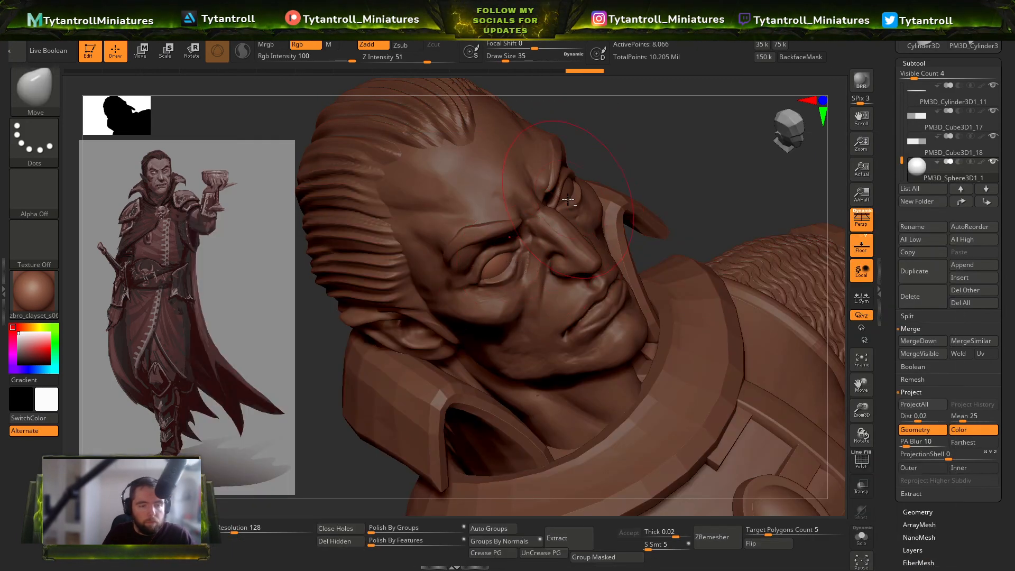
# Step: Delete the opposite eyeball and replace it with a mirrored copy of the adjusted one
pyautogui.keyDown('alt'); pyautogui.click(568, 200); pyautogui.keyUp('alt')
pyautogui.click(928, 302)
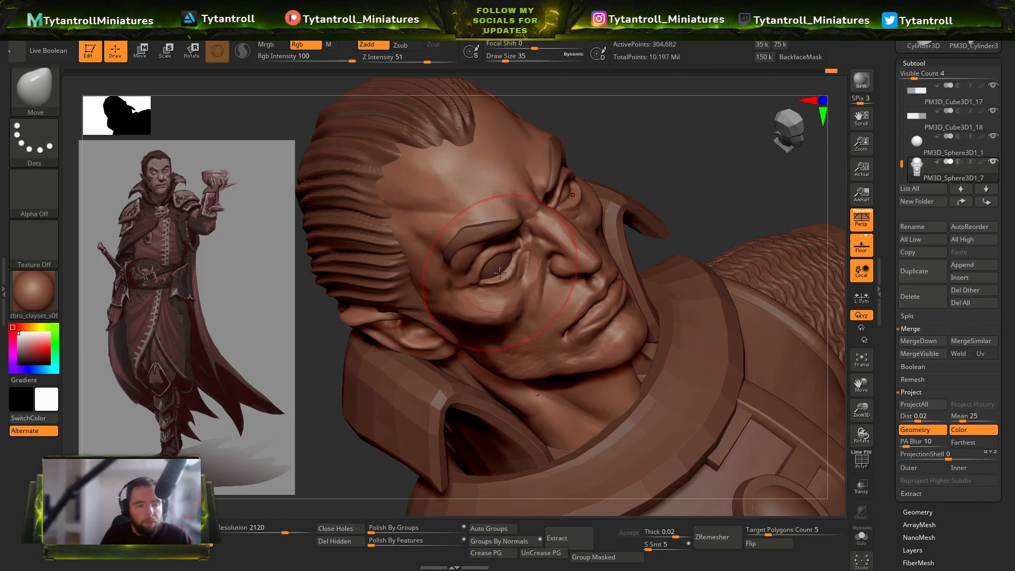
pyautogui.keyDown('alt'); pyautogui.click(566, 190); pyautogui.keyUp('alt')
pyautogui.moveTo(702, 180); pyautogui.dragTo(698, 121)
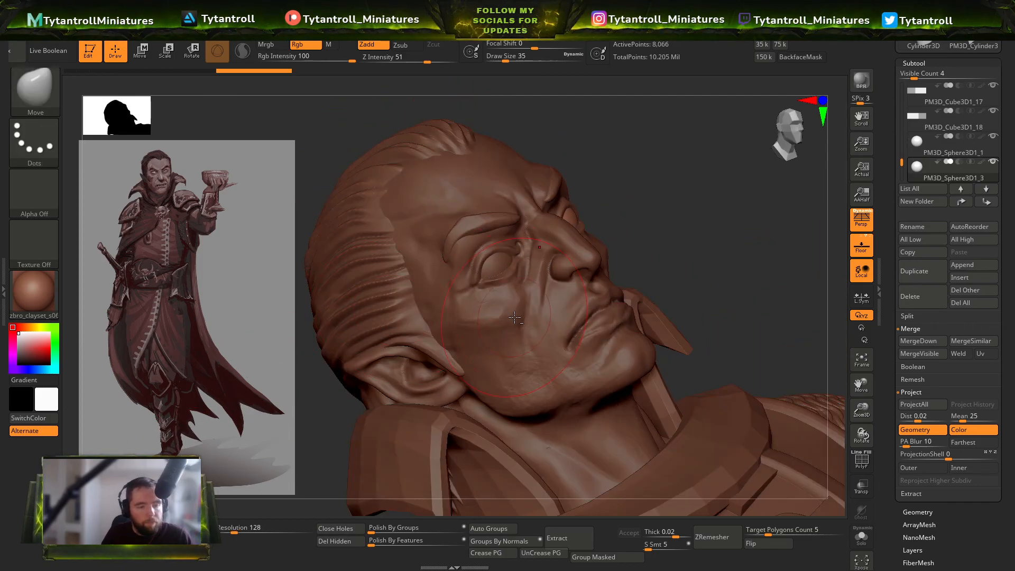
# Step: Select the head and flatten the planes around the mouth, nose and cheek with TrimDynamic at draw sizes 6 and 3
pyautogui.keyDown('alt'); pyautogui.click(511, 318); pyautogui.keyUp('alt')
pyautogui.moveTo(695, 253); pyautogui.dragTo(532, 350)
pyautogui.press('b')
pyautogui.press('t')
pyautogui.press('d')
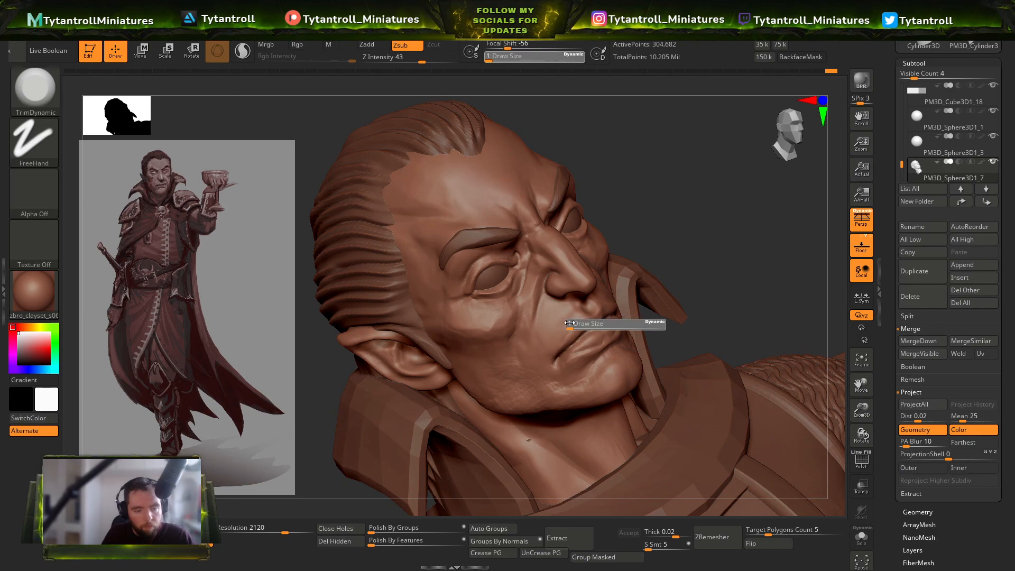
pyautogui.moveTo(683, 228); pyautogui.dragTo(661, 310)
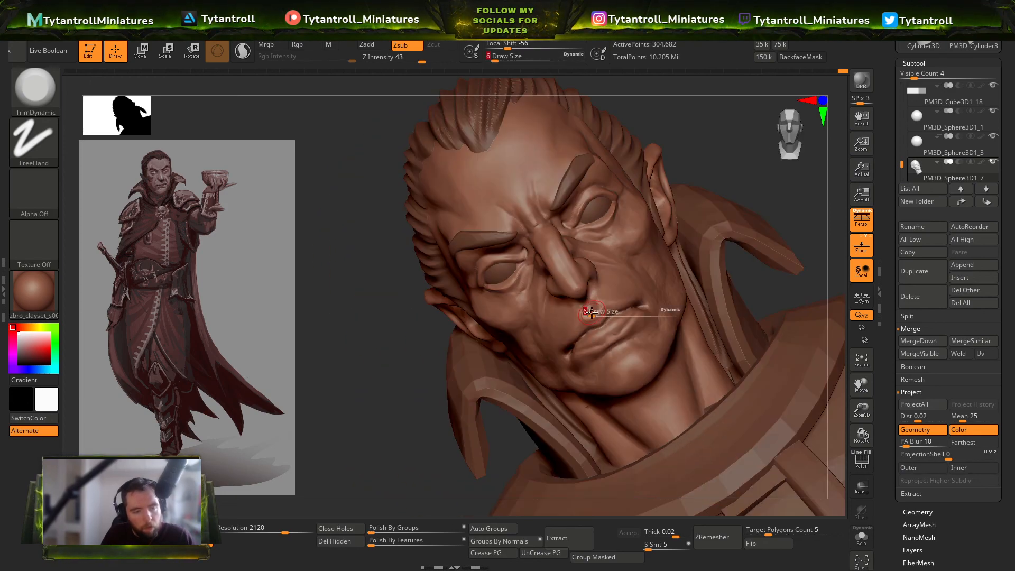
pyautogui.moveTo(598, 303); pyautogui.dragTo(602, 293)
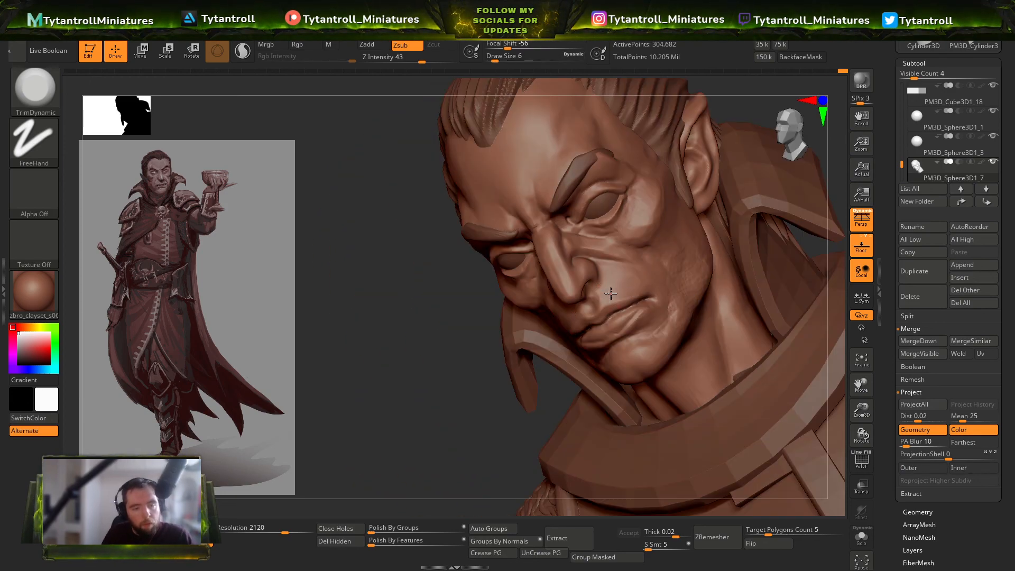
pyautogui.moveTo(432, 342); pyautogui.dragTo(390, 390)
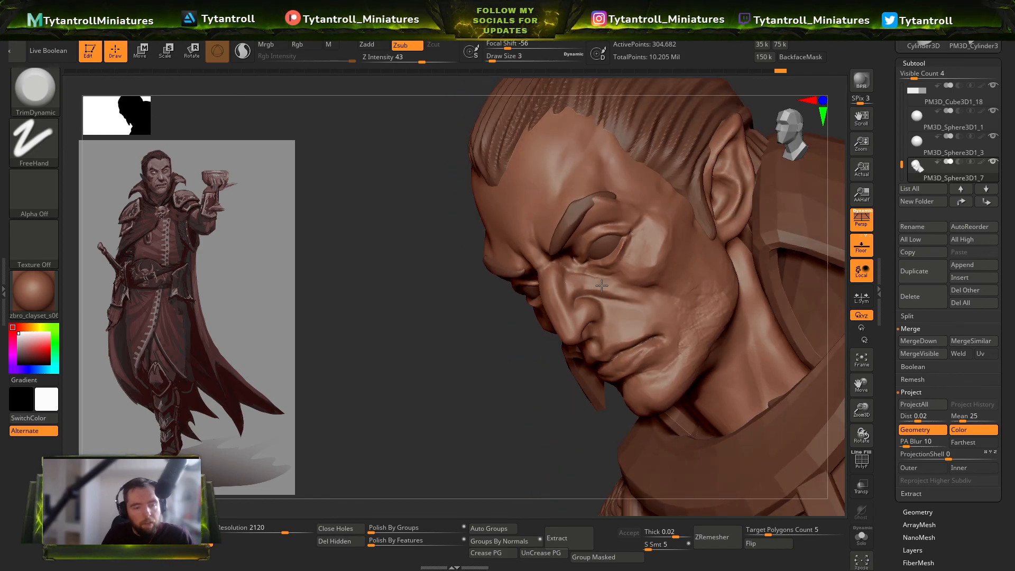
# Step: Carve fine creases into the cheek and around the nose with the Orb_Cracks brush at draw sizes 14 and 7
pyautogui.moveTo(486, 396)
pyautogui.mouseDown()
pyautogui.moveTo(701, 286)
pyautogui.moveTo(742, 360)
pyautogui.moveTo(720, 331)
pyautogui.moveTo(634, 296)
pyautogui.moveTo(692, 267)
pyautogui.mouseUp()
pyautogui.press('b')
pyautogui.press('o')
pyautogui.press('c')
pyautogui.press('s')
pyautogui.moveTo(494, 296); pyautogui.dragTo(485, 295)
pyautogui.moveTo(690, 220)
pyautogui.mouseDown()
pyautogui.moveTo(731, 258)
pyautogui.moveTo(681, 301)
pyautogui.mouseUp()
pyautogui.press('s')
pyautogui.moveTo(521, 329); pyautogui.dragTo(516, 331)
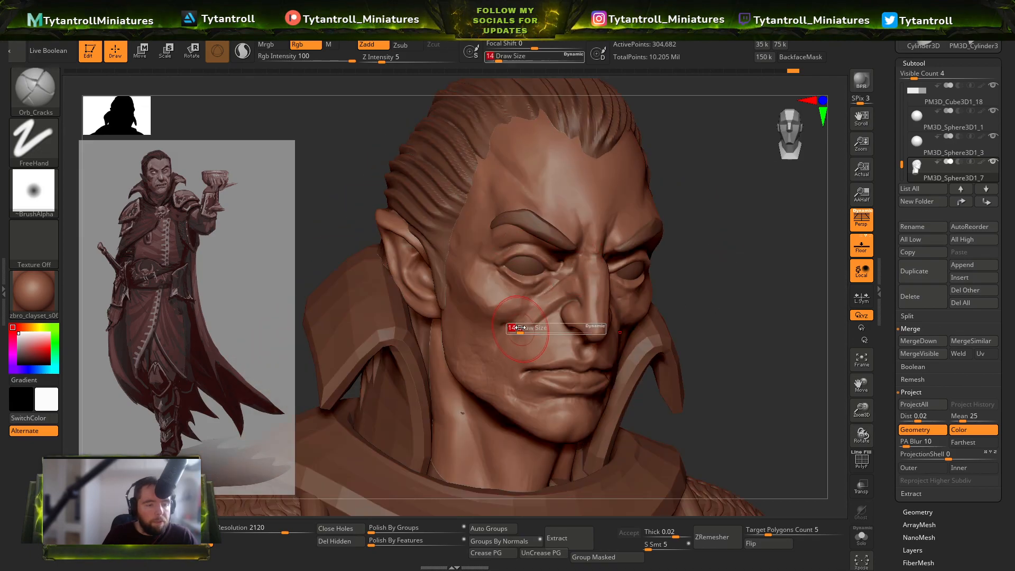
# Step: Frame the whole figure and review the head and collar against the body from several angles
pyautogui.moveTo(678, 285); pyautogui.dragTo(728, 209)
pyautogui.press('f')
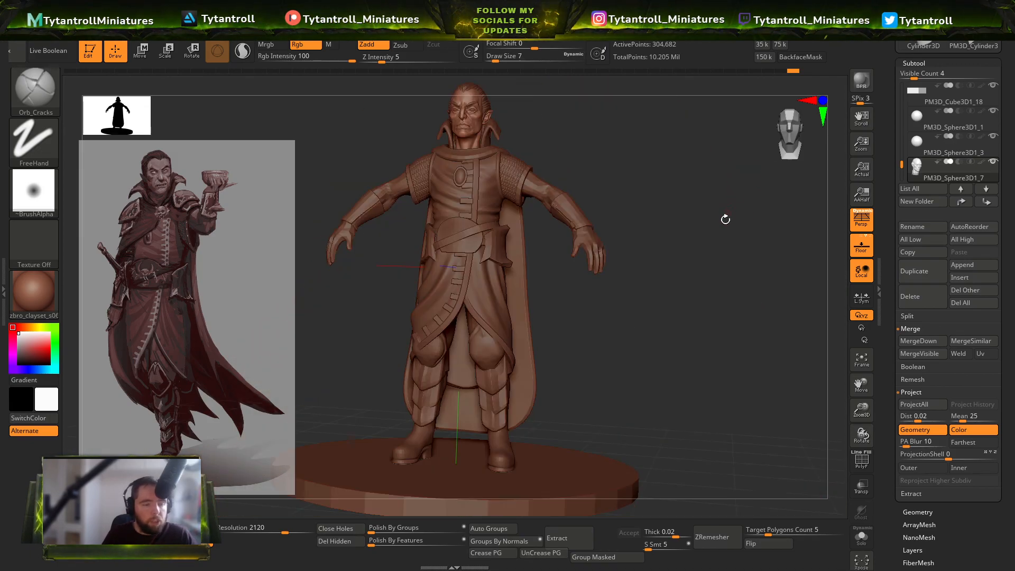
pyautogui.moveTo(688, 264)
pyautogui.mouseDown()
pyautogui.moveTo(740, 283)
pyautogui.moveTo(661, 300)
pyautogui.moveTo(713, 274)
pyautogui.moveTo(629, 288)
pyautogui.moveTo(747, 225)
pyautogui.moveTo(686, 221)
pyautogui.mouseUp()
pyautogui.moveTo(767, 263)
pyautogui.mouseDown()
pyautogui.moveTo(659, 344)
pyautogui.moveTo(679, 331)
pyautogui.moveTo(731, 211)
pyautogui.moveTo(672, 233)
pyautogui.mouseUp()
pyautogui.keyDown('ctrl'); pyautogui.moveTo(673, 233); pyautogui.dragTo(498, 364, button='right'); pyautogui.keyUp('ctrl')
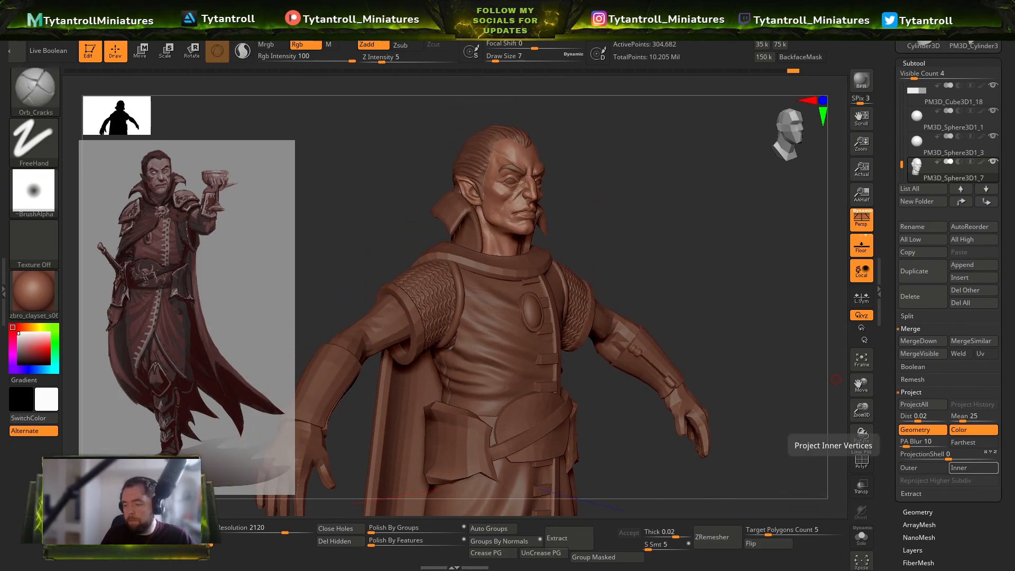